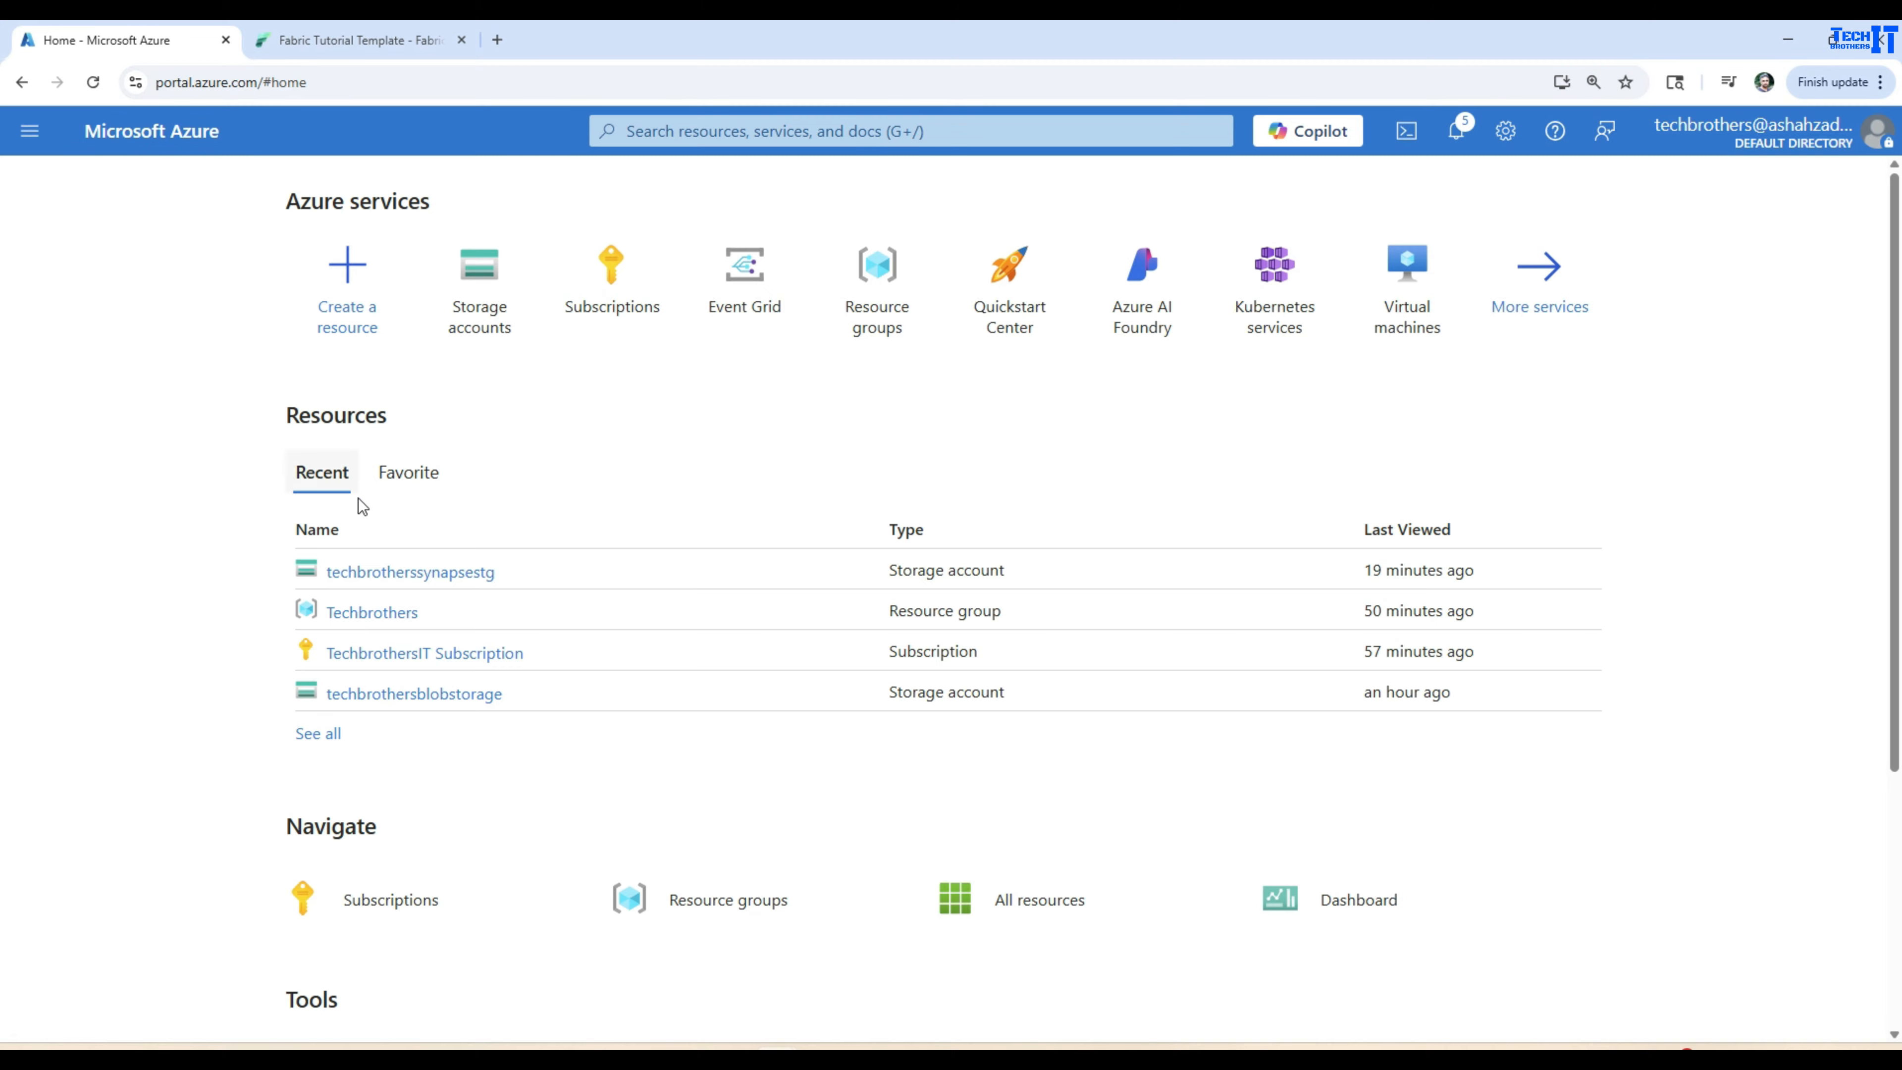
Open the input folder of synpasecontainer in the techbrotherssynapsestg storage account to examine its files.
{"action": "left_click", "coordinate": [438, 572]}
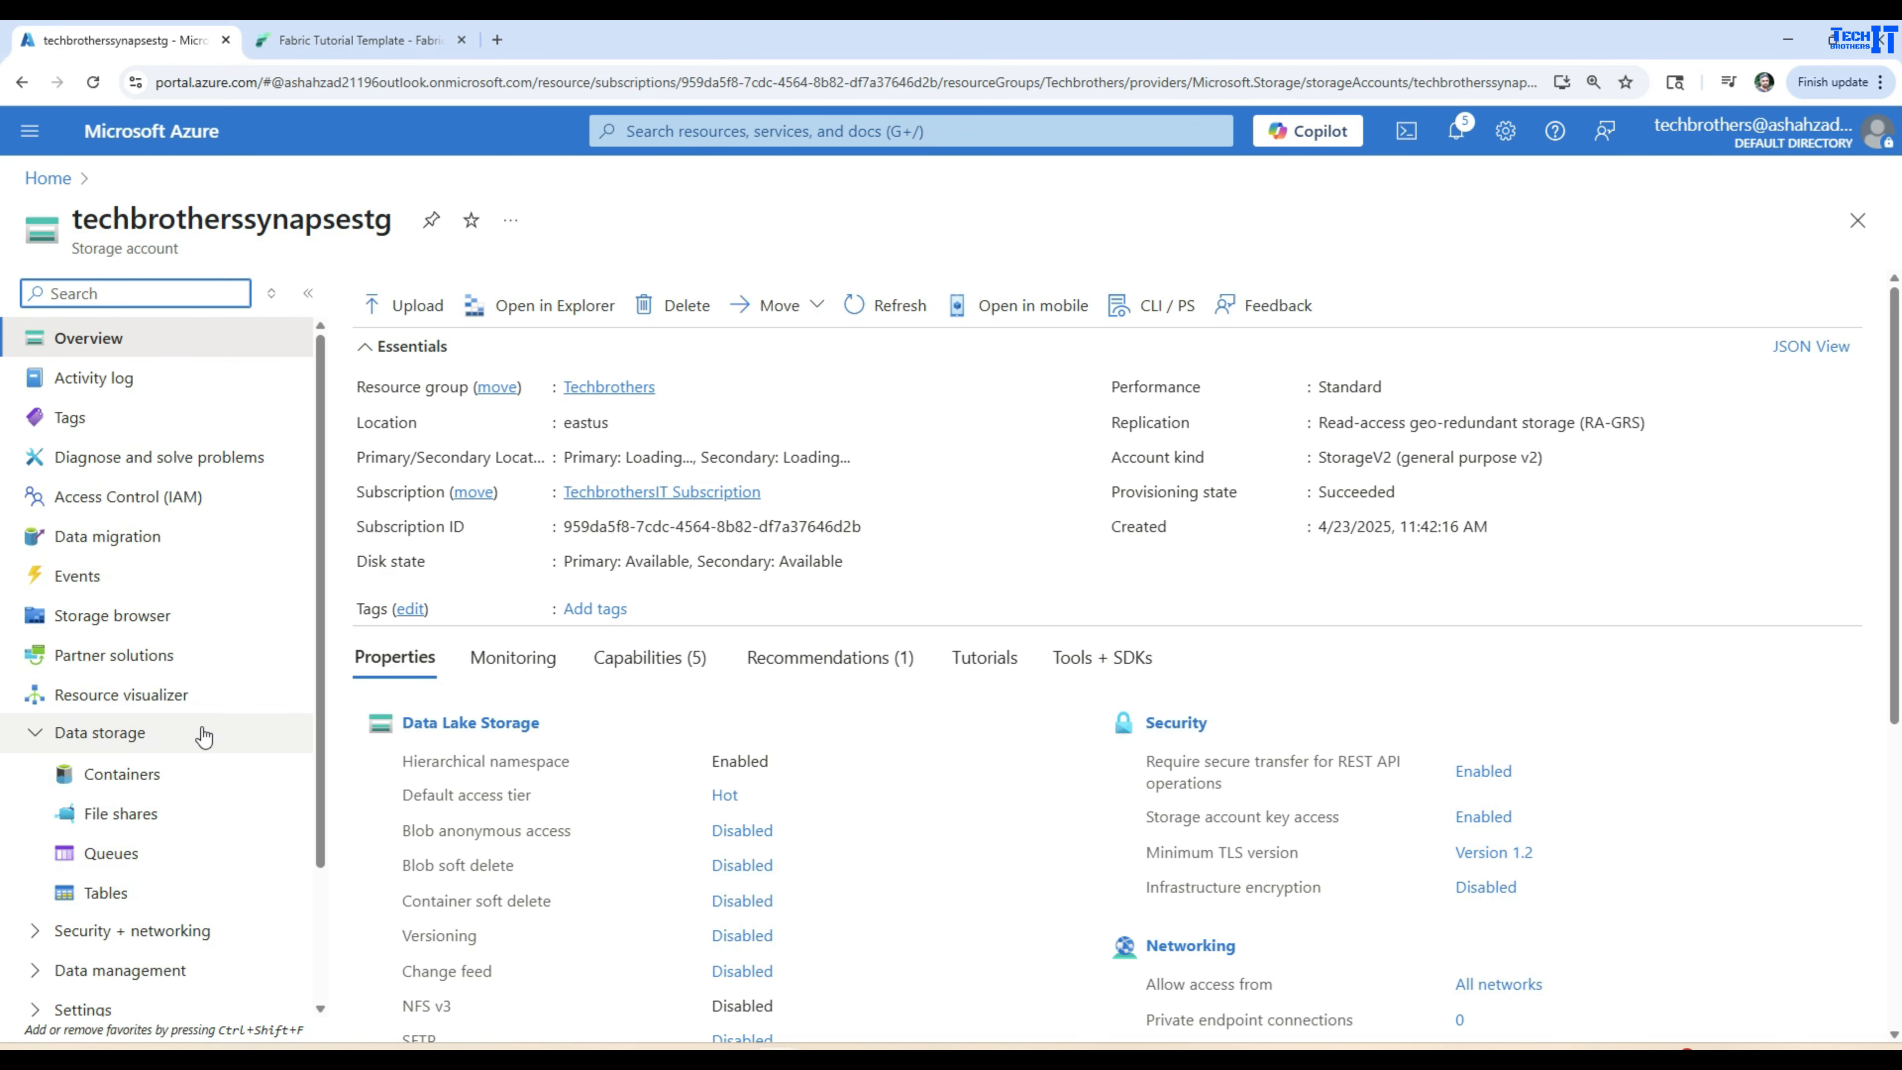
{"action": "left_click", "coordinate": [147, 772]}
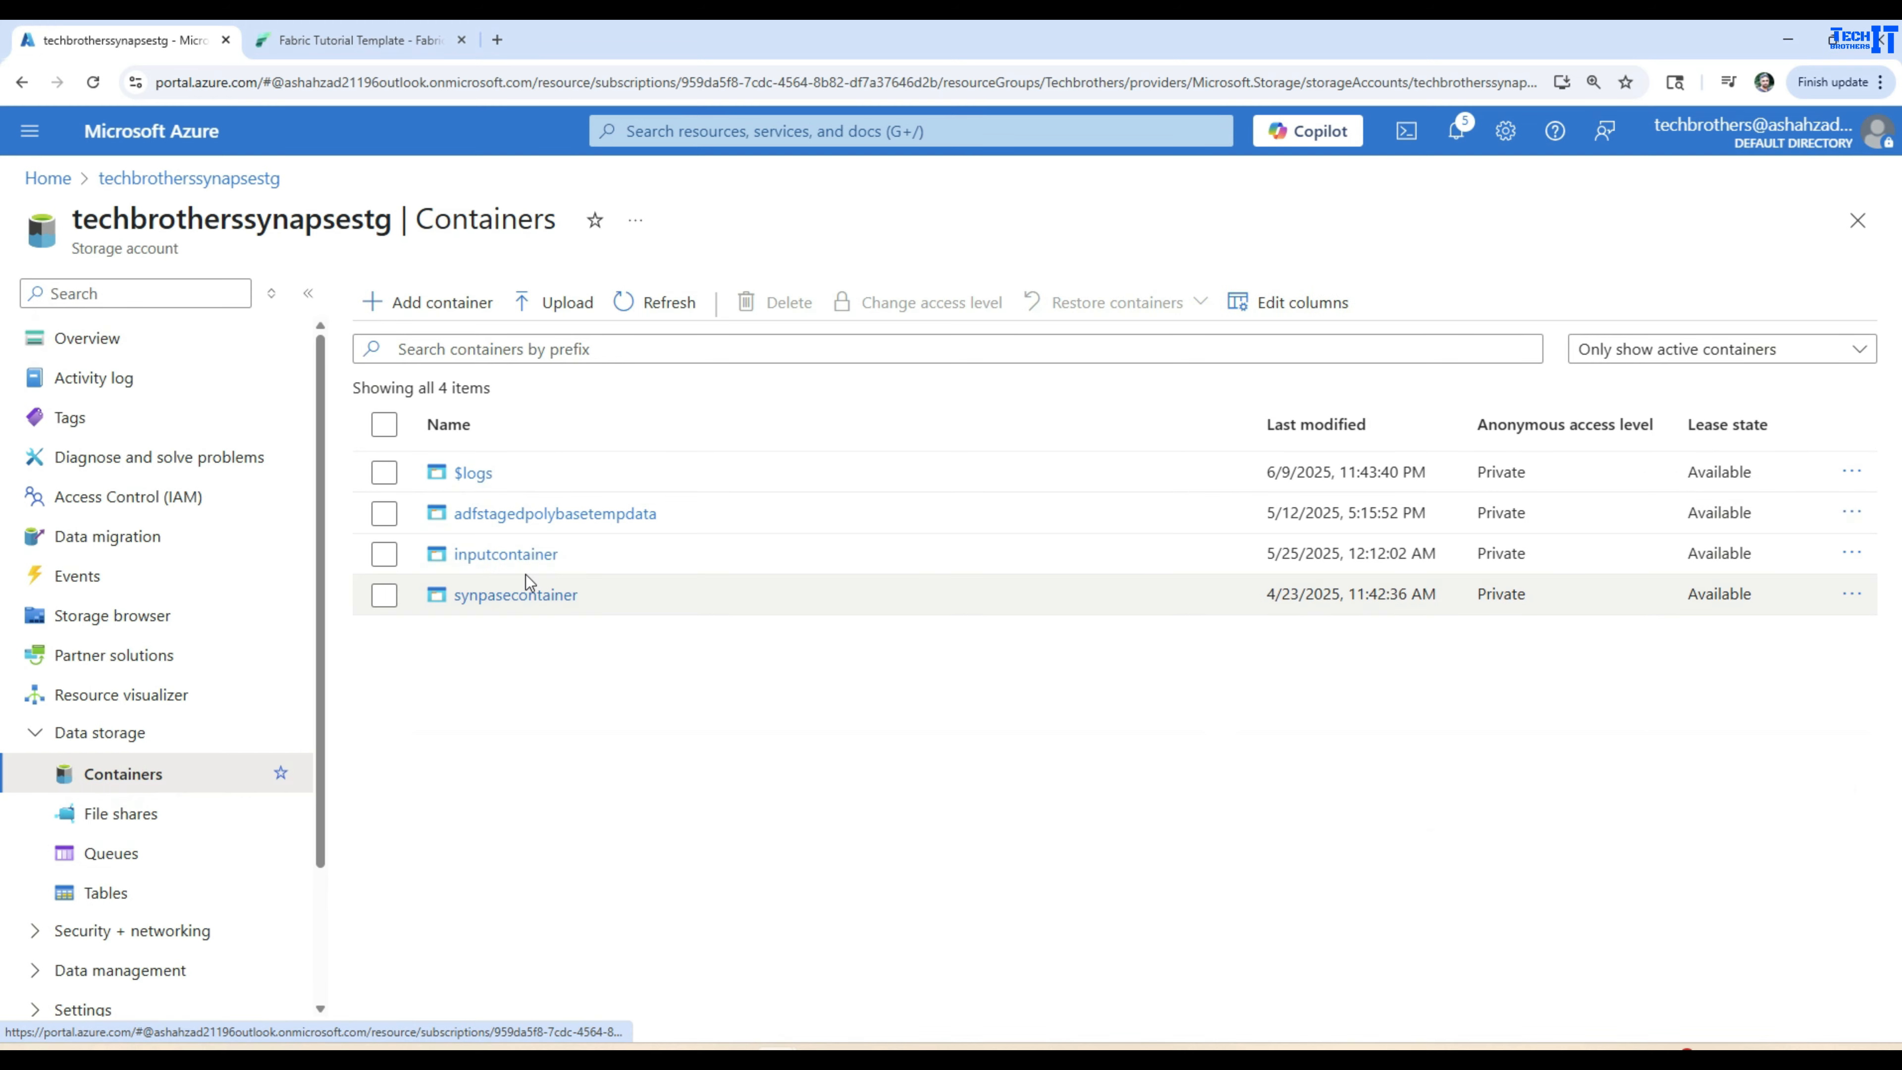
{"action": "left_click", "coordinate": [520, 599]}
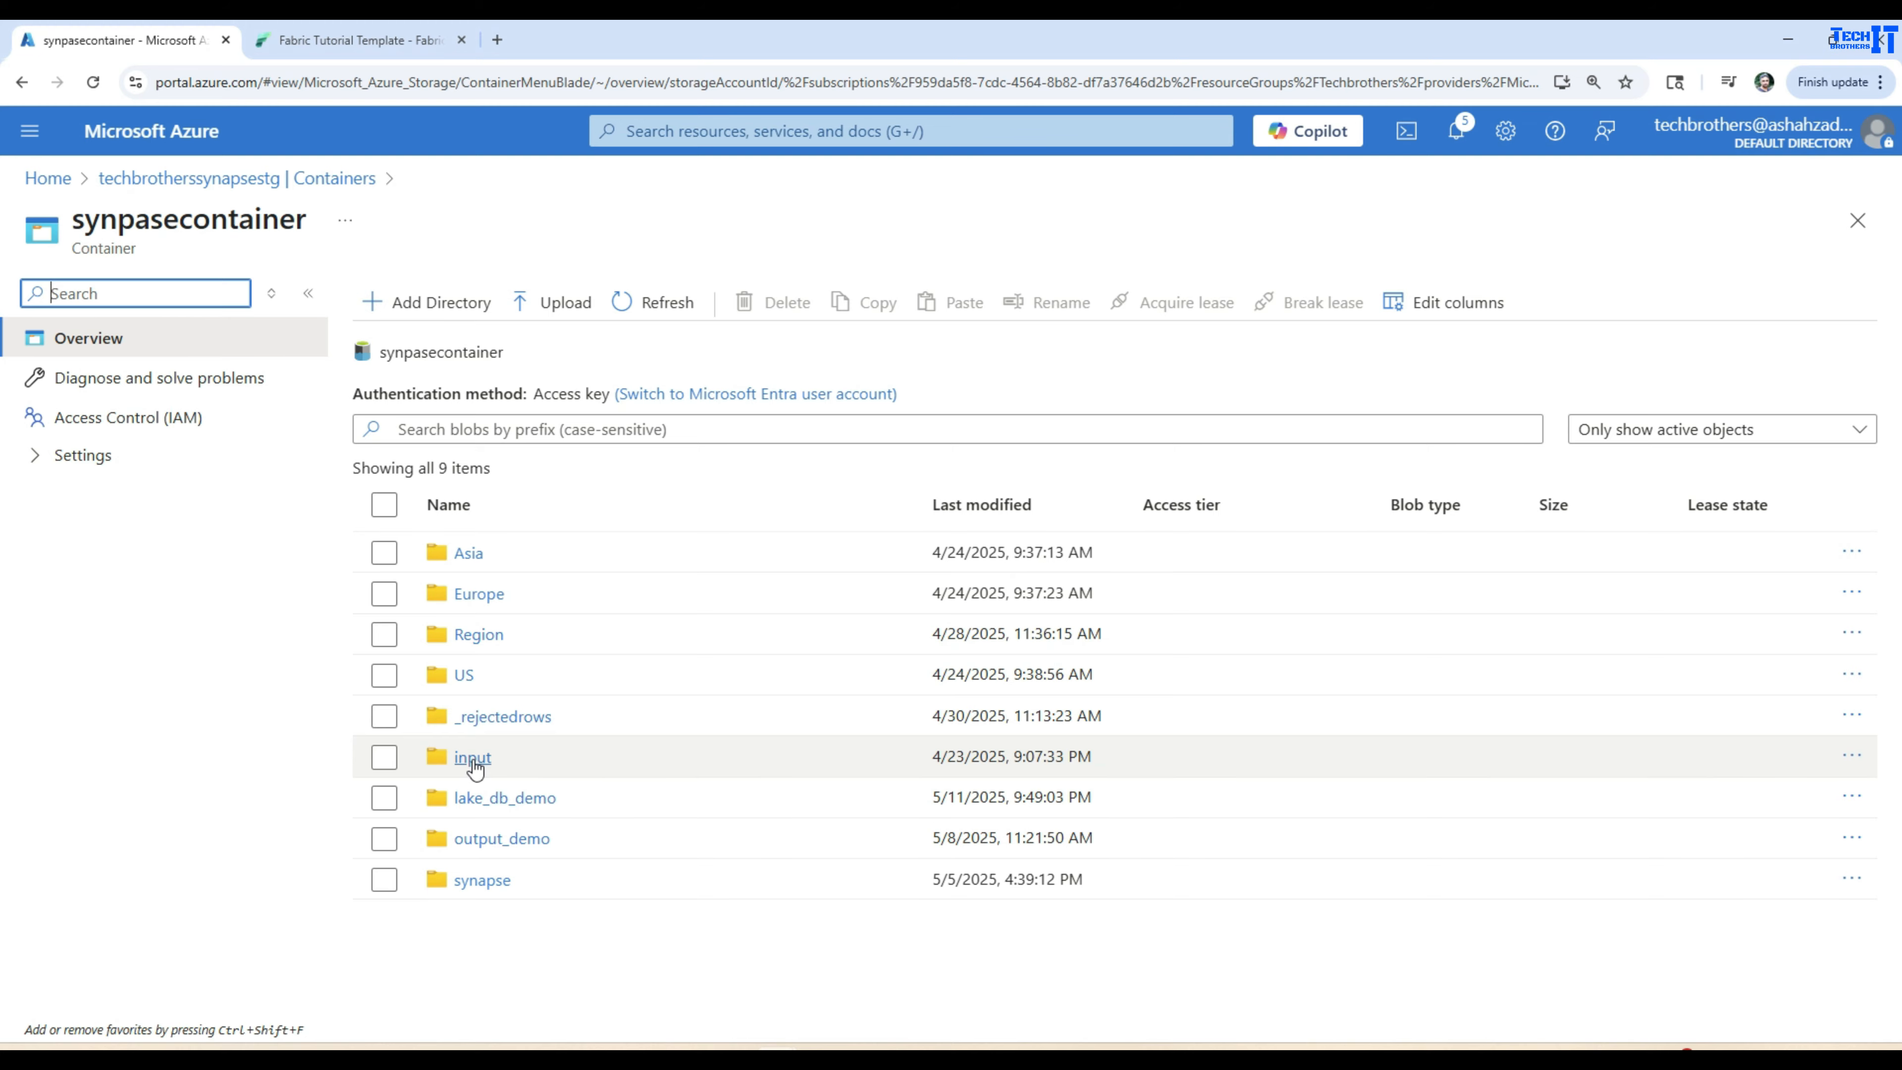
{"action": "left_click", "coordinate": [473, 758]}
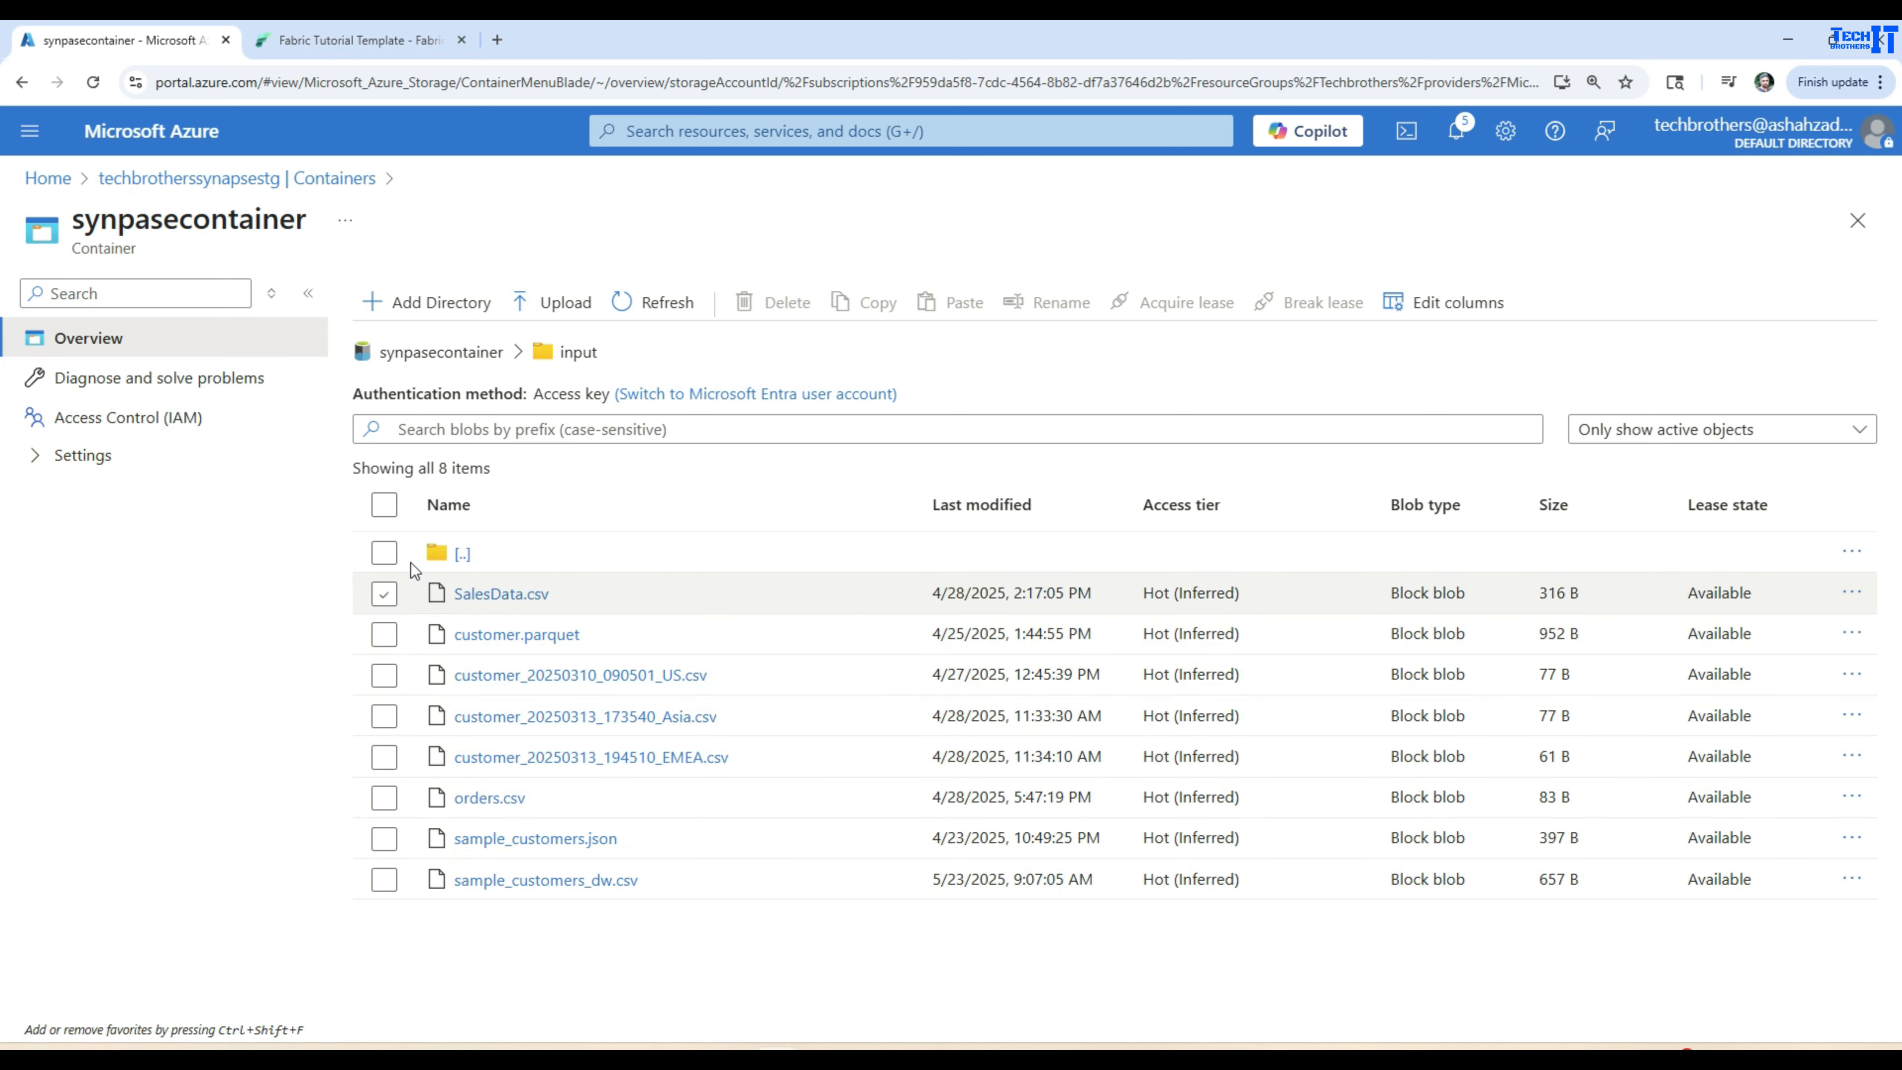
Switch to Microsoft Fabric and open the Pipelines folder of the SalesWS workspace.
{"action": "left_click", "coordinate": [325, 45]}
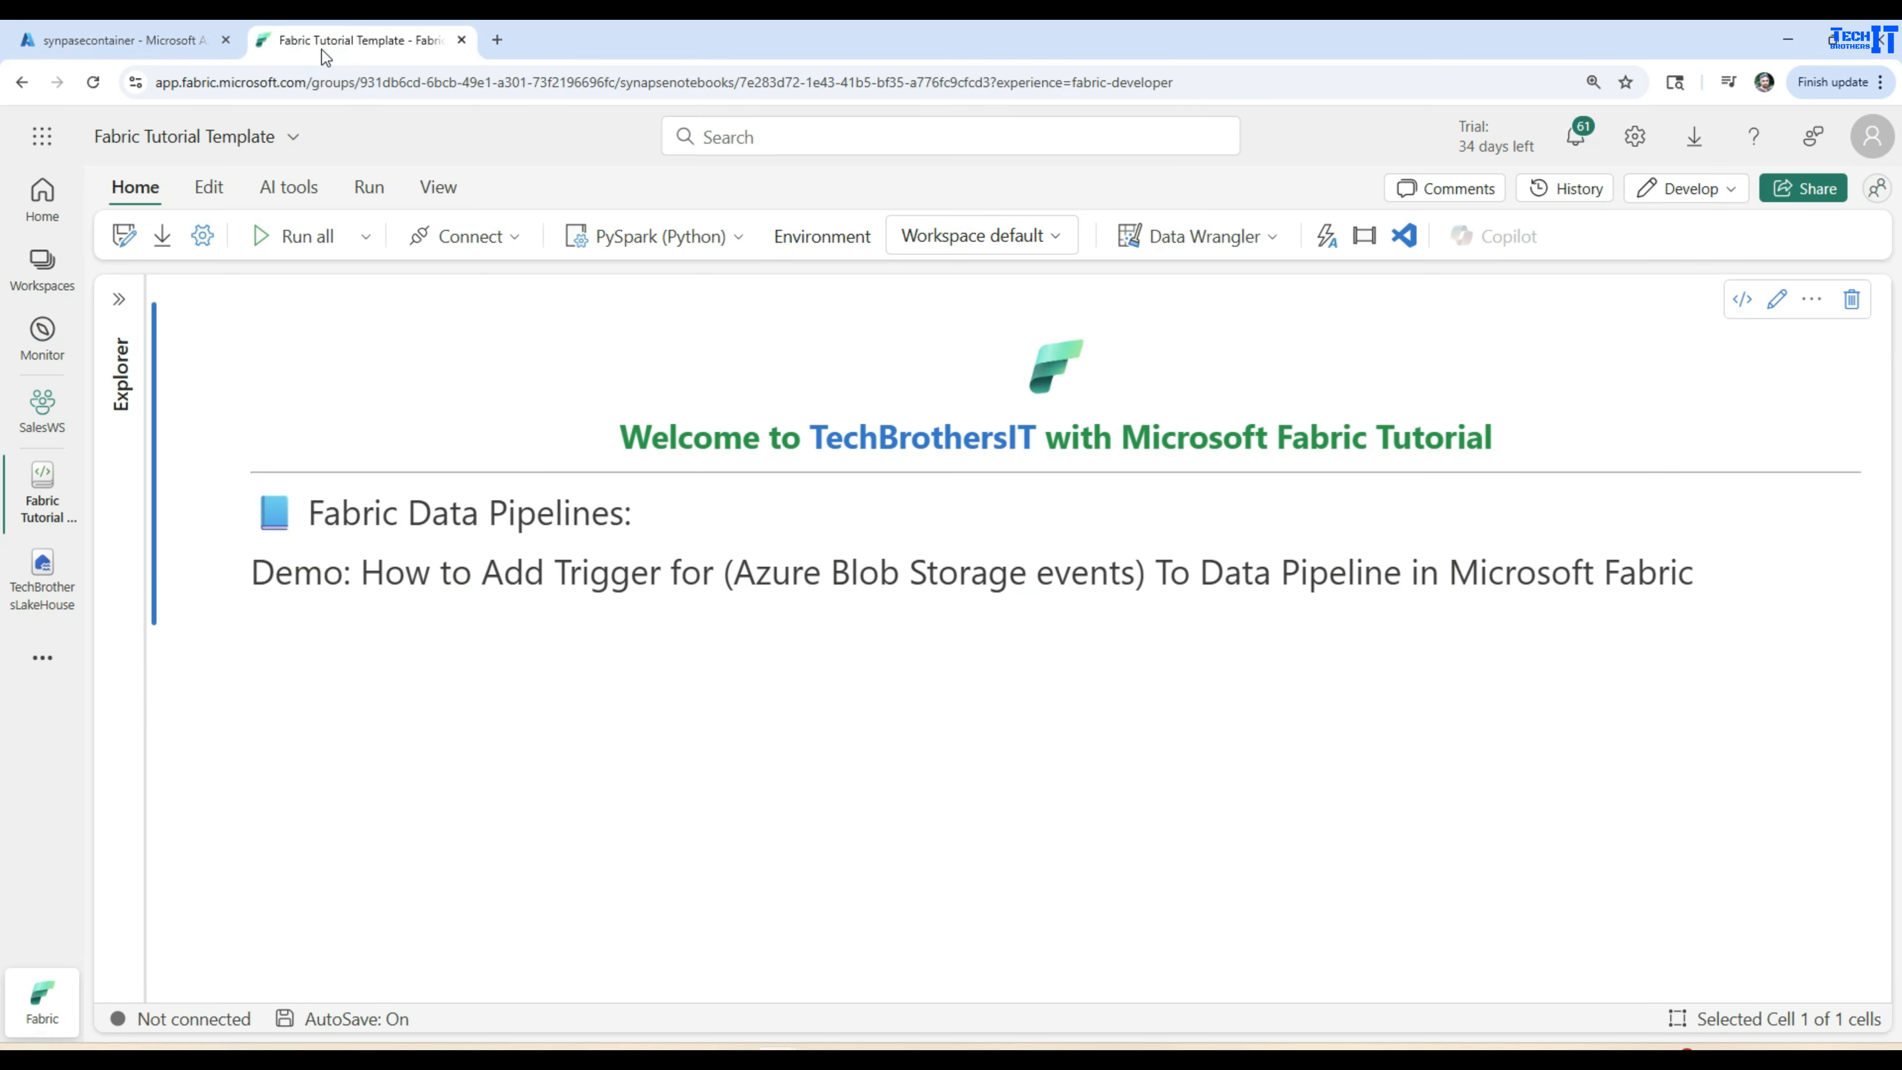
{"action": "left_click", "coordinate": [43, 408]}
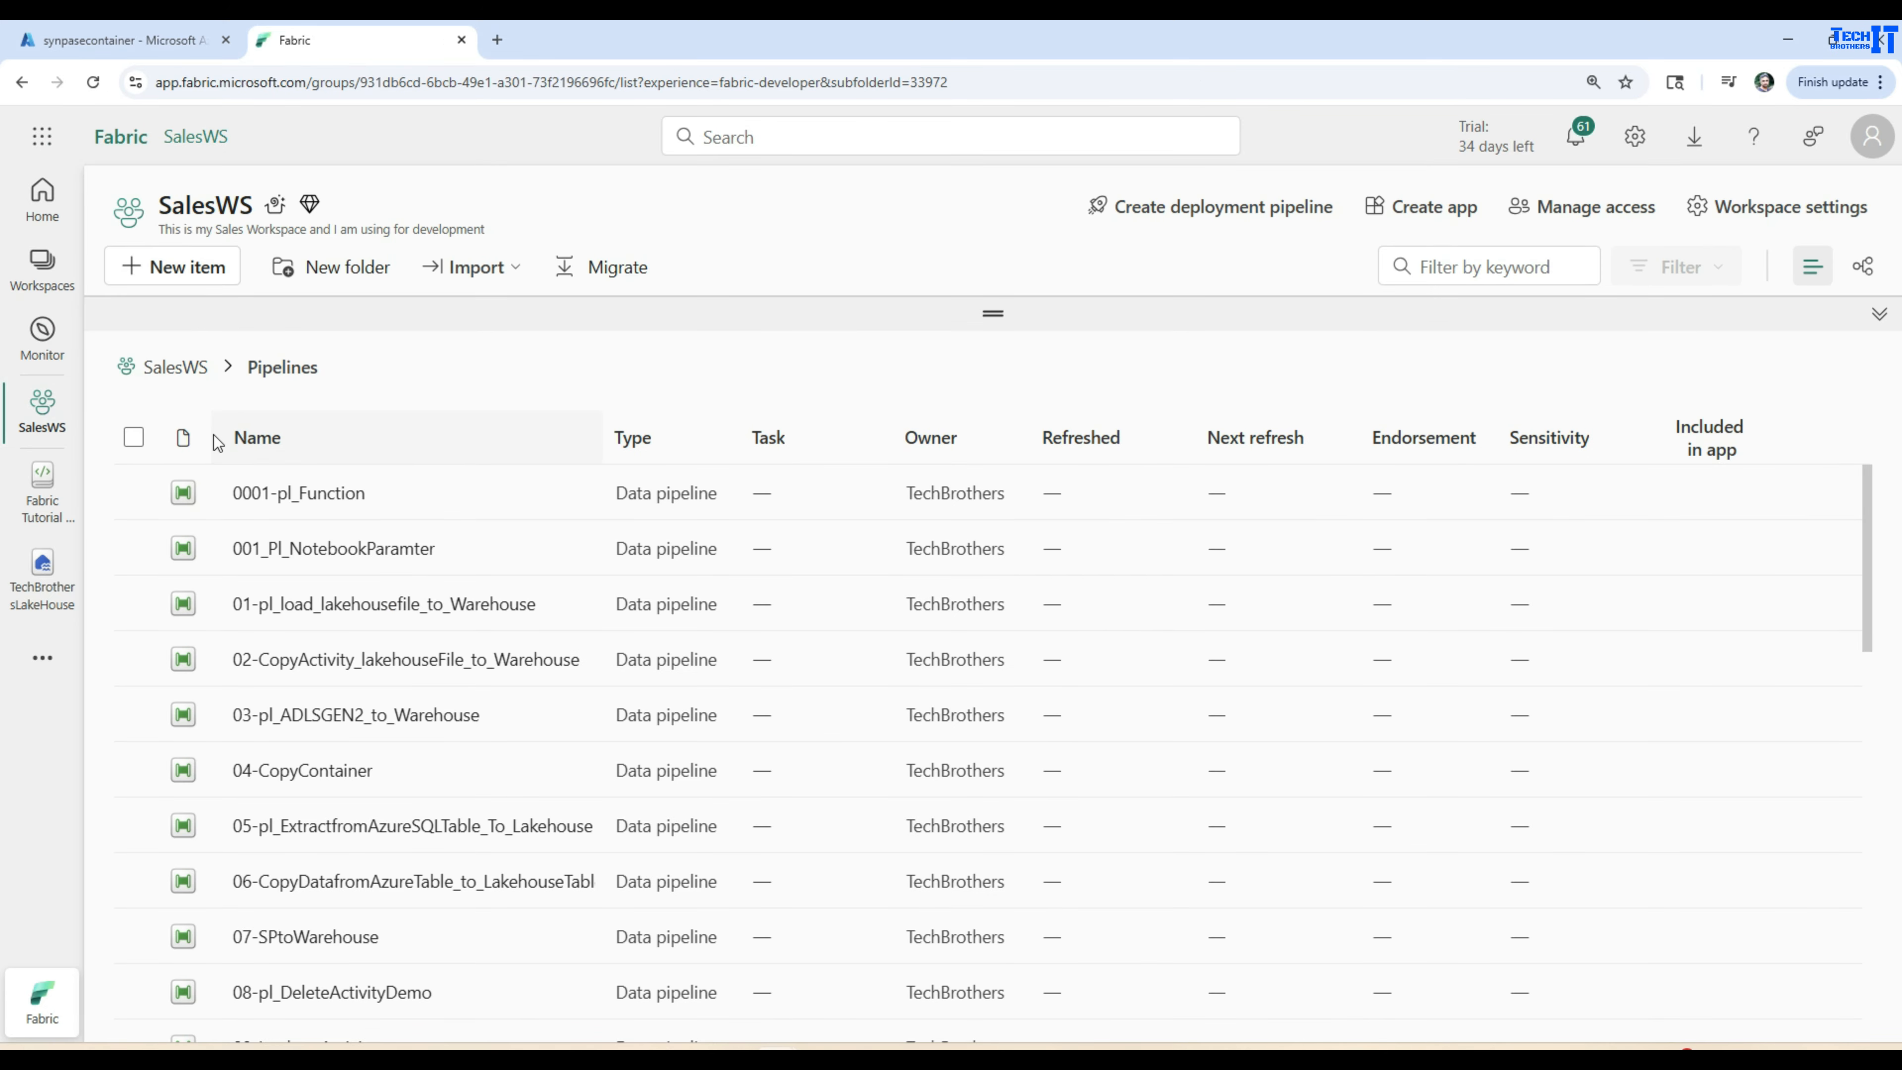
{"action": "left_click", "coordinate": [177, 366]}
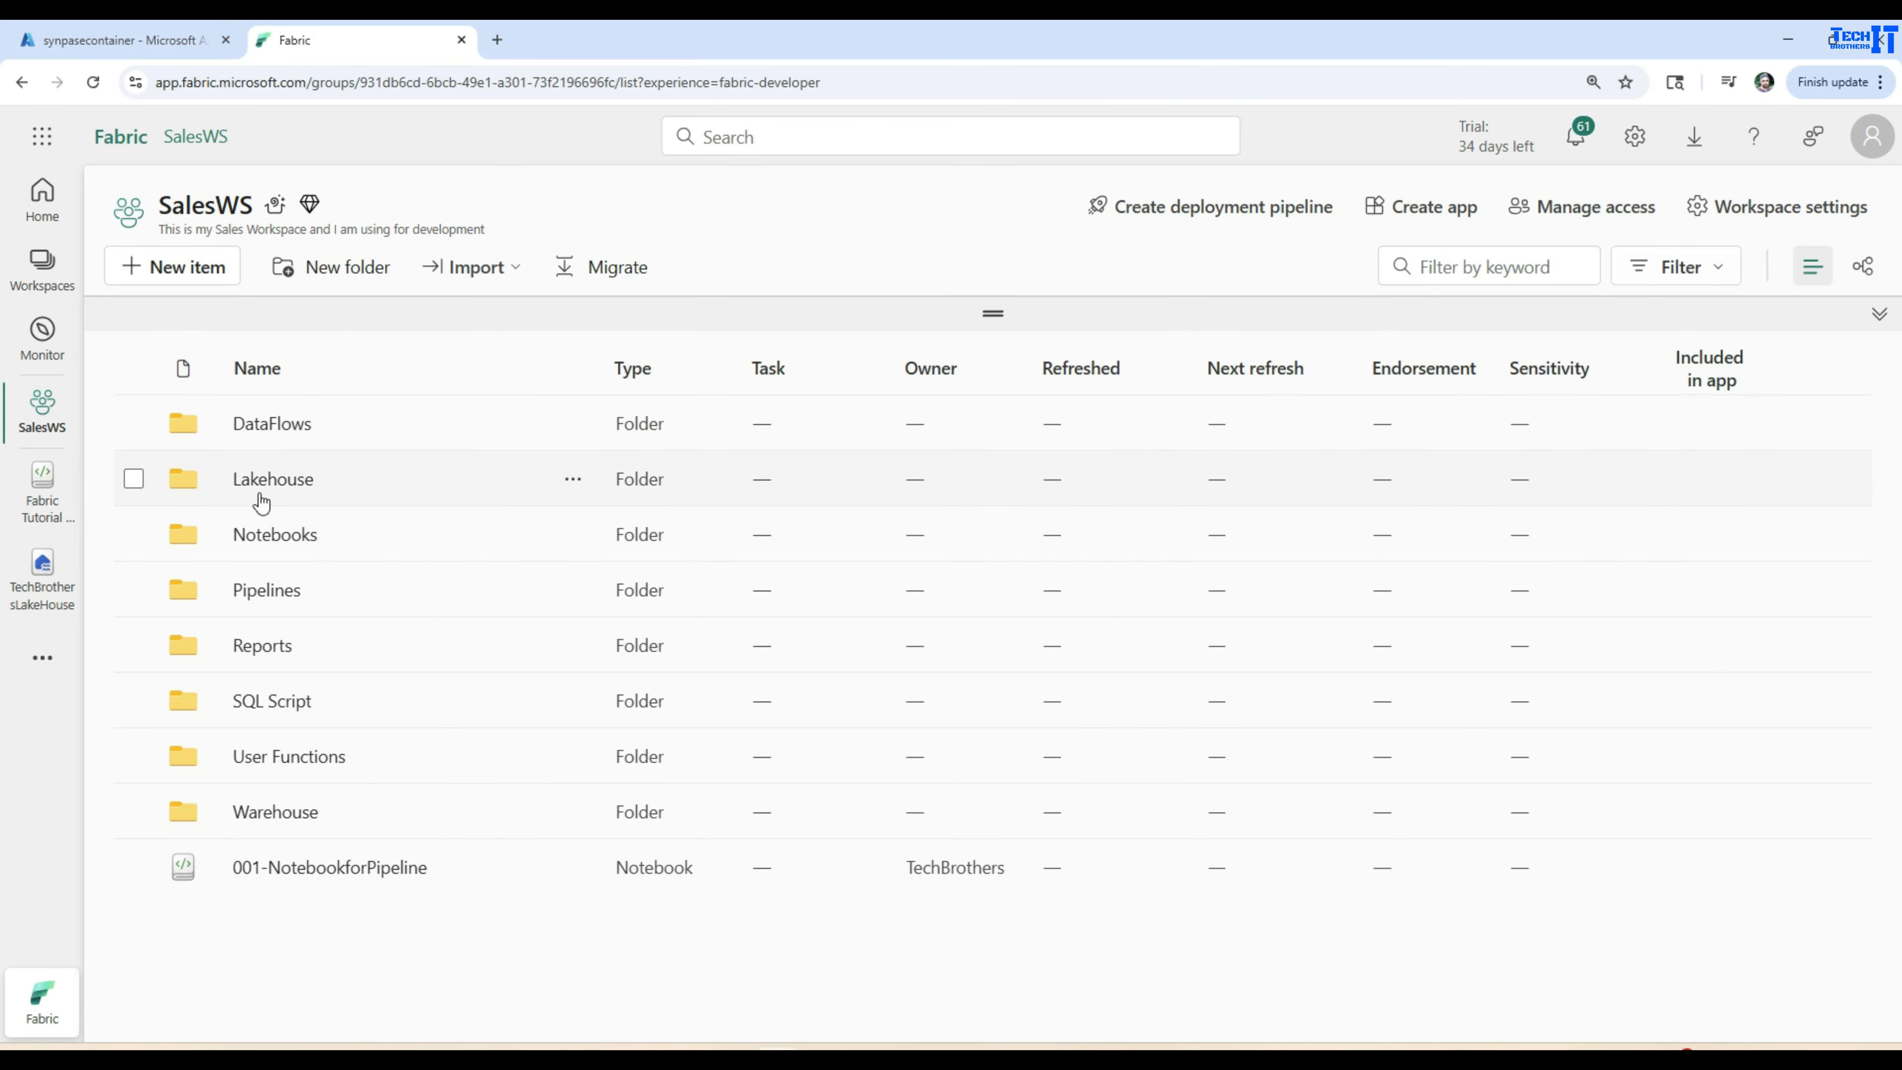
{"action": "left_click", "coordinate": [270, 592]}
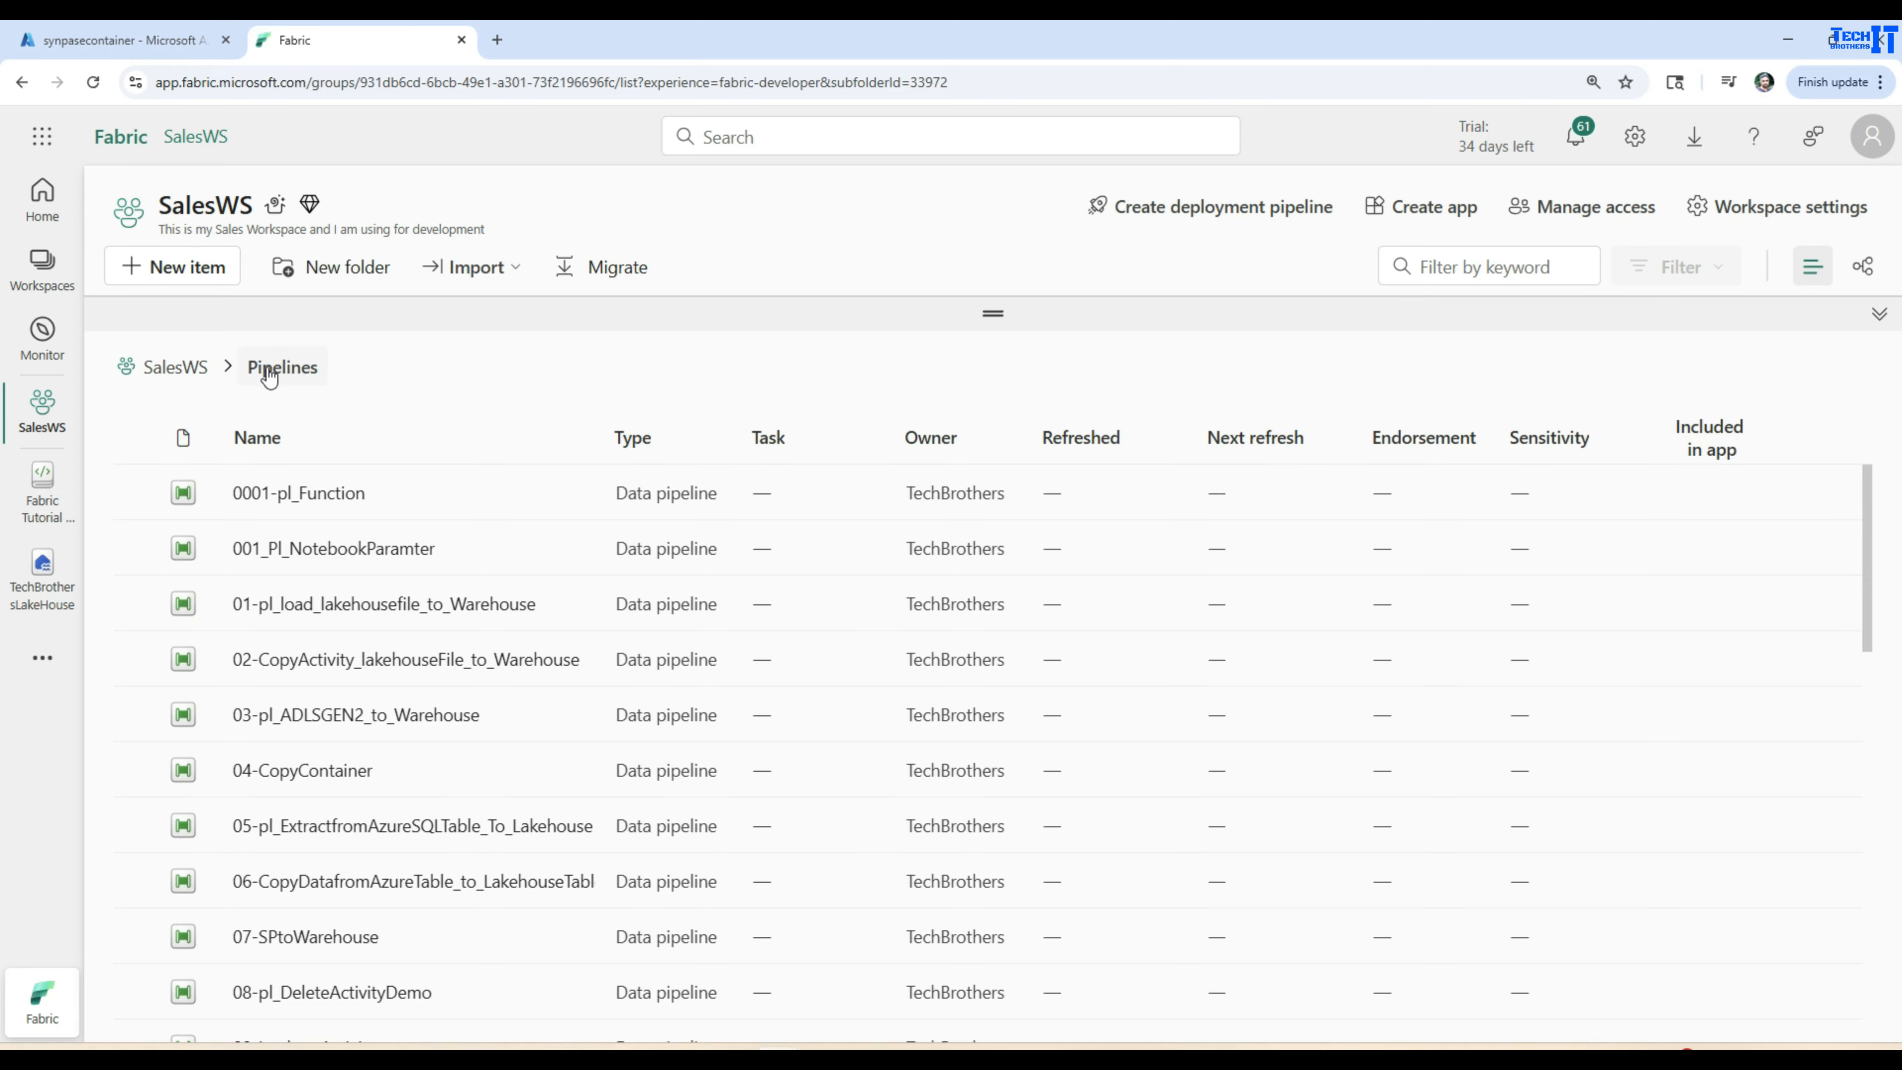
Create a new data pipeline named pl_blobeventtrigger in the Pipelines folder and dismiss the error notification.
{"action": "left_click", "coordinate": [188, 268]}
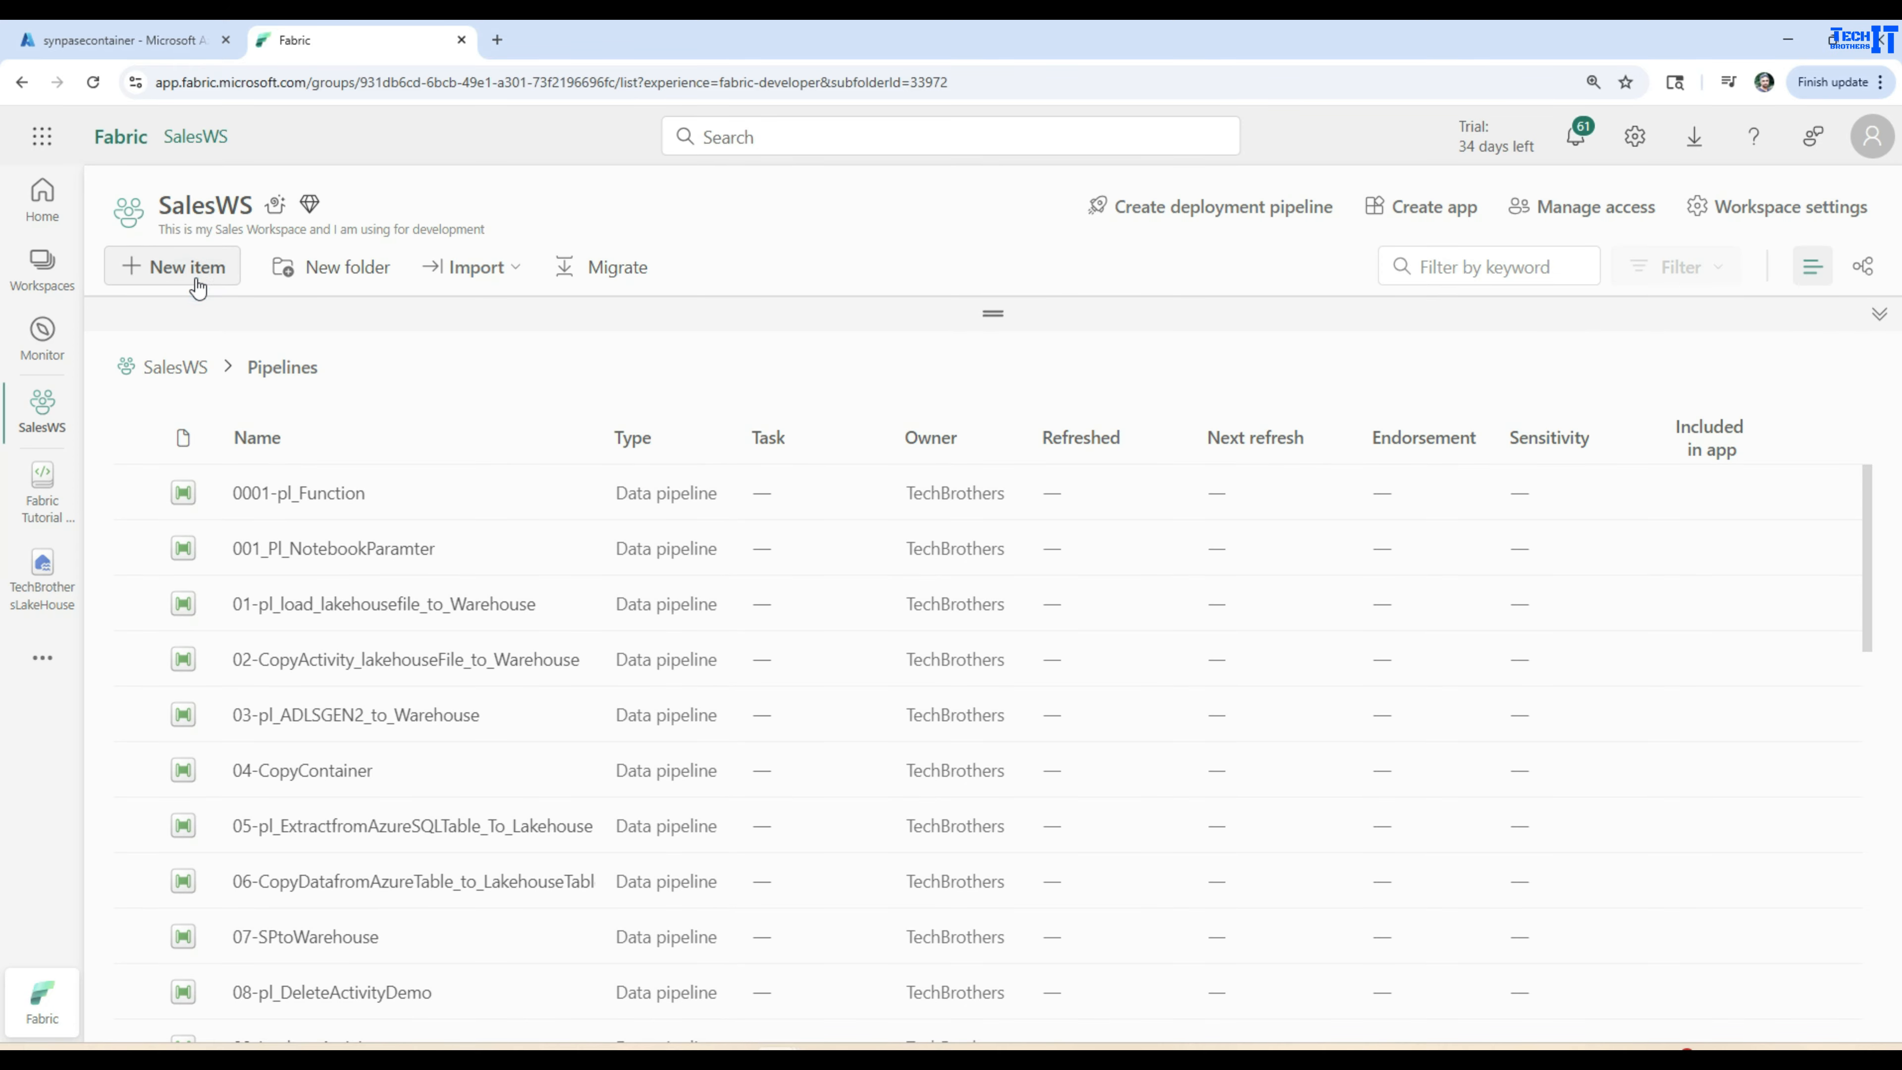
{"action": "left_click", "coordinate": [1235, 457]}
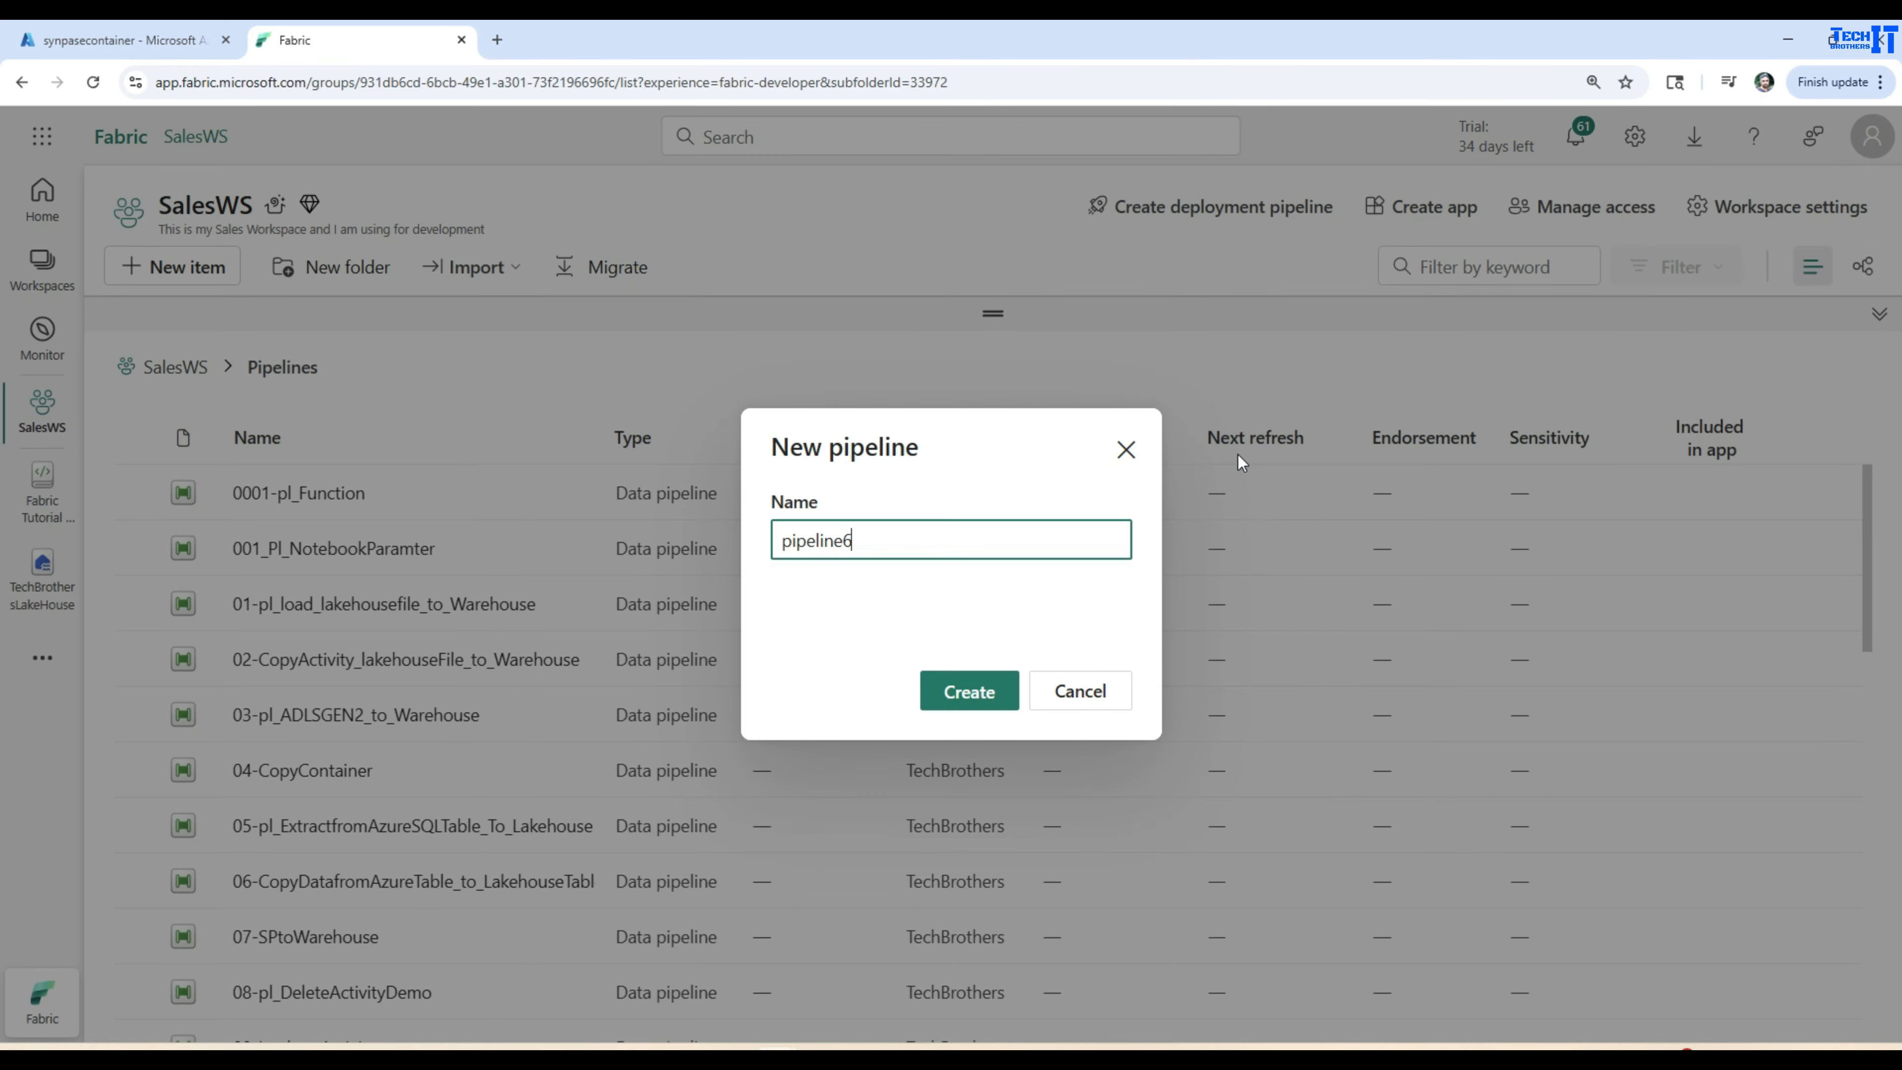
{"action": "left_click_drag", "start_coordinate": [856, 522], "coordinate": [713, 525]}
{"action": "key", "text": "BackSpace"}
{"action": "type", "text": "pl_"}
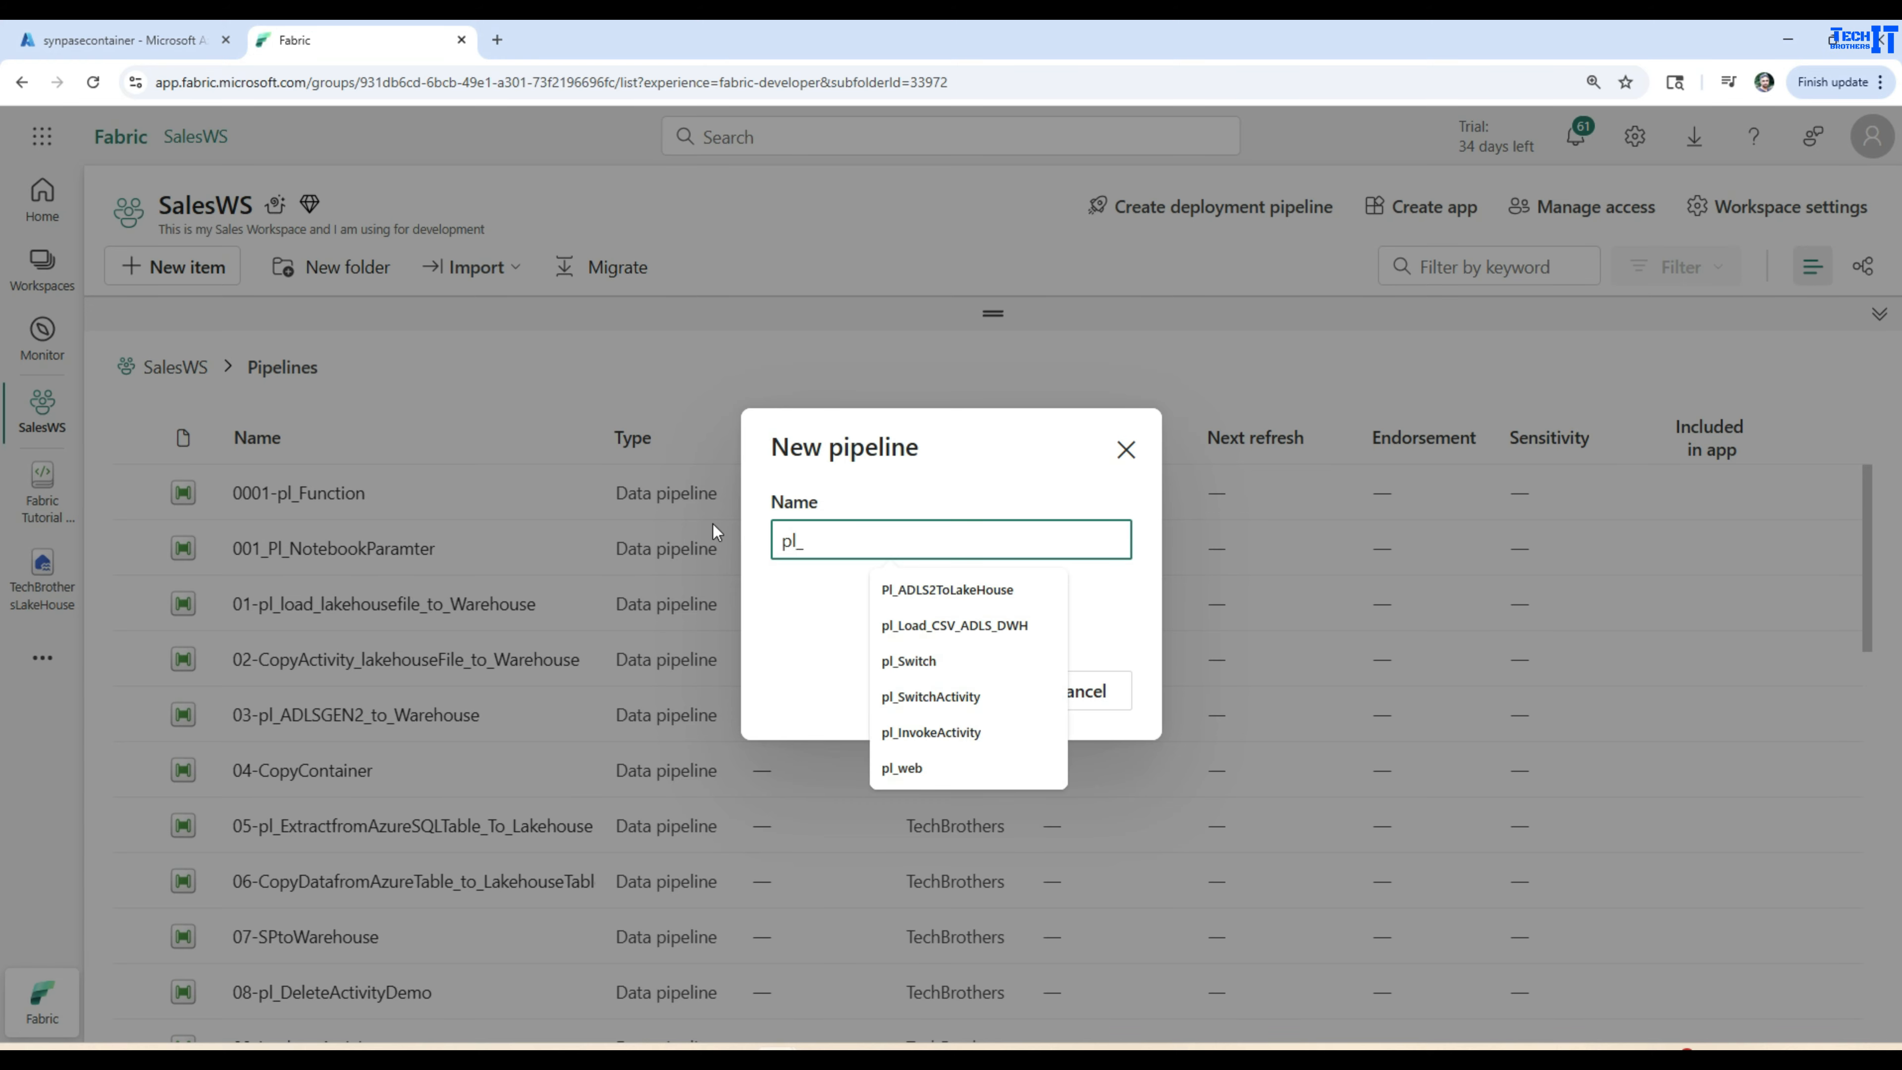
{"action": "type", "text": "blobe"}
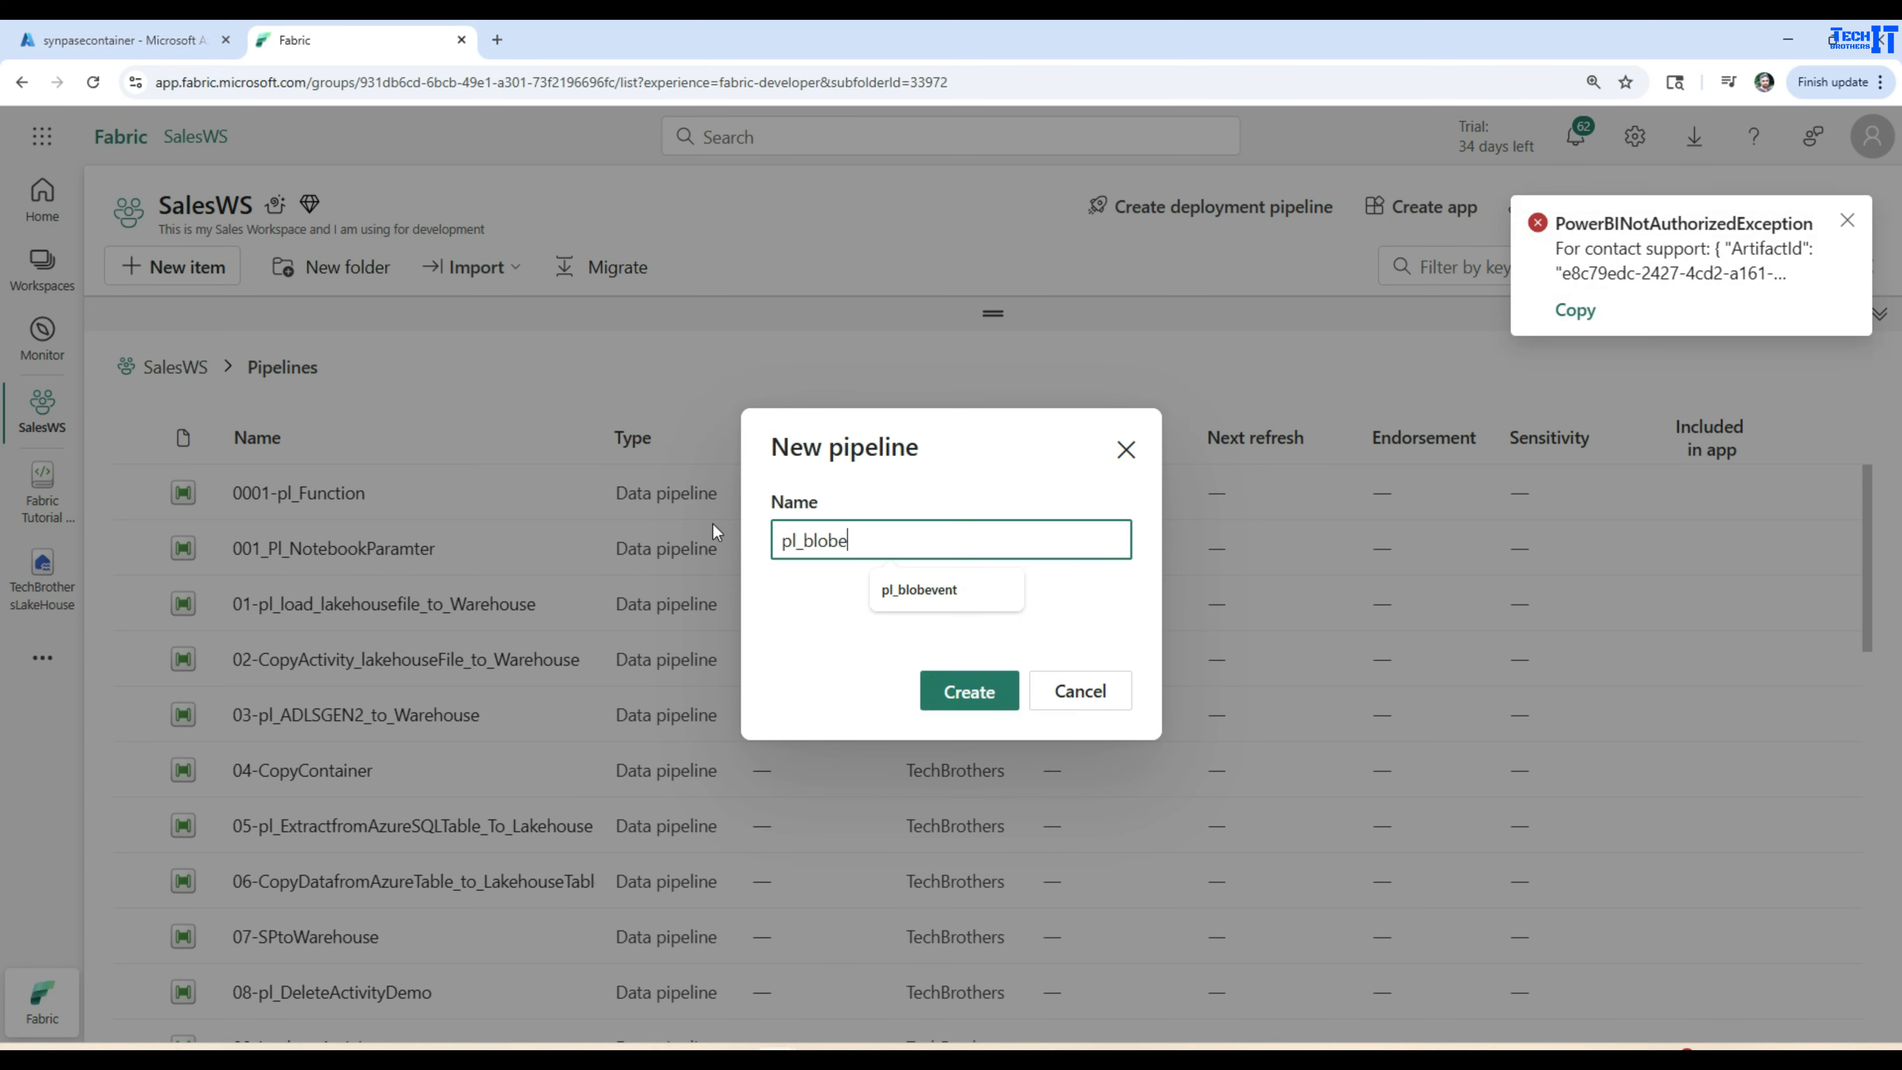
{"action": "type", "text": "venttrigger"}
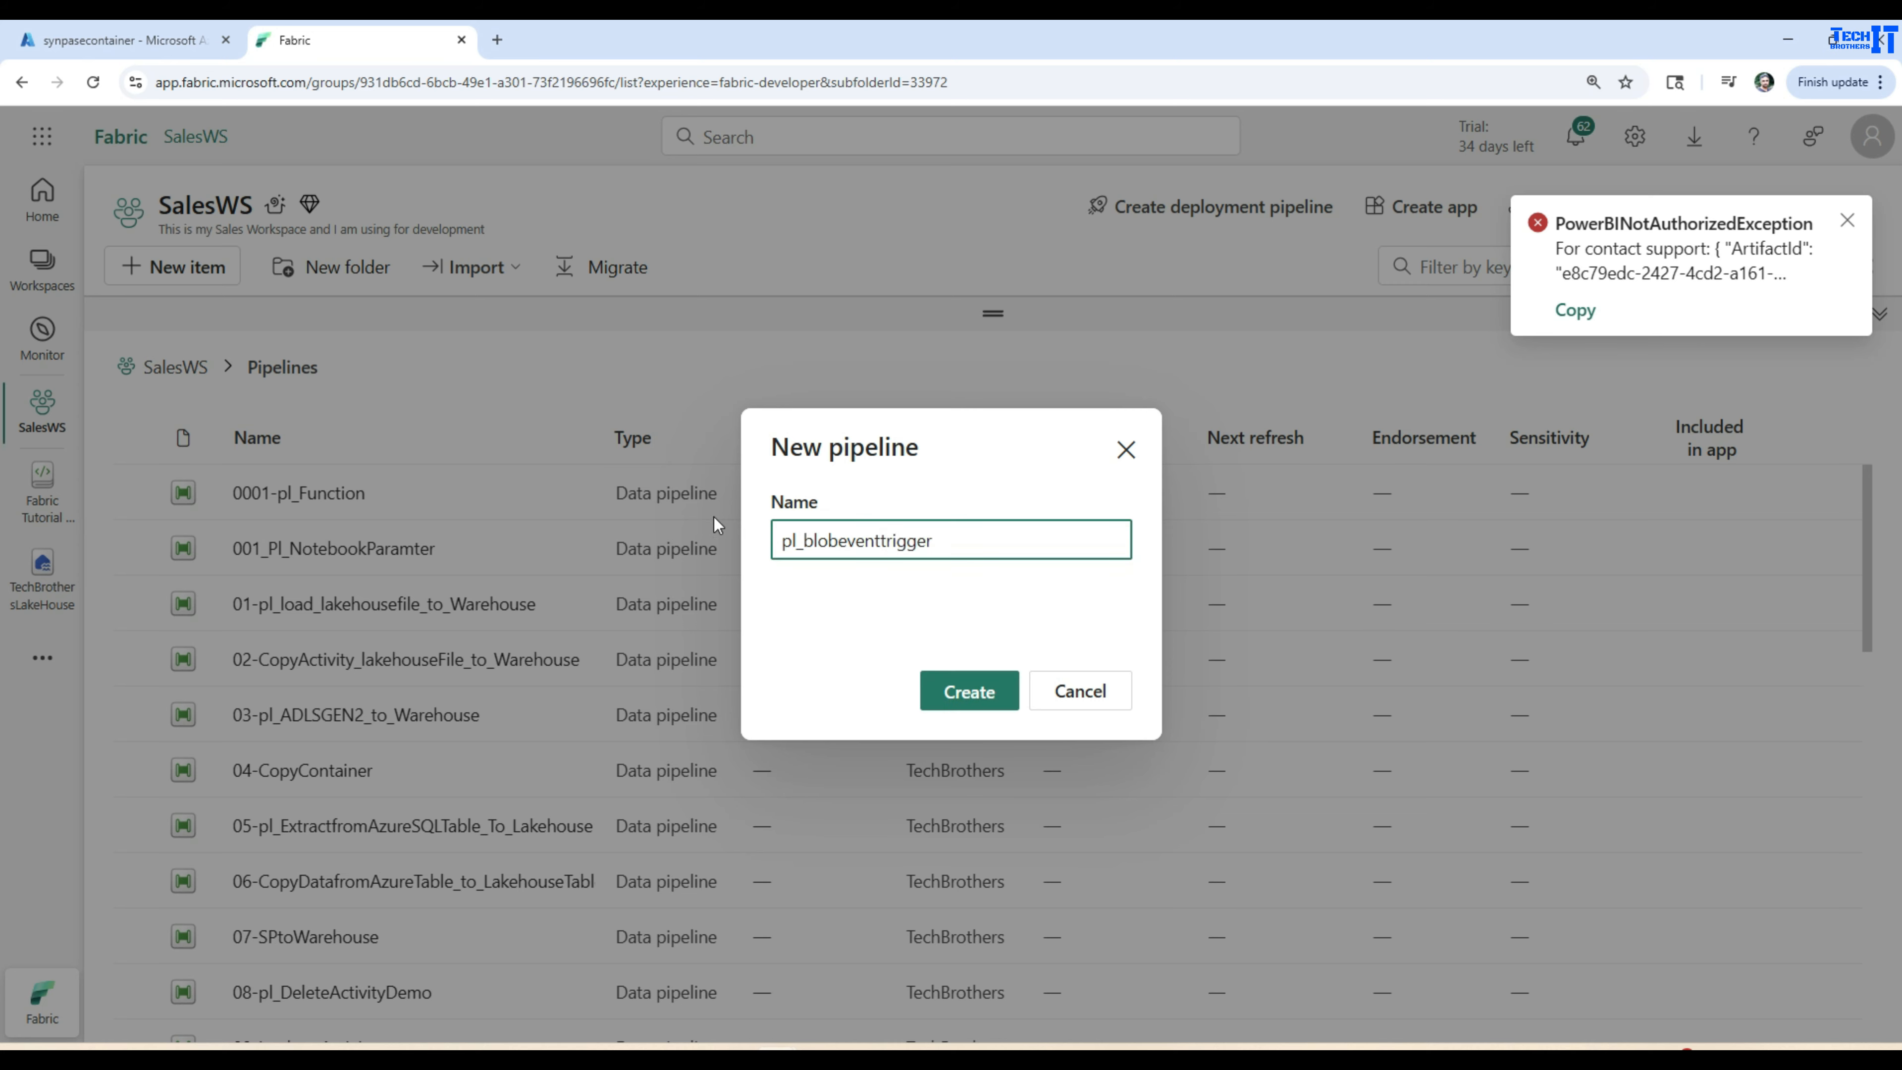
{"action": "left_click", "coordinate": [966, 691]}
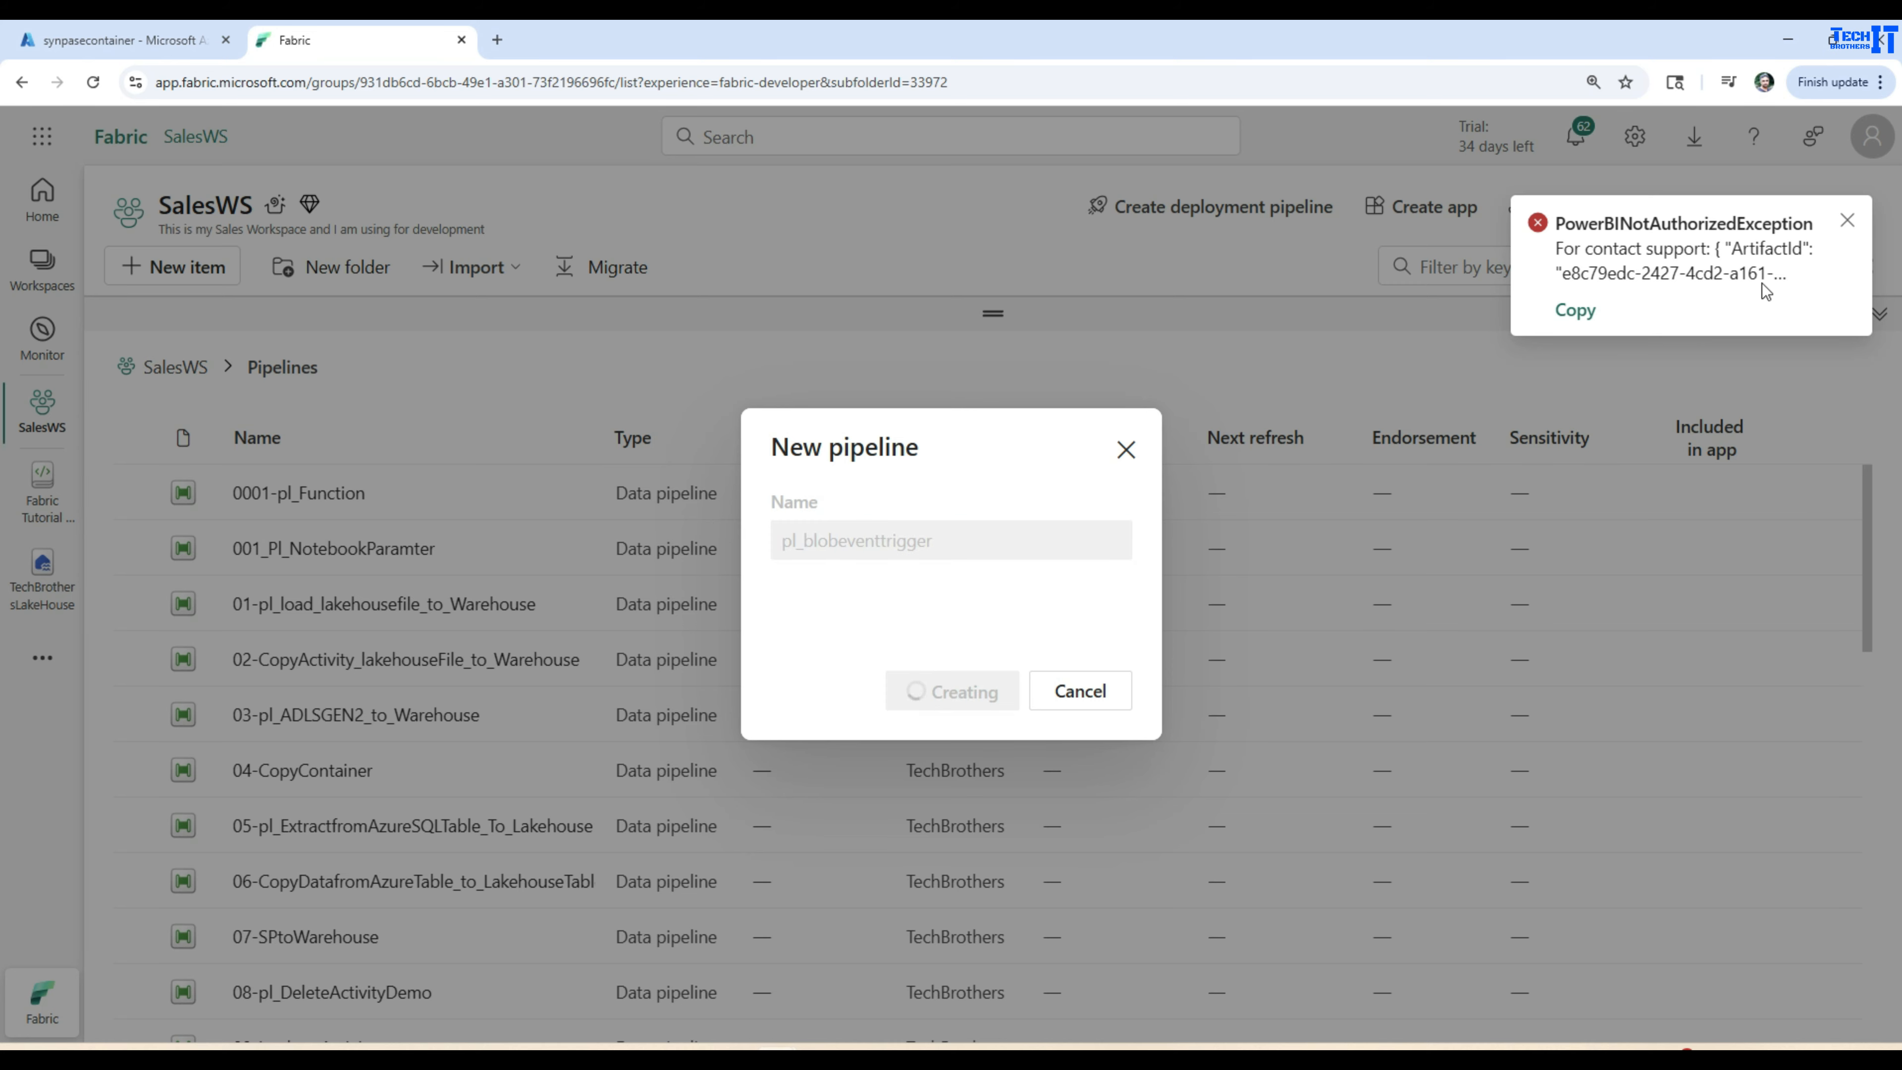
{"action": "left_click", "coordinate": [1846, 220]}
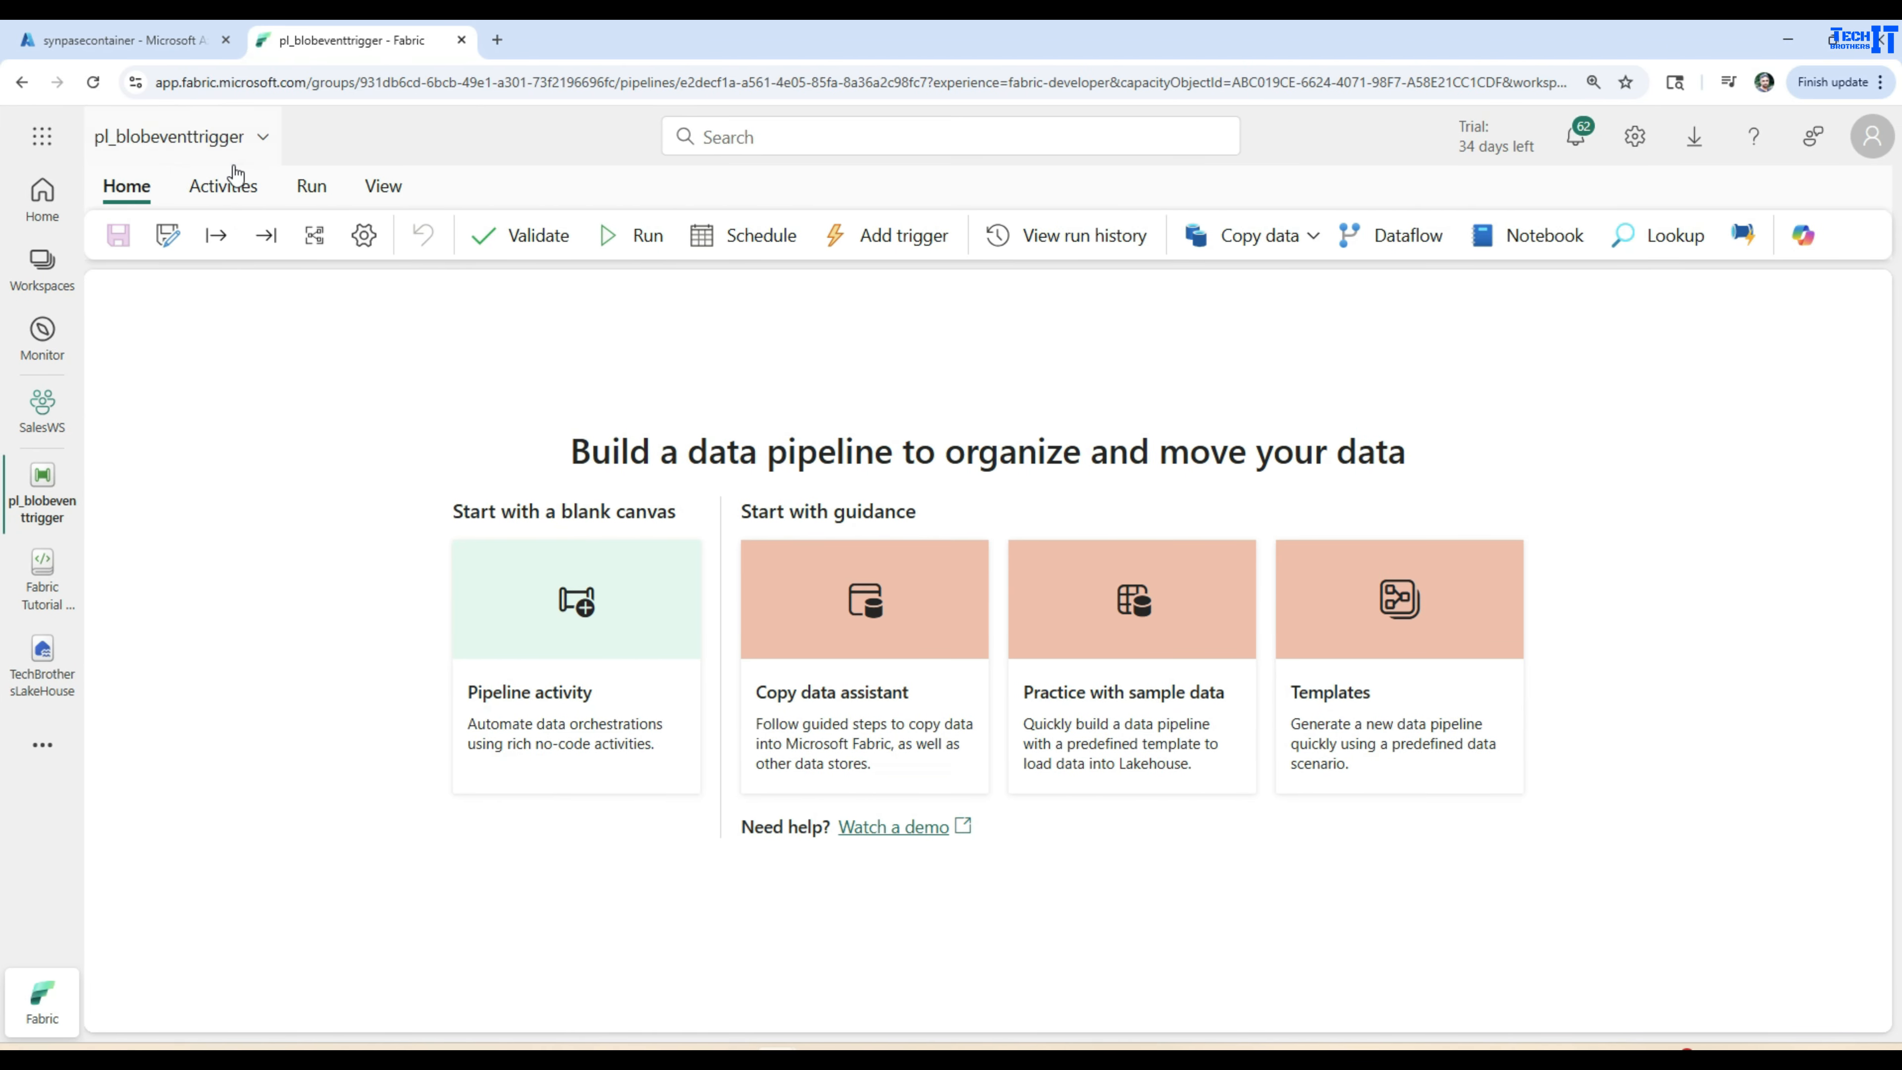
Add a Wait activity to the blank pipeline and save the pipeline.
{"action": "left_click", "coordinate": [225, 187]}
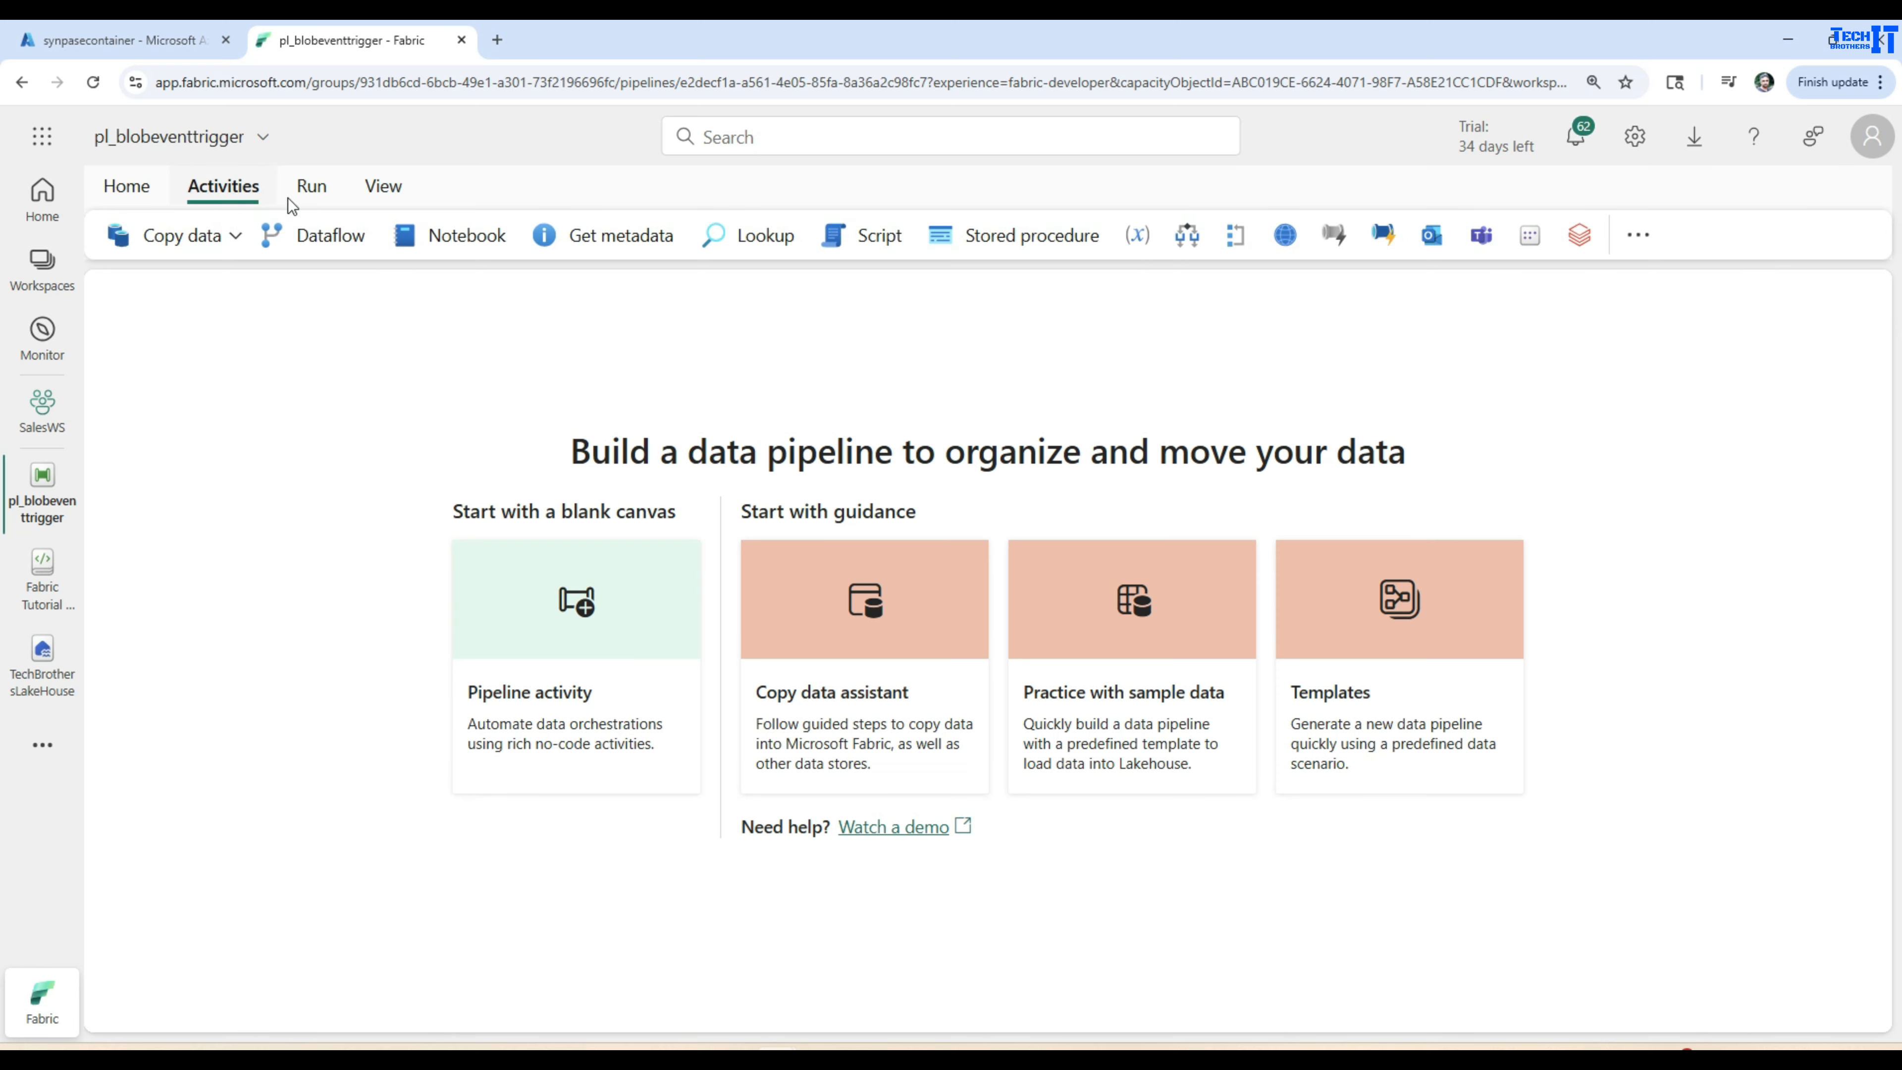
{"action": "left_click", "coordinate": [1638, 234]}
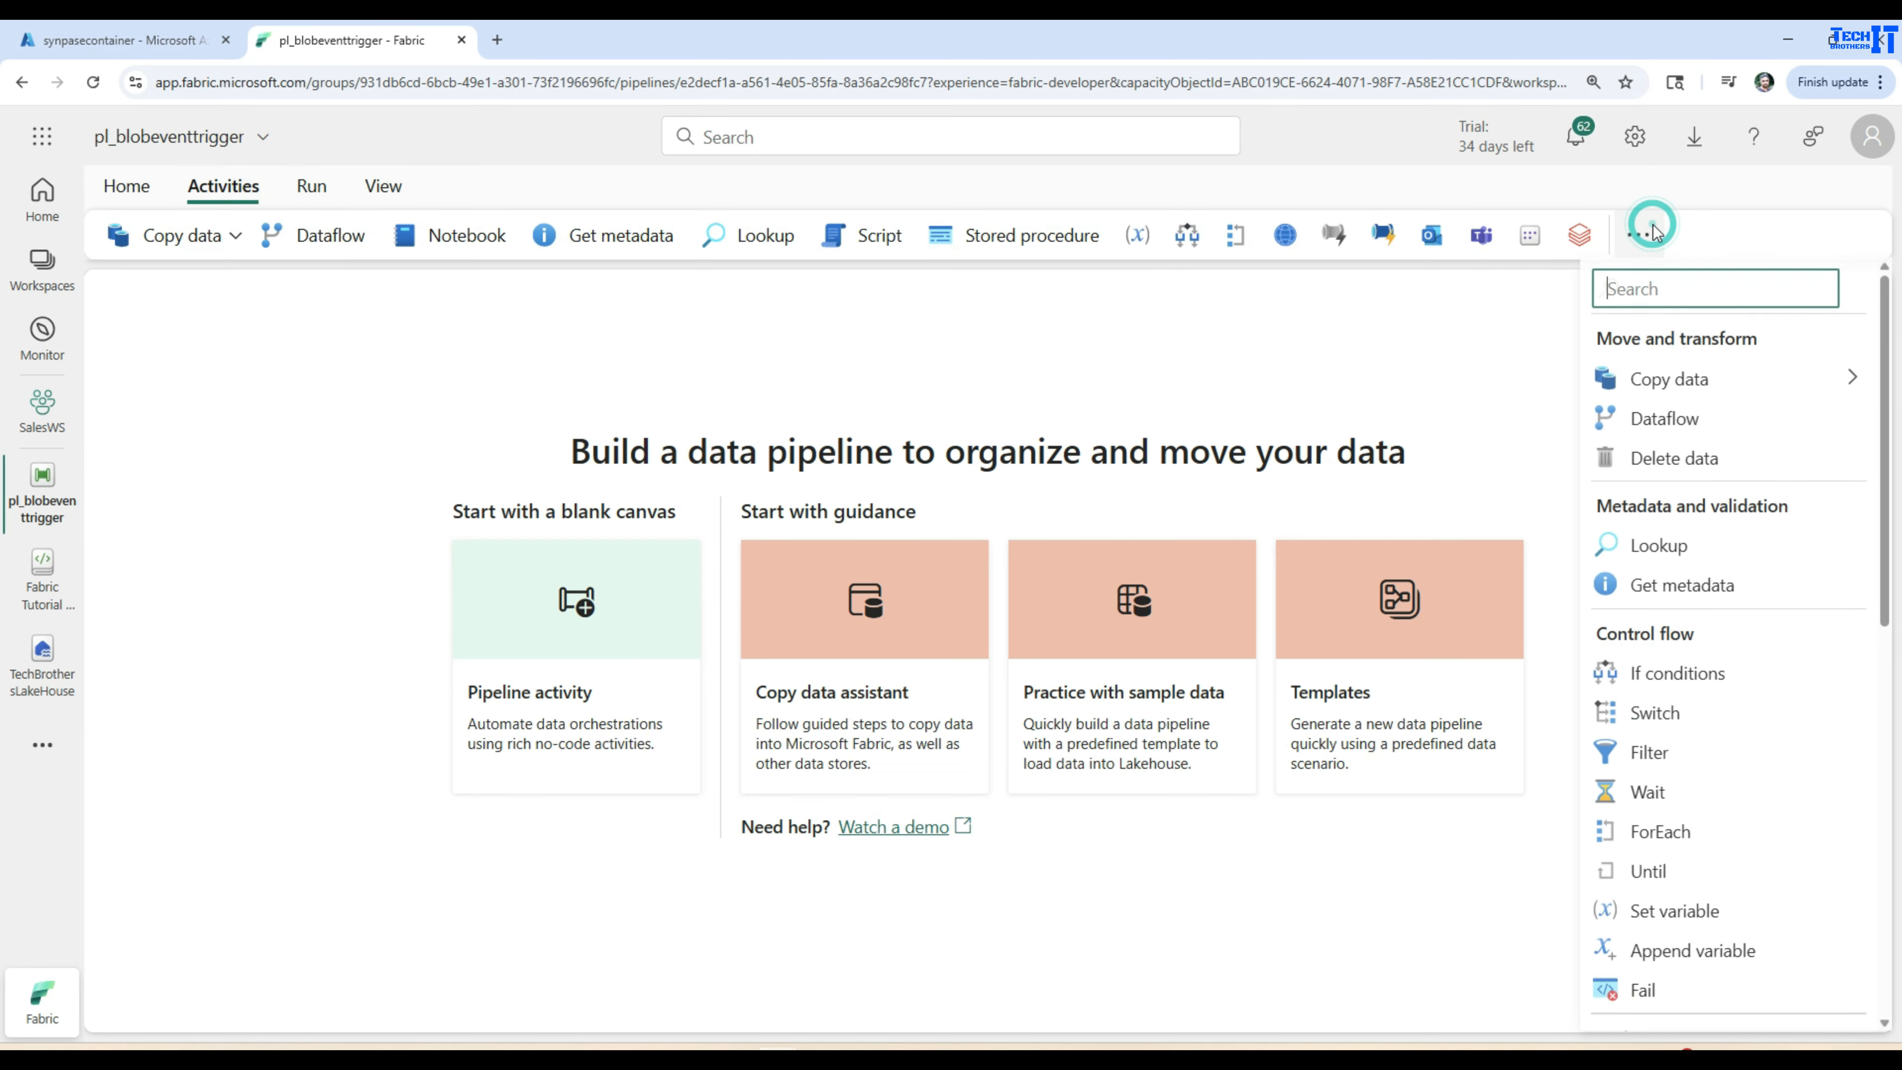
{"action": "left_click", "coordinate": [1655, 796]}
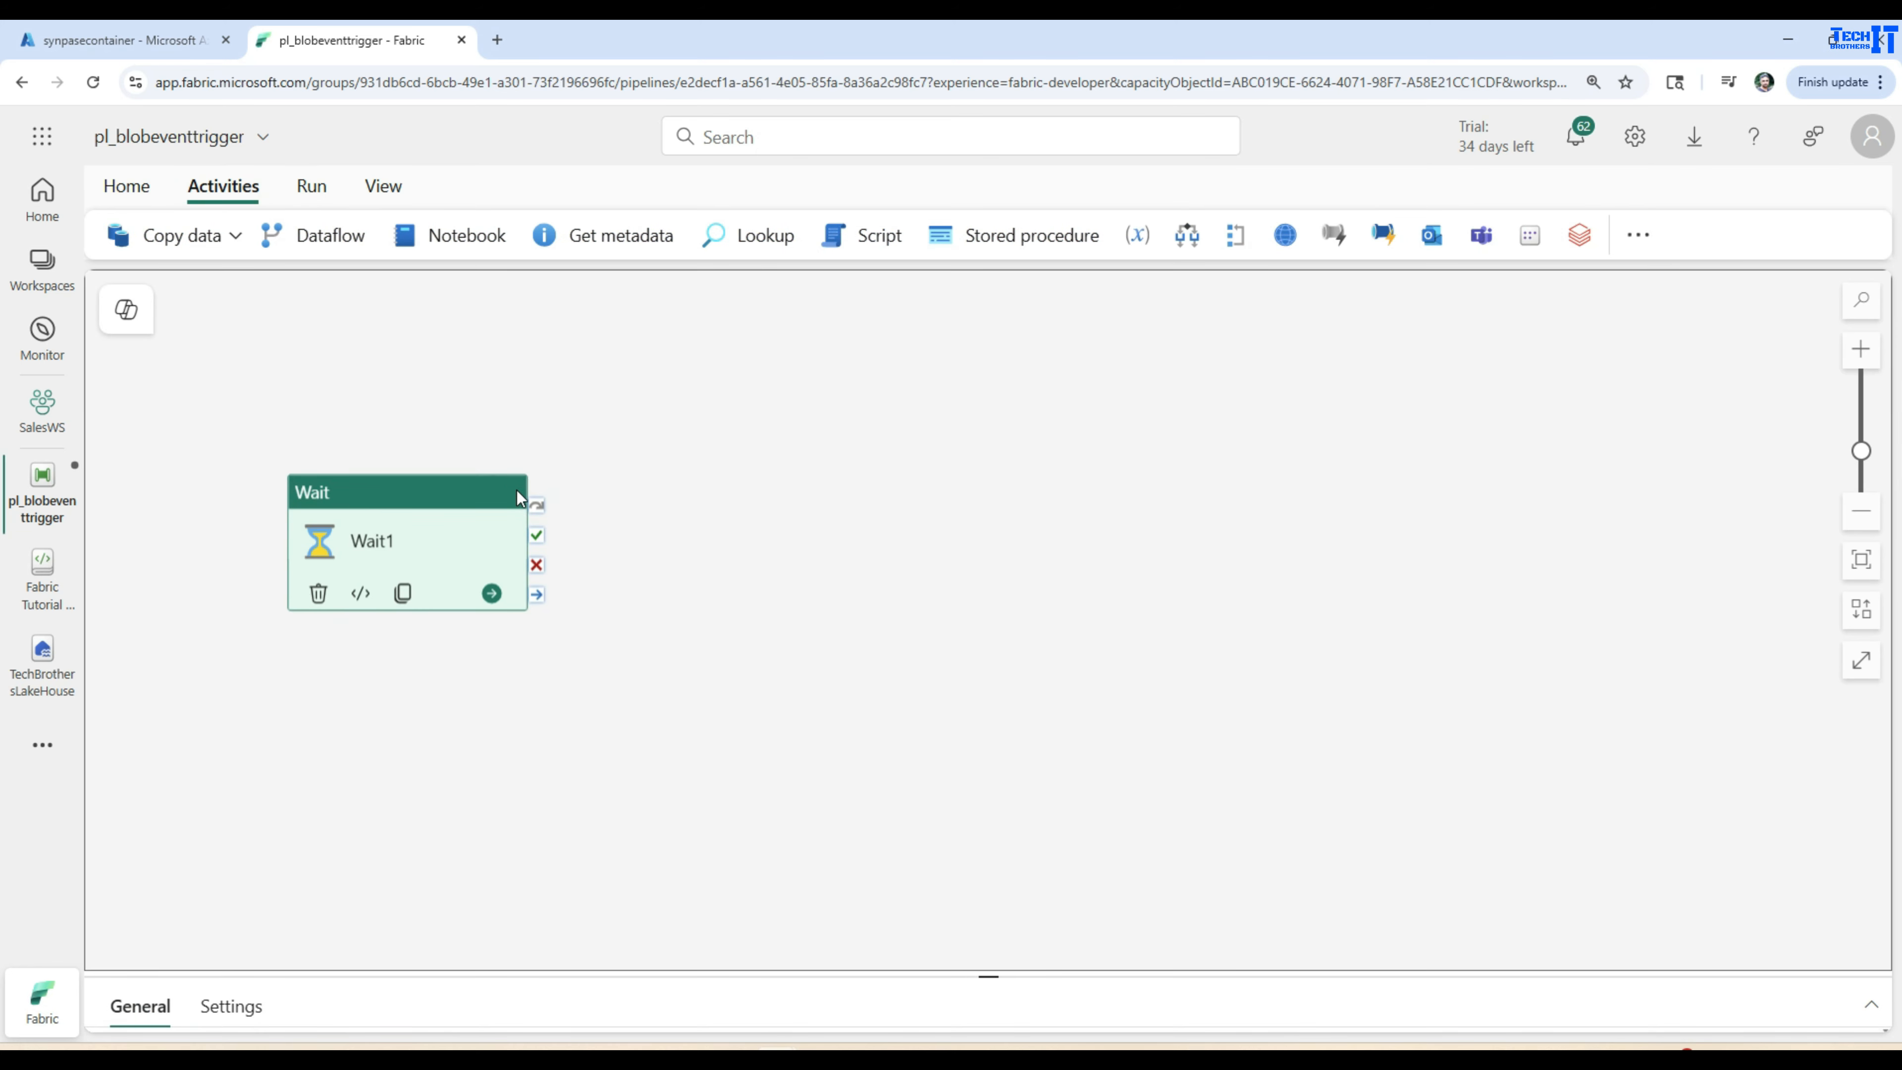
{"action": "left_click", "coordinate": [143, 187]}
{"action": "left_click", "coordinate": [124, 235]}
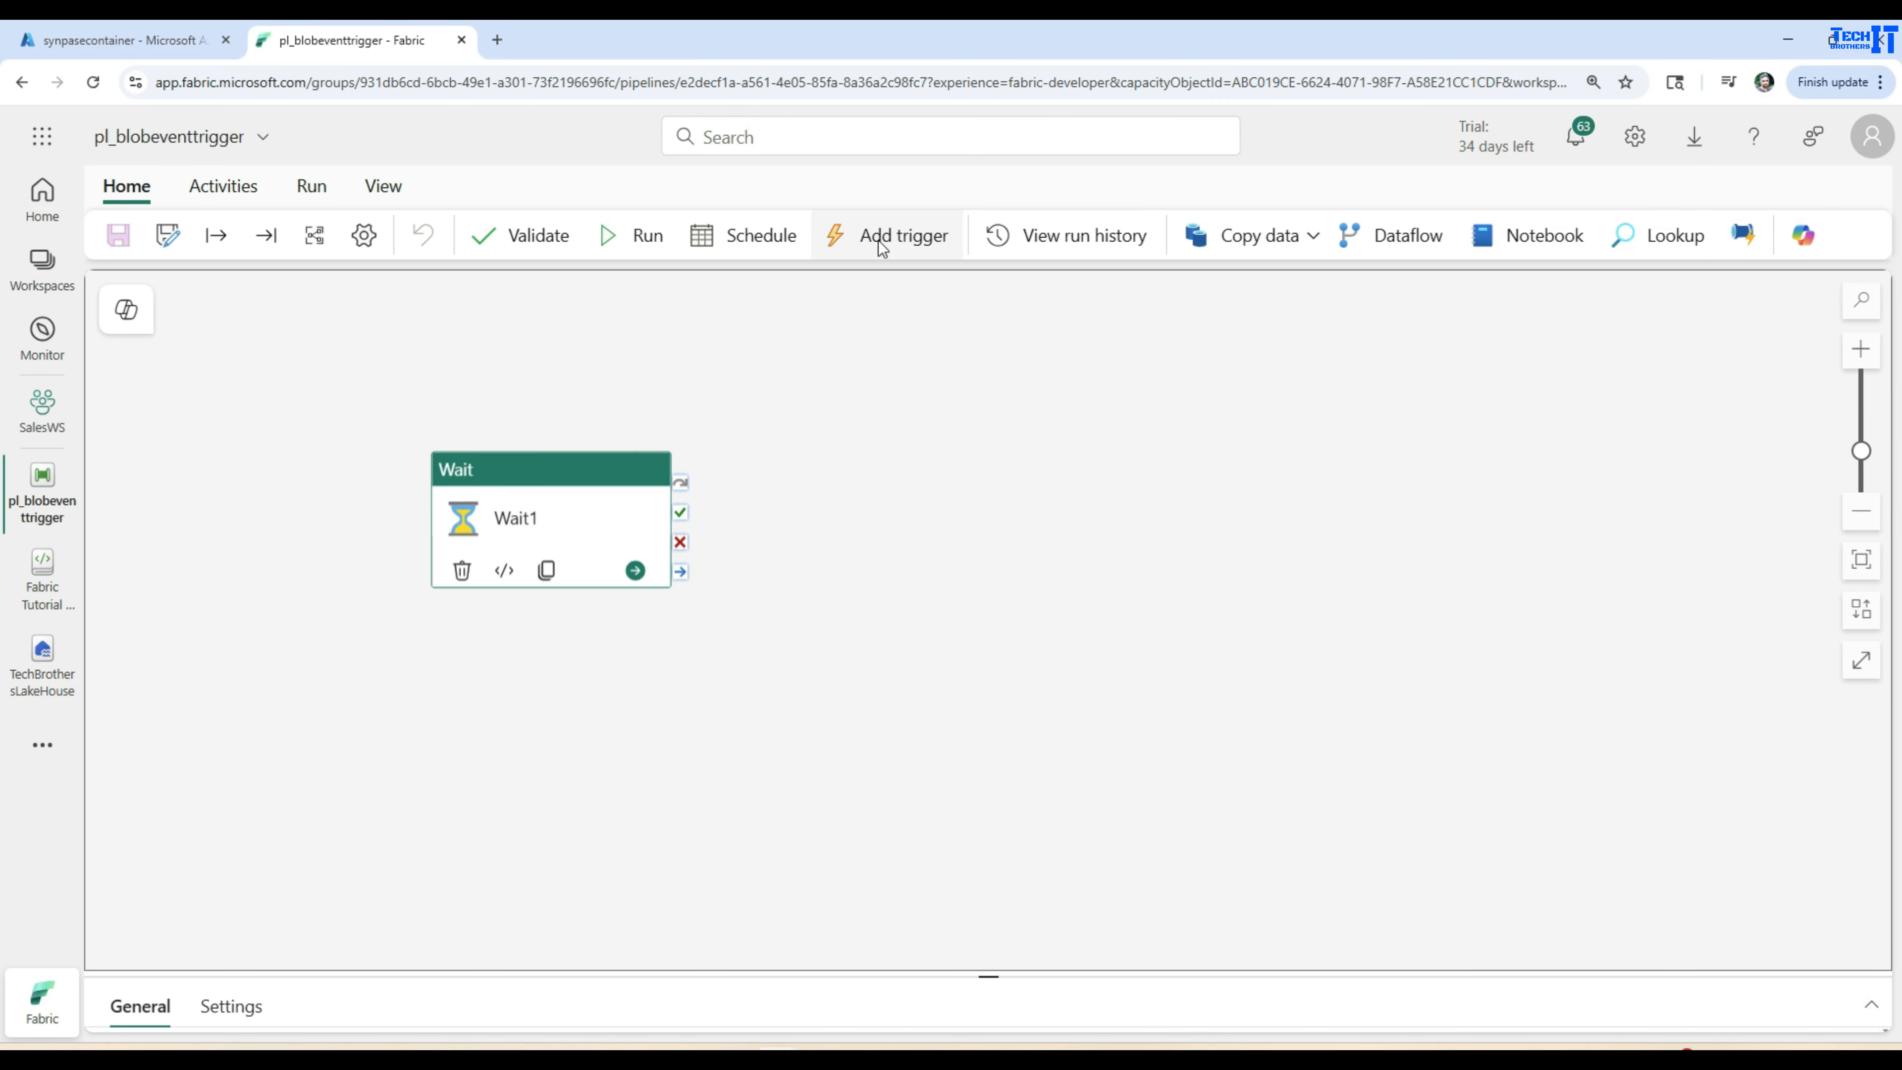
Start adding a trigger to the pipeline and choose Azure Blob Storage events as its data source.
{"action": "left_click", "coordinate": [879, 241]}
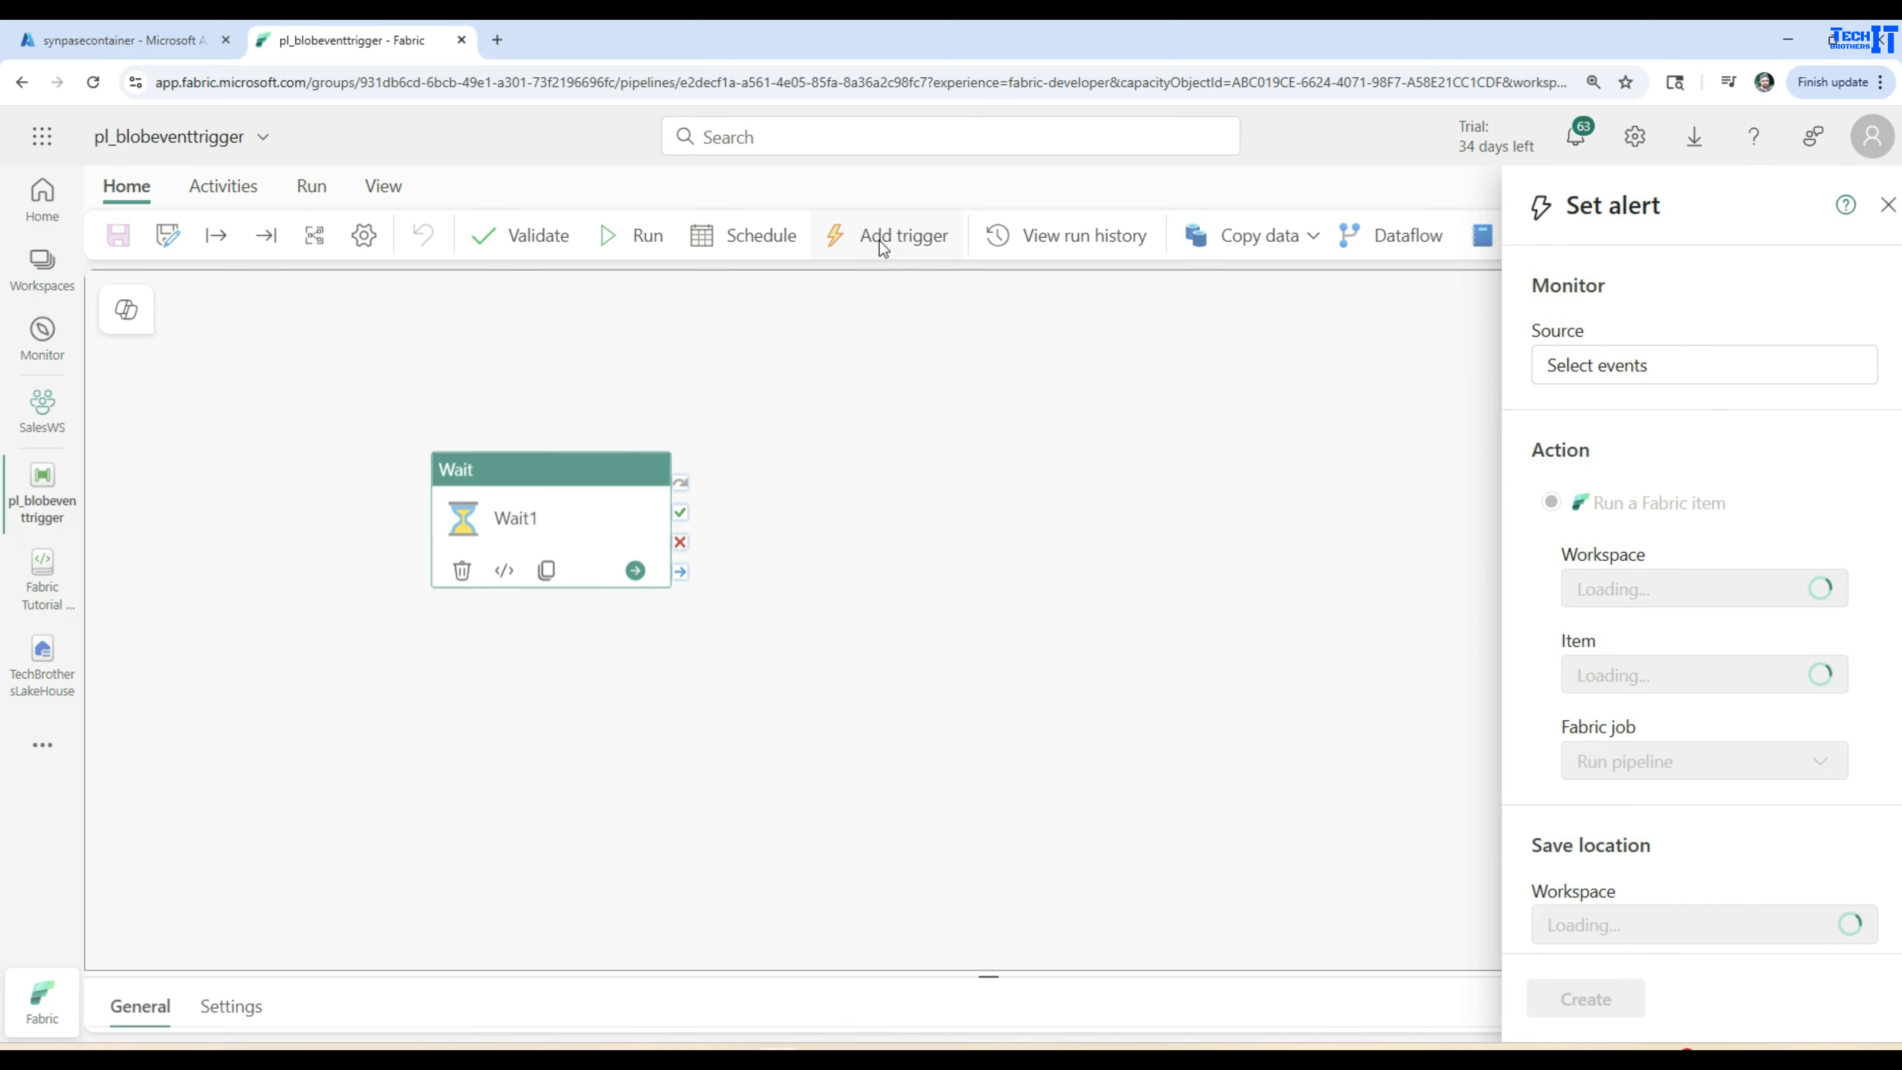
{"action": "left_click", "coordinate": [1579, 369]}
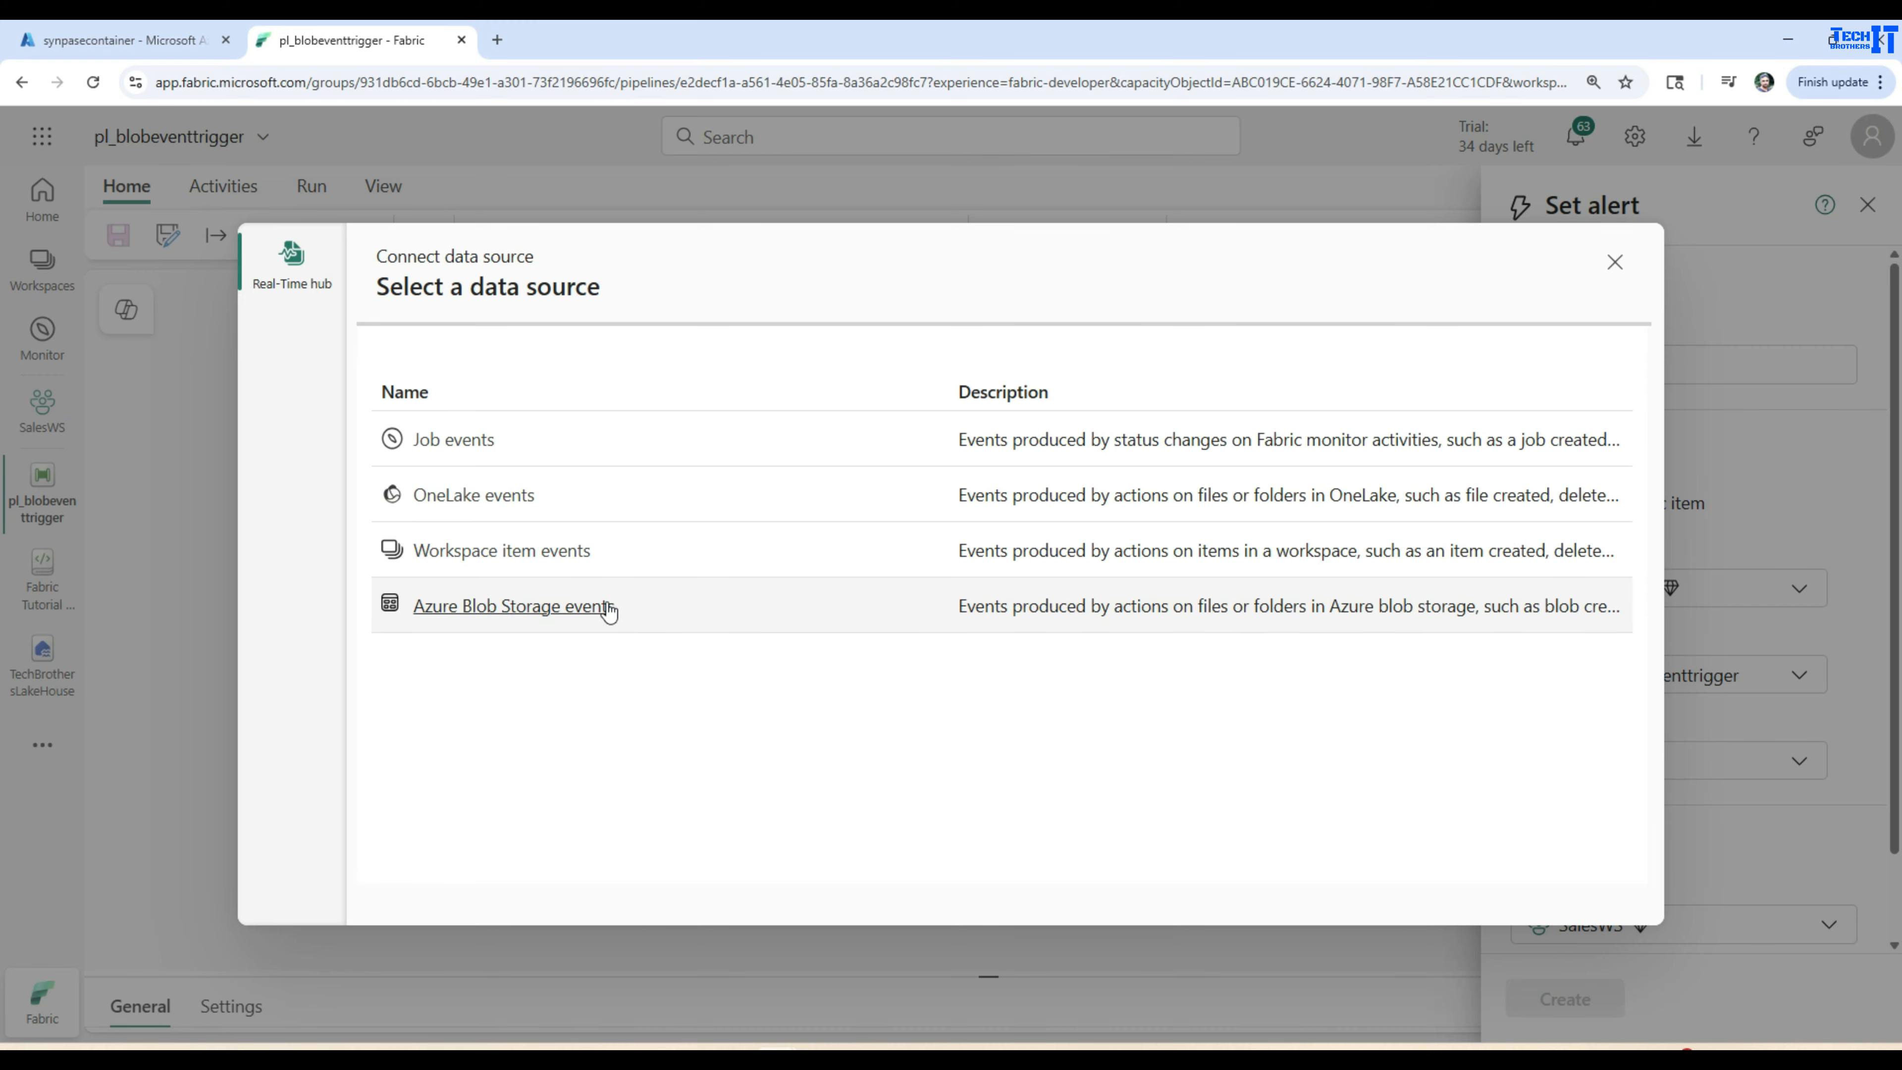
{"action": "left_click_drag", "start_coordinate": [949, 389], "coordinate": [671, 391]}
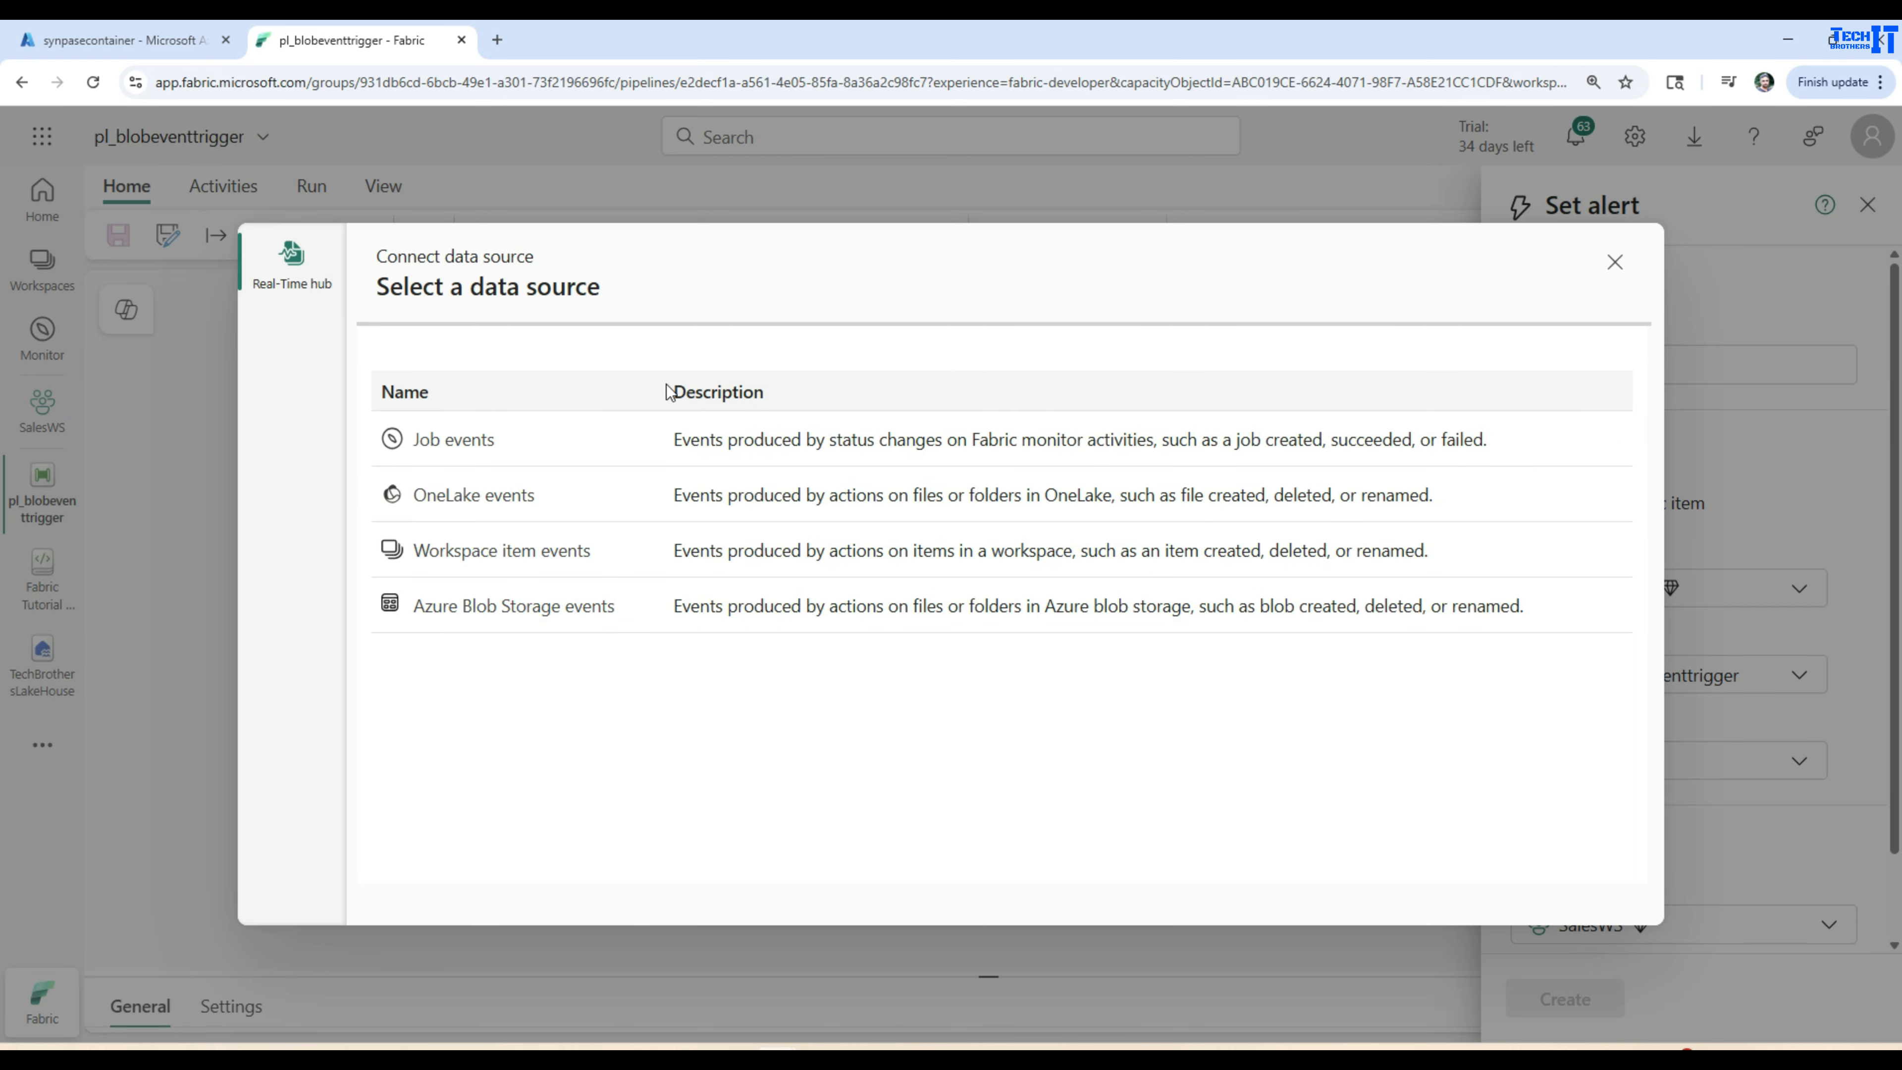
{"action": "left_click_drag", "start_coordinate": [674, 617], "coordinate": [1537, 612]}
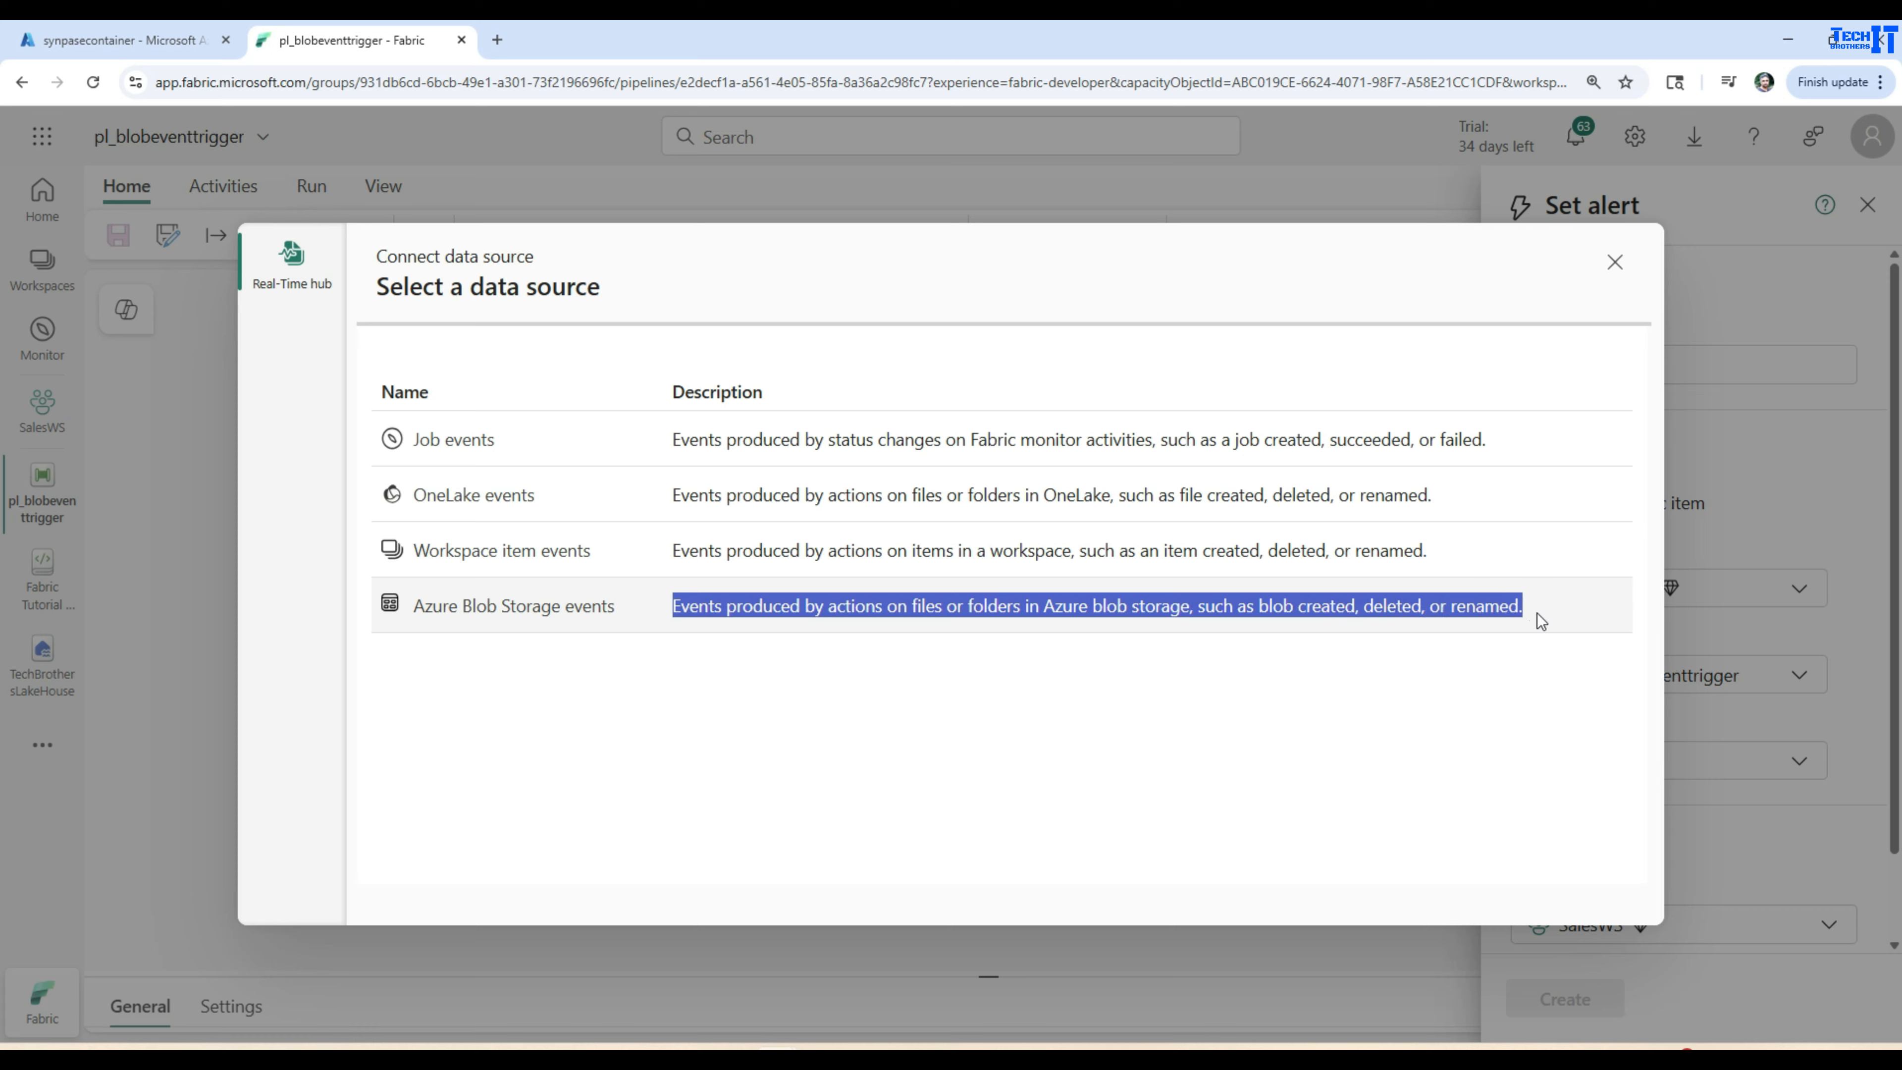
{"action": "left_click", "coordinate": [1348, 760]}
{"action": "left_click", "coordinate": [1847, 219]}
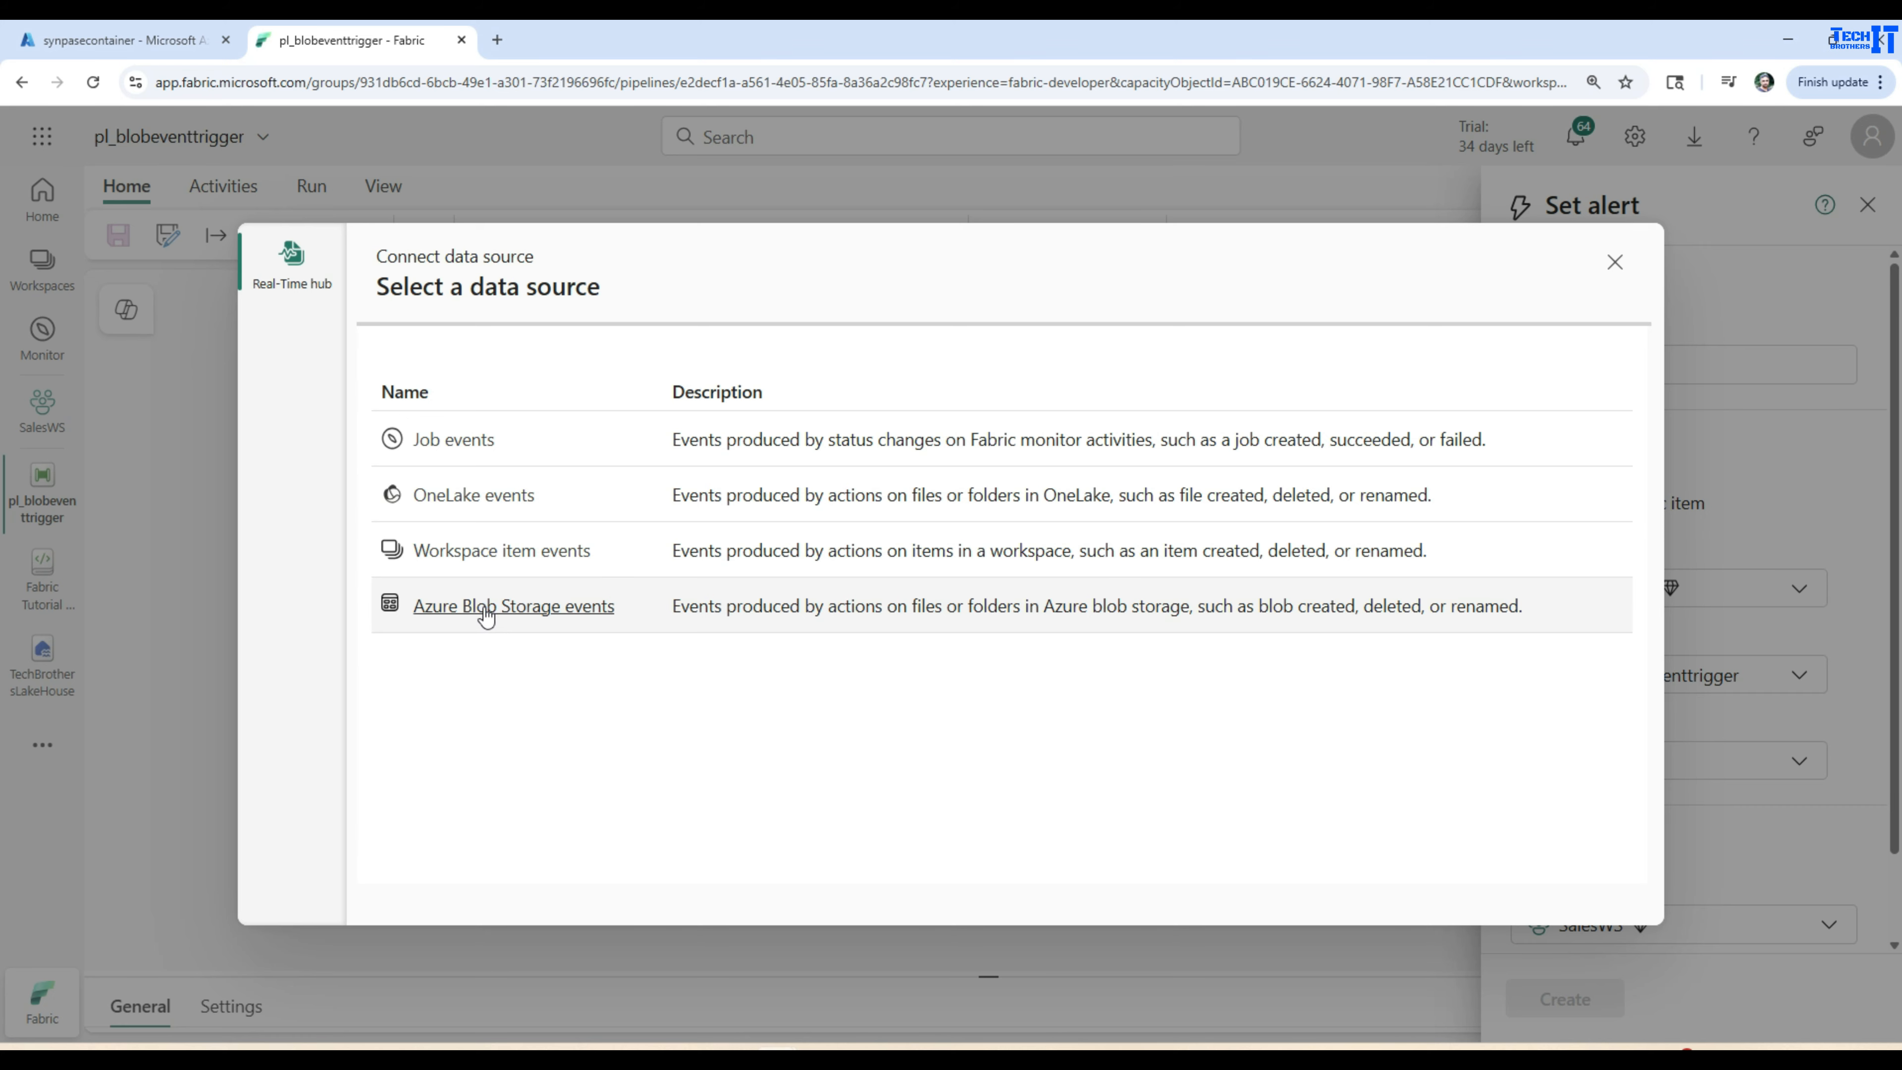
{"action": "left_click", "coordinate": [486, 608]}
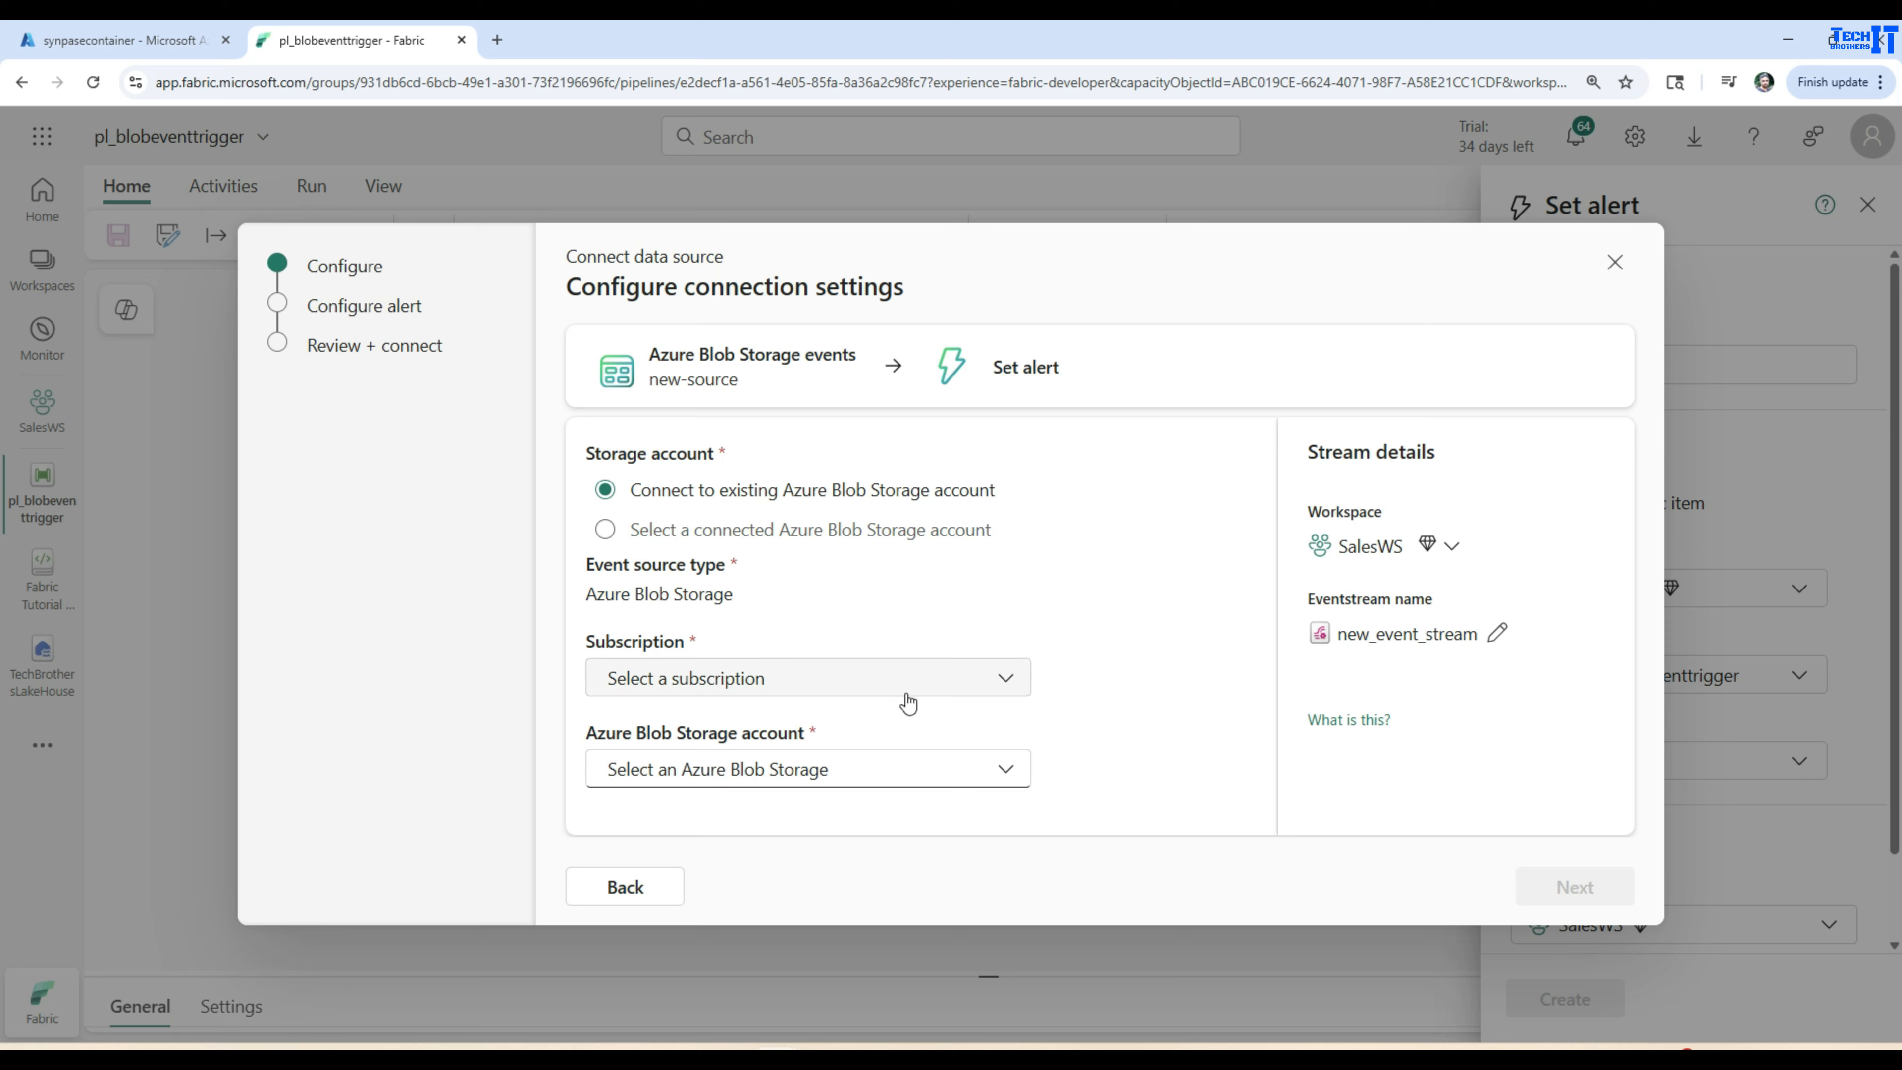
Connect the event source to the techbrotherssynapsestg storage account under TechbrothersIT Subscription.
{"action": "left_click", "coordinate": [930, 677]}
{"action": "left_click", "coordinate": [752, 771]}
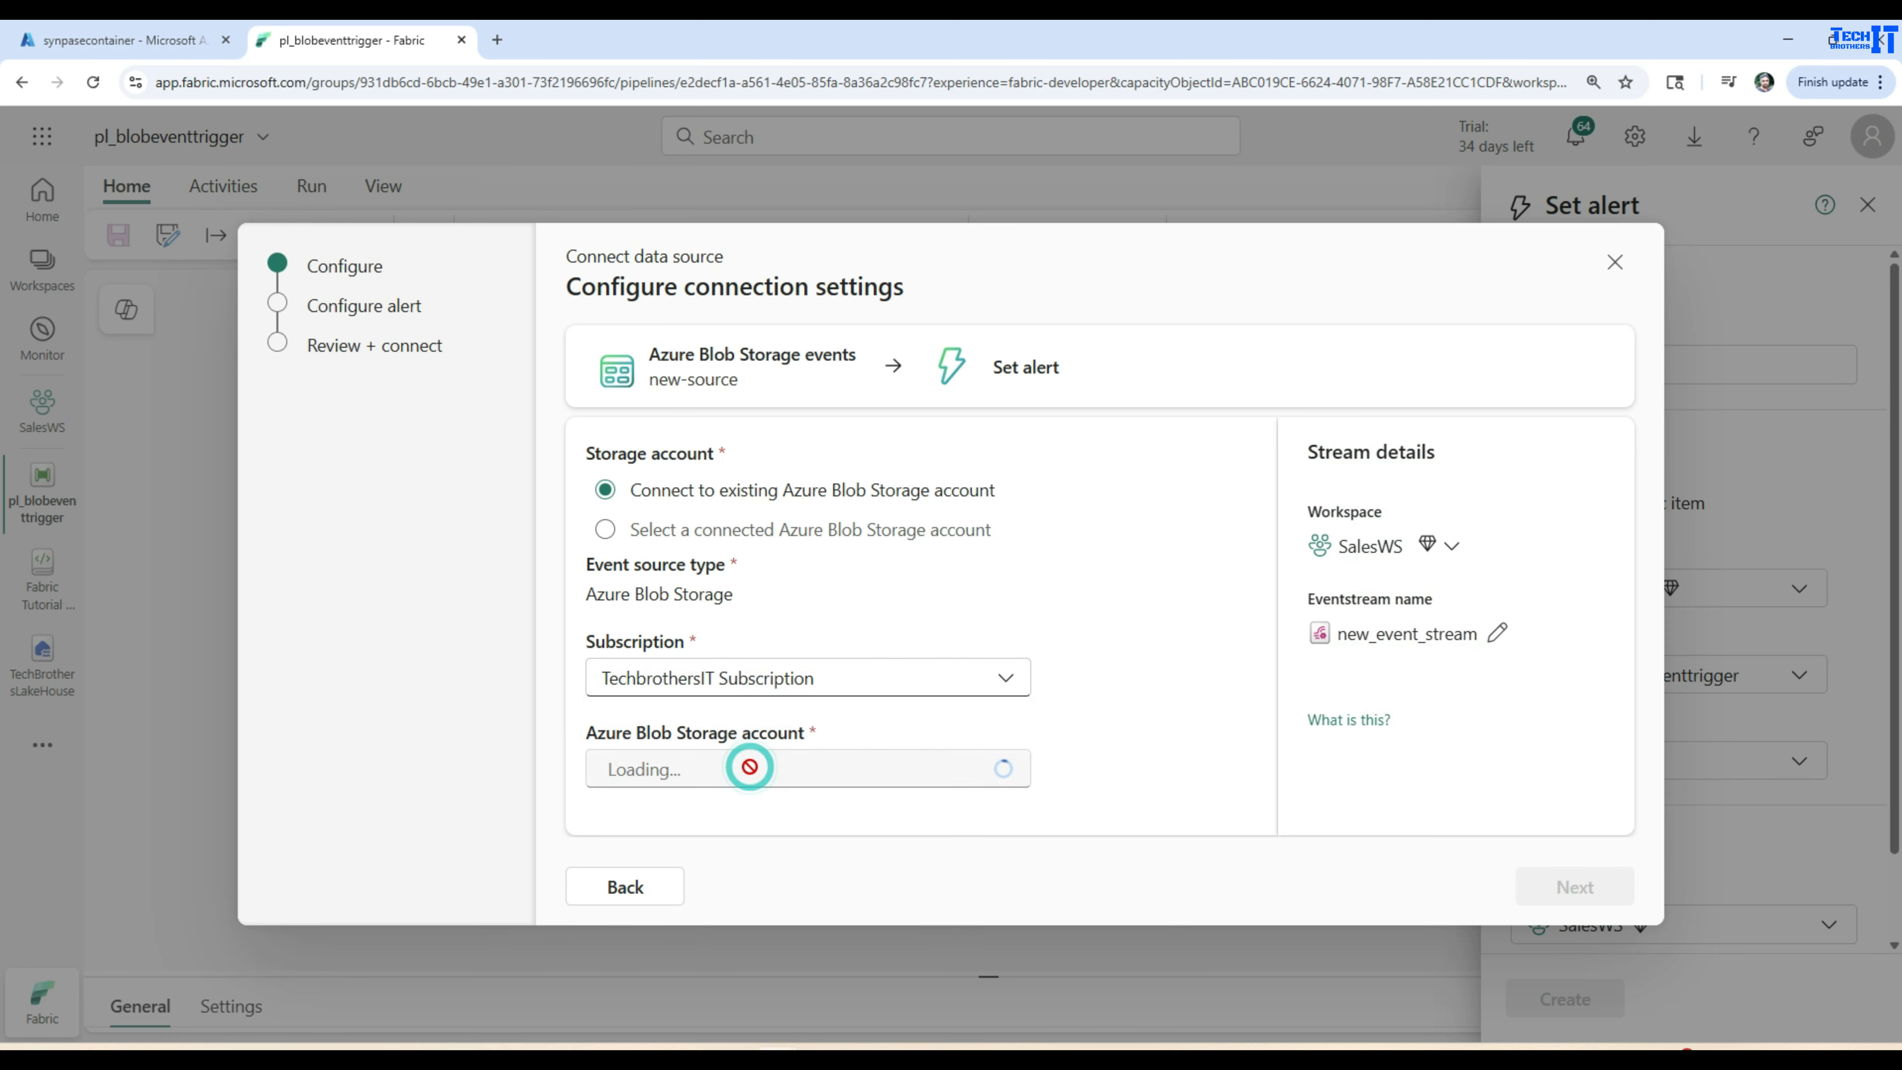
{"action": "left_click", "coordinate": [749, 768]}
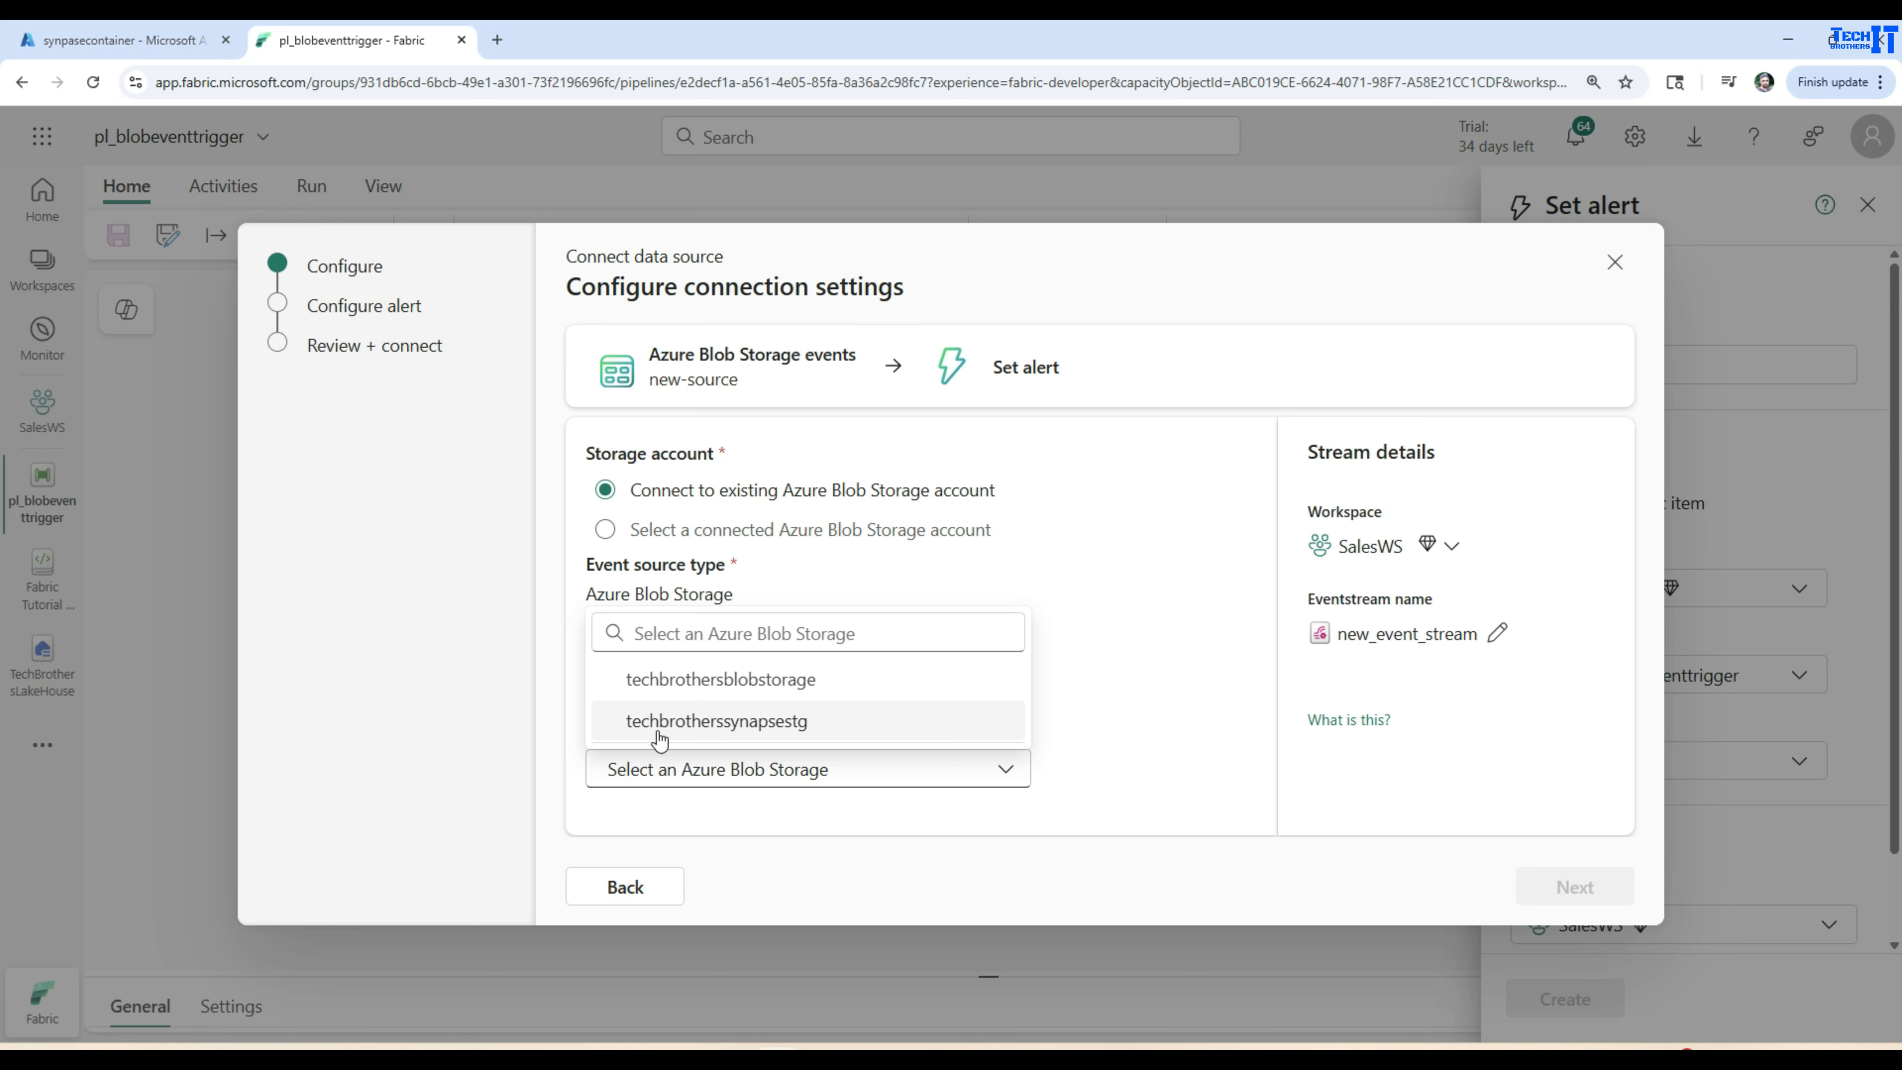
{"action": "left_click", "coordinate": [726, 720]}
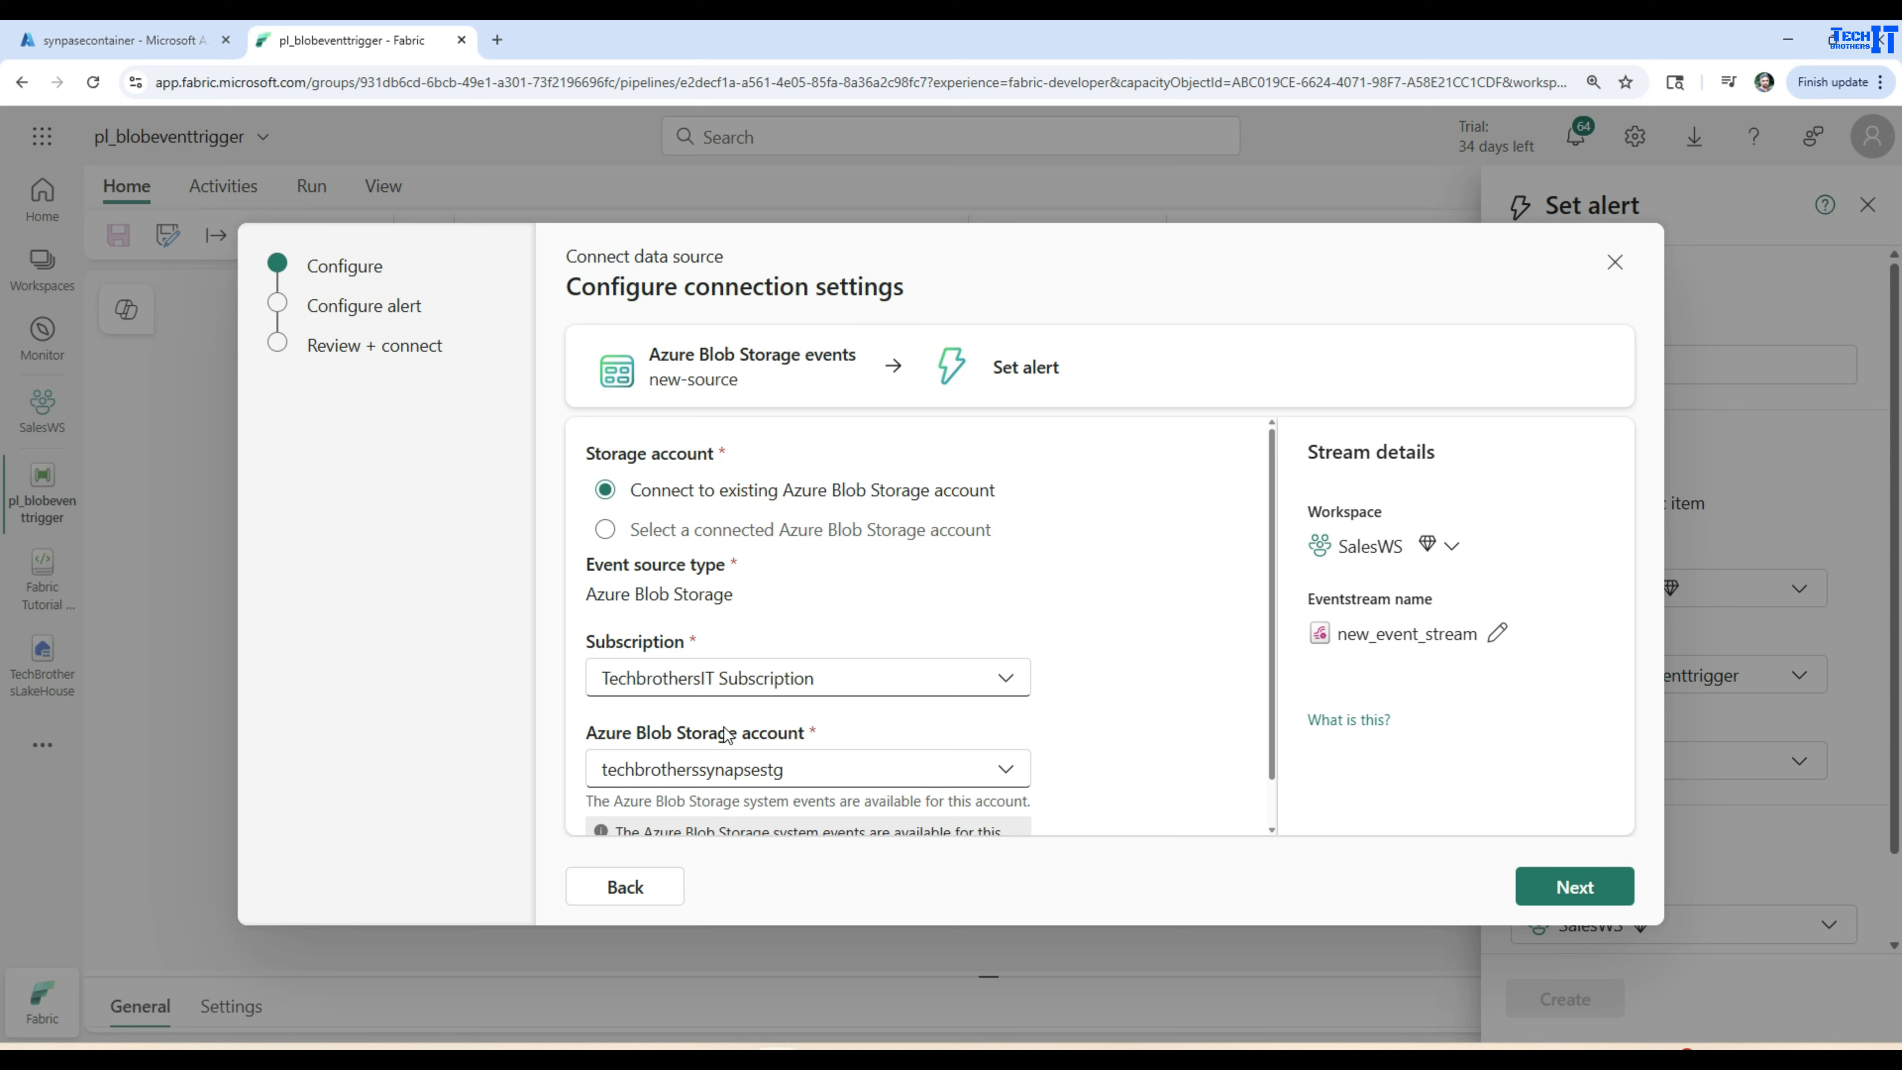
{"action": "scroll", "coordinate": [846, 712], "scroll_direction": "down", "scroll_amount": 1}
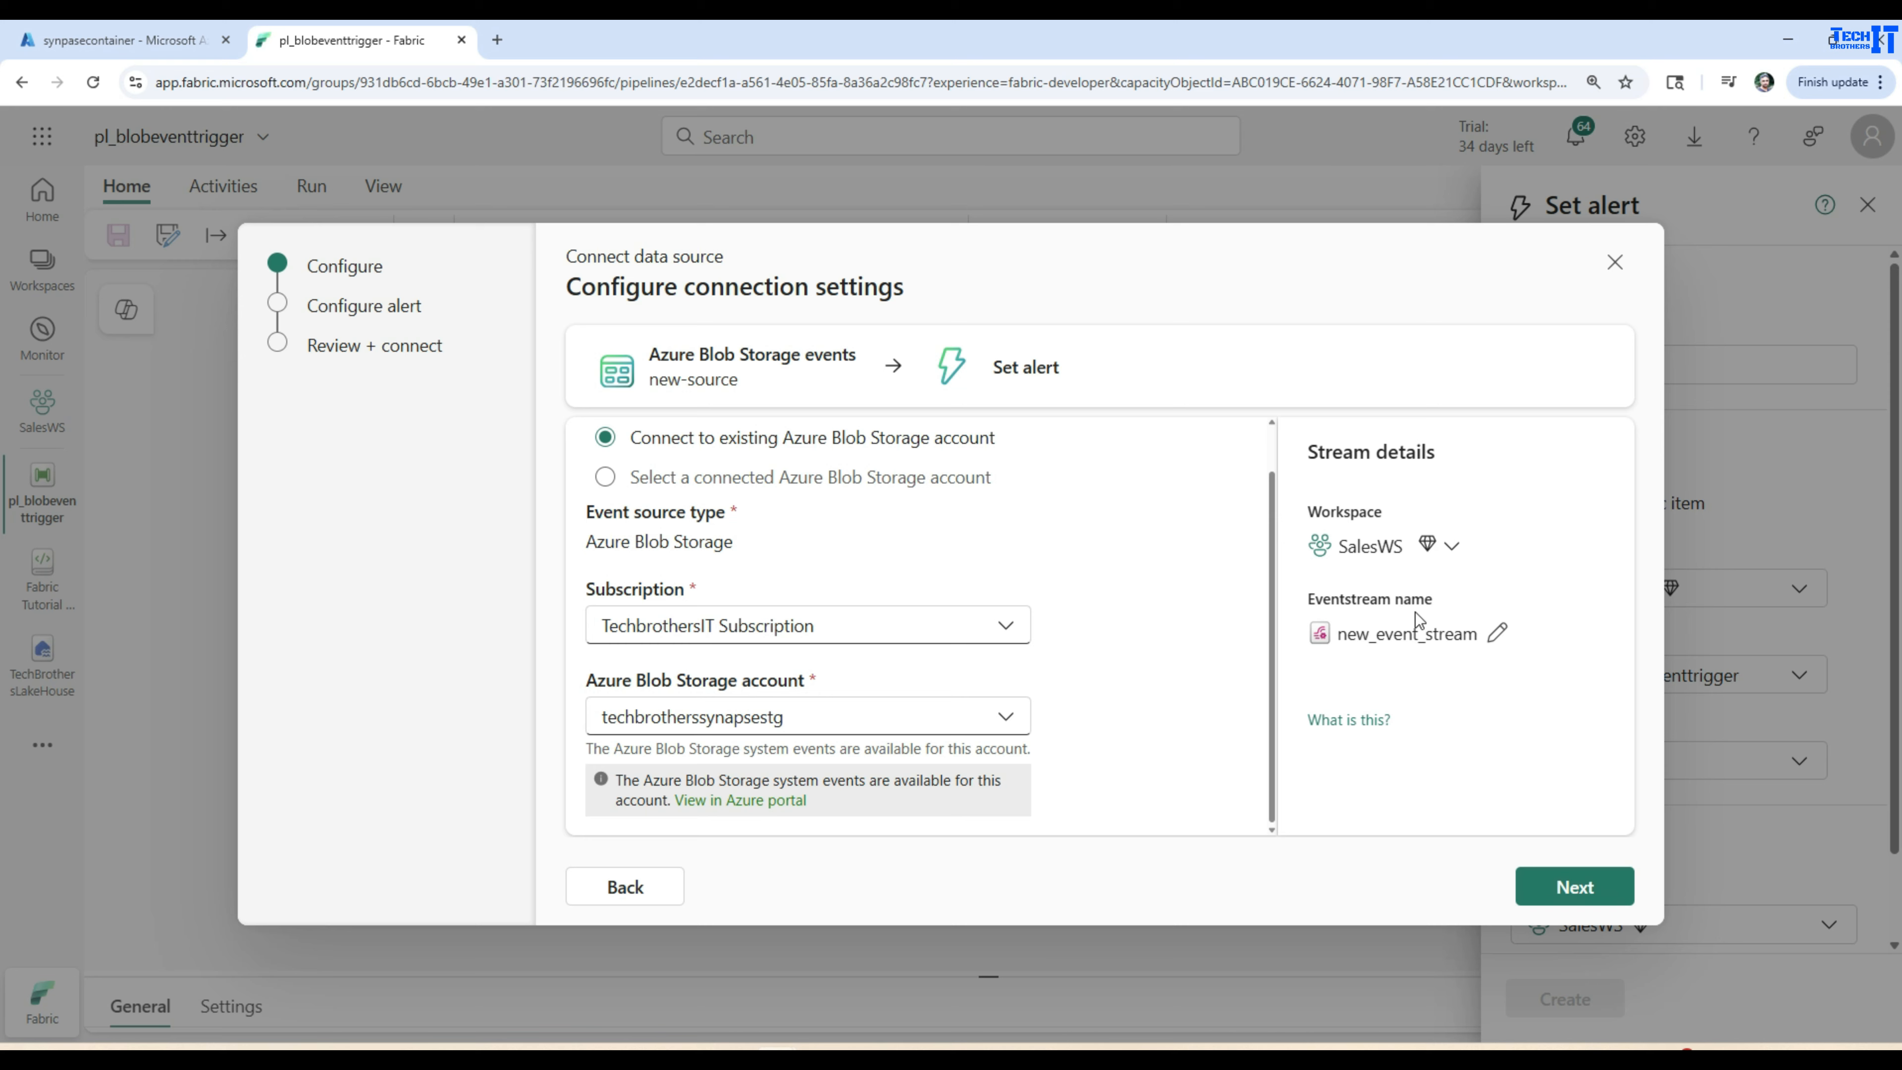
Rename the eventstream as EventStream_BlogStorage and dismiss the error notification.
{"action": "left_click", "coordinate": [1496, 631]}
{"action": "left_click_drag", "start_coordinate": [1487, 635], "coordinate": [1303, 643]}
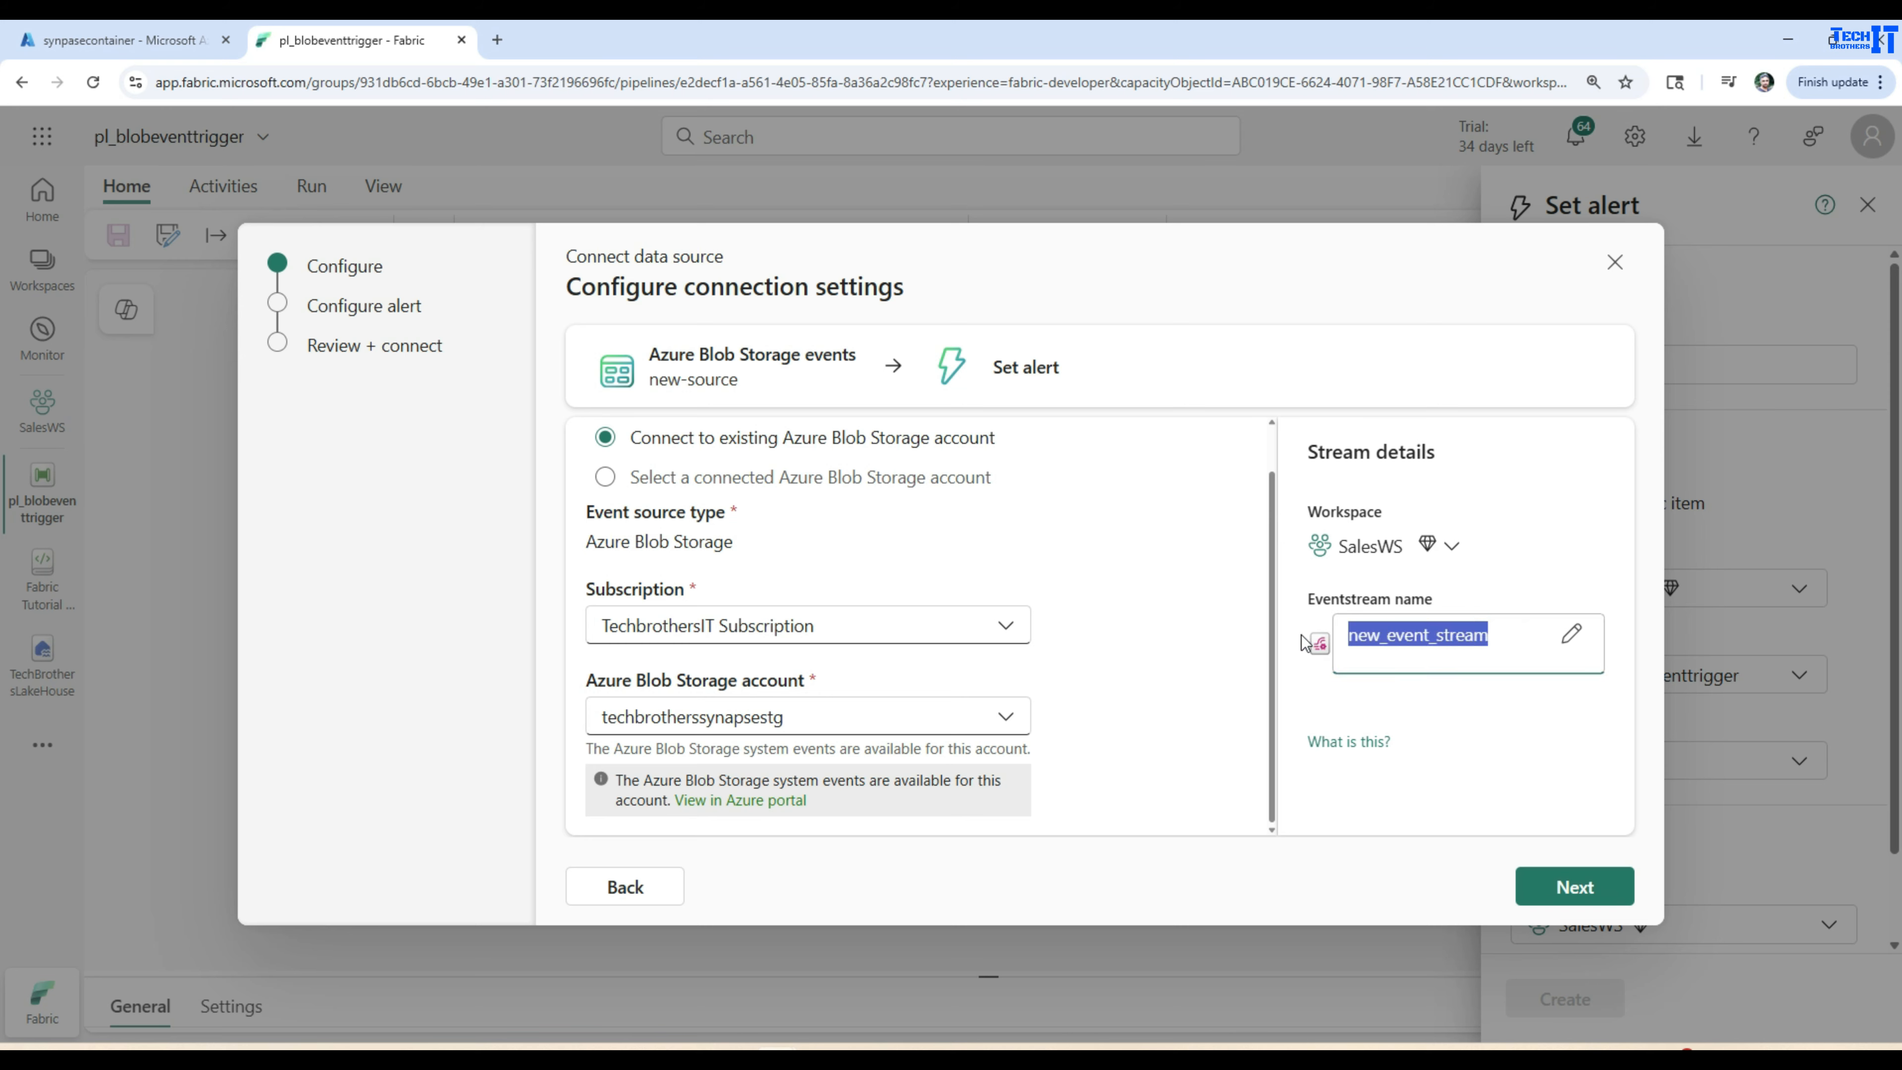
{"action": "type", "text": "Event"}
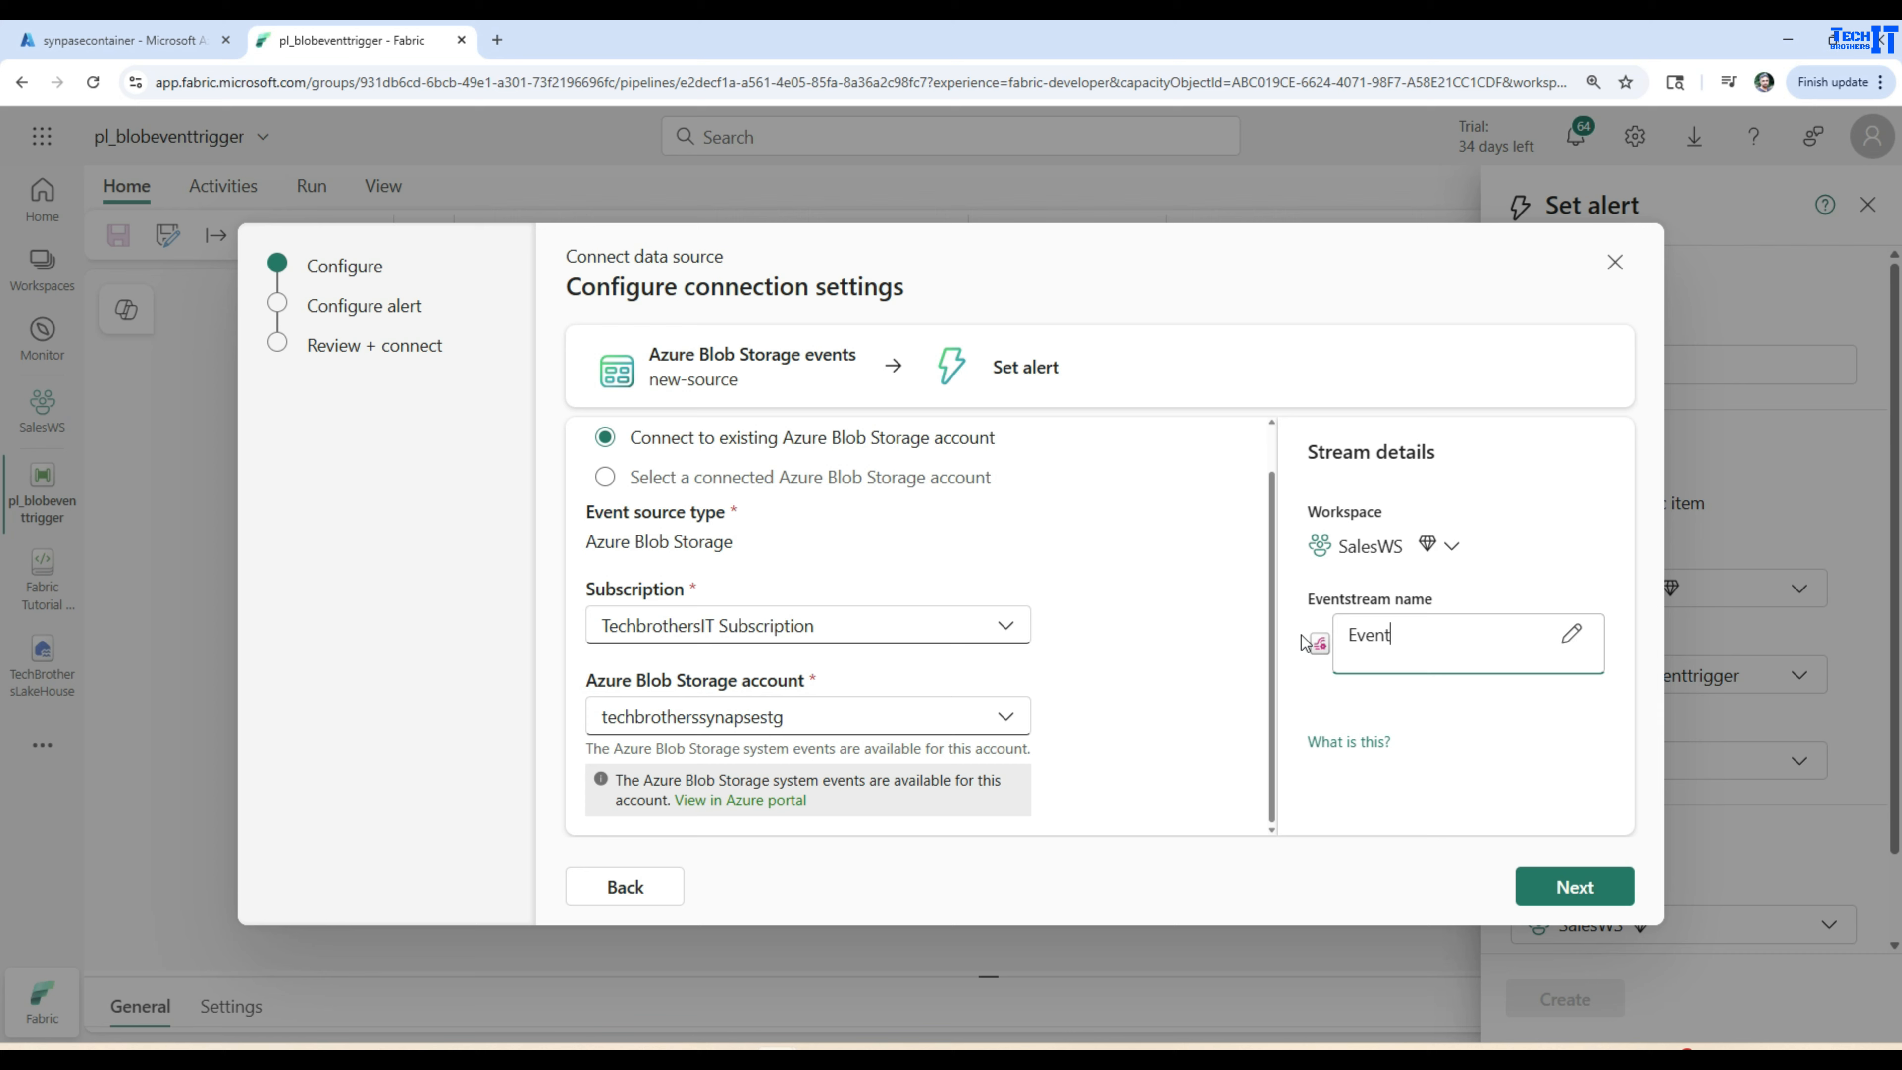
{"action": "type", "text": "Stream_BlogStorage"}
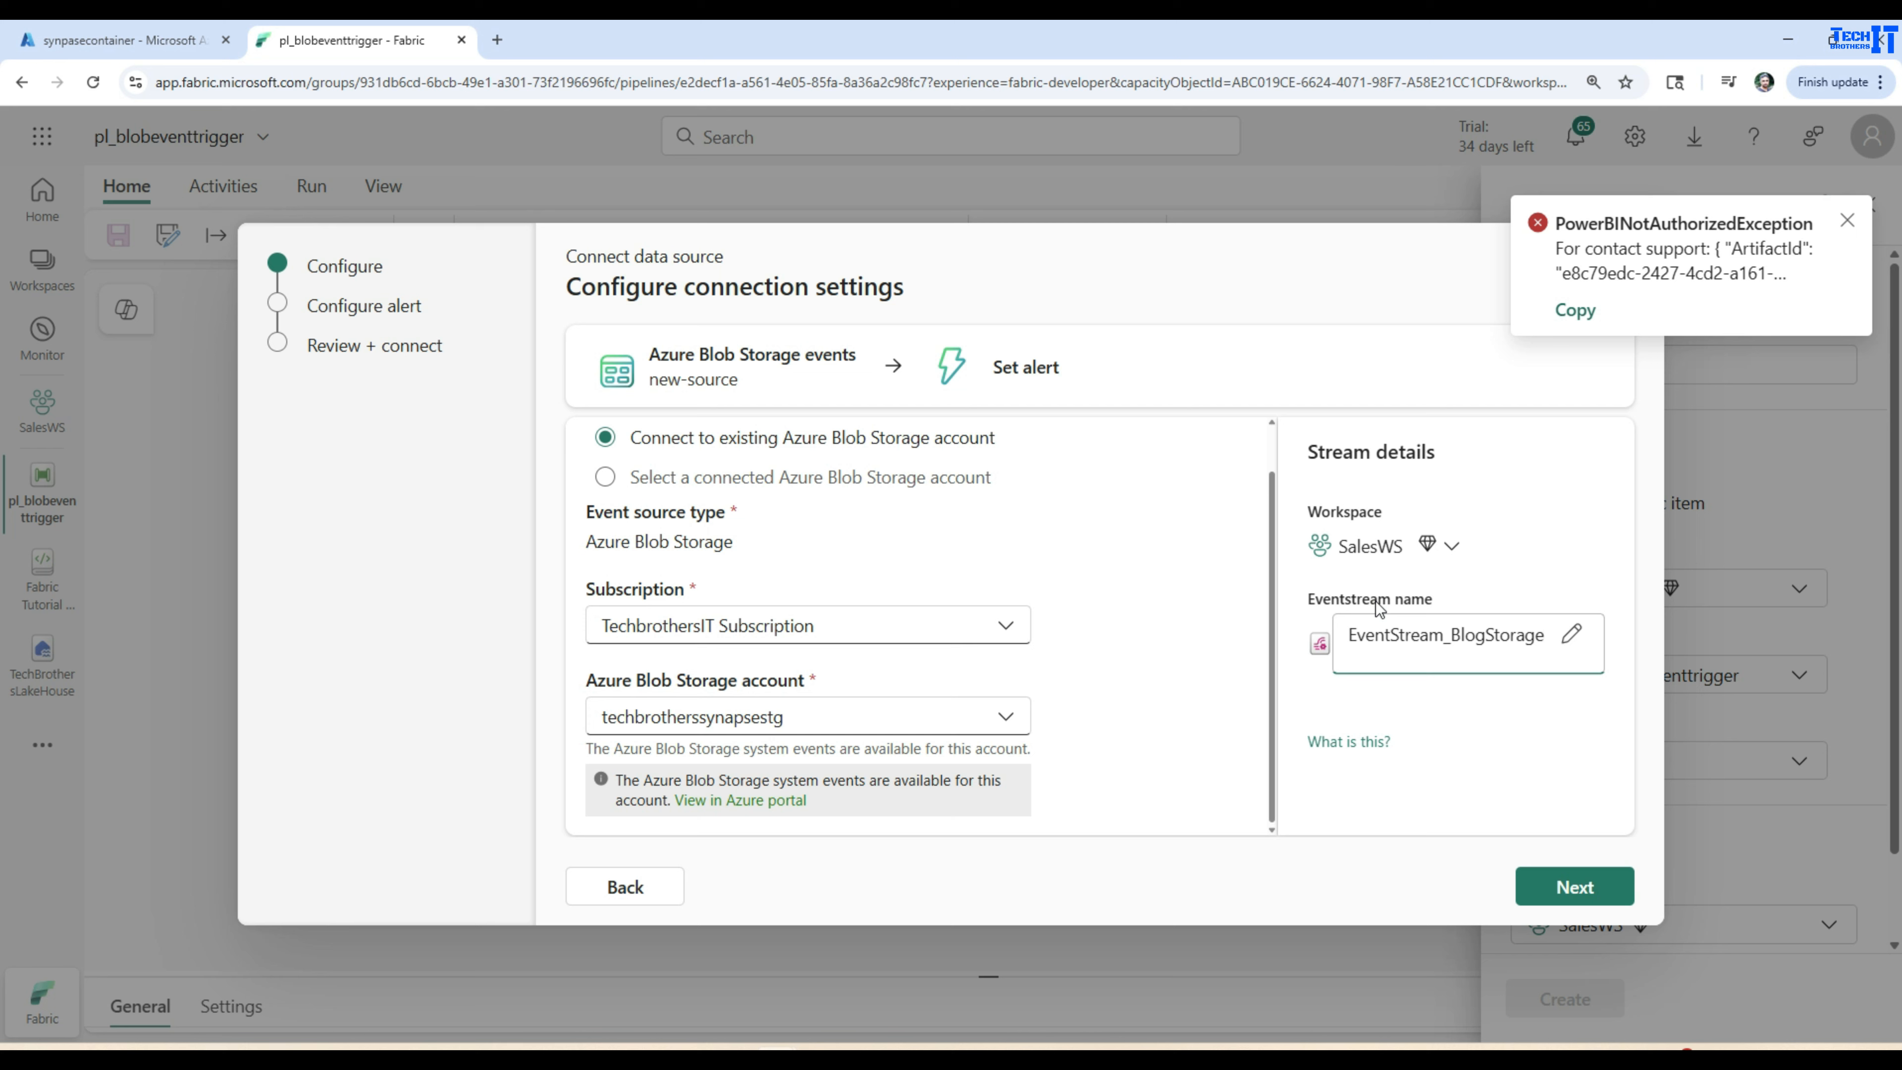
{"action": "left_click", "coordinate": [1848, 220]}
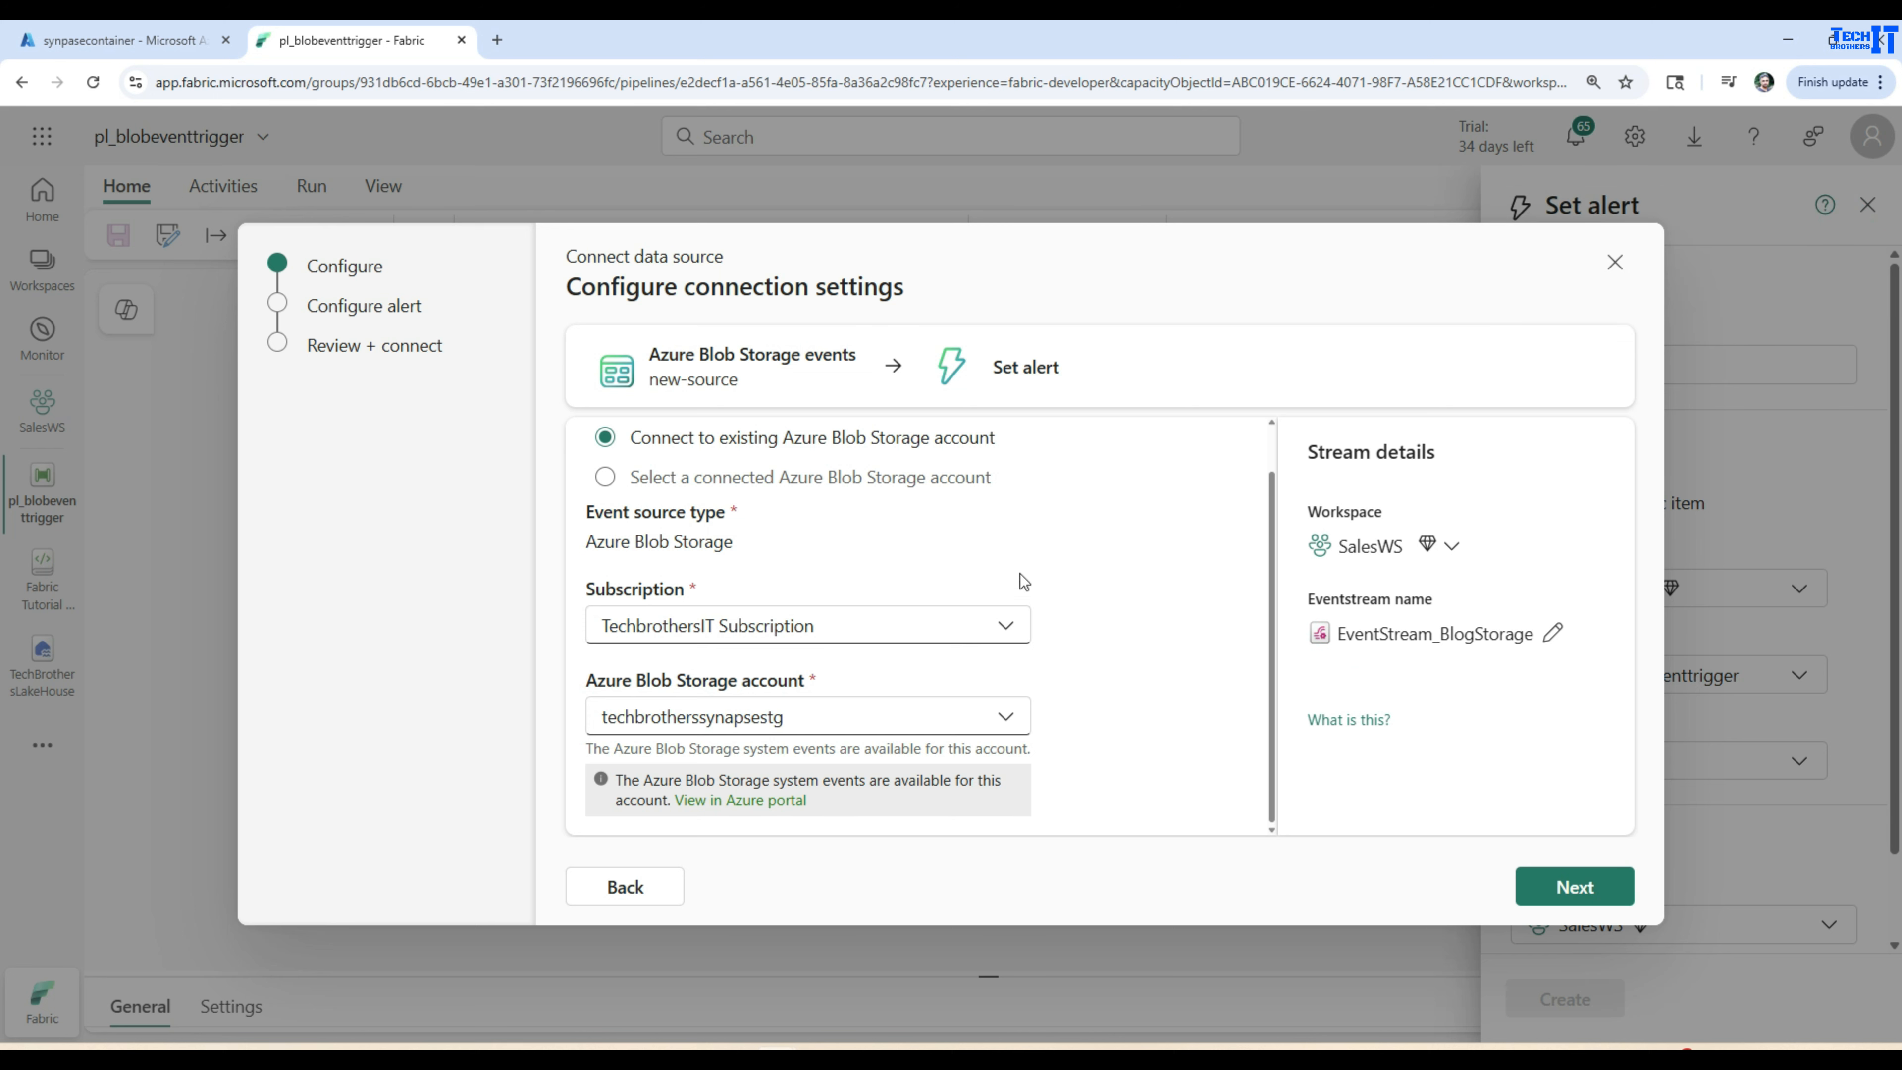
Proceed to the alert configuration and limit the event types to Microsoft.Storage.BlobCreated and Microsoft.Storage.BlobDeleted.
{"action": "left_click", "coordinate": [1565, 886]}
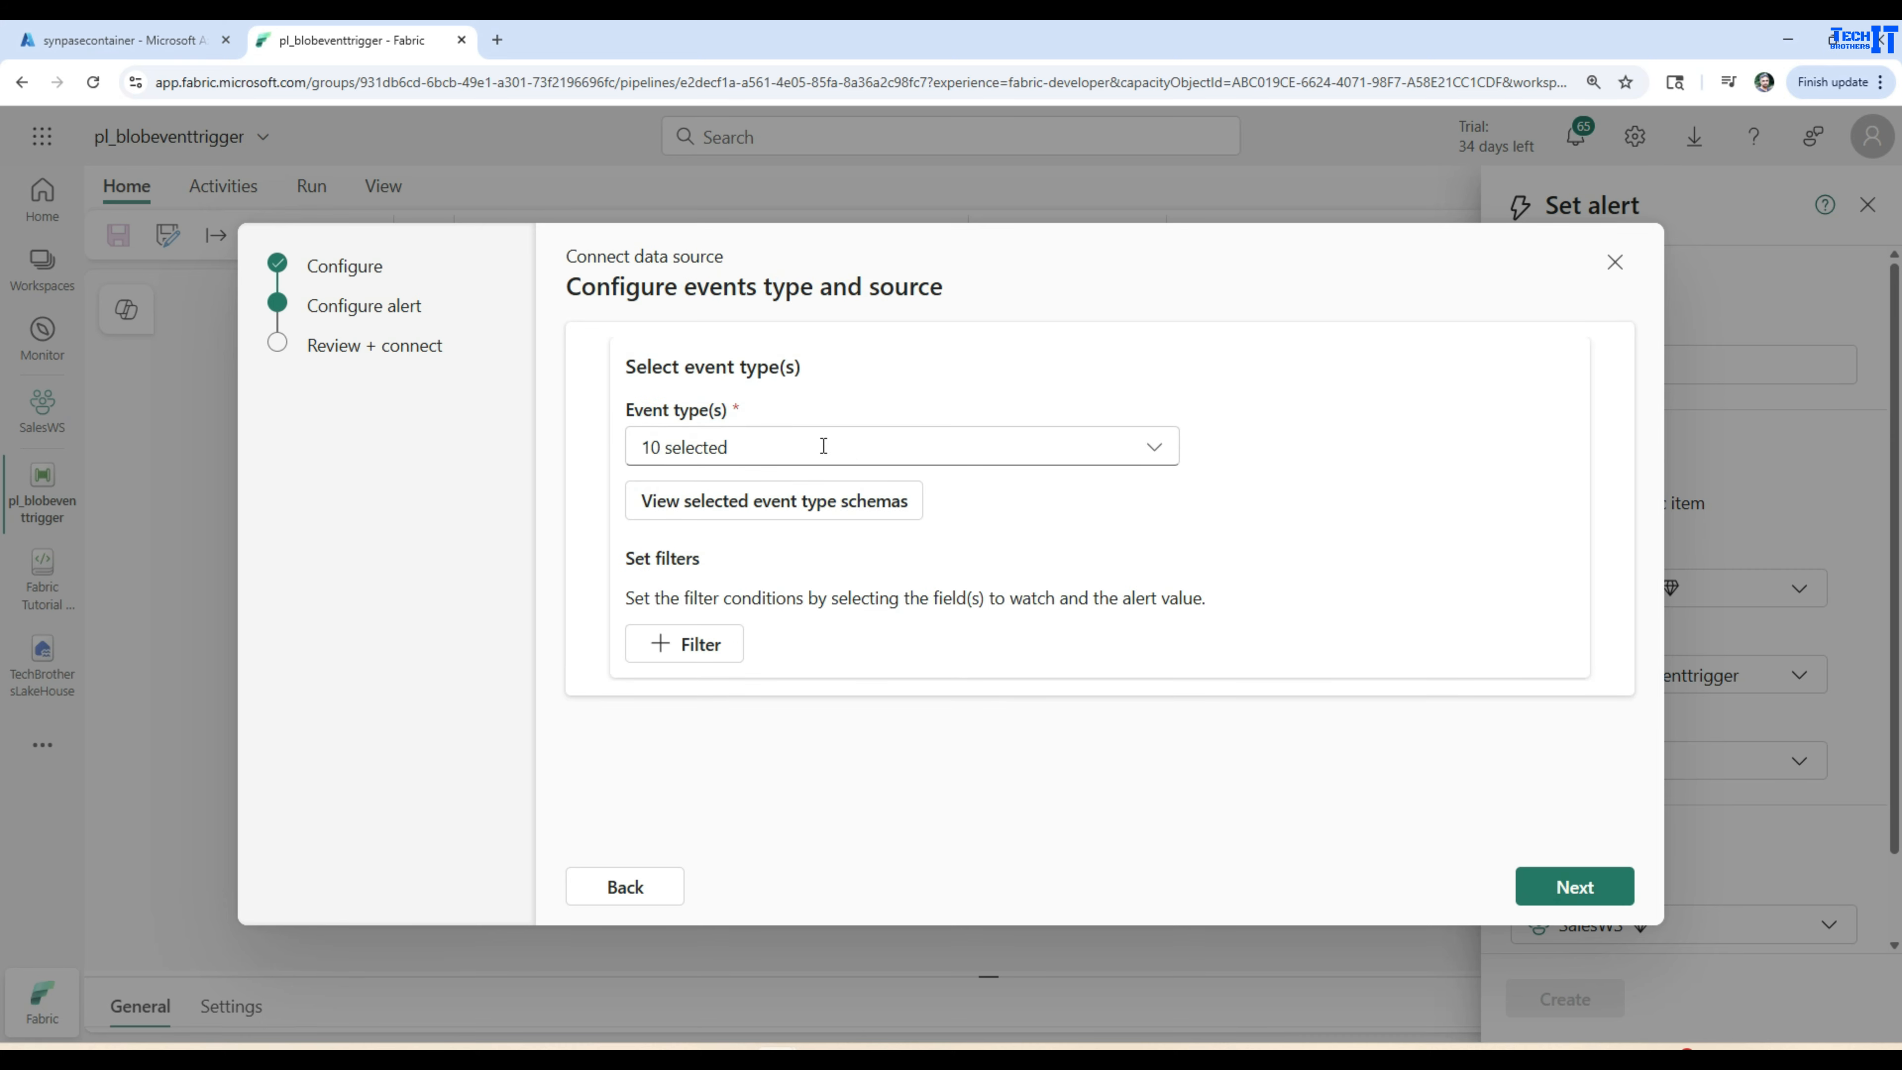
{"action": "left_click", "coordinate": [1152, 449]}
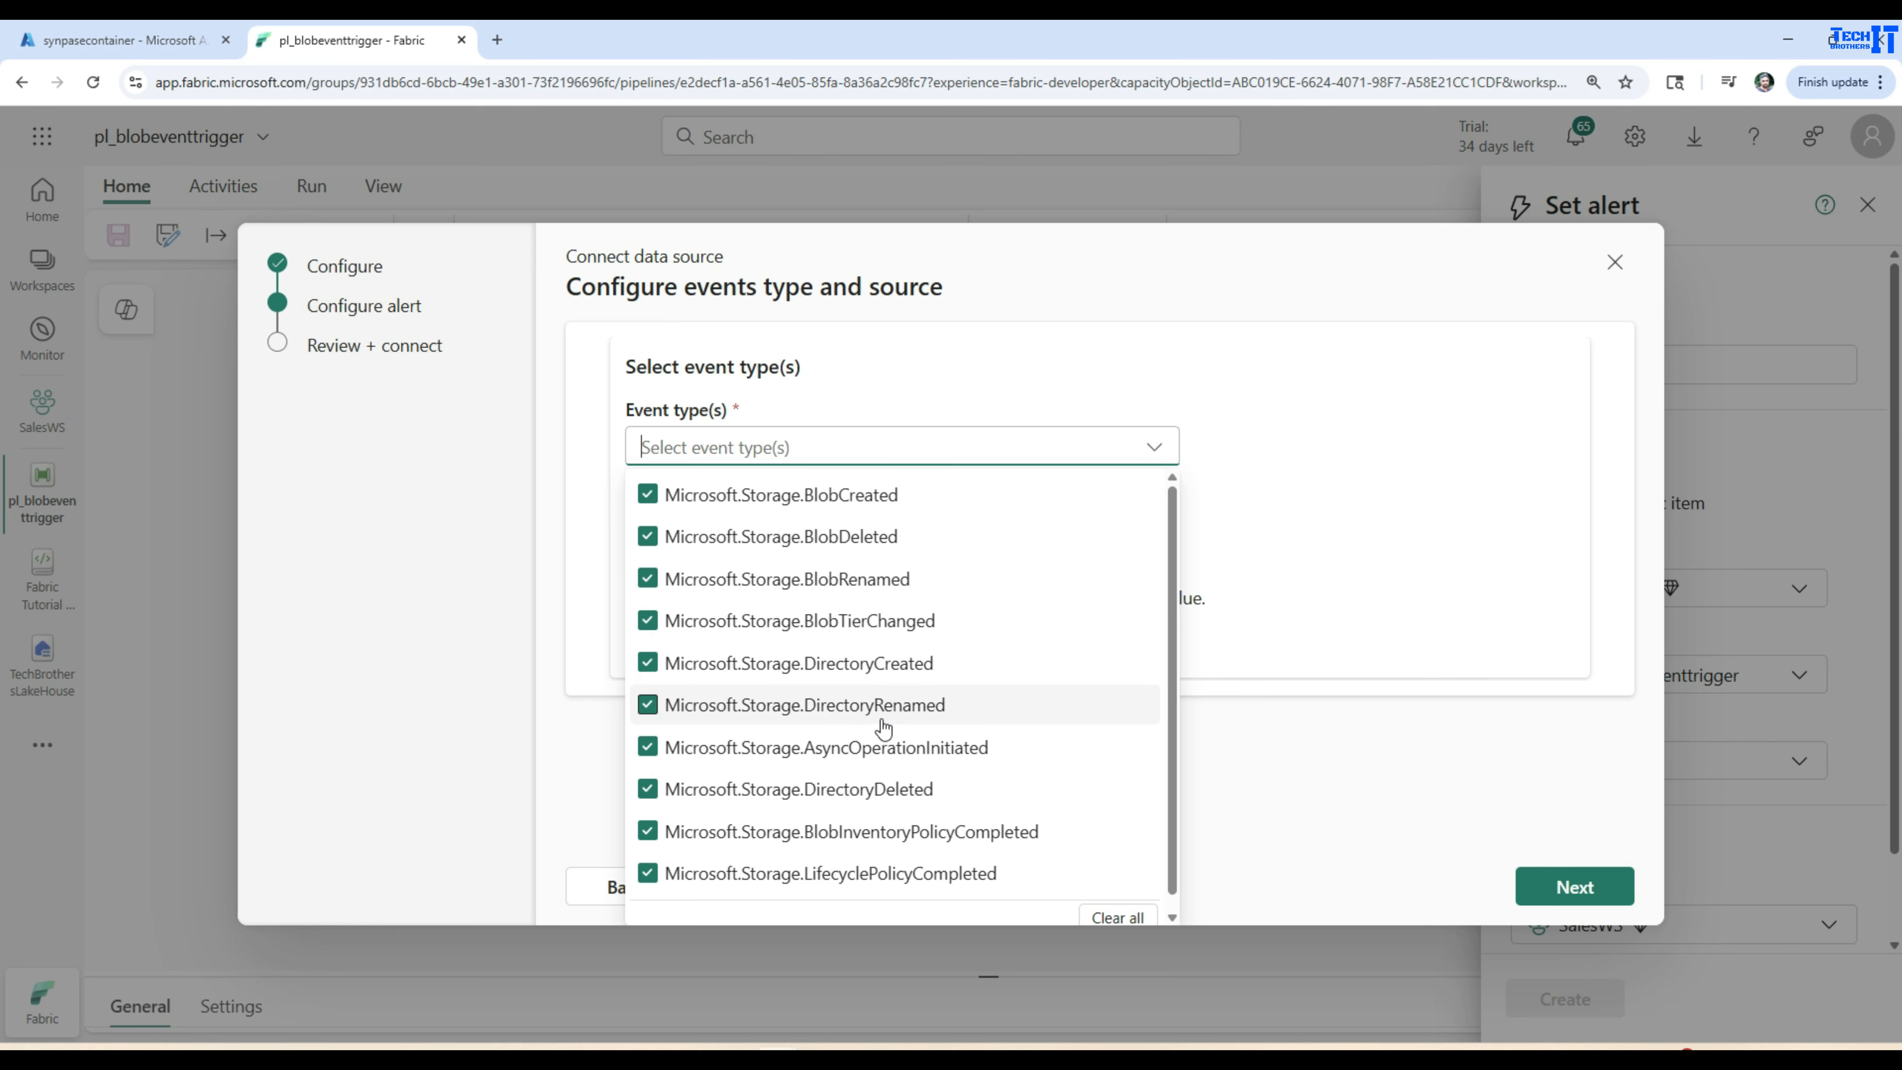
{"action": "scroll", "coordinate": [957, 765], "scroll_direction": "down", "scroll_amount": 1}
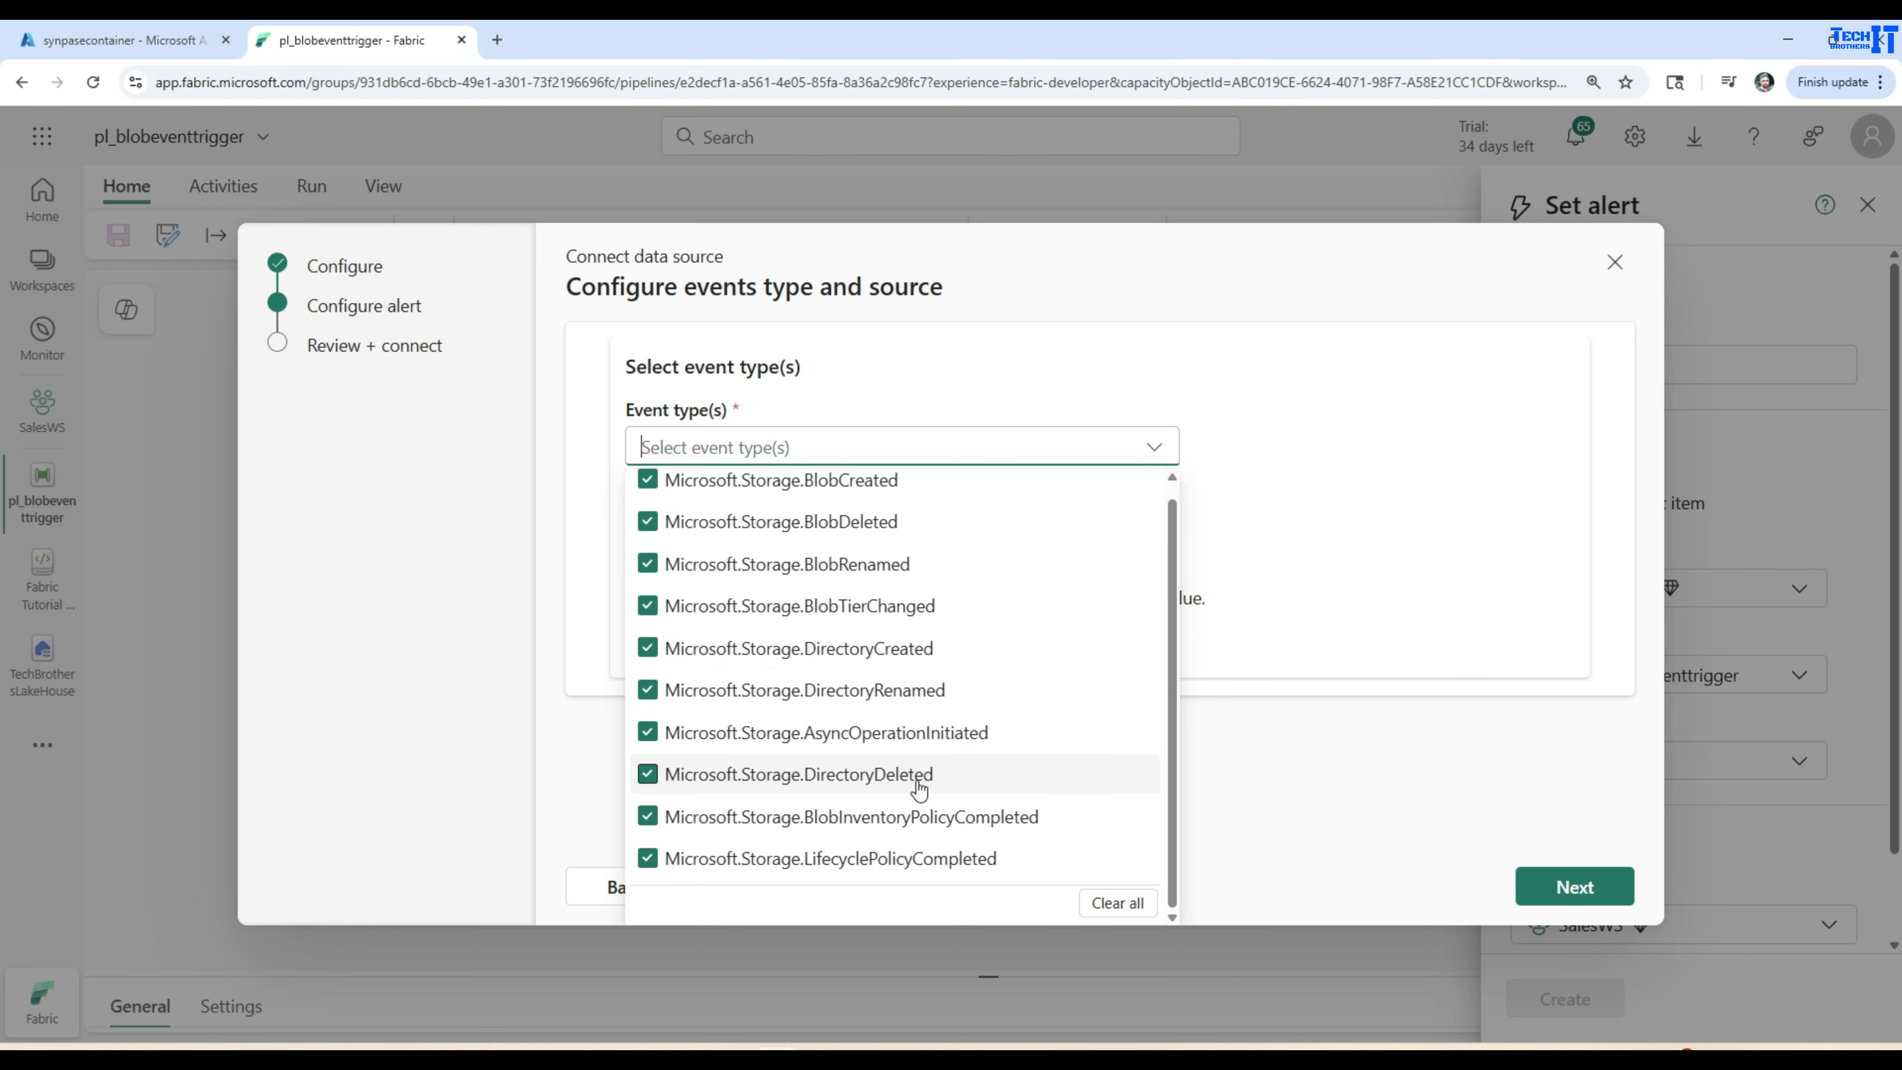
{"action": "scroll", "coordinate": [1006, 773], "scroll_direction": "up", "scroll_amount": 1}
{"action": "scroll", "coordinate": [1136, 855], "scroll_direction": "down", "scroll_amount": 1}
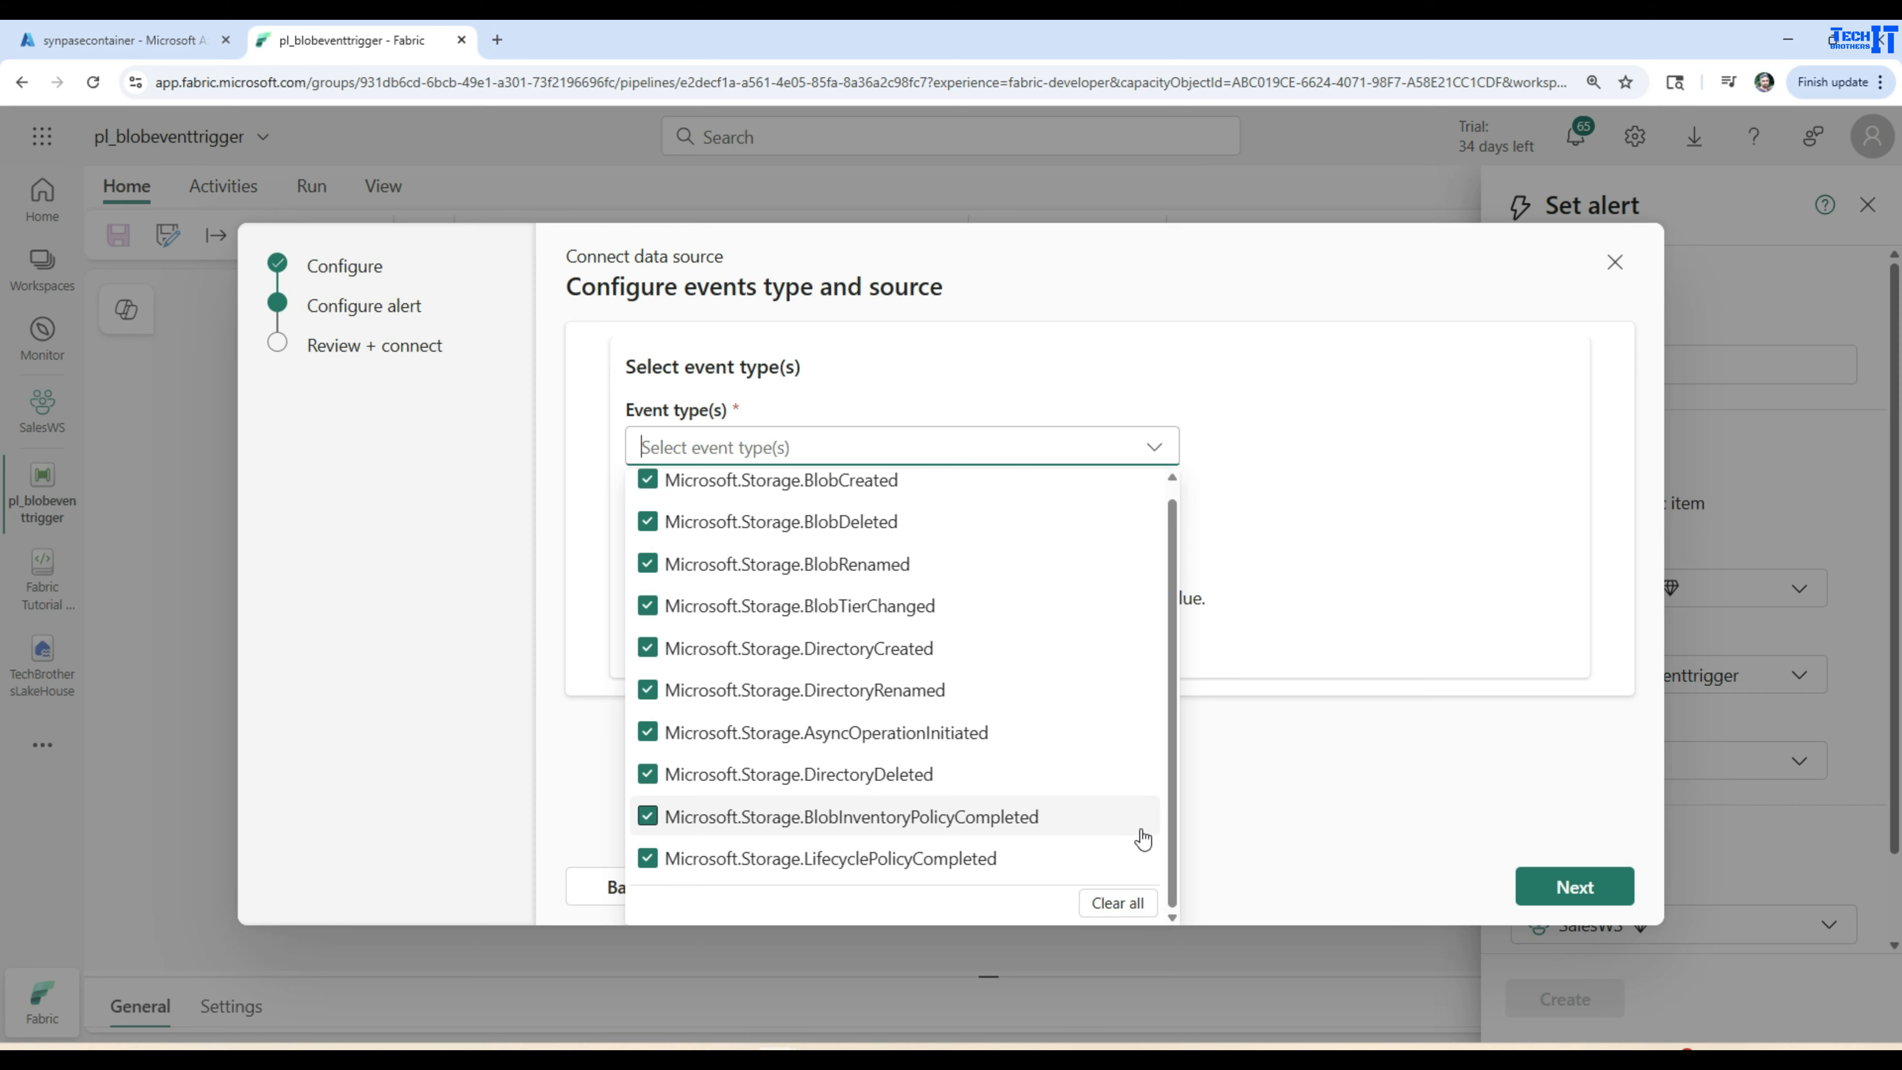
{"action": "left_click", "coordinate": [1133, 905]}
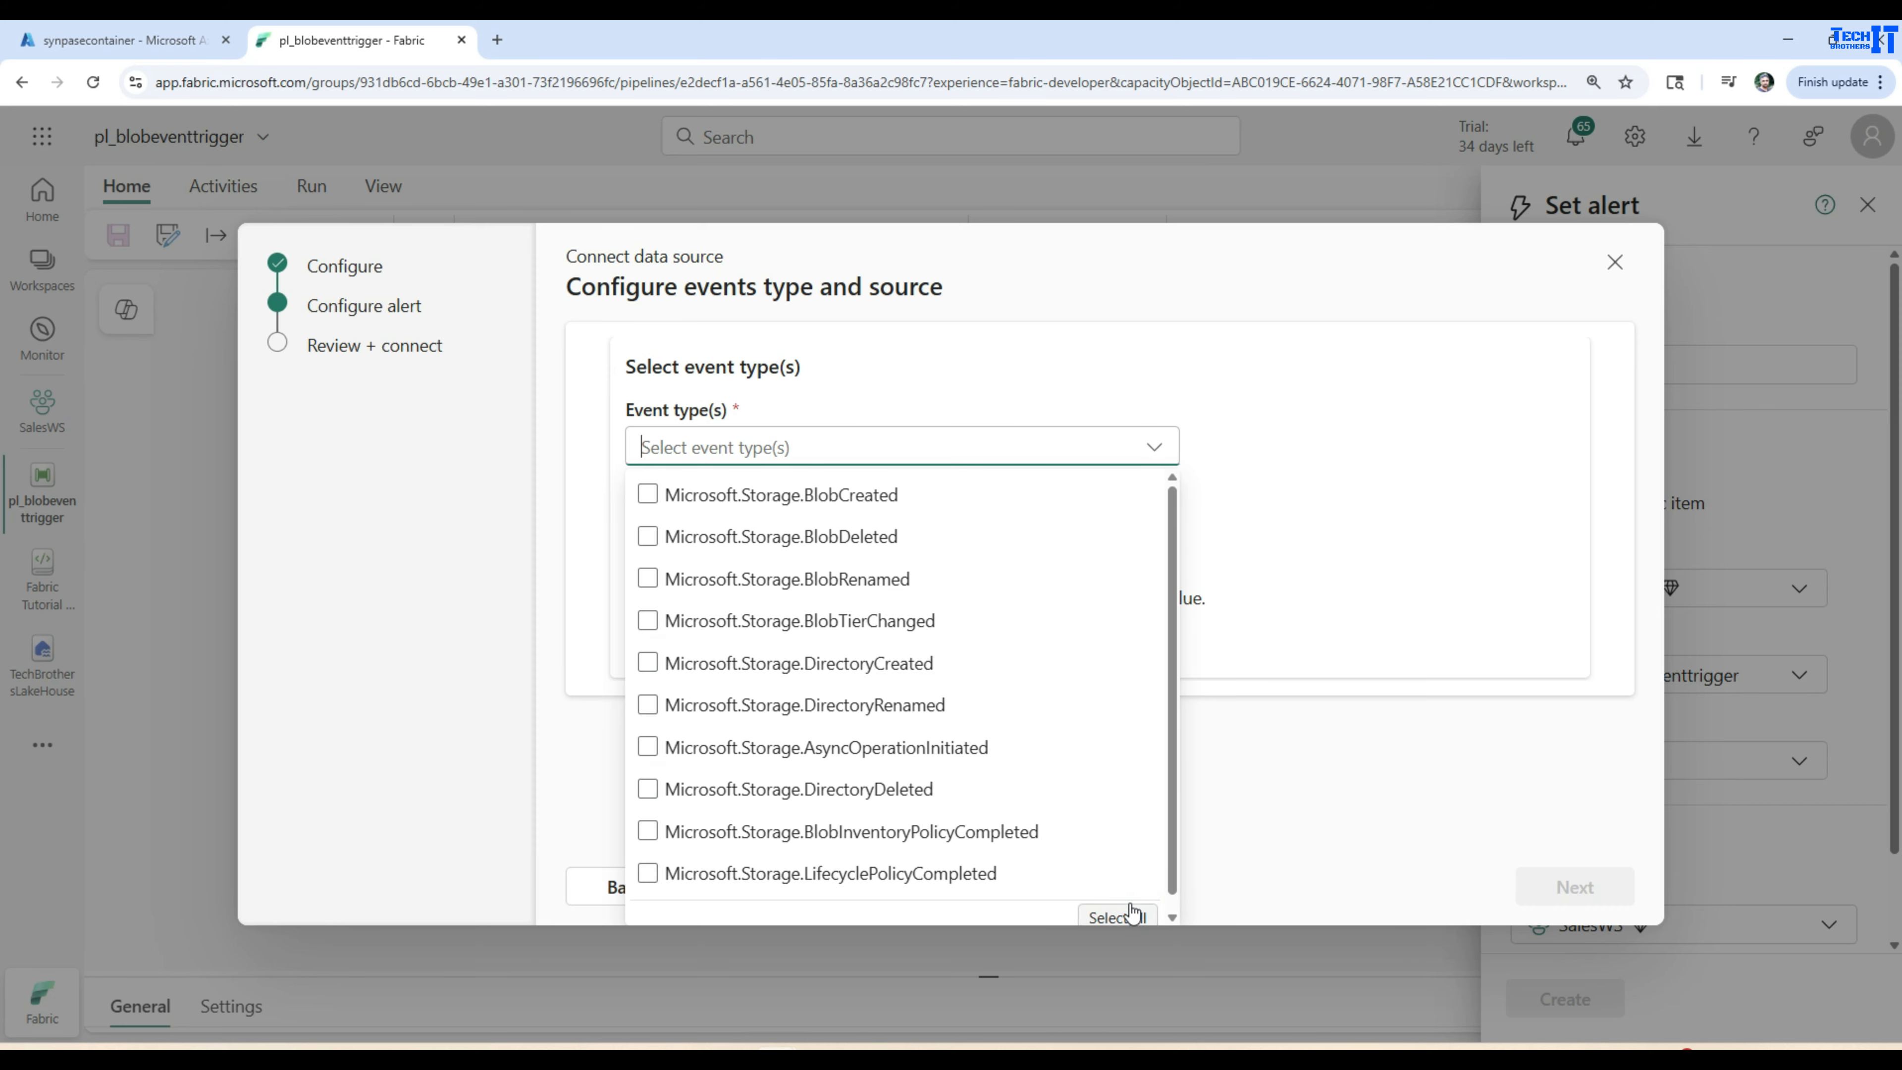
{"action": "left_click", "coordinate": [647, 494]}
{"action": "left_click", "coordinate": [648, 537]}
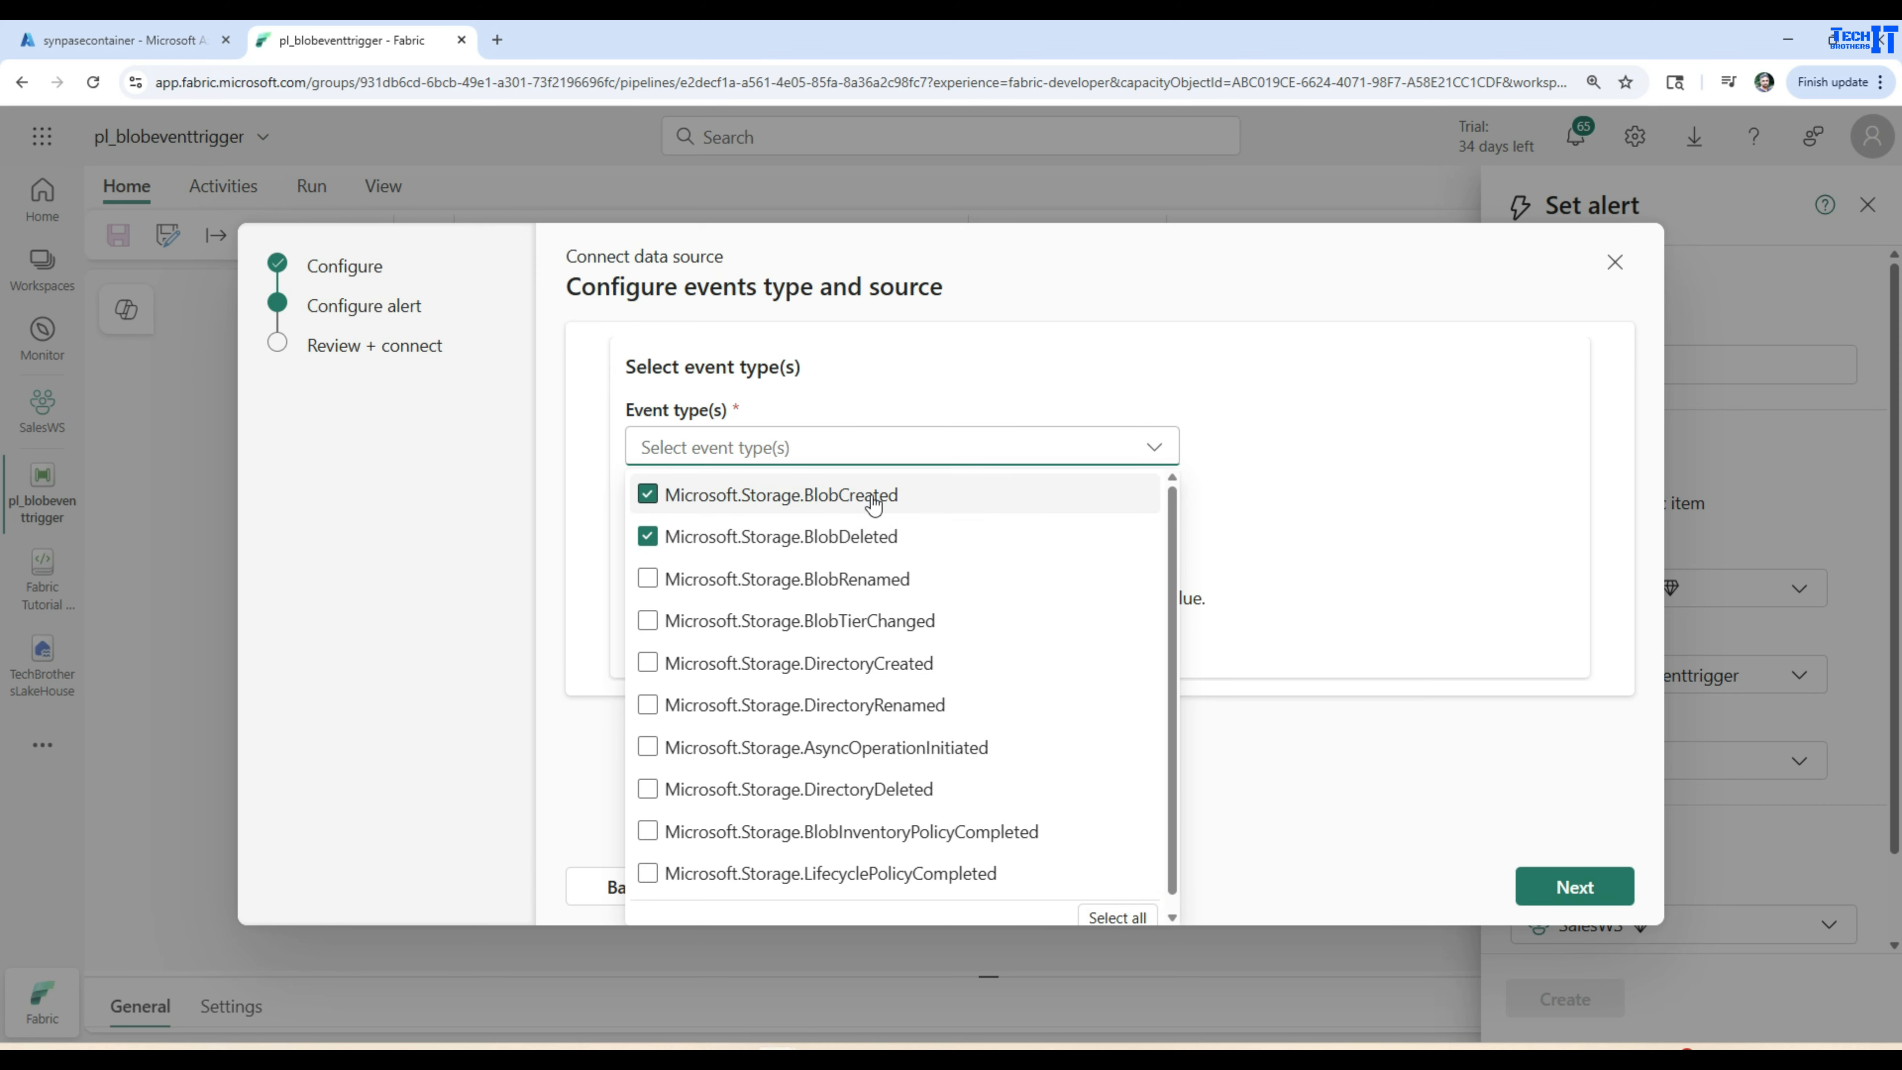
{"action": "left_click", "coordinate": [1378, 609]}
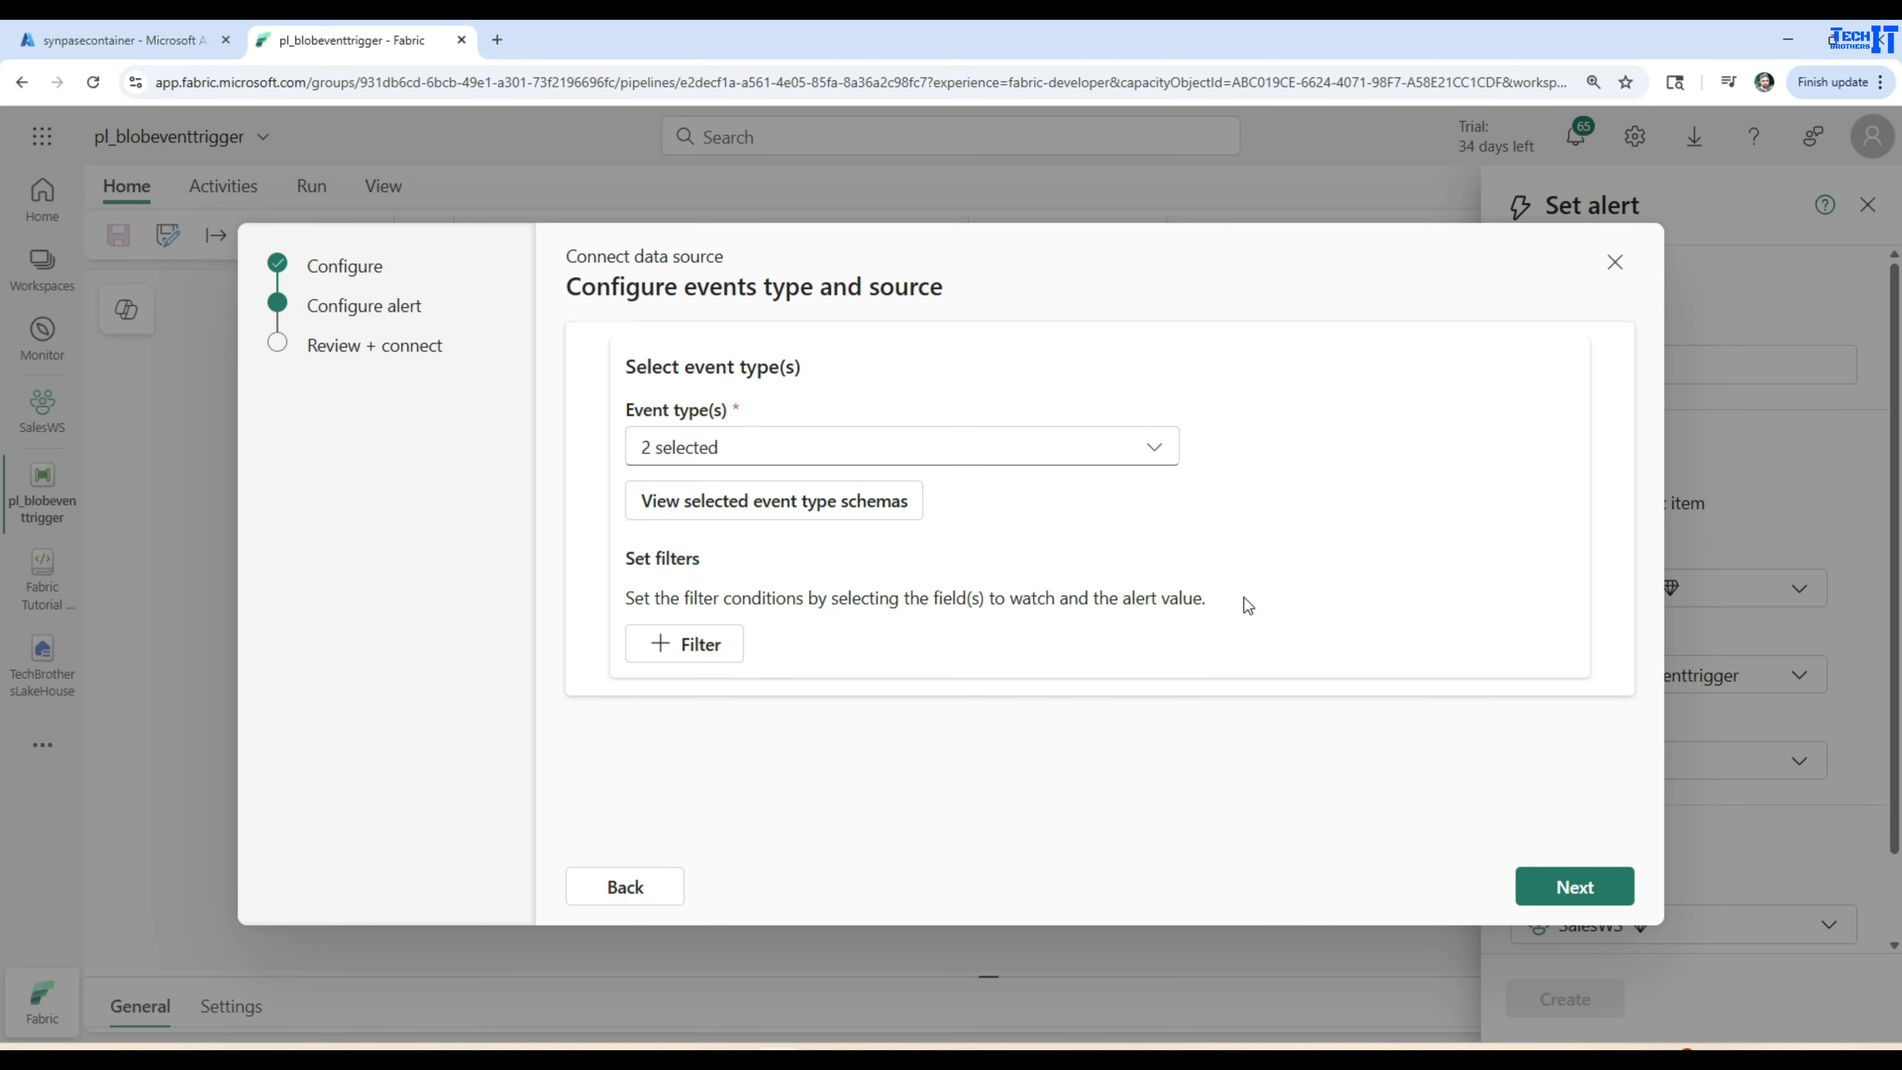
Examine the Microsoft.Storage.BlobCreated schema, including the fields nested under data, and return to the event configuration.
{"action": "left_click", "coordinate": [777, 509]}
{"action": "left_click", "coordinate": [650, 405]}
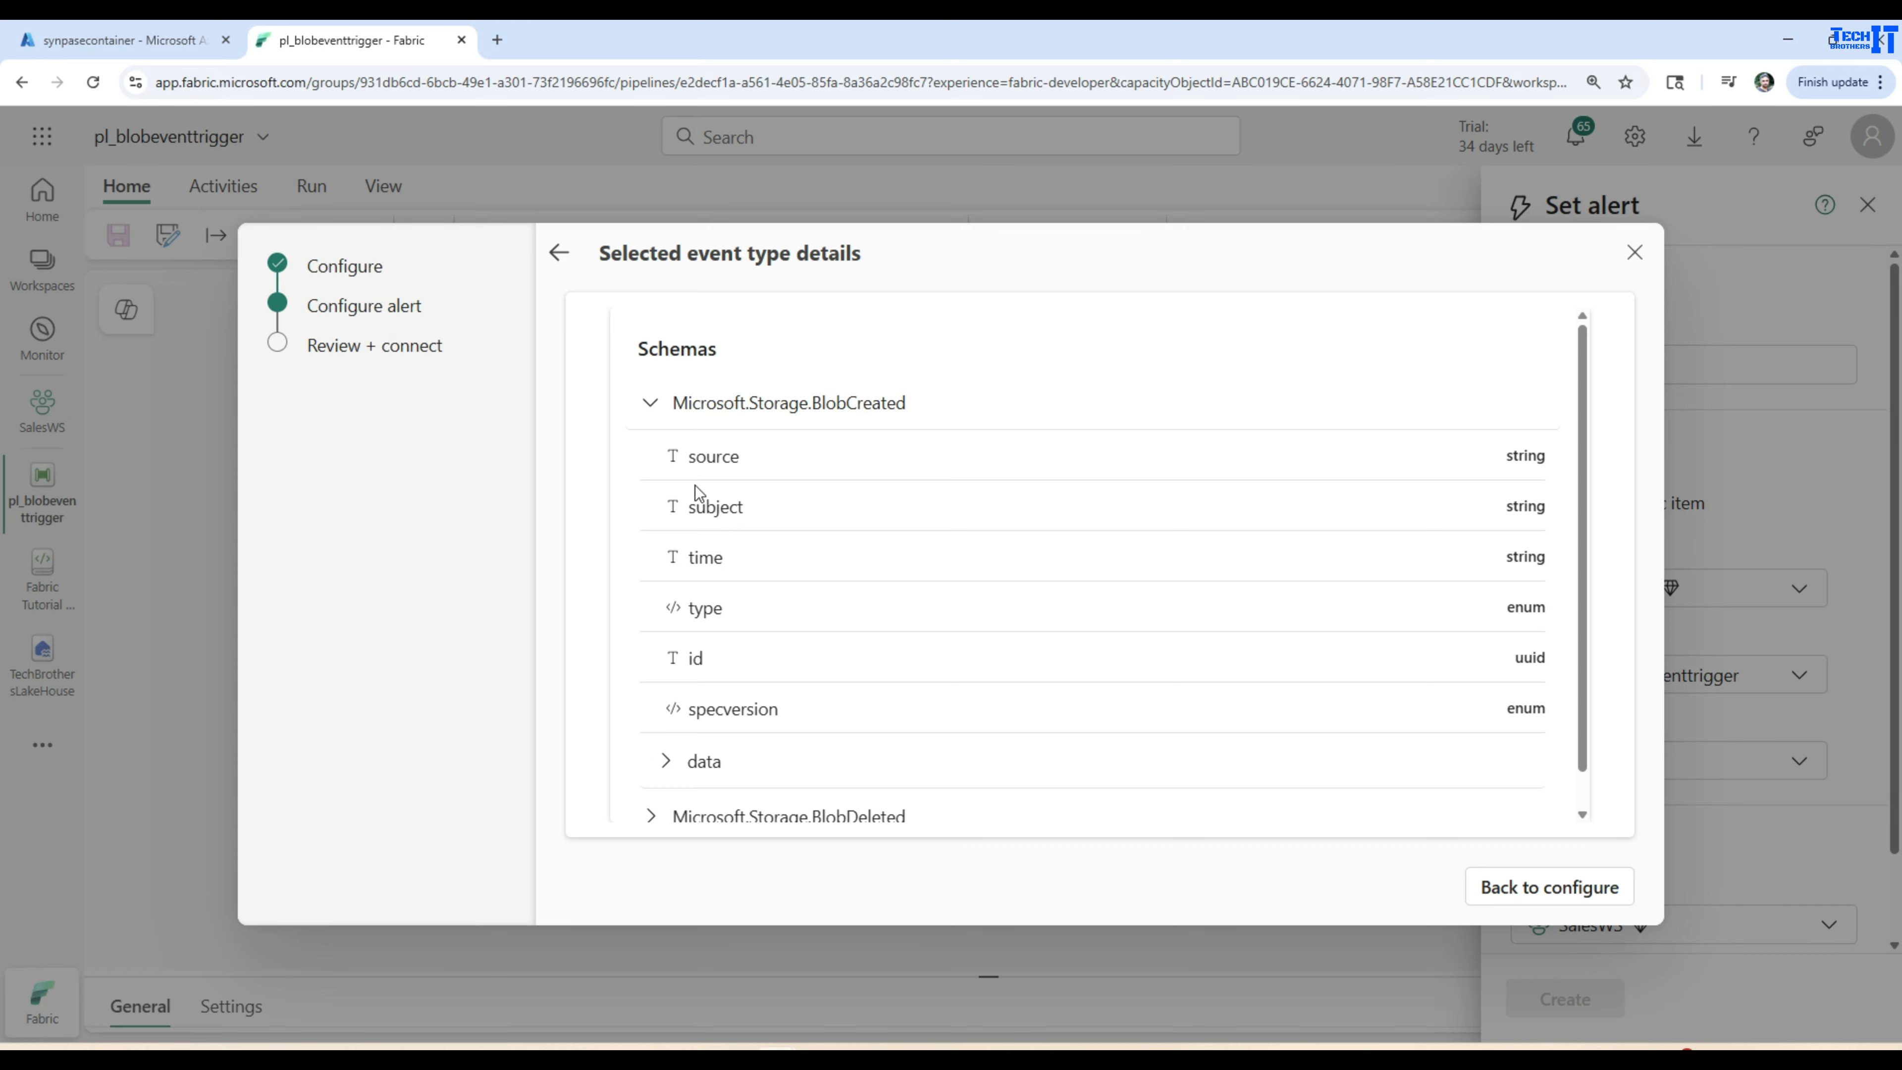
{"action": "left_click_drag", "start_coordinate": [690, 462], "coordinate": [693, 507]}
{"action": "double_click", "coordinate": [711, 556]}
{"action": "scroll", "coordinate": [760, 586], "scroll_direction": "down", "scroll_amount": 1}
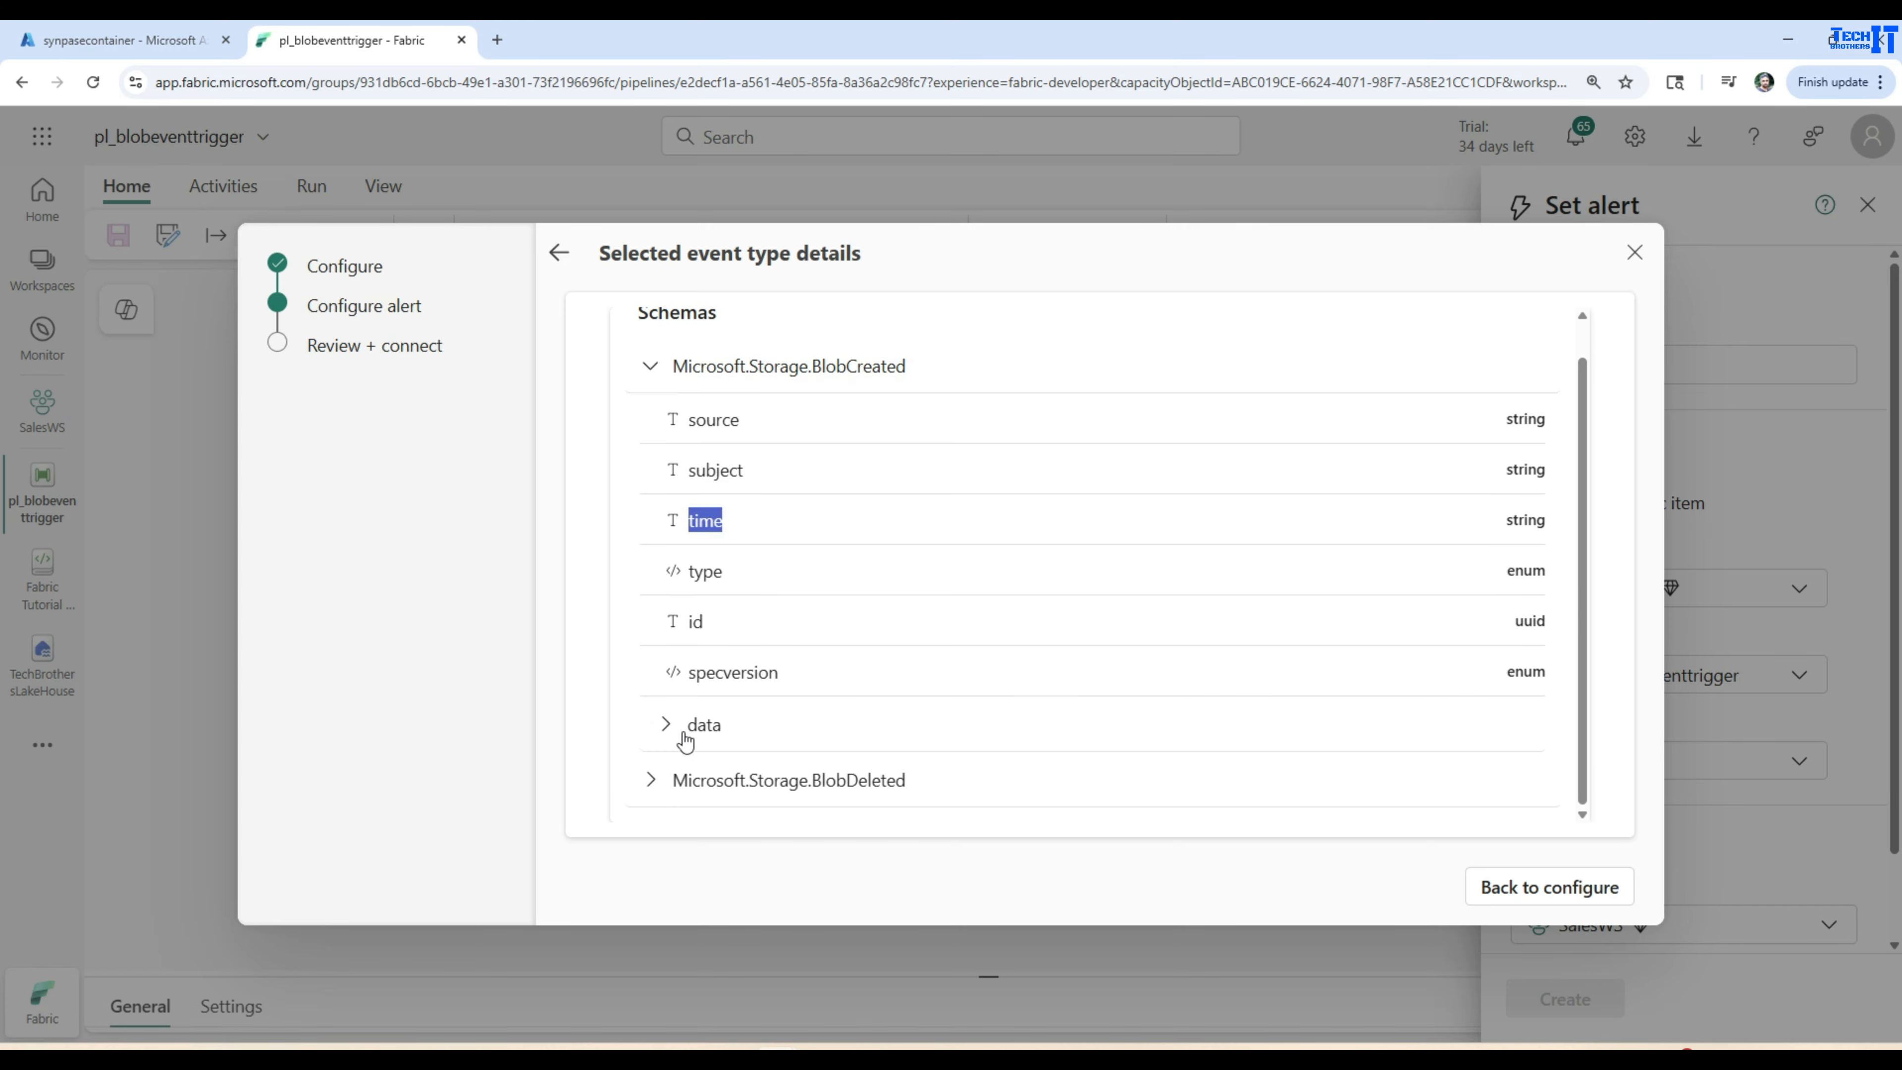
{"action": "left_click", "coordinate": [667, 725]}
{"action": "scroll", "coordinate": [795, 632], "scroll_direction": "down", "scroll_amount": 4}
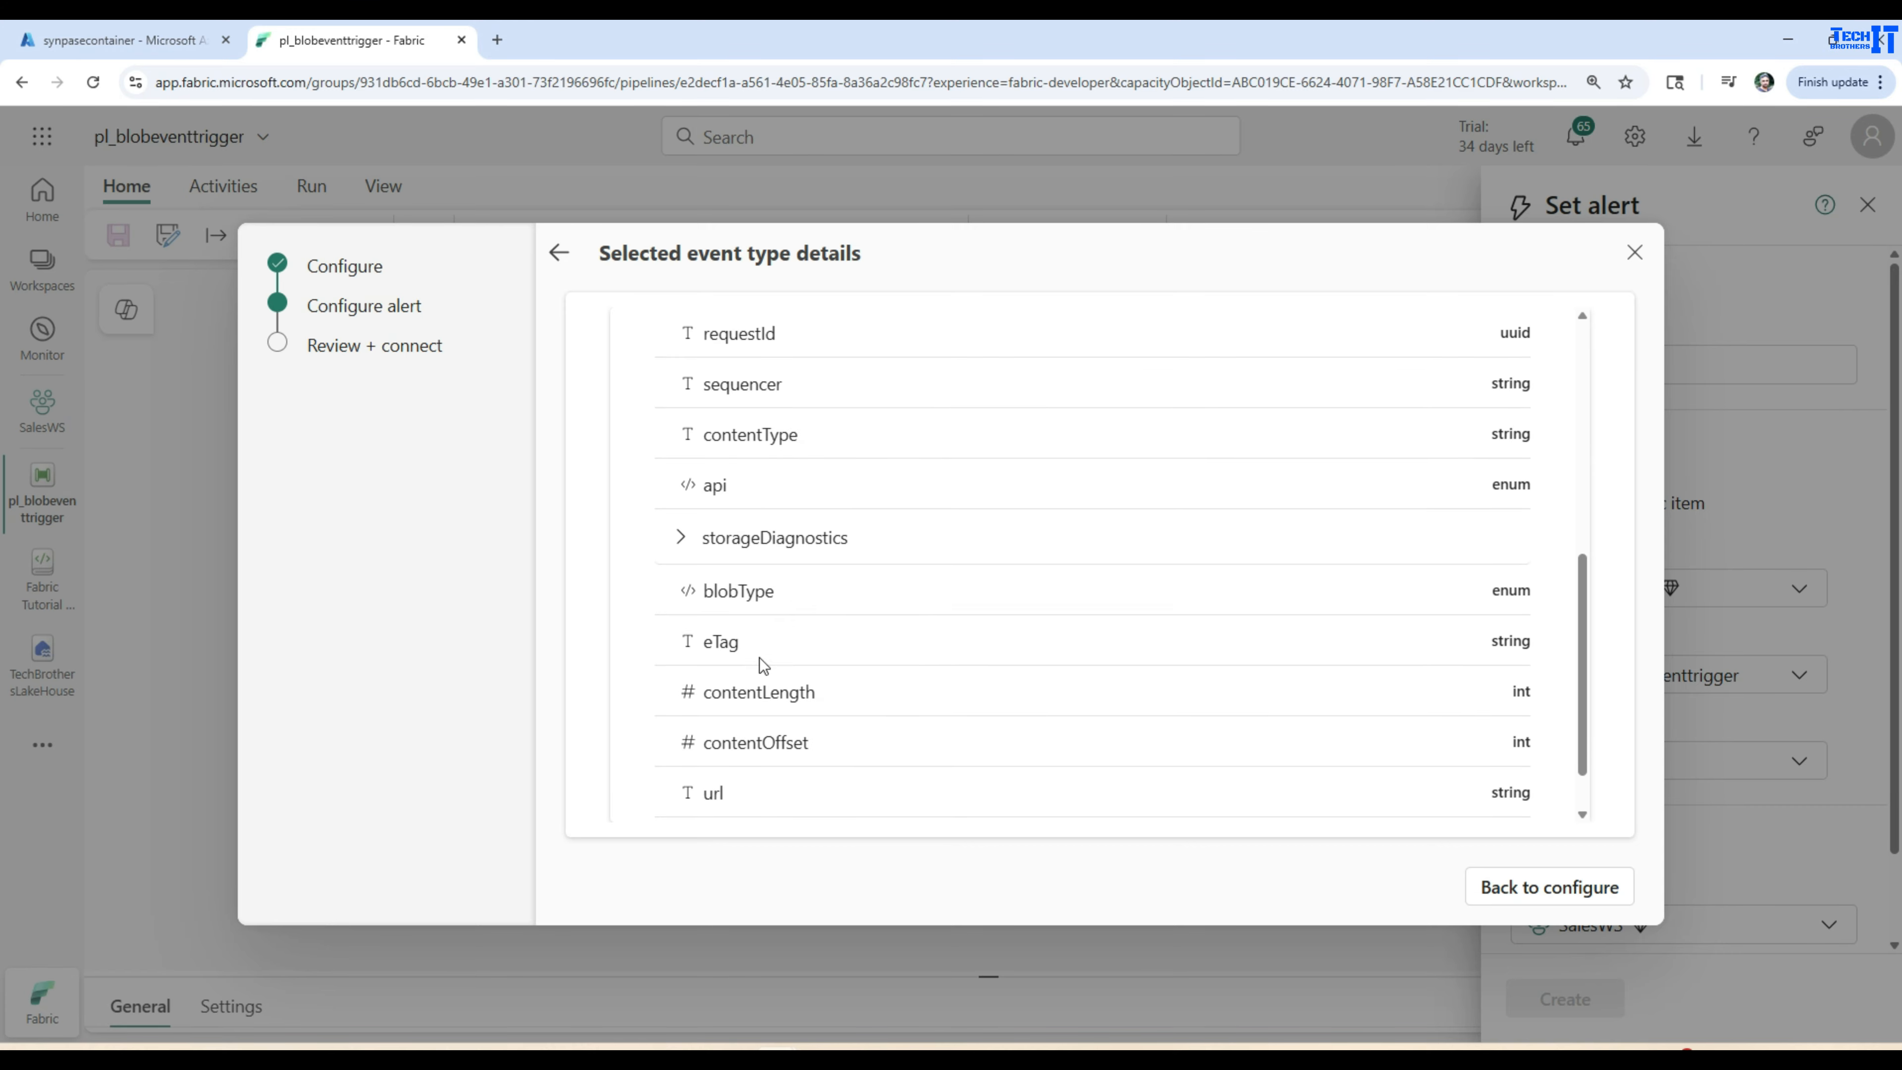
{"action": "scroll", "coordinate": [755, 658], "scroll_direction": "down", "scroll_amount": 1}
{"action": "left_click_drag", "start_coordinate": [743, 731], "coordinate": [685, 730]}
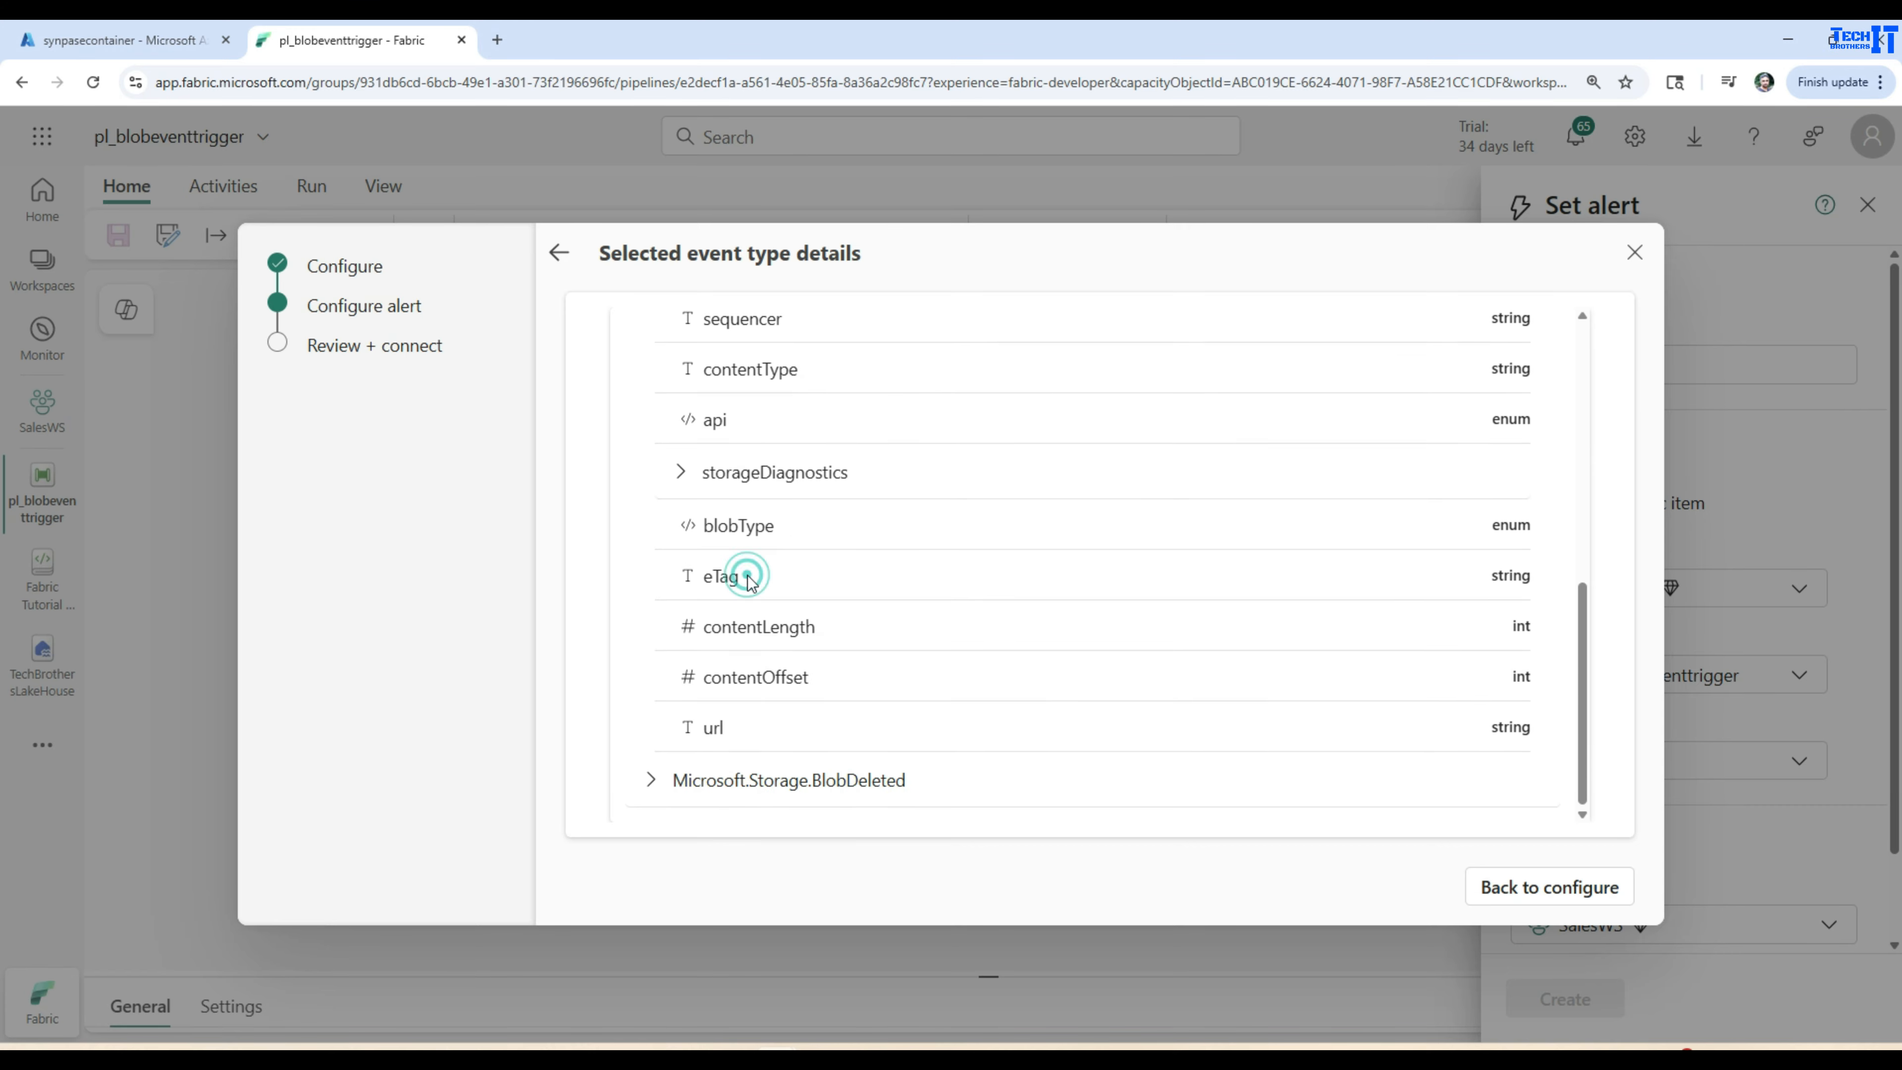
{"action": "left_click_drag", "start_coordinate": [746, 575], "coordinate": [703, 577]}
{"action": "left_click_drag", "start_coordinate": [776, 525], "coordinate": [712, 525]}
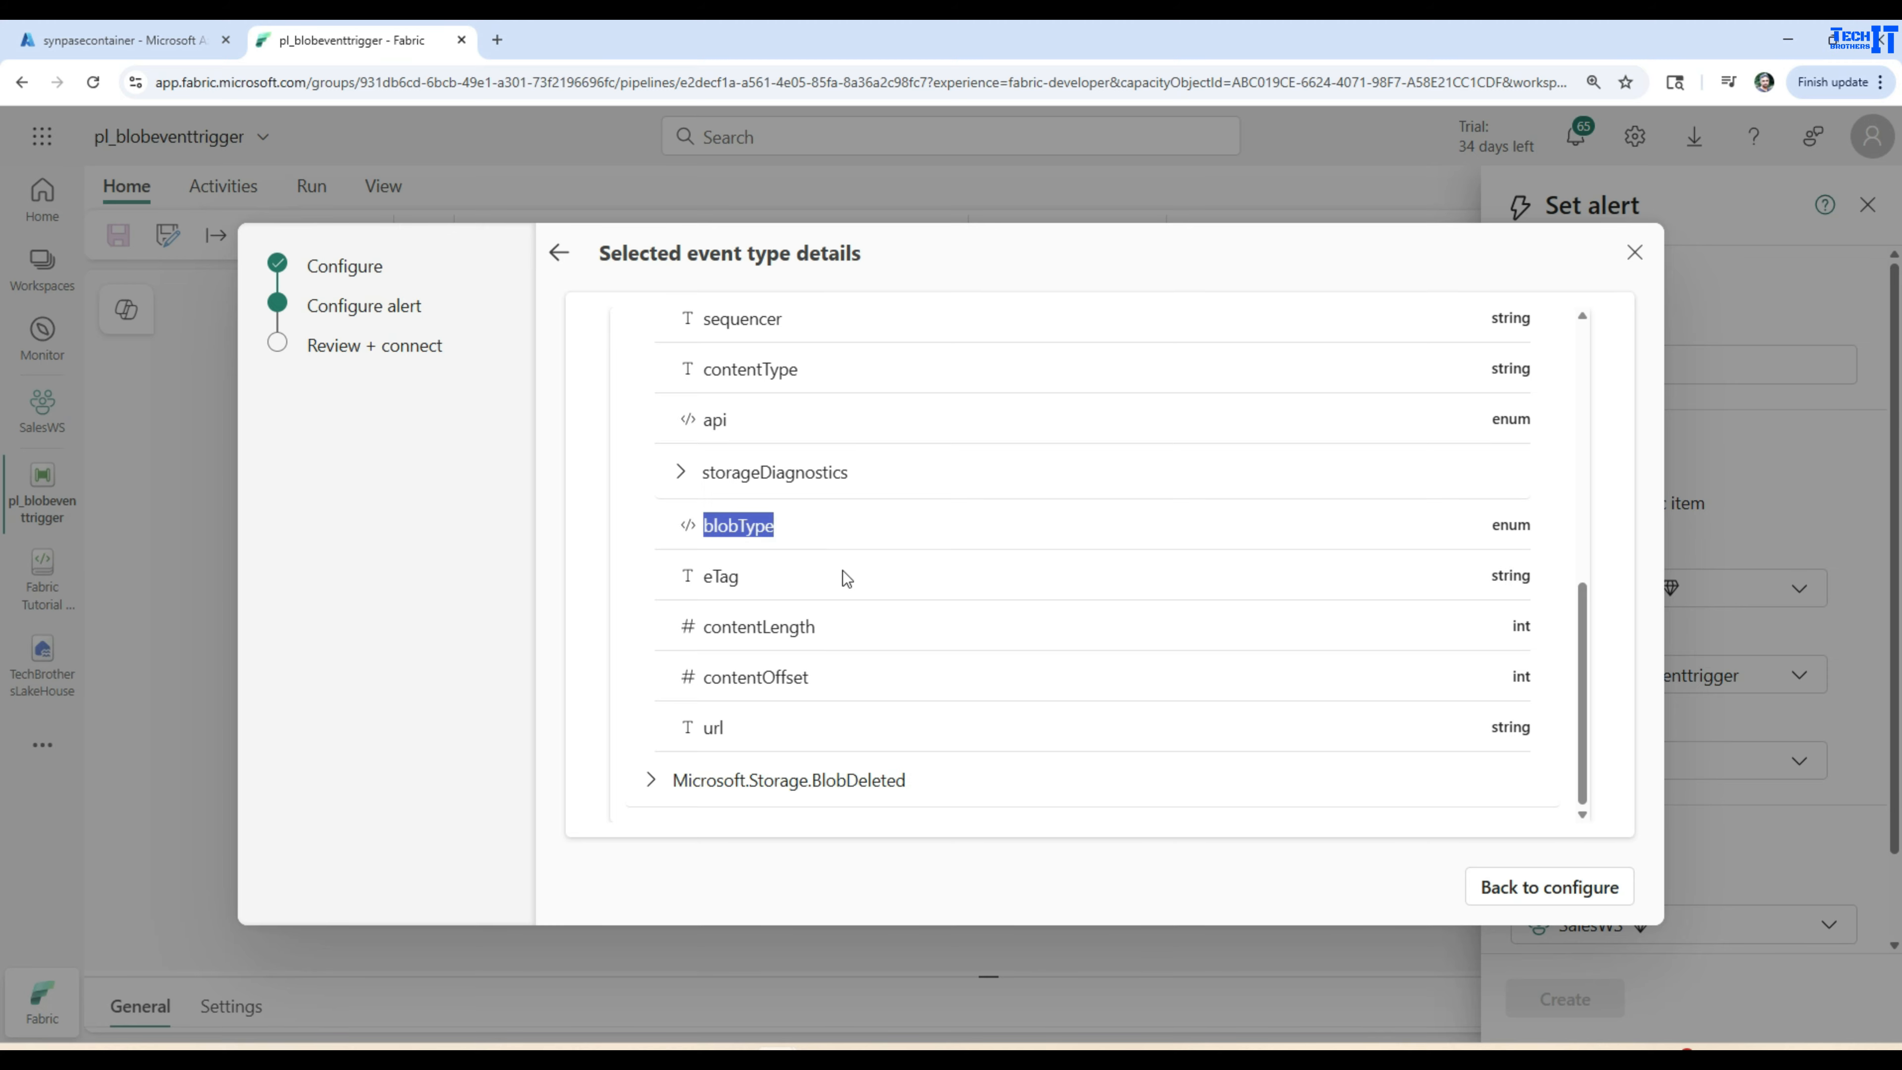
{"action": "scroll", "coordinate": [846, 579], "scroll_direction": "up", "scroll_amount": 10}
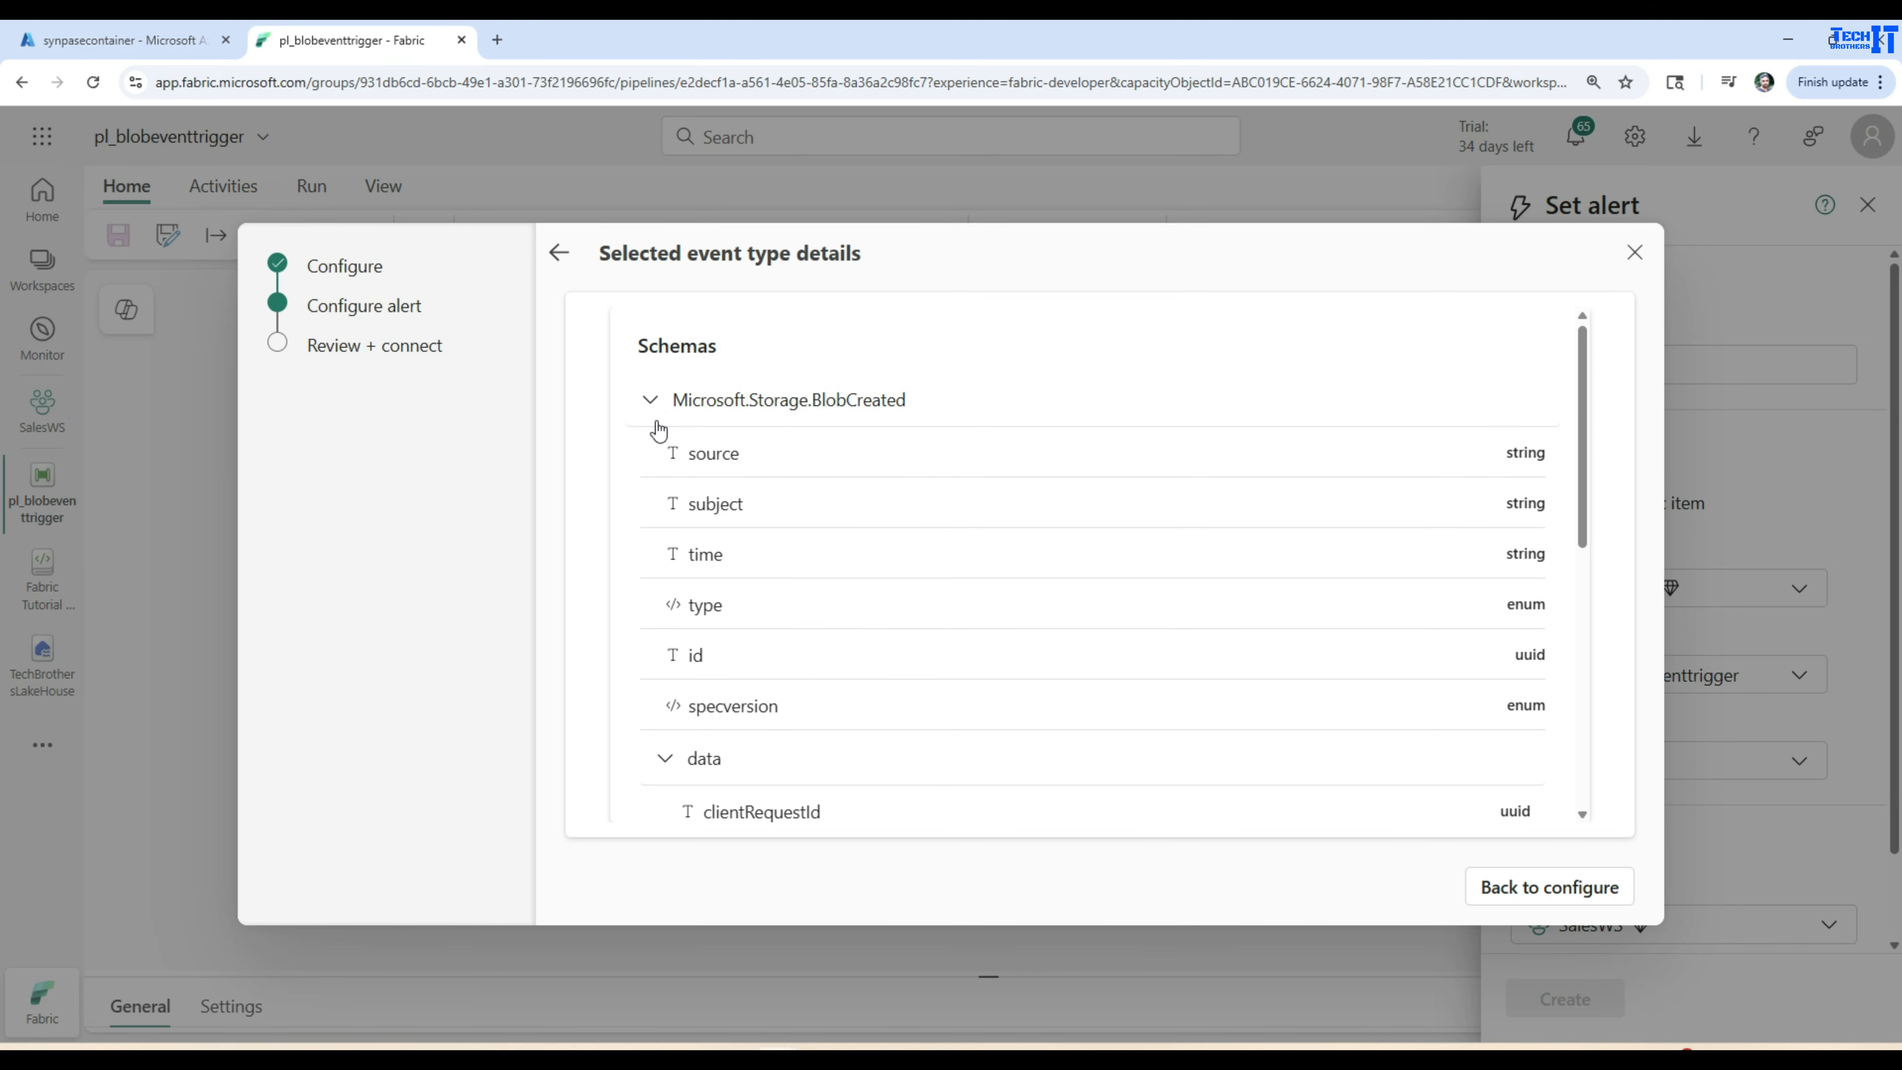
{"action": "left_click", "coordinate": [649, 403]}
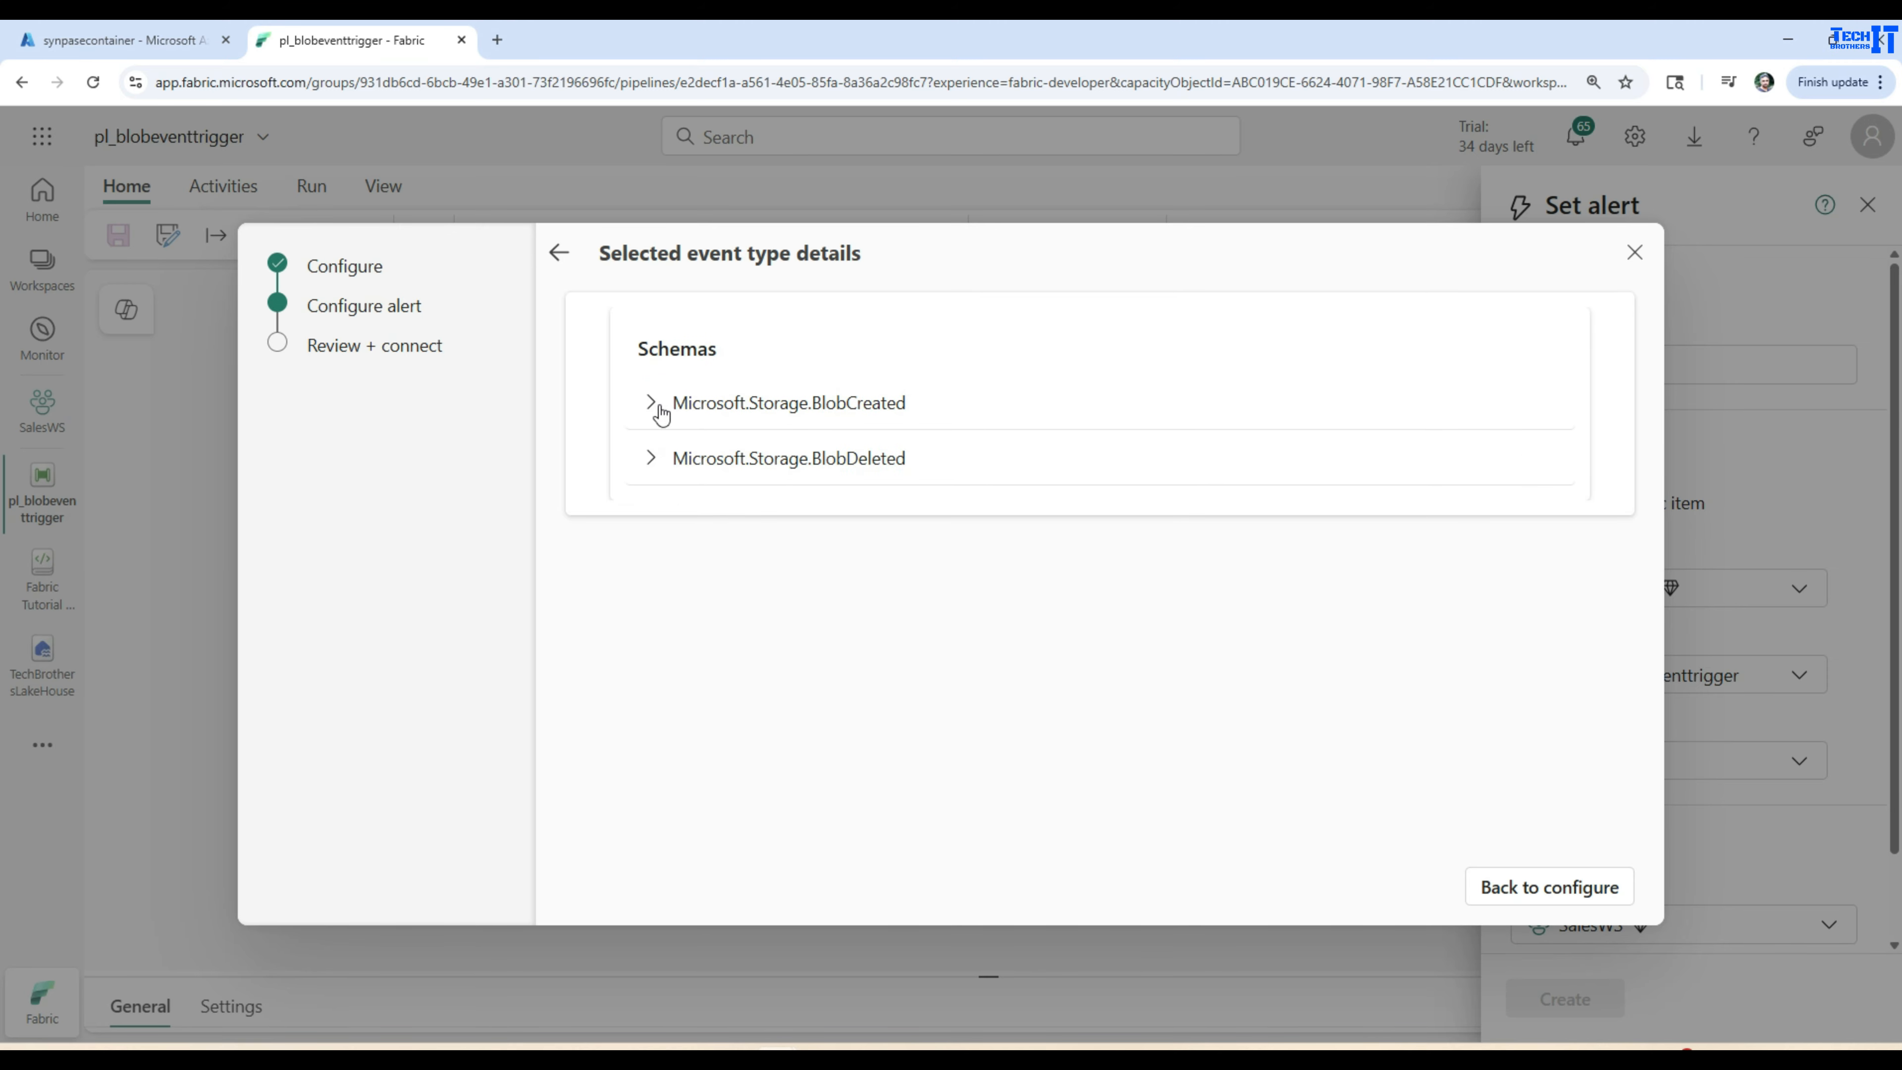
{"action": "left_click", "coordinate": [1530, 895]}
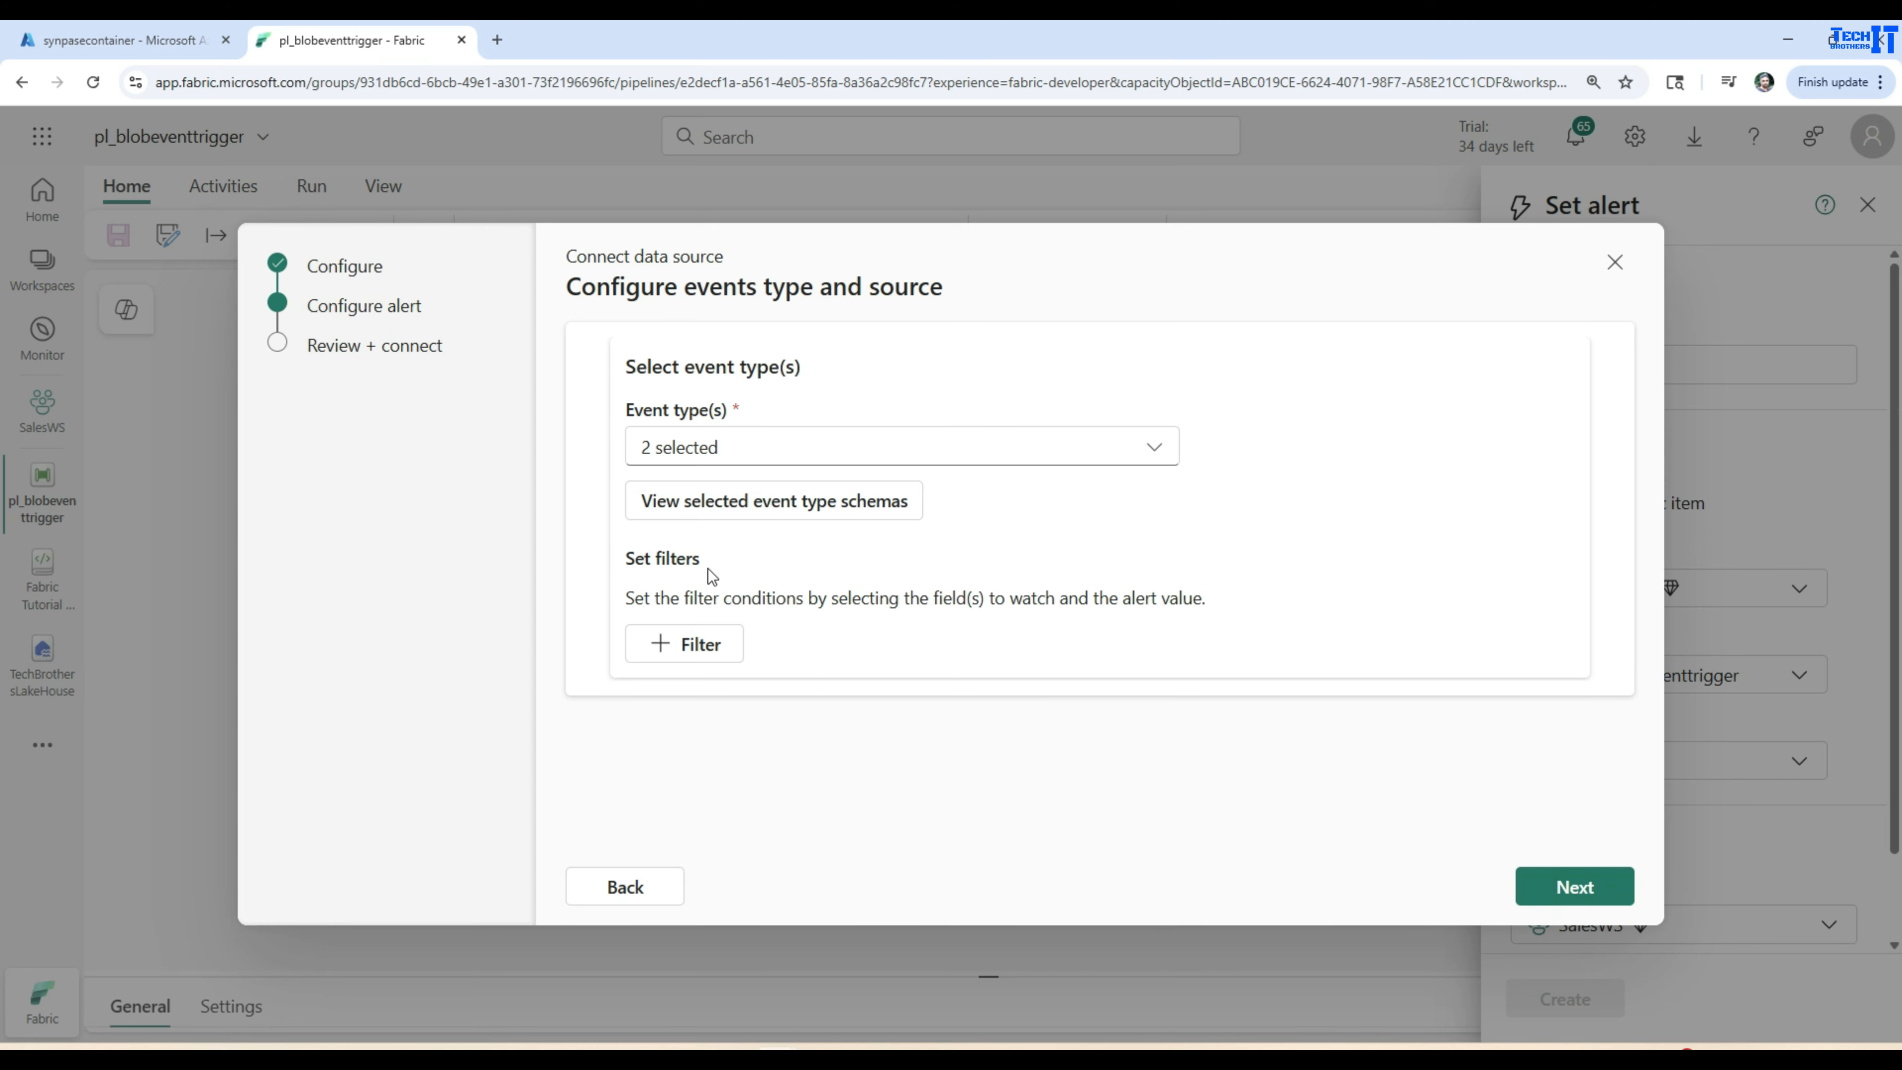
Add an event filter requiring the subject field to contain the string customer, and proceed to the review page.
{"action": "left_click", "coordinate": [689, 643]}
{"action": "left_click", "coordinate": [826, 691]}
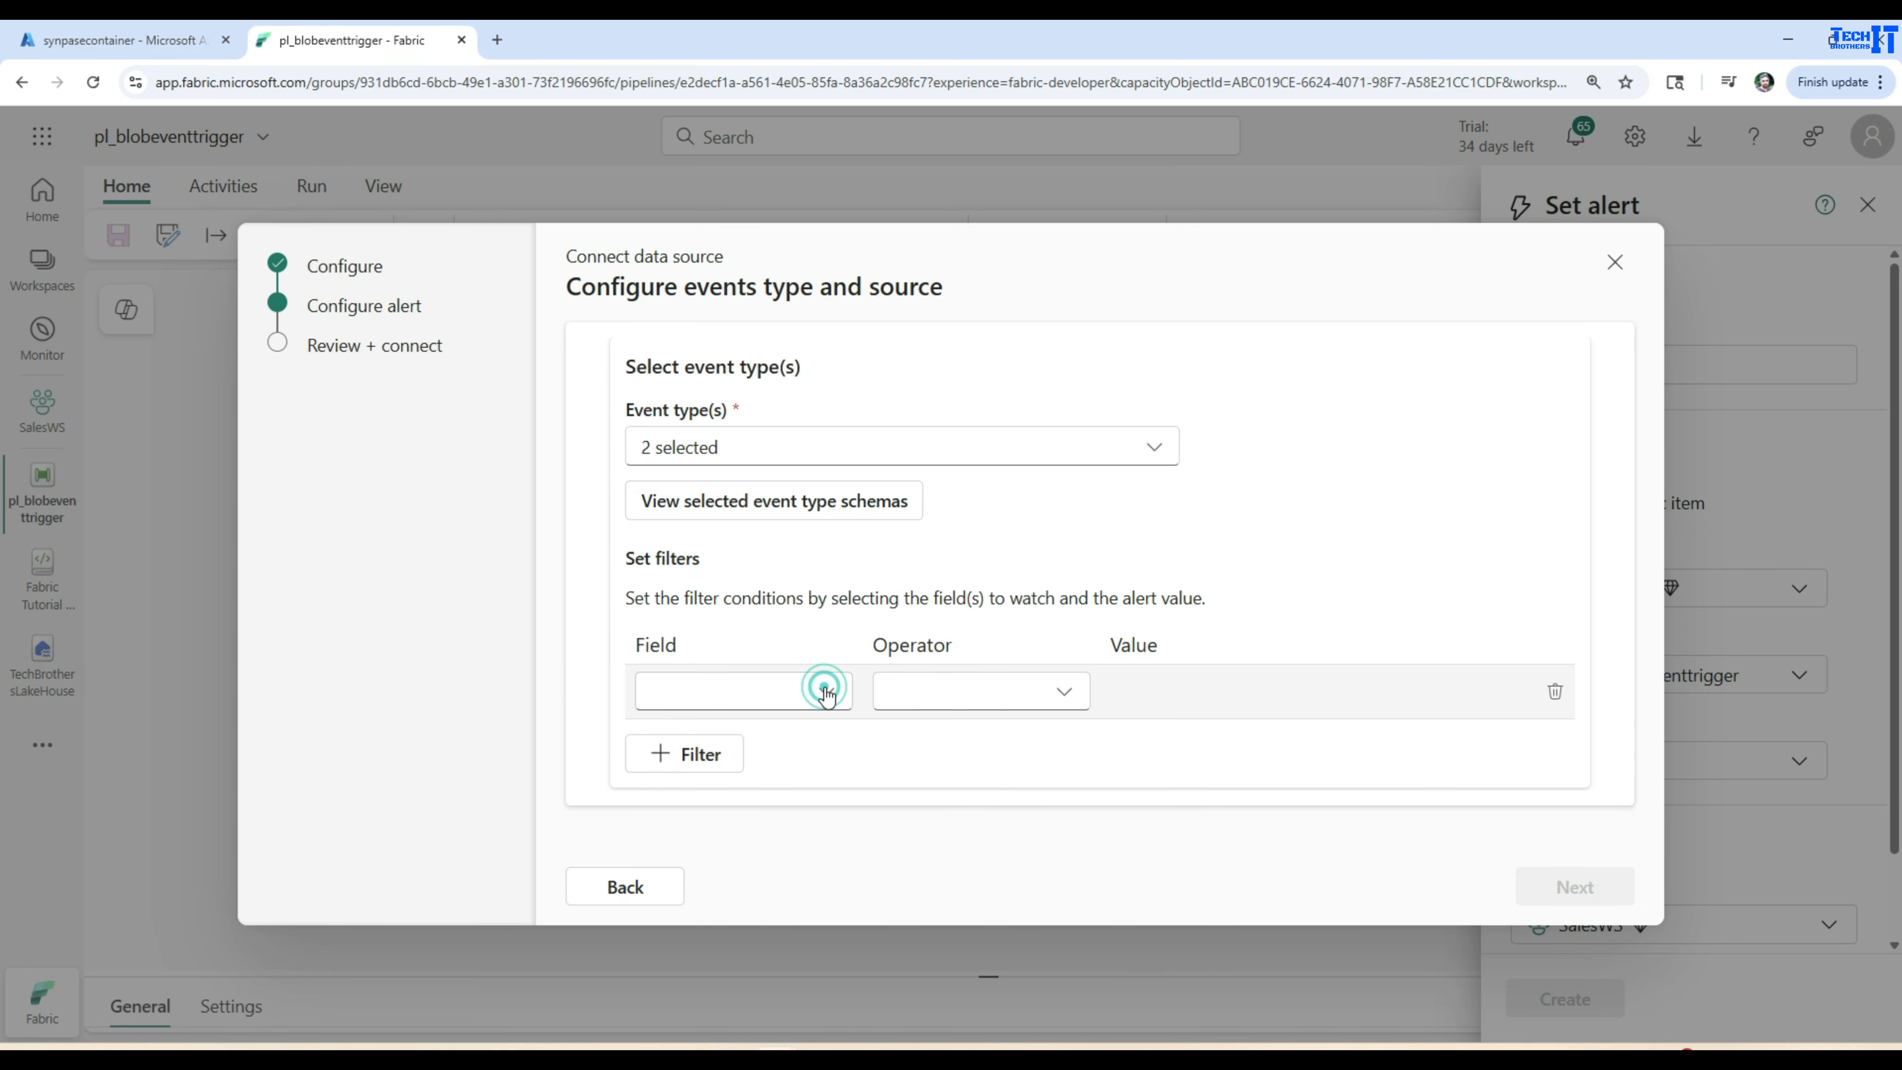
{"action": "left_click", "coordinate": [942, 398]}
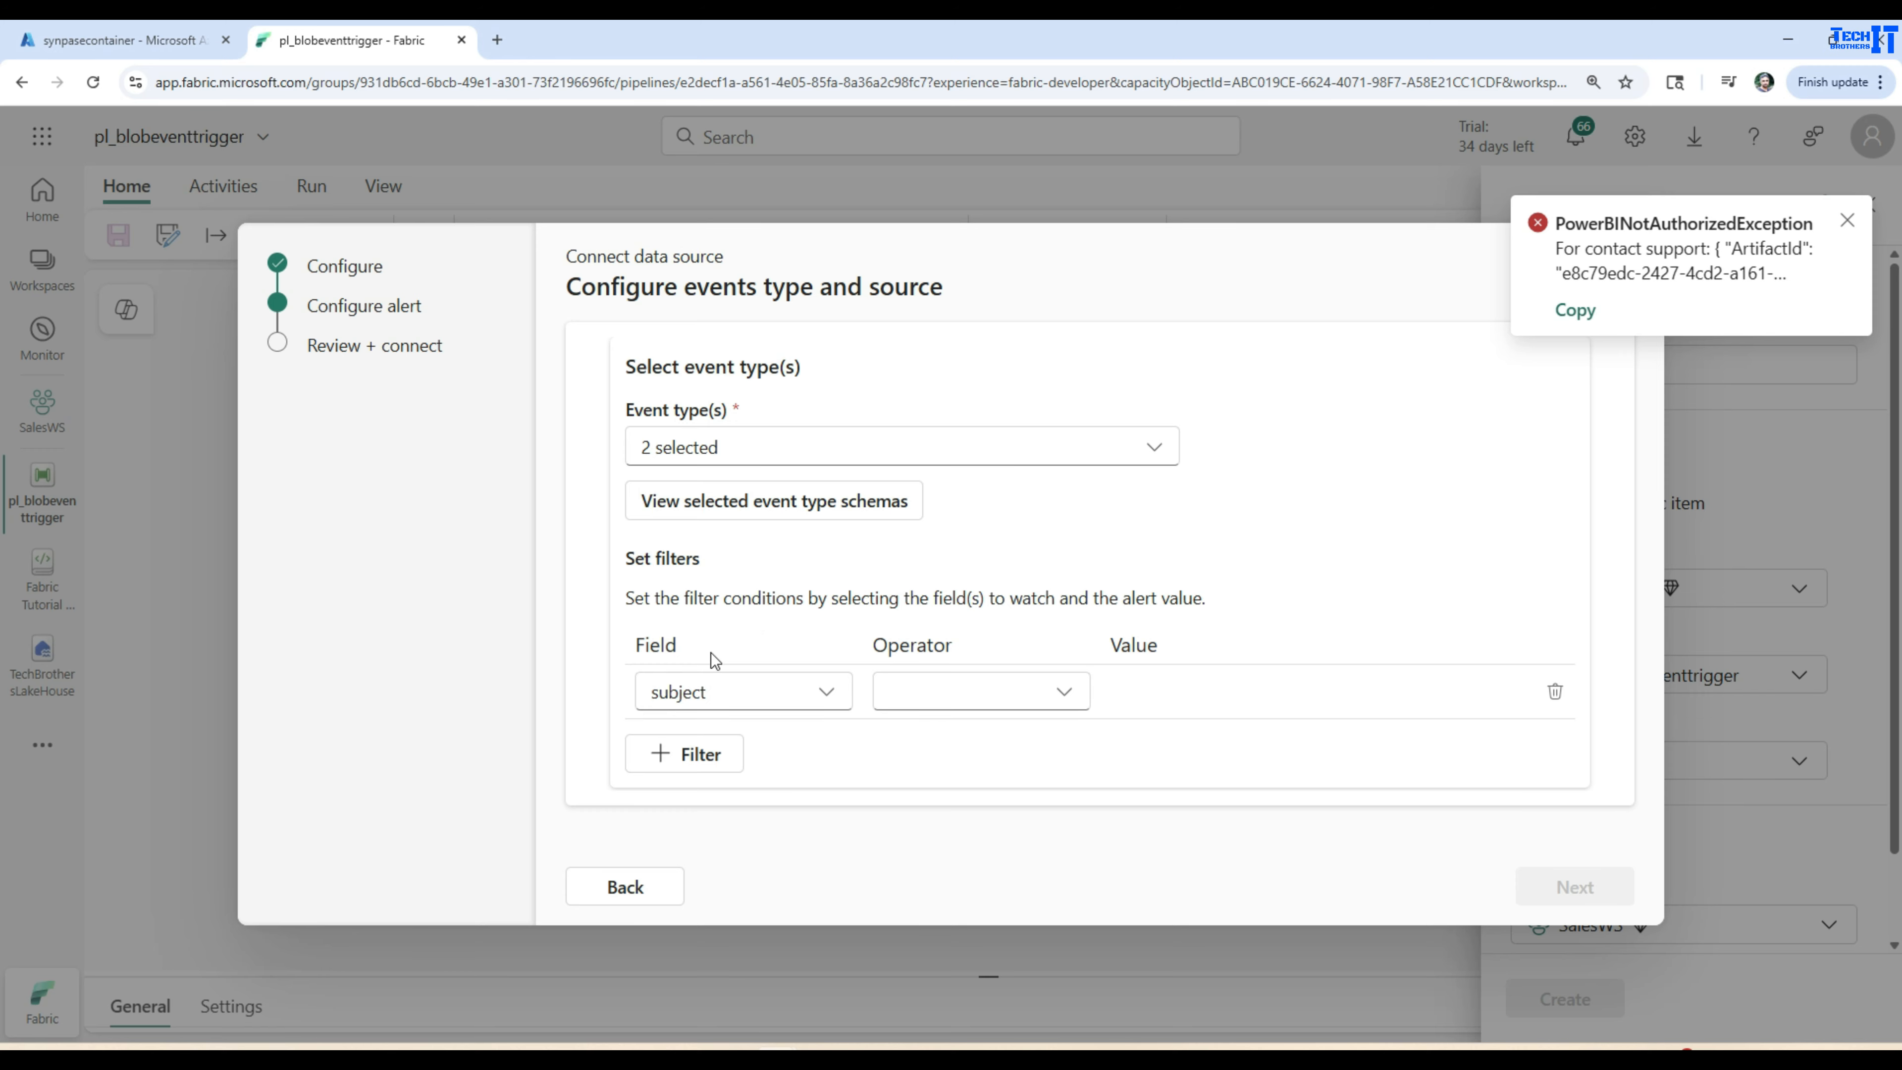
{"action": "left_click", "coordinate": [1020, 700]}
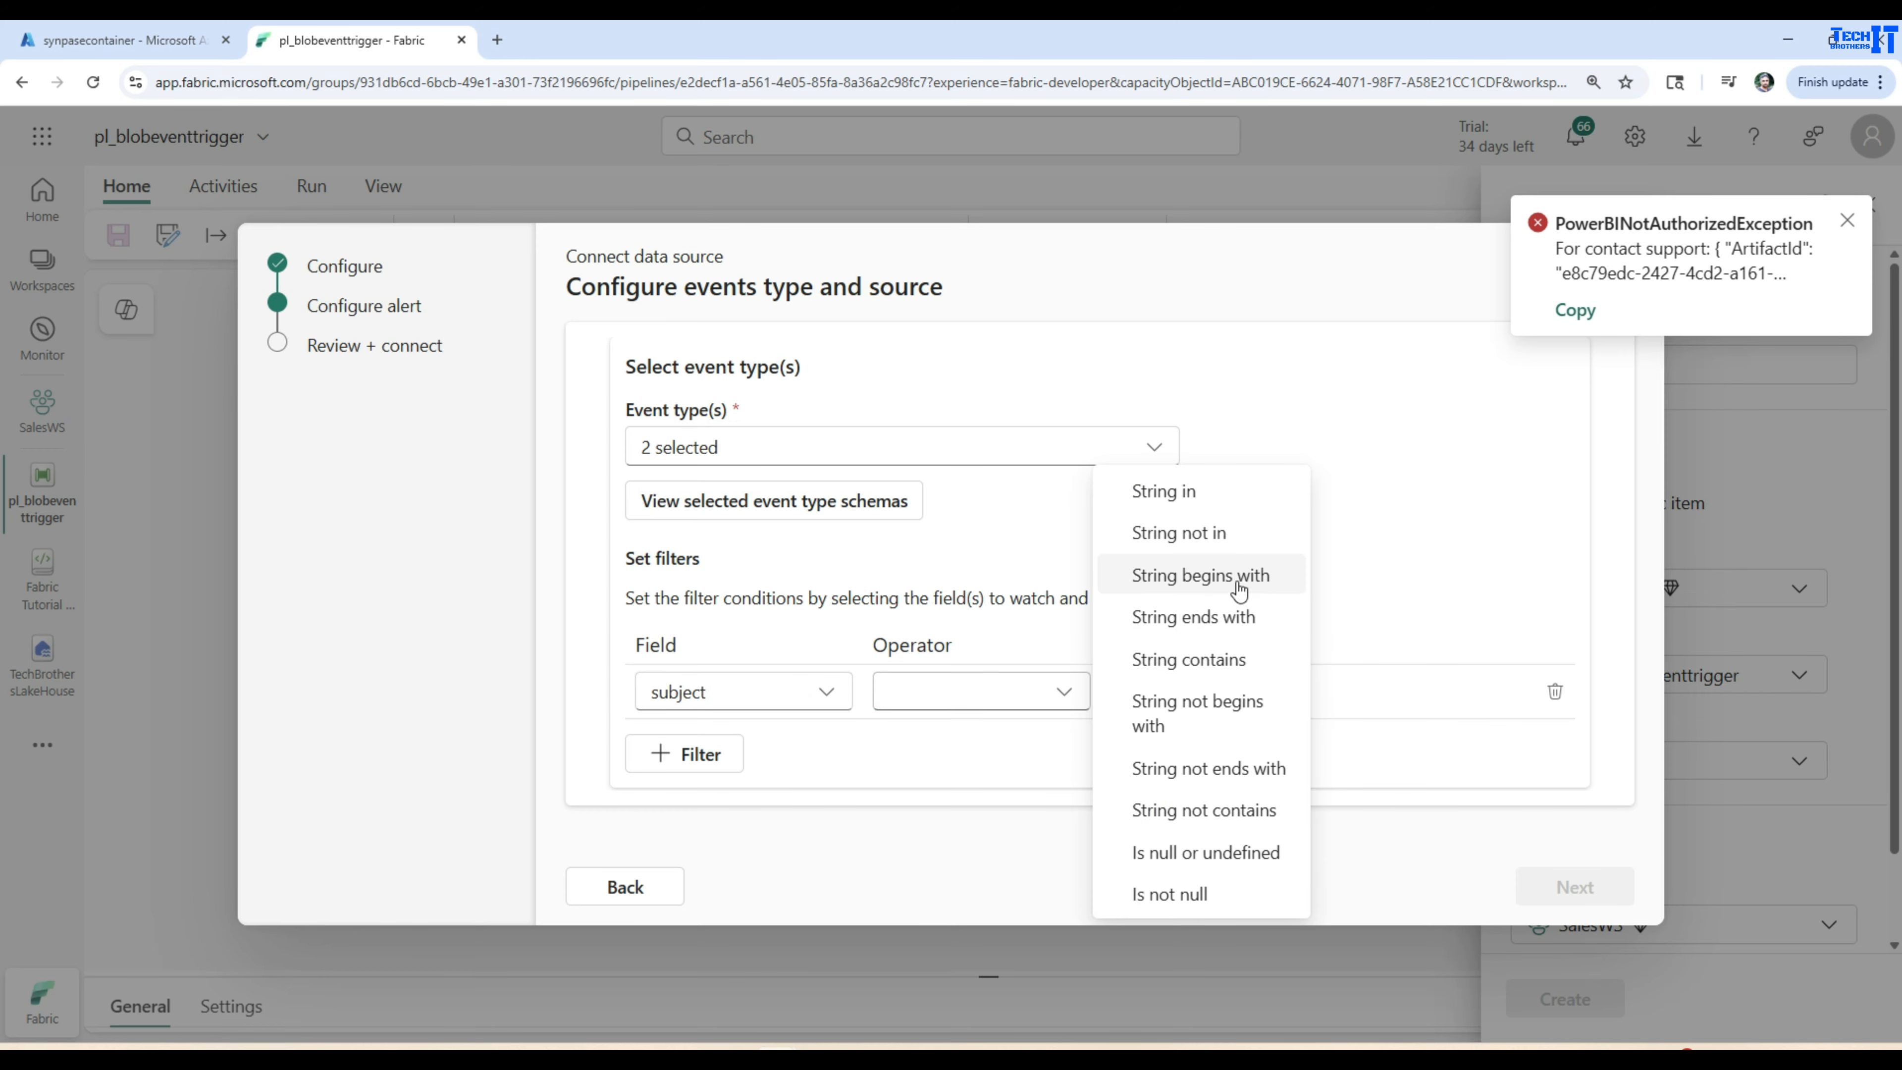
{"action": "left_click", "coordinate": [1187, 659]}
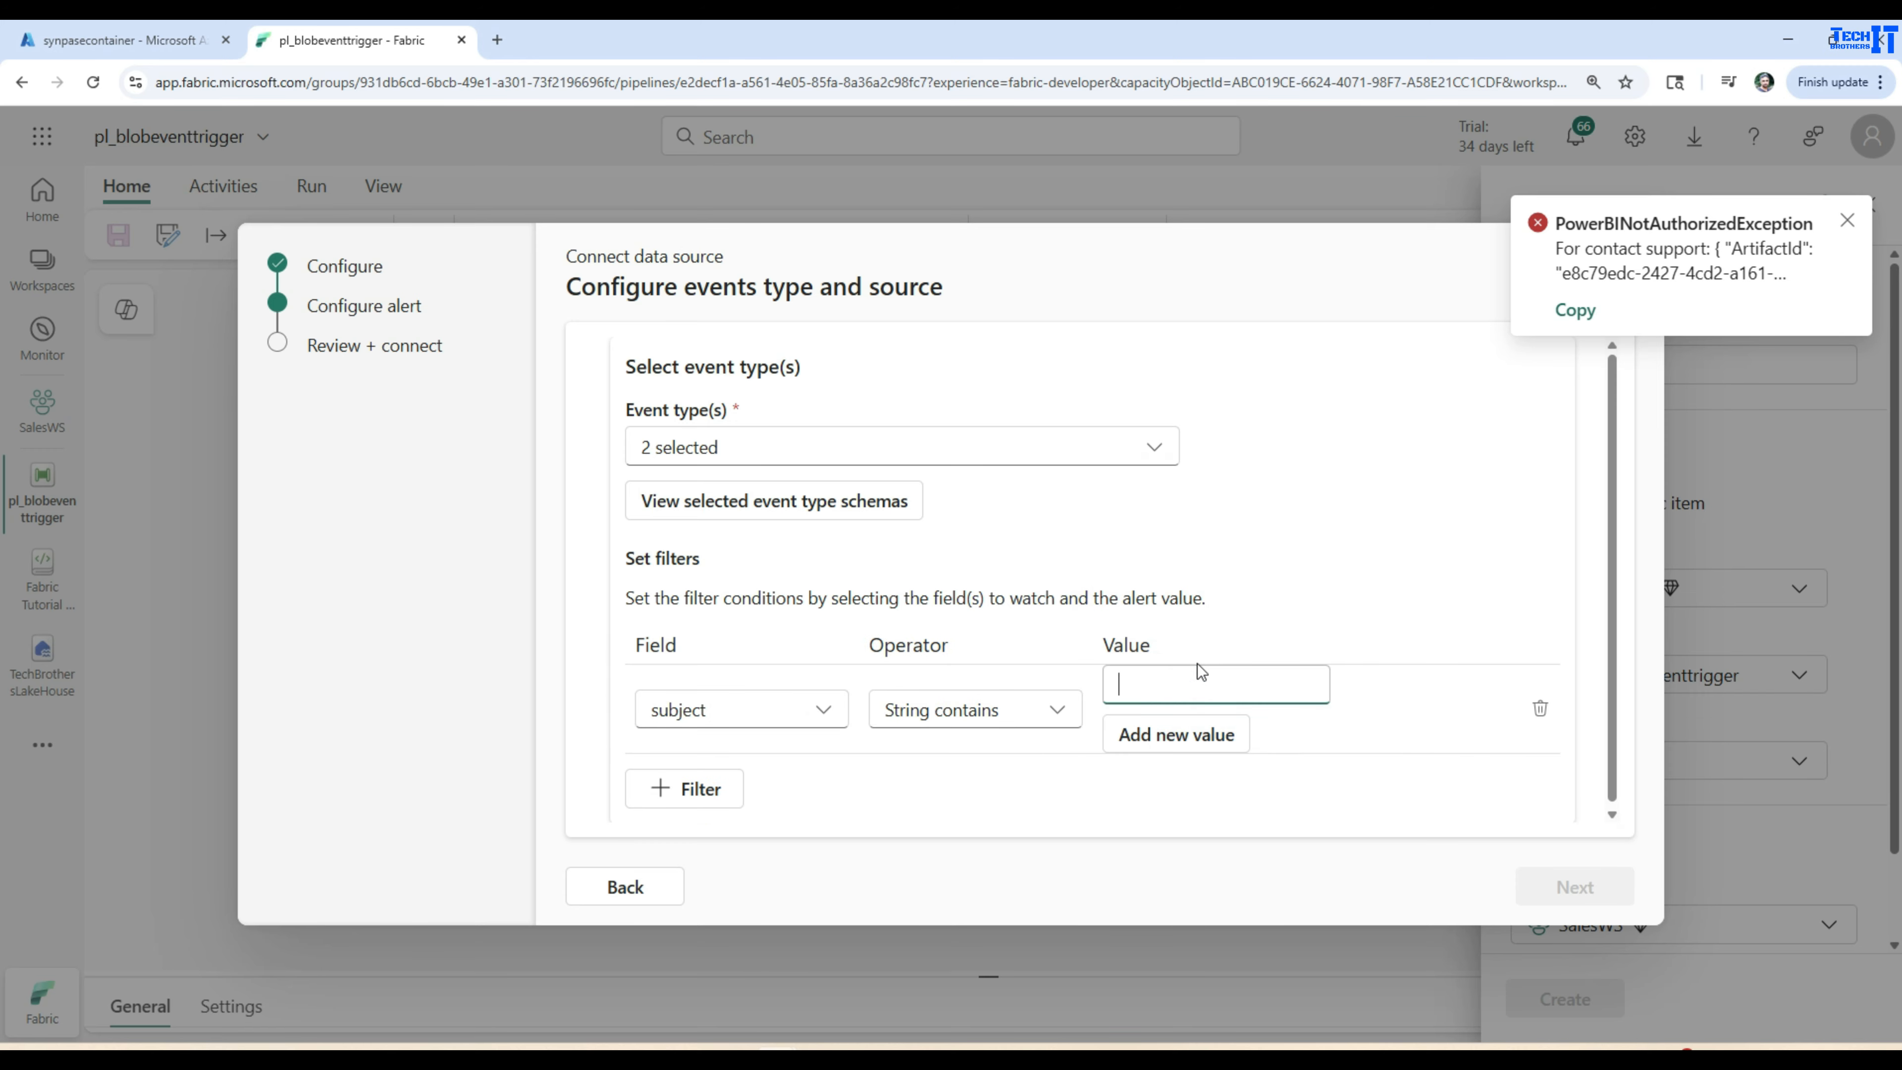
{"action": "left_click", "coordinate": [1181, 685]}
{"action": "type", "text": "custome"}
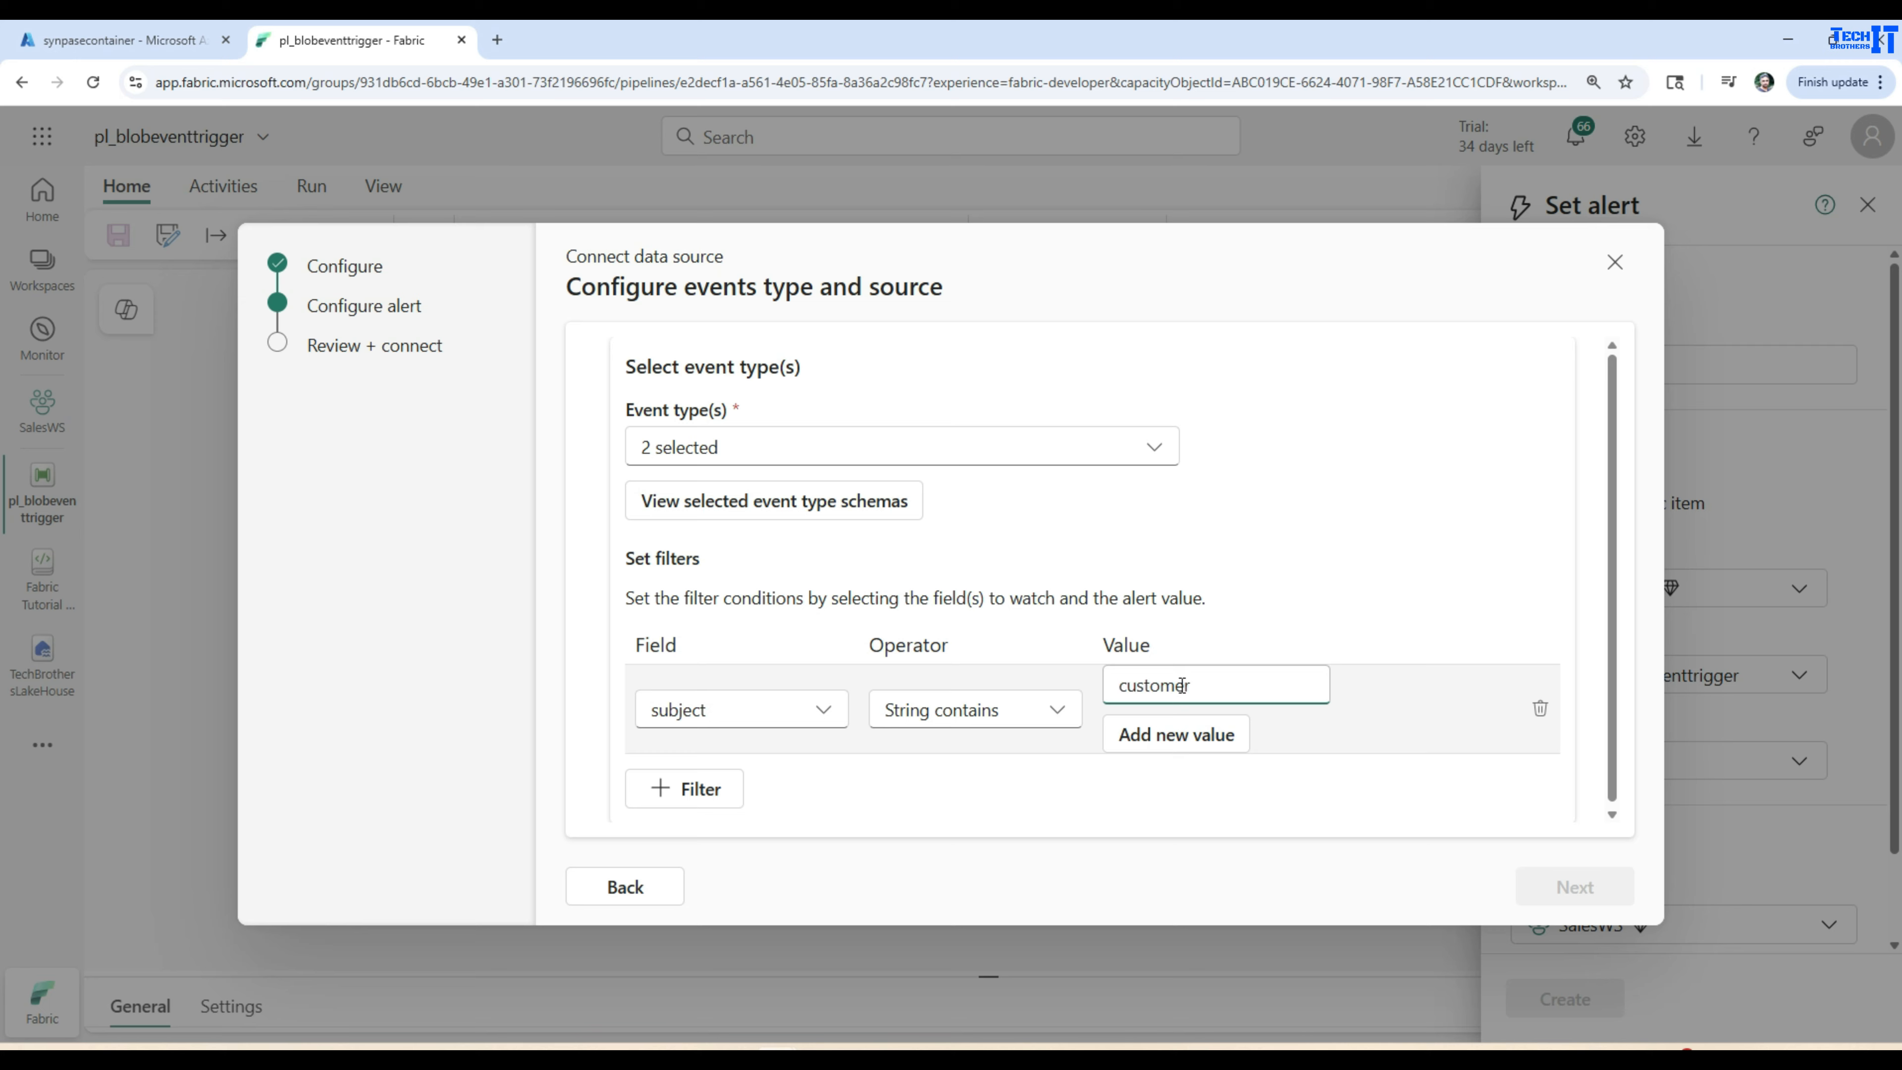
{"action": "type", "text": "r"}
{"action": "left_click_drag", "start_coordinate": [1198, 685], "coordinate": [1094, 692]}
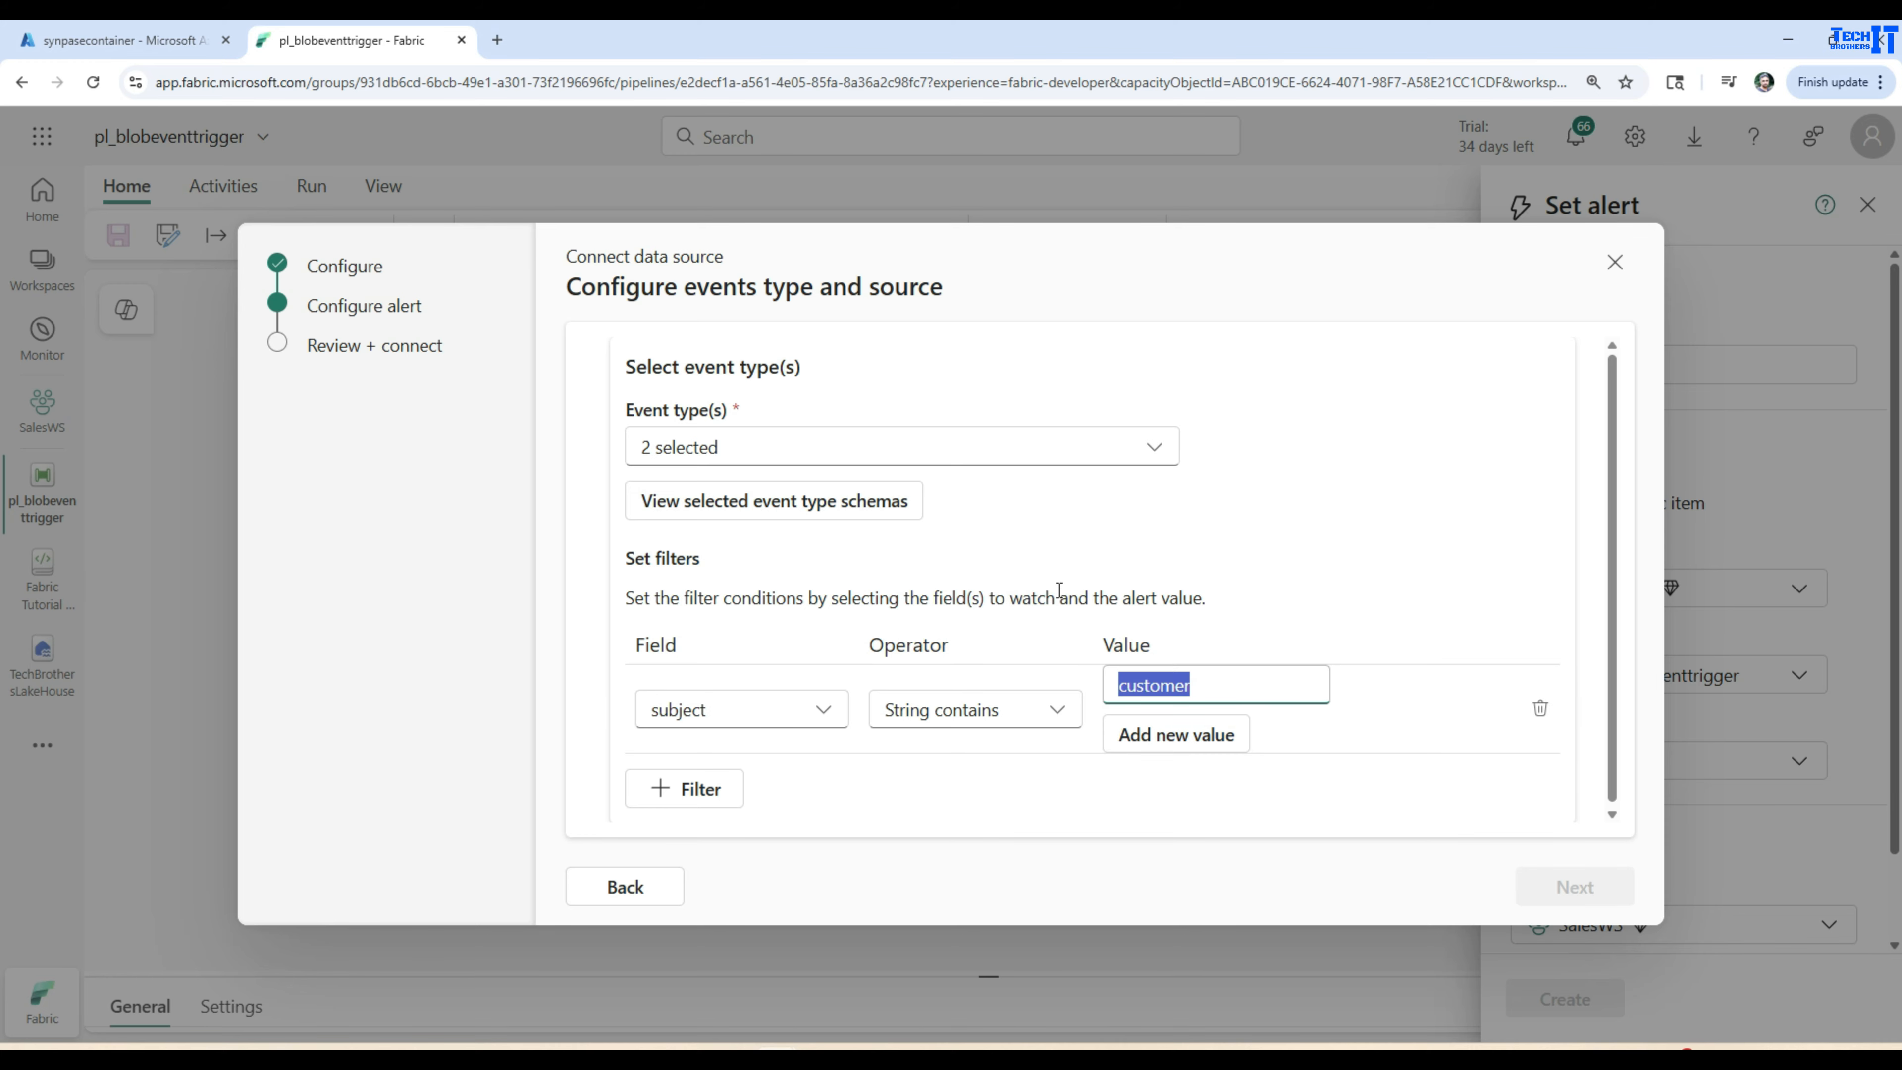
{"action": "left_click", "coordinate": [1280, 573]}
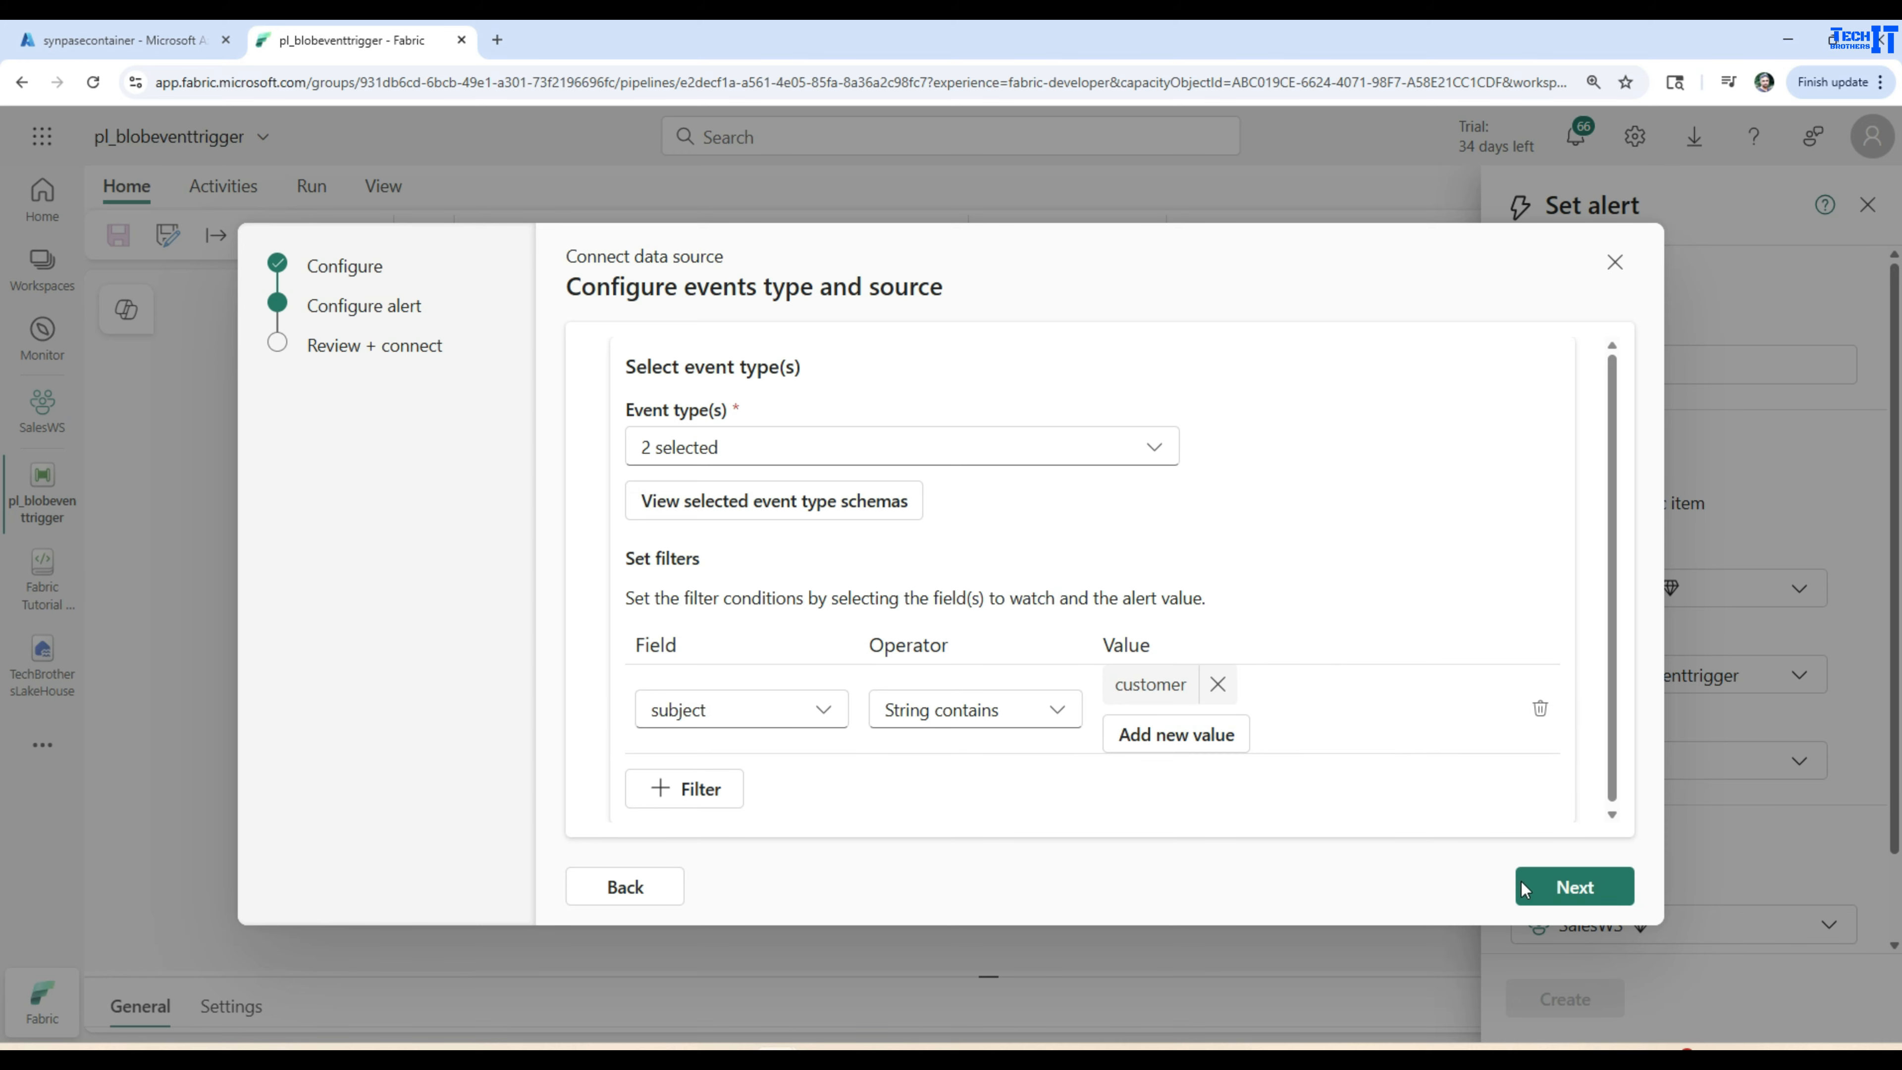
{"action": "left_click", "coordinate": [1523, 889]}
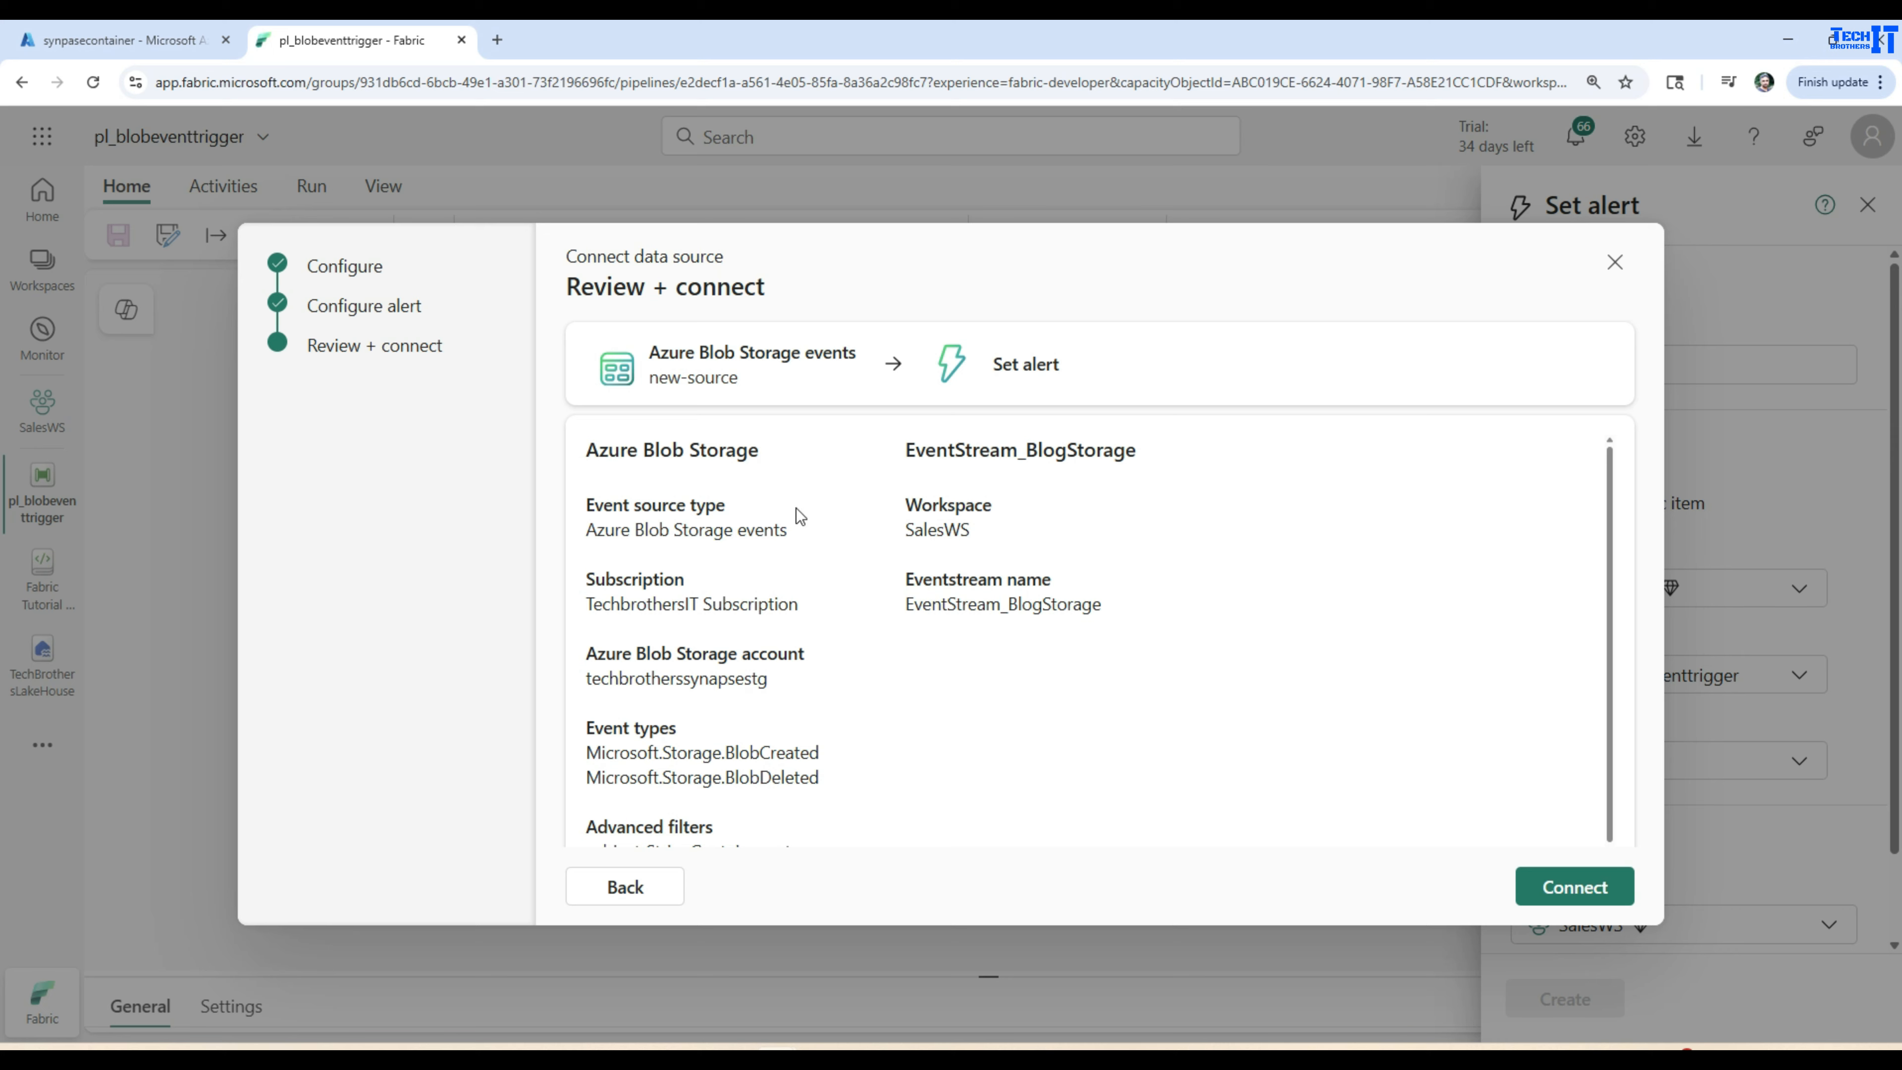
Review the source, workspace, eventstream, event types and filter in the summary, and connect the Azure Blob Storage event source.
{"action": "left_click_drag", "start_coordinate": [587, 494], "coordinate": [803, 546]}
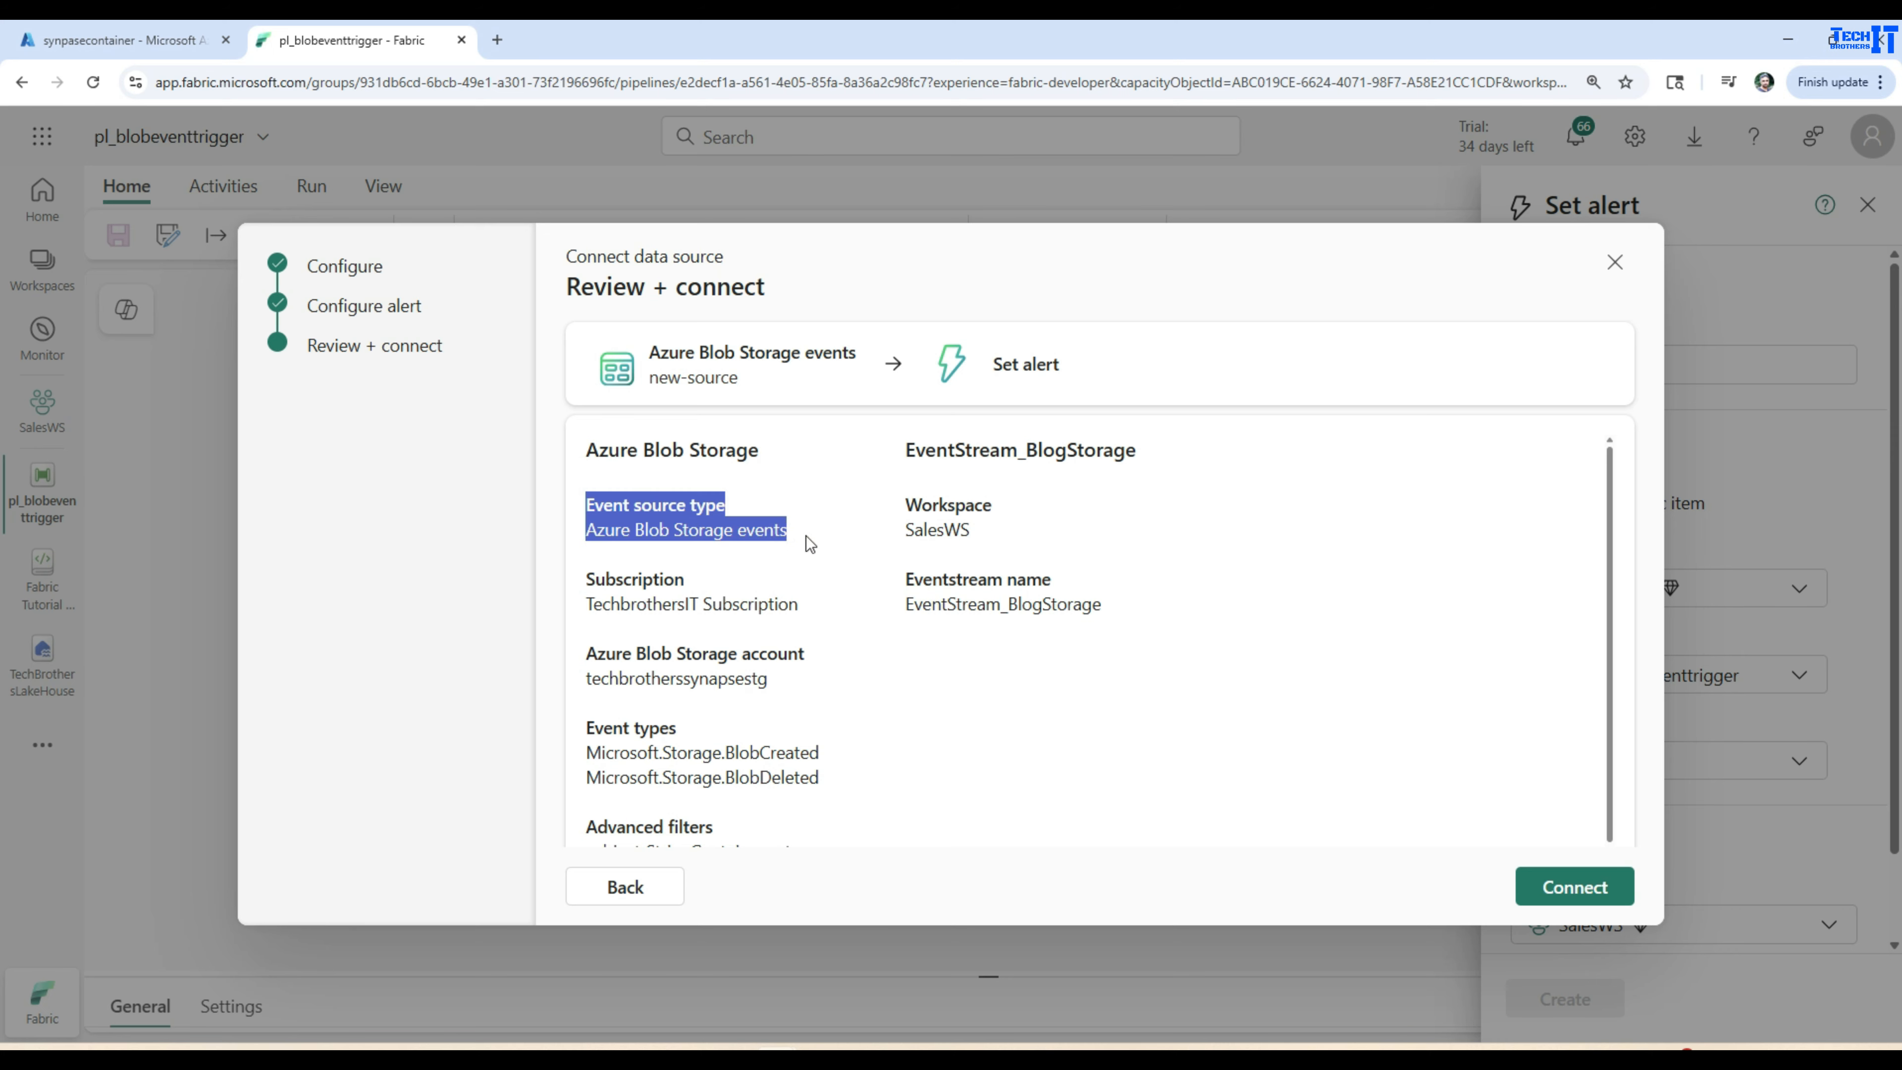
{"action": "left_click_drag", "start_coordinate": [906, 497], "coordinate": [1003, 539]}
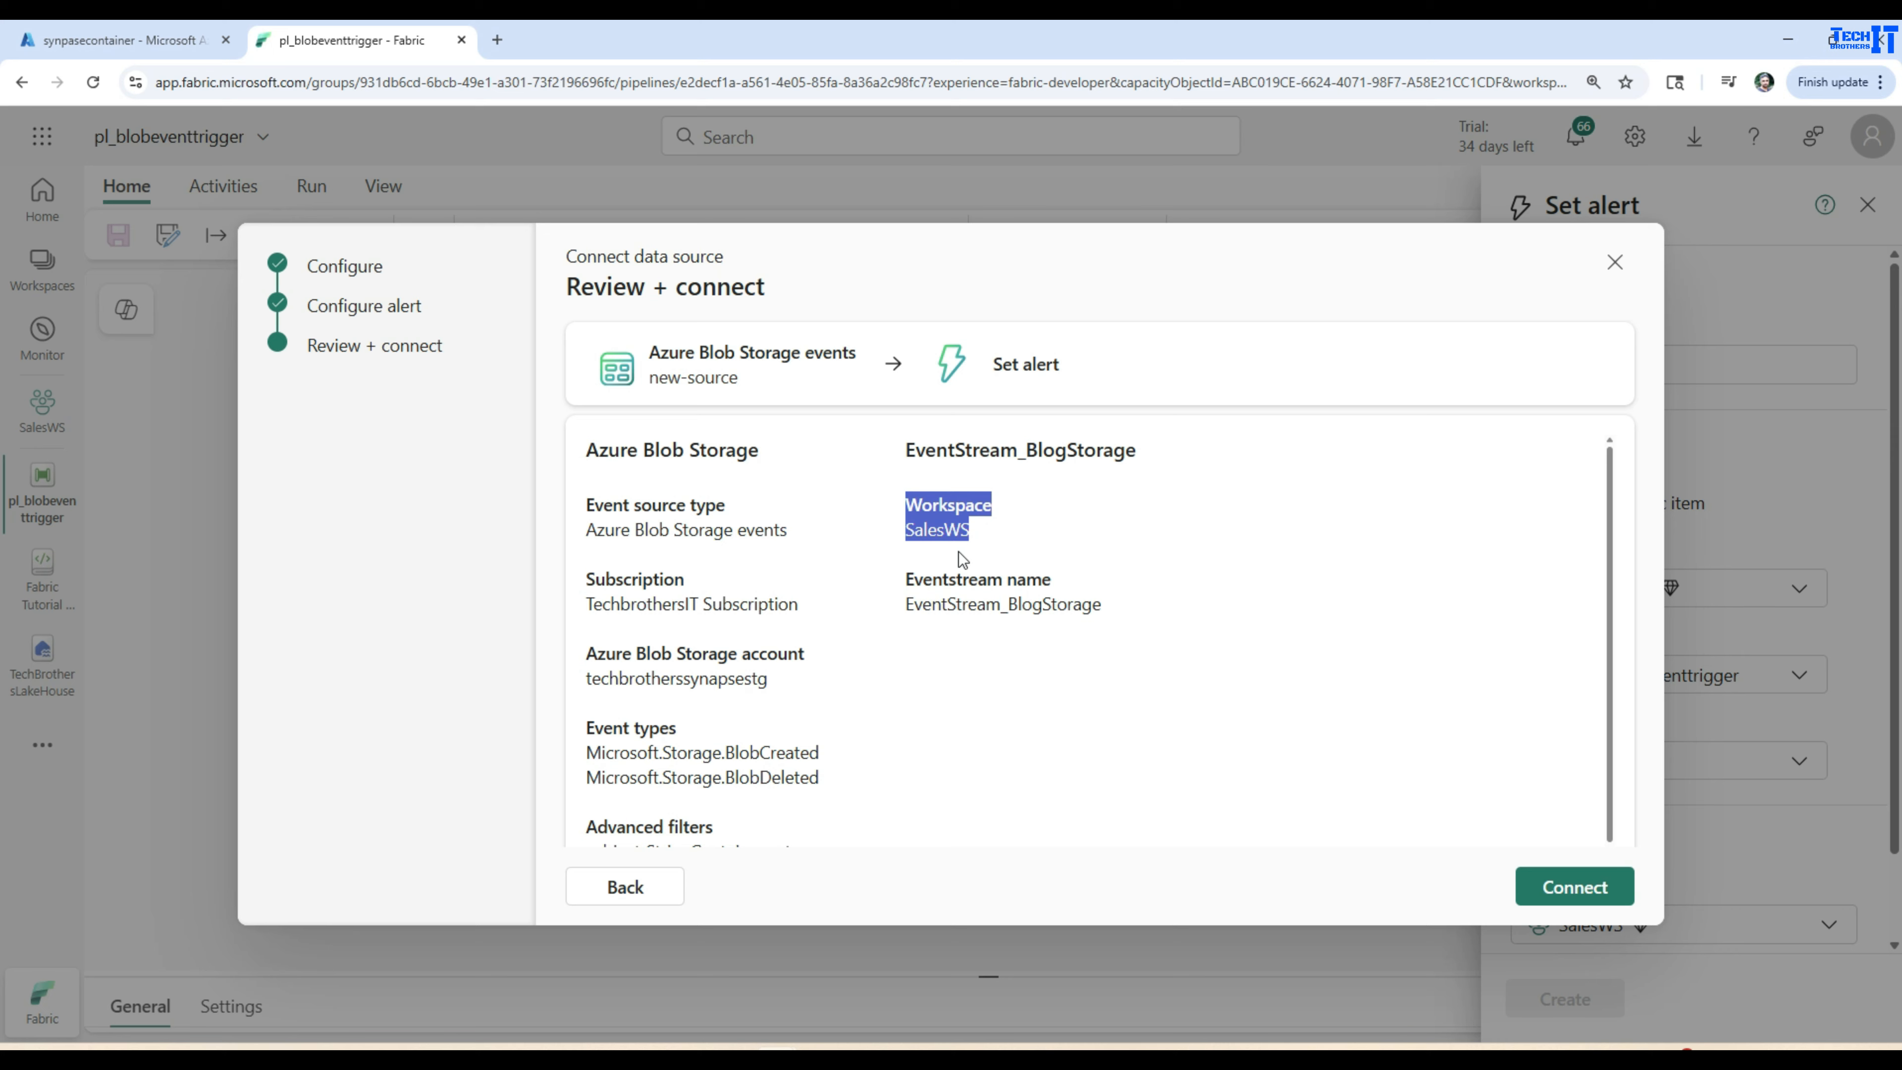
{"action": "left_click_drag", "start_coordinate": [795, 606], "coordinate": [560, 613]}
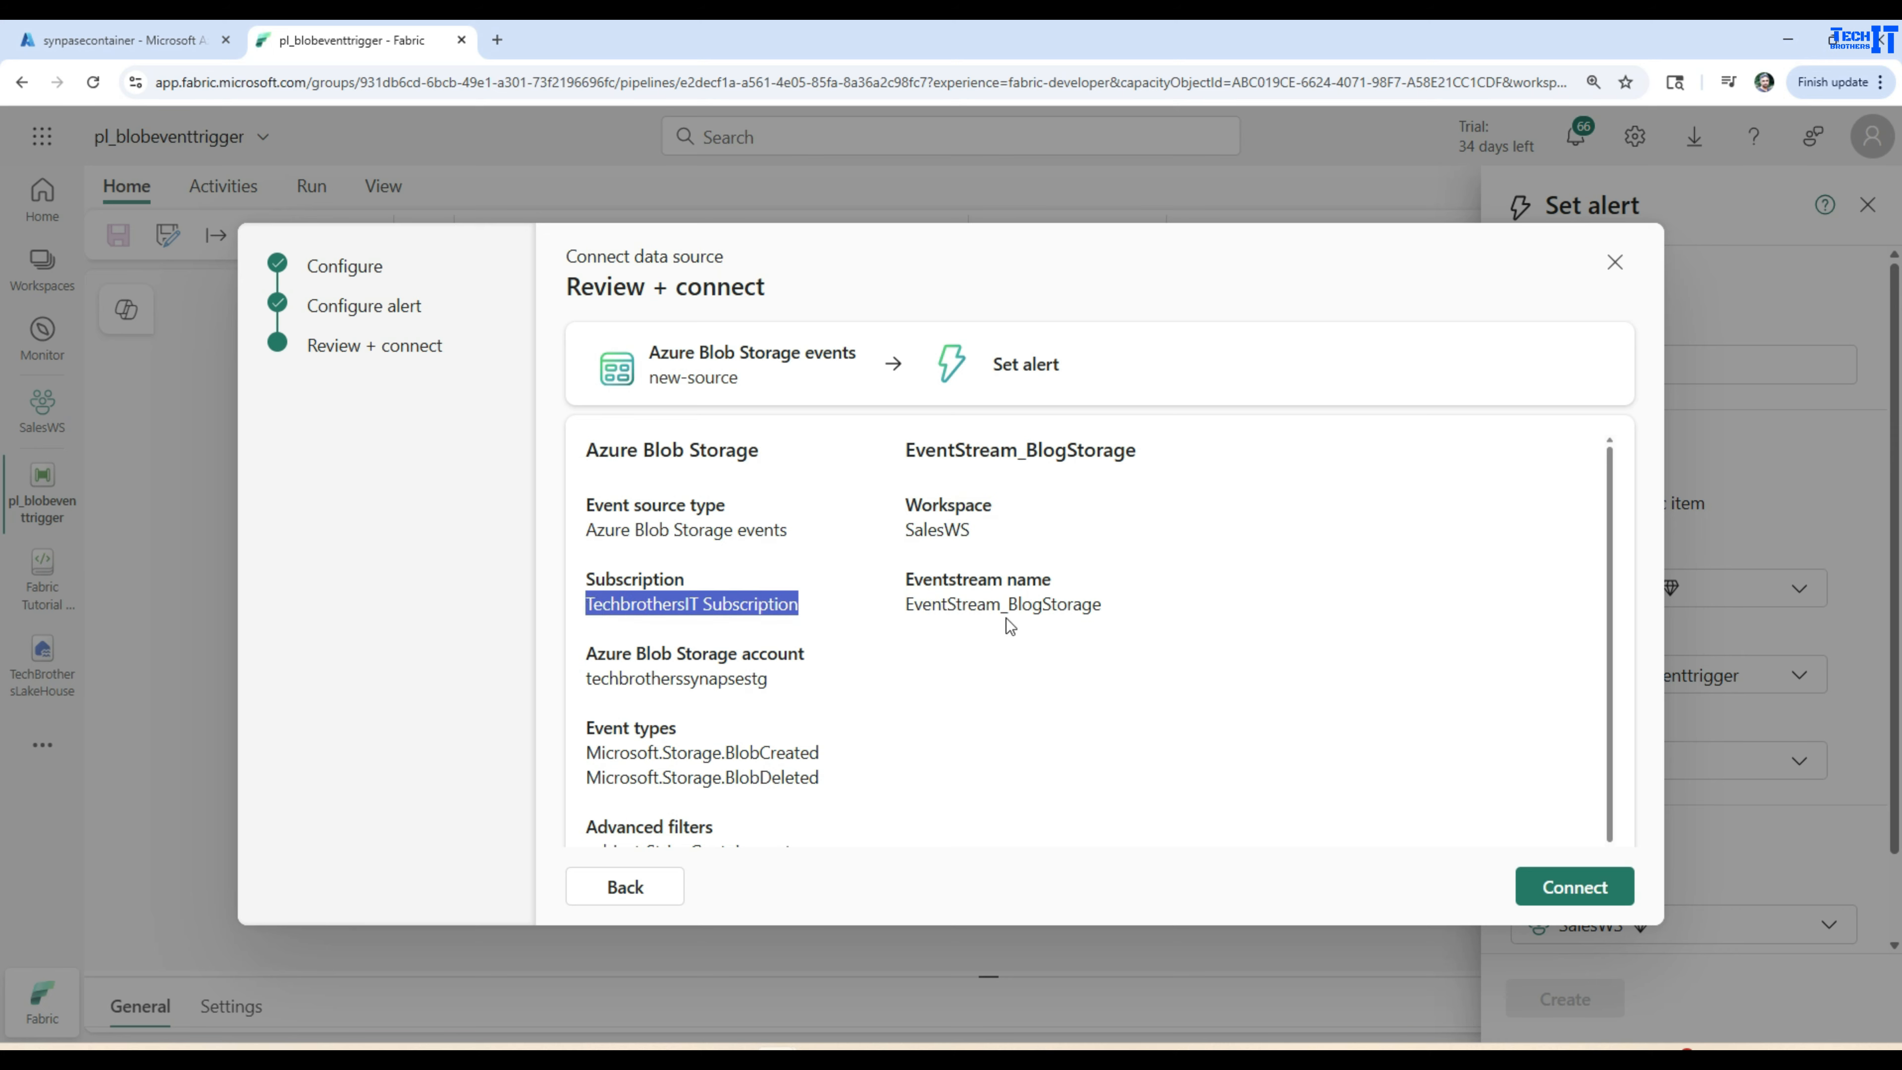
{"action": "left_click", "coordinate": [1126, 611]}
{"action": "left_click_drag", "start_coordinate": [1125, 613], "coordinate": [895, 600]}
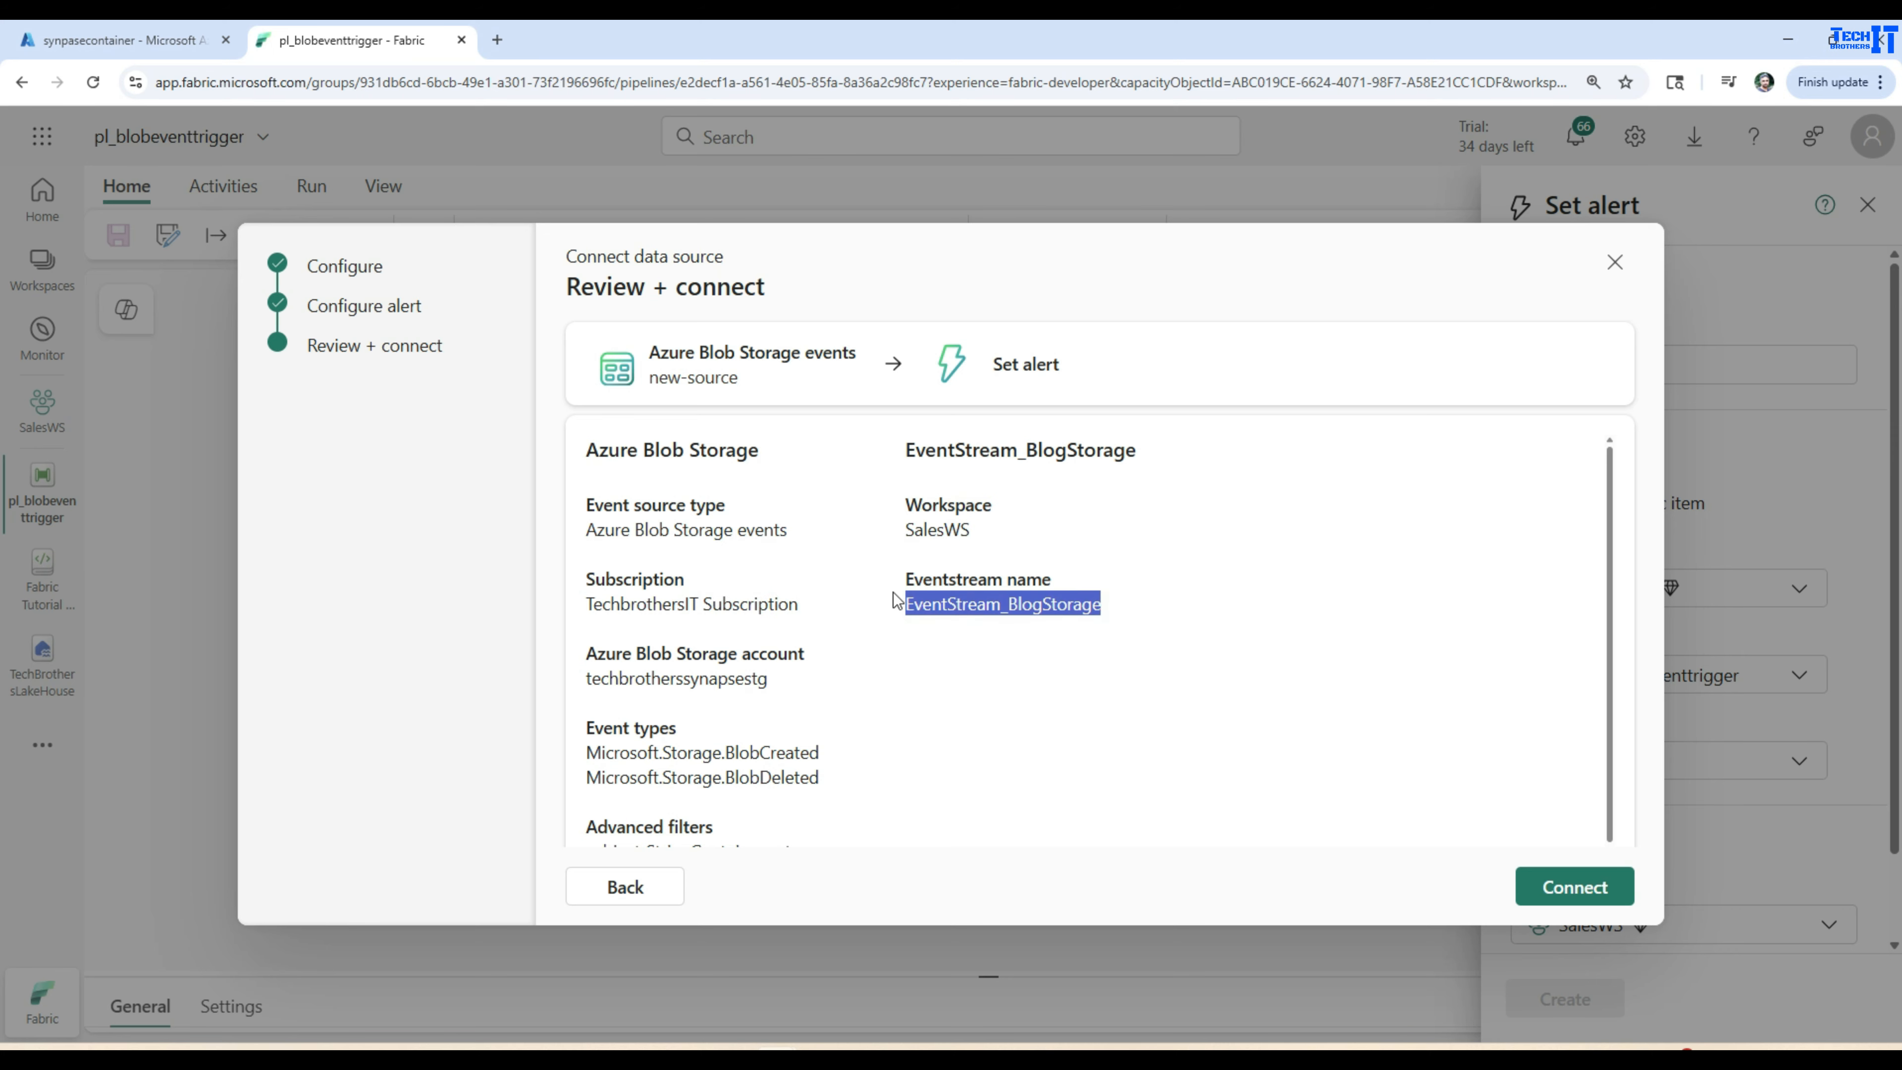
{"action": "scroll", "coordinate": [935, 647], "scroll_direction": "down", "scroll_amount": 1}
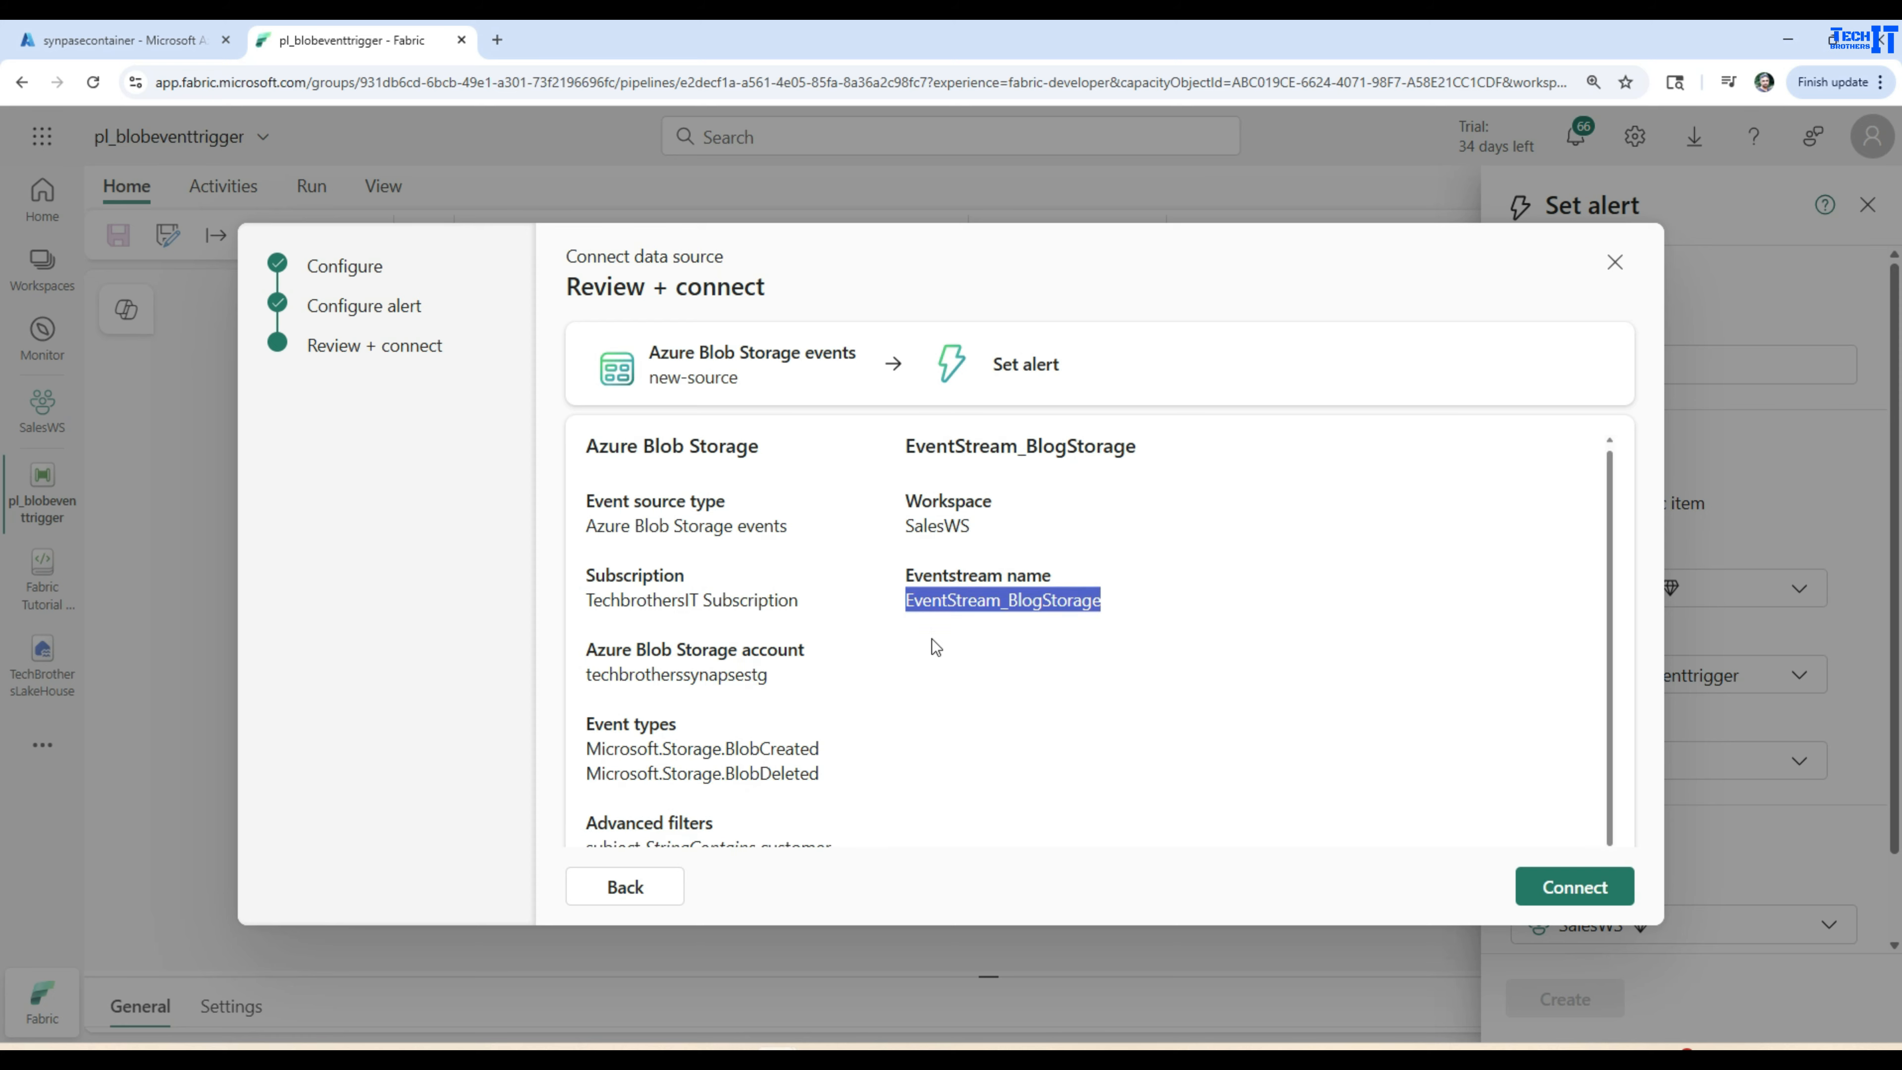
{"action": "left_click_drag", "start_coordinate": [587, 680], "coordinate": [812, 704]}
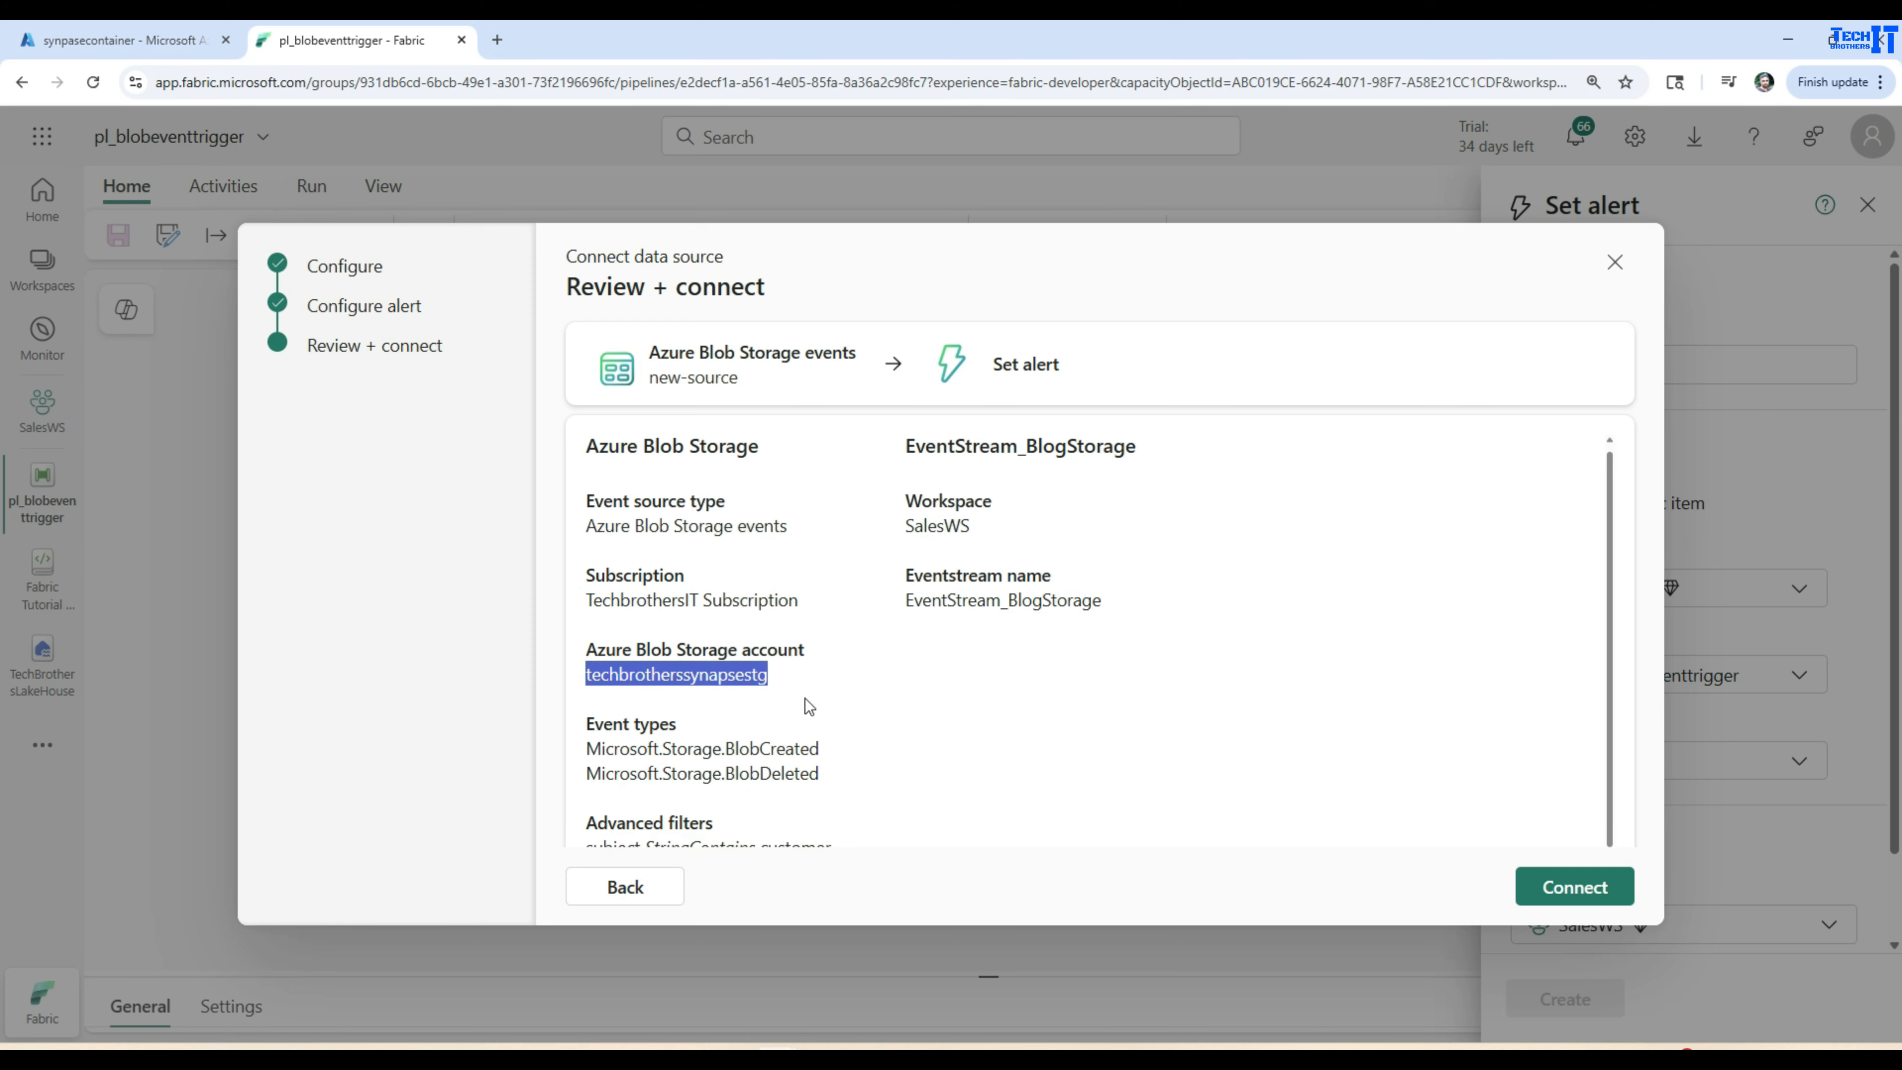
{"action": "left_click_drag", "start_coordinate": [831, 787], "coordinate": [581, 756]}
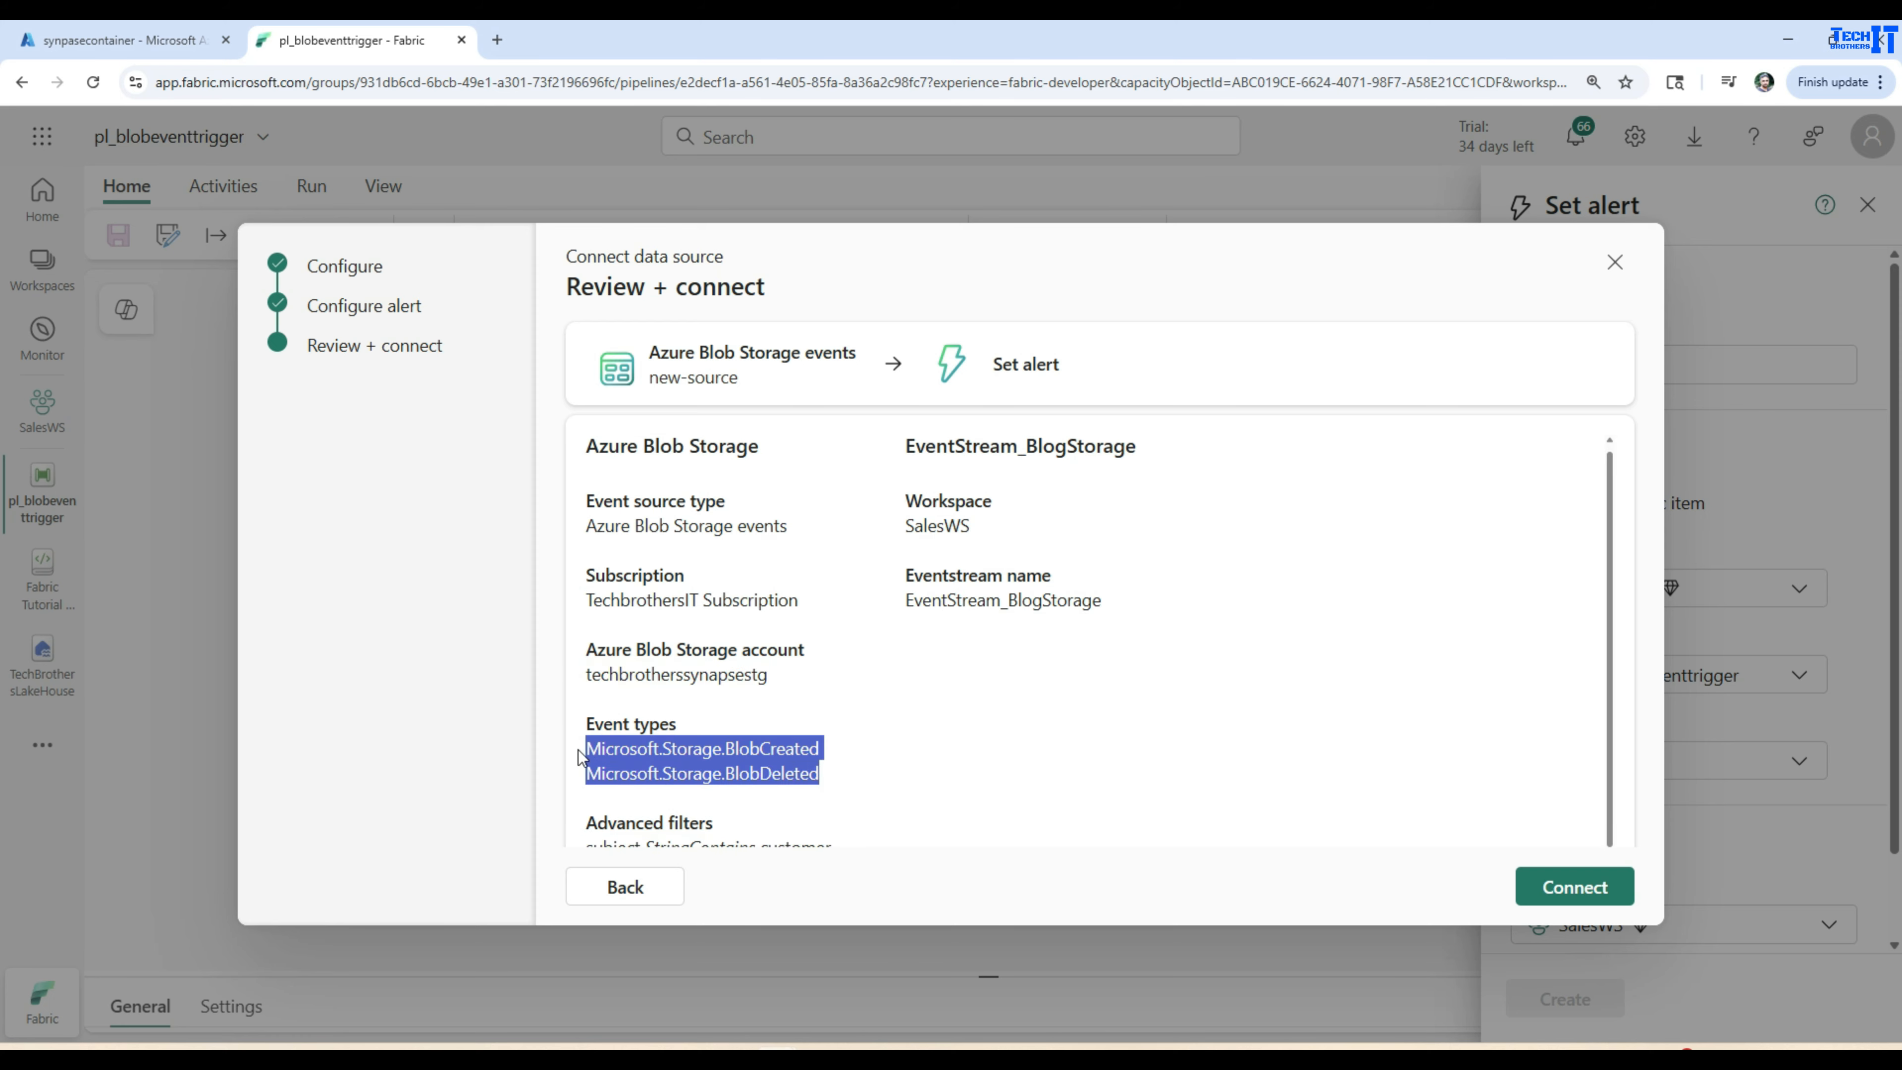
{"action": "scroll", "coordinate": [795, 711], "scroll_direction": "down", "scroll_amount": 1}
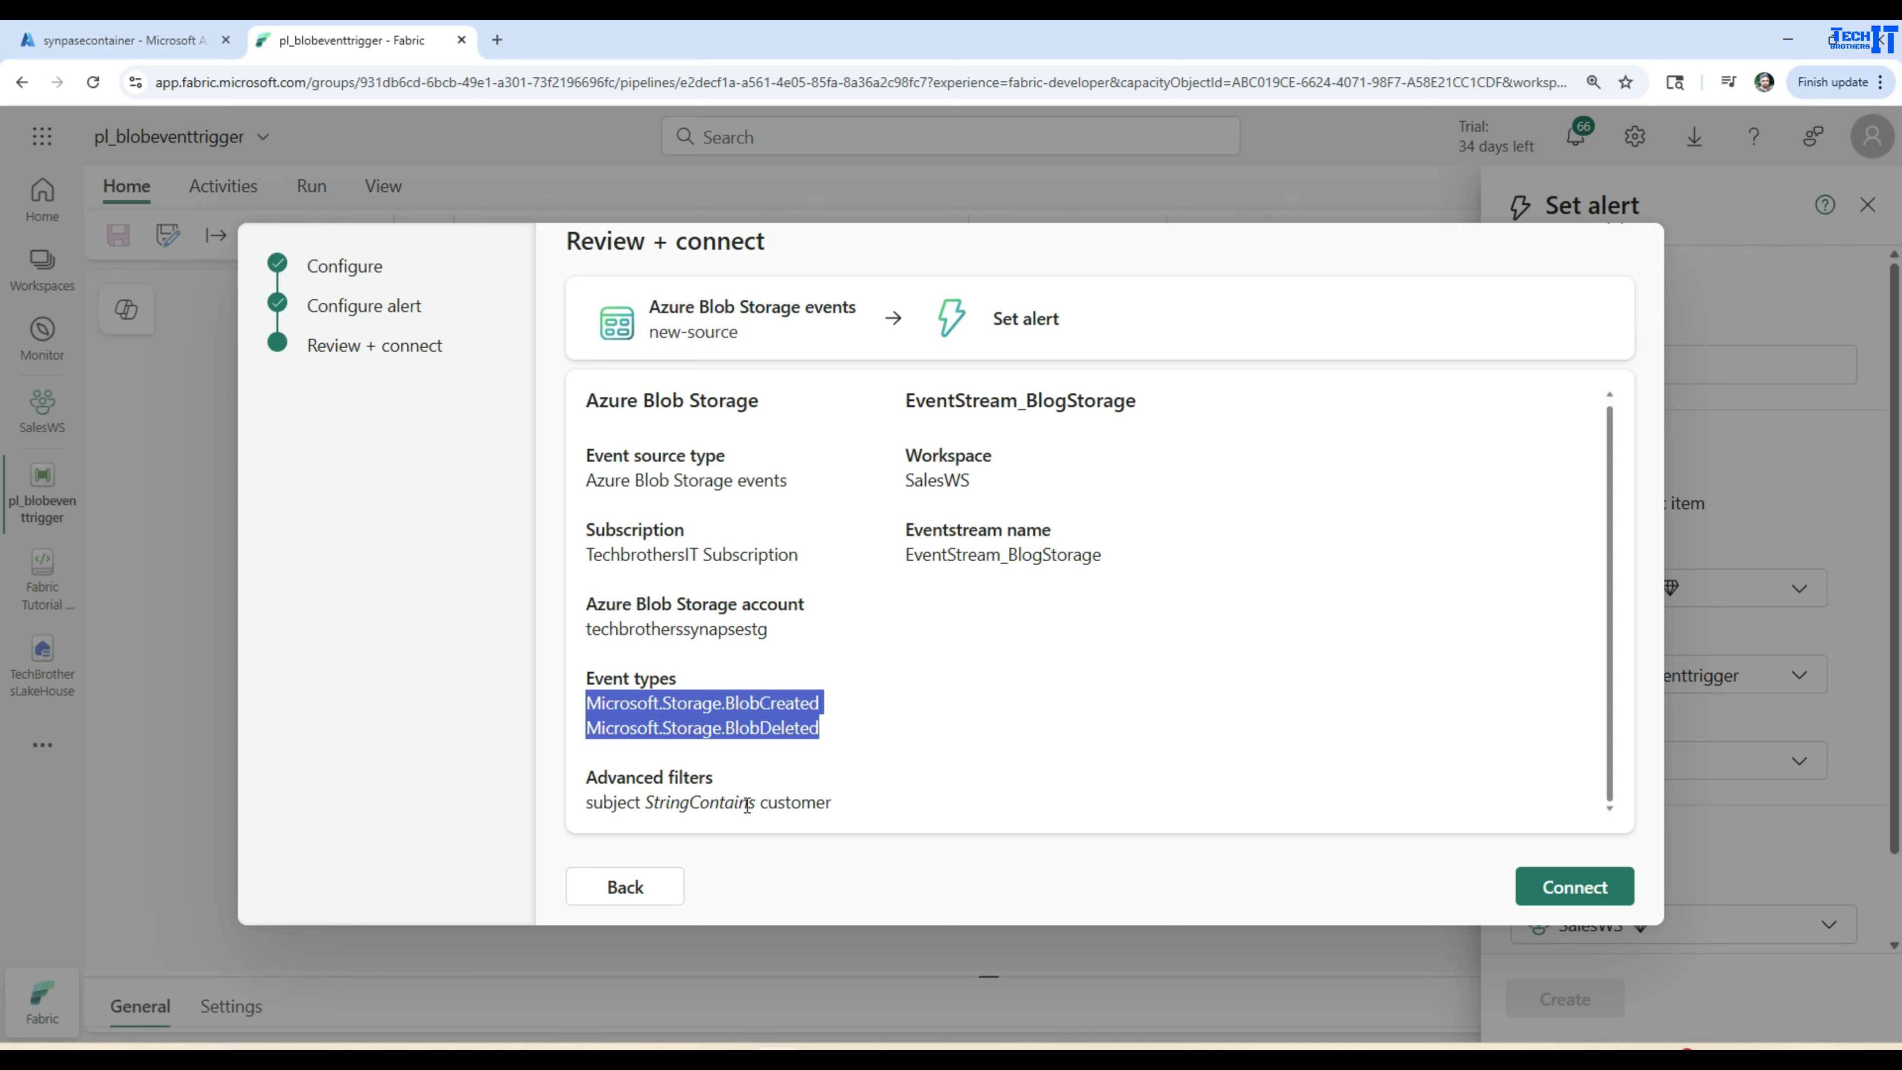
{"action": "left_click_drag", "start_coordinate": [757, 803], "coordinate": [648, 801]}
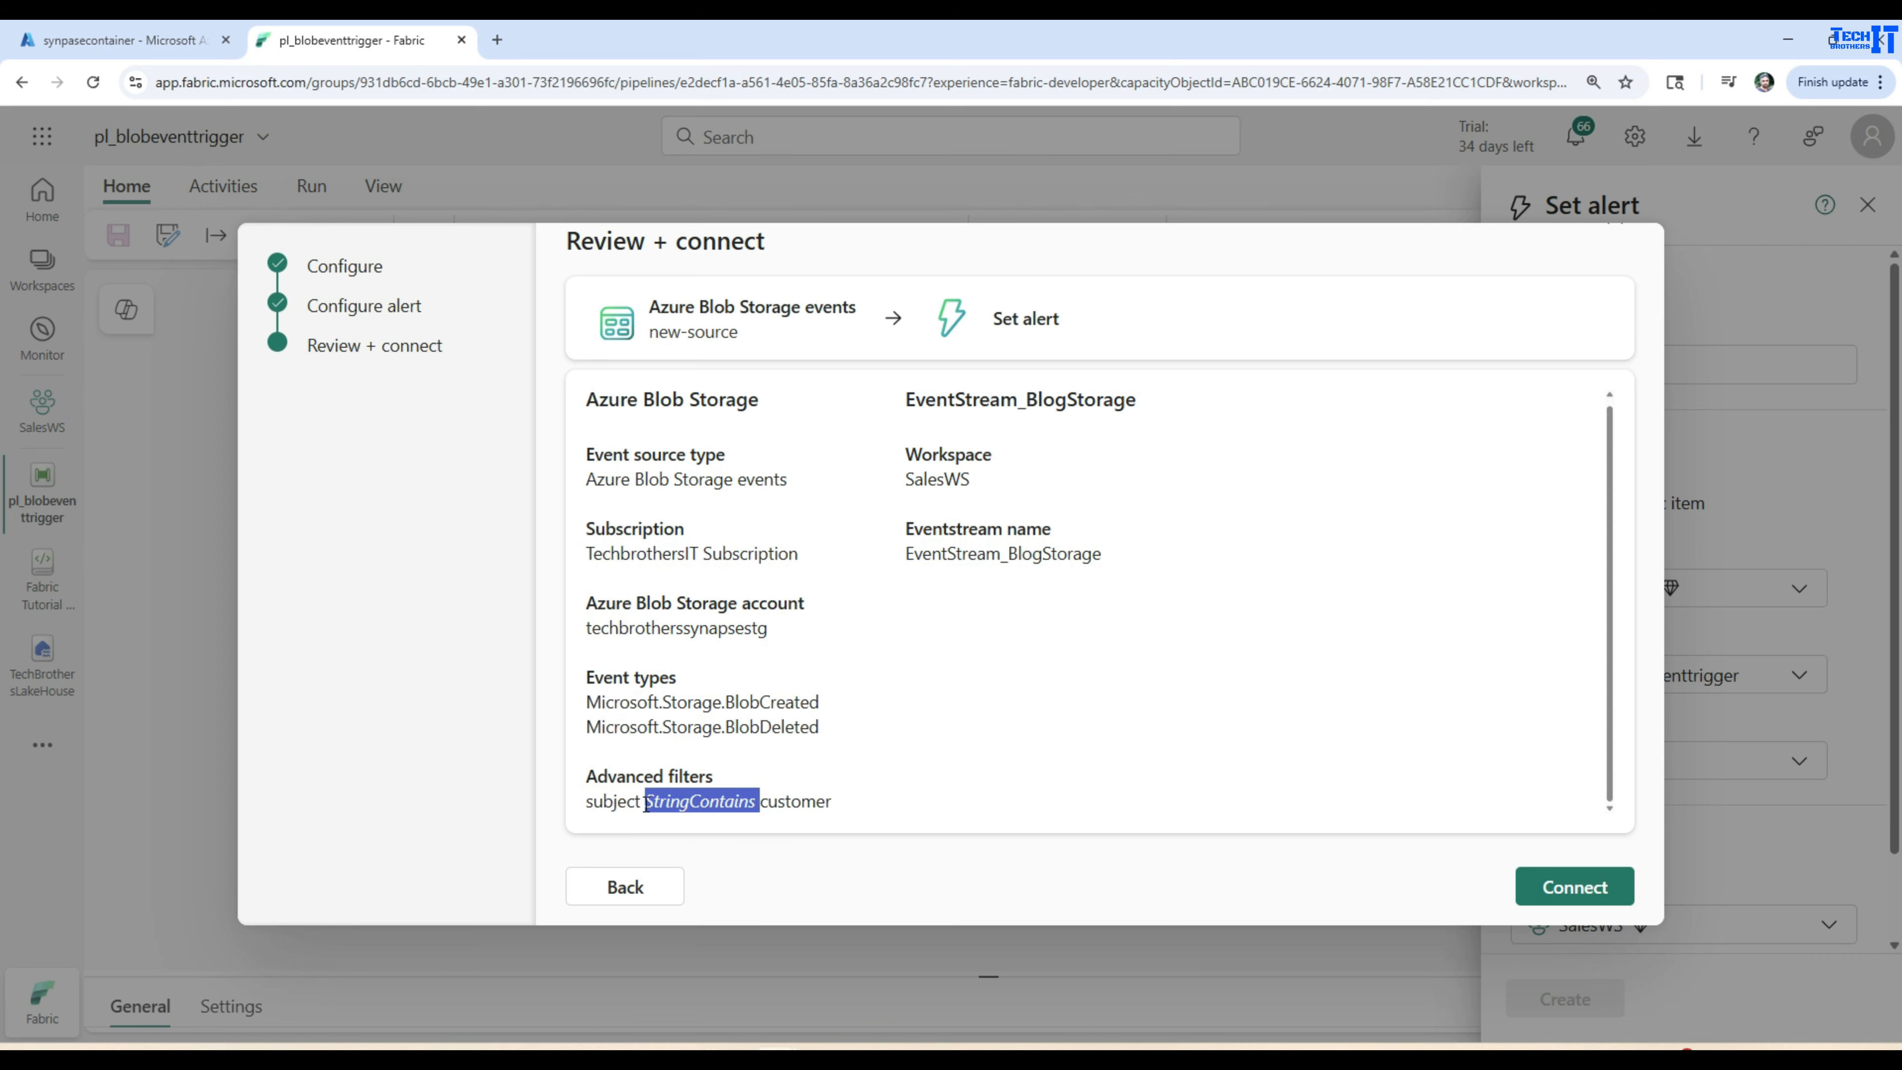
{"action": "double_click", "coordinate": [801, 802]}
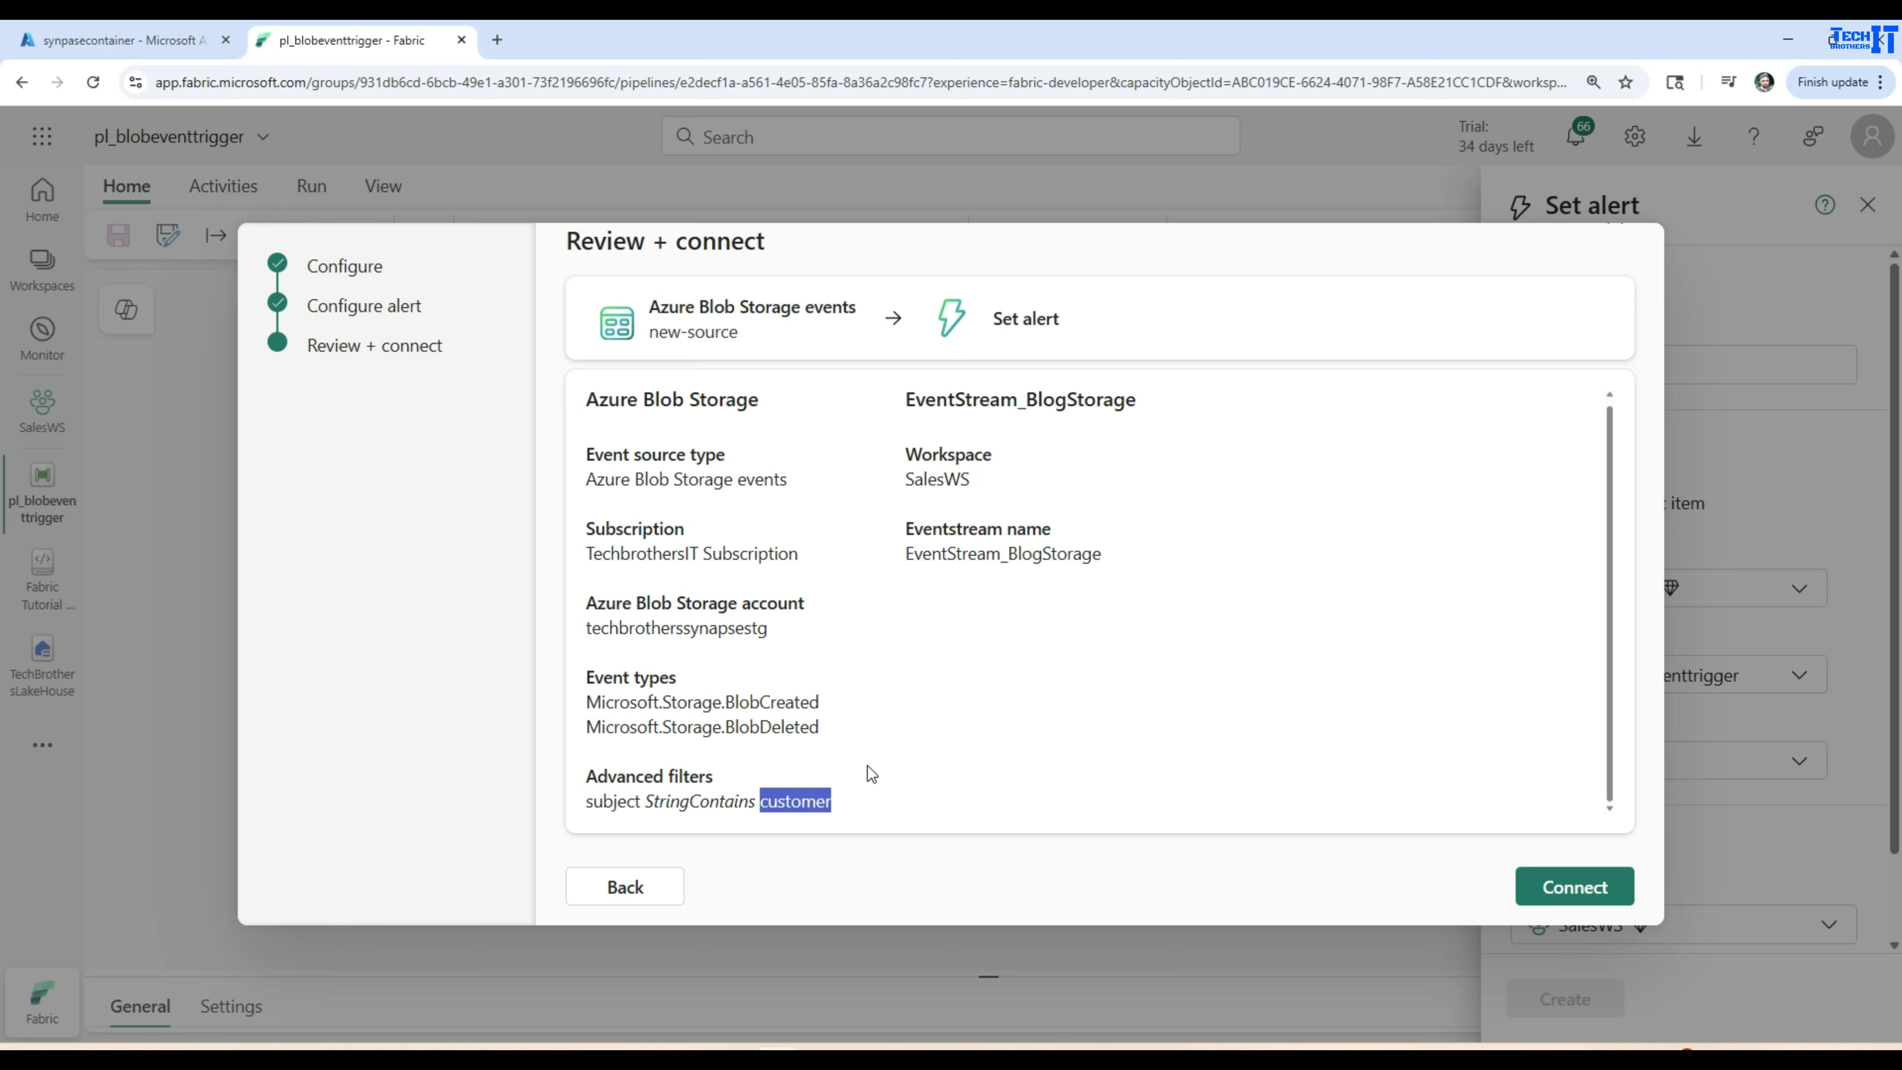
{"action": "left_click", "coordinate": [942, 756]}
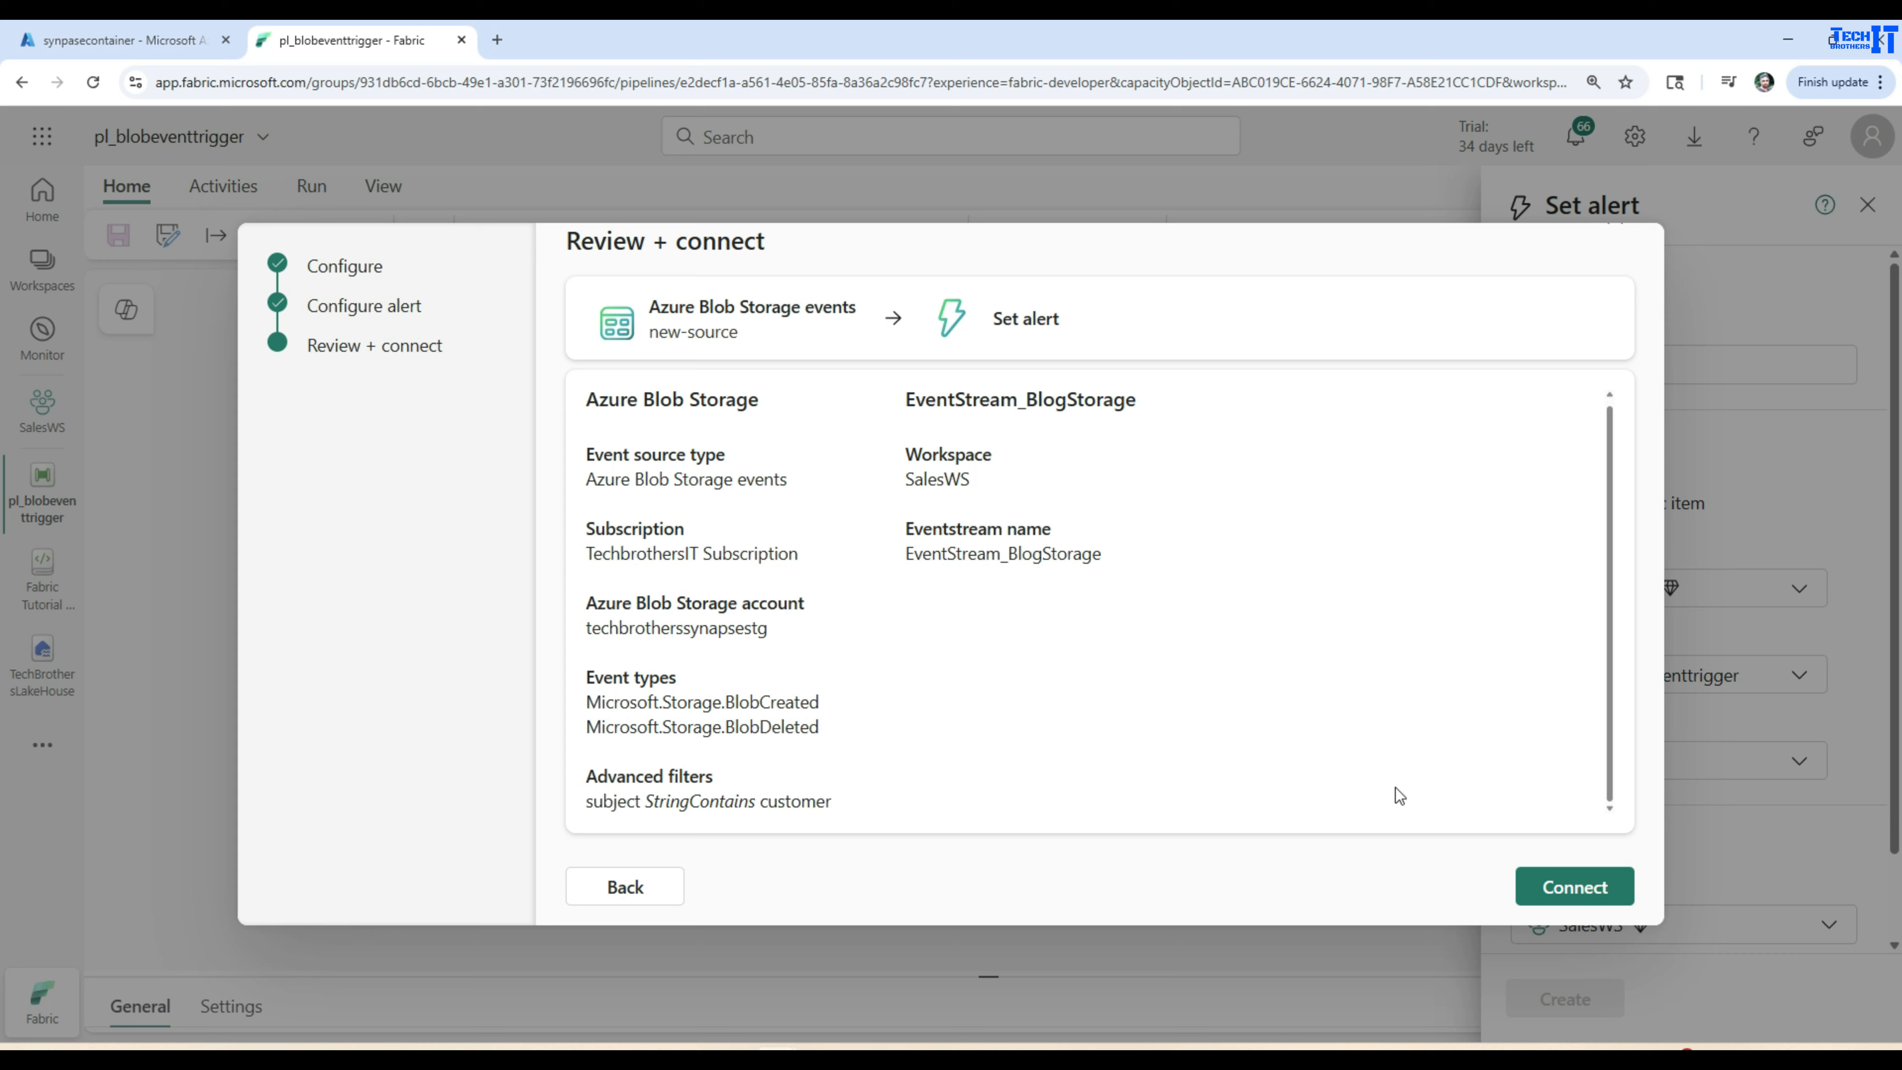
{"action": "left_click", "coordinate": [1602, 888]}
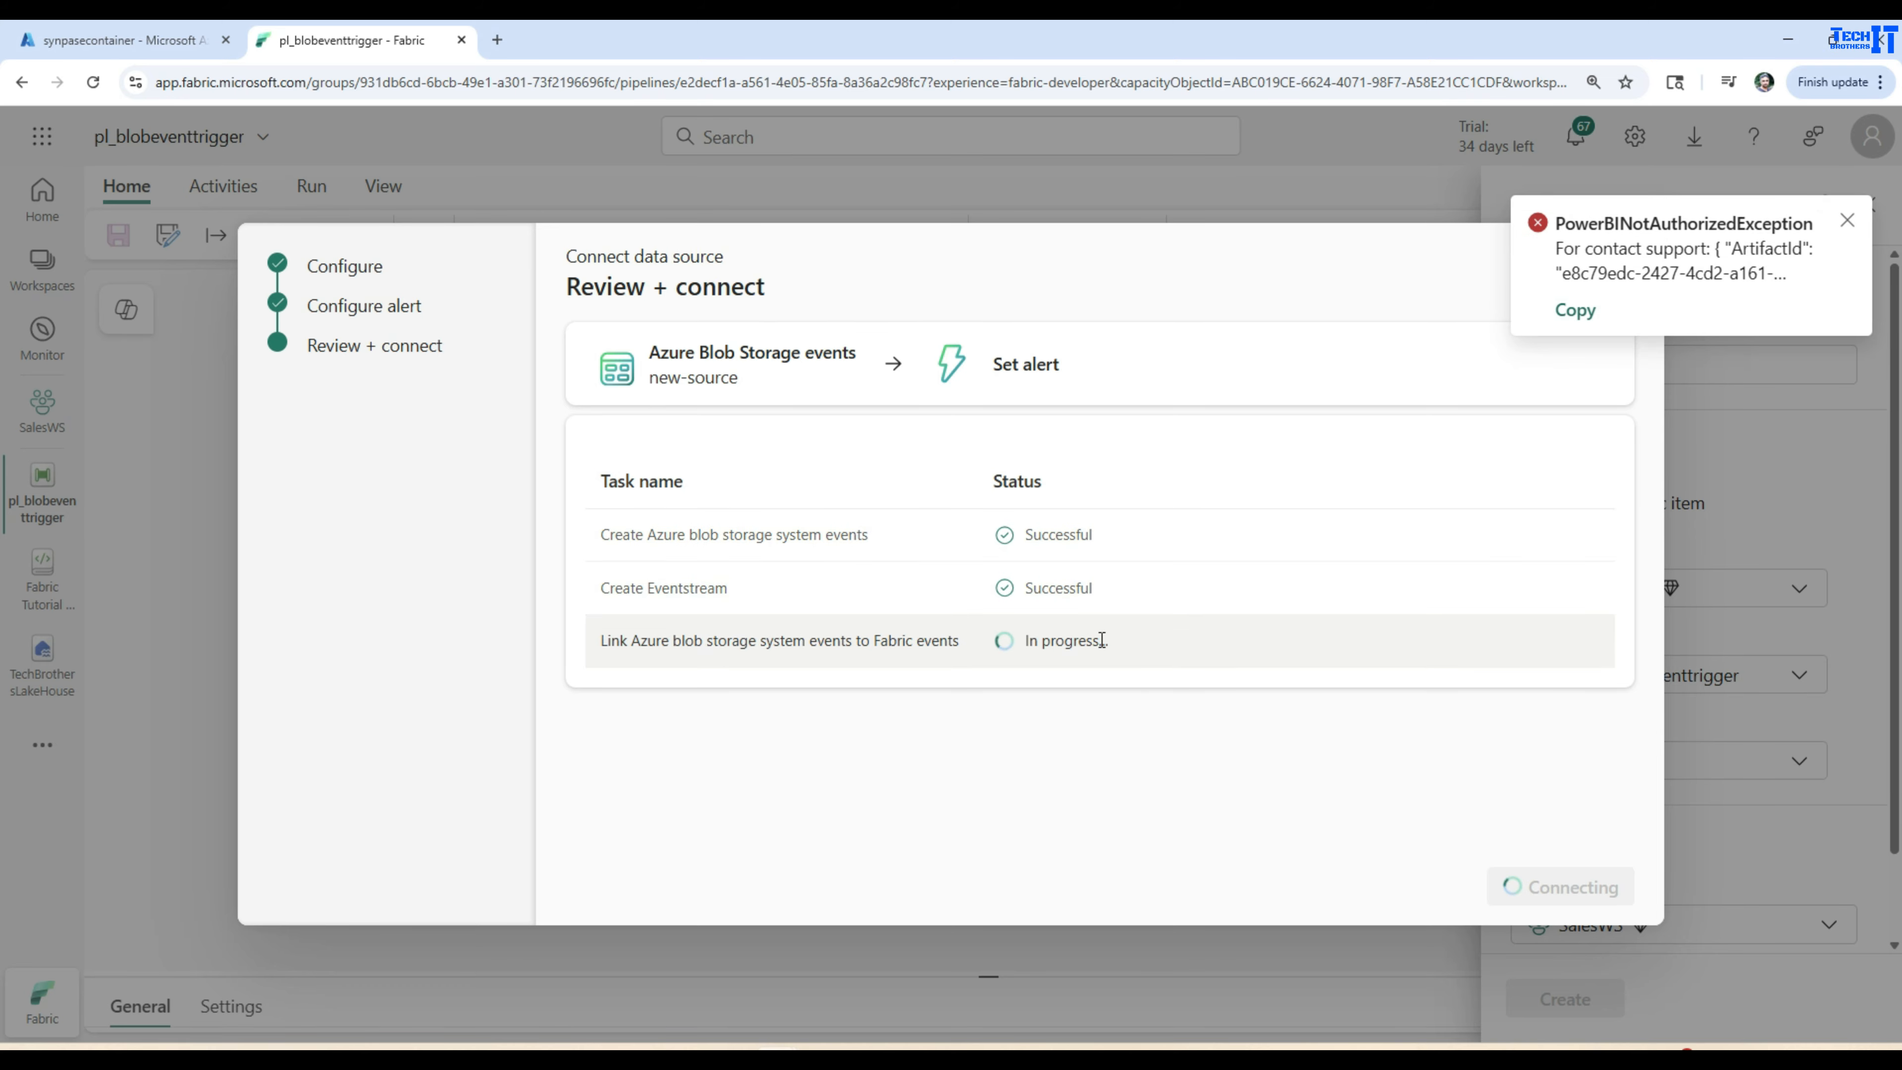
Save the connected event source and create the alert in a new activator item named MyBlogTrigger in the SalesWS workspace.
{"action": "left_click", "coordinate": [1847, 221]}
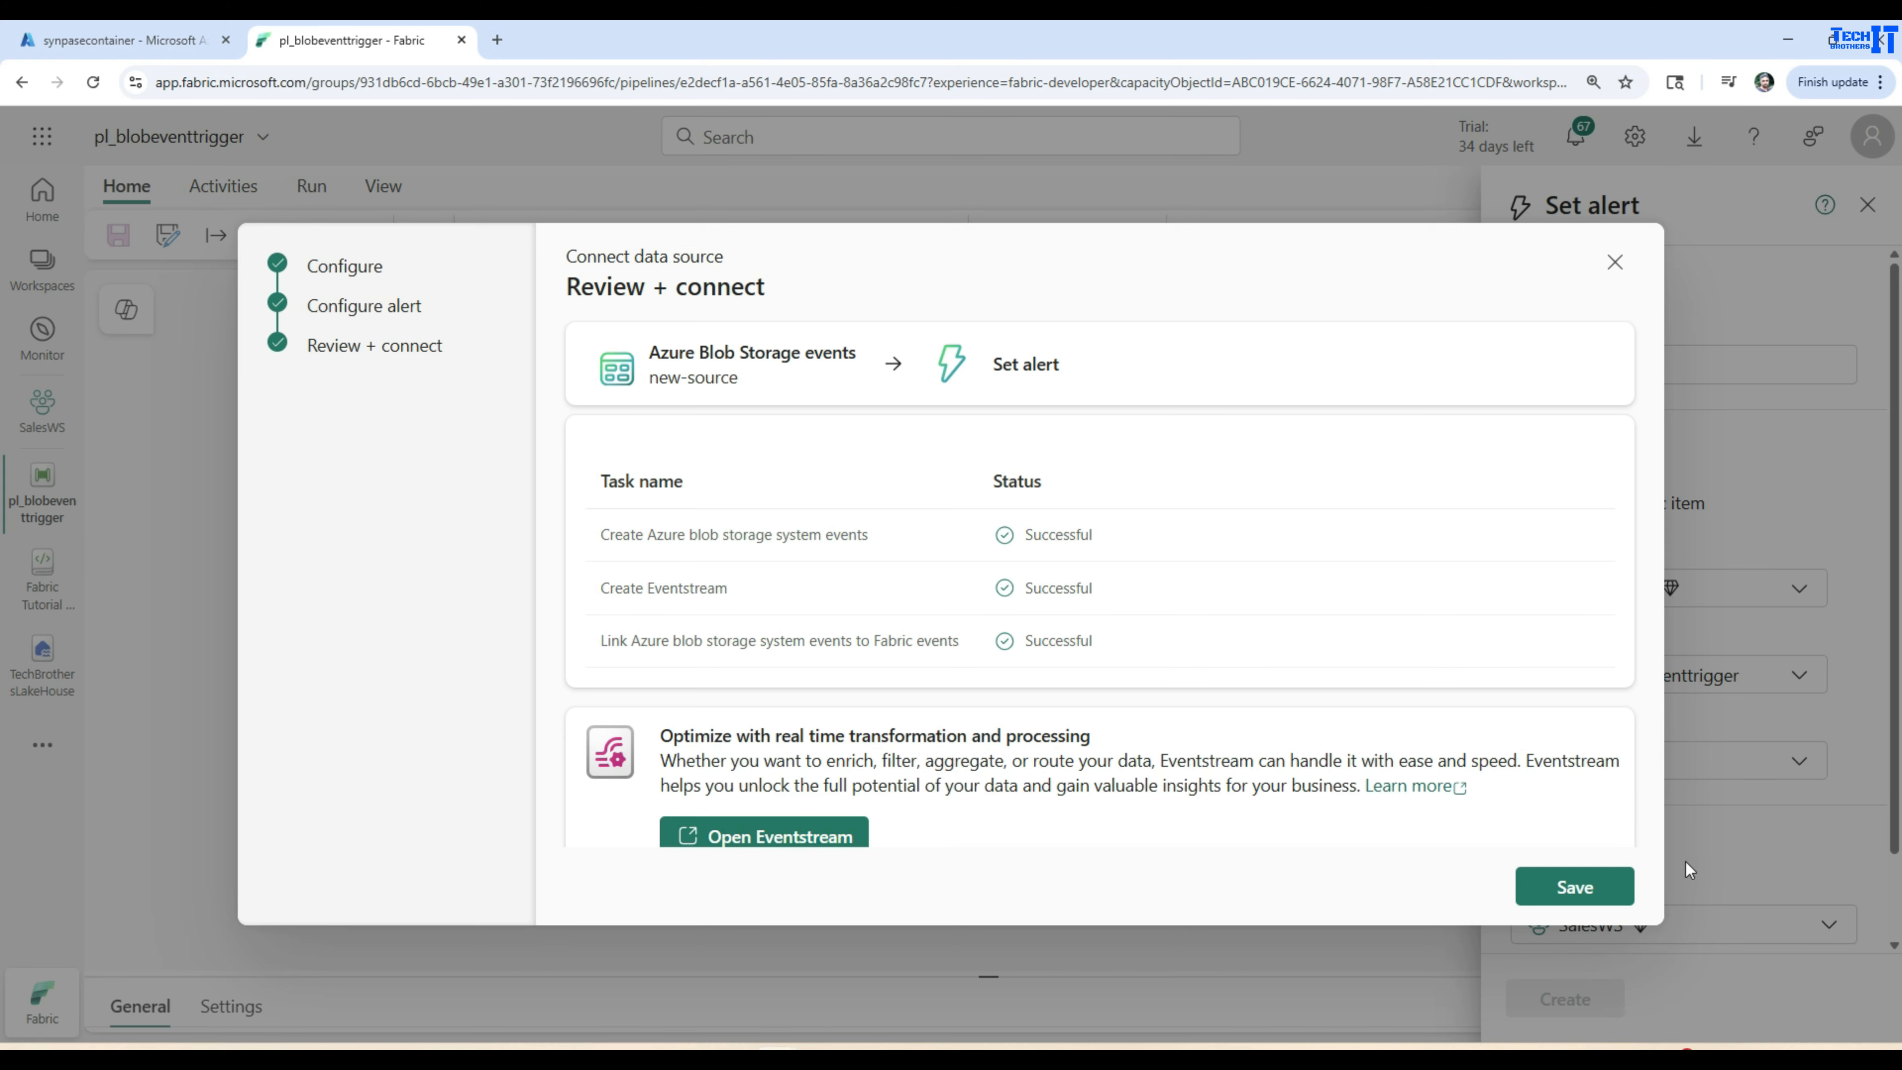
{"action": "left_click", "coordinate": [1613, 893]}
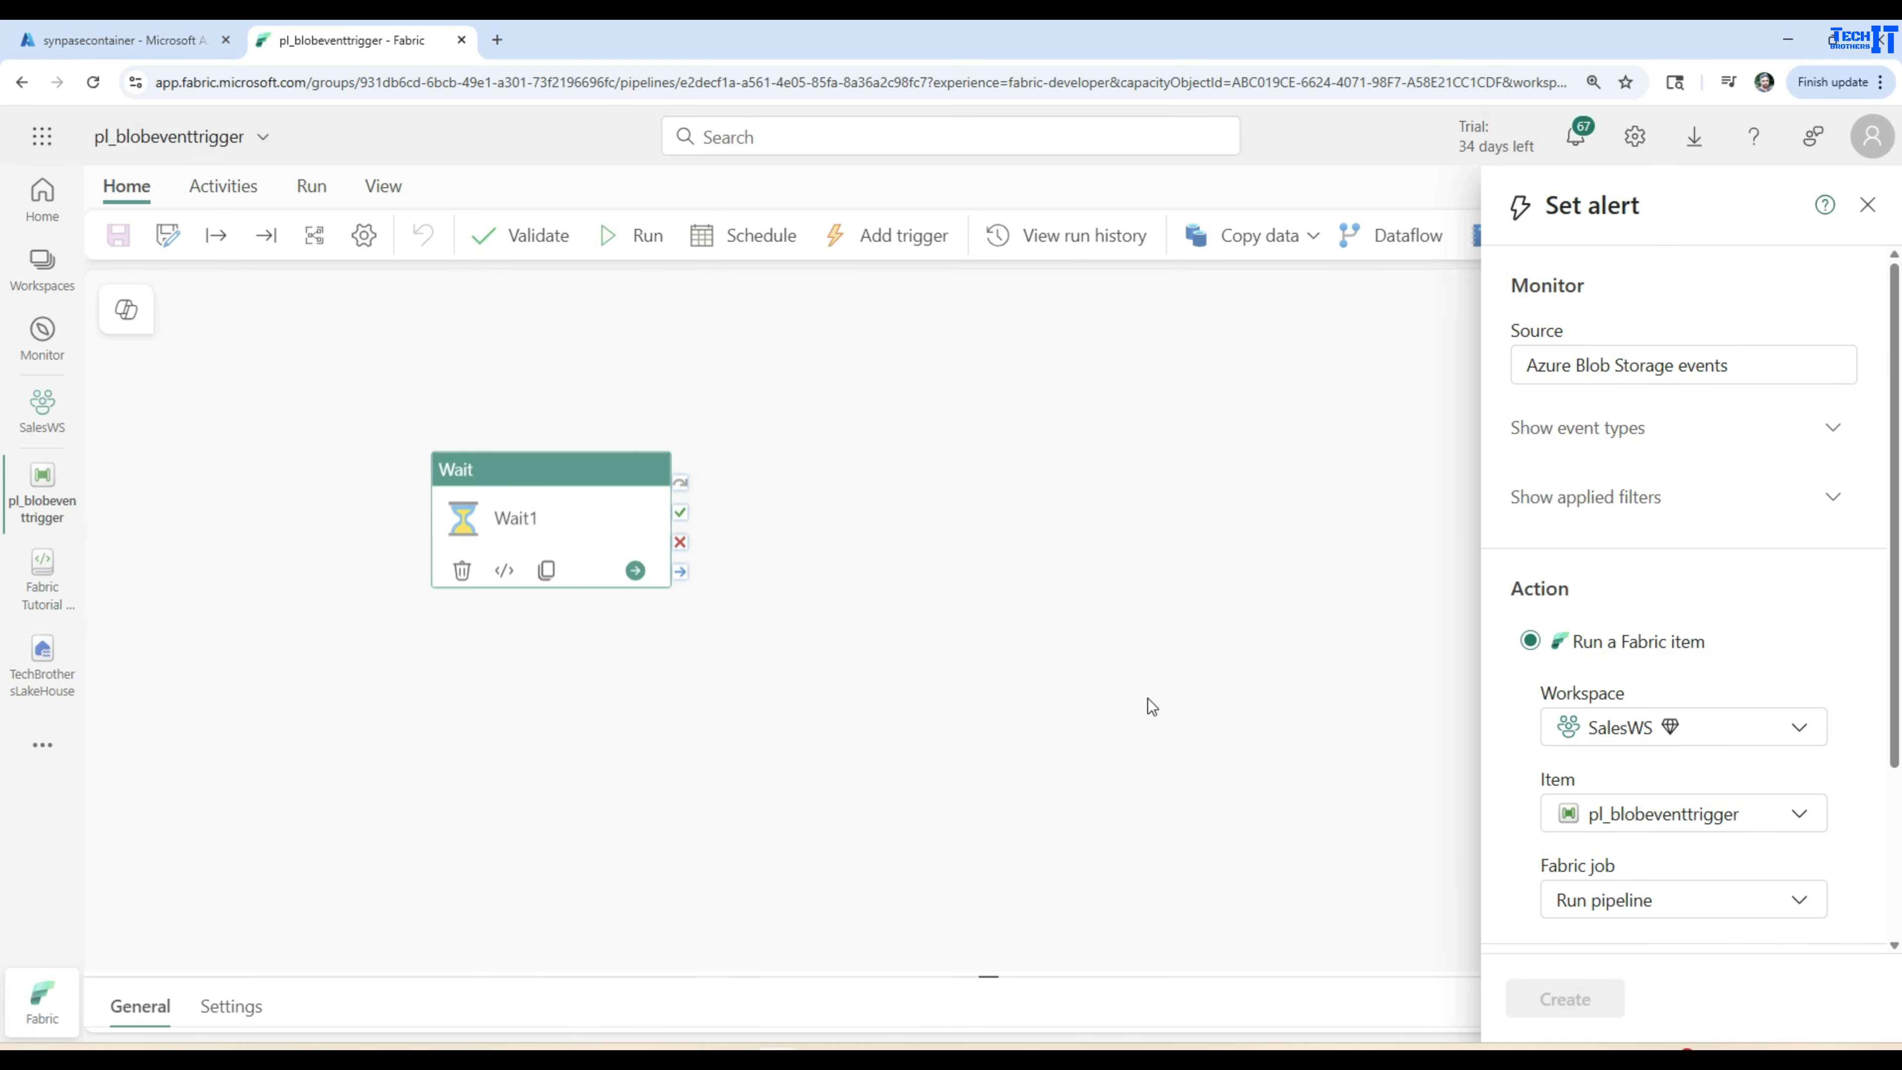
{"action": "scroll", "coordinate": [1660, 616], "scroll_direction": "down", "scroll_amount": 3}
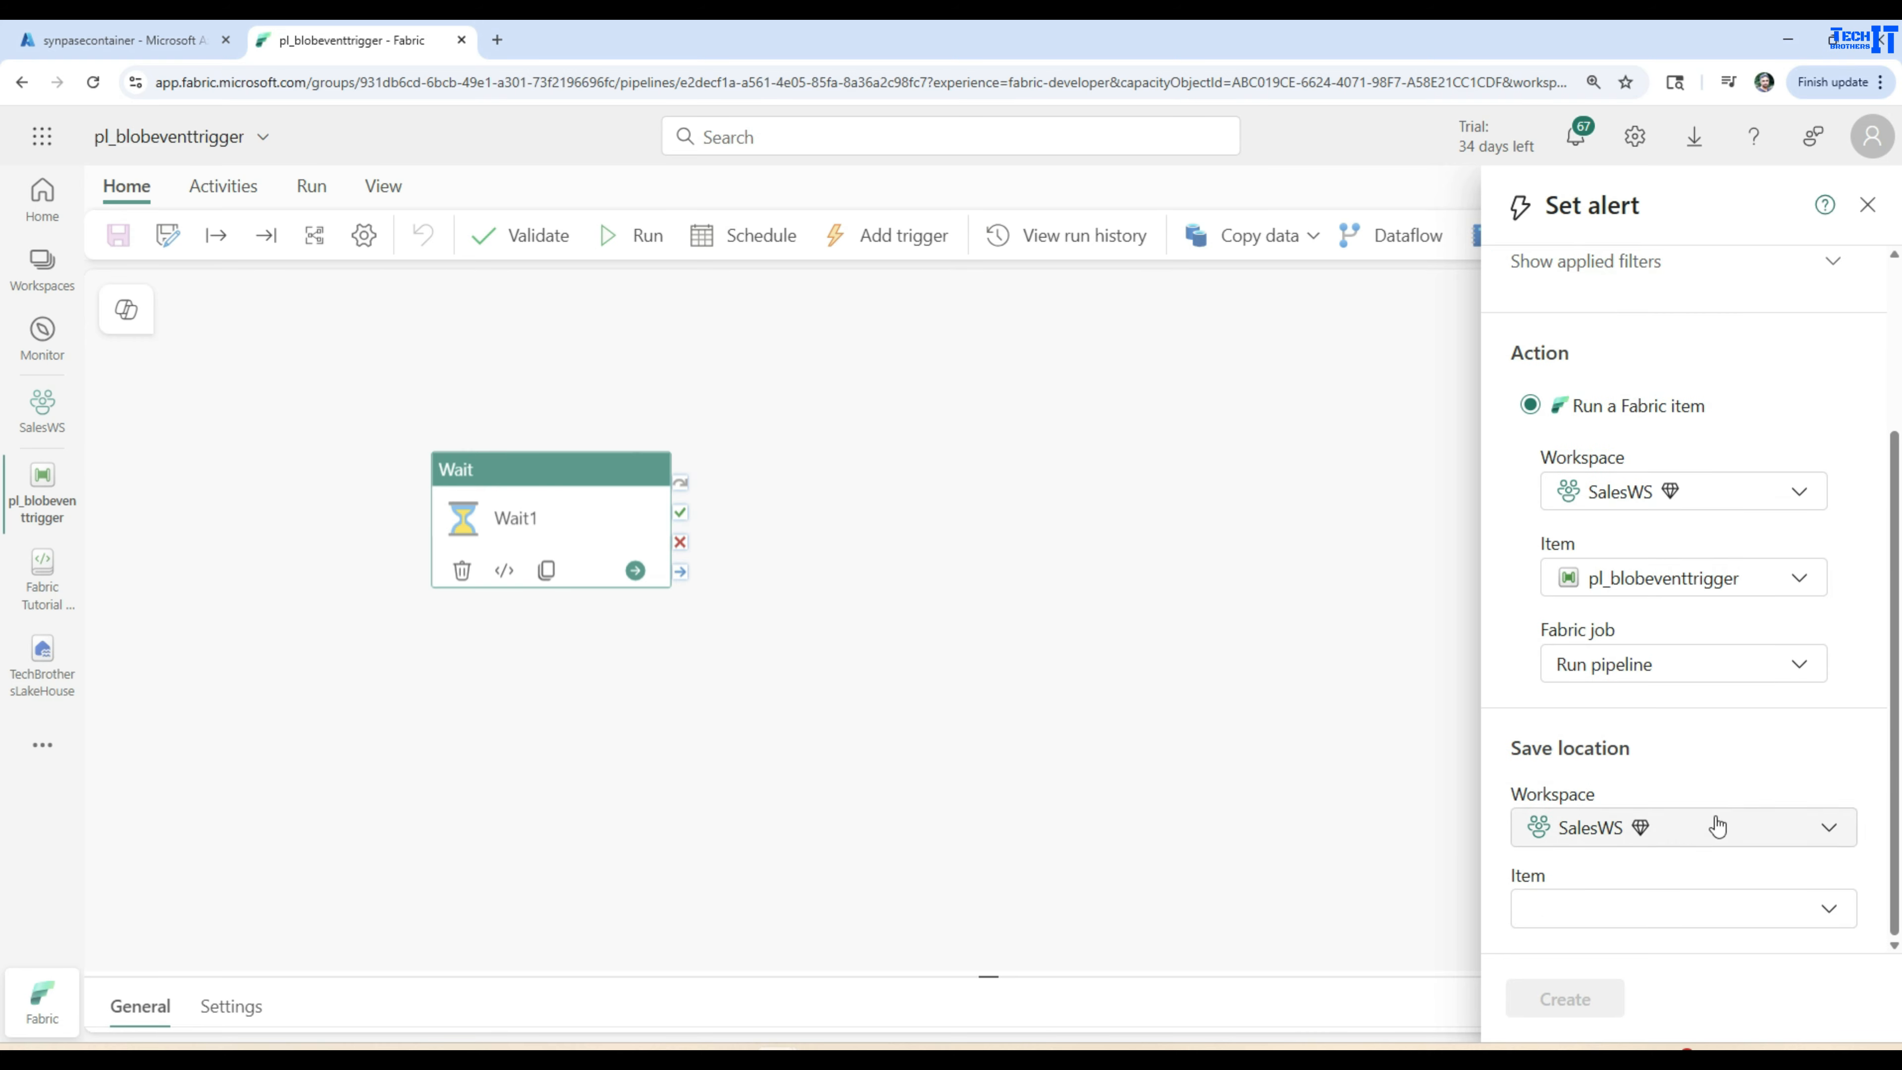
{"action": "left_click", "coordinate": [1668, 908]}
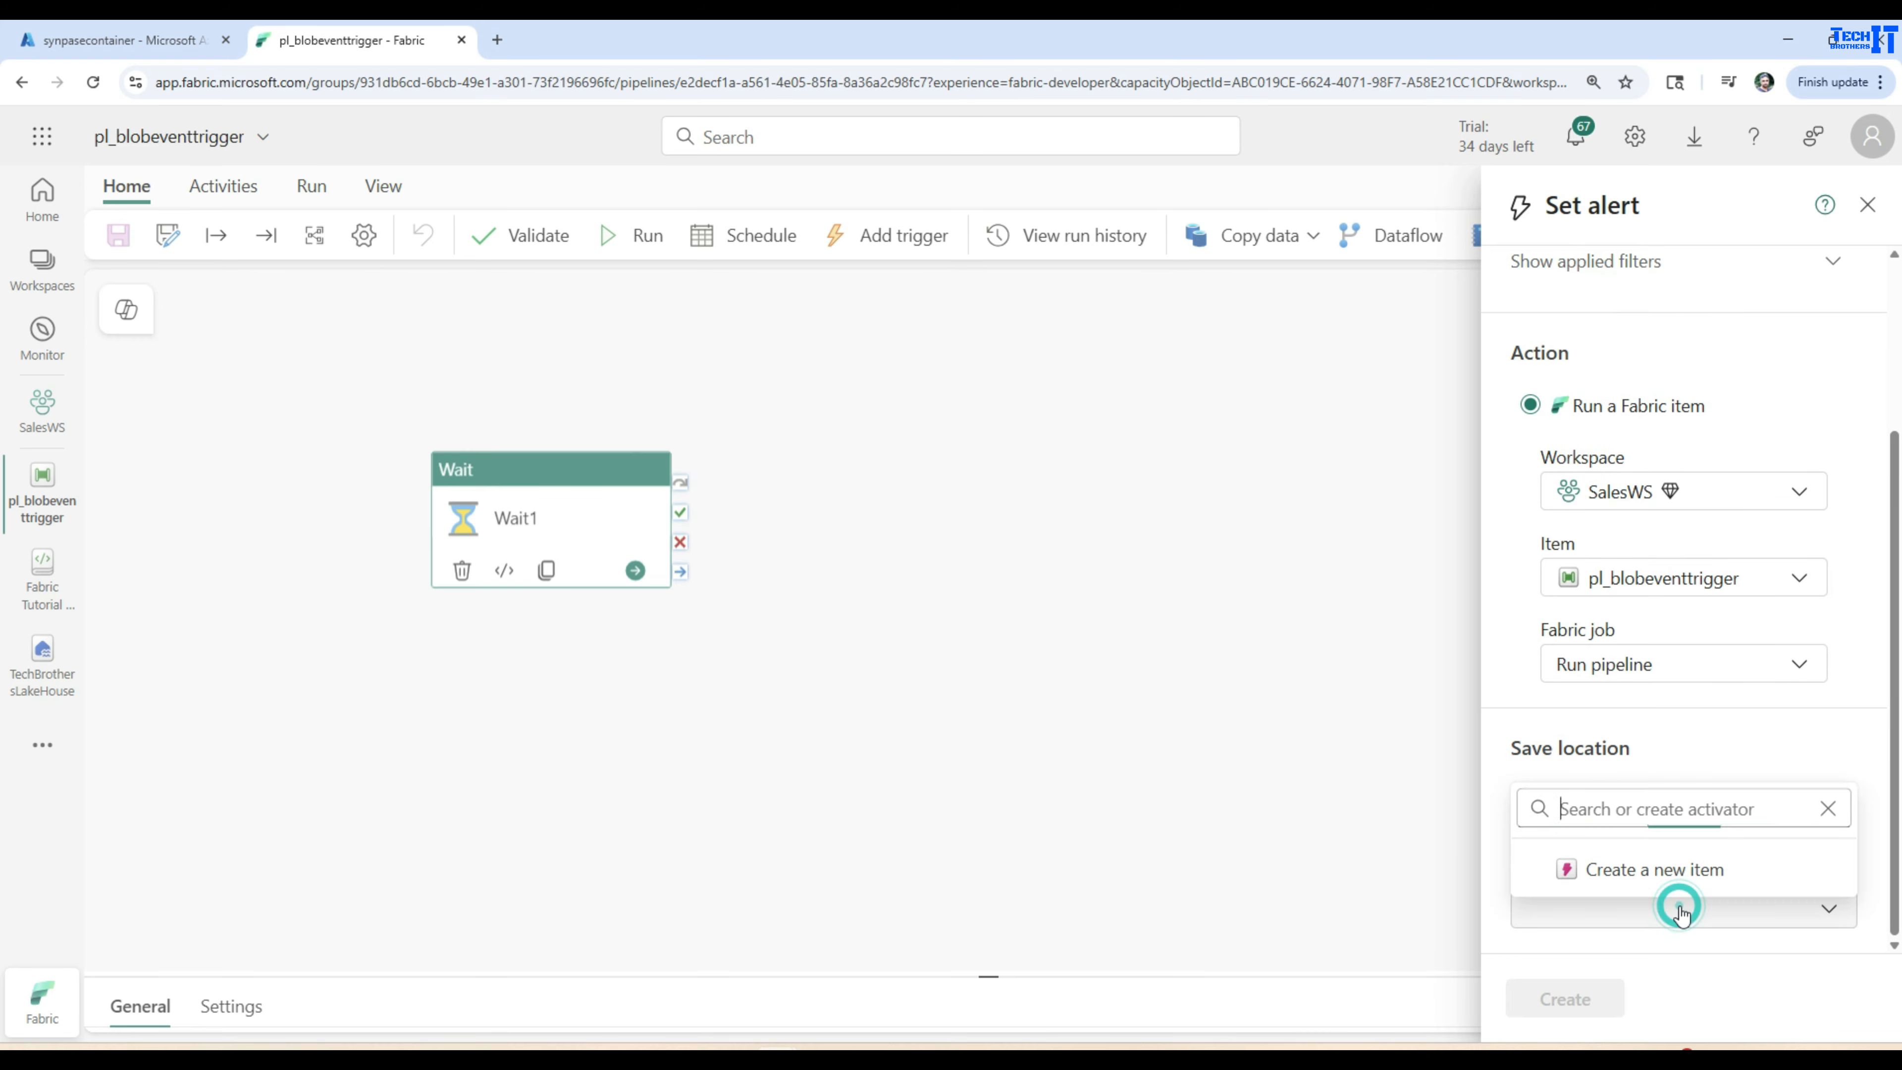
{"action": "left_click", "coordinate": [1653, 880]}
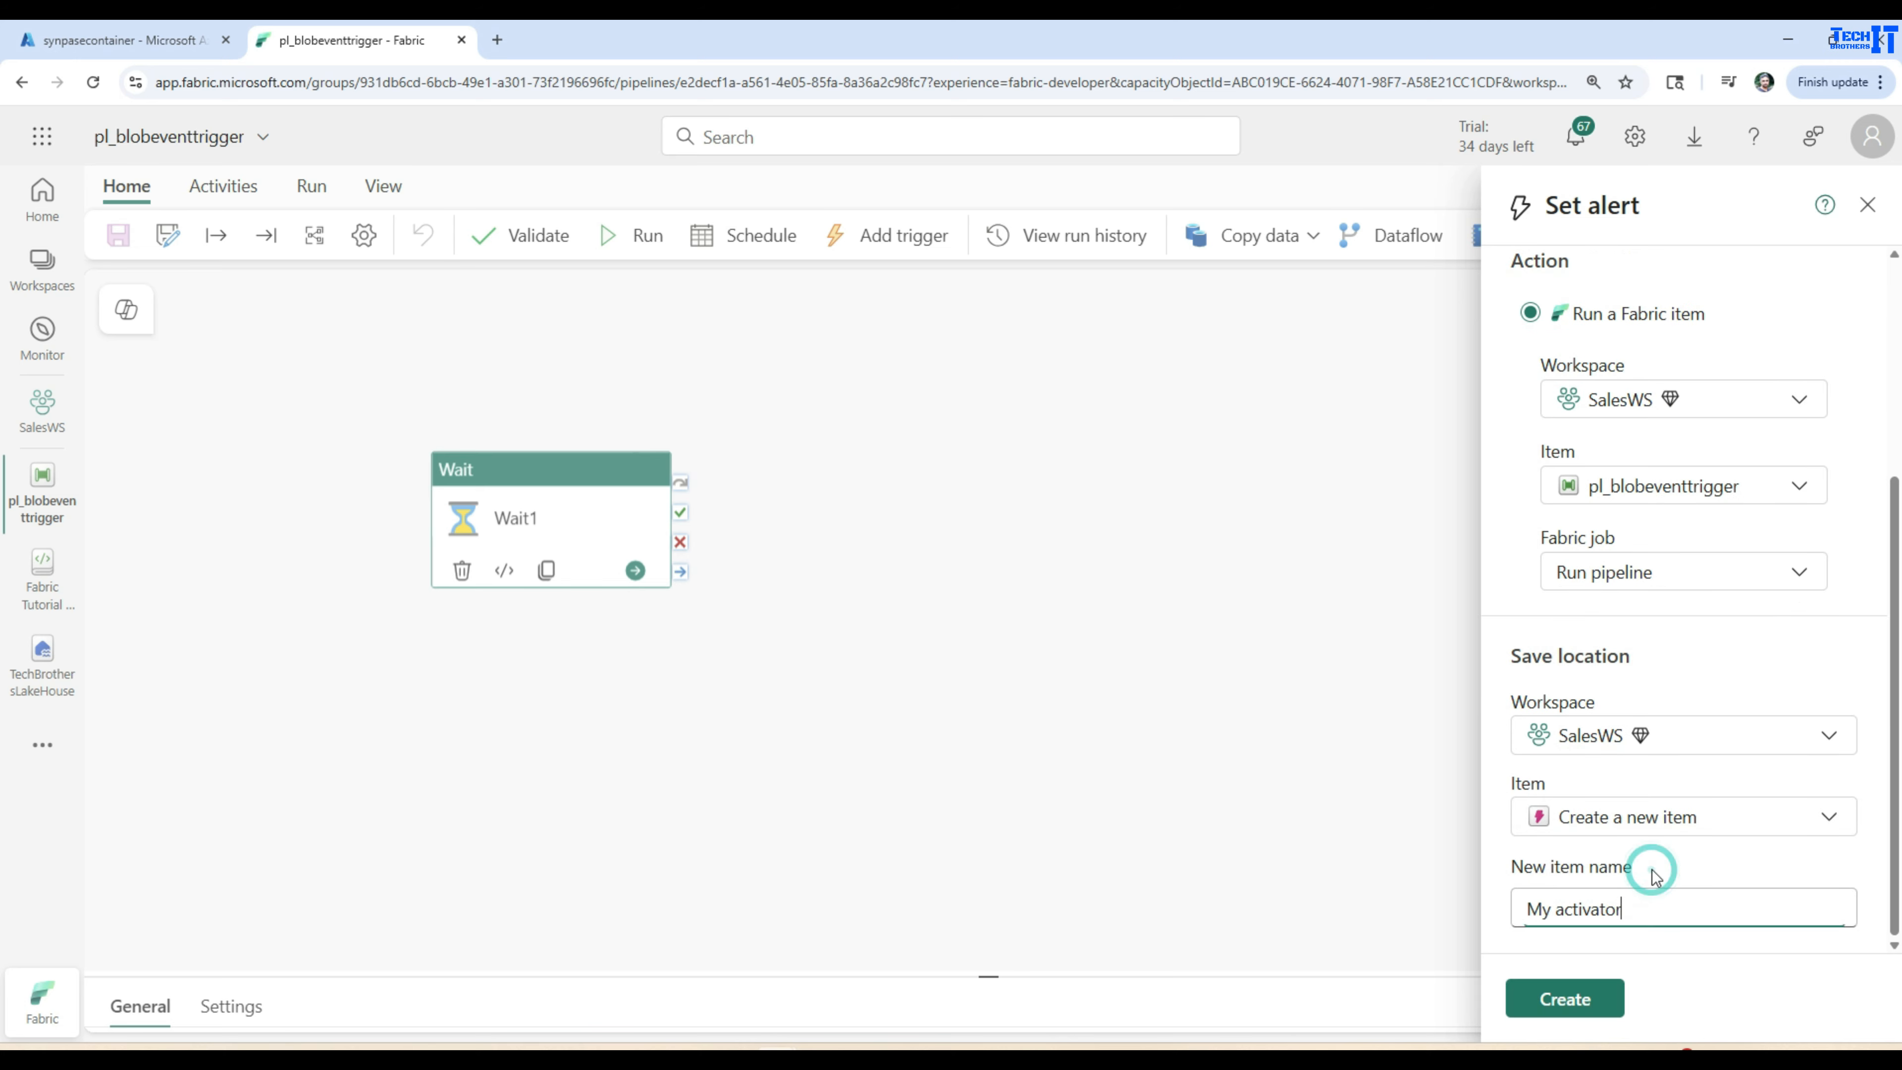
{"action": "left_click_drag", "start_coordinate": [1657, 906], "coordinate": [1483, 908]}
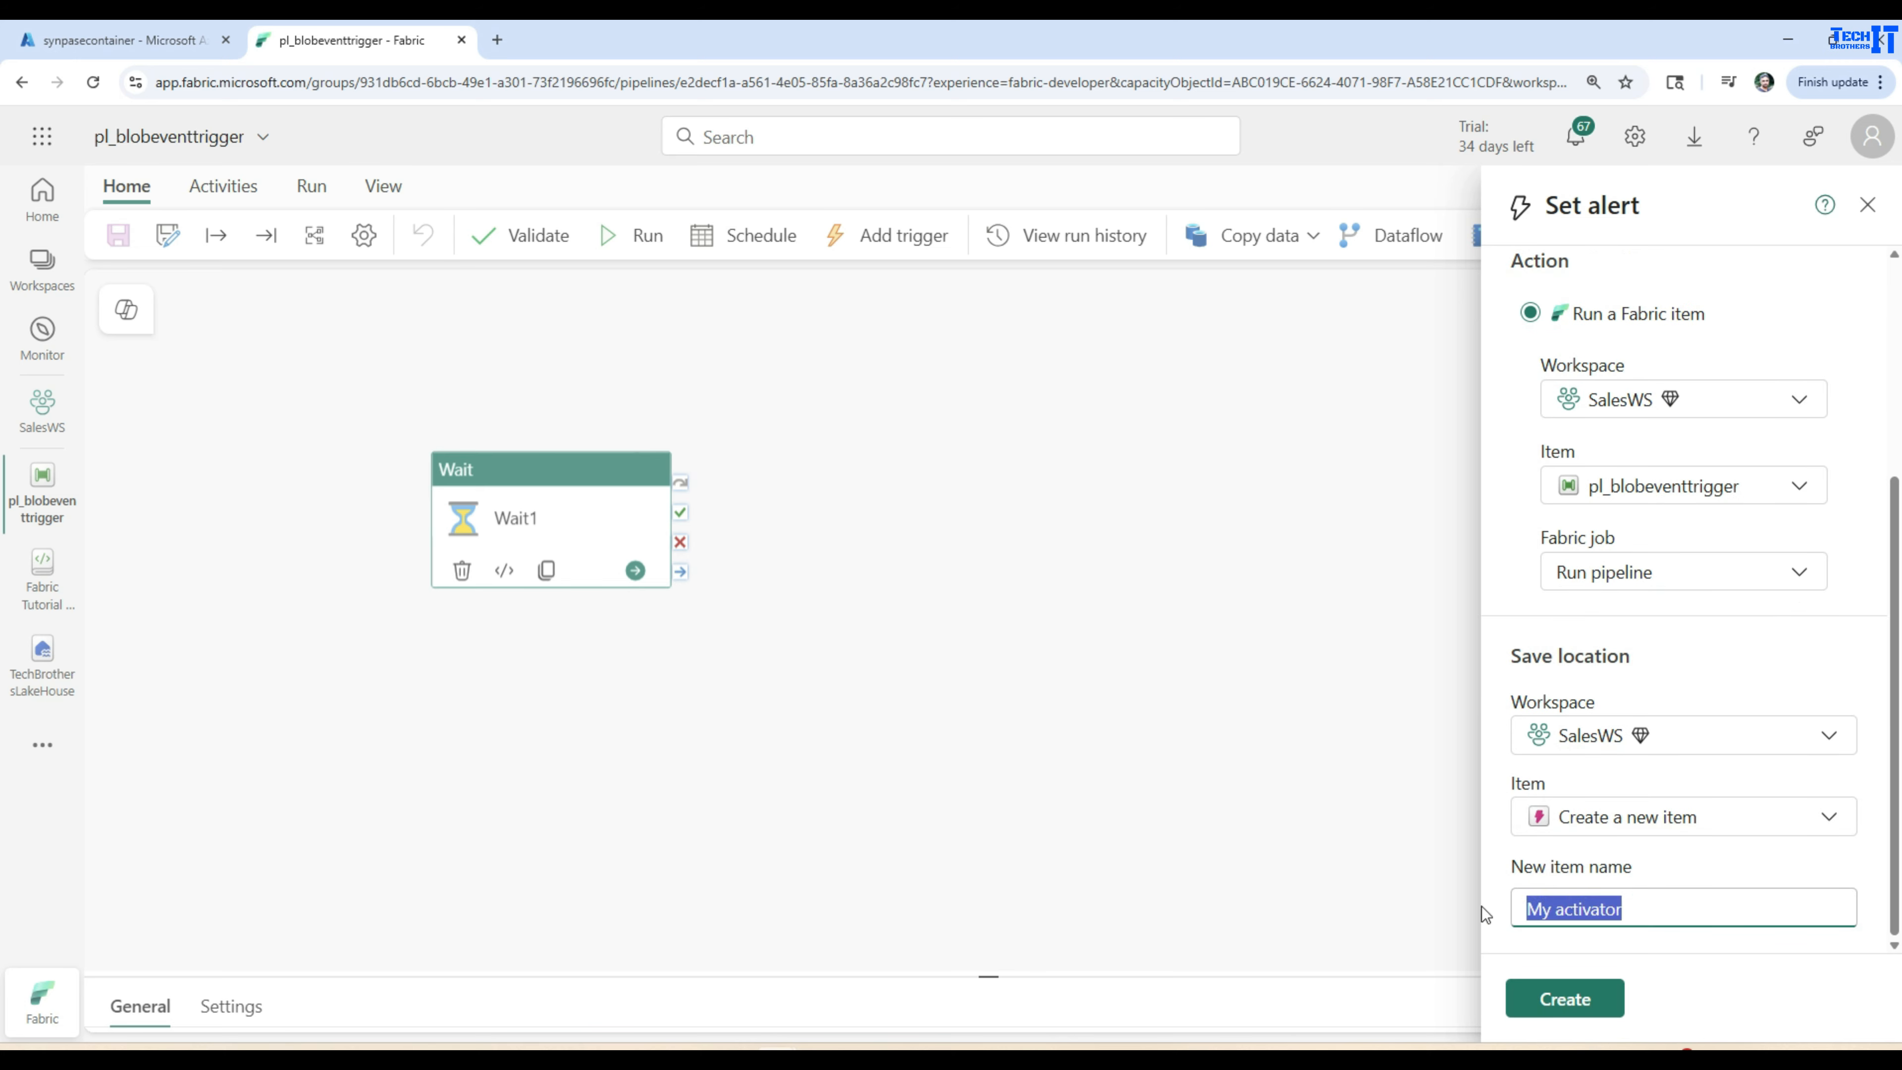
{"action": "type", "text": "MyBlogTr"}
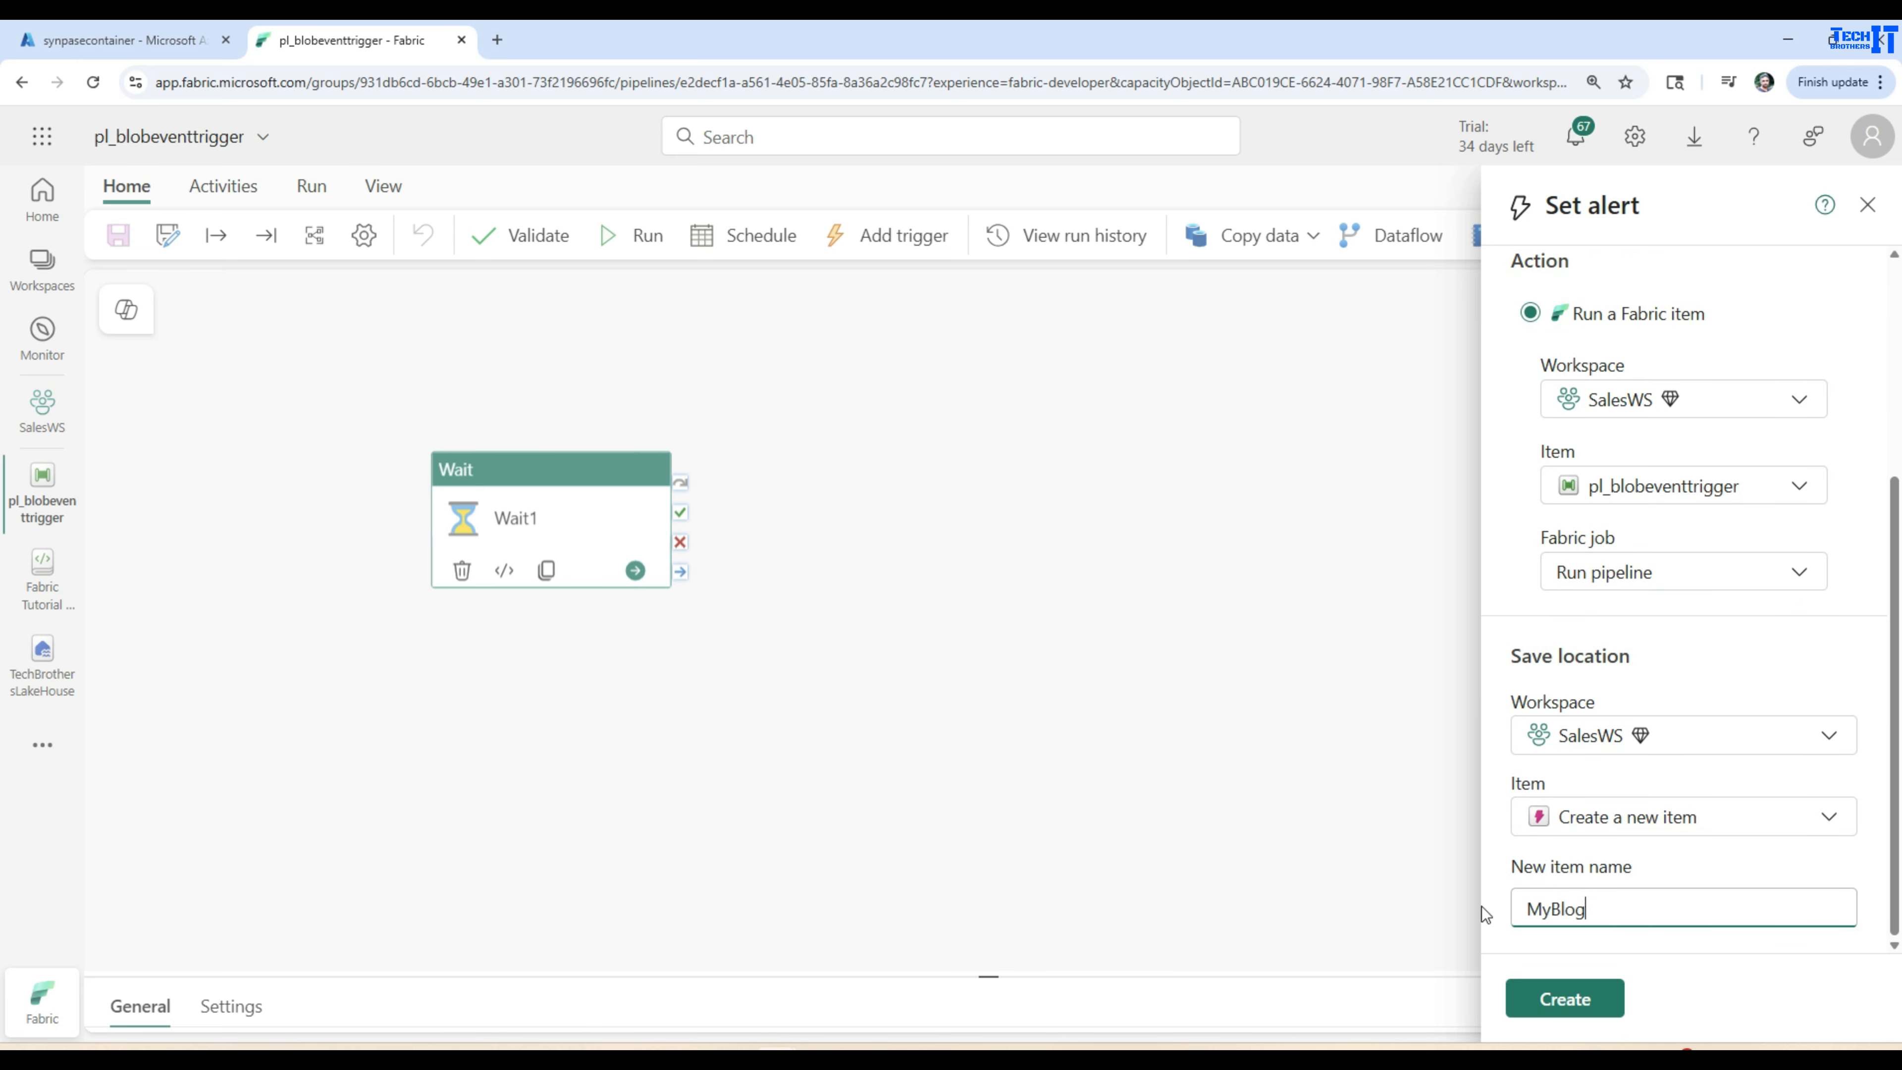
{"action": "type", "text": "igger"}
{"action": "left_click", "coordinate": [1587, 998]}
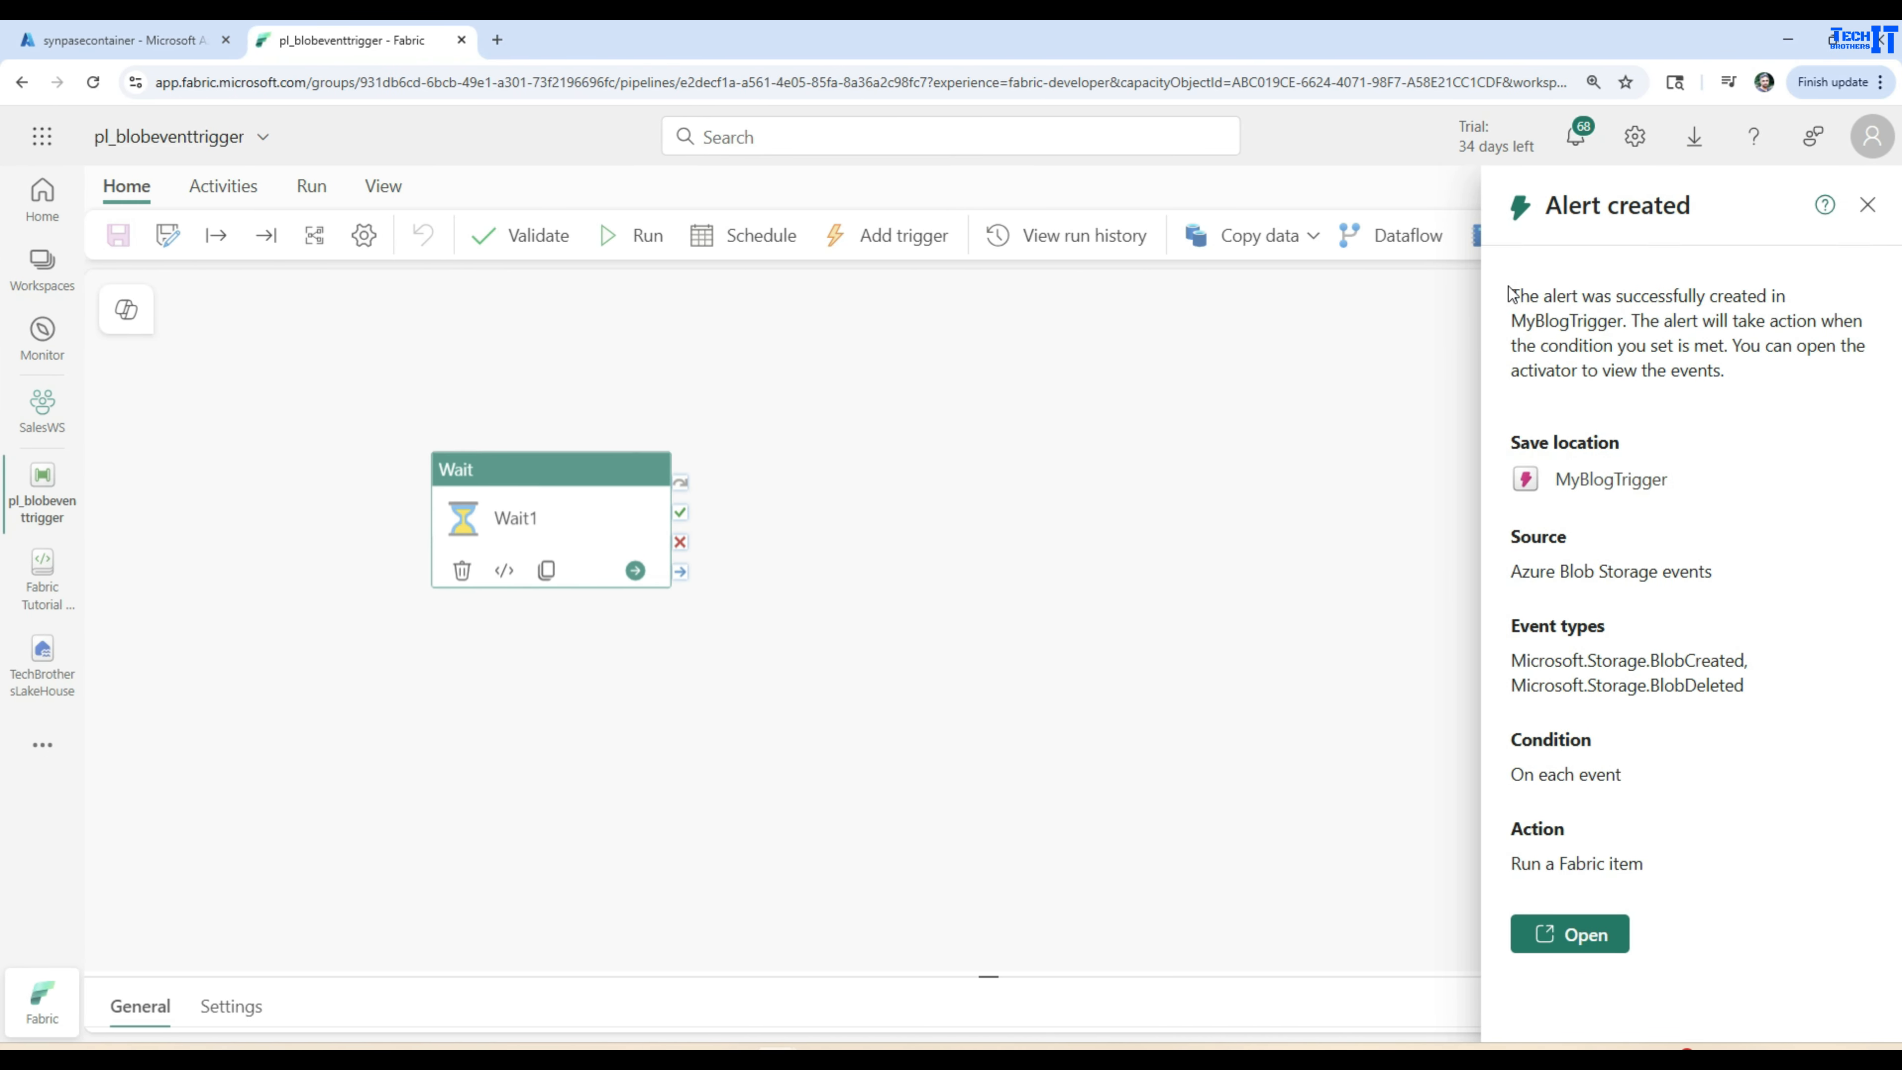
Read the alert creation message and open the MyBlogTrigger activator.
{"action": "left_click_drag", "start_coordinate": [1510, 293], "coordinate": [1637, 324]}
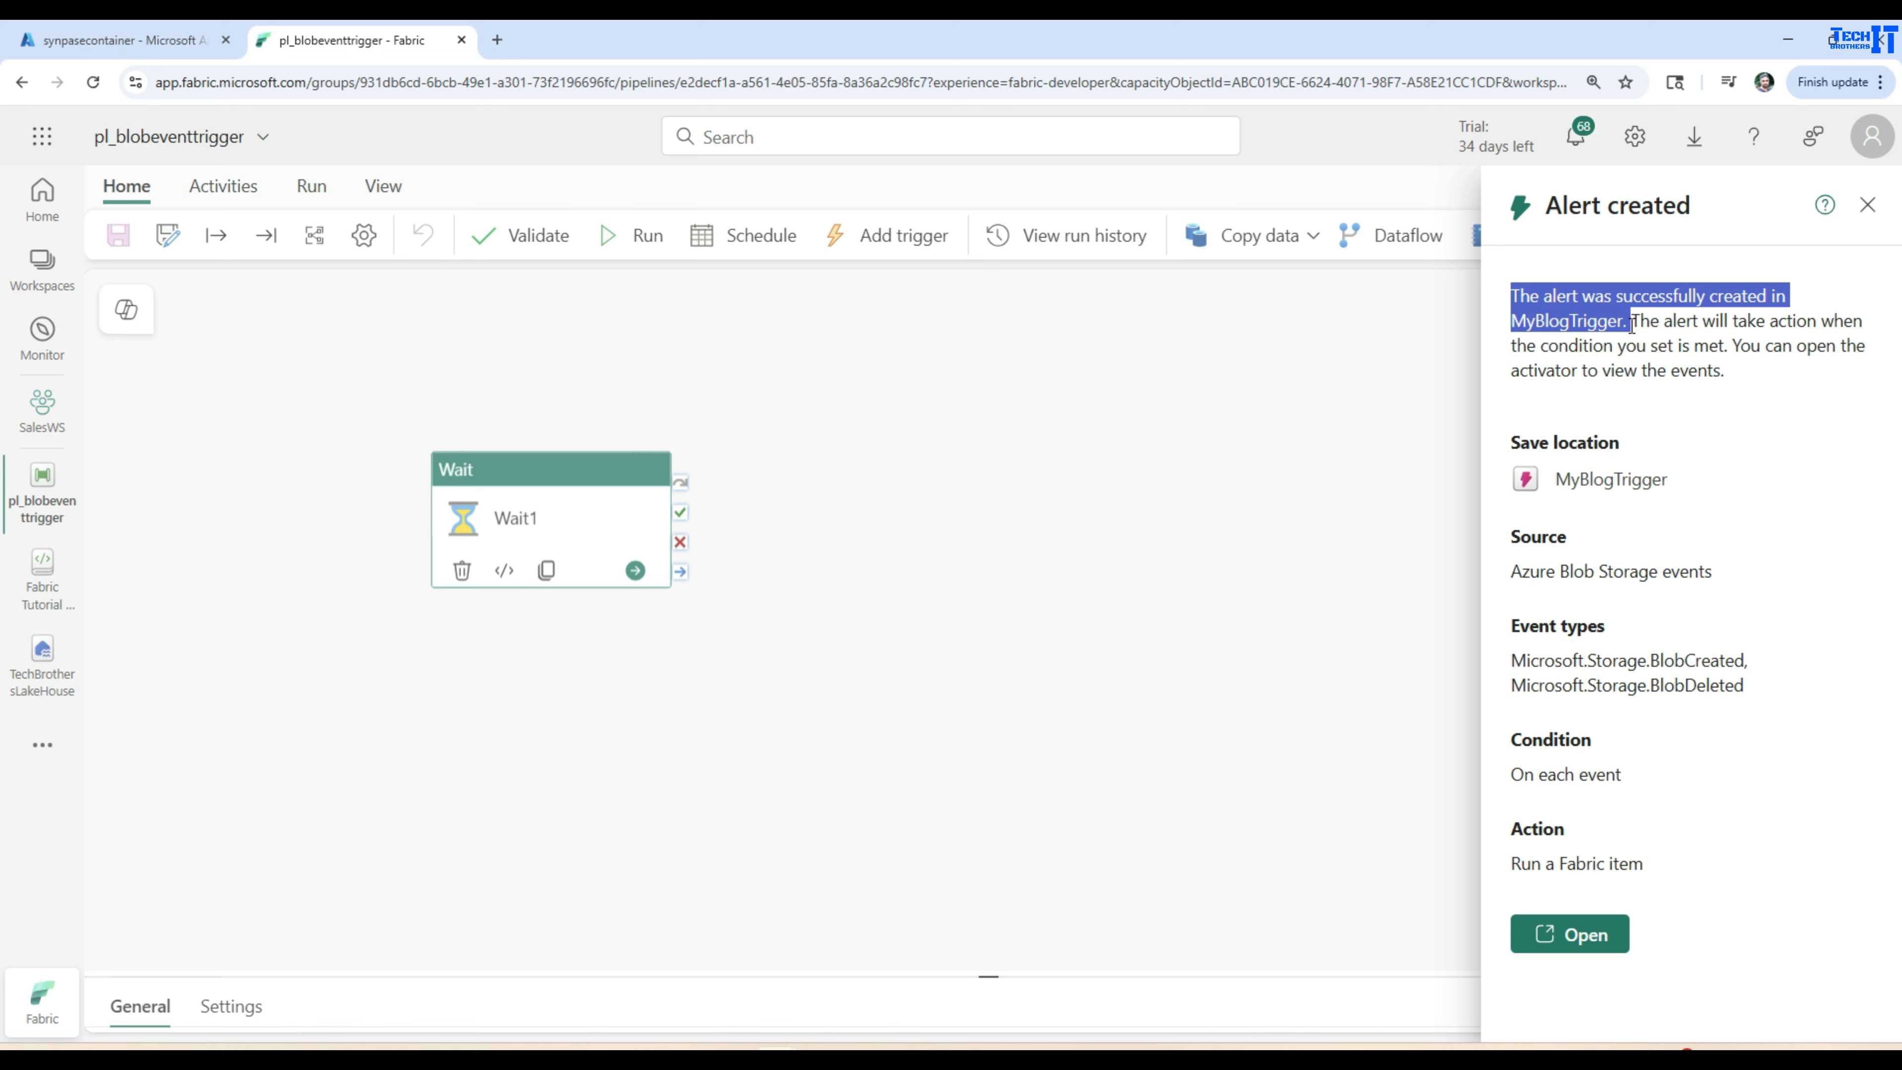
{"action": "left_click_drag", "start_coordinate": [1631, 324], "coordinate": [1790, 365]}
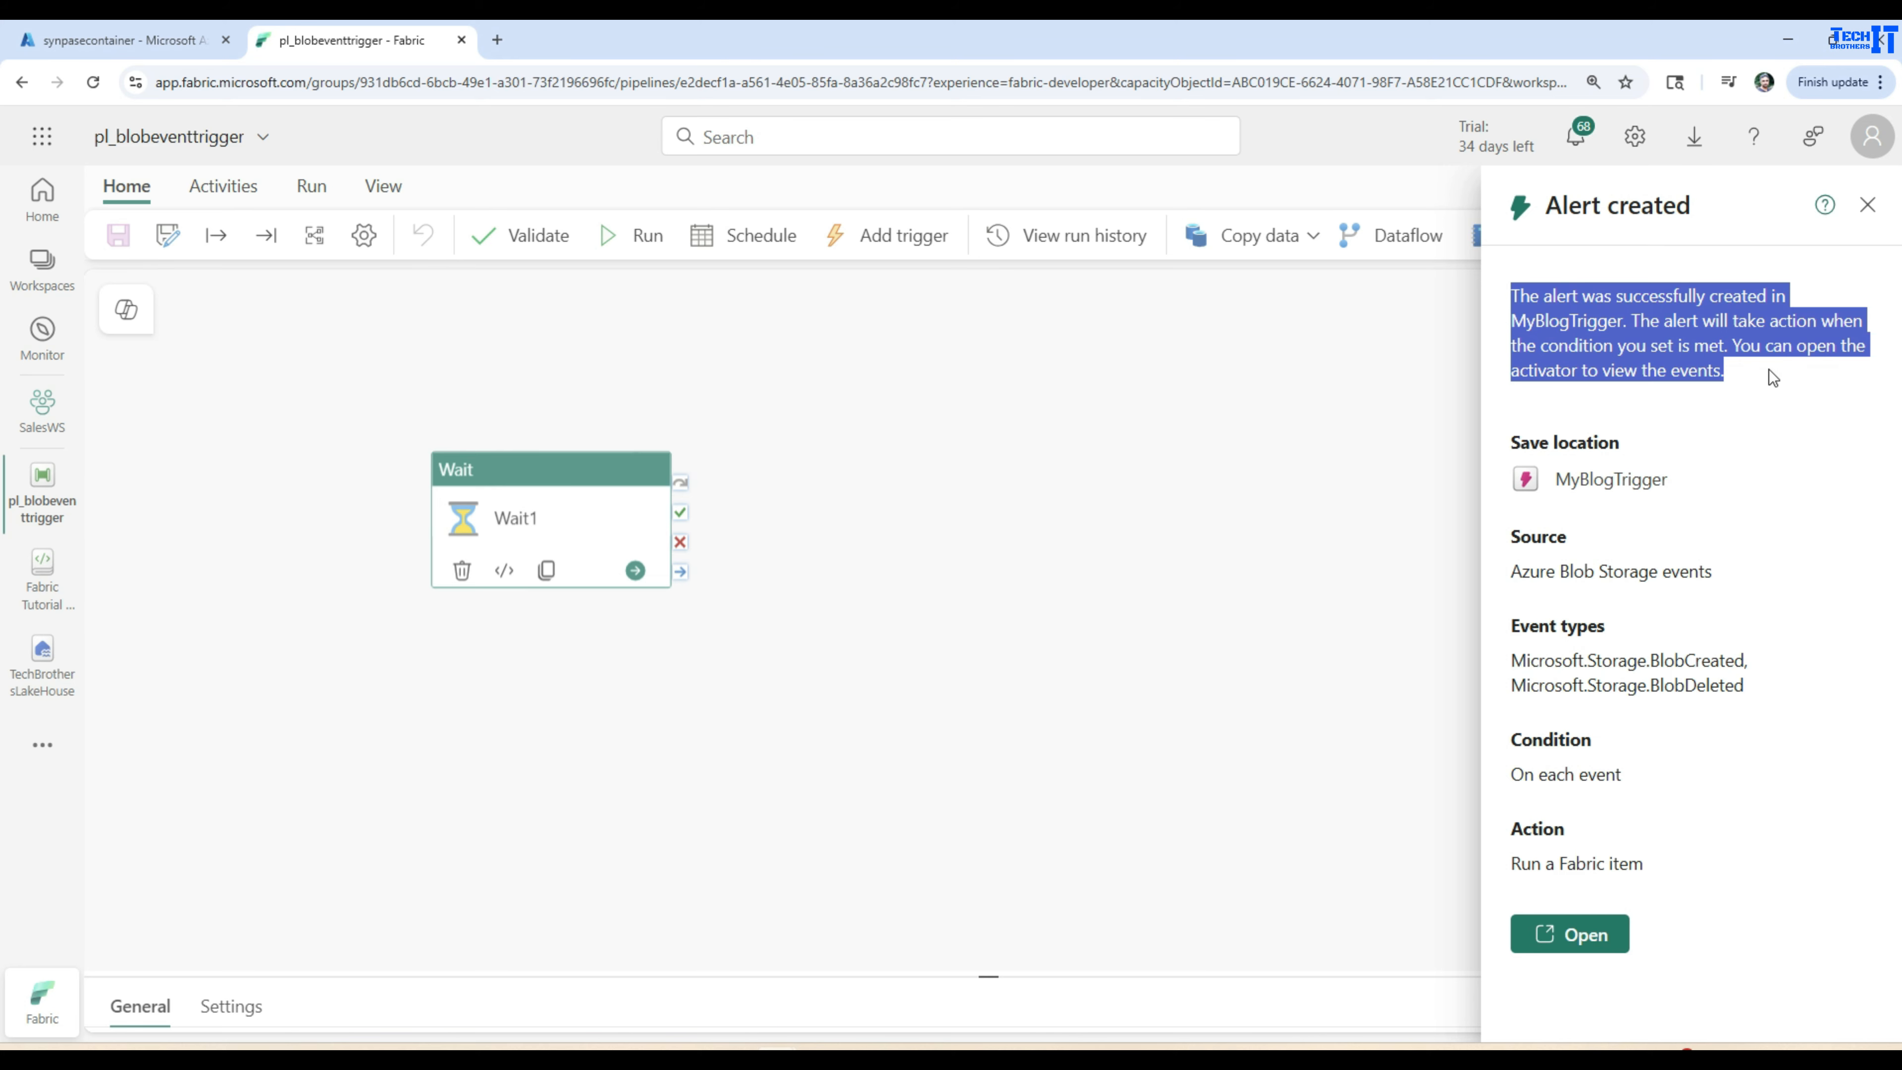
{"action": "left_click", "coordinate": [1576, 934]}
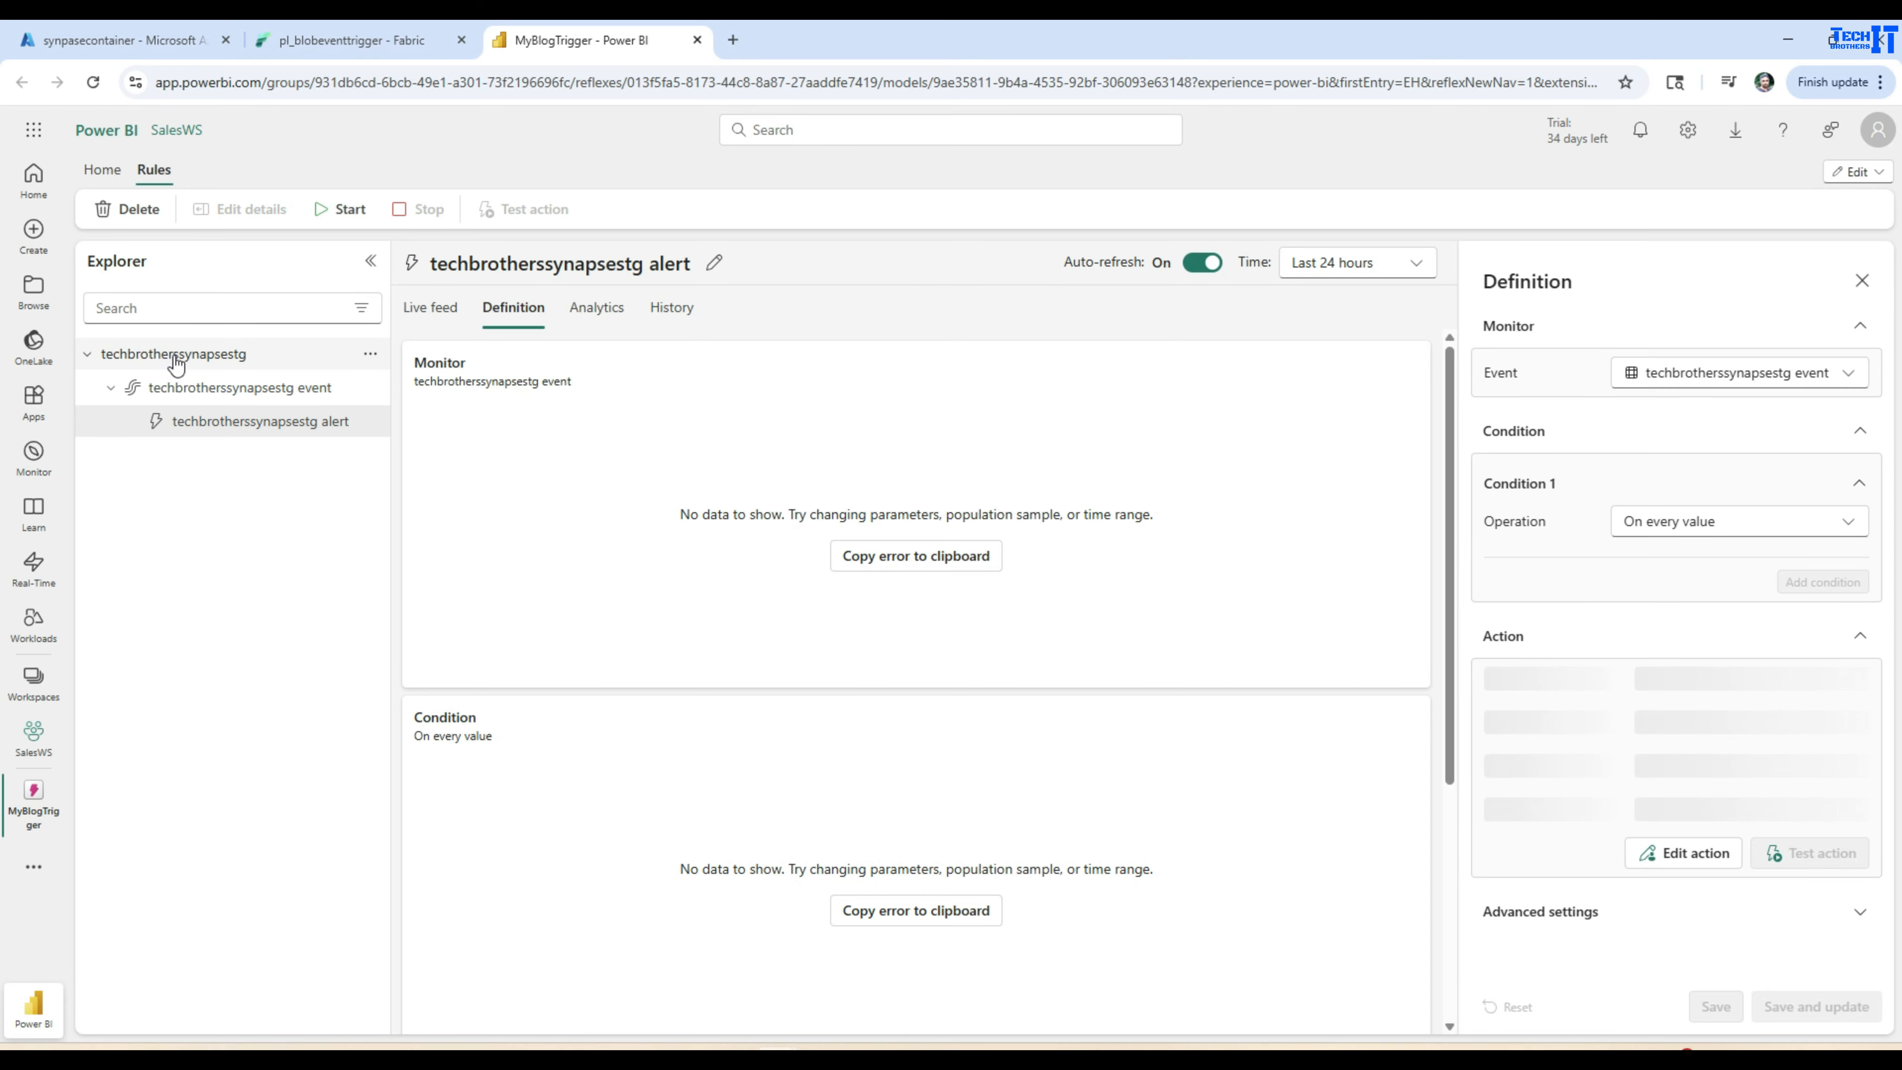
Examine the techbrotherssynapsestg event's live feed, analytics and source details, including its event types and filter.
{"action": "left_click", "coordinate": [155, 362]}
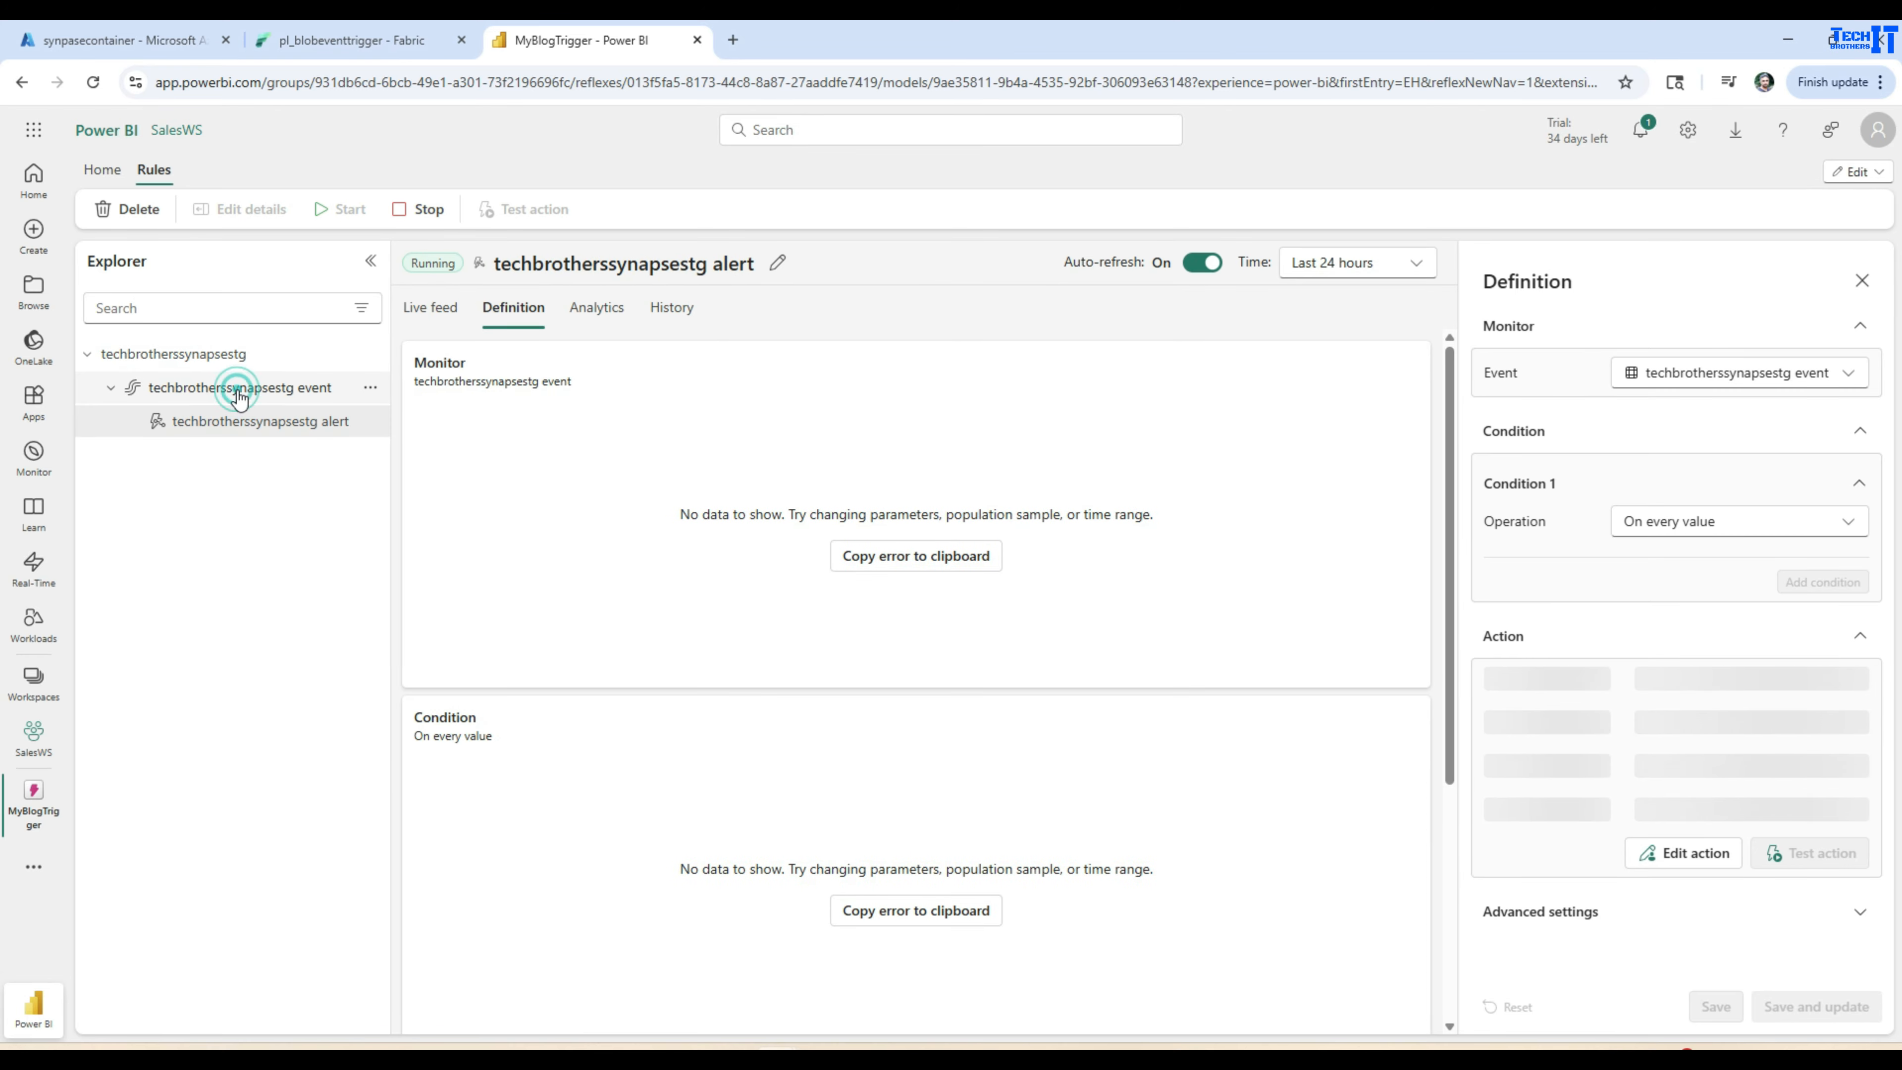
{"action": "left_click", "coordinate": [237, 387]}
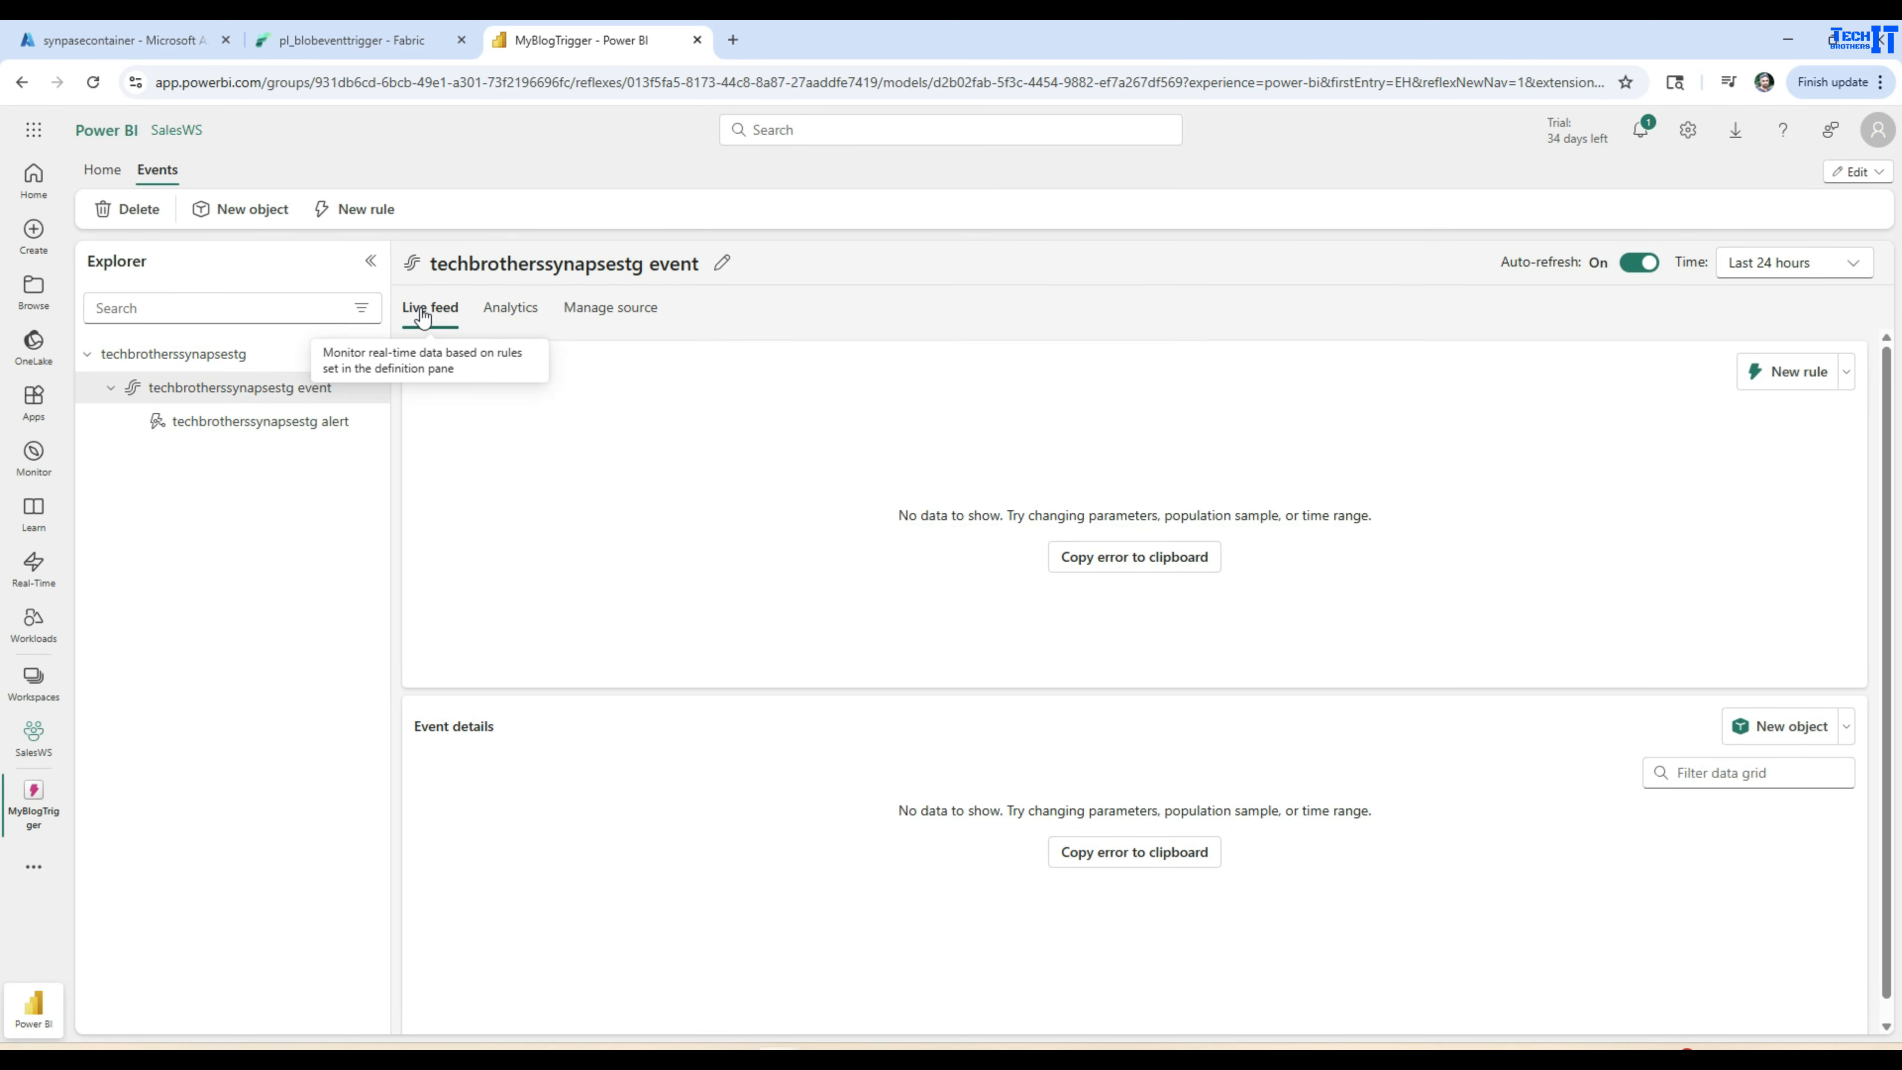
{"action": "left_click", "coordinate": [508, 324]}
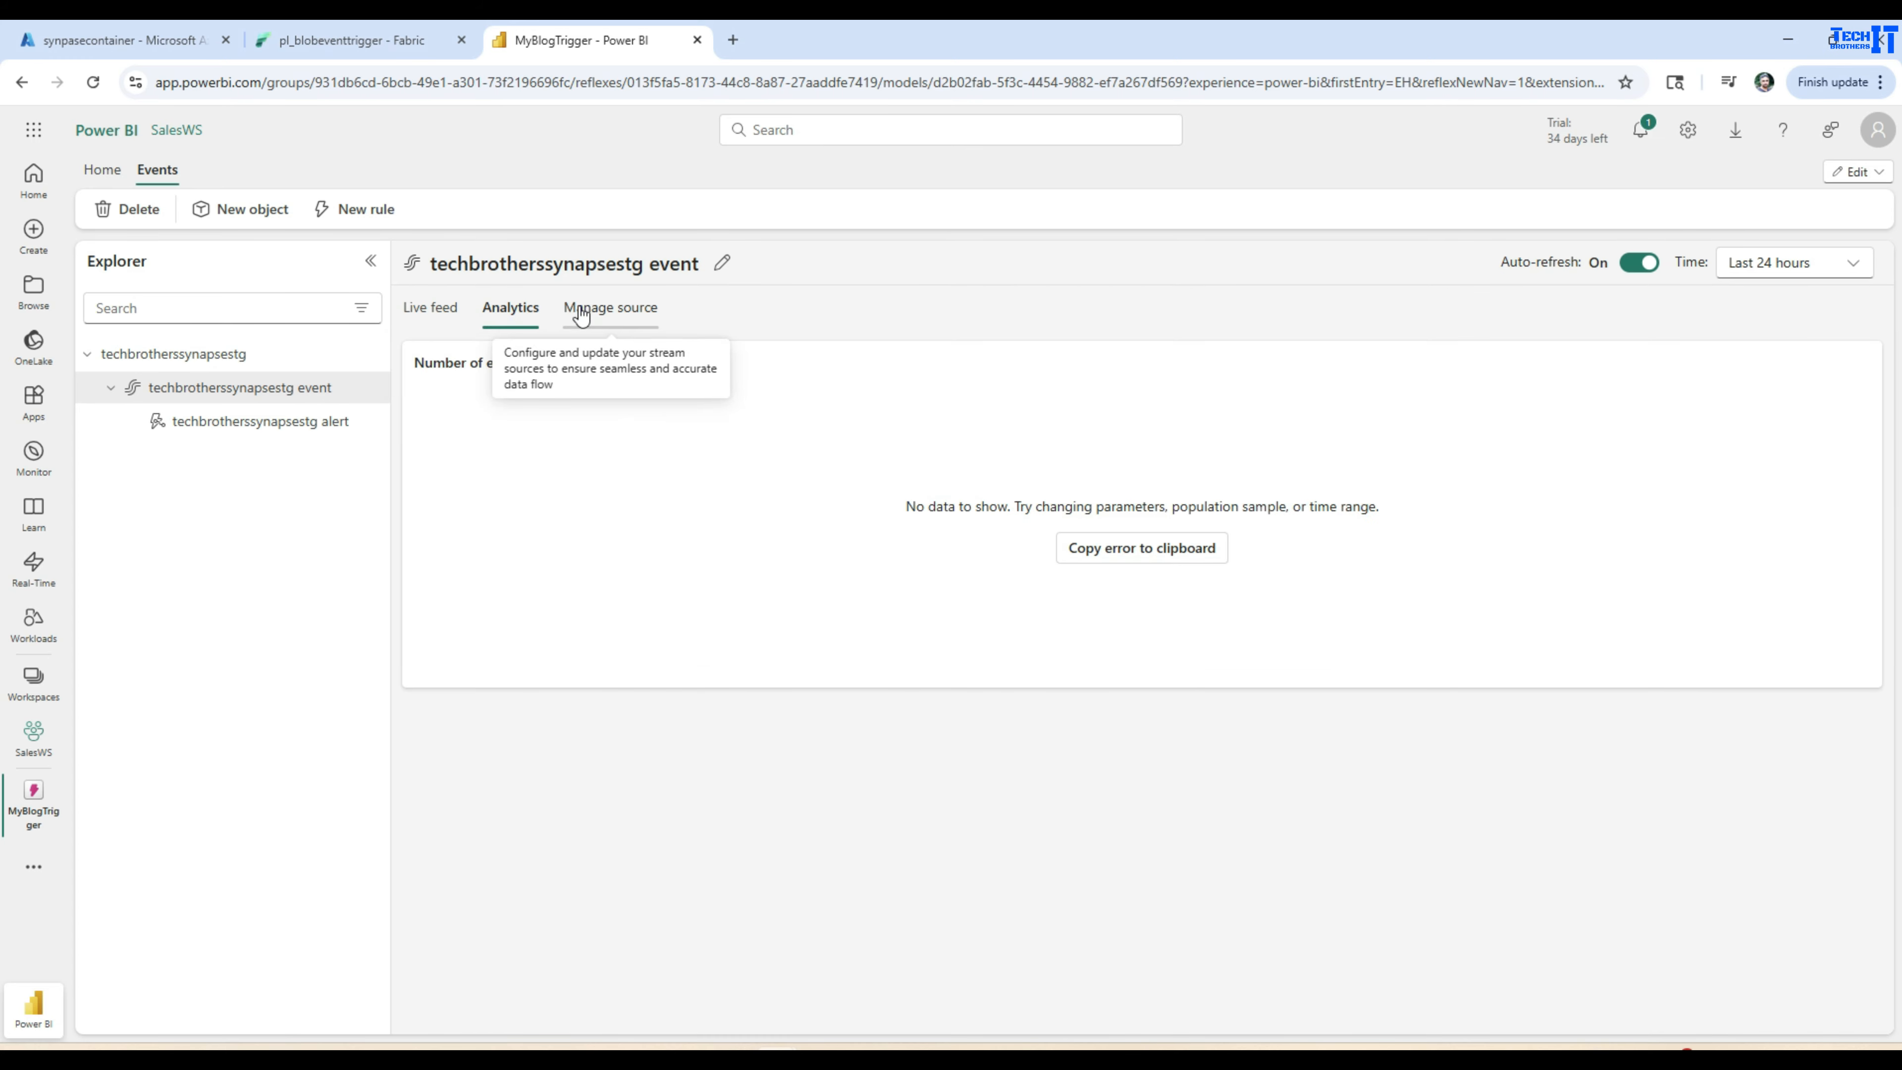
{"action": "left_click", "coordinate": [595, 314]}
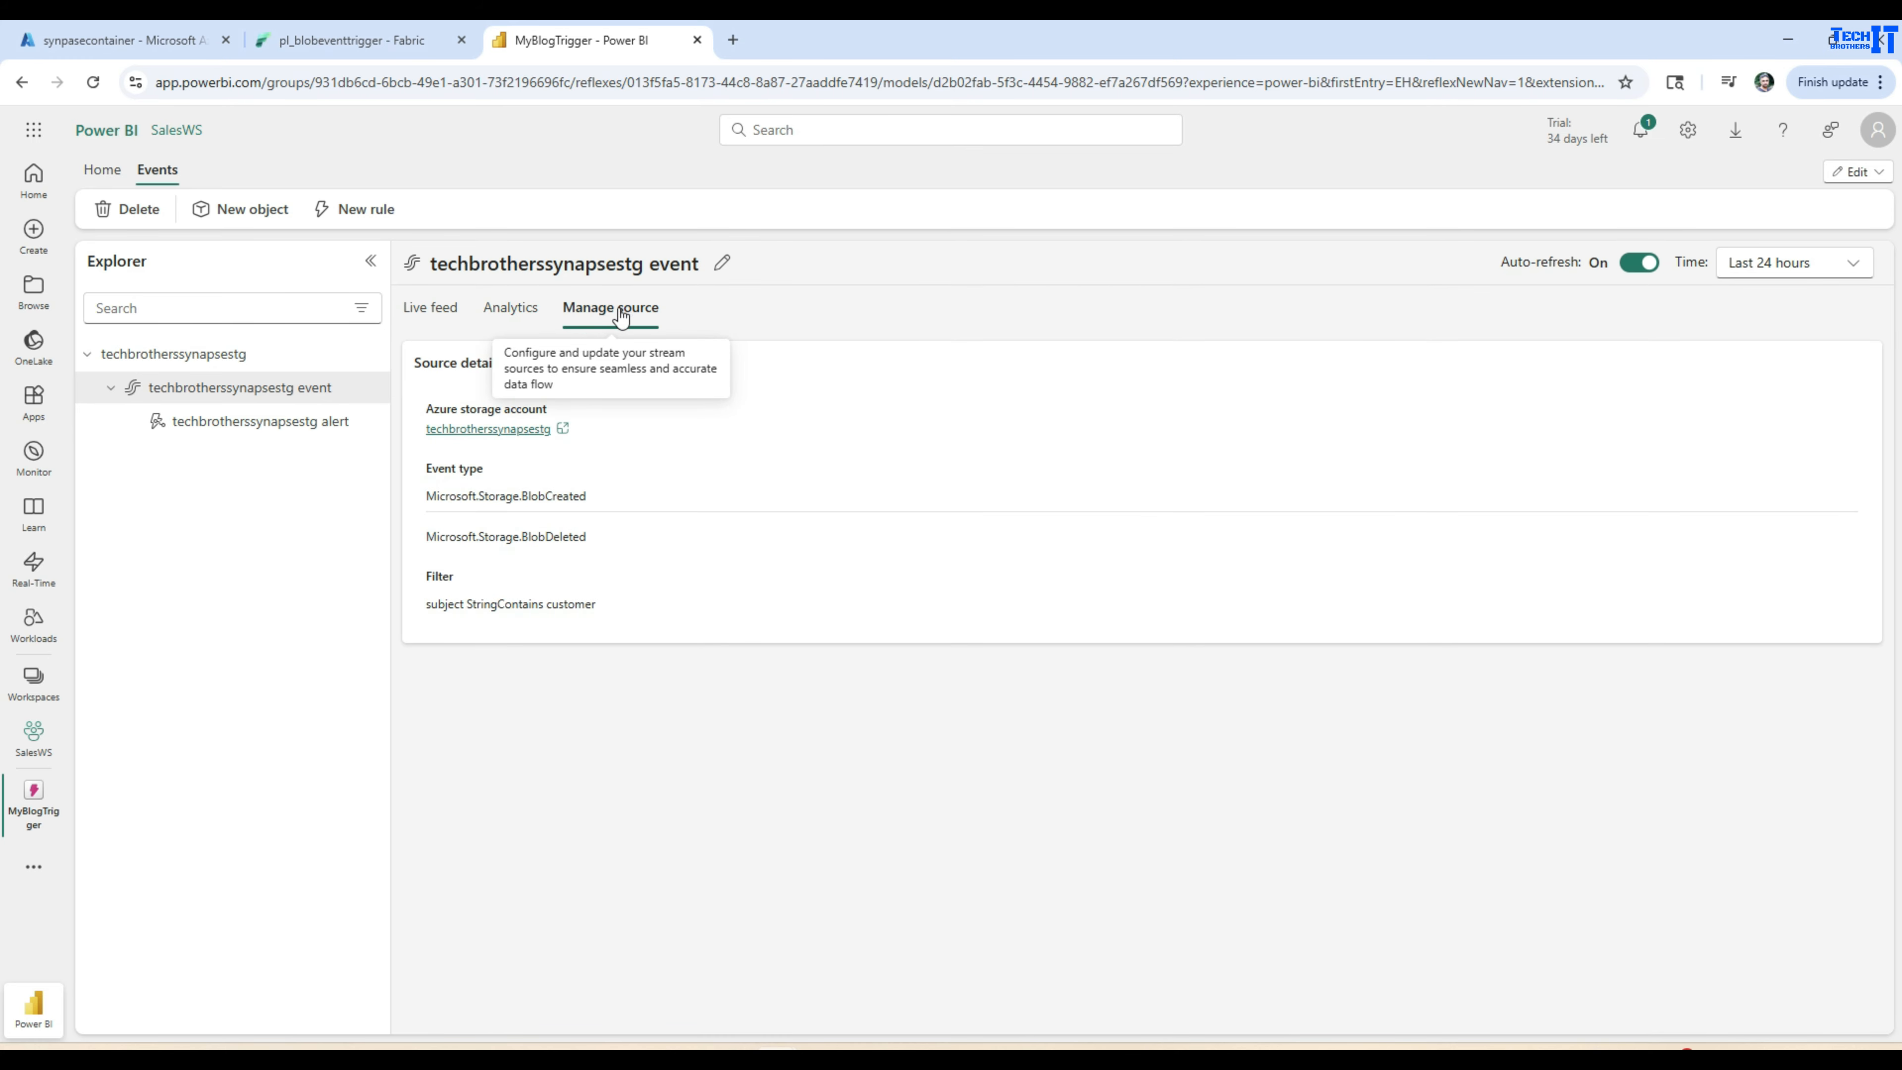
{"action": "left_click_drag", "start_coordinate": [610, 534], "coordinate": [418, 468]}
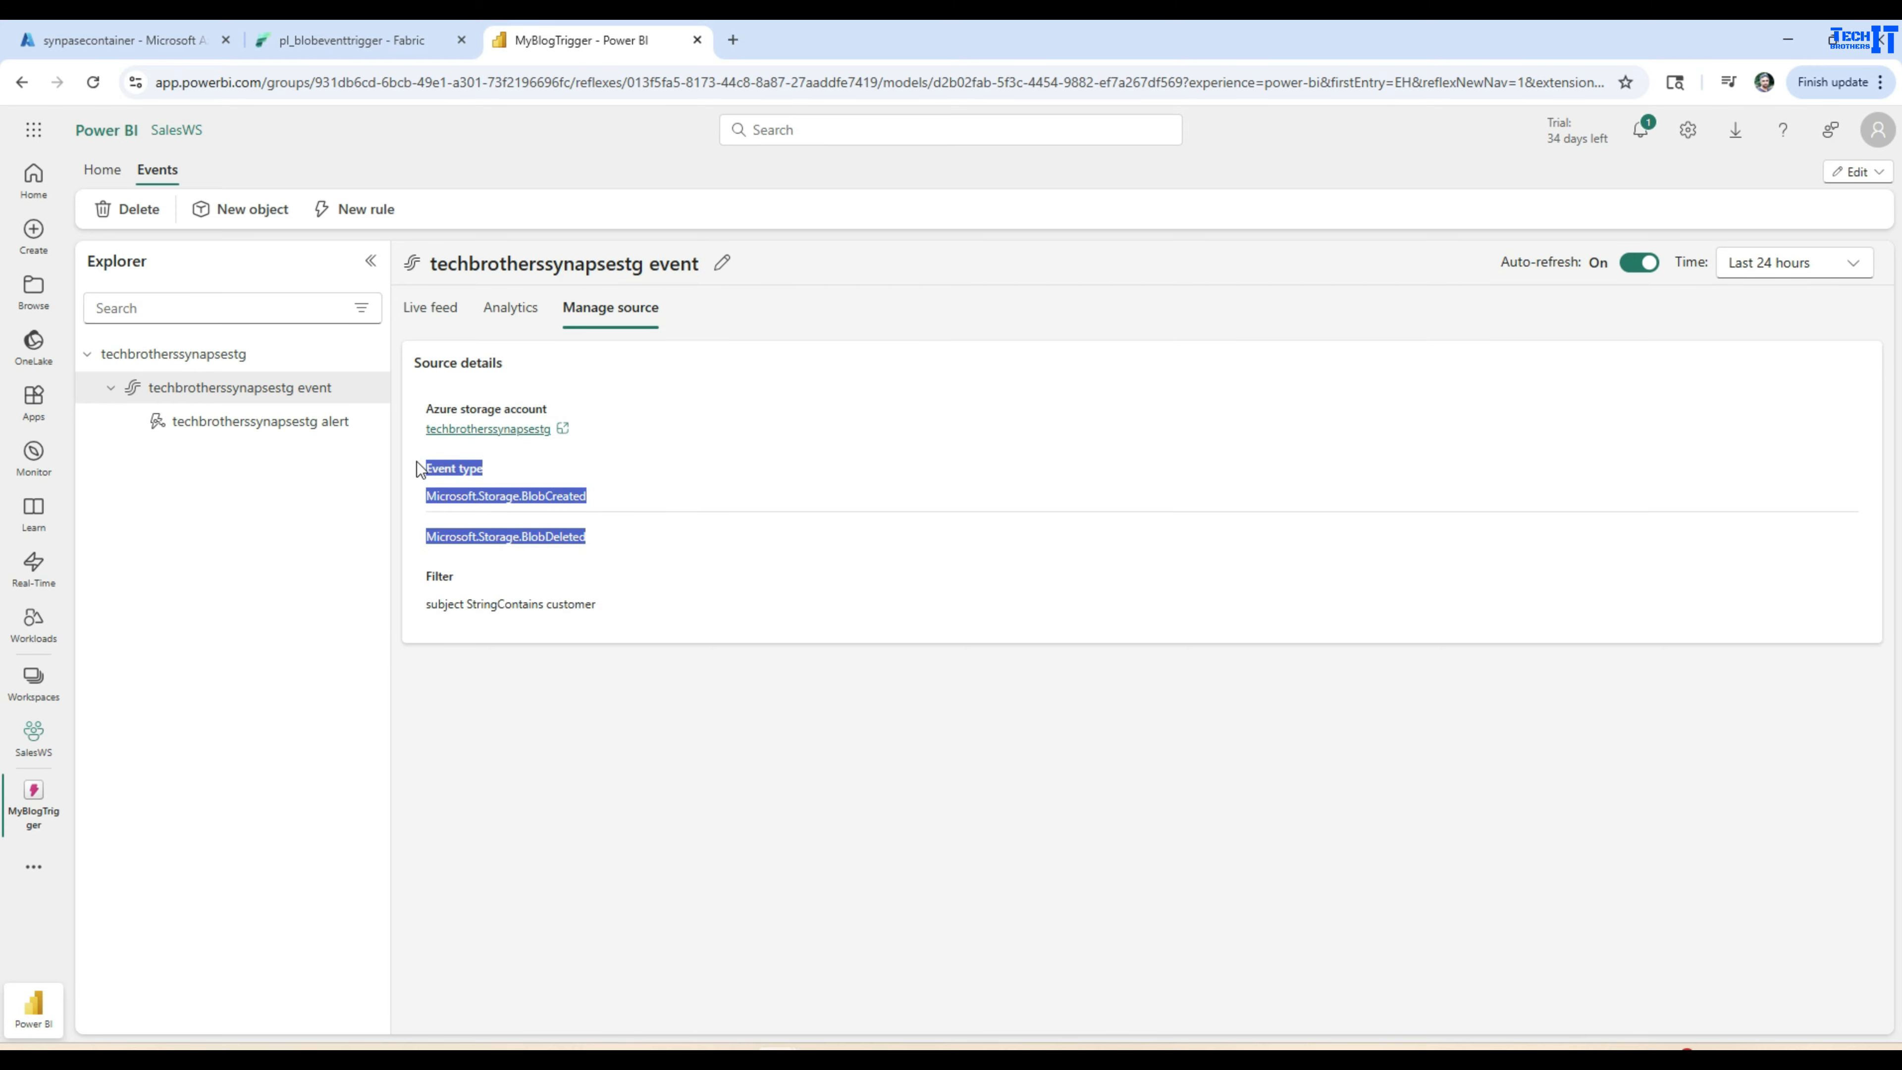
{"action": "left_click_drag", "start_coordinate": [638, 606], "coordinate": [407, 574]}
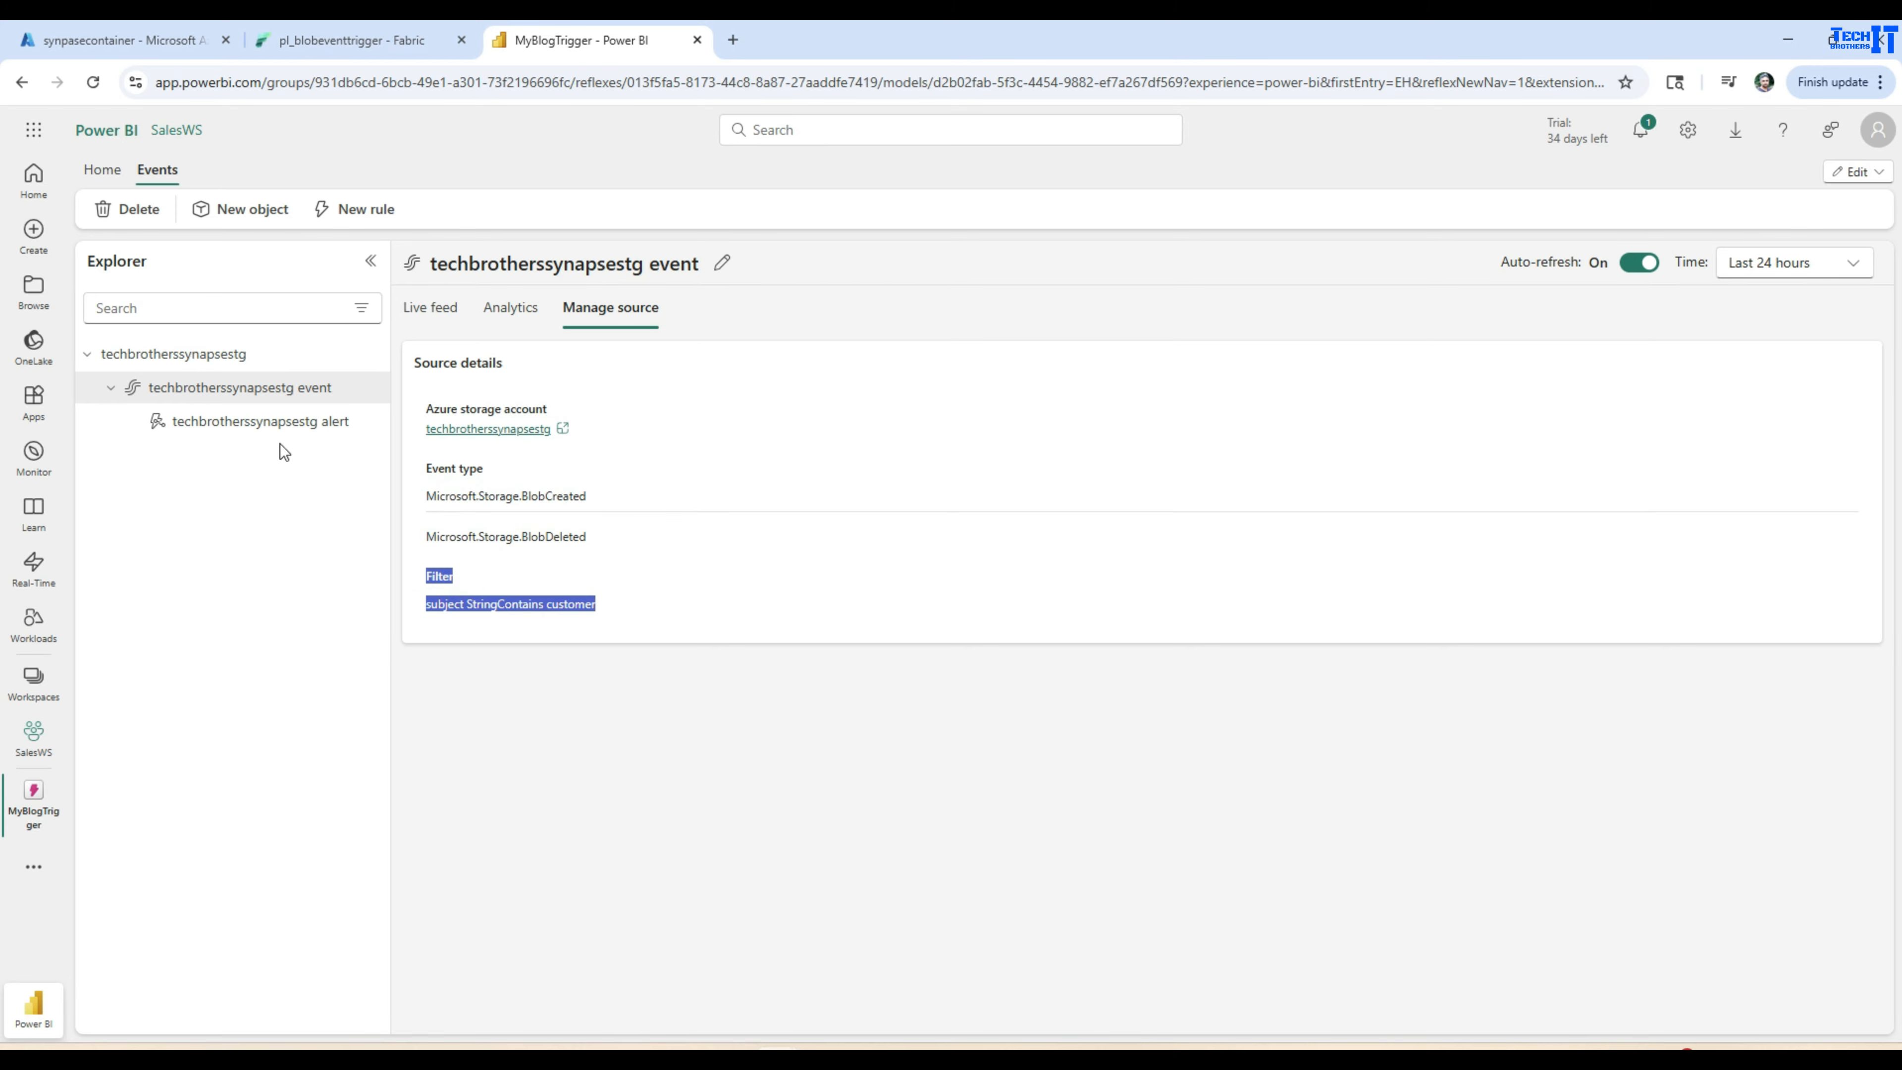
Examine the techbrotherssynapsestg alert's live feed and its definition, including the monitored event, condition and action.
{"action": "left_click", "coordinate": [273, 424]}
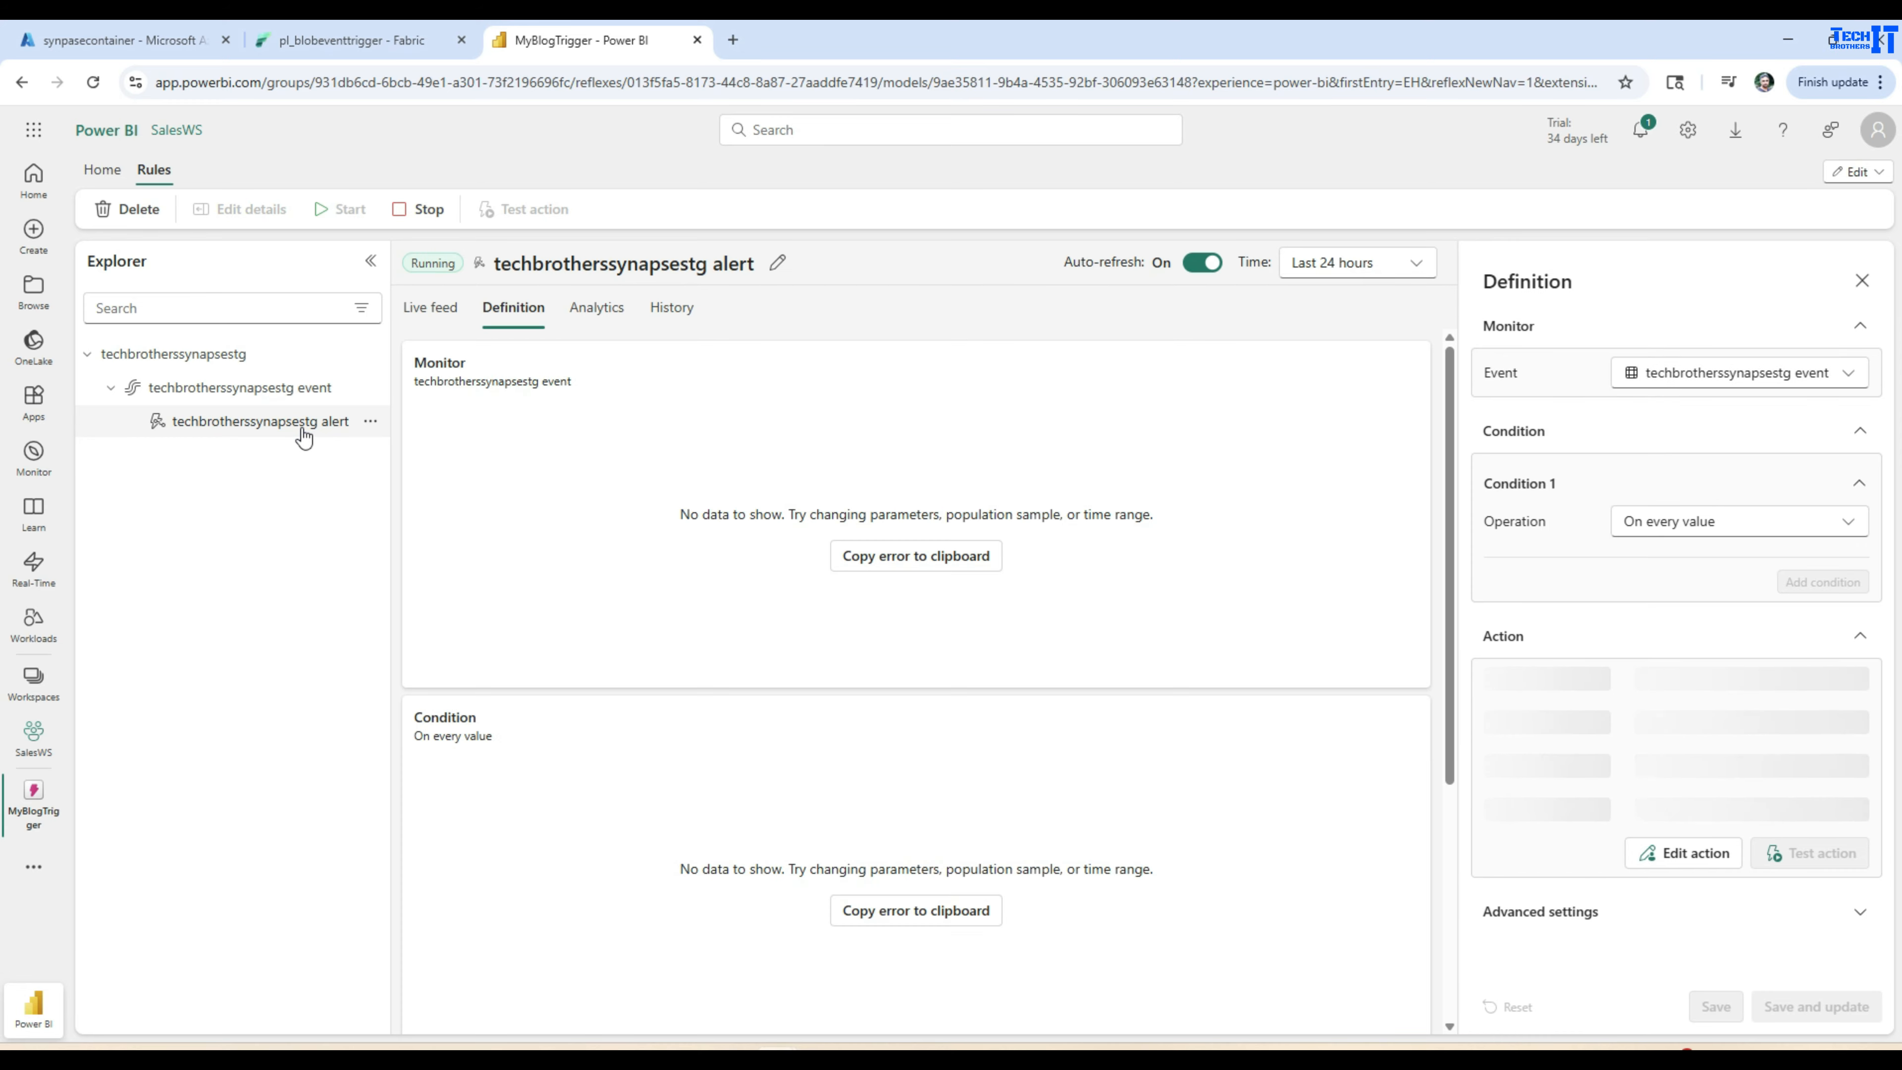
{"action": "left_click", "coordinate": [438, 313]}
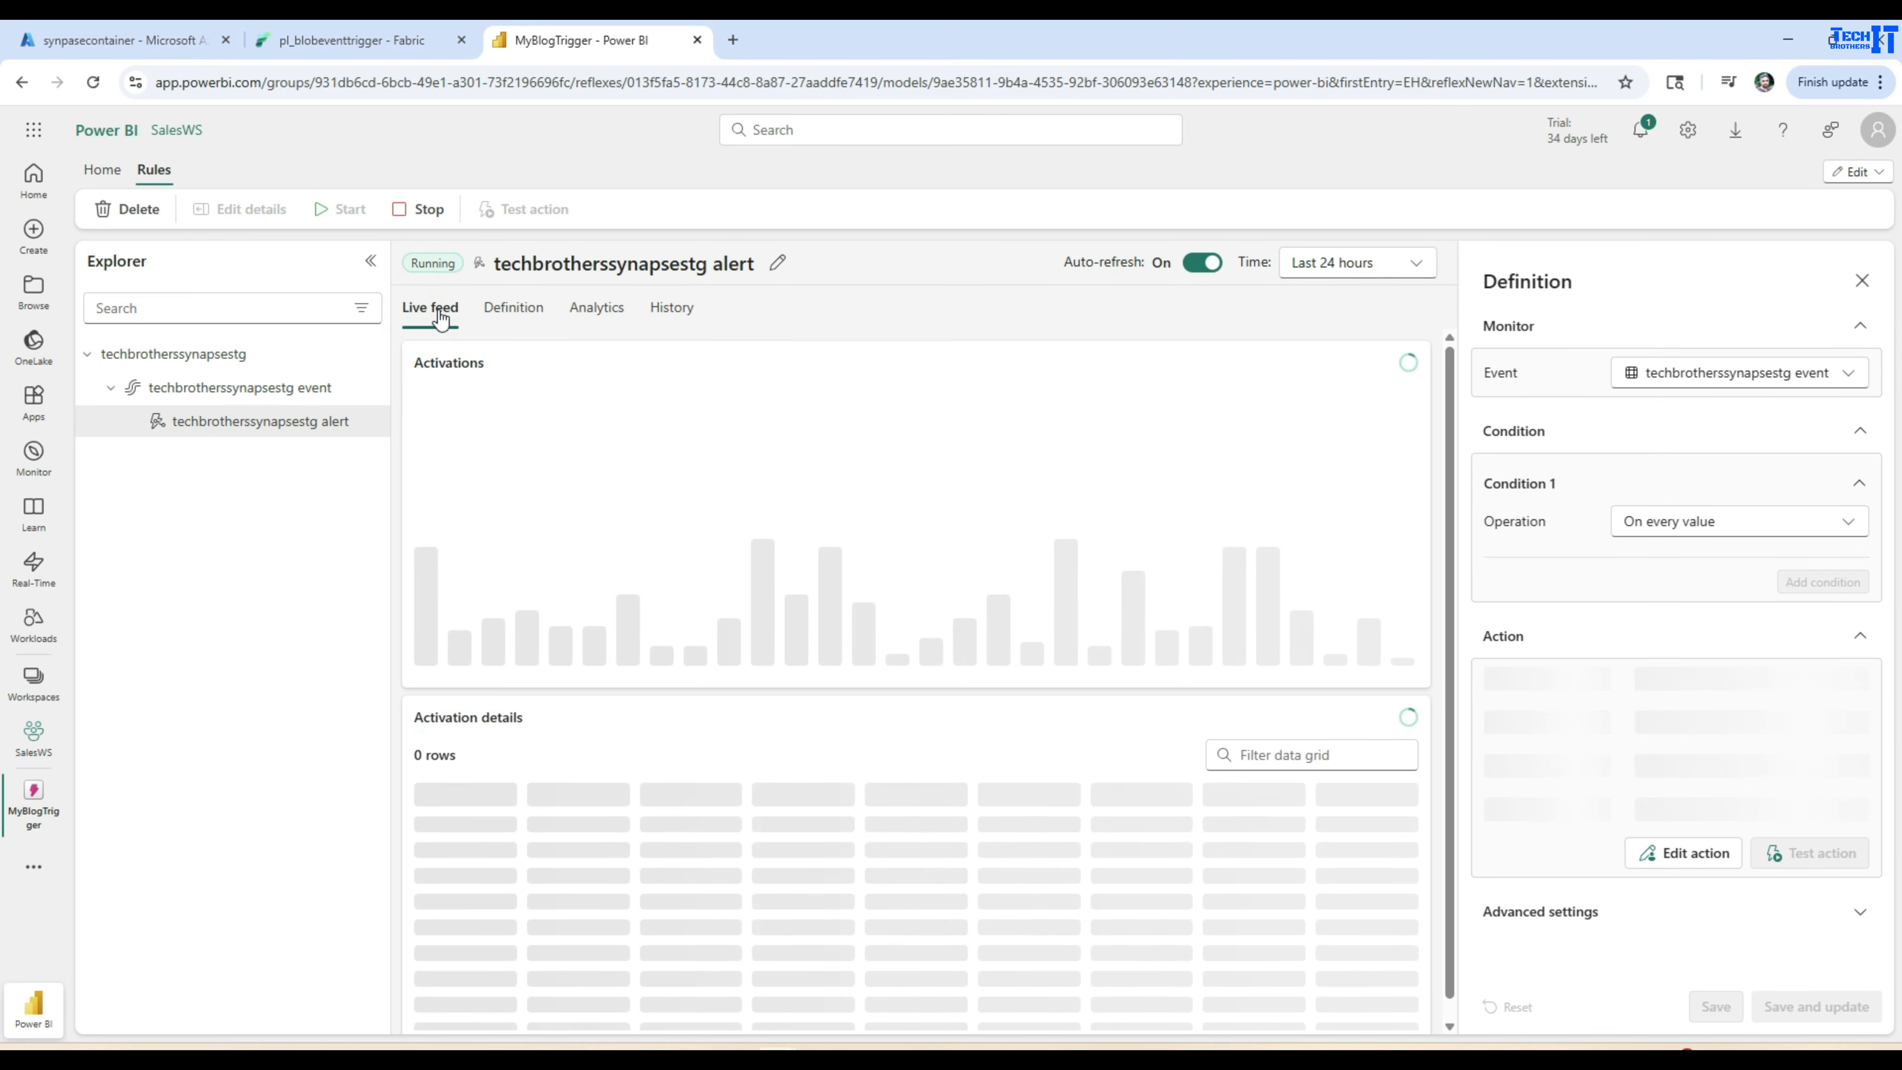
{"action": "left_click", "coordinate": [512, 313]}
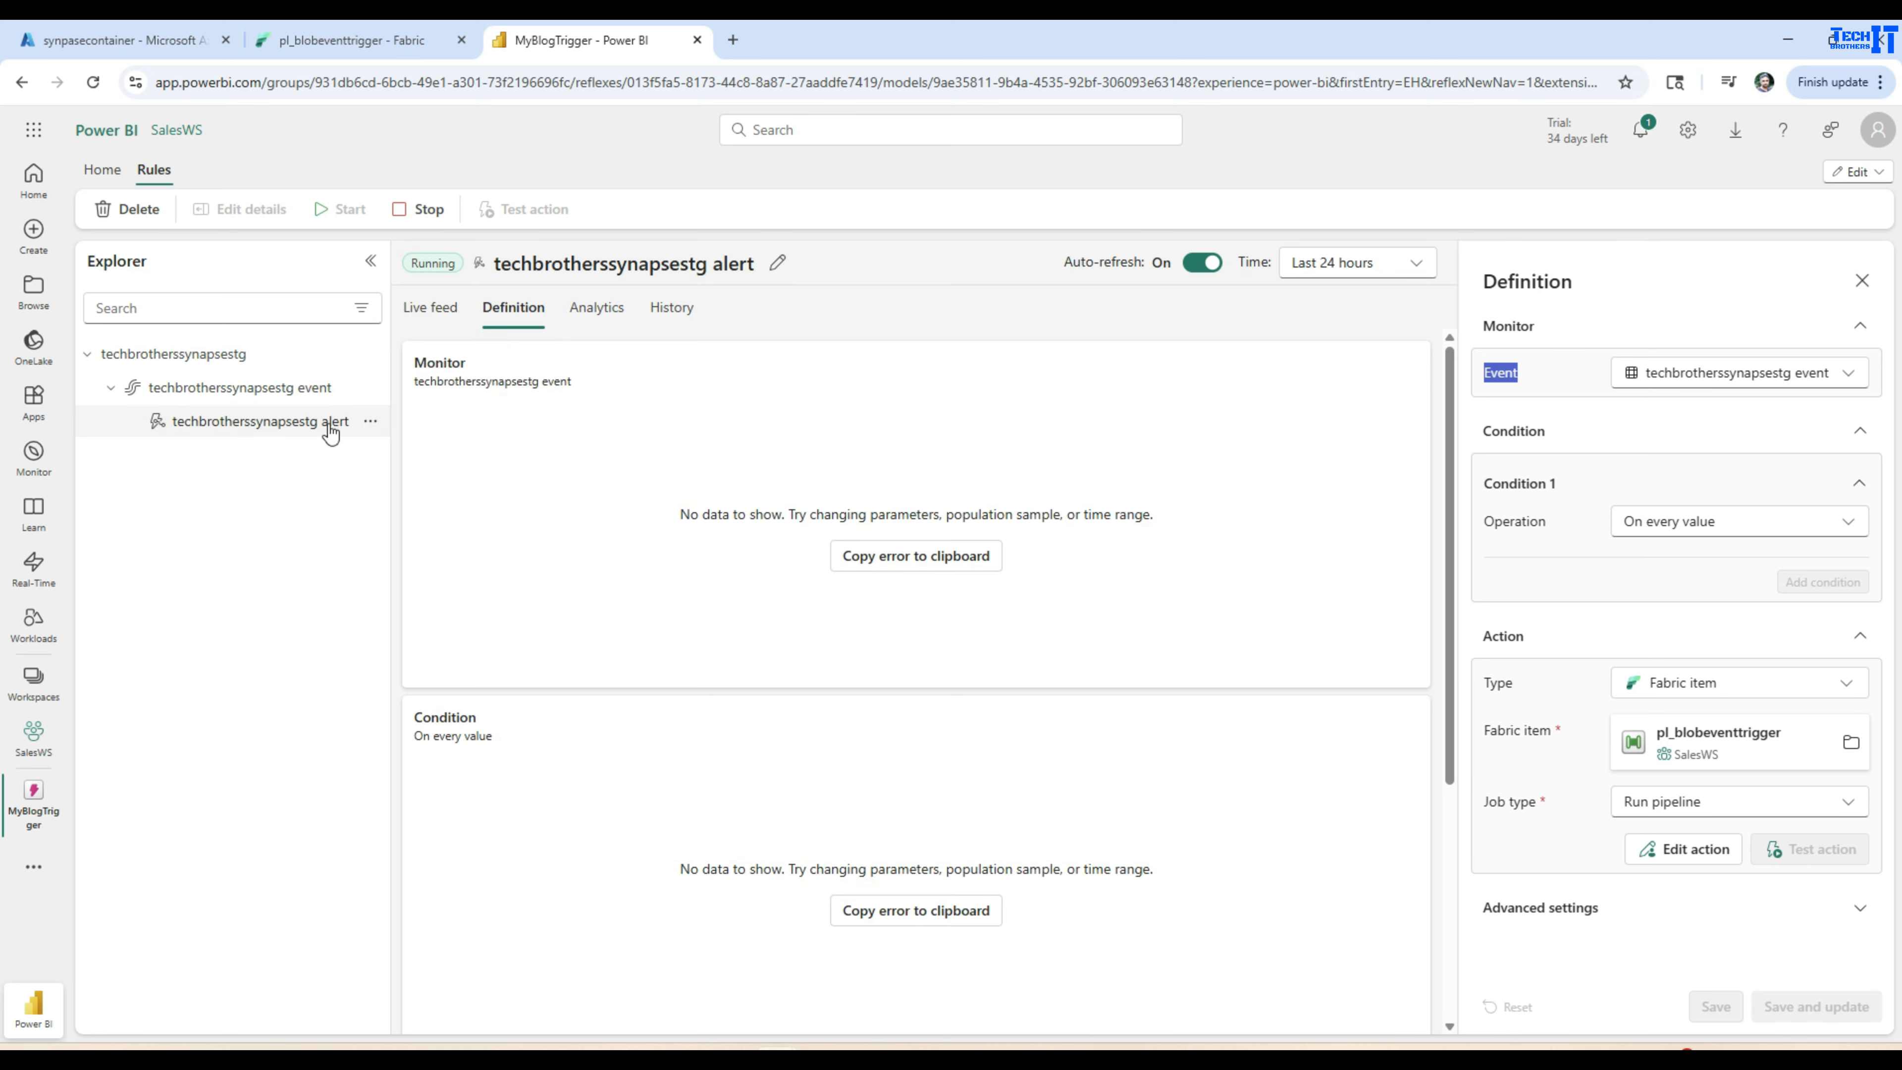
{"action": "left_click_drag", "start_coordinate": [1534, 645], "coordinate": [1476, 642]}
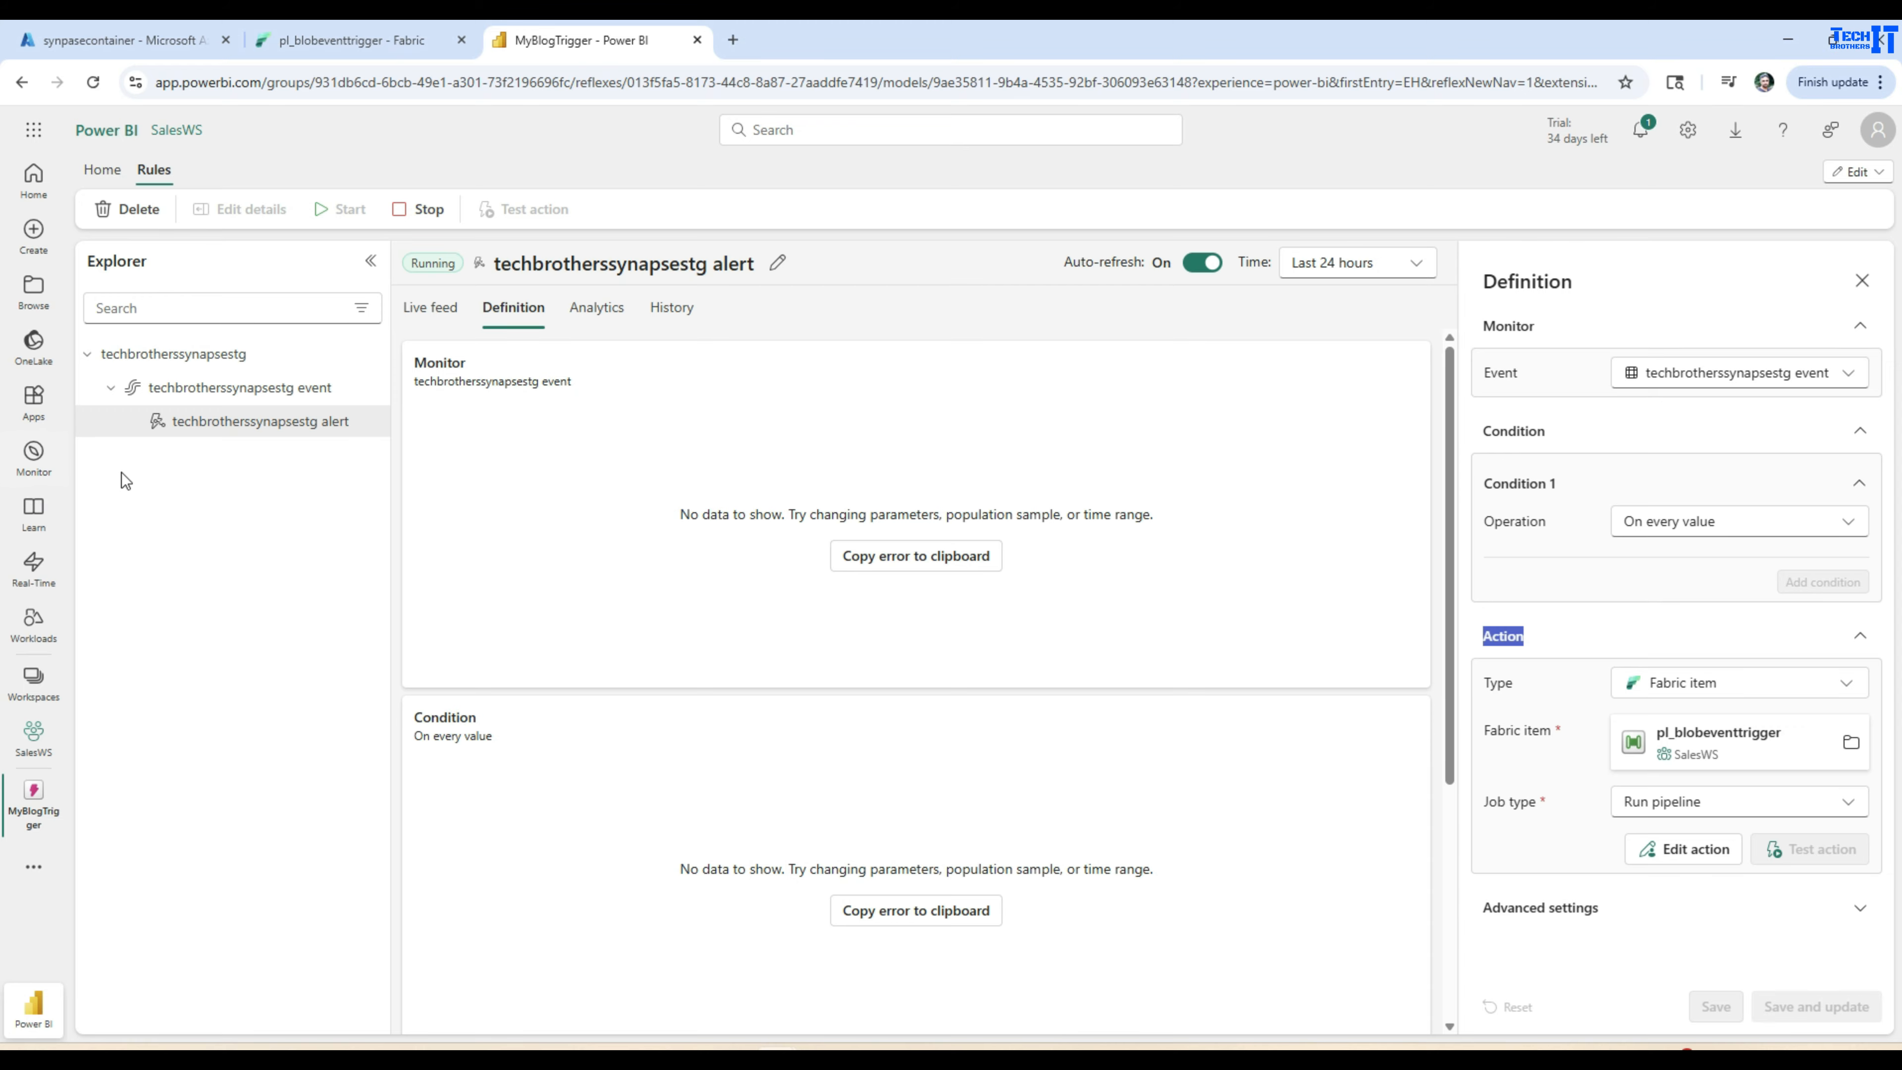
Return to the Fabric pipeline, close the alert summary, and open the root folder of the SalesWS workspace.
{"action": "left_click", "coordinate": [326, 45]}
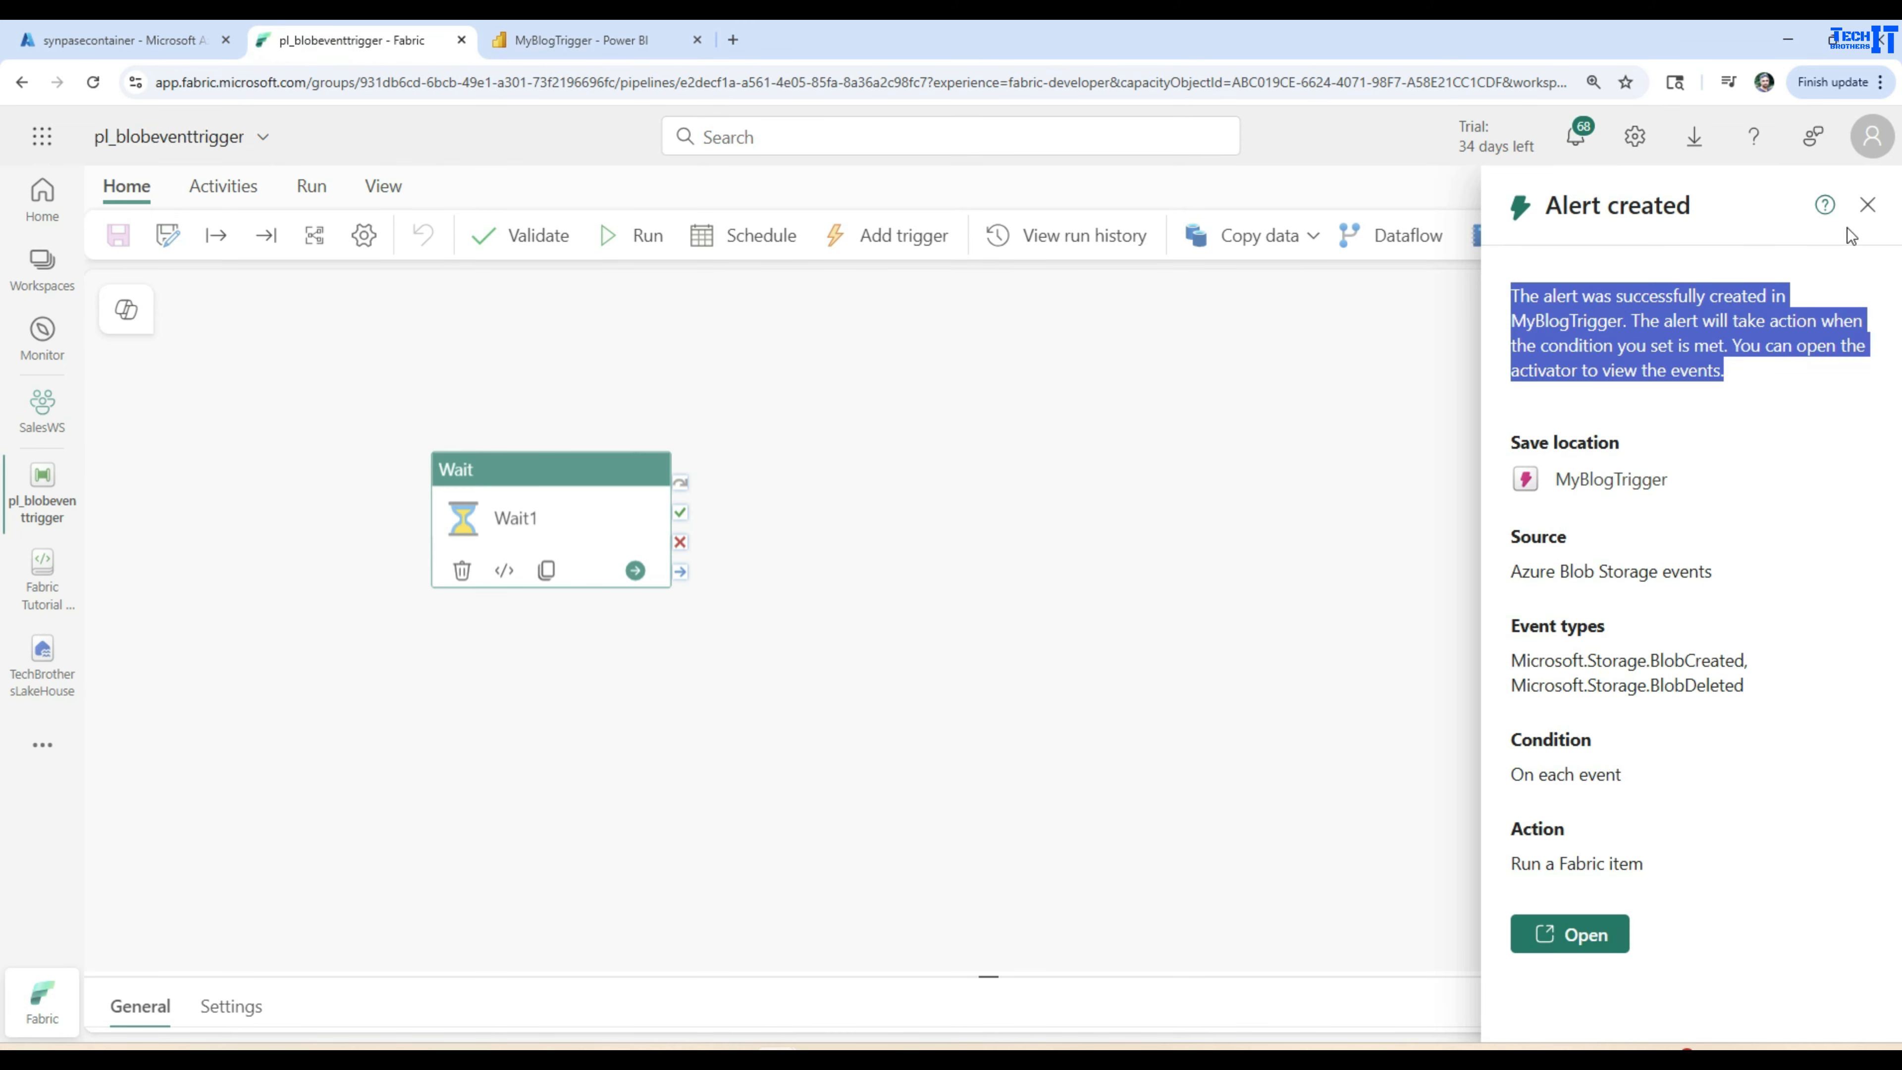
{"action": "left_click", "coordinate": [1867, 206]}
{"action": "left_click", "coordinate": [252, 399]}
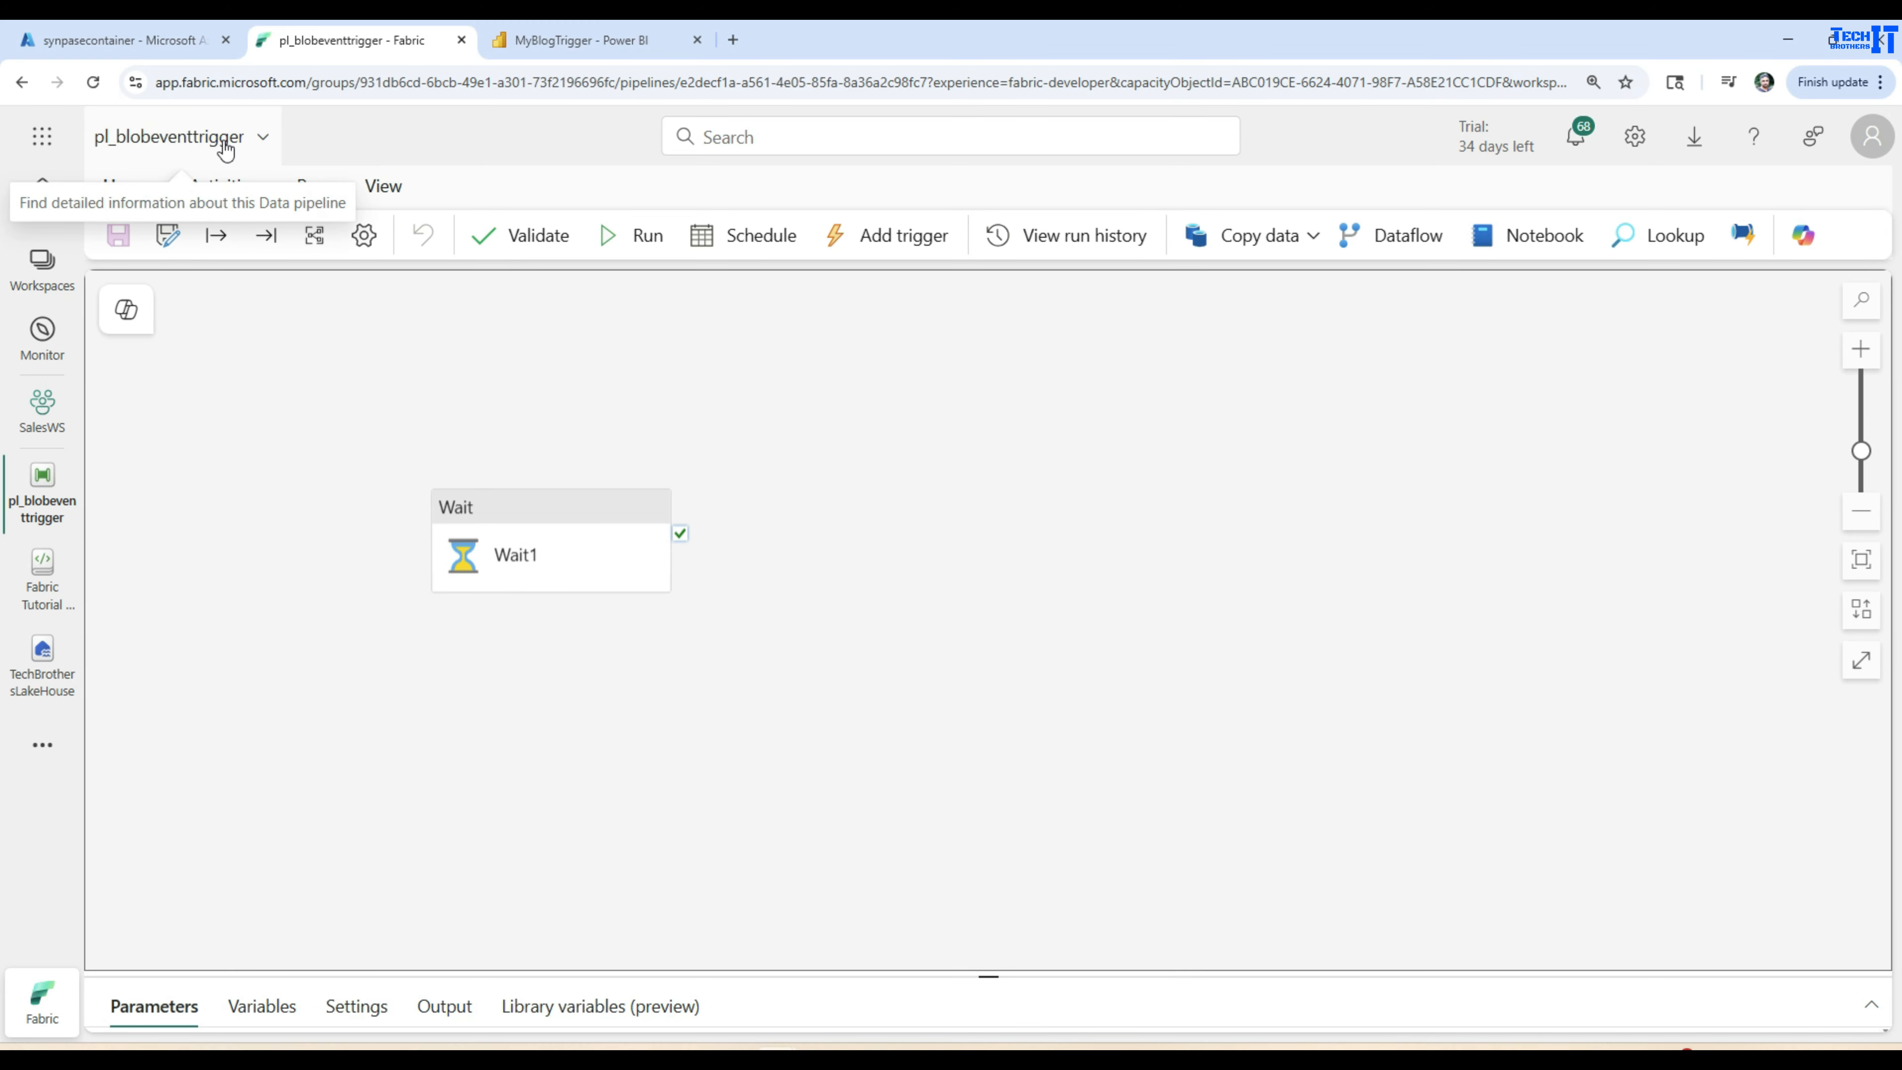
{"action": "left_click", "coordinate": [44, 421]}
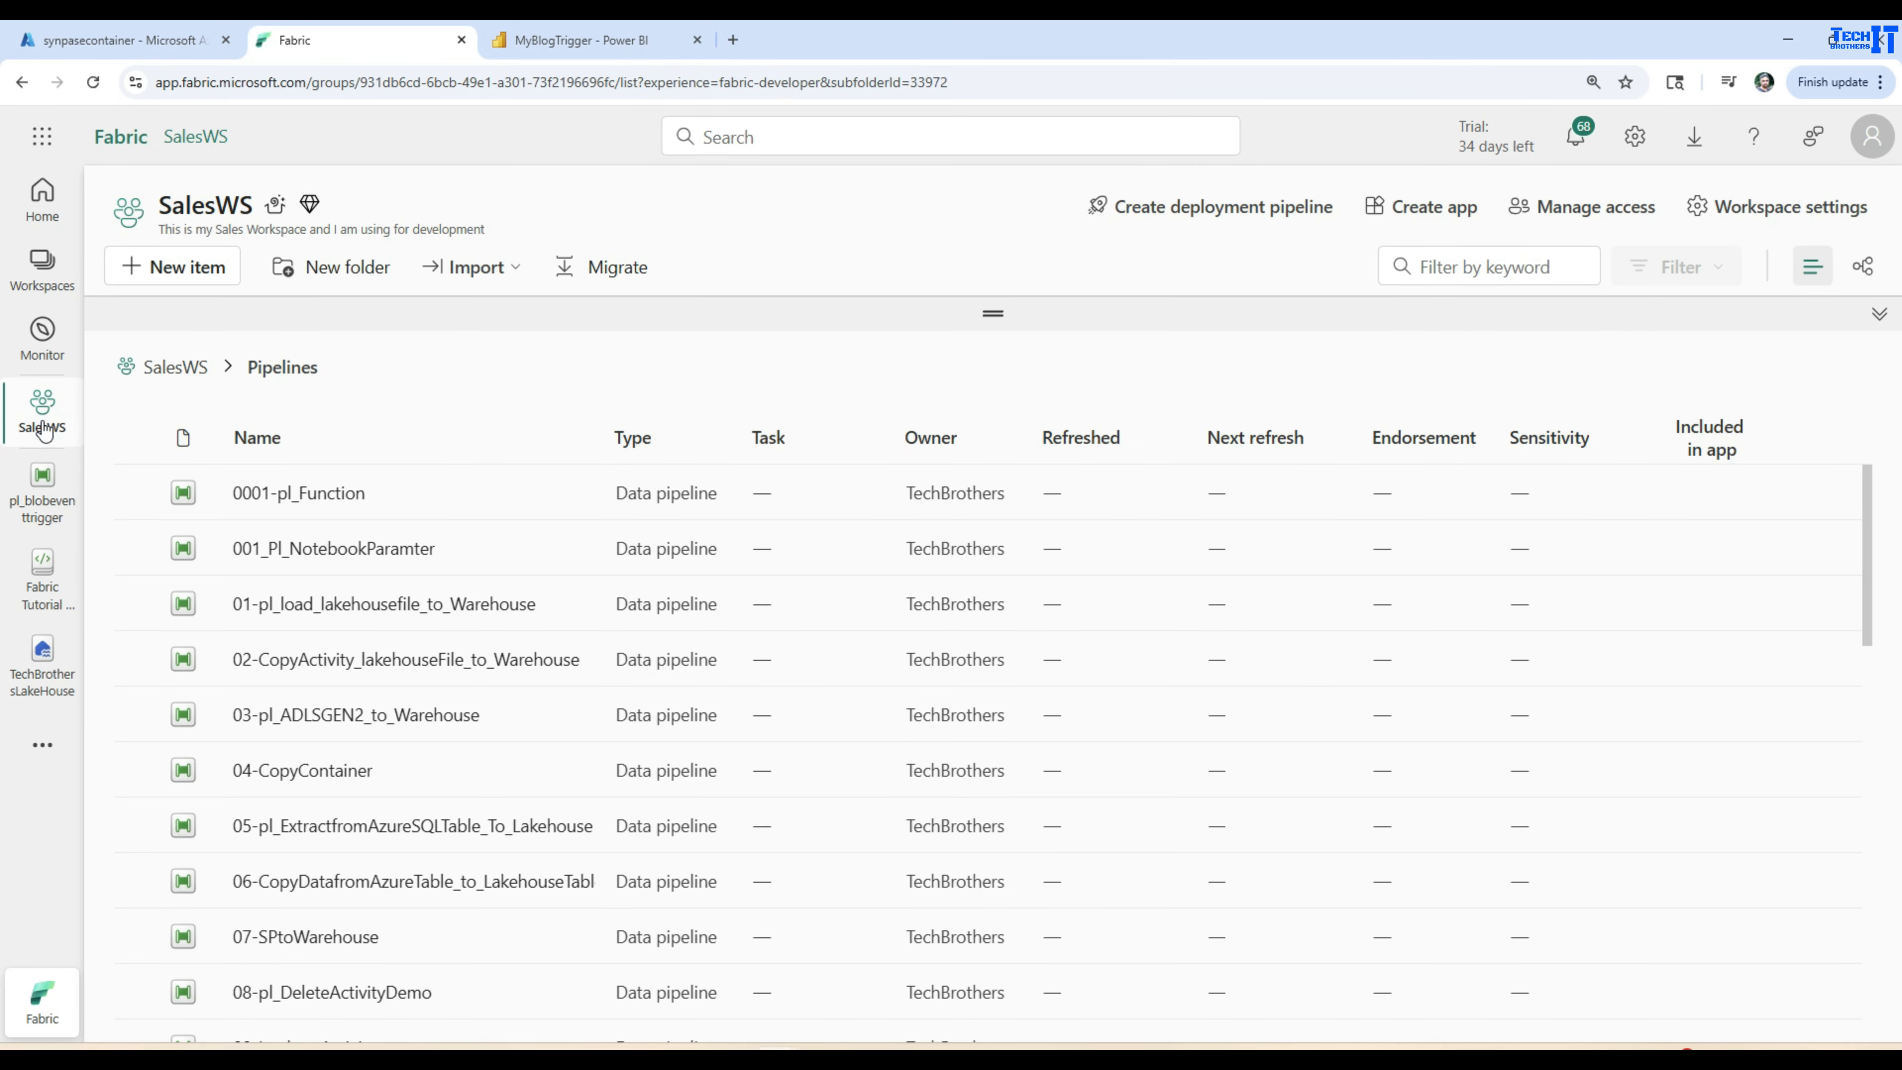
{"action": "scroll", "coordinate": [466, 699], "scroll_direction": "down", "scroll_amount": 2}
{"action": "left_click", "coordinate": [187, 369]}
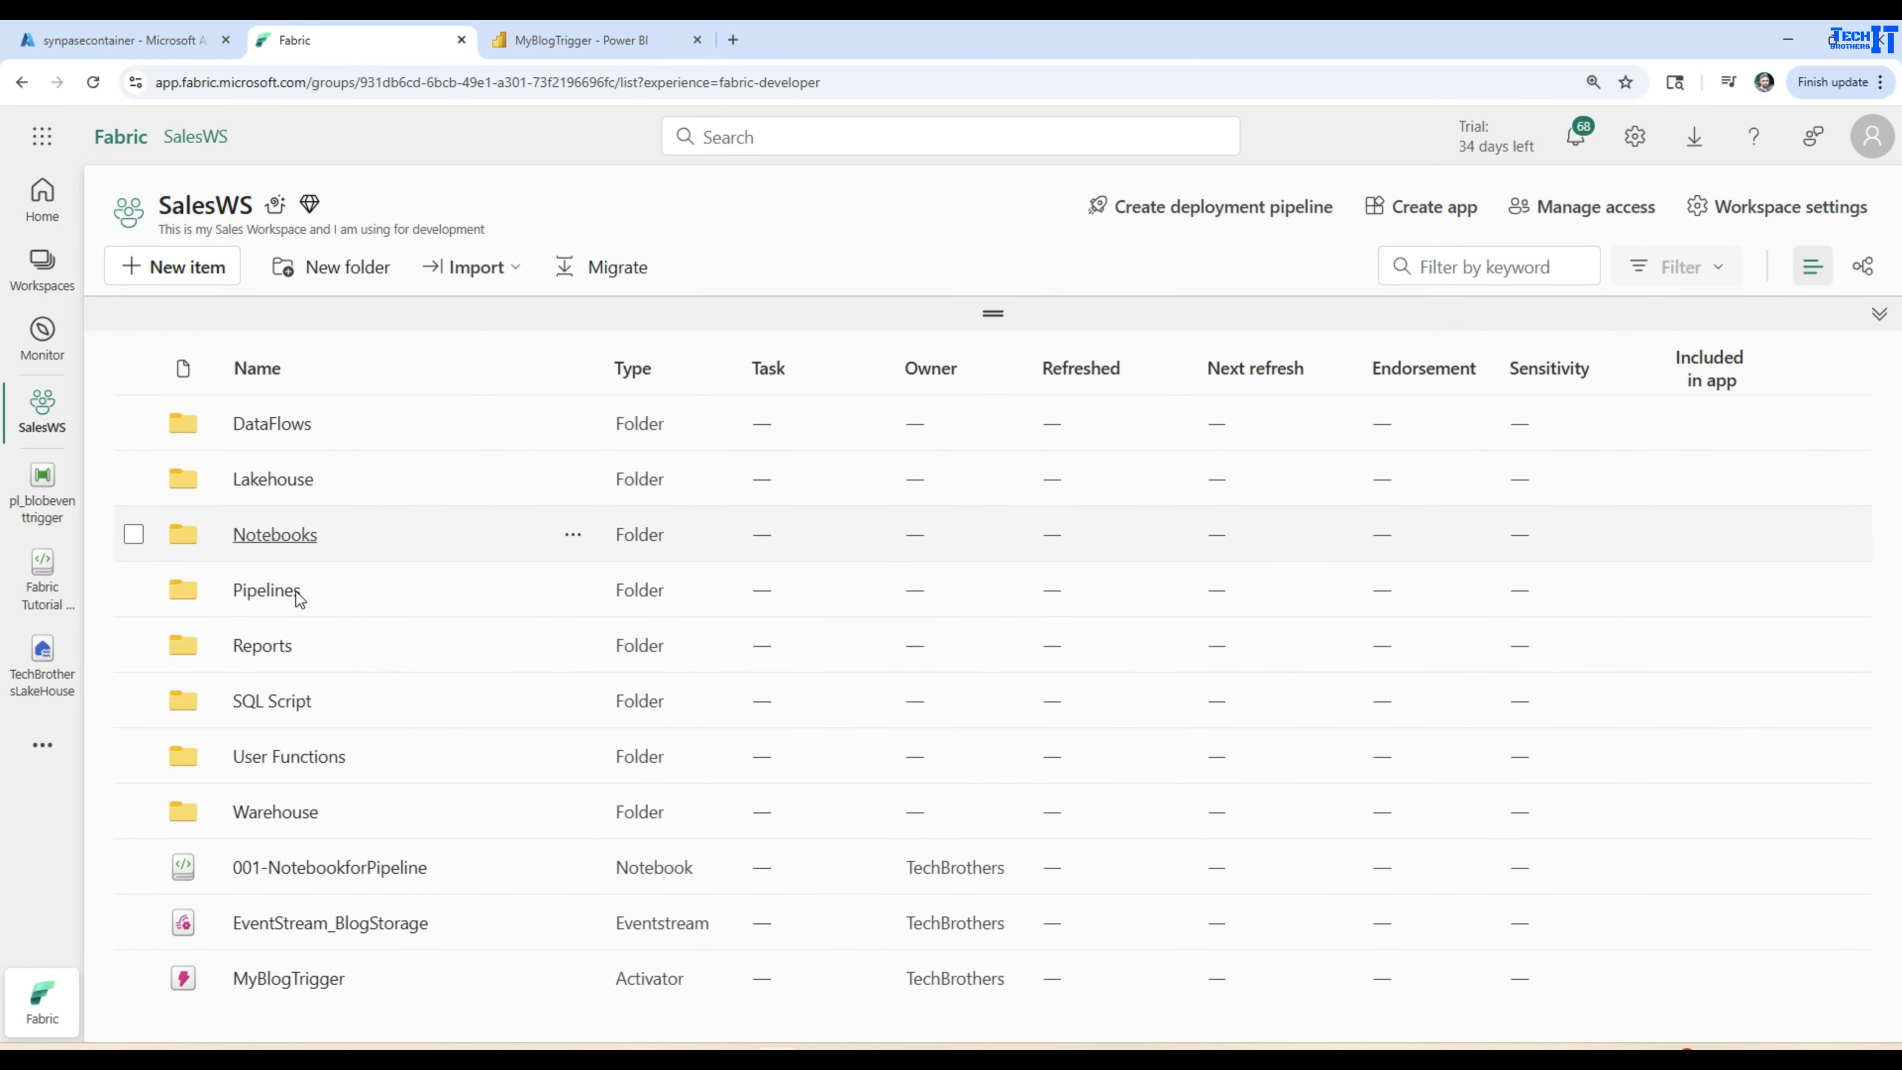
Open EventStream_BlogStorage, check the details of its EventLinks source and storage account, and return to the SalesWS workspace.
{"action": "left_click", "coordinate": [294, 932]}
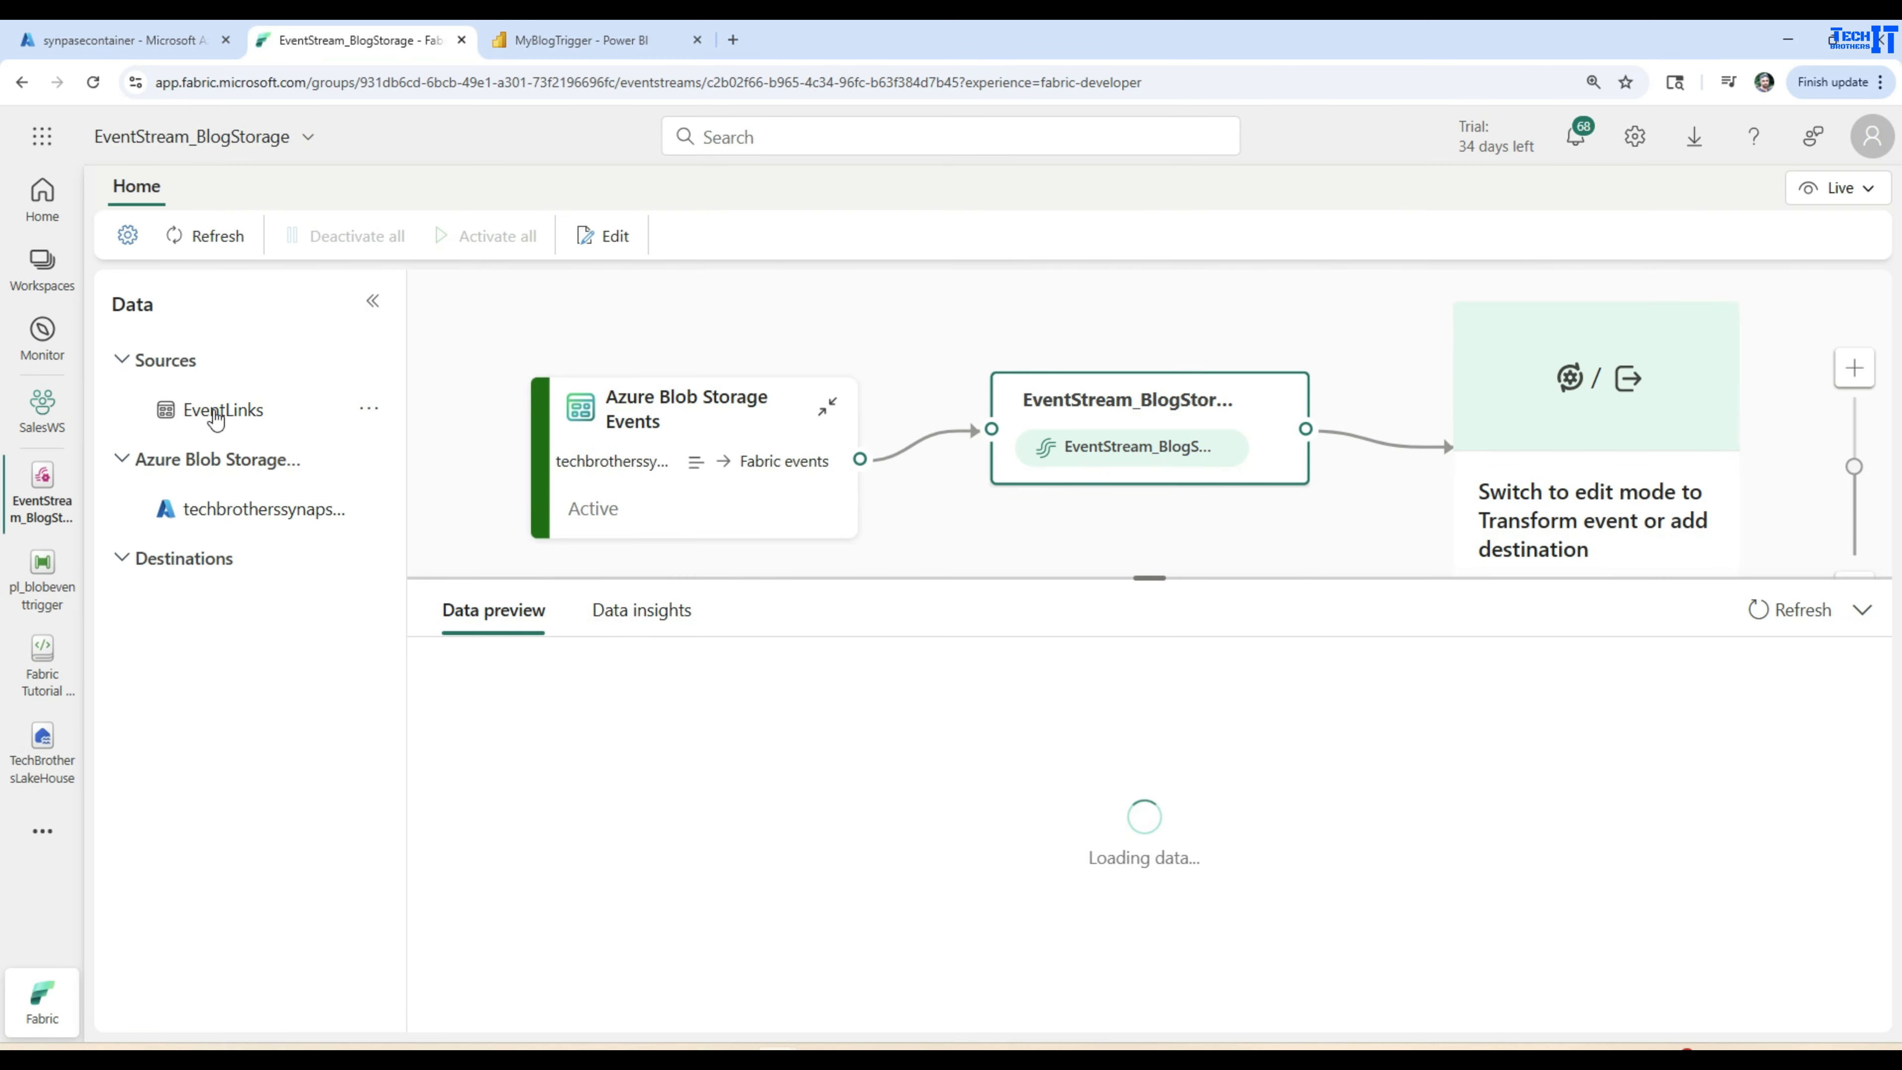
{"action": "left_click", "coordinate": [222, 420]}
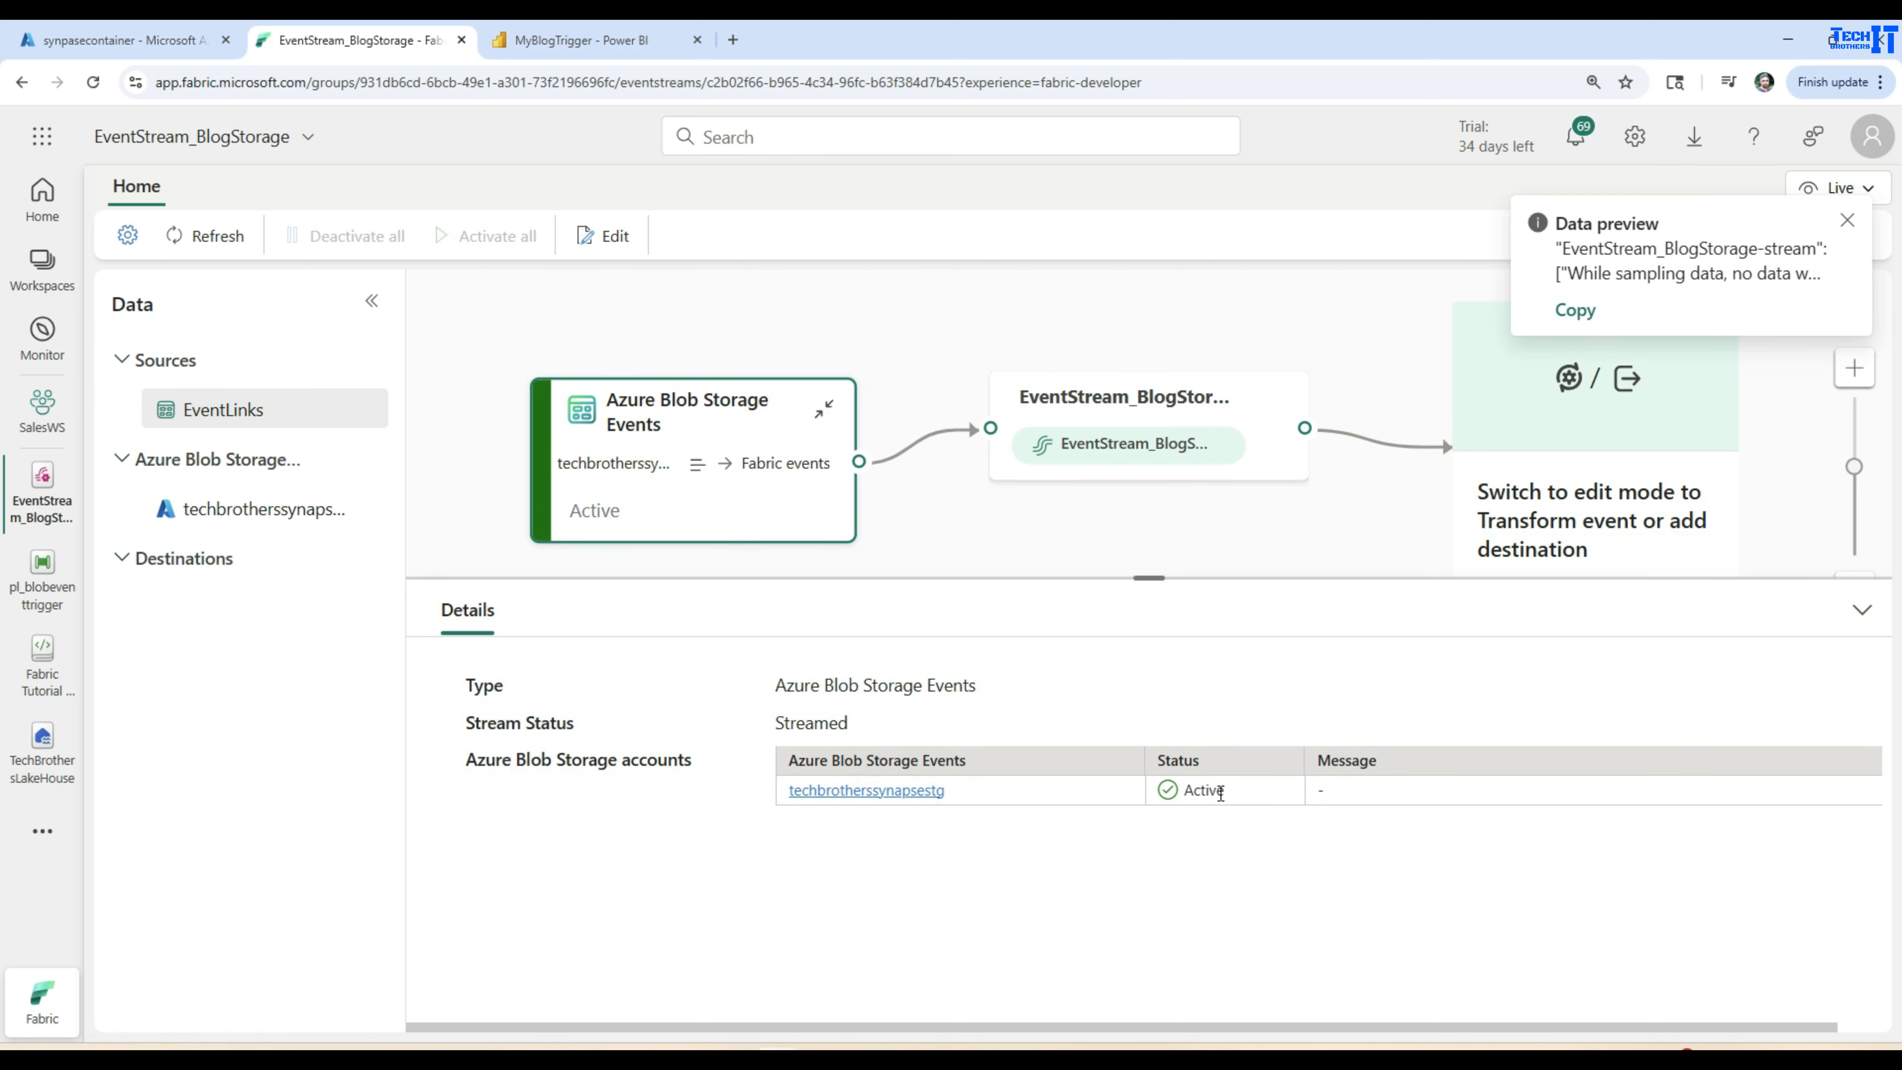
{"action": "left_click", "coordinate": [259, 508]}
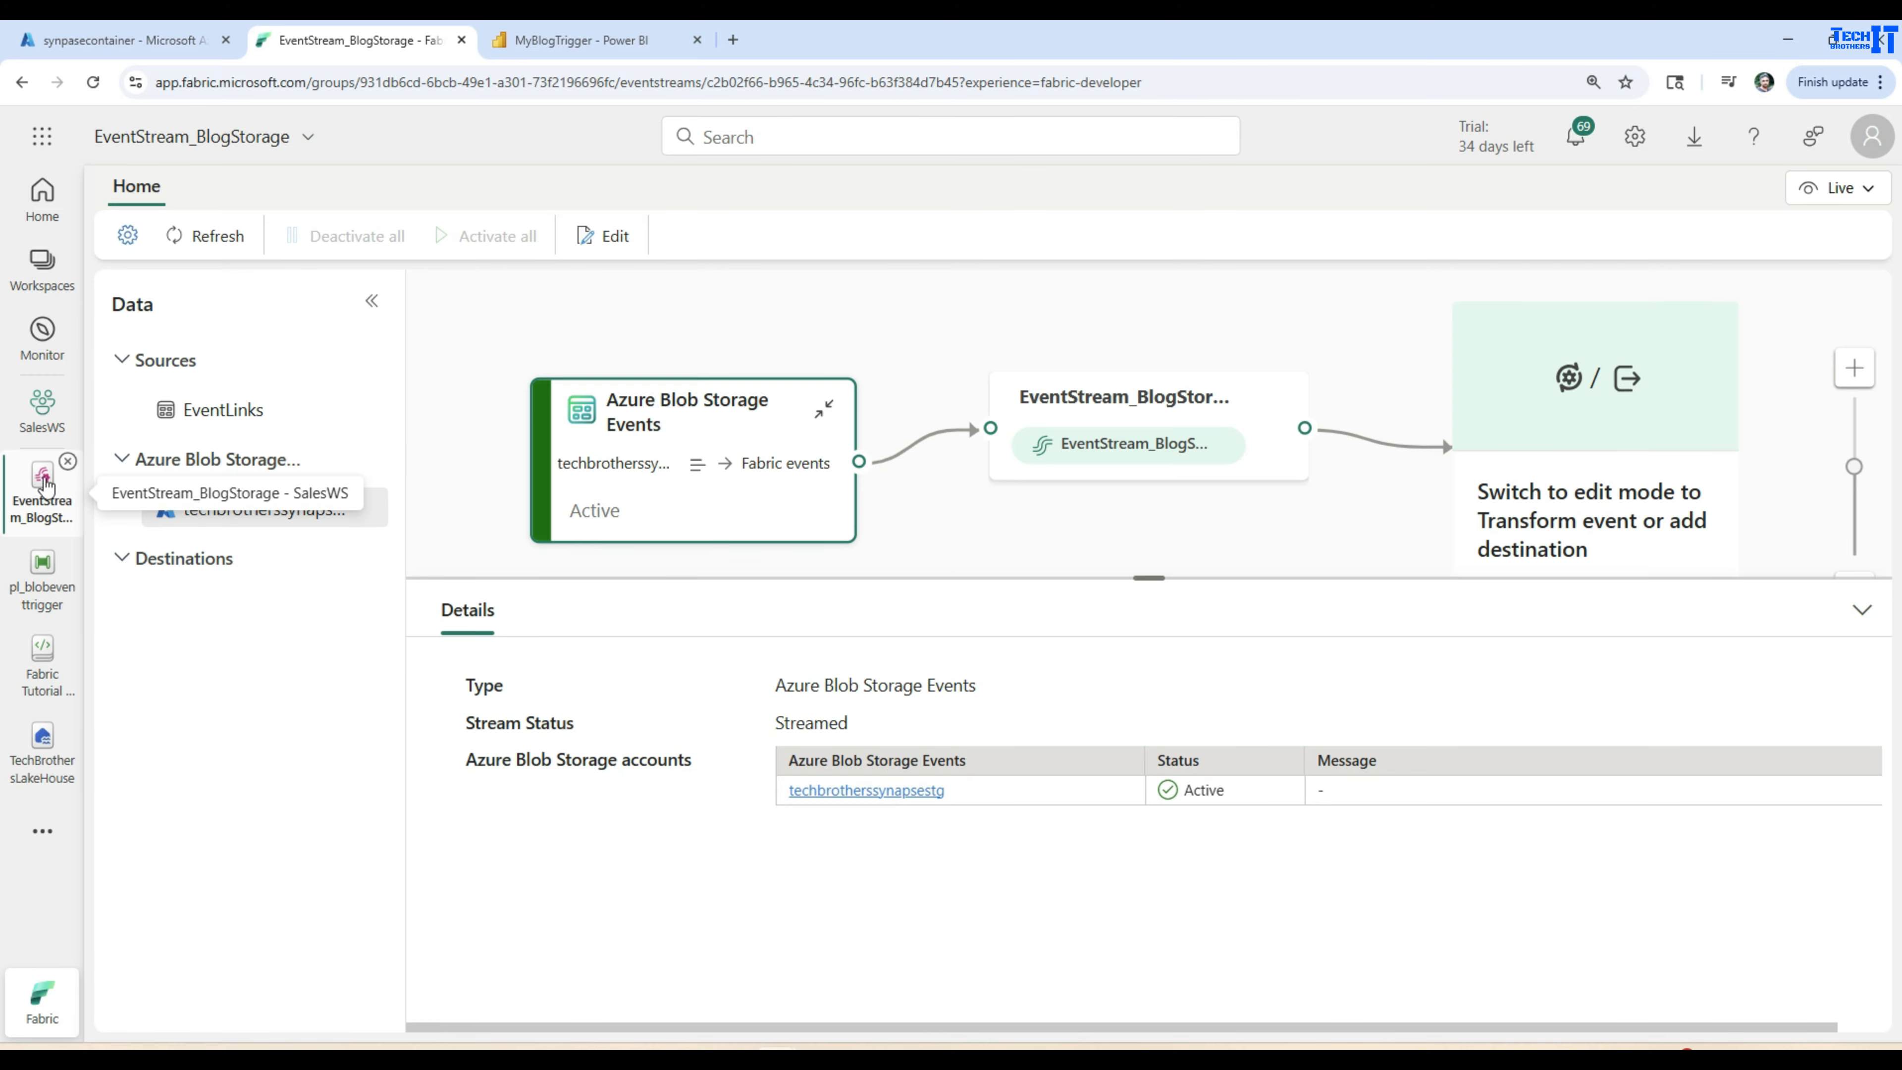
{"action": "left_click", "coordinate": [47, 420]}
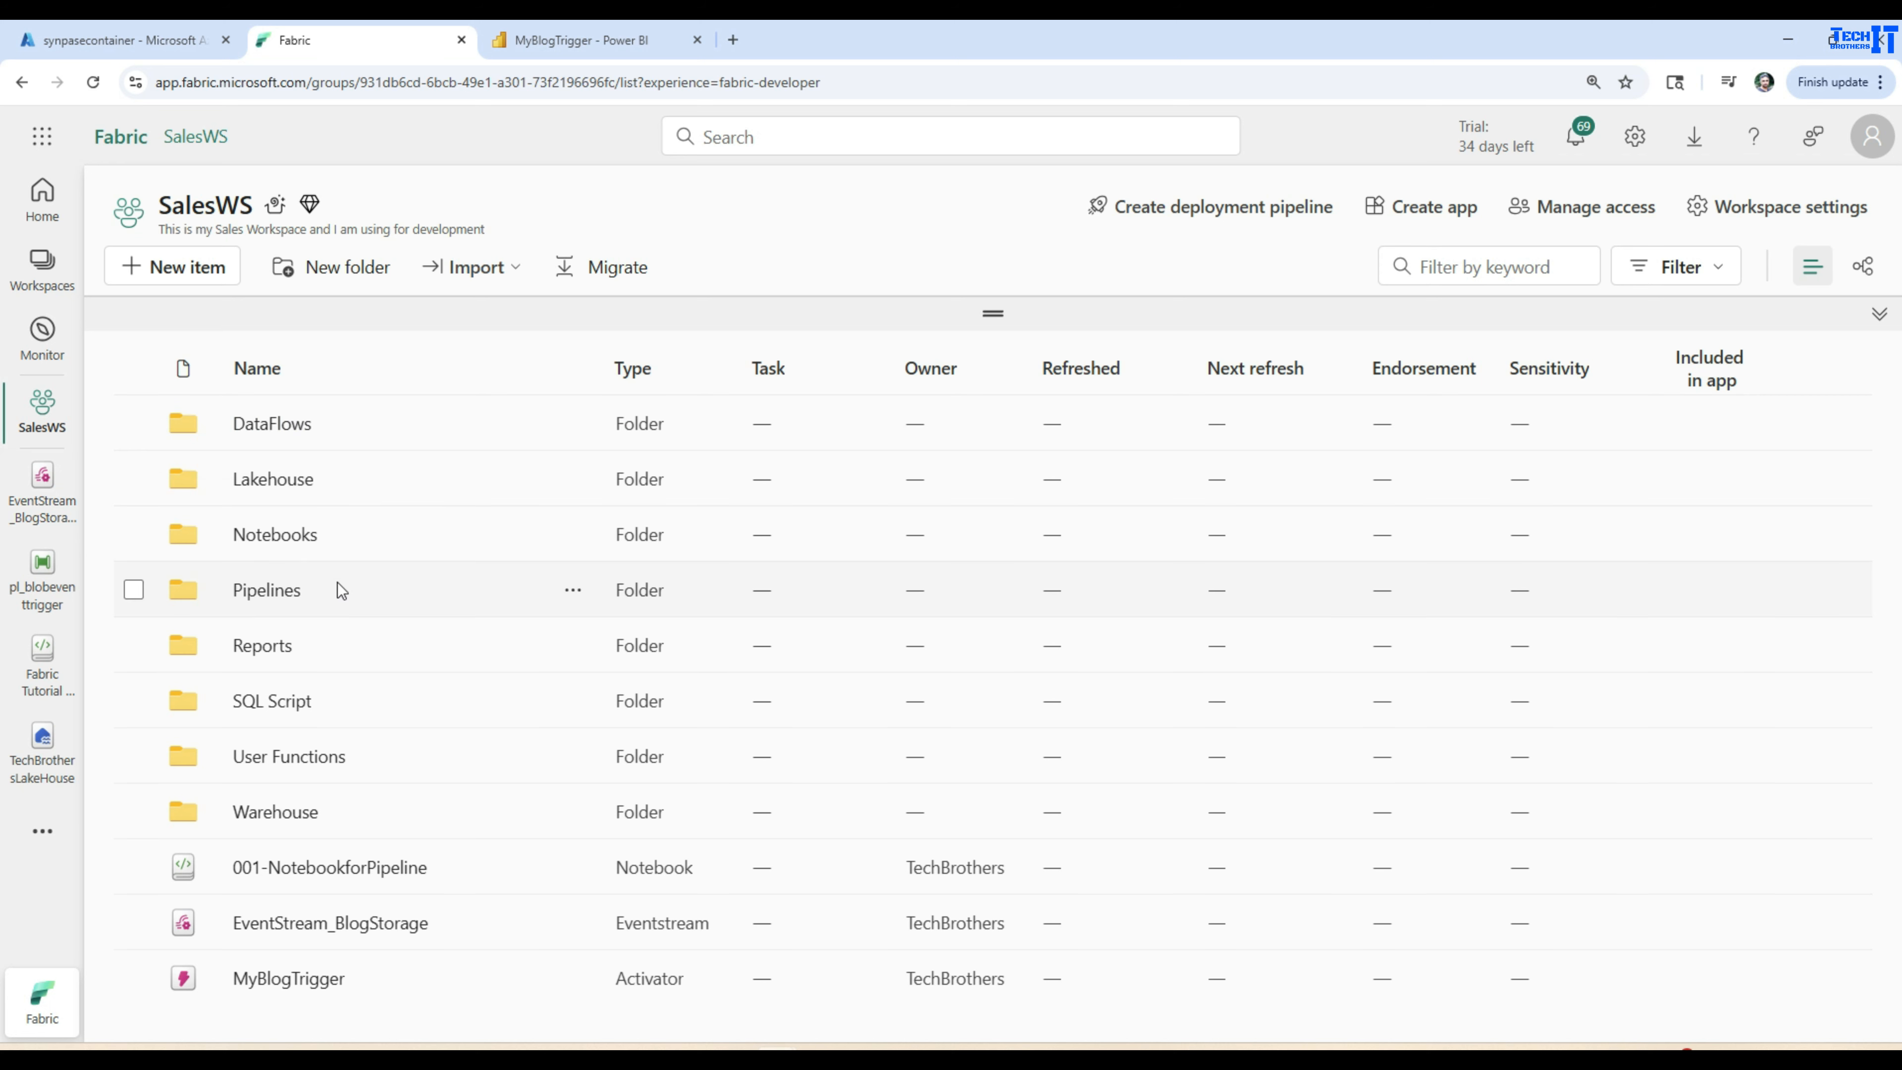
Switch to the Azure portal and delete customer_20250310_090501_US.csv from the input folder of synpasecontainer.
{"action": "left_click", "coordinate": [110, 41]}
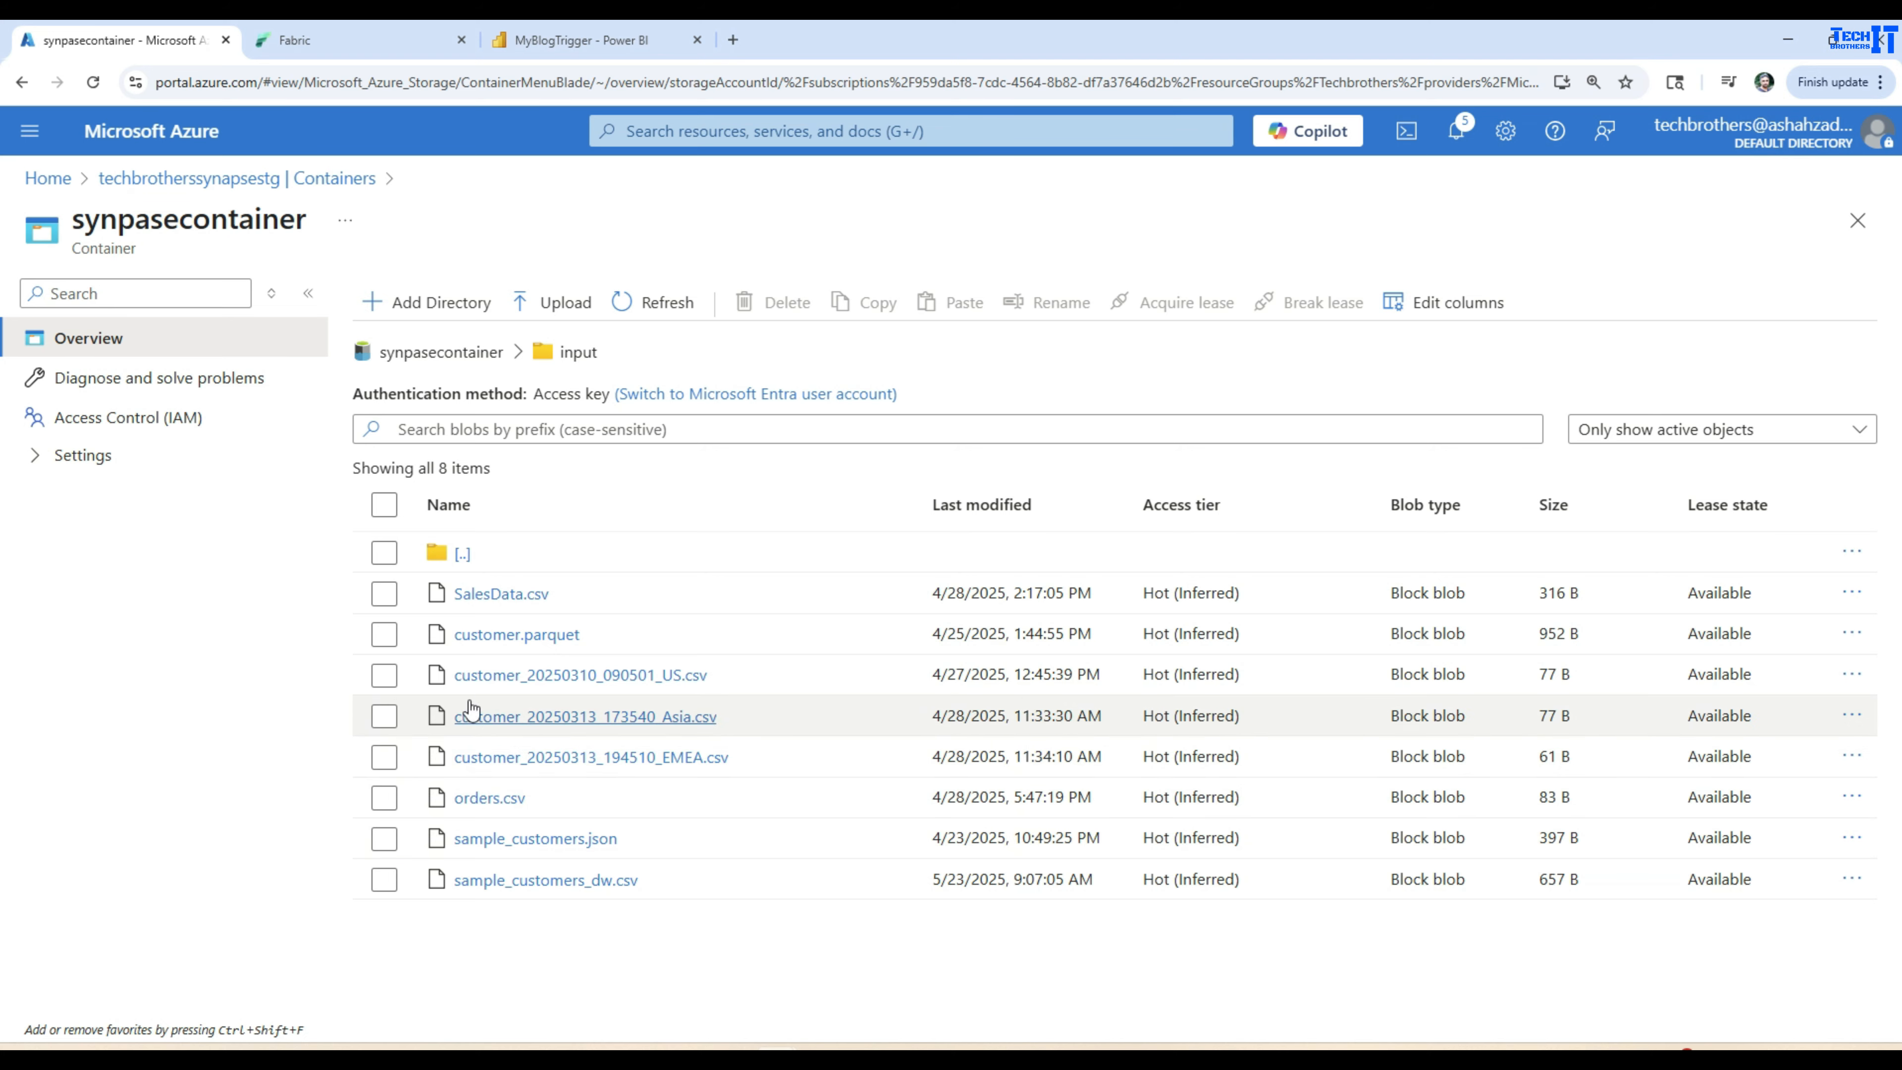
{"action": "left_click", "coordinate": [384, 678]}
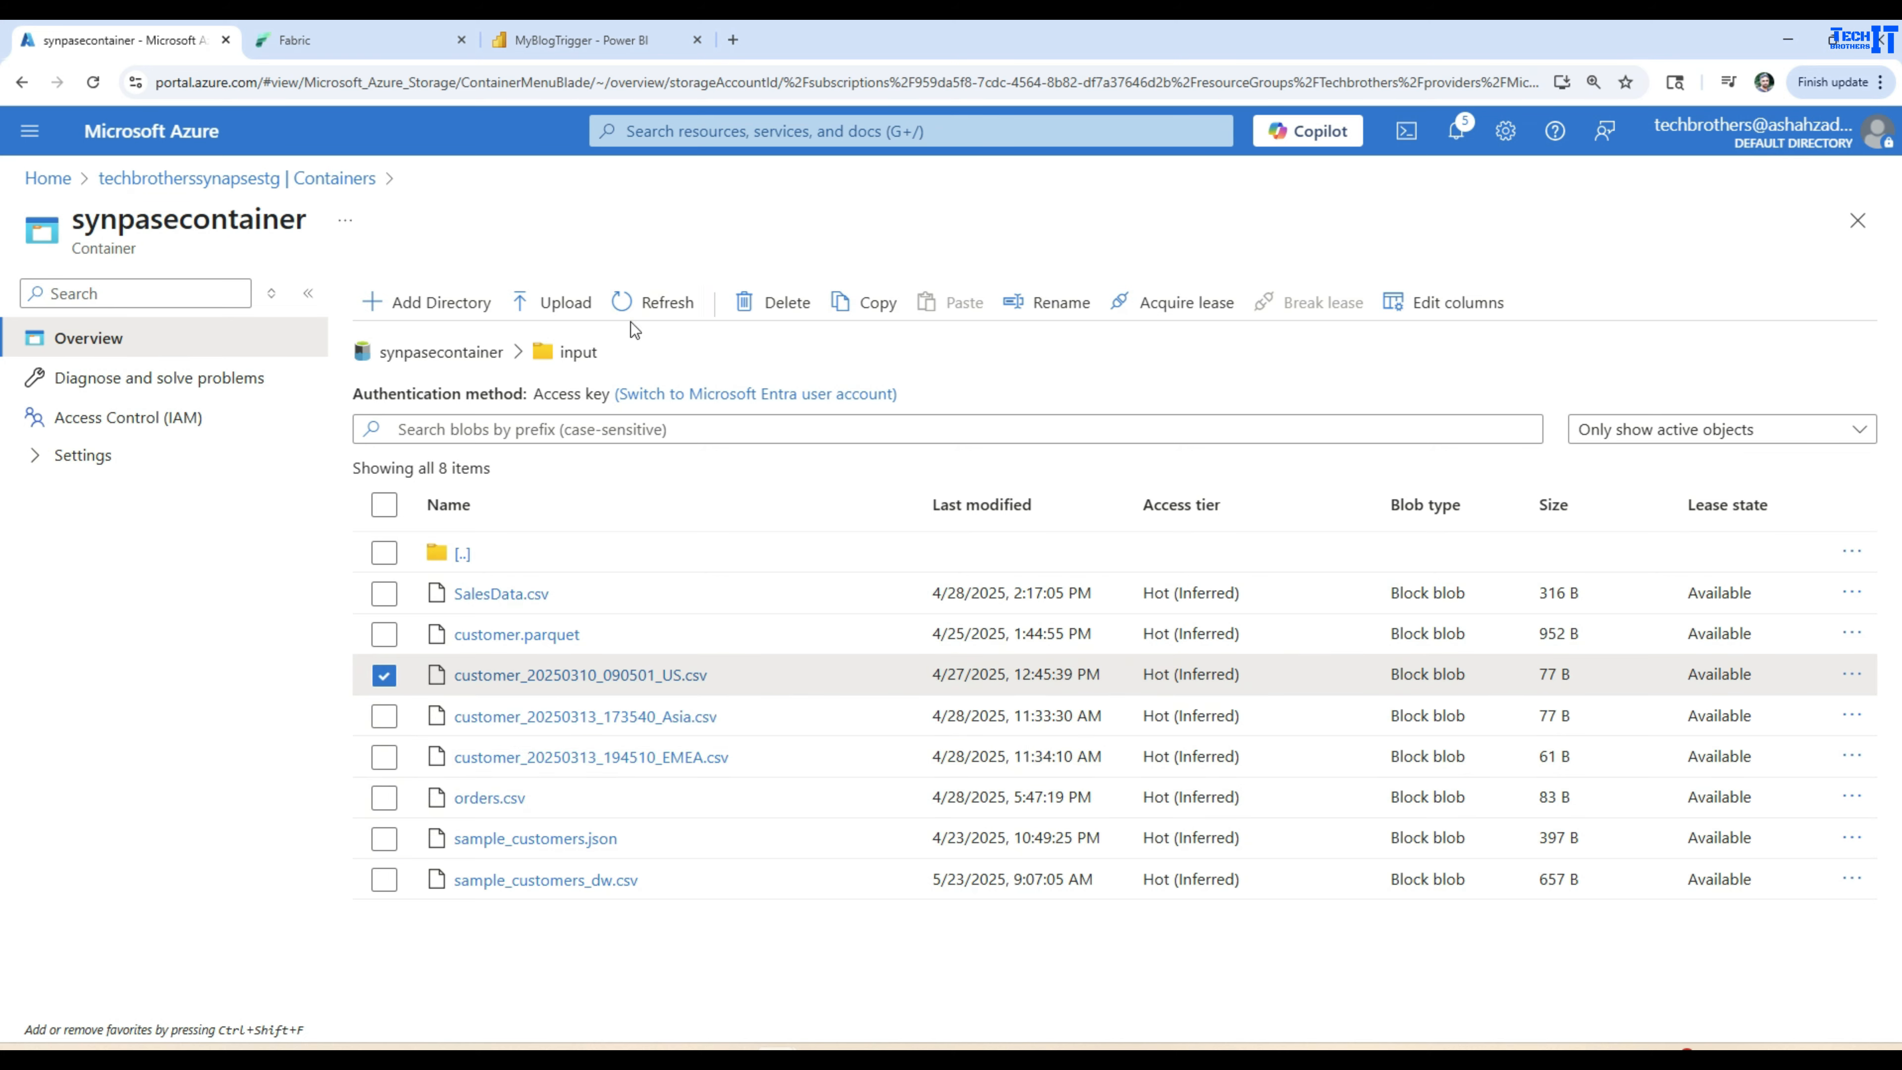
{"action": "left_click", "coordinate": [769, 305]}
{"action": "left_click", "coordinate": [1096, 723]}
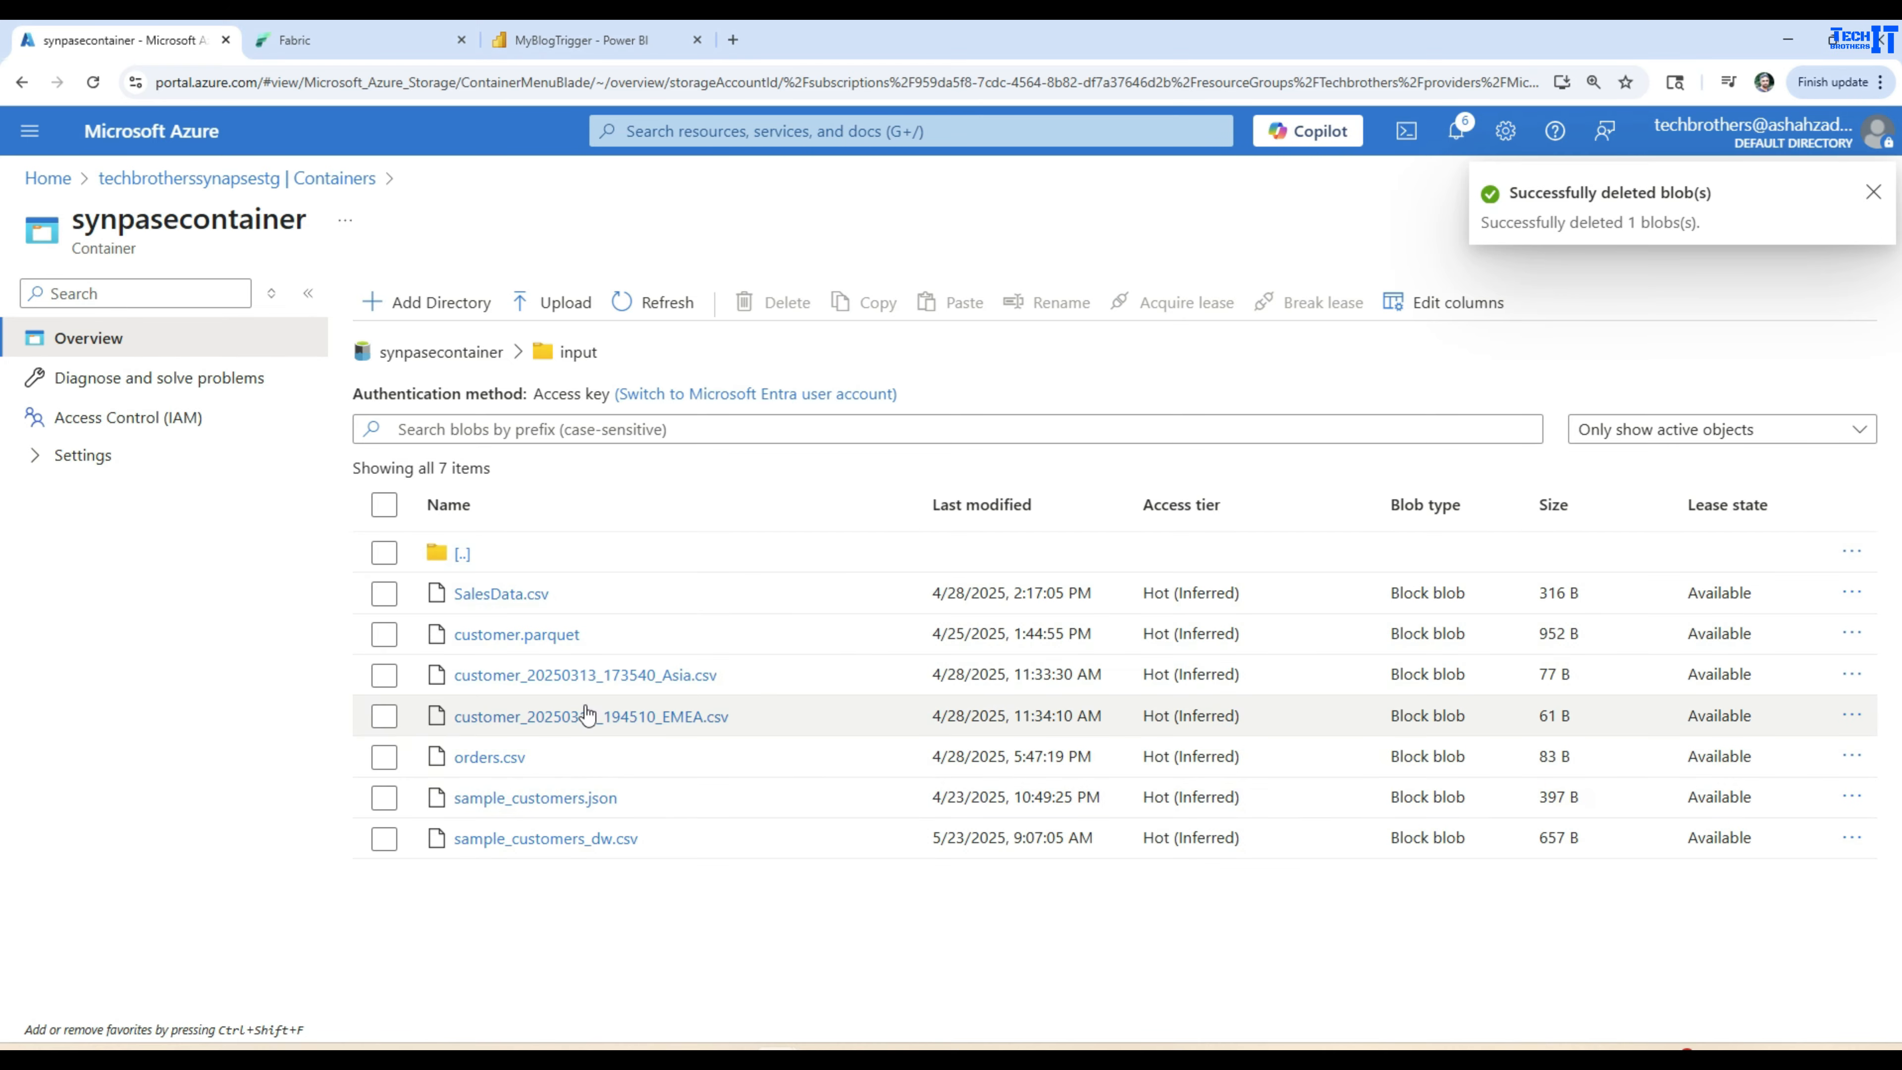
Switch to Fabric, open EventStream_BlogStorage, and examine the source, subject and type columns of the blob event in its data preview.
{"action": "left_click", "coordinate": [354, 45]}
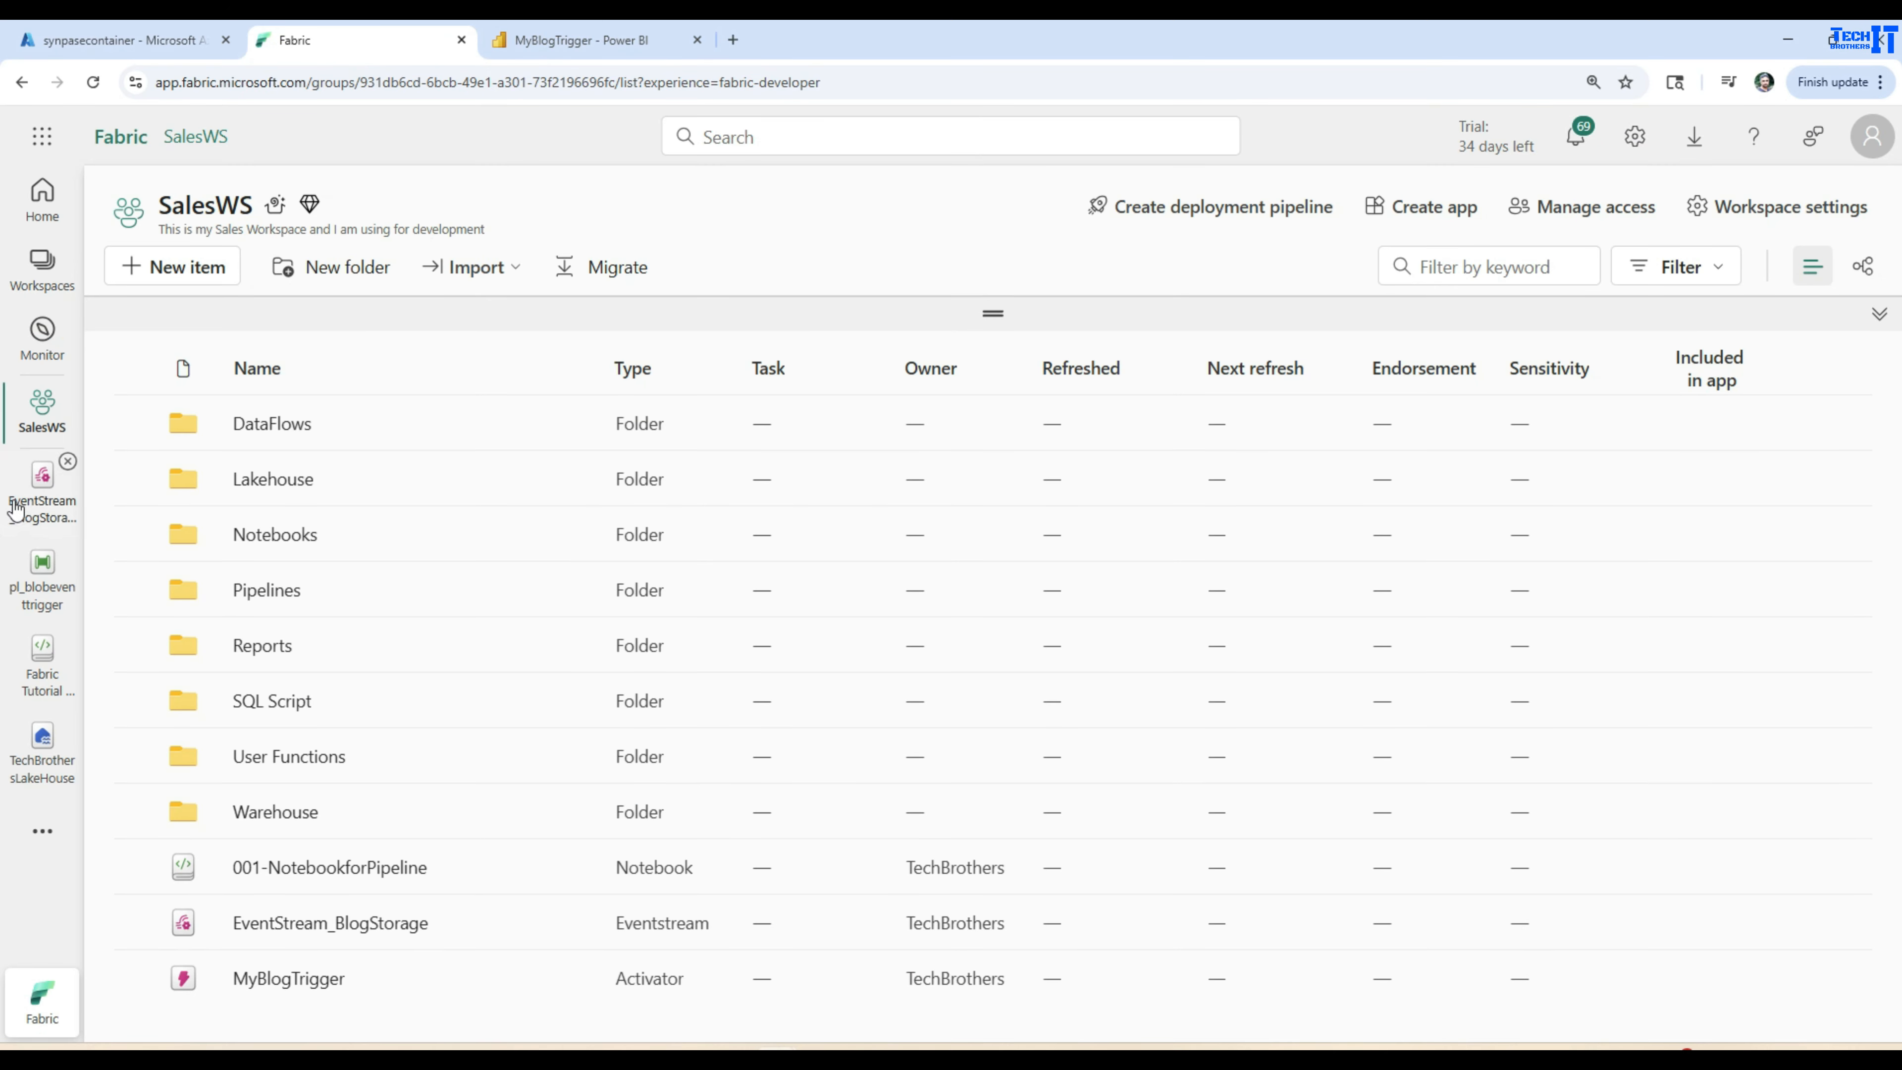
{"action": "left_click", "coordinate": [42, 504]}
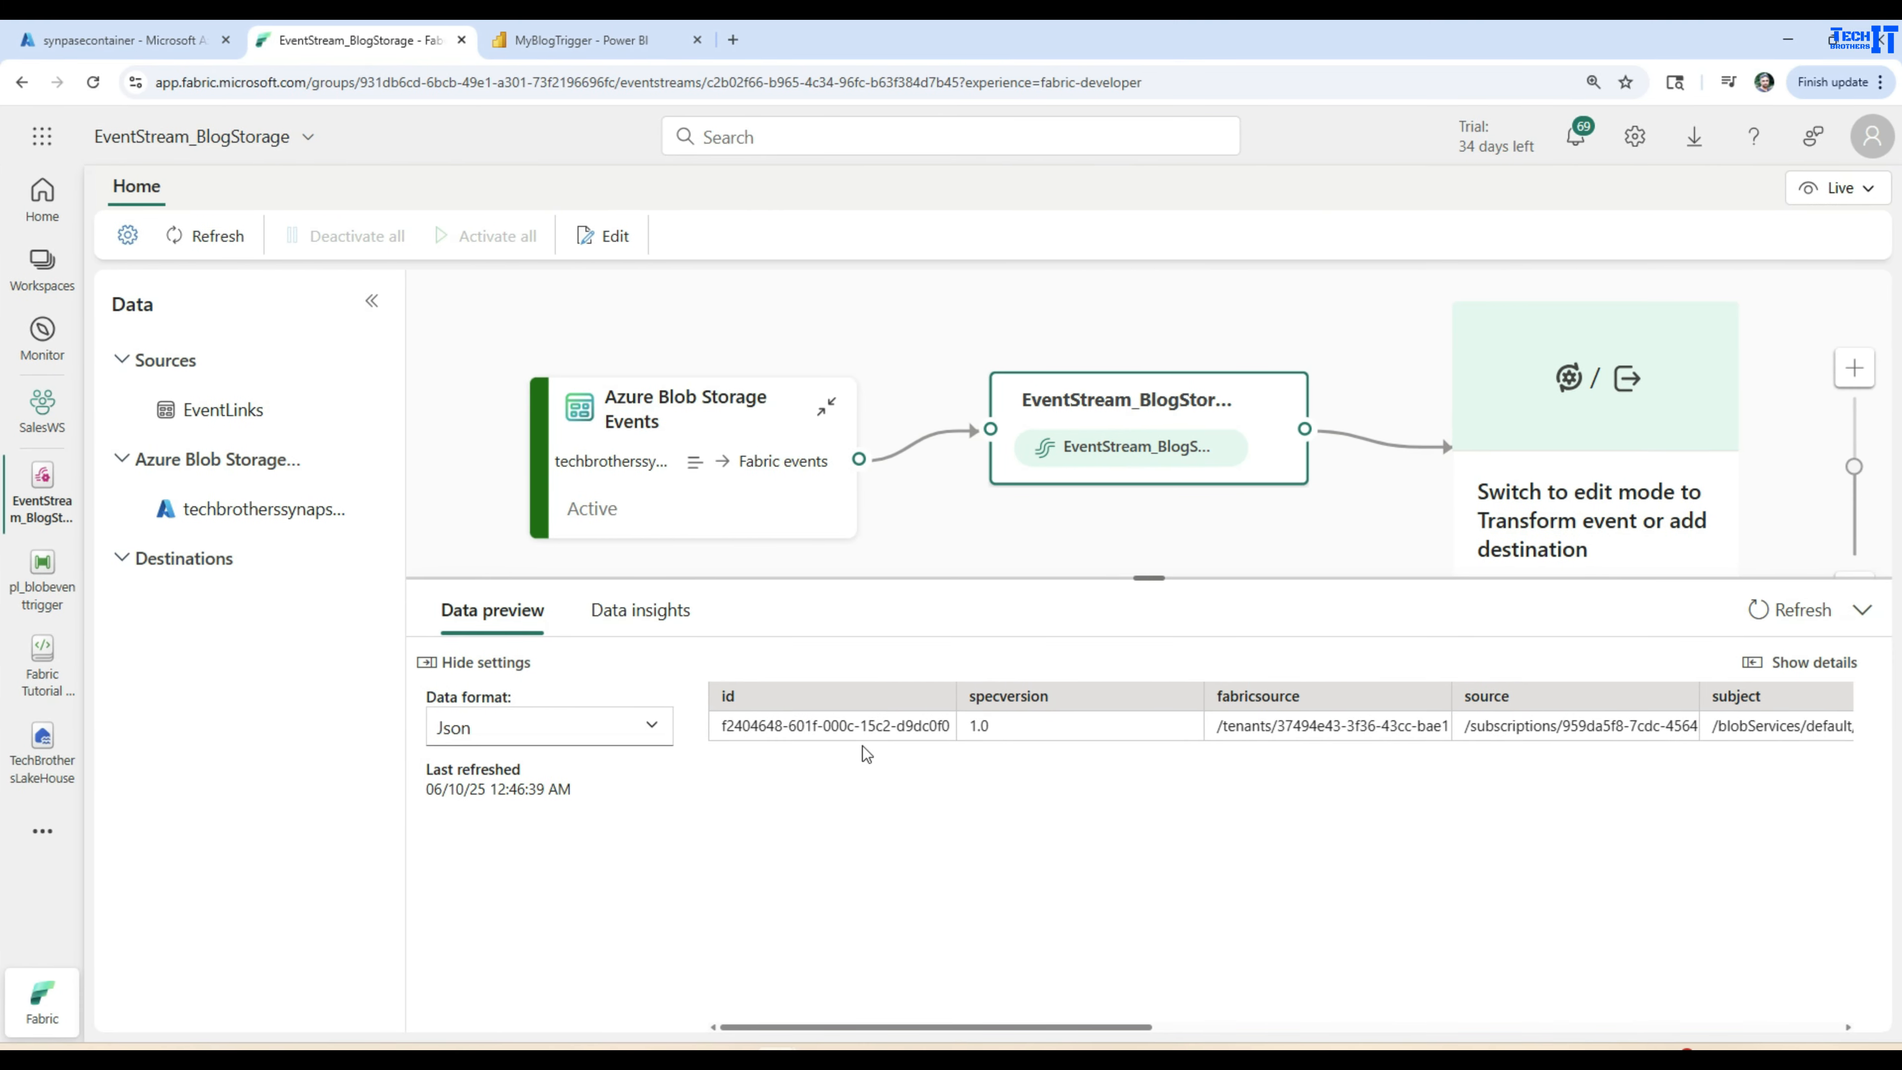
{"action": "left_click_drag", "start_coordinate": [996, 1026], "coordinate": [1127, 1024]}
{"action": "left_click", "coordinate": [1103, 694]}
{"action": "left_click", "coordinate": [1108, 698]}
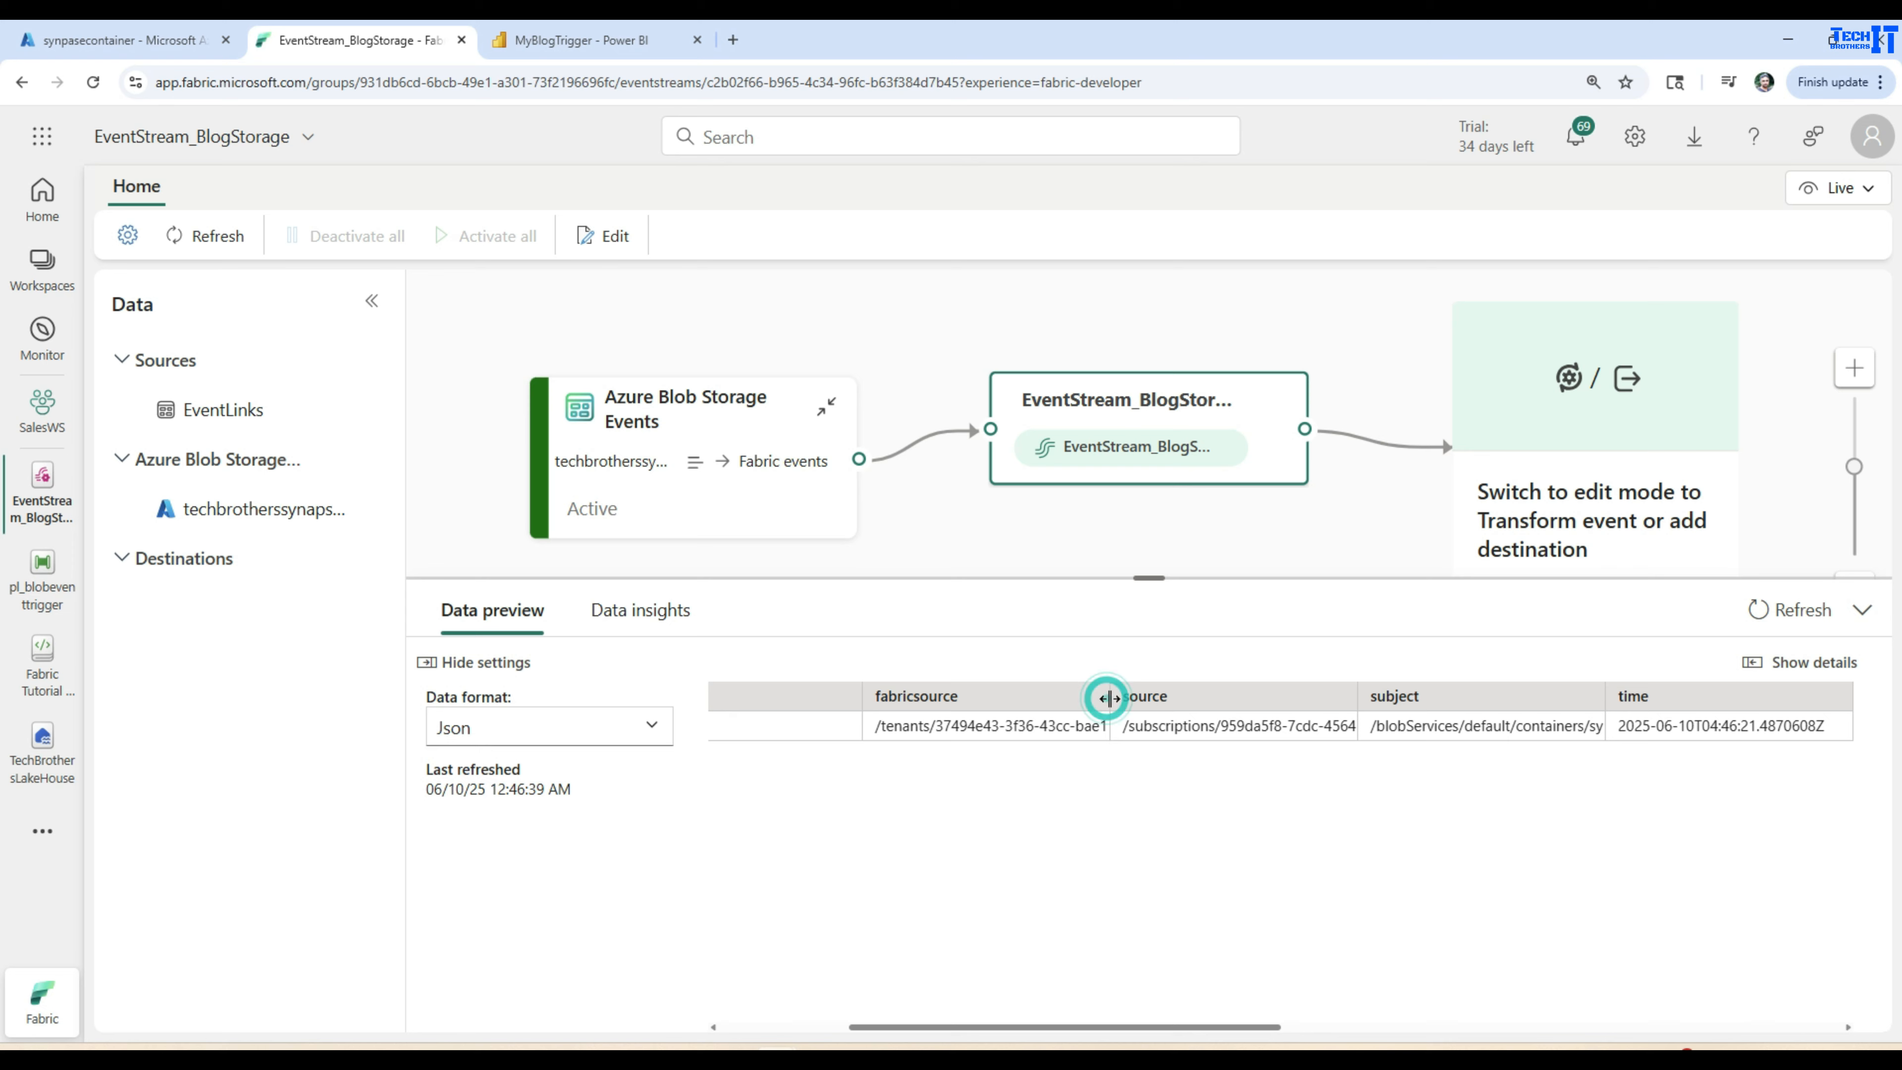
{"action": "left_click", "coordinate": [1353, 691]}
{"action": "left_click", "coordinate": [1604, 698]}
{"action": "left_click_drag", "start_coordinate": [1176, 1027], "coordinate": [1350, 1028]}
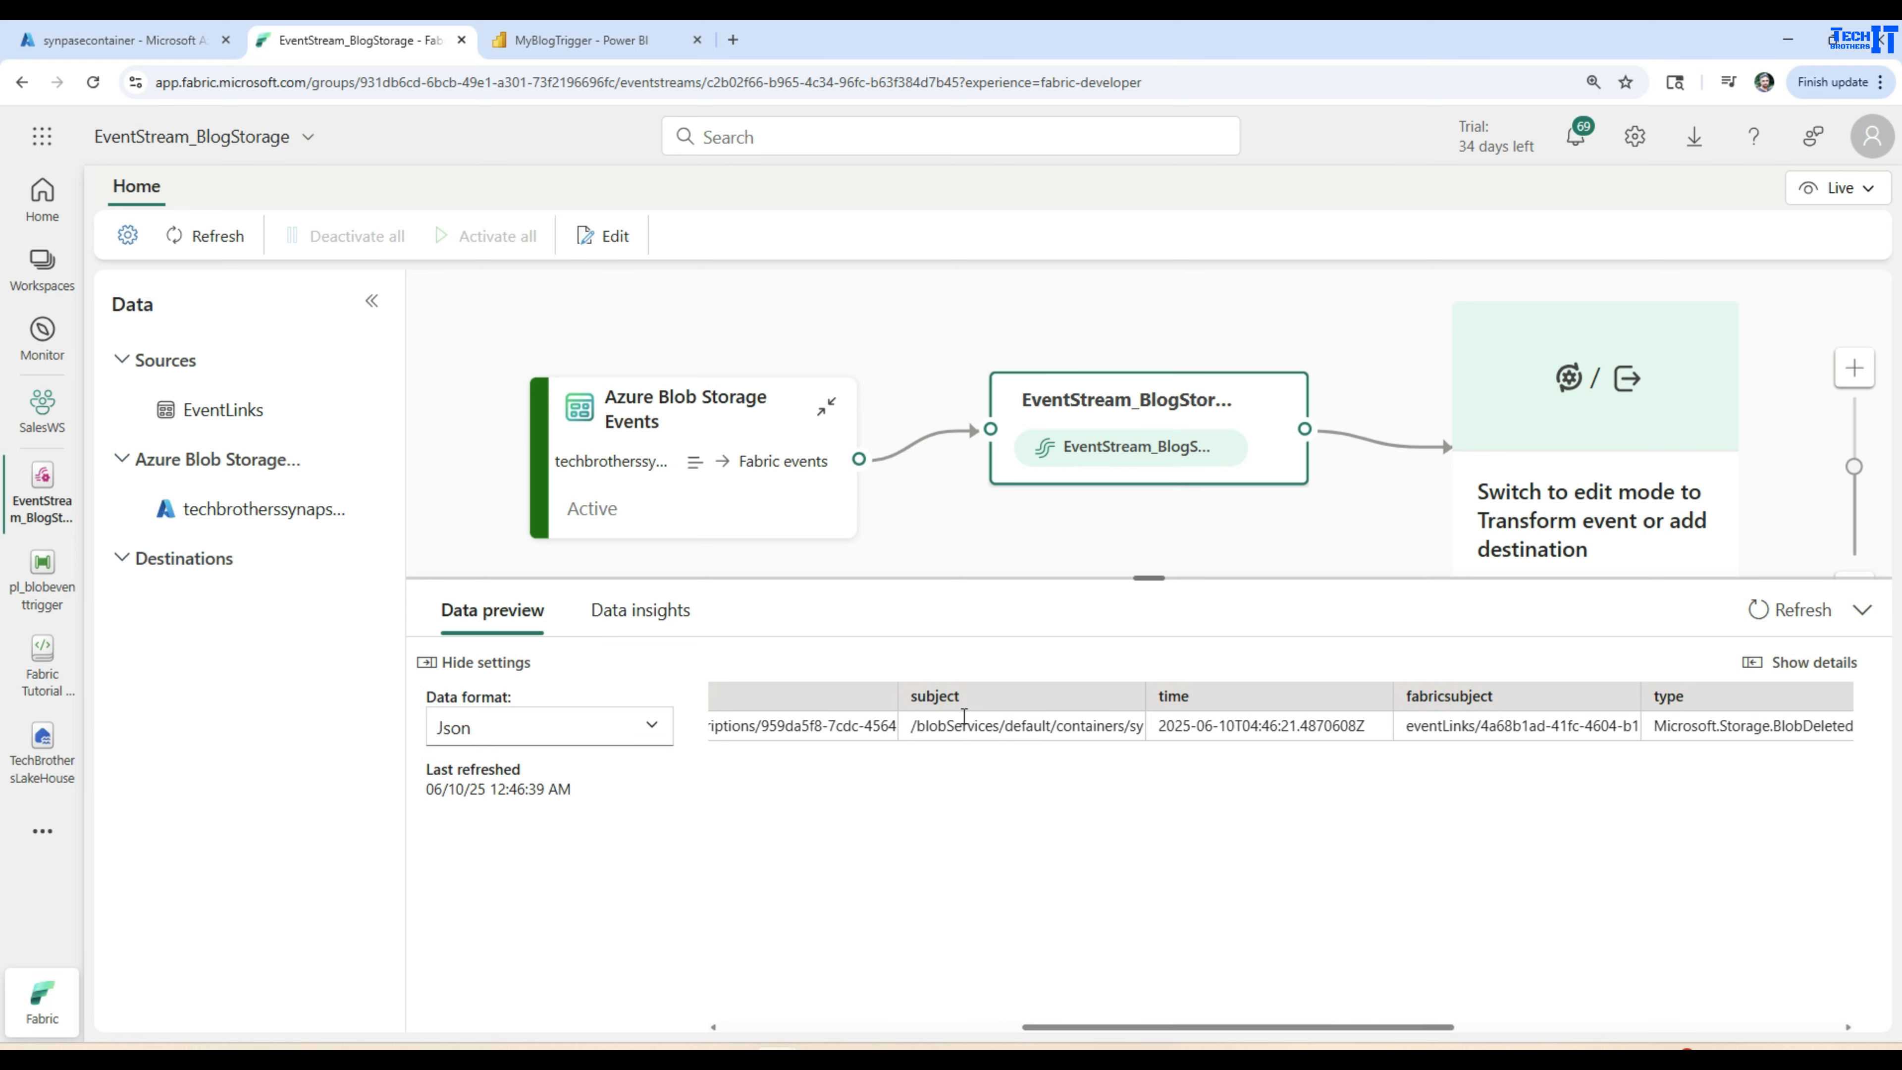
{"action": "left_click", "coordinate": [1143, 698]}
{"action": "left_click", "coordinate": [1143, 700]}
Widen the subject column of the eventstream's data preview to read the full blob path, and hide the details pane again.
{"action": "left_click", "coordinate": [1796, 663]}
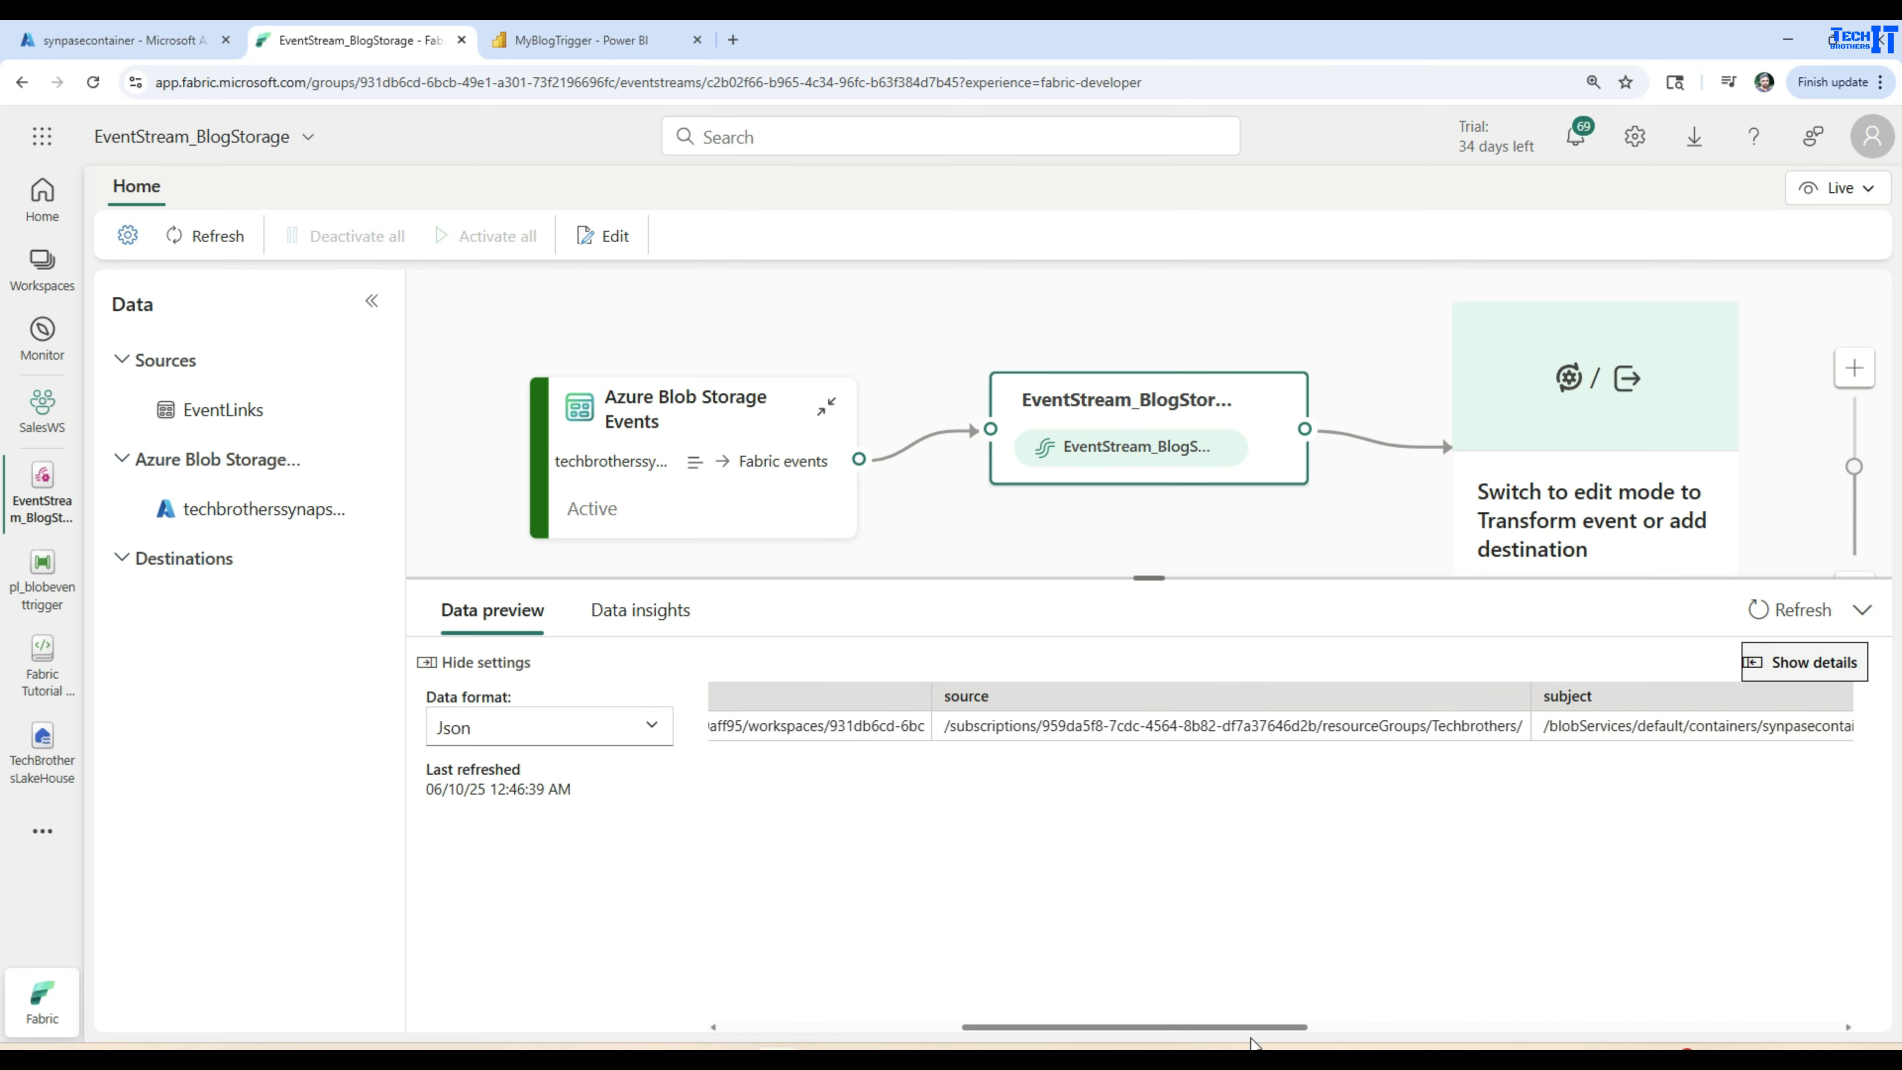
{"action": "left_click_drag", "start_coordinate": [1248, 1029], "coordinate": [1397, 1012]}
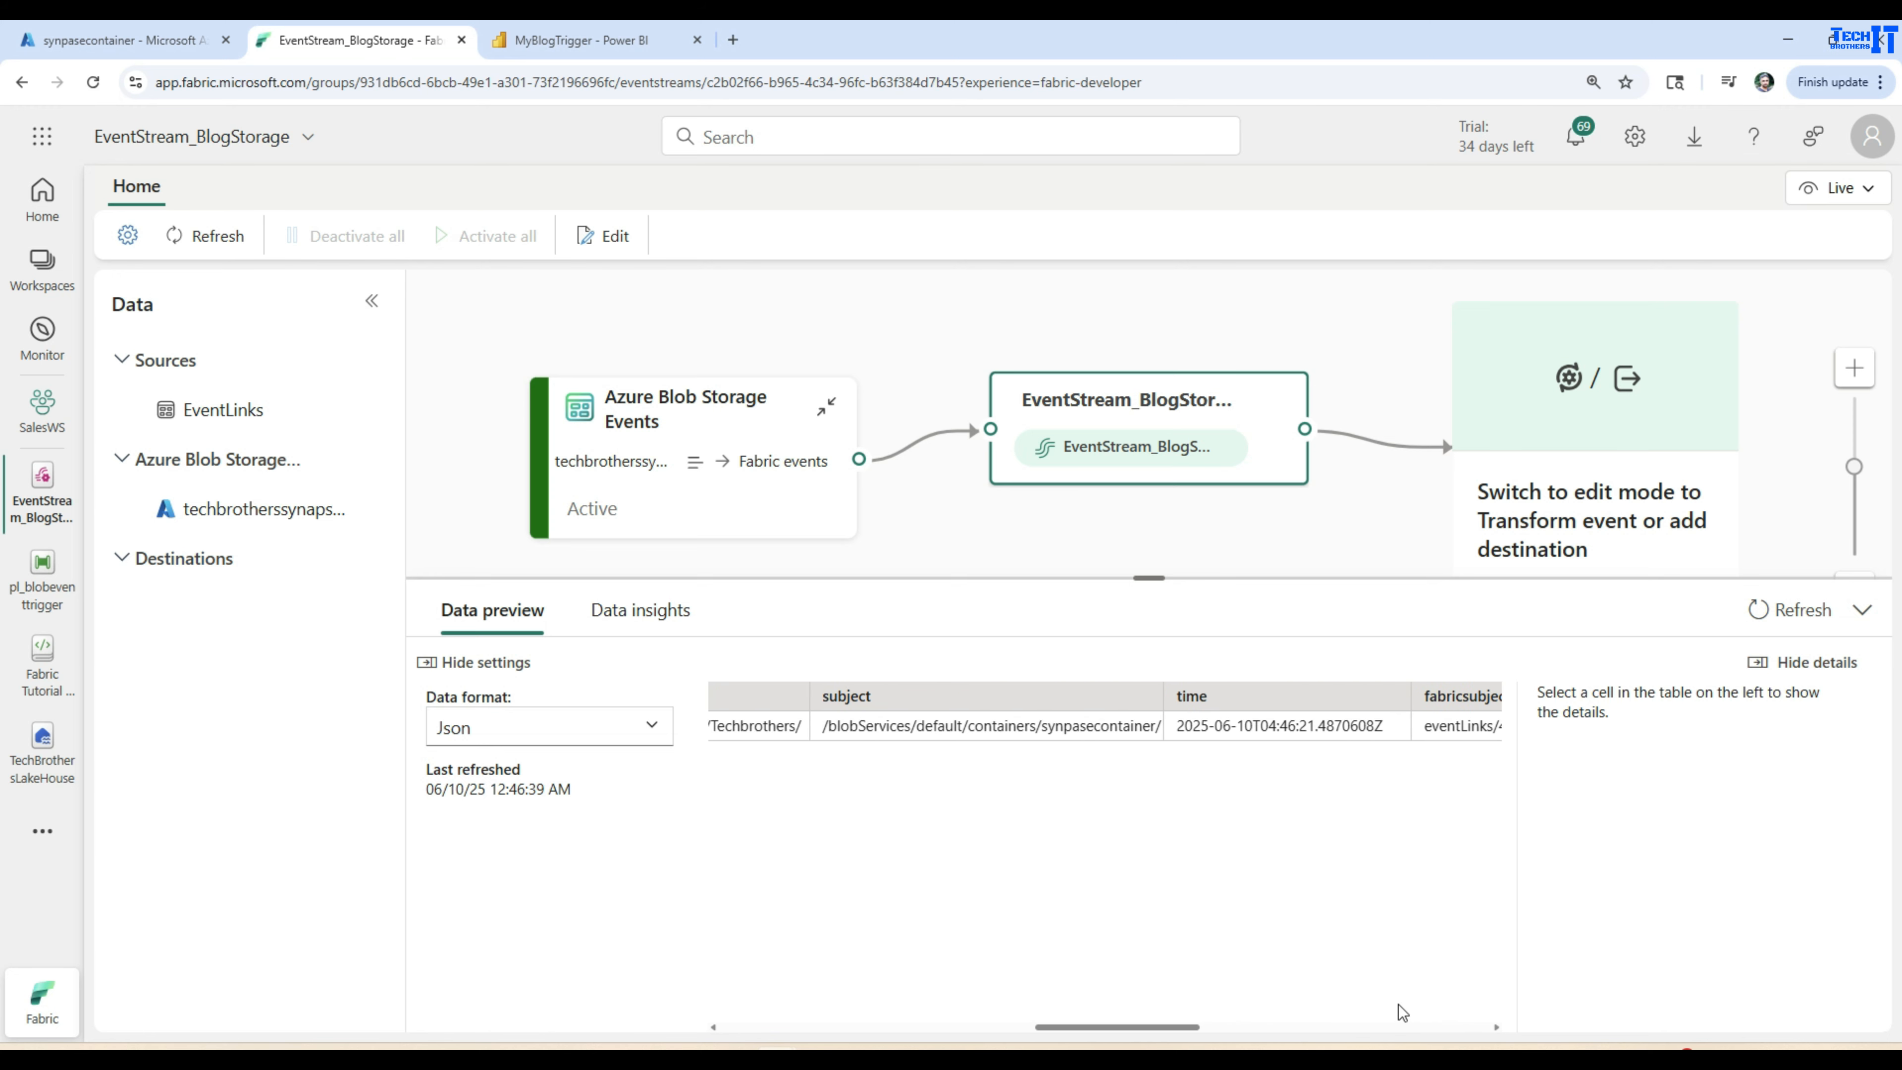
{"action": "left_click", "coordinate": [1163, 697]}
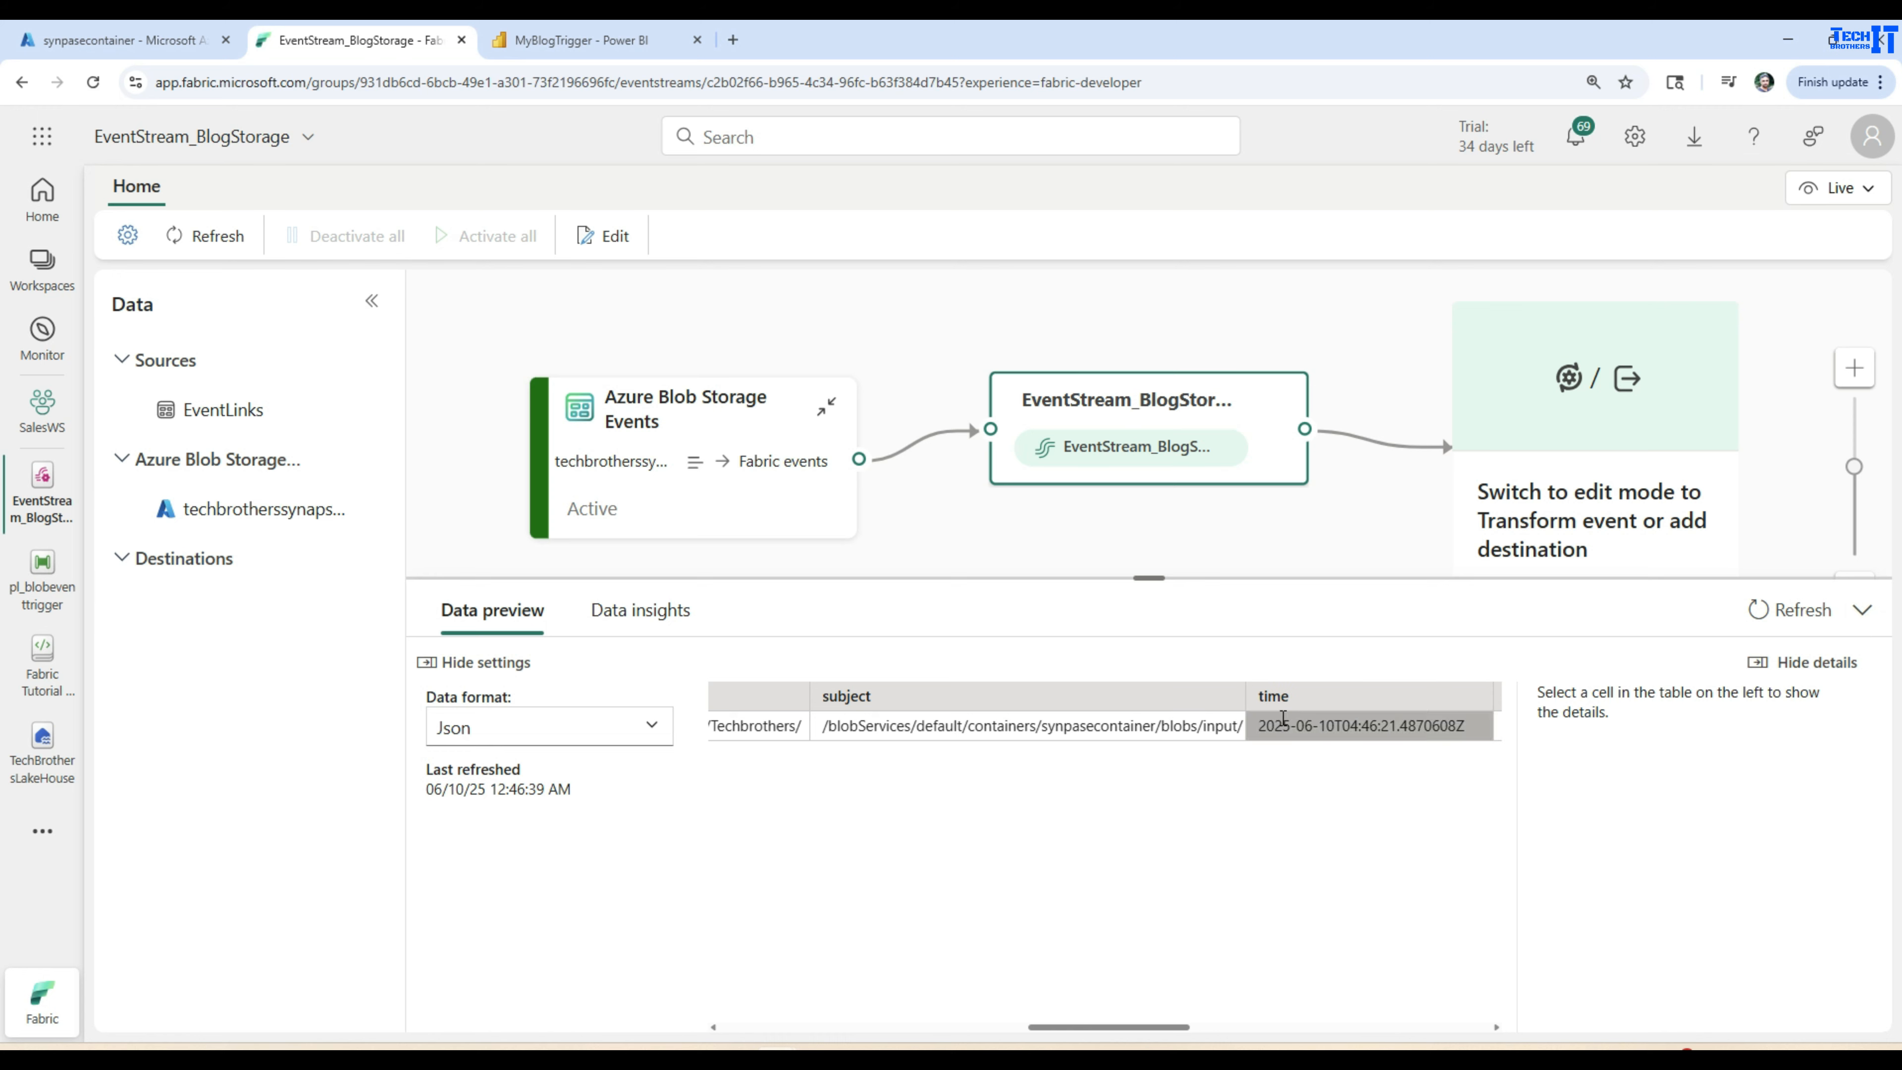
{"action": "left_click", "coordinate": [1243, 701]}
{"action": "left_click", "coordinate": [1237, 701]}
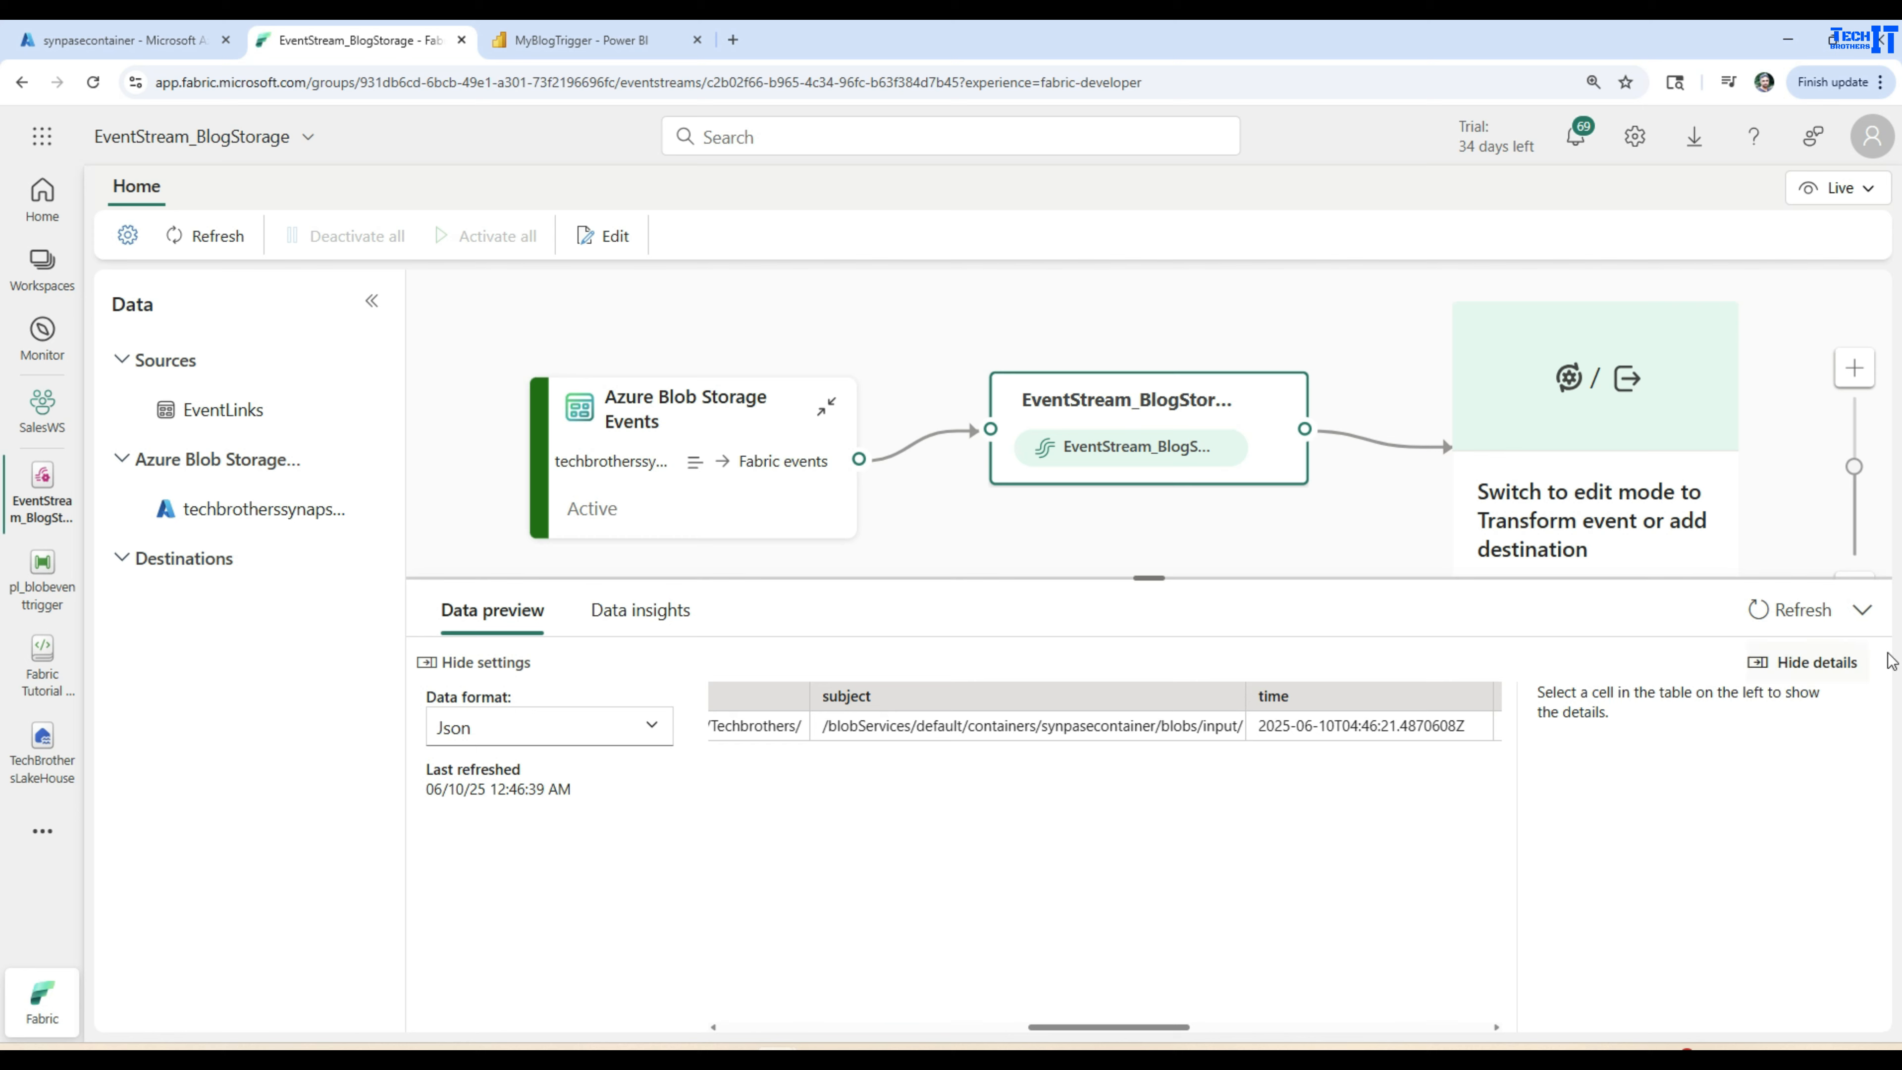
{"action": "left_click", "coordinate": [1823, 667]}
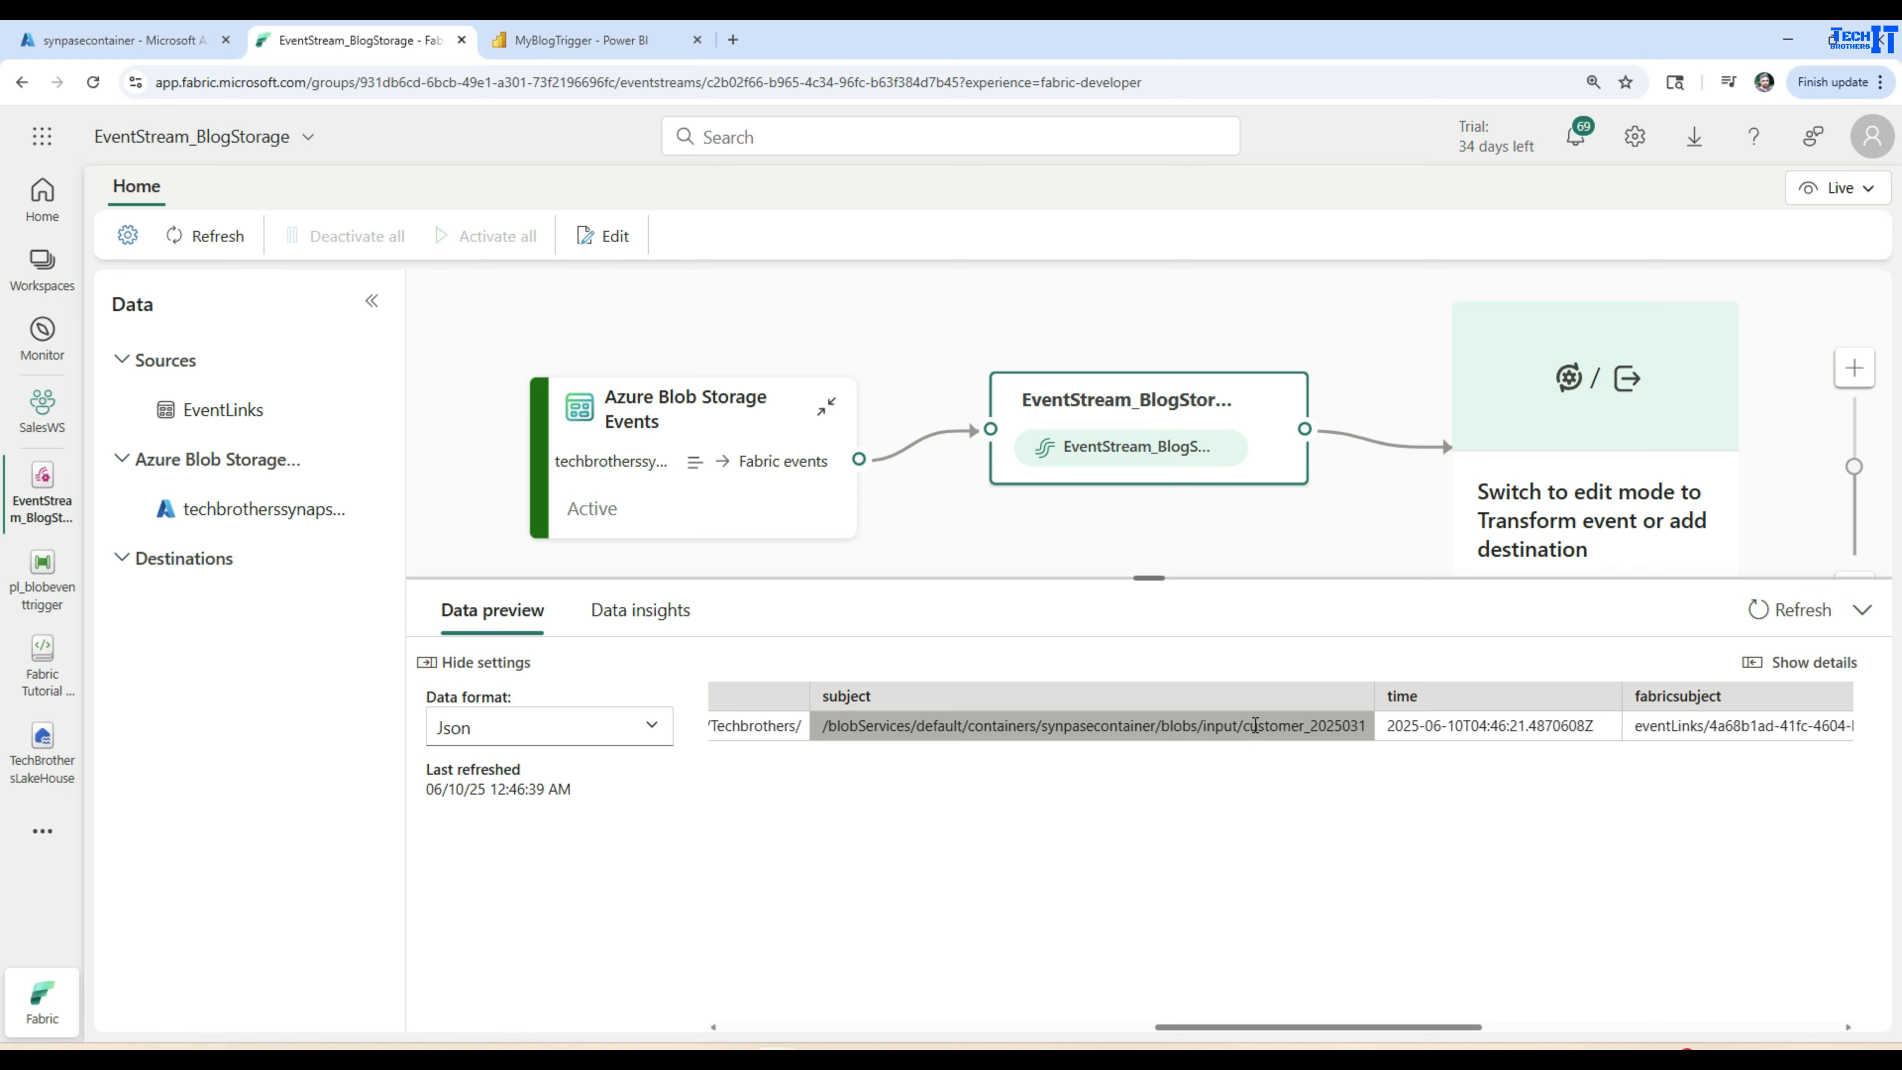
{"action": "left_click_drag", "start_coordinate": [1244, 725], "coordinate": [1371, 725]}
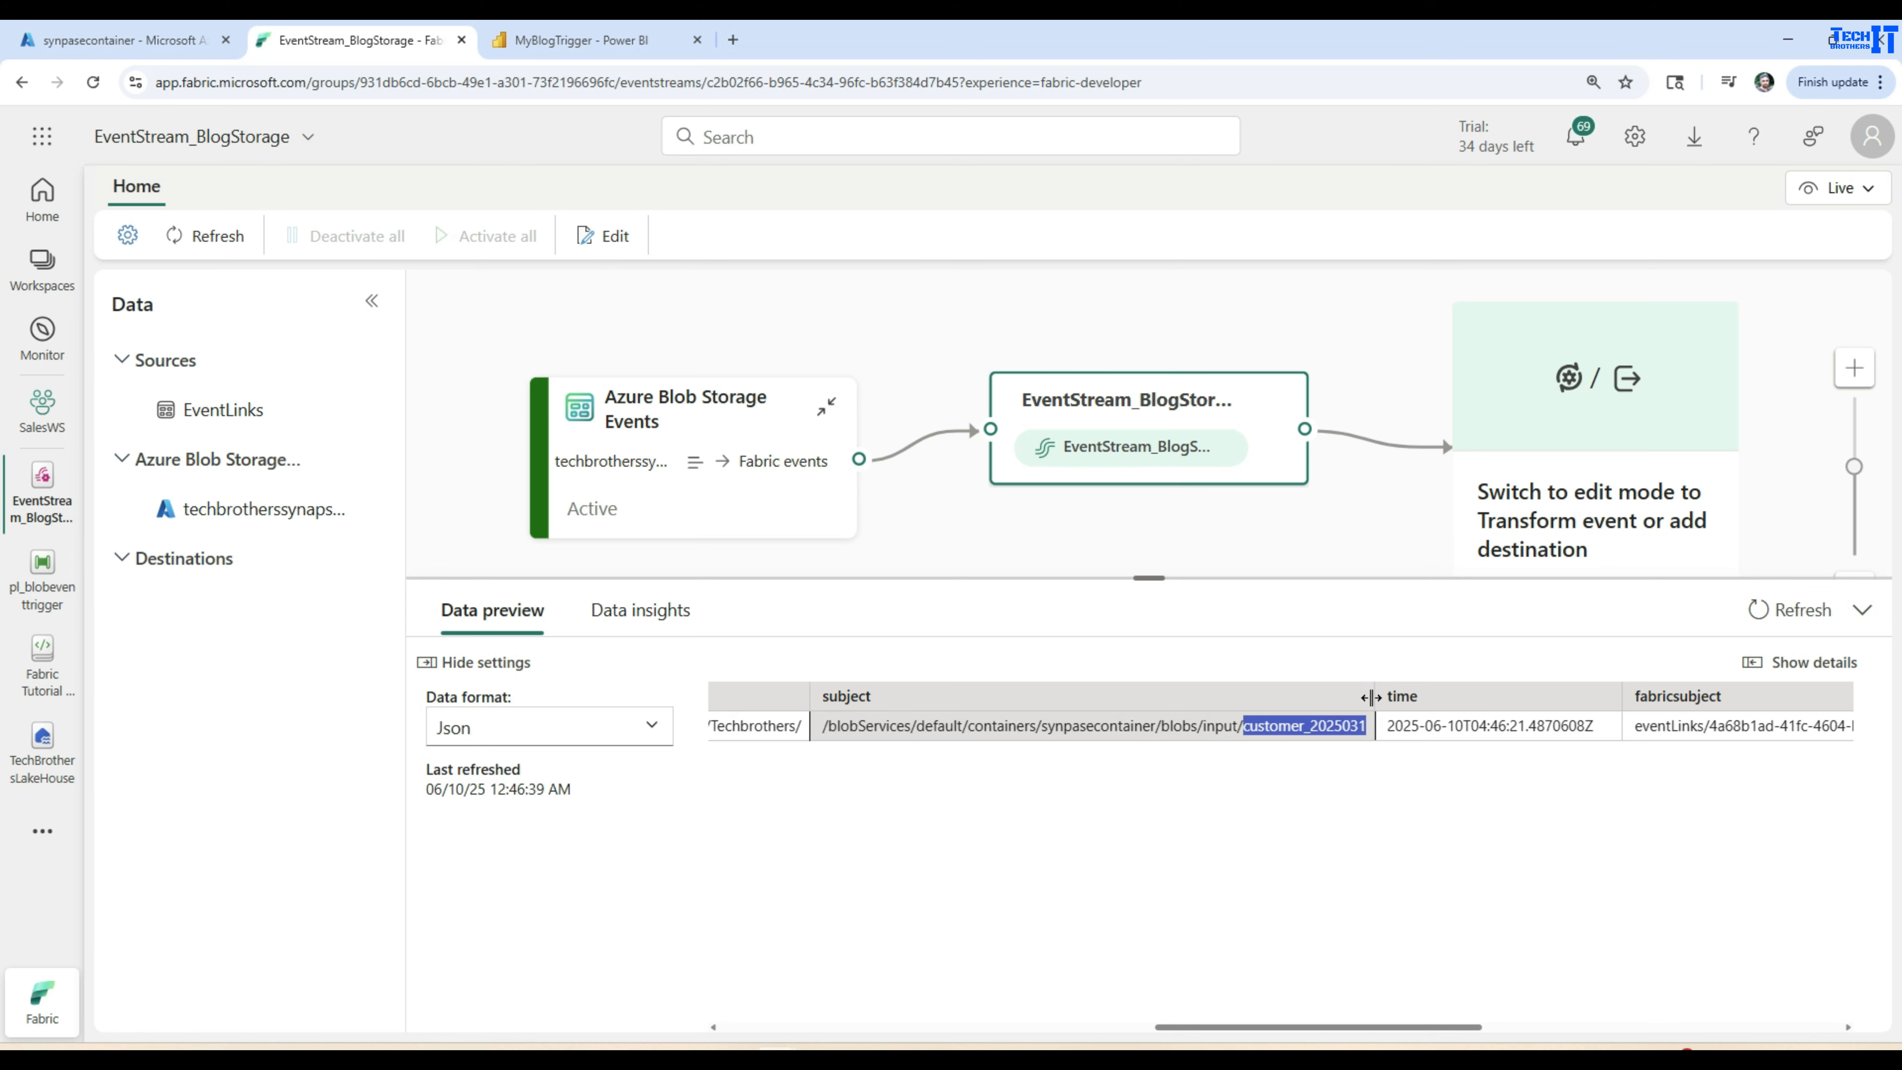
{"action": "left_click", "coordinate": [1372, 694]}
{"action": "left_click_drag", "start_coordinate": [1373, 694], "coordinate": [788, 725]}
{"action": "left_click", "coordinate": [1227, 880]}
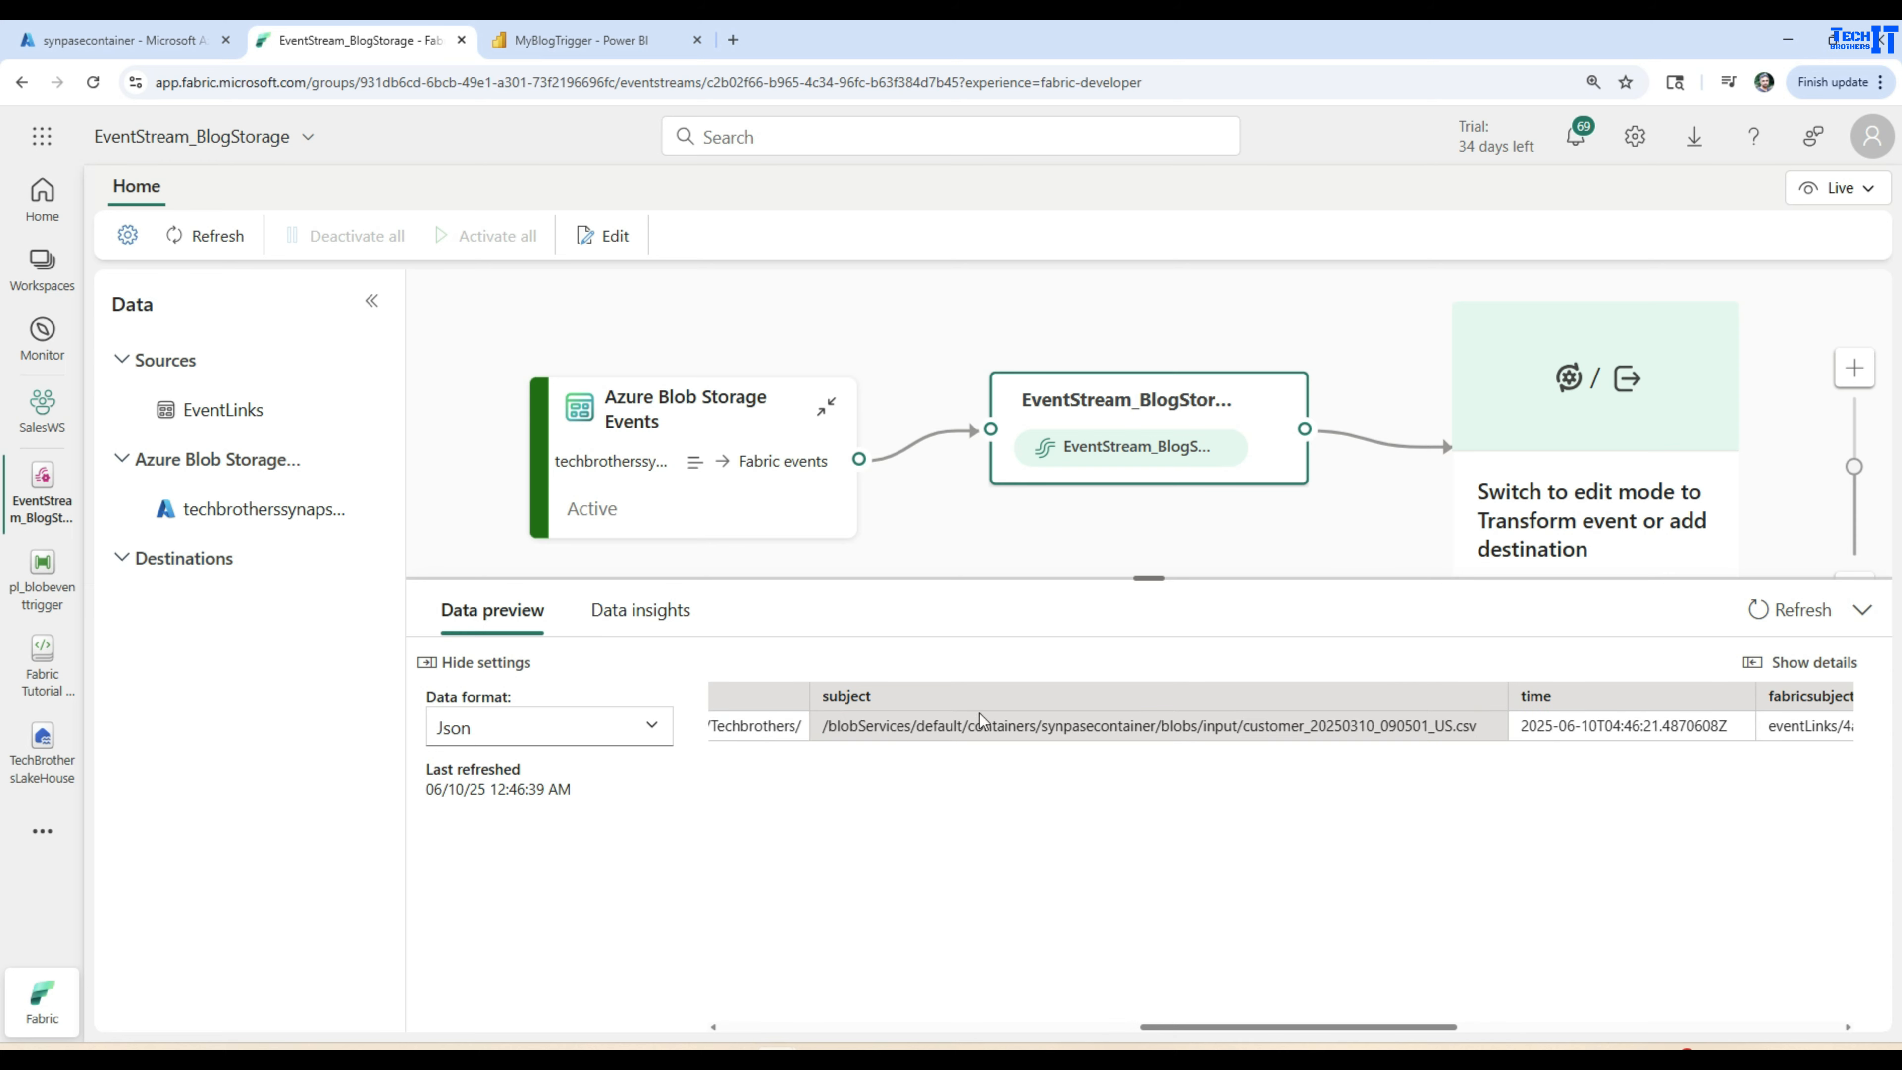
Switch to MyBlogTrigger in Power BI and check the live feeds of the techbrotherssynapsestg event and its alert.
{"action": "left_click", "coordinate": [584, 41]}
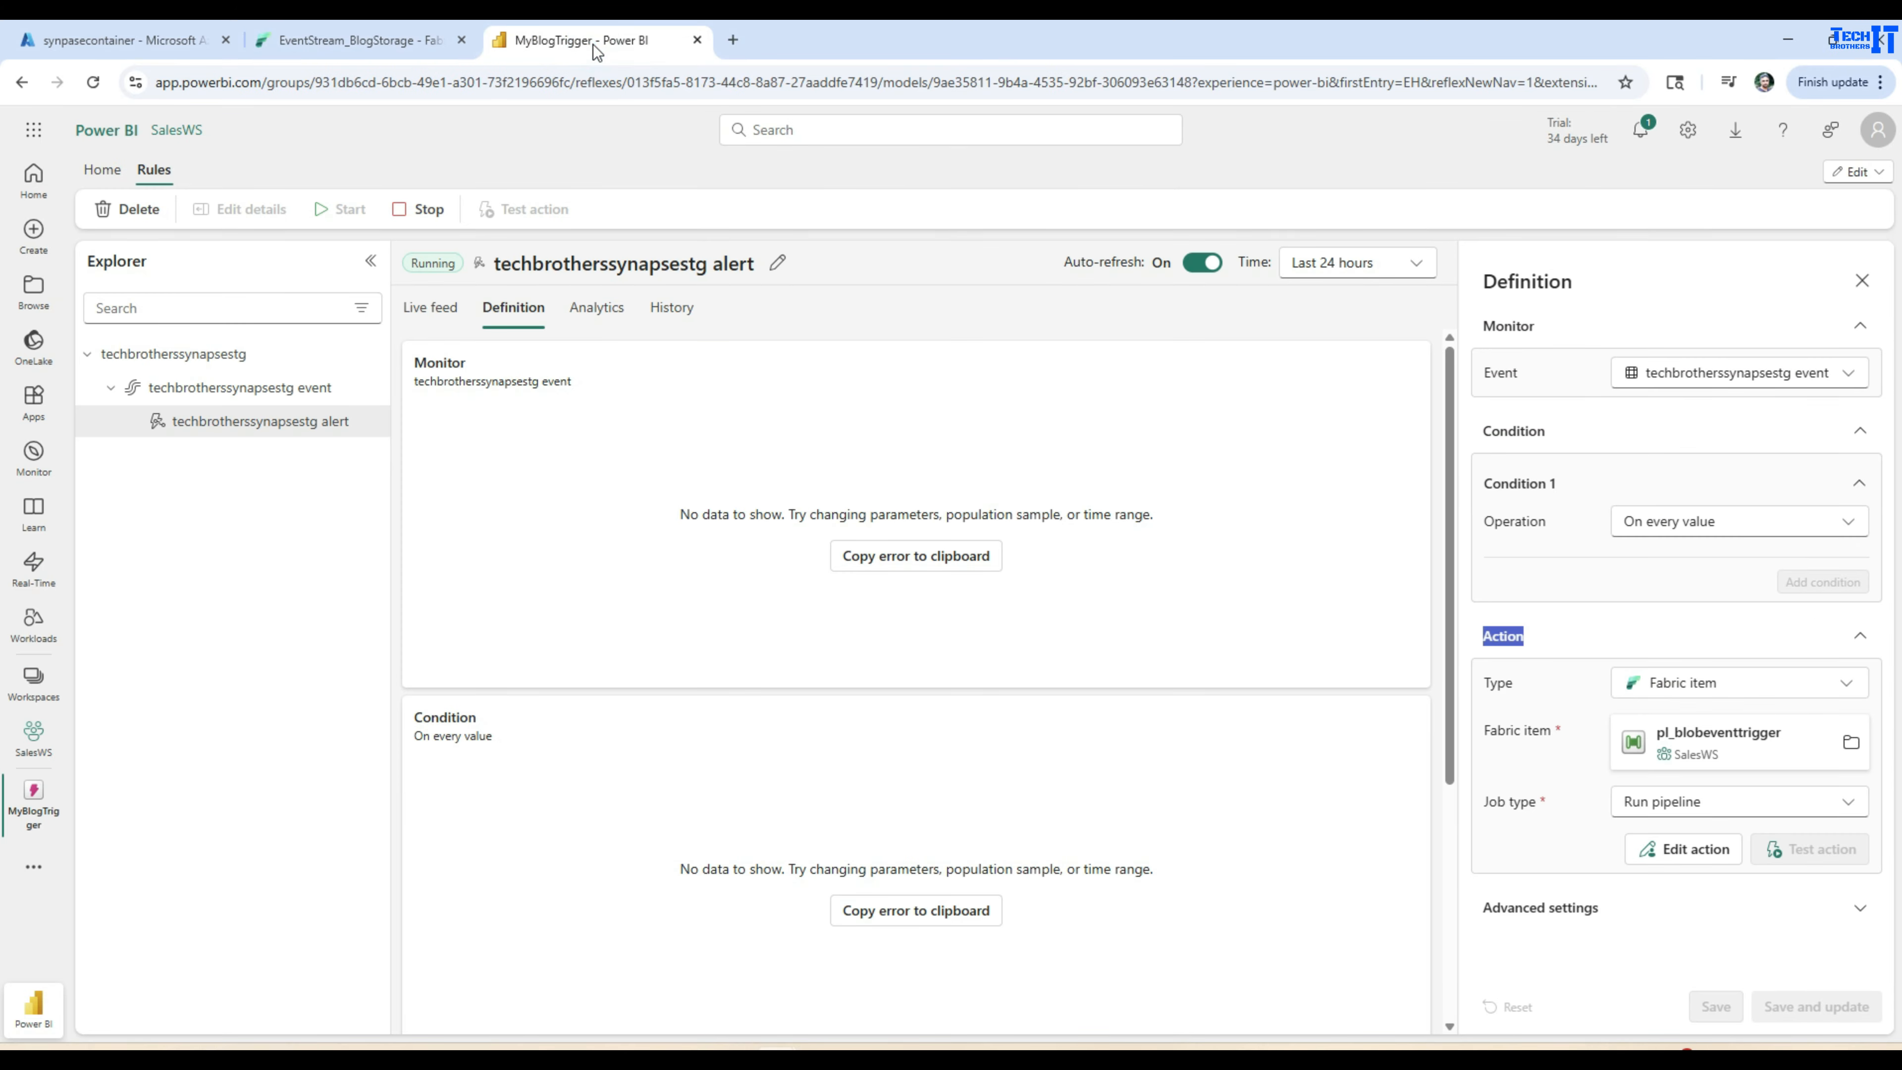
{"action": "left_click", "coordinate": [256, 387]}
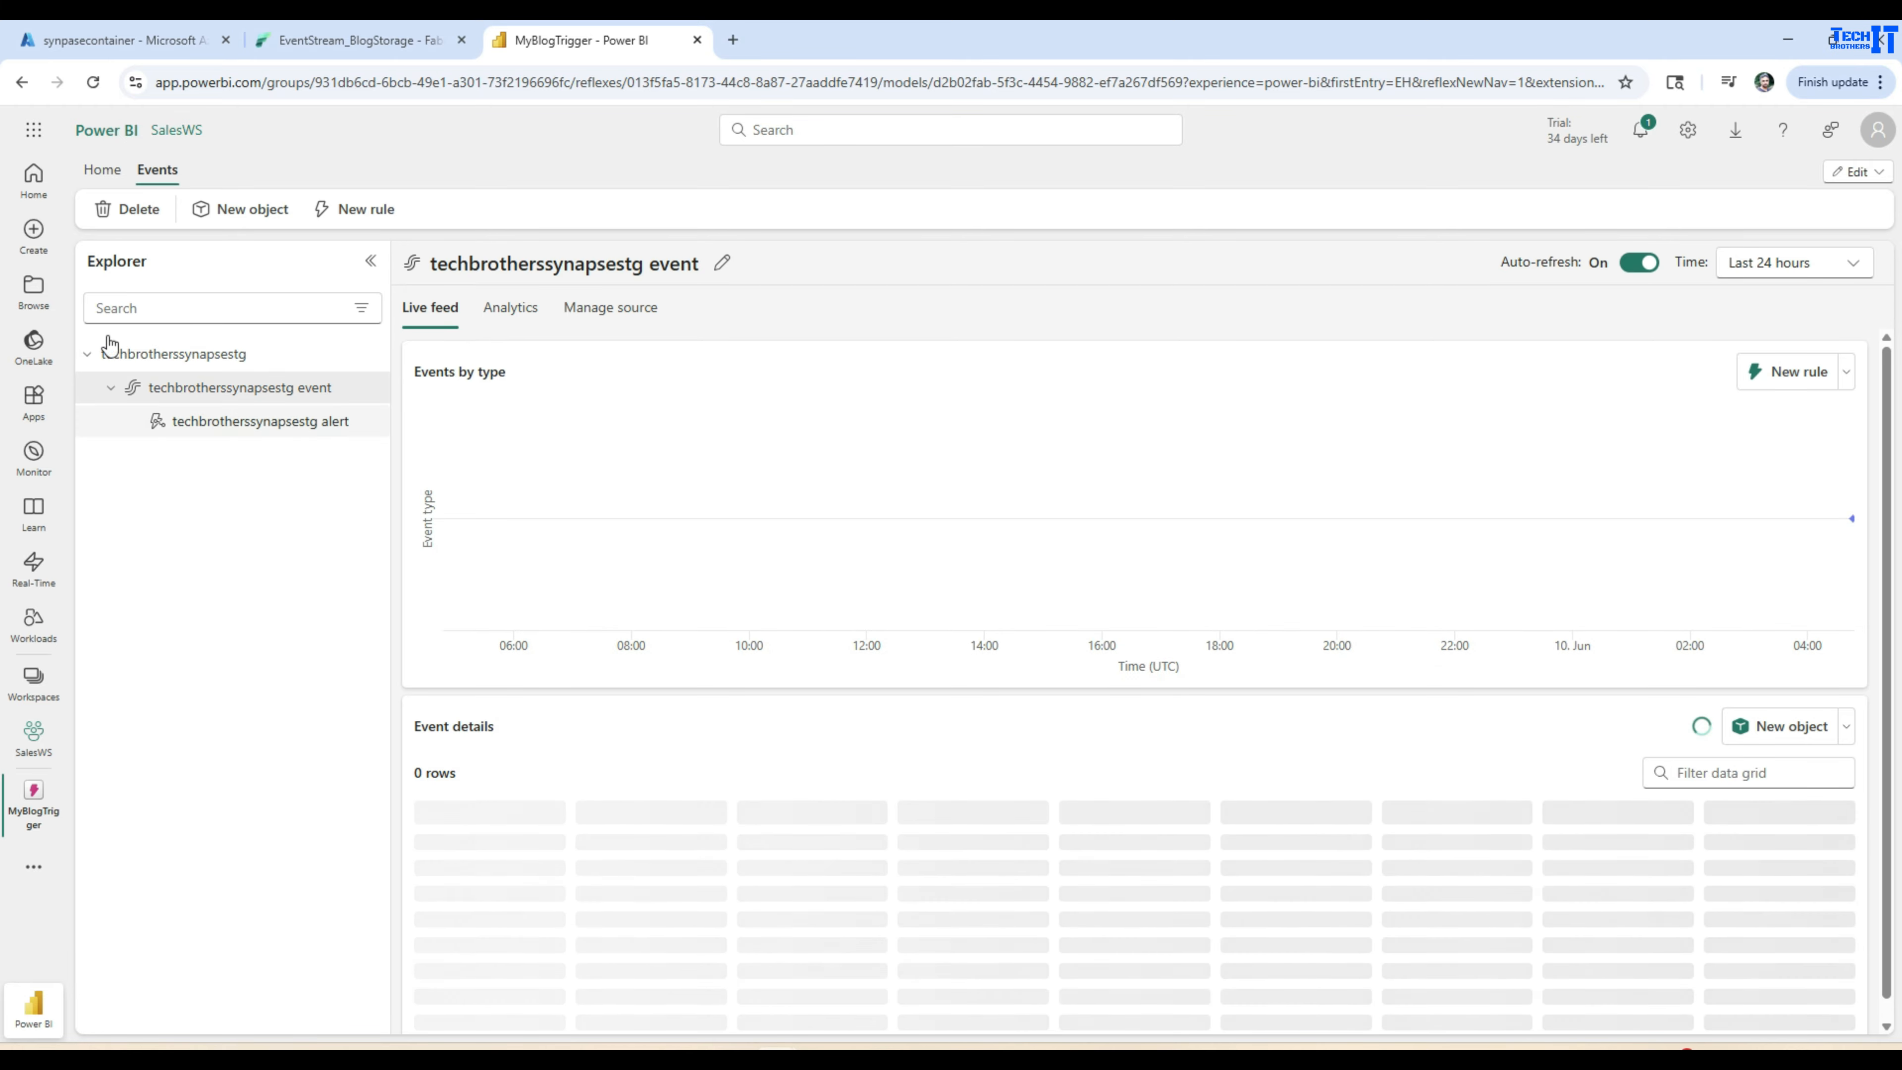
{"action": "mouse_move", "coordinate": [658, 455]}
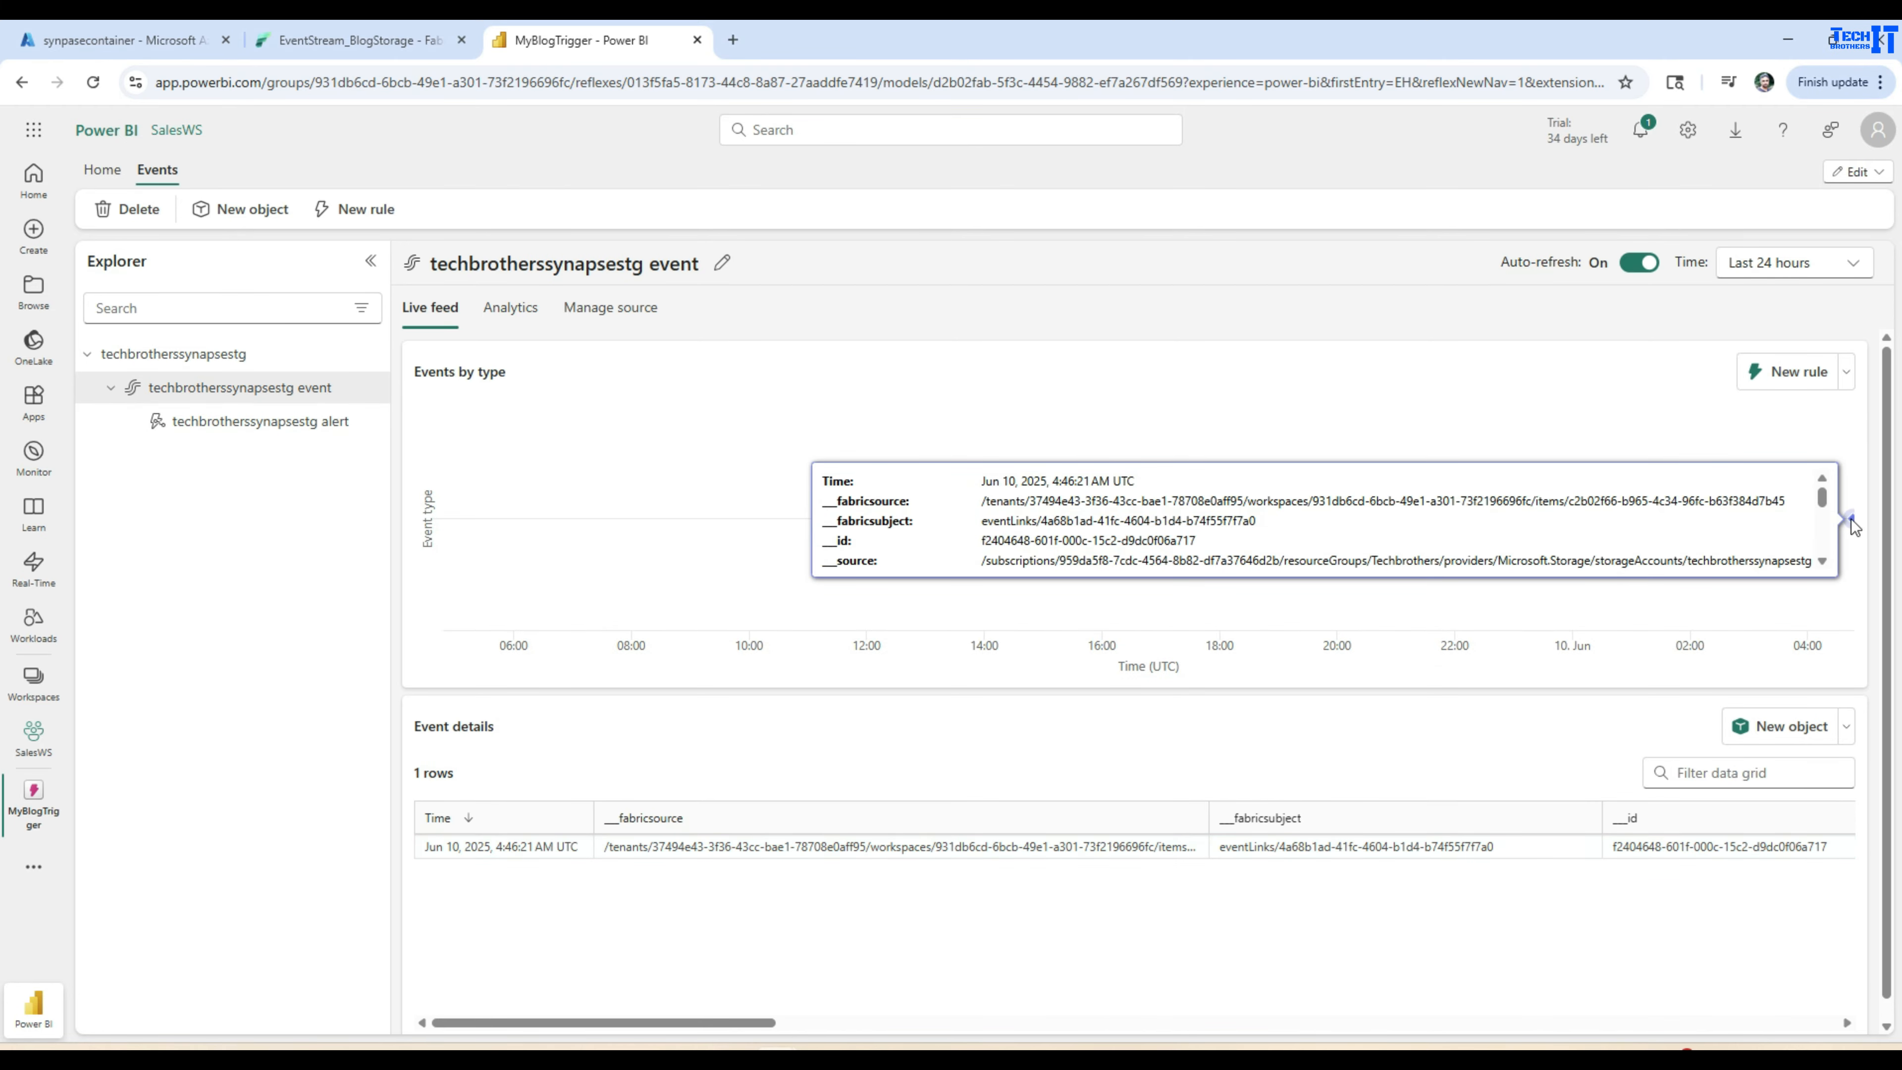
{"action": "left_click", "coordinate": [303, 419]}
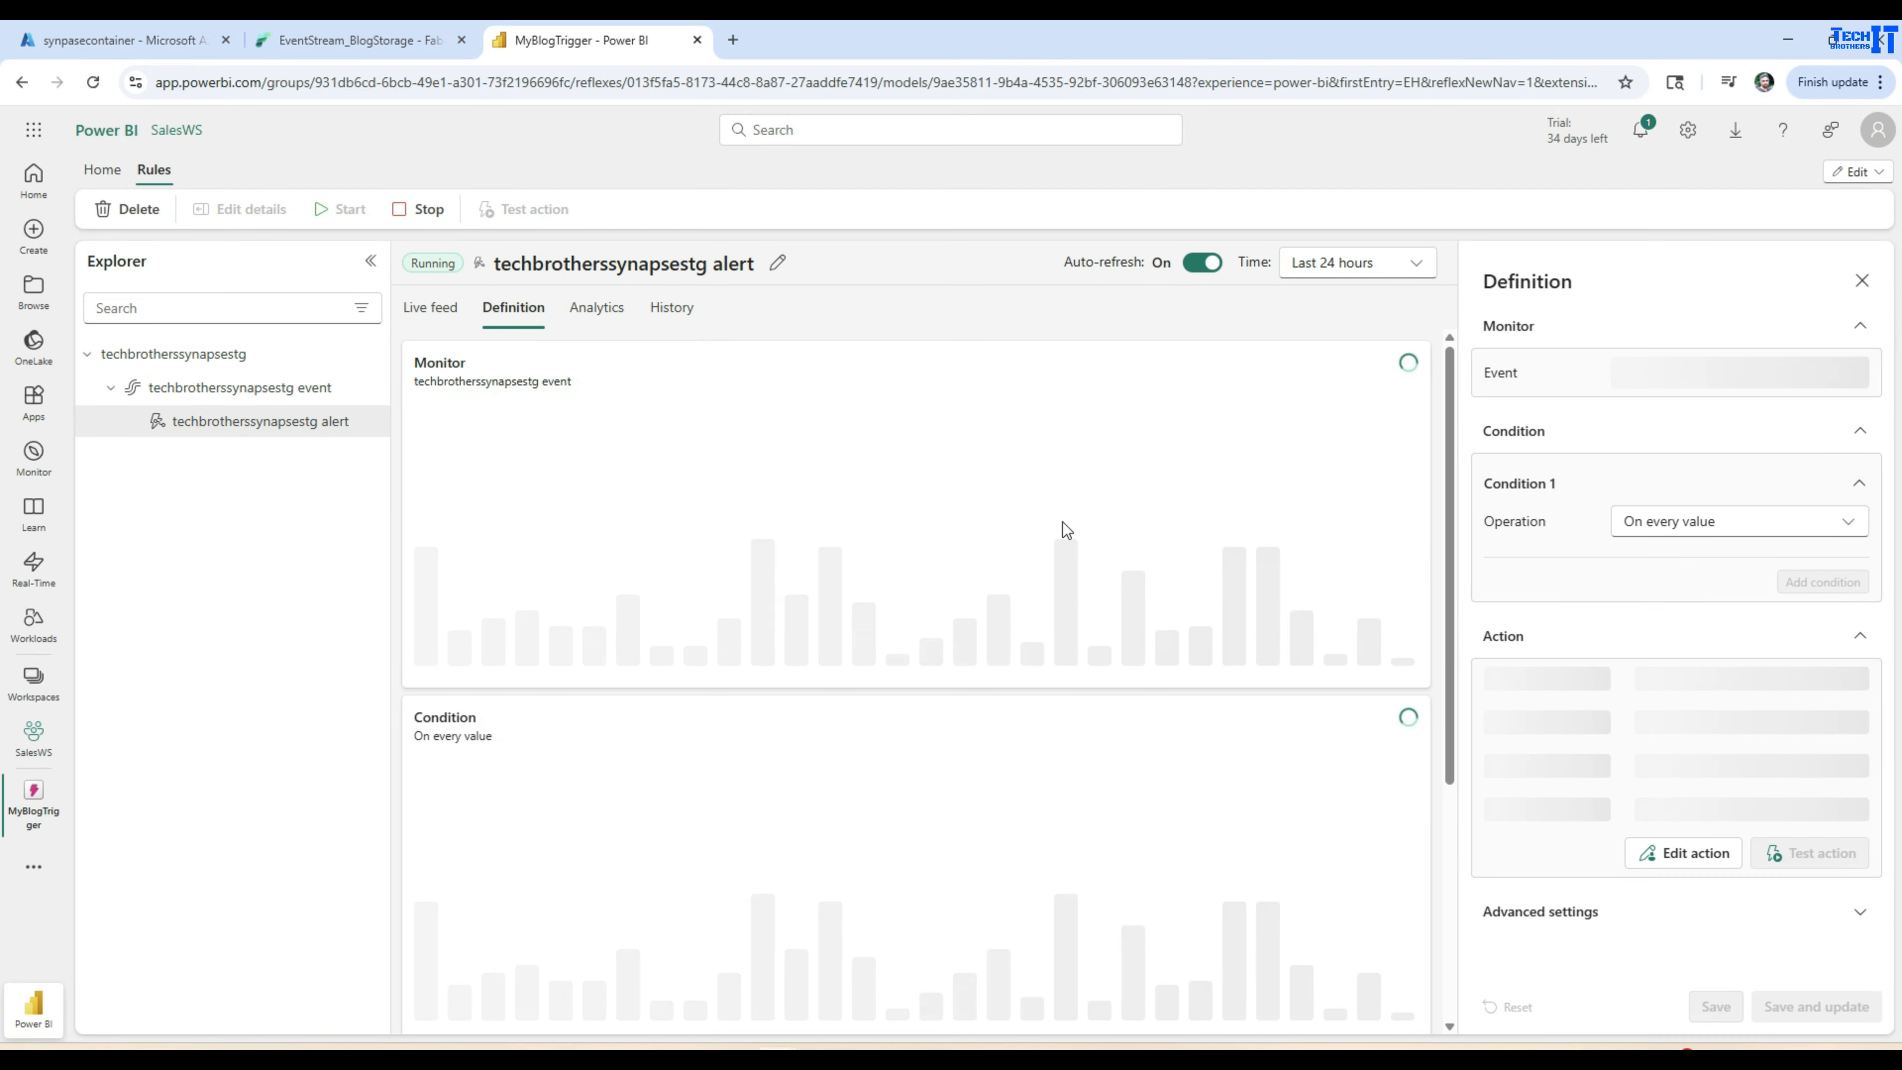
{"action": "left_click", "coordinate": [431, 307]}
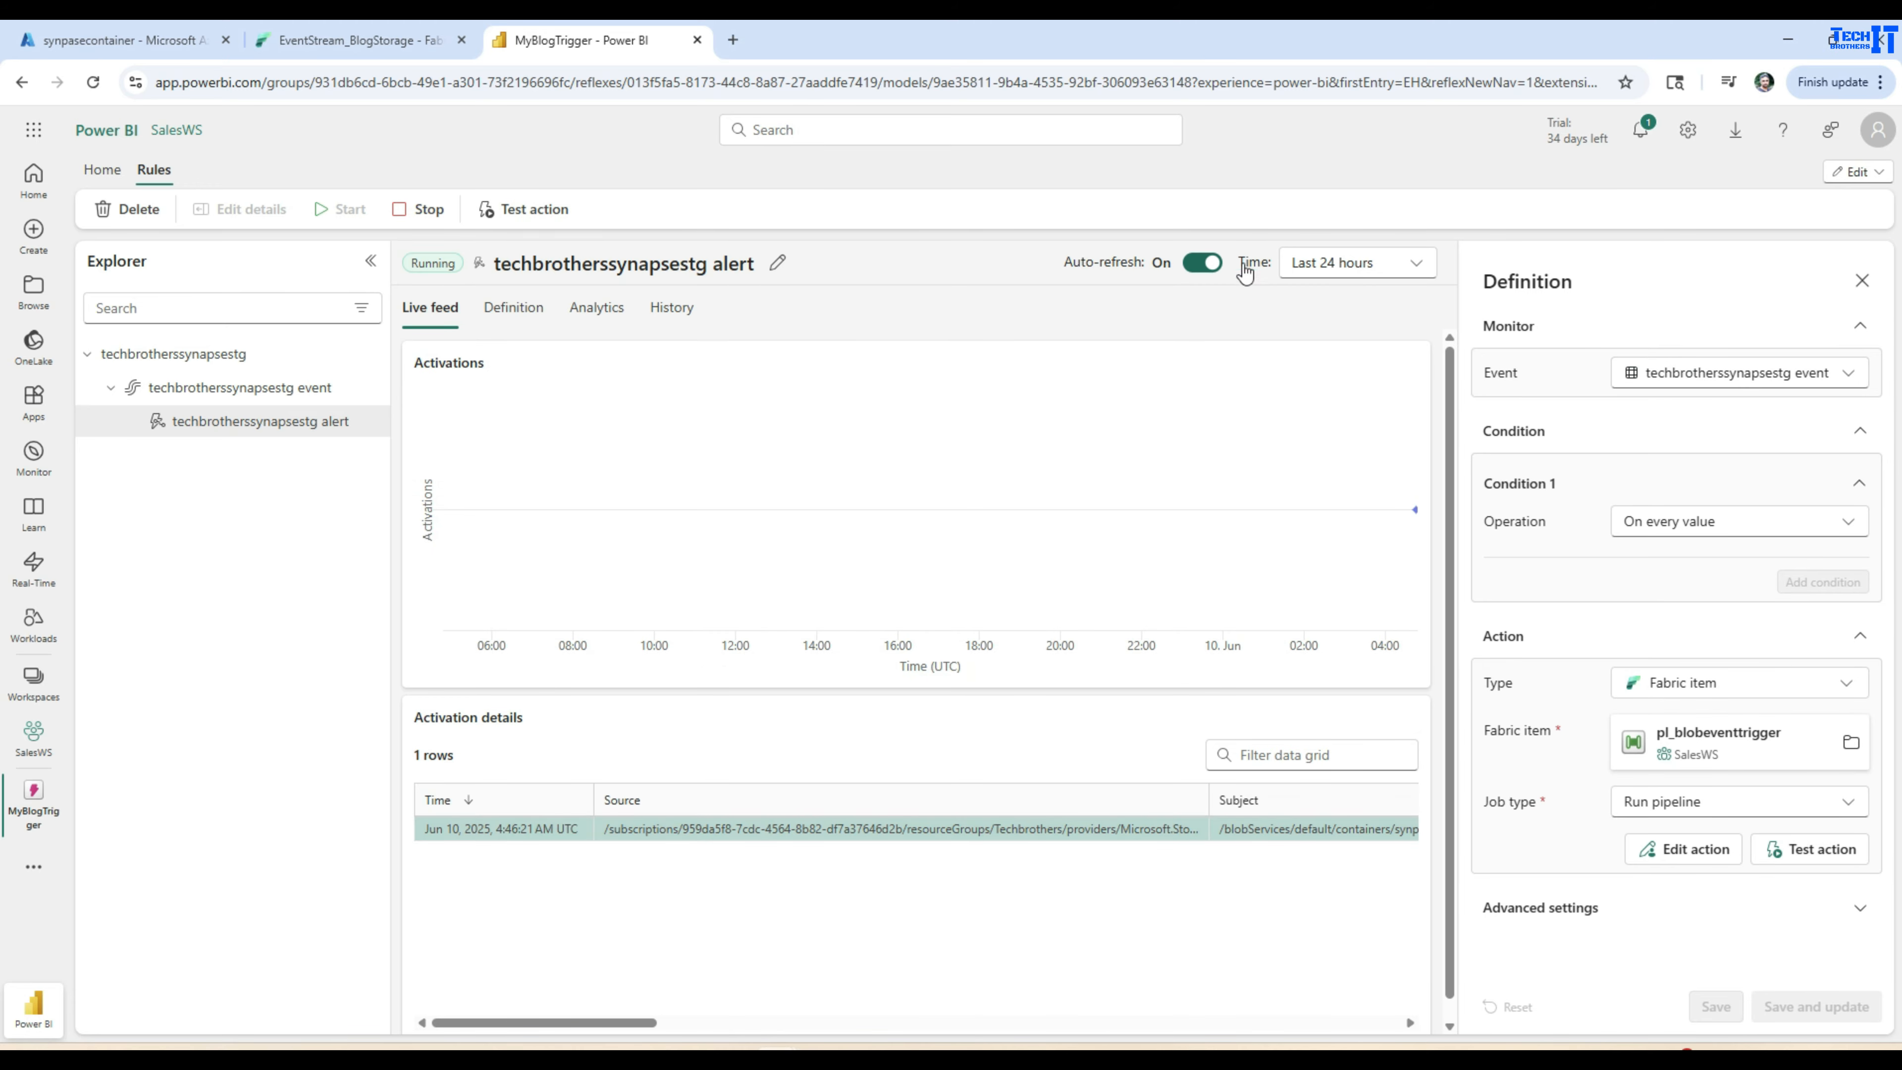
Set the alert's time range to Last 5 minutes and inspect the details of the activation point on the chart.
{"action": "left_click", "coordinate": [1320, 263]}
{"action": "scroll", "coordinate": [1371, 365], "scroll_direction": "up", "scroll_amount": 3}
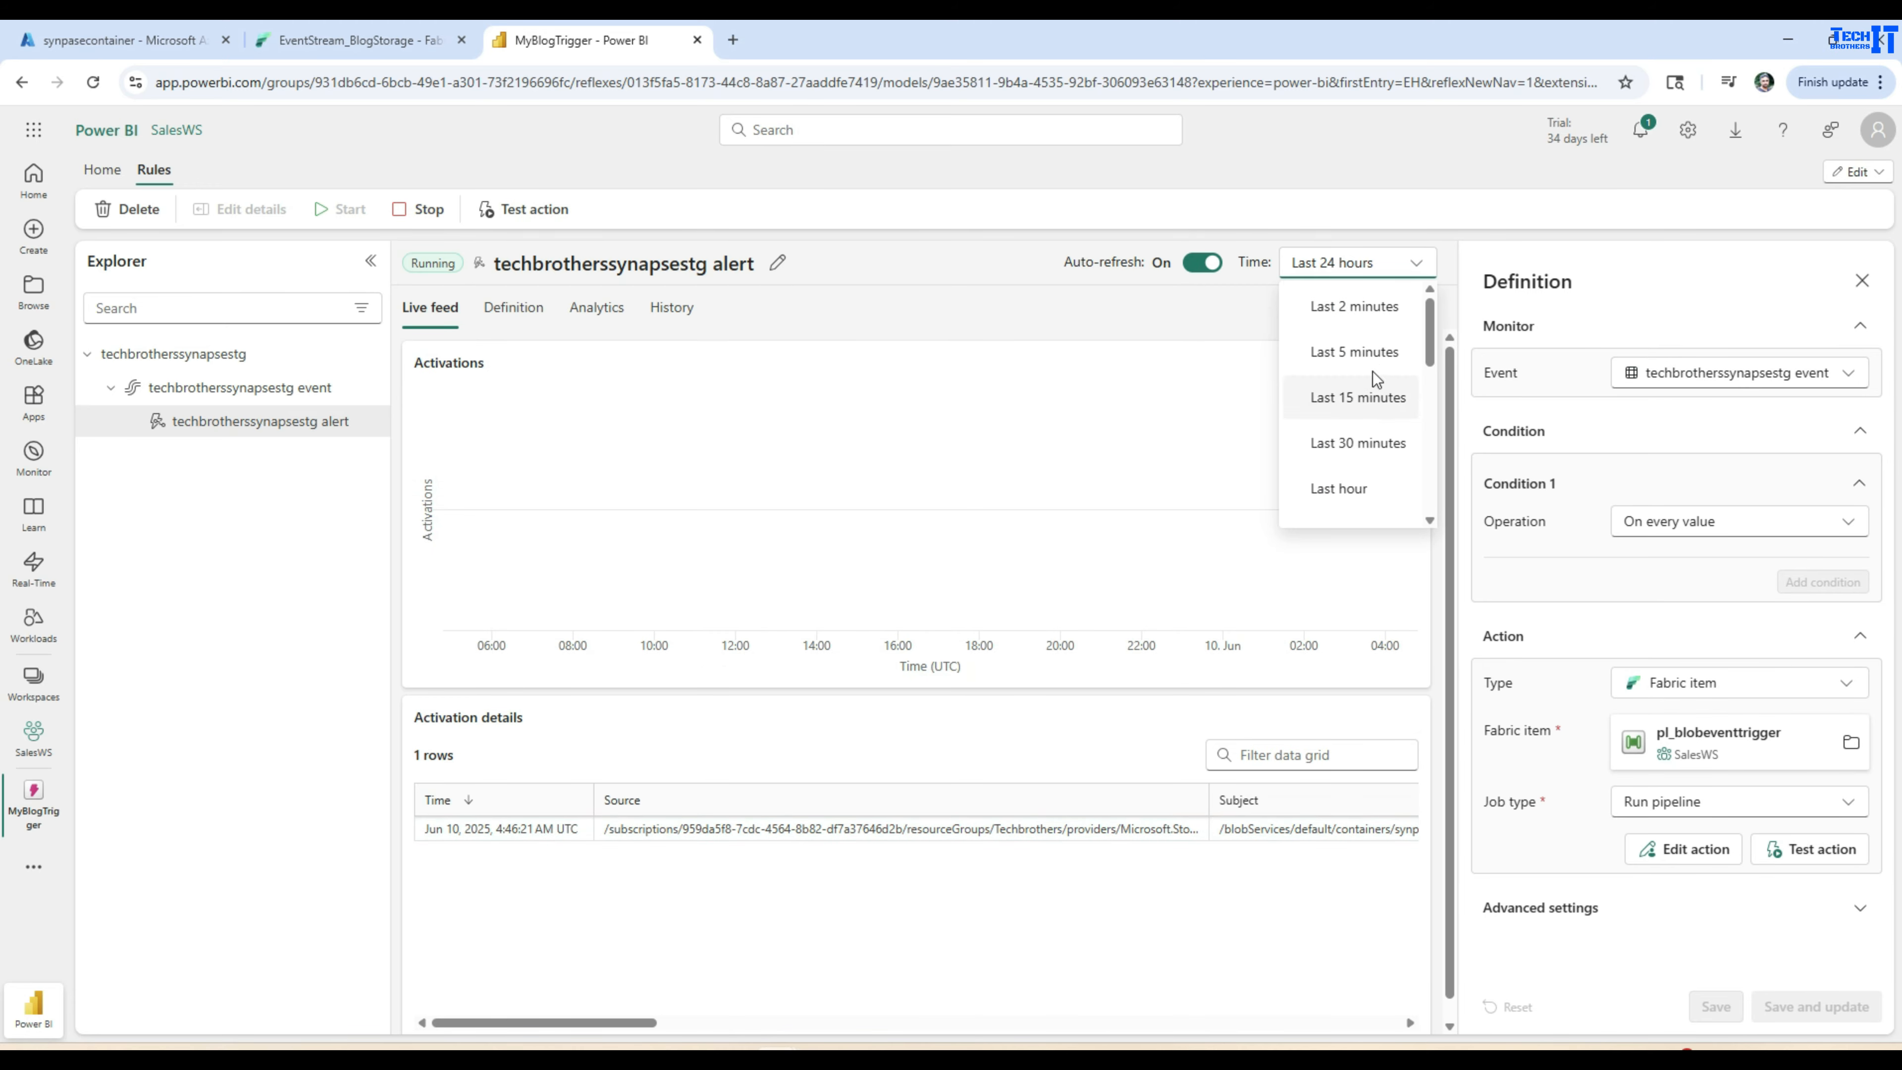
{"action": "left_click", "coordinate": [1367, 356]}
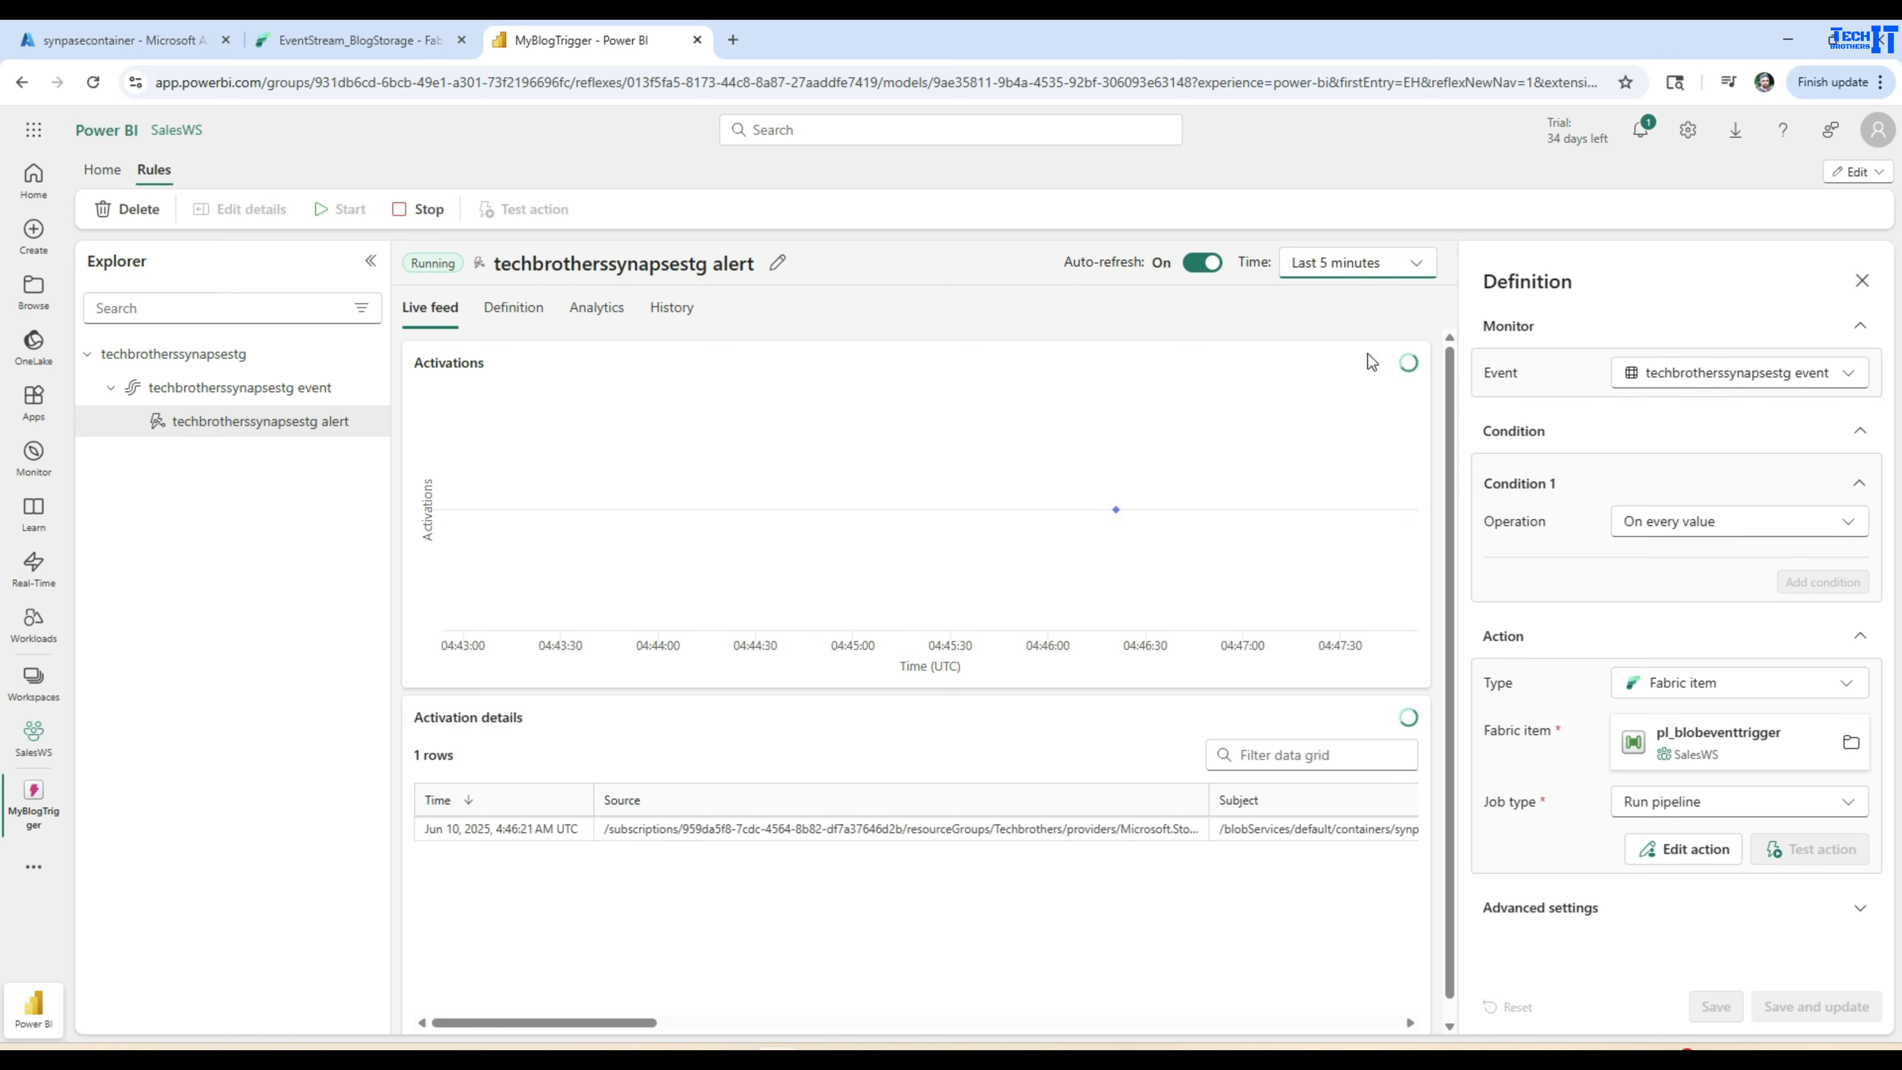
{"action": "mouse_move", "coordinate": [1123, 498]}
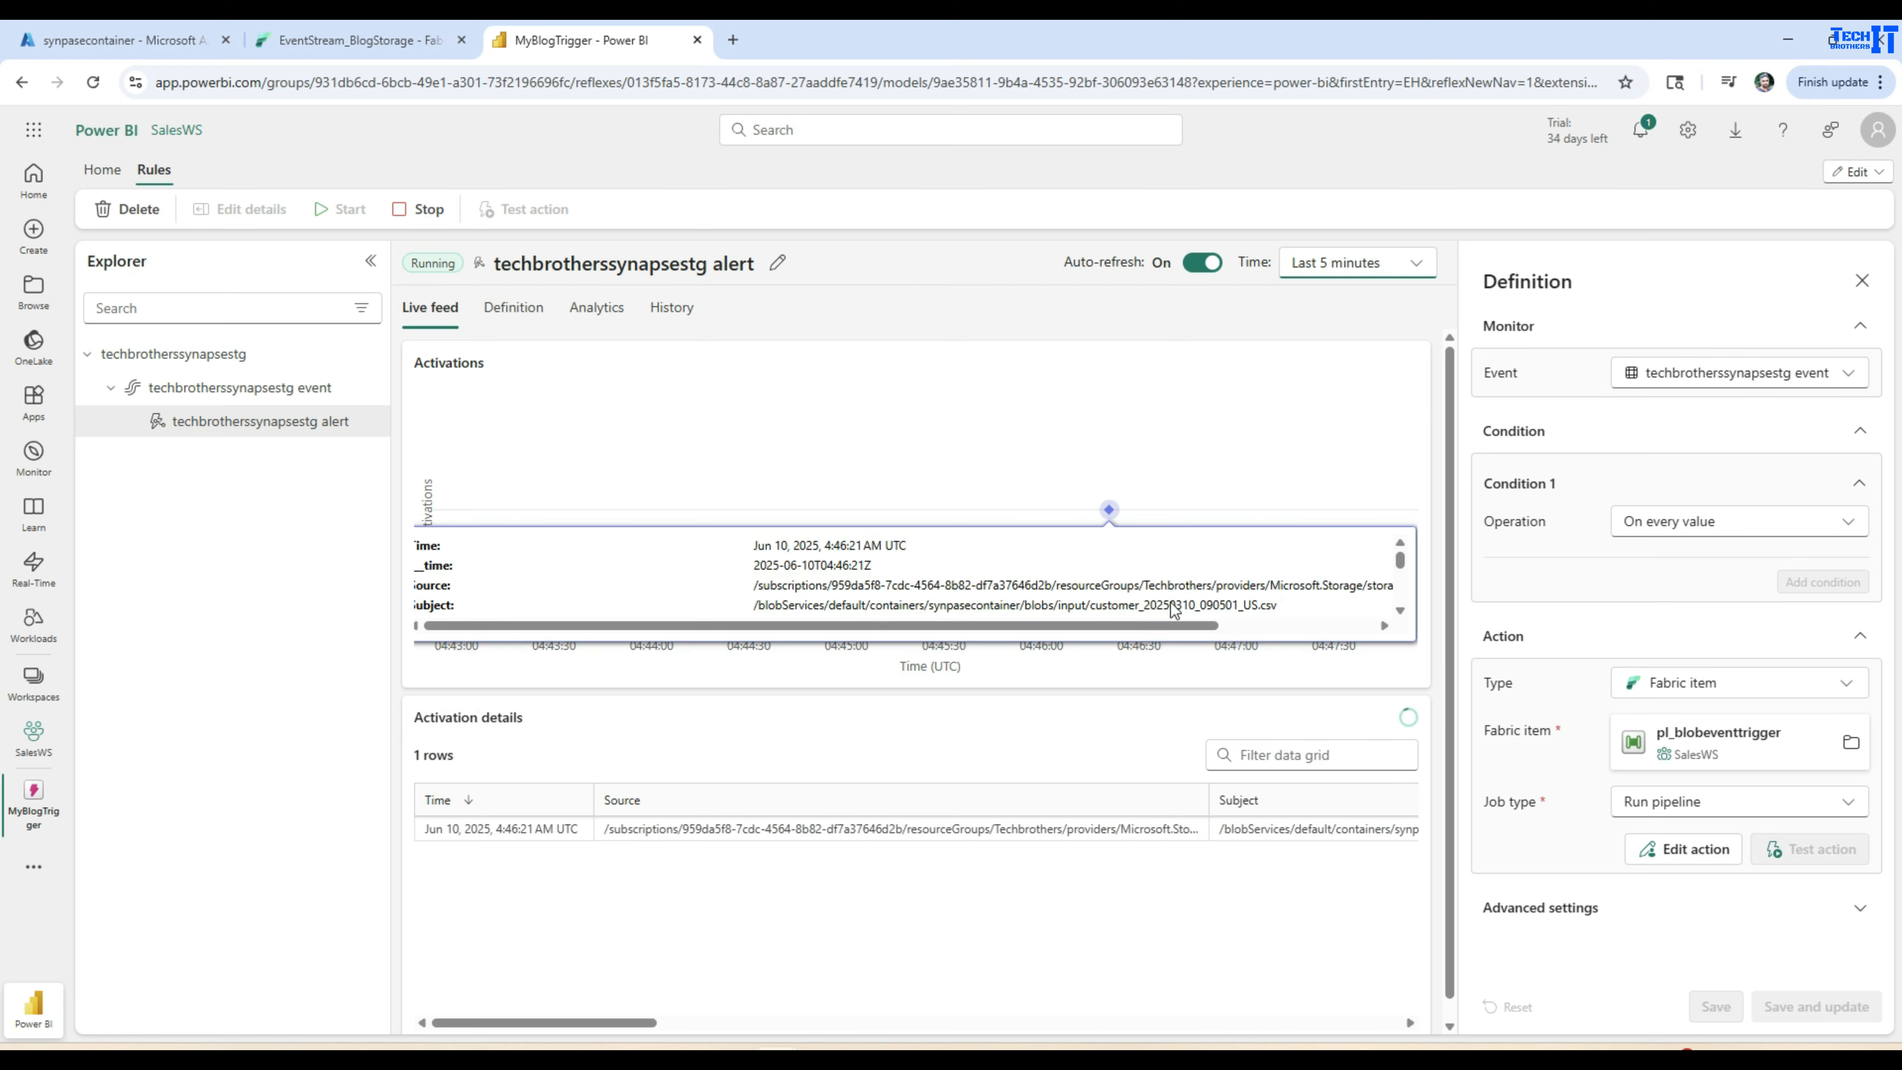
{"action": "scroll", "coordinate": [1263, 596], "scroll_direction": "down", "scroll_amount": 3}
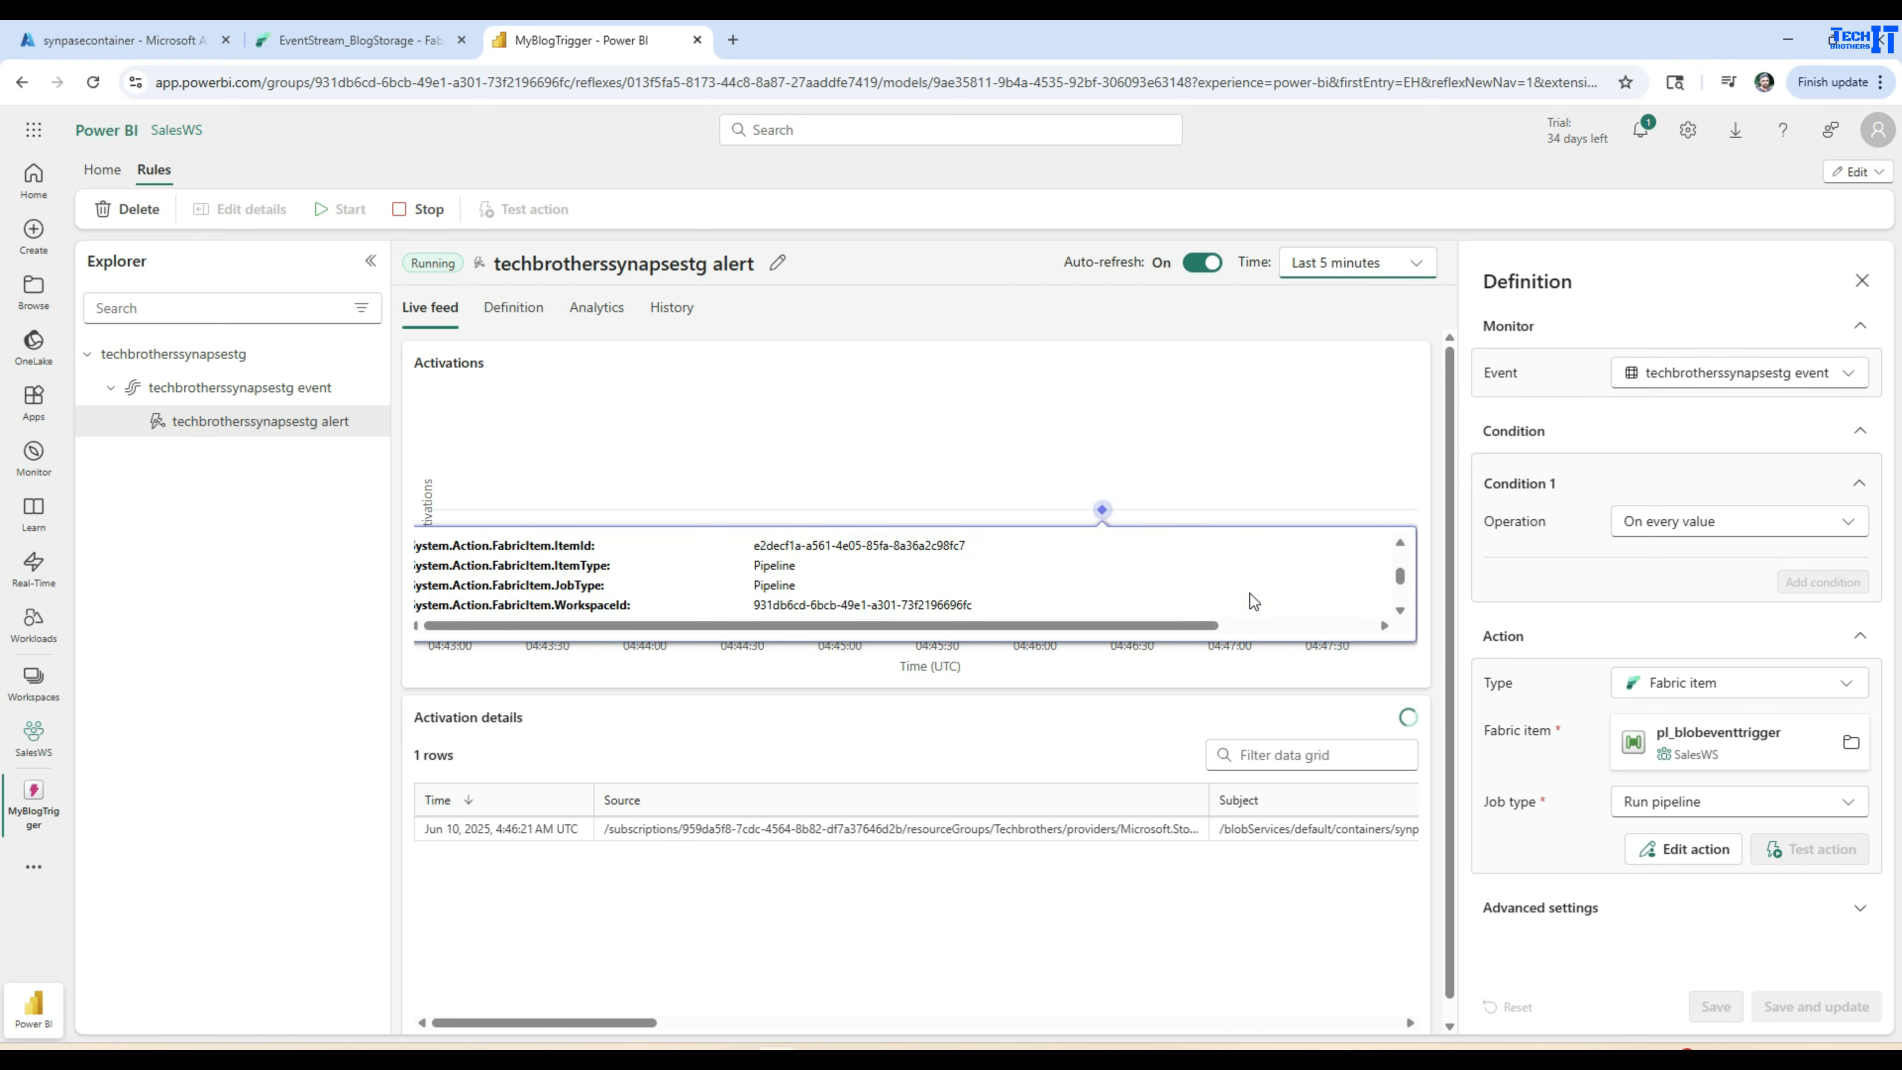
{"action": "scroll", "coordinate": [1182, 605], "scroll_direction": "down", "scroll_amount": 2}
{"action": "scroll", "coordinate": [1181, 604], "scroll_direction": "down", "scroll_amount": 1}
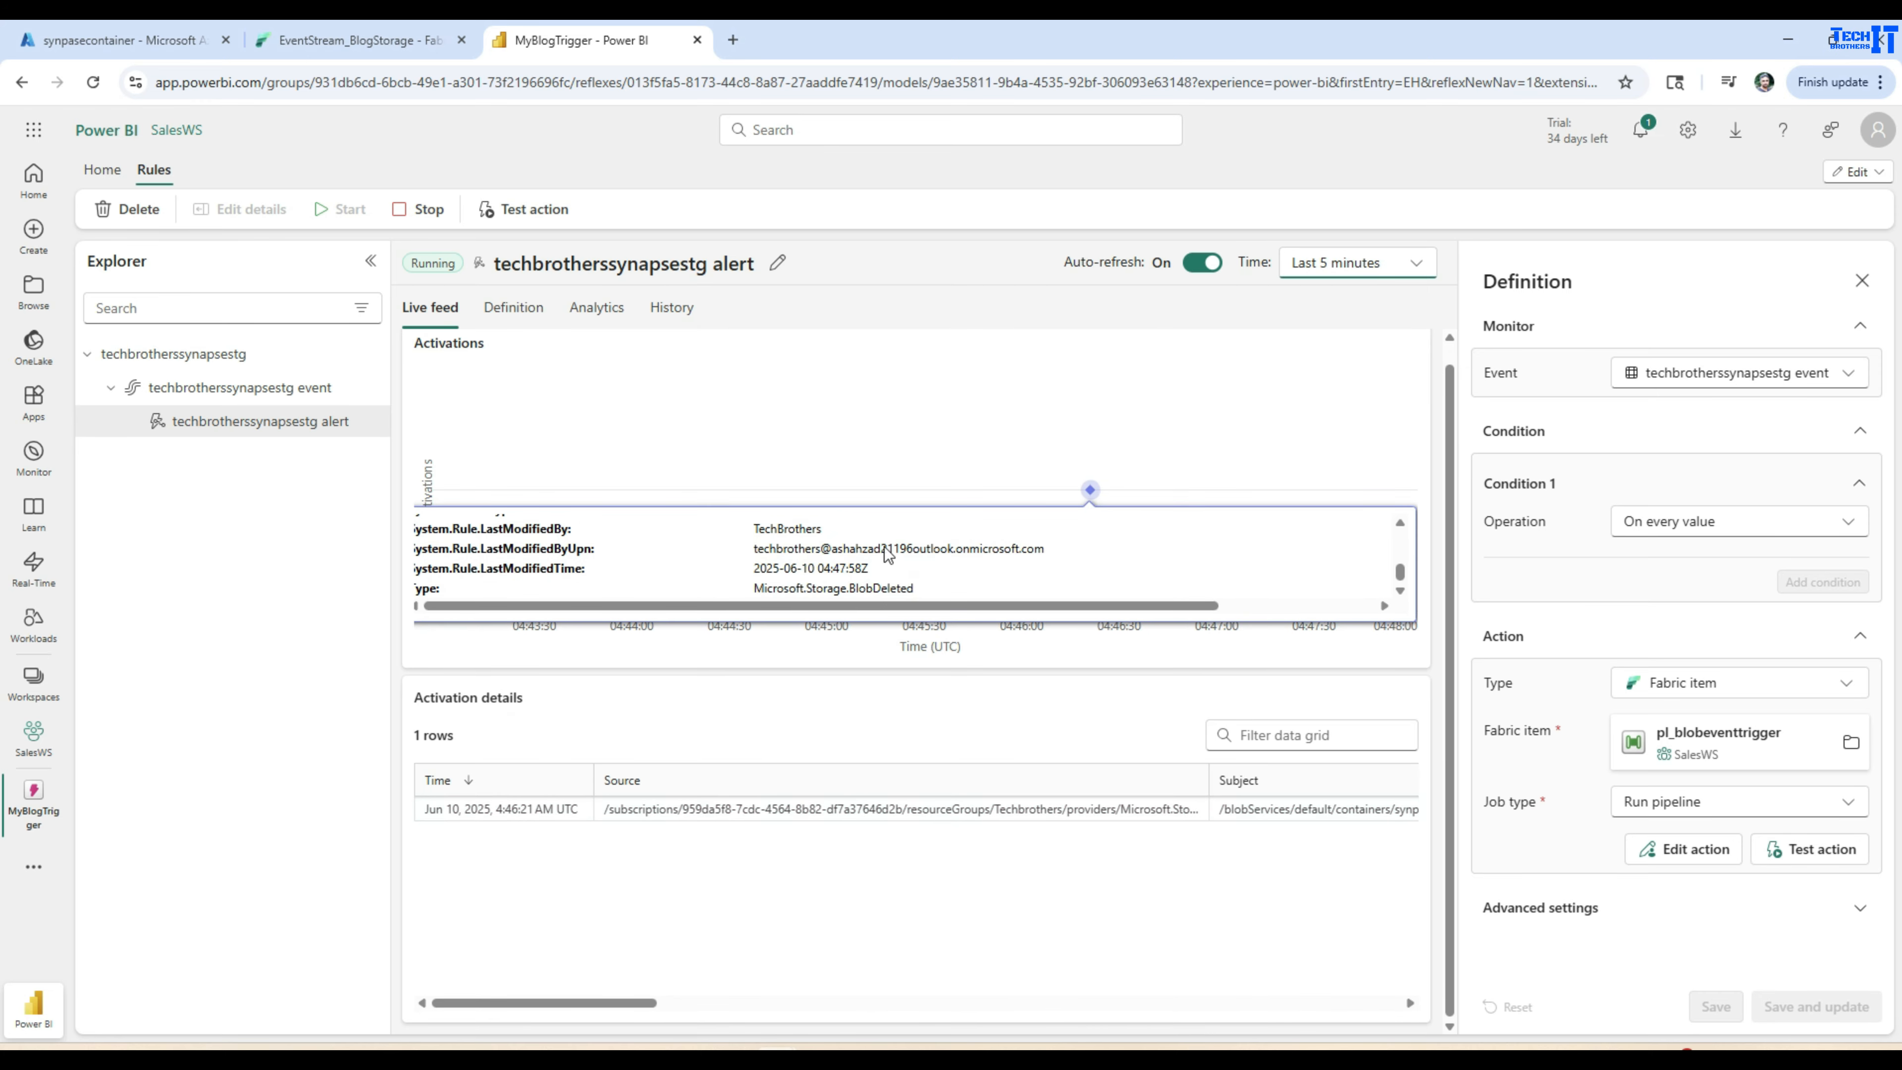
{"action": "left_click", "coordinate": [1399, 522]}
{"action": "left_click", "coordinate": [1399, 522]}
{"action": "left_click", "coordinate": [1399, 522]}
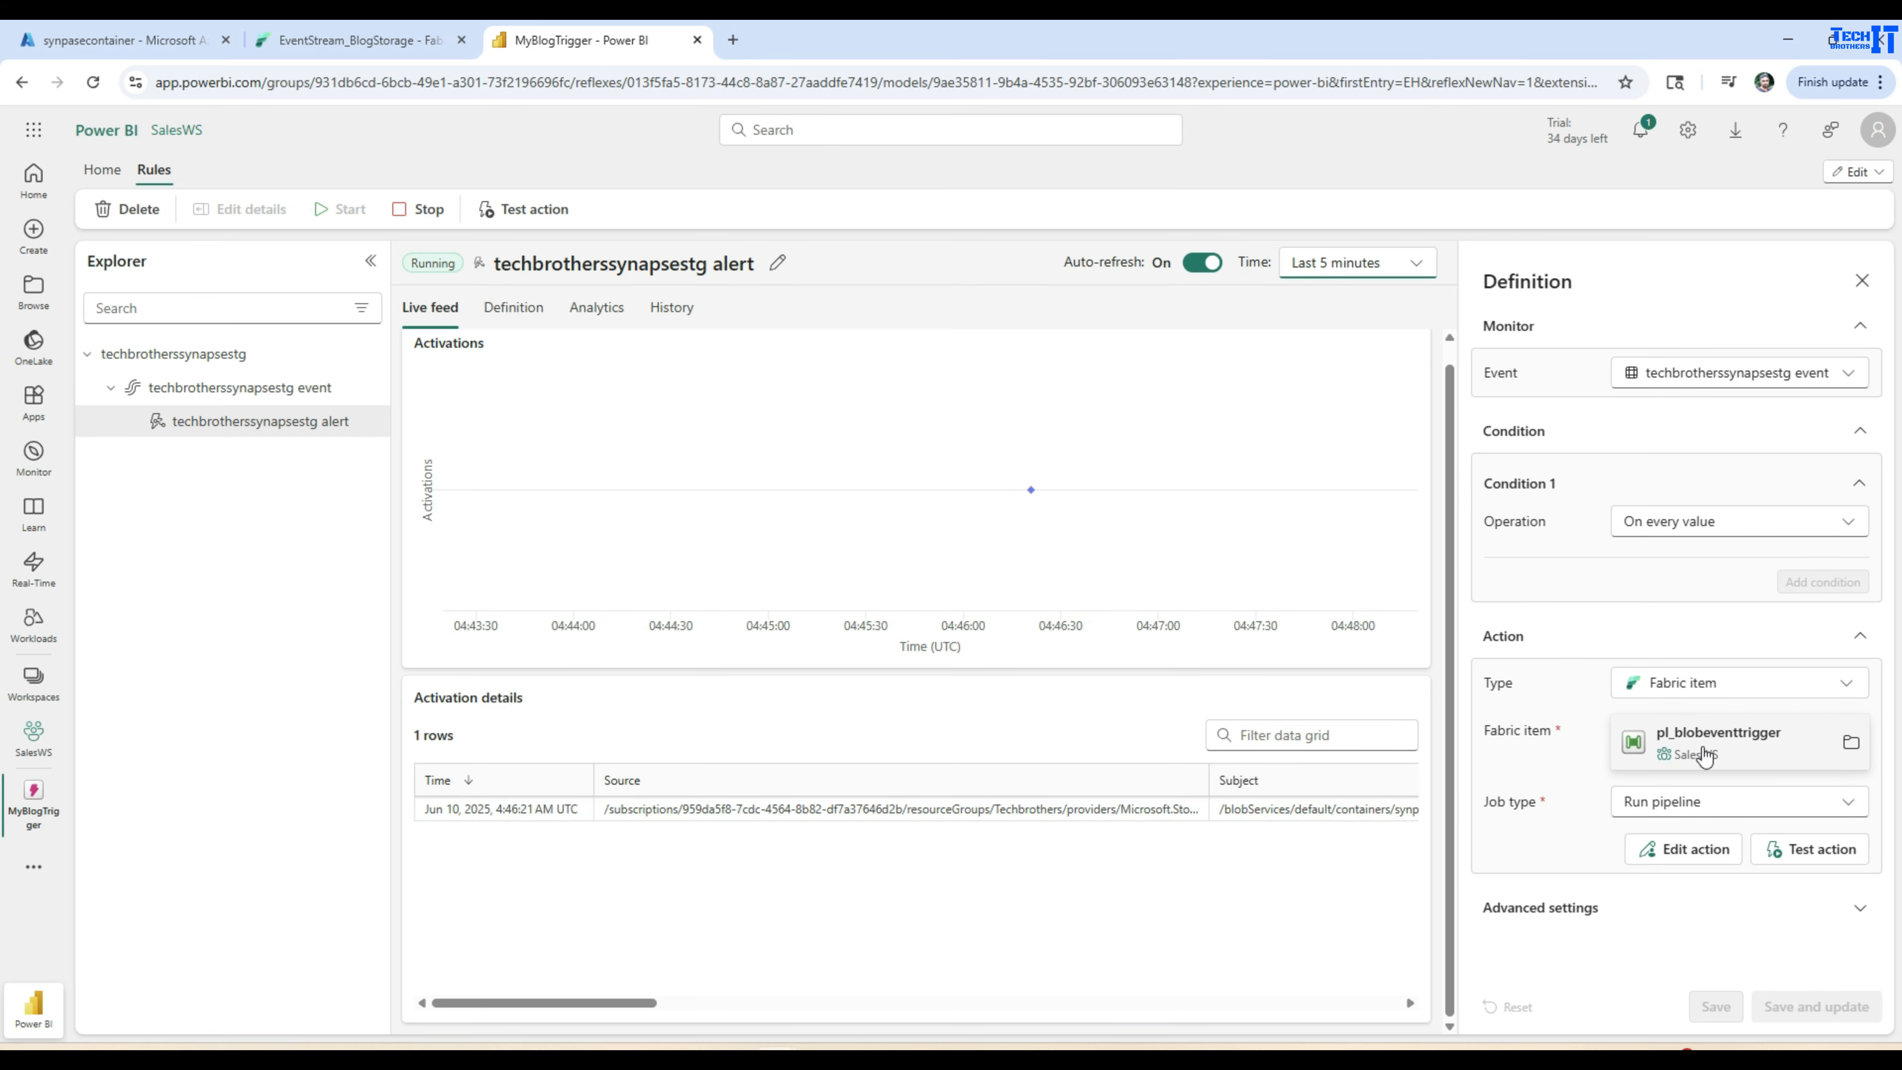
Switch back to Fabric, open Monitor, and refresh the activity list to look for a pl_blobeventtrigger run.
{"action": "left_click", "coordinate": [359, 39]}
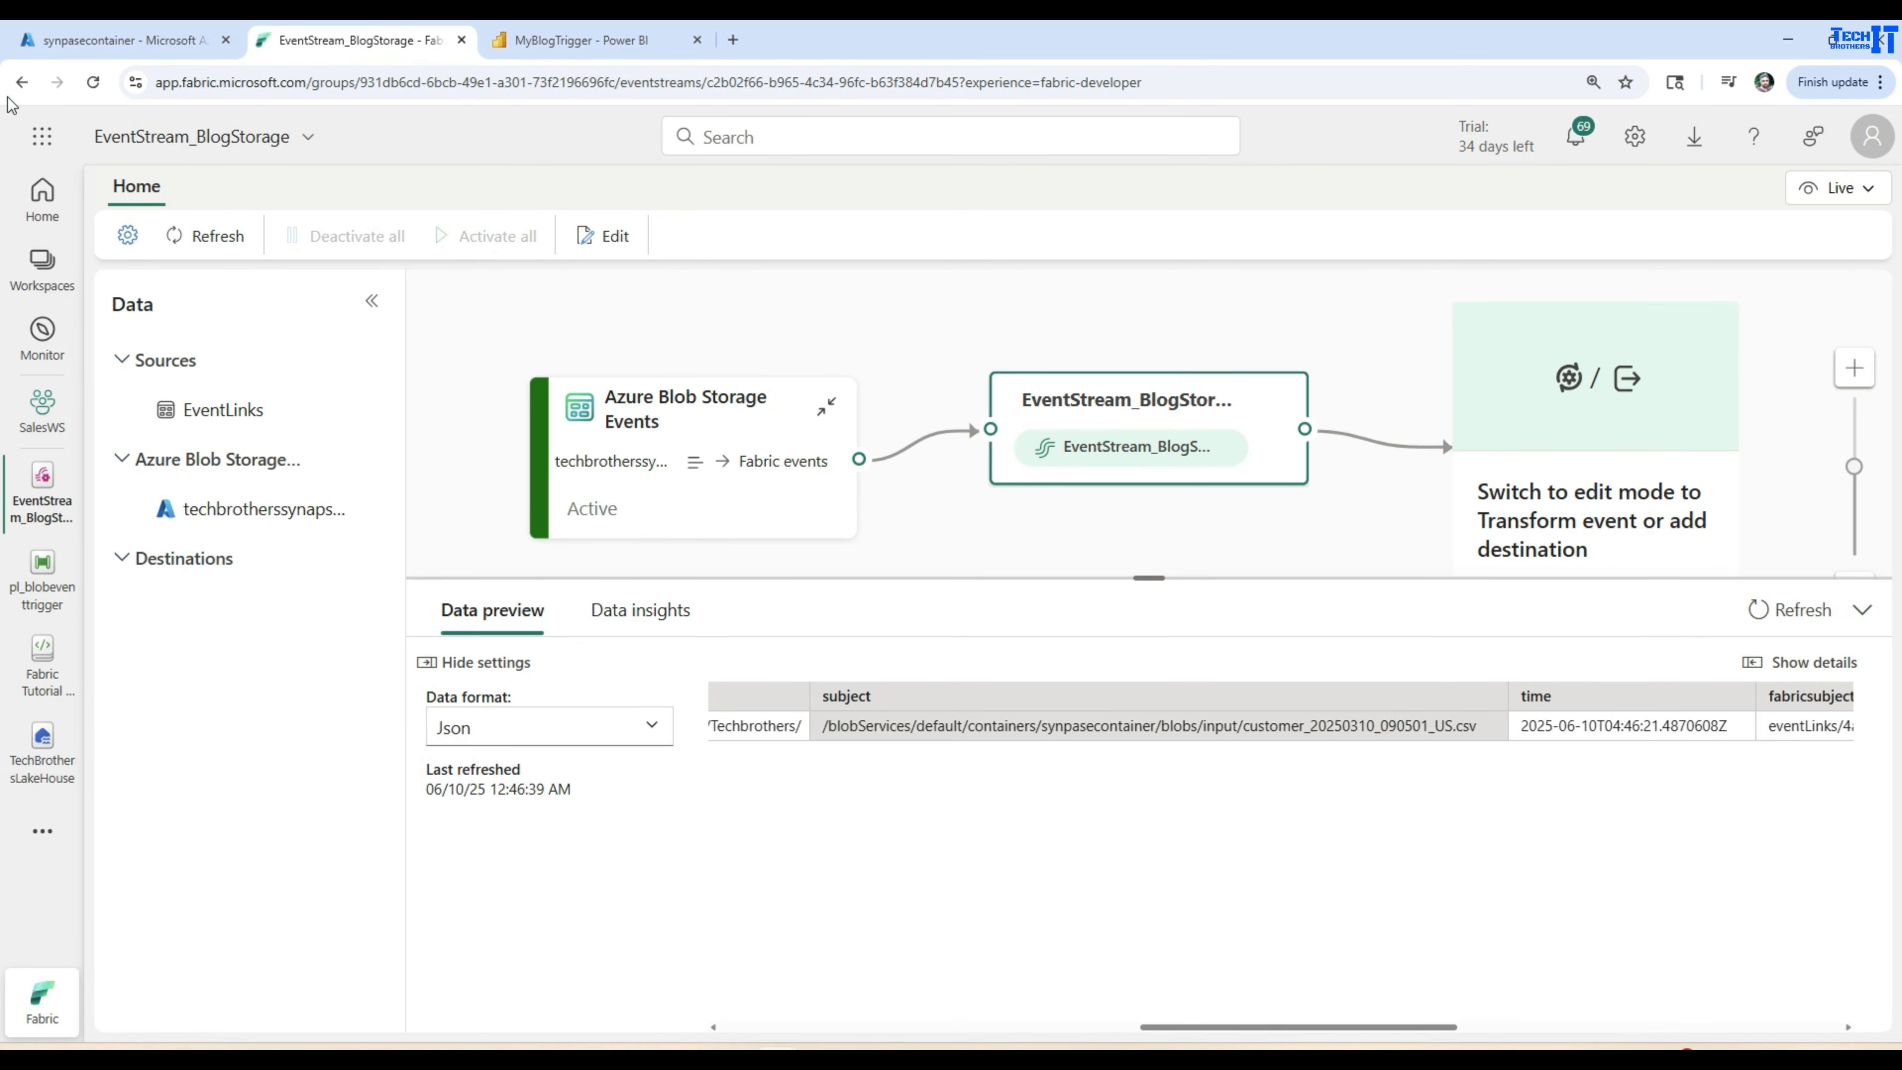
{"action": "left_click", "coordinate": [45, 345]}
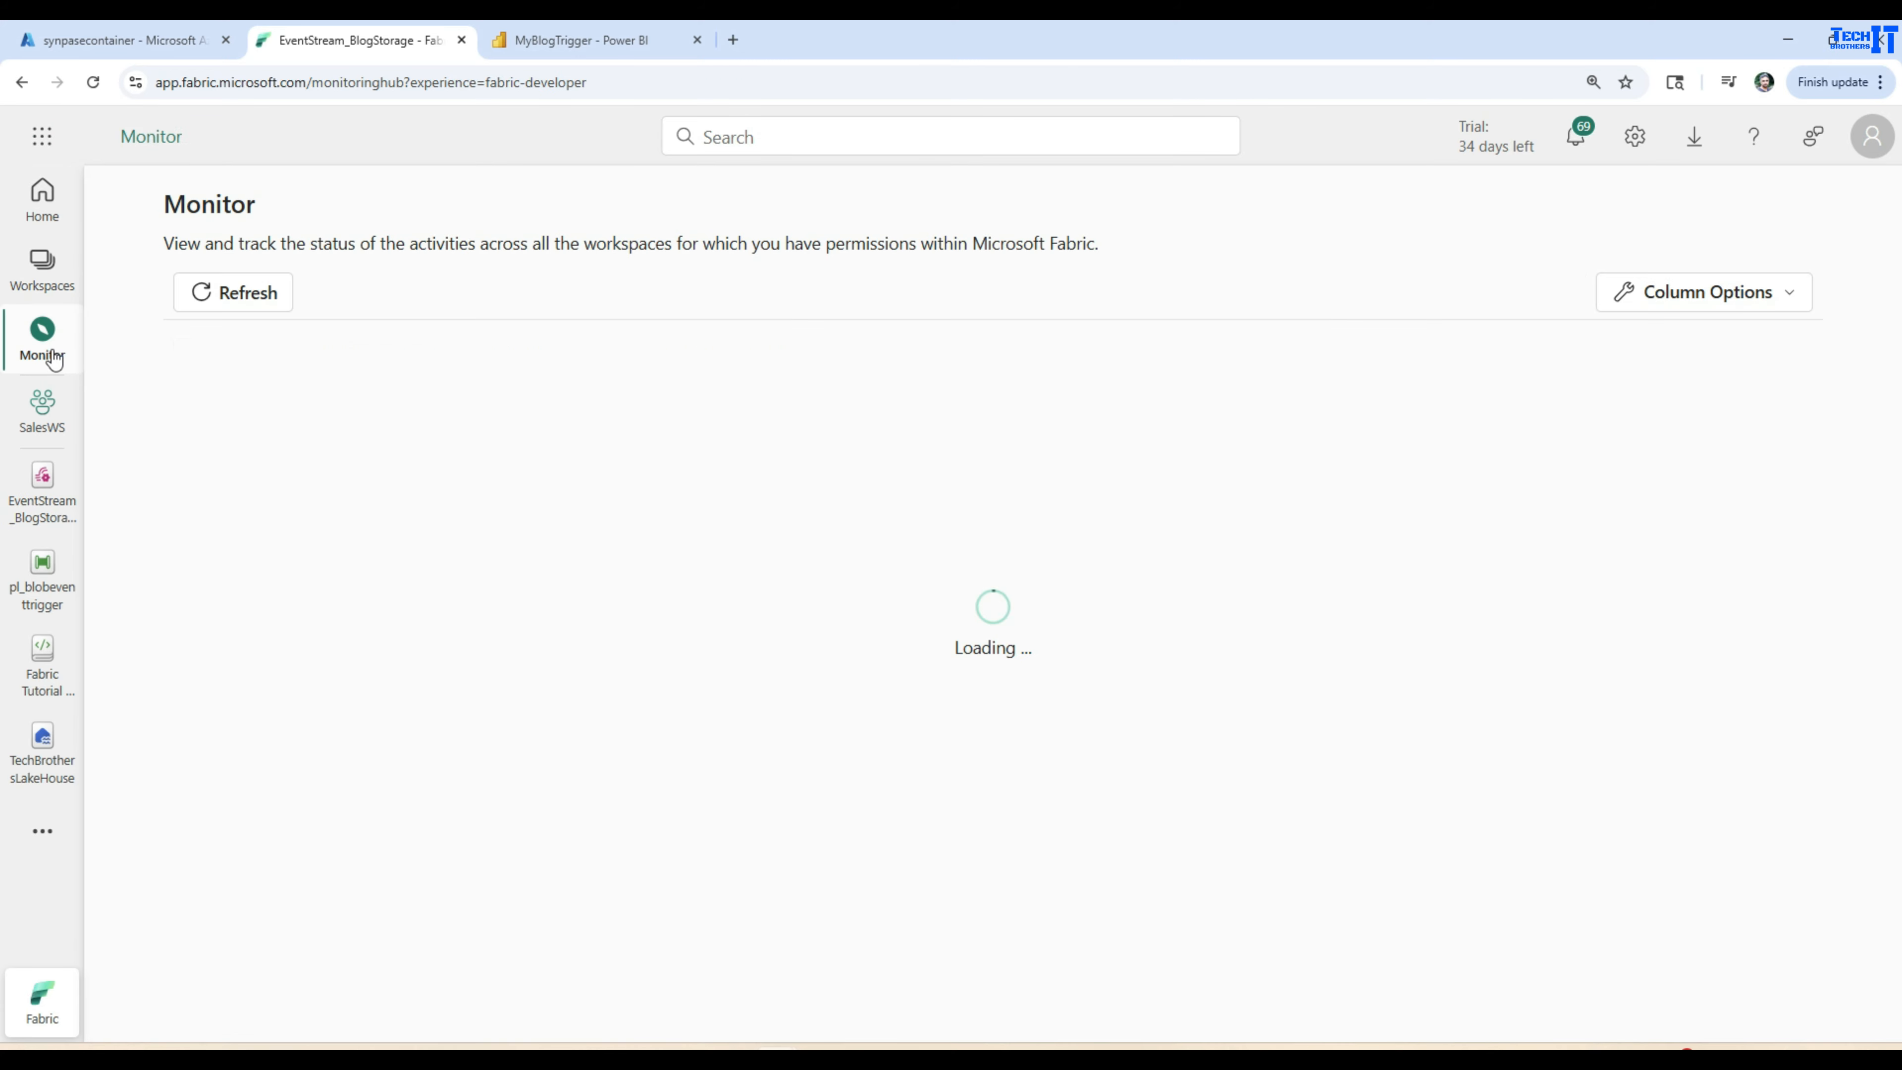
{"action": "left_click", "coordinate": [264, 294]}
{"action": "left_click", "coordinate": [264, 293]}
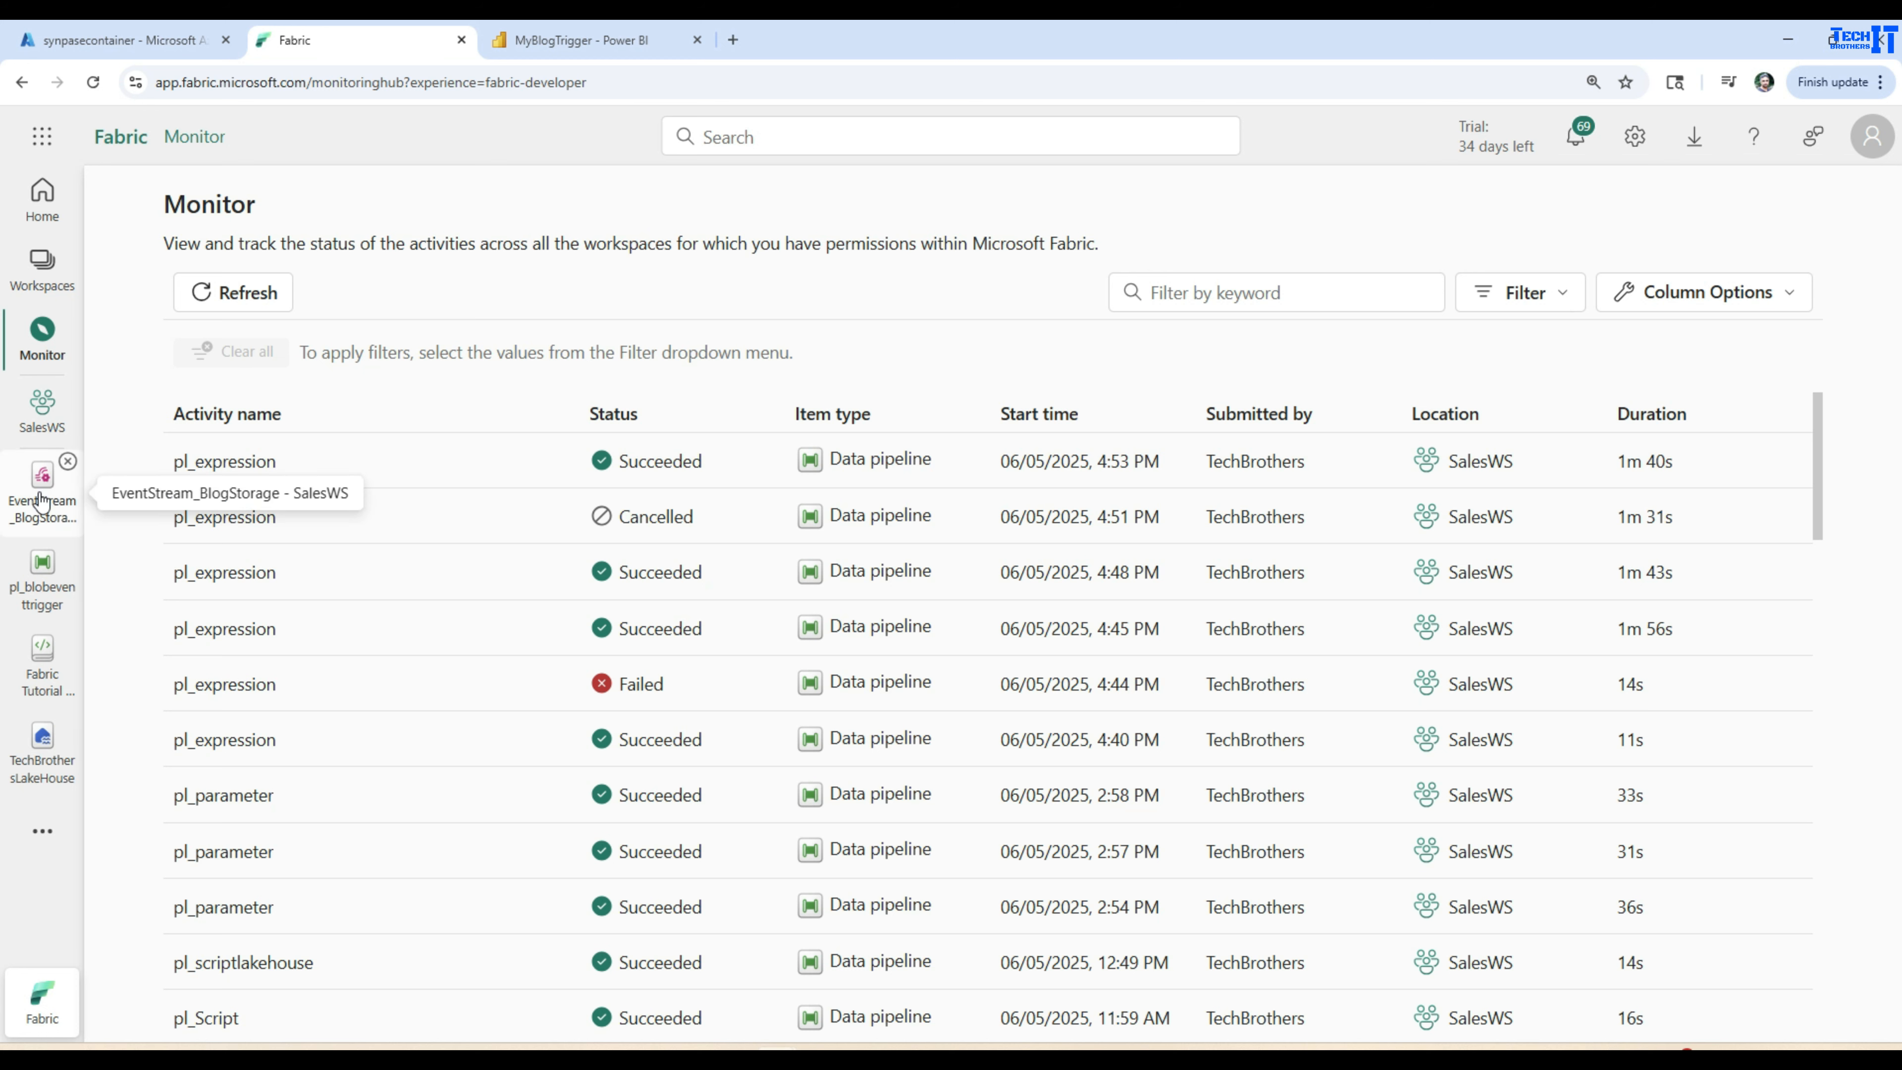
Send a test action for the techbrotherssynapsestg alert in MyBlogTrigger, and refresh the activity list in Fabric's Monitor.
{"action": "left_click", "coordinate": [526, 46]}
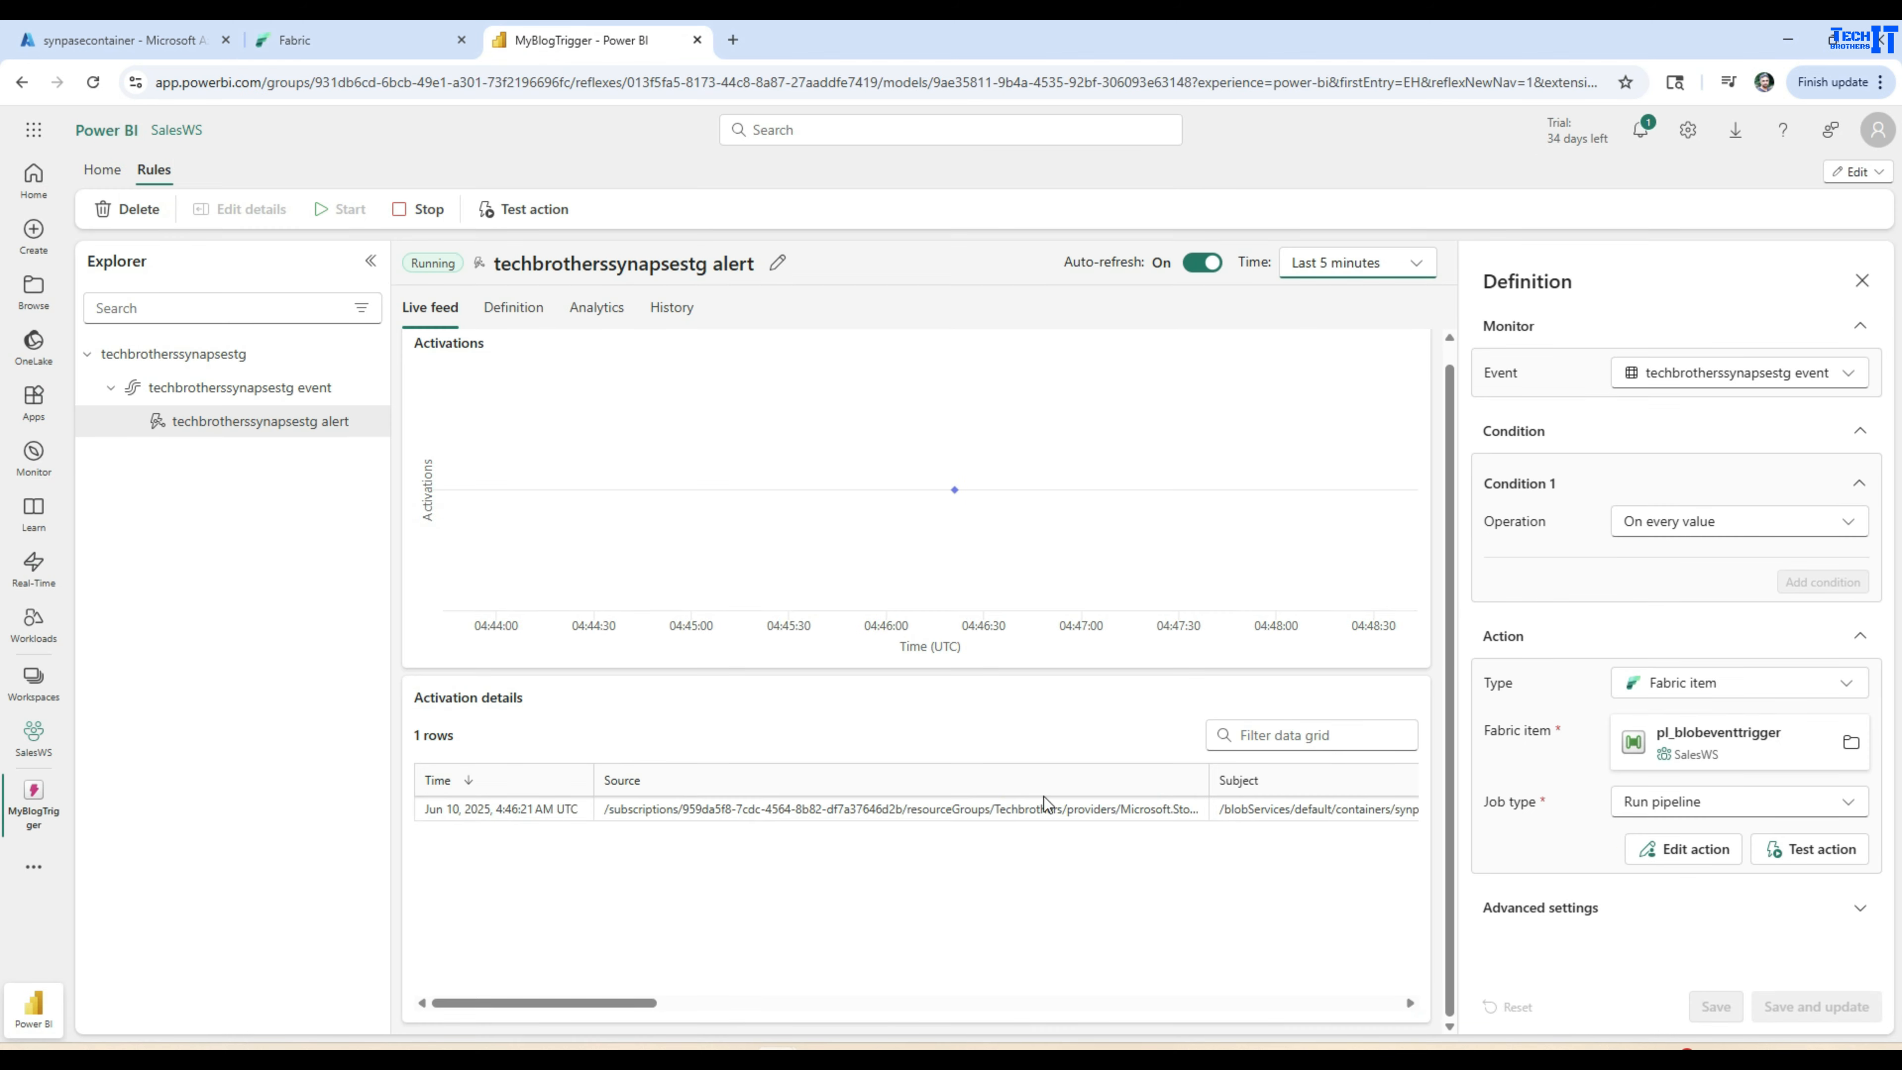
{"action": "left_click", "coordinate": [1812, 854]}
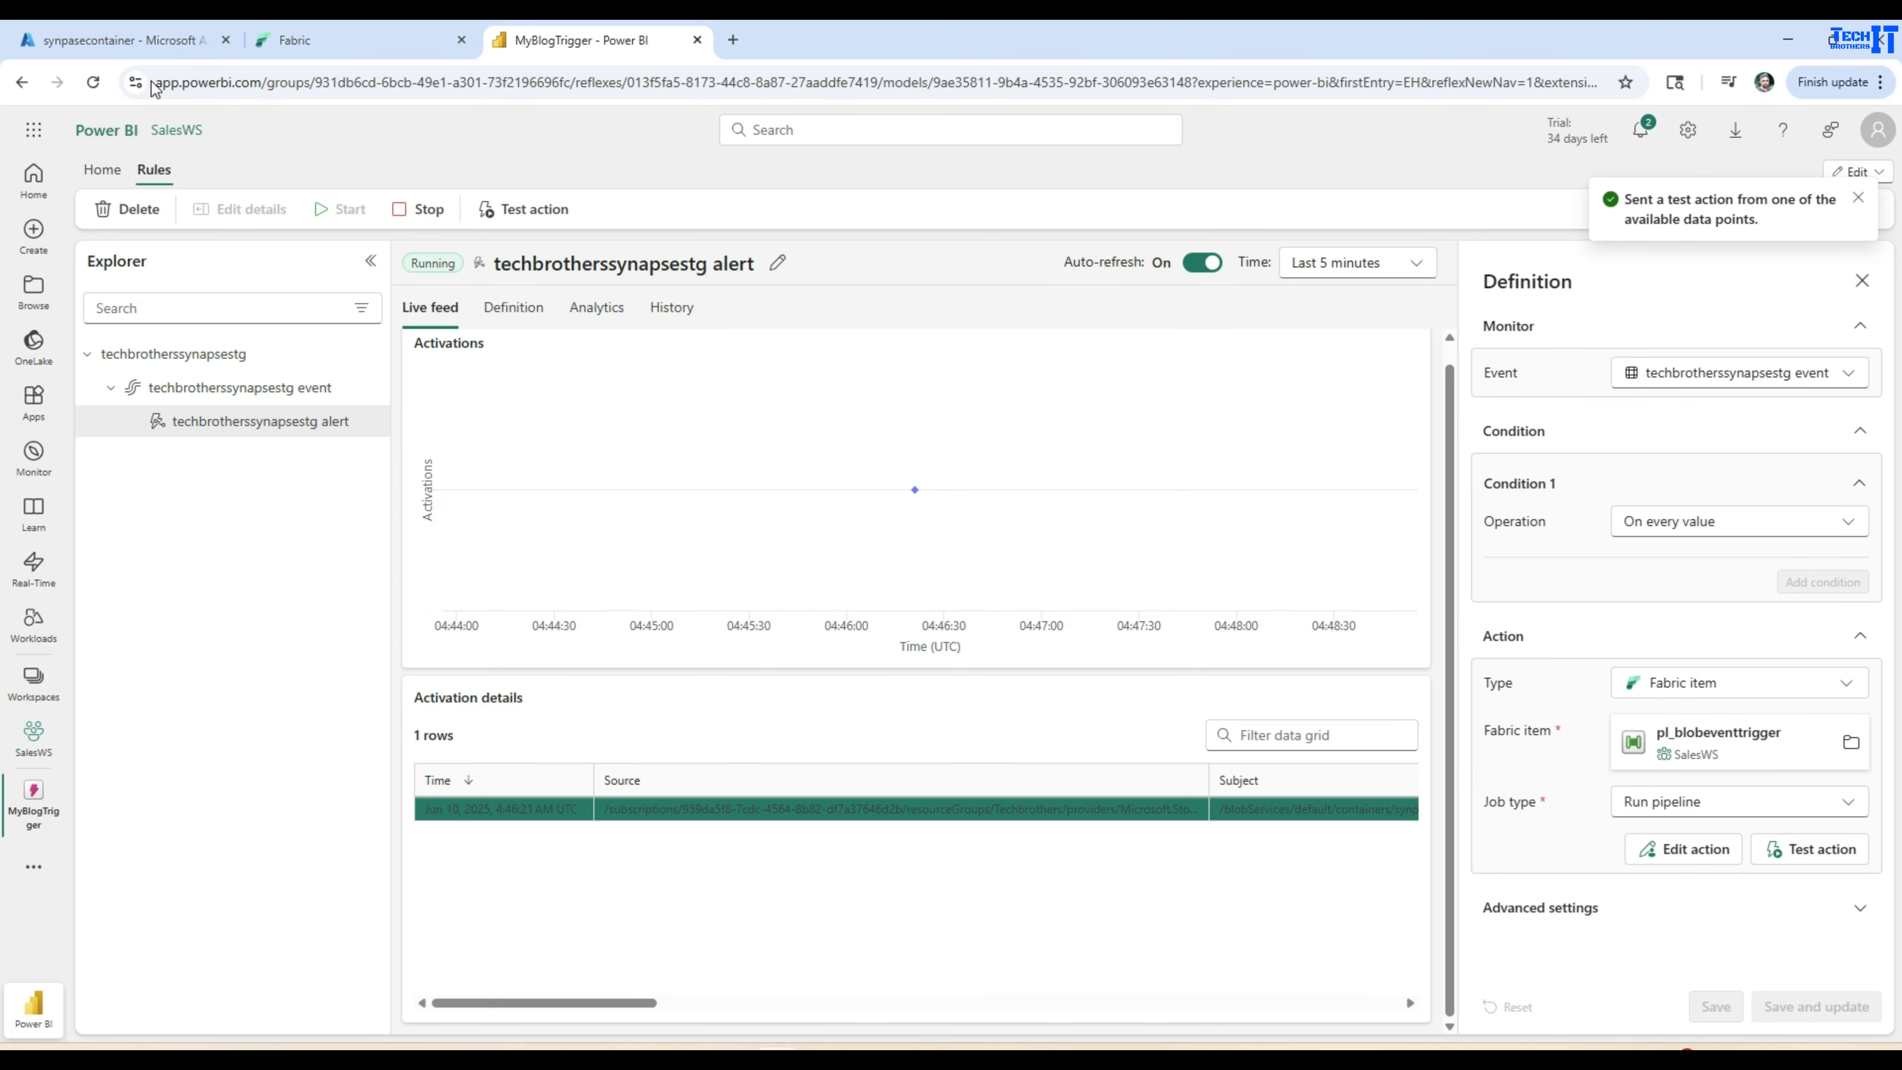
{"action": "left_click", "coordinate": [294, 47]}
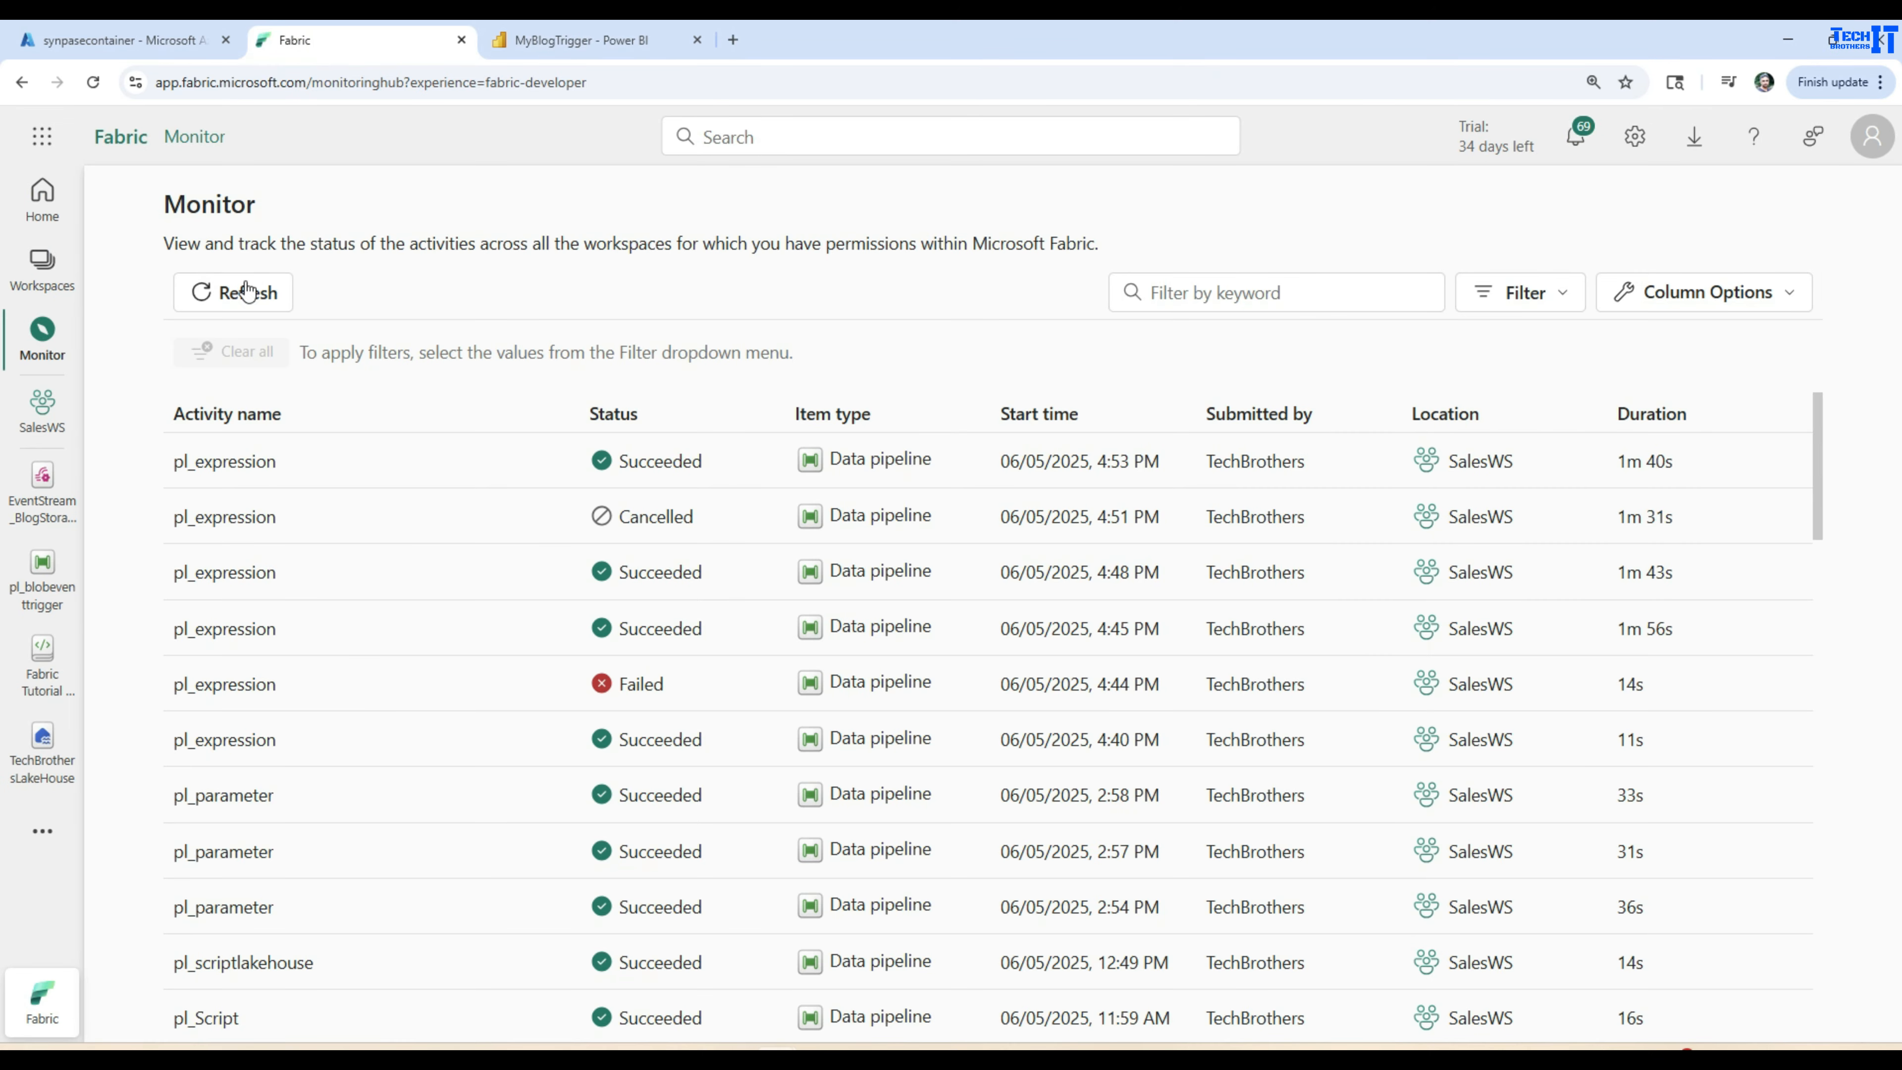
{"action": "left_click", "coordinate": [247, 291]}
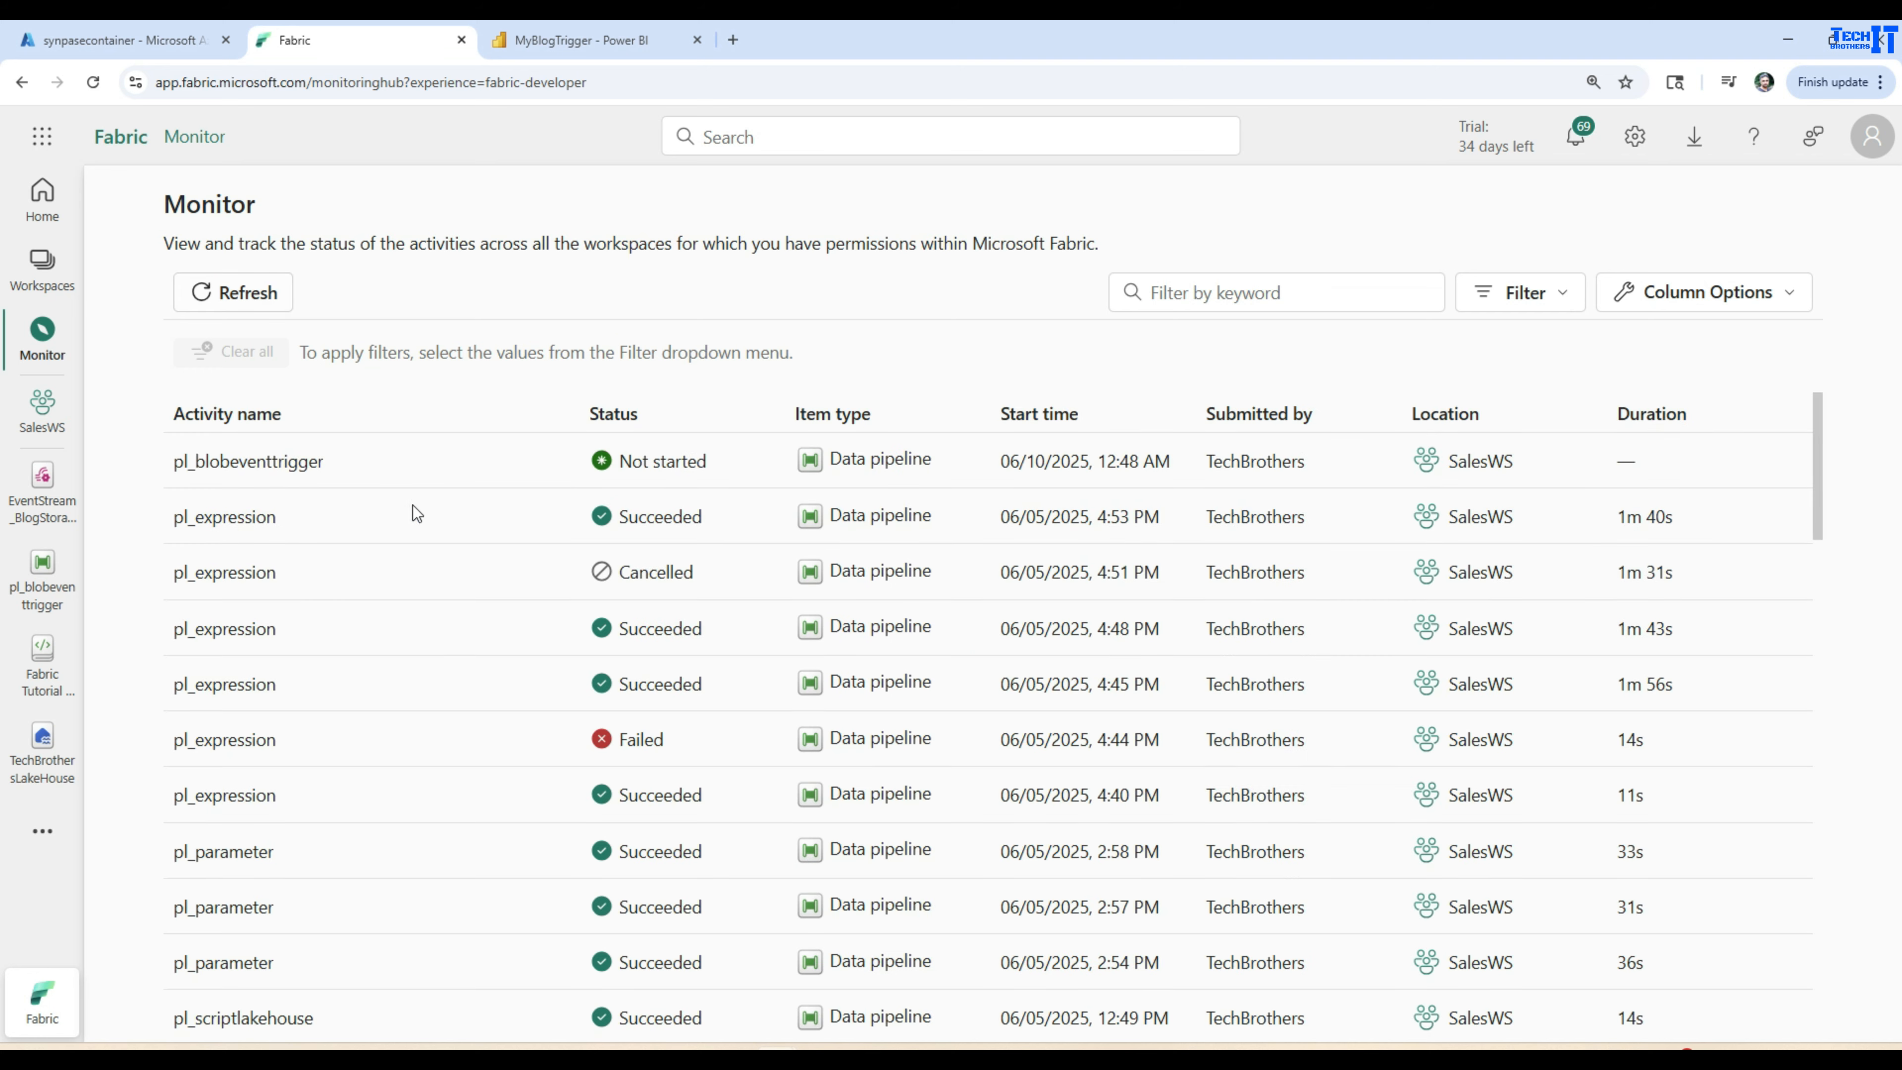
Check the pl_blobeventtrigger run in Monitor, refreshing the activity list repeatedly to follow its status.
{"action": "left_click_drag", "start_coordinate": [334, 460], "coordinate": [191, 470]}
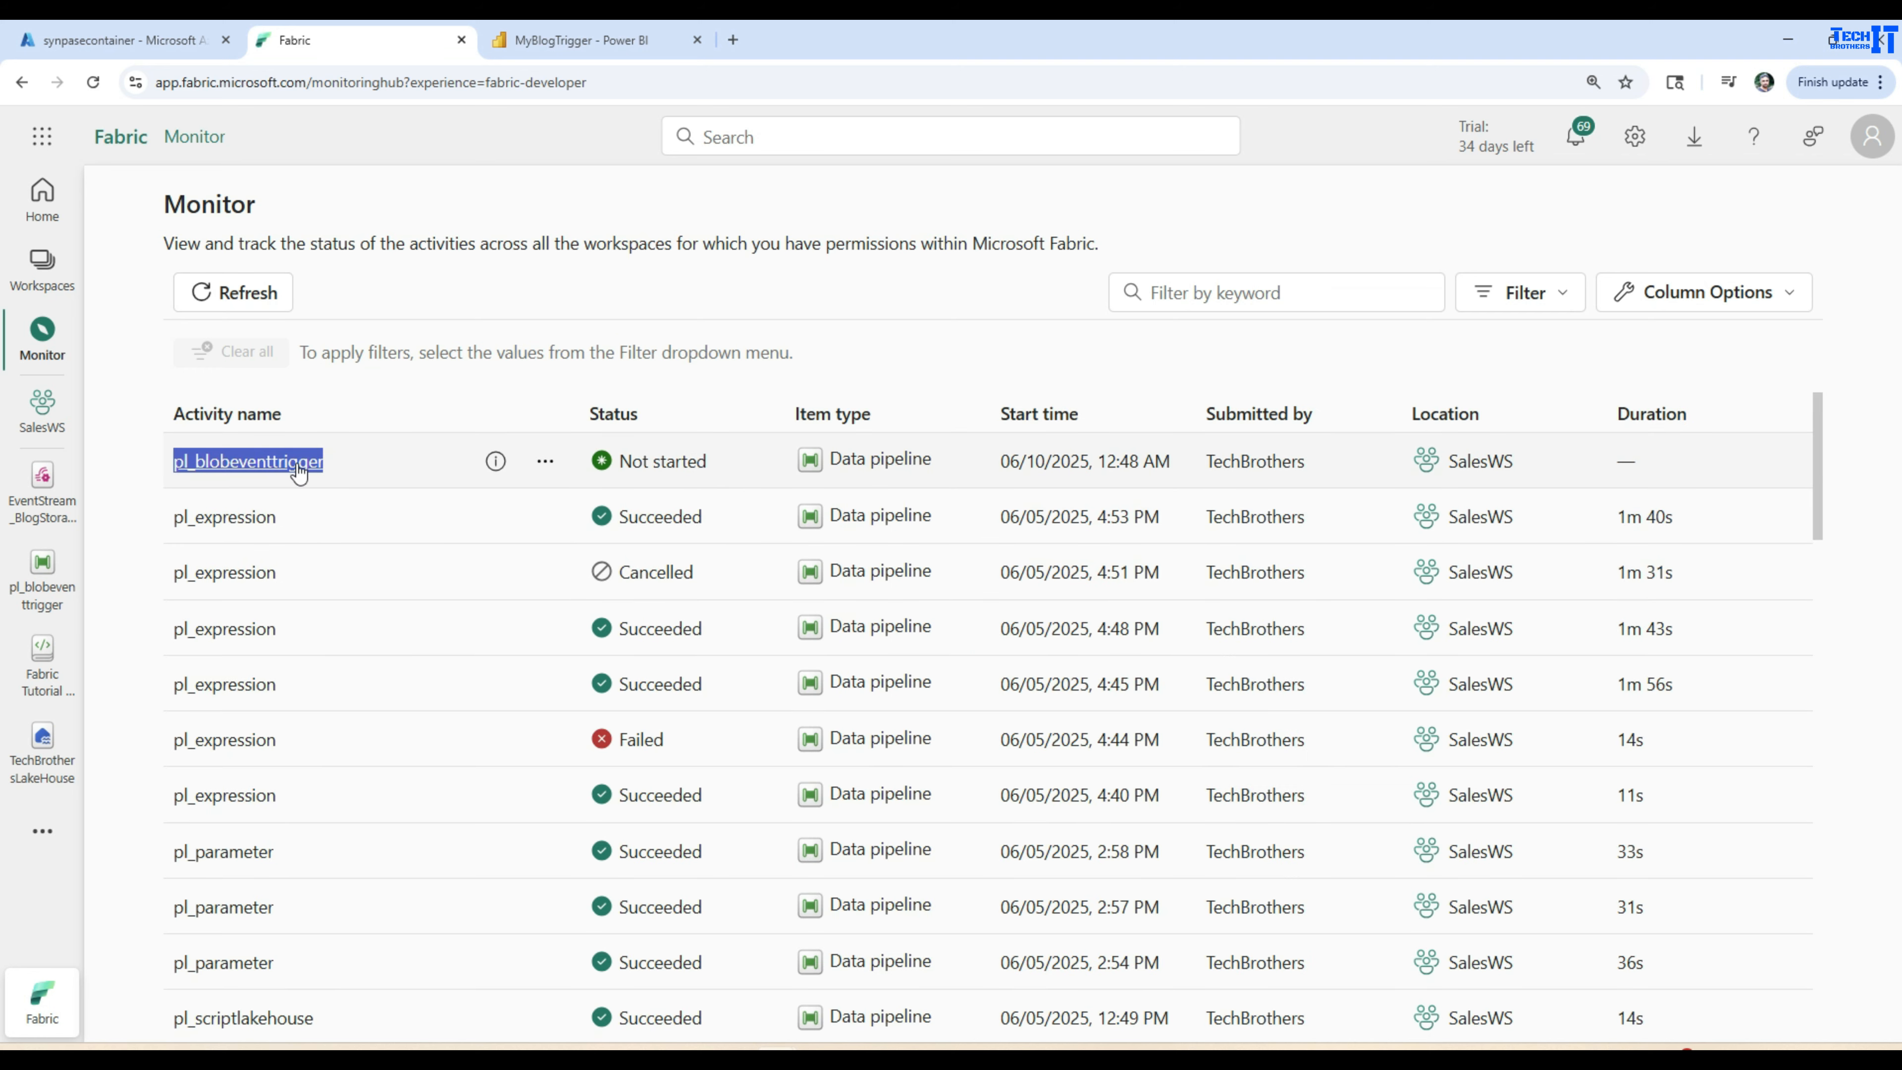
{"action": "left_click", "coordinate": [593, 389]}
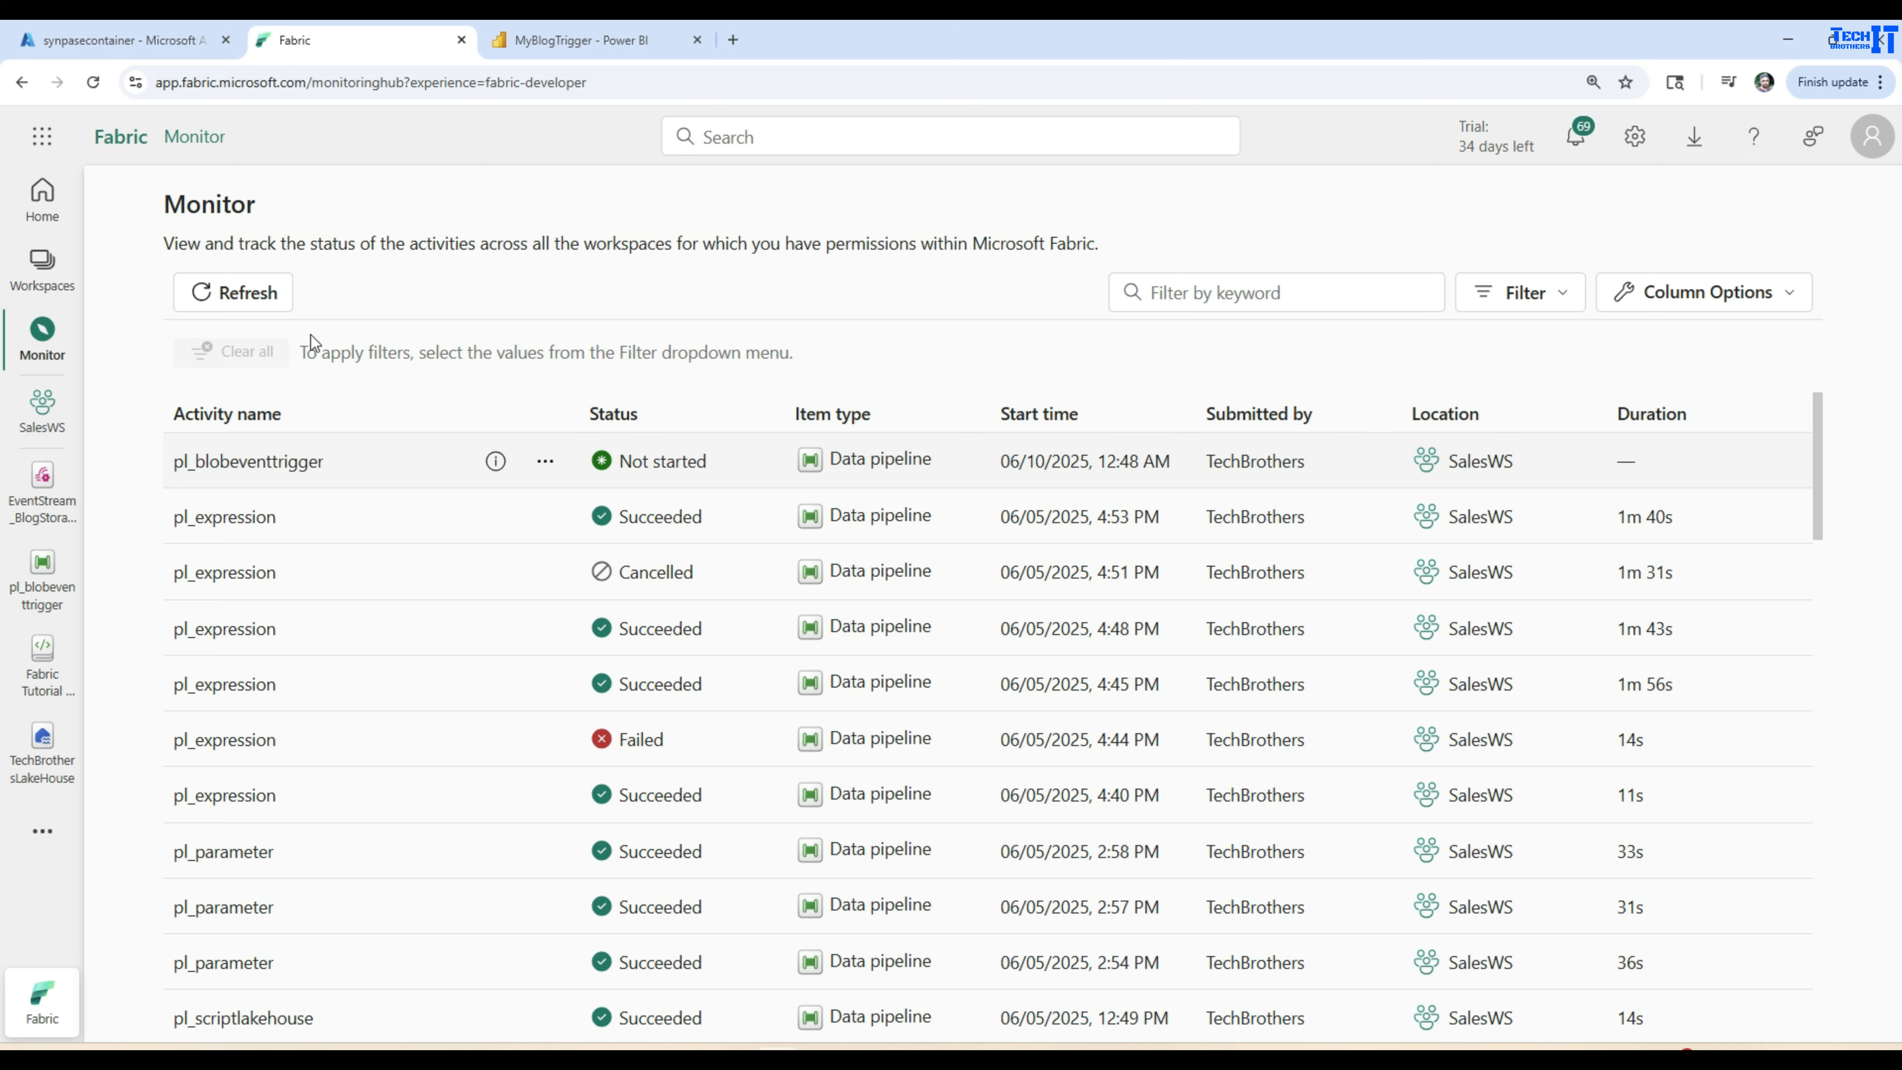
{"action": "left_click", "coordinate": [233, 291]}
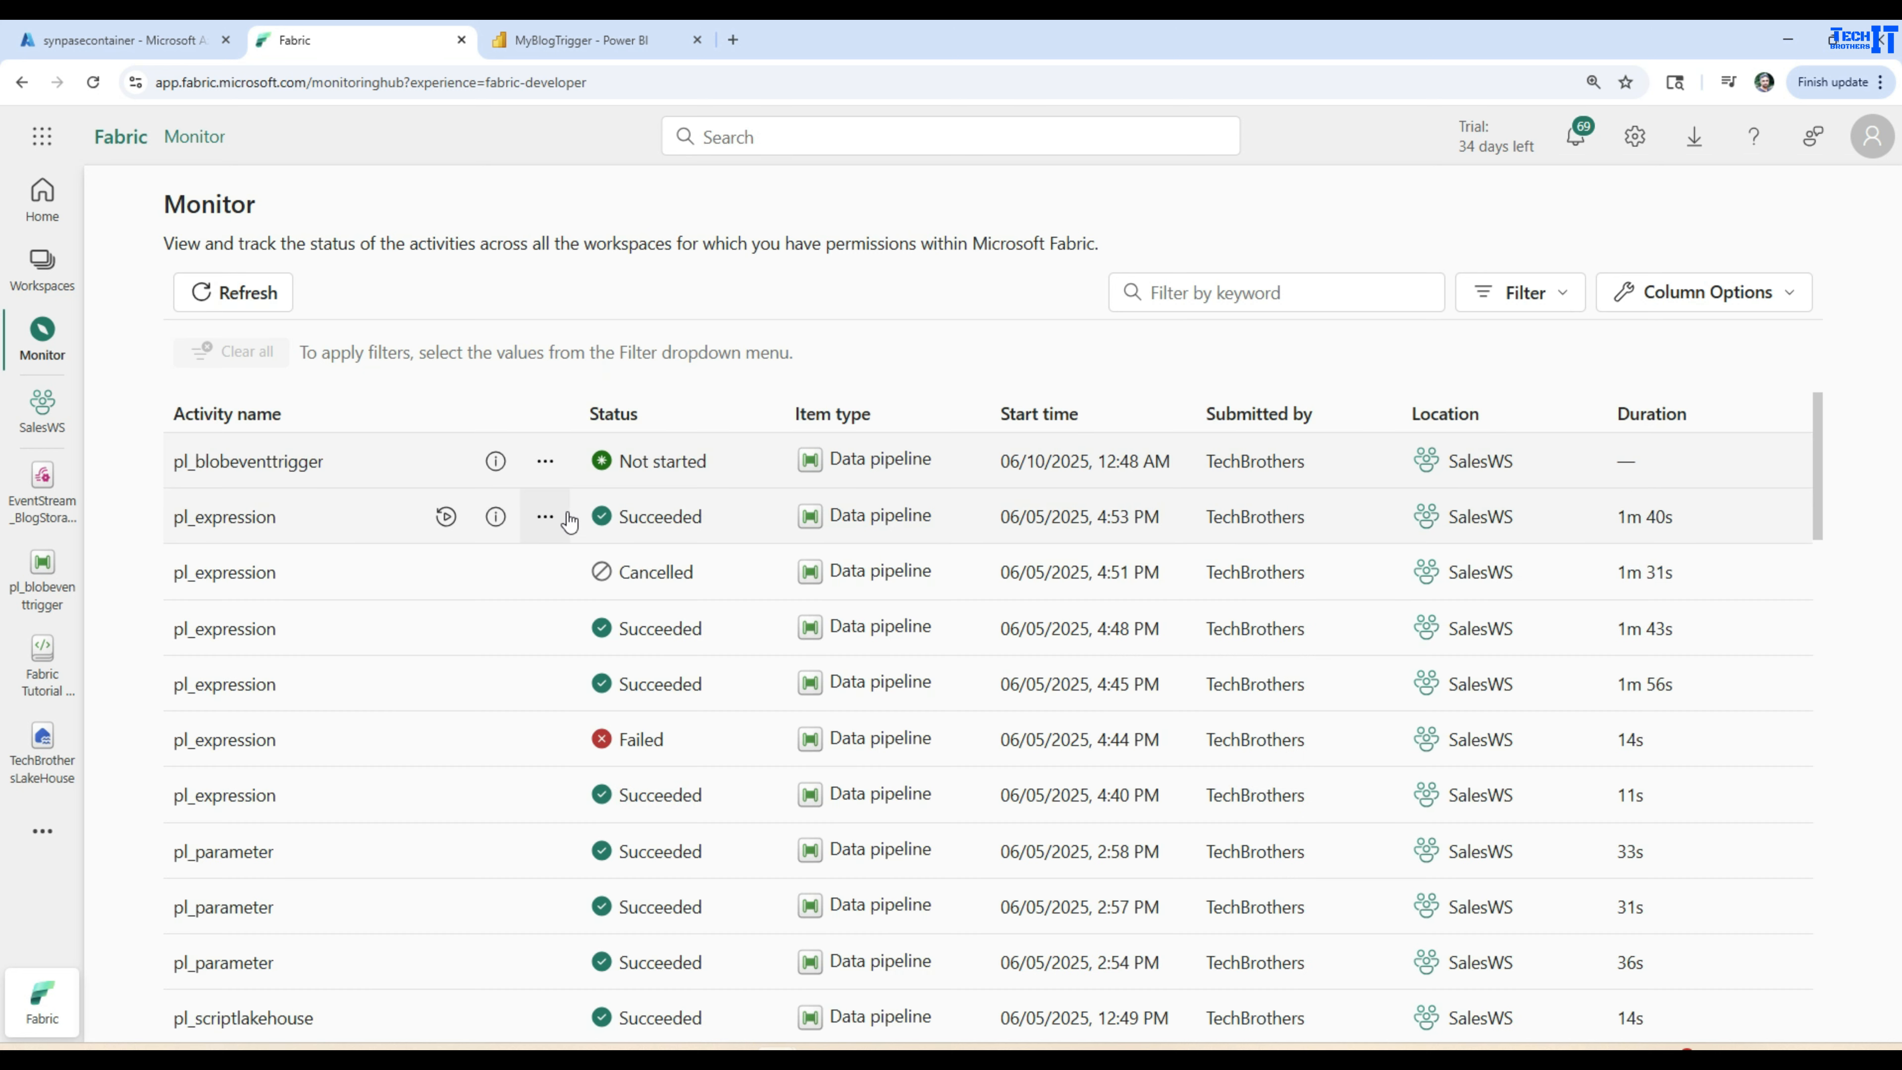
{"action": "left_click", "coordinate": [263, 306]}
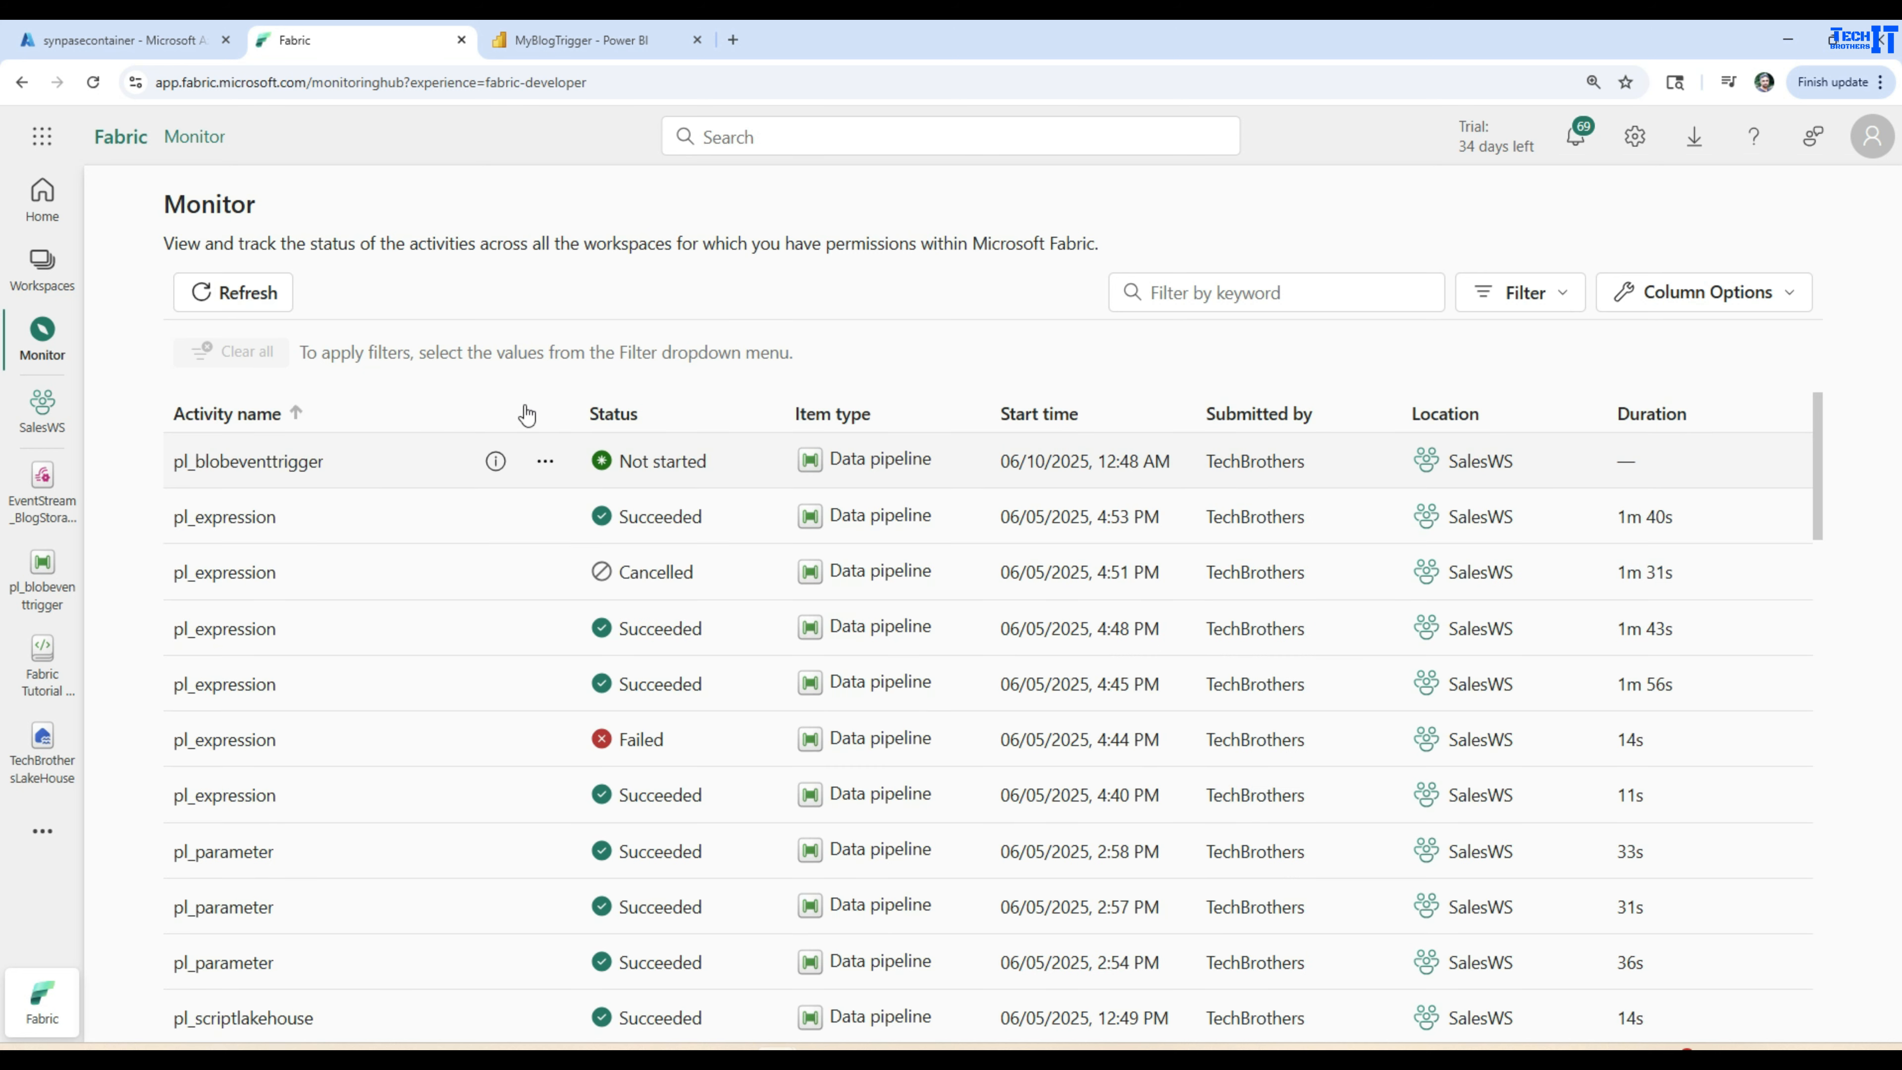
{"action": "left_click", "coordinate": [236, 308]}
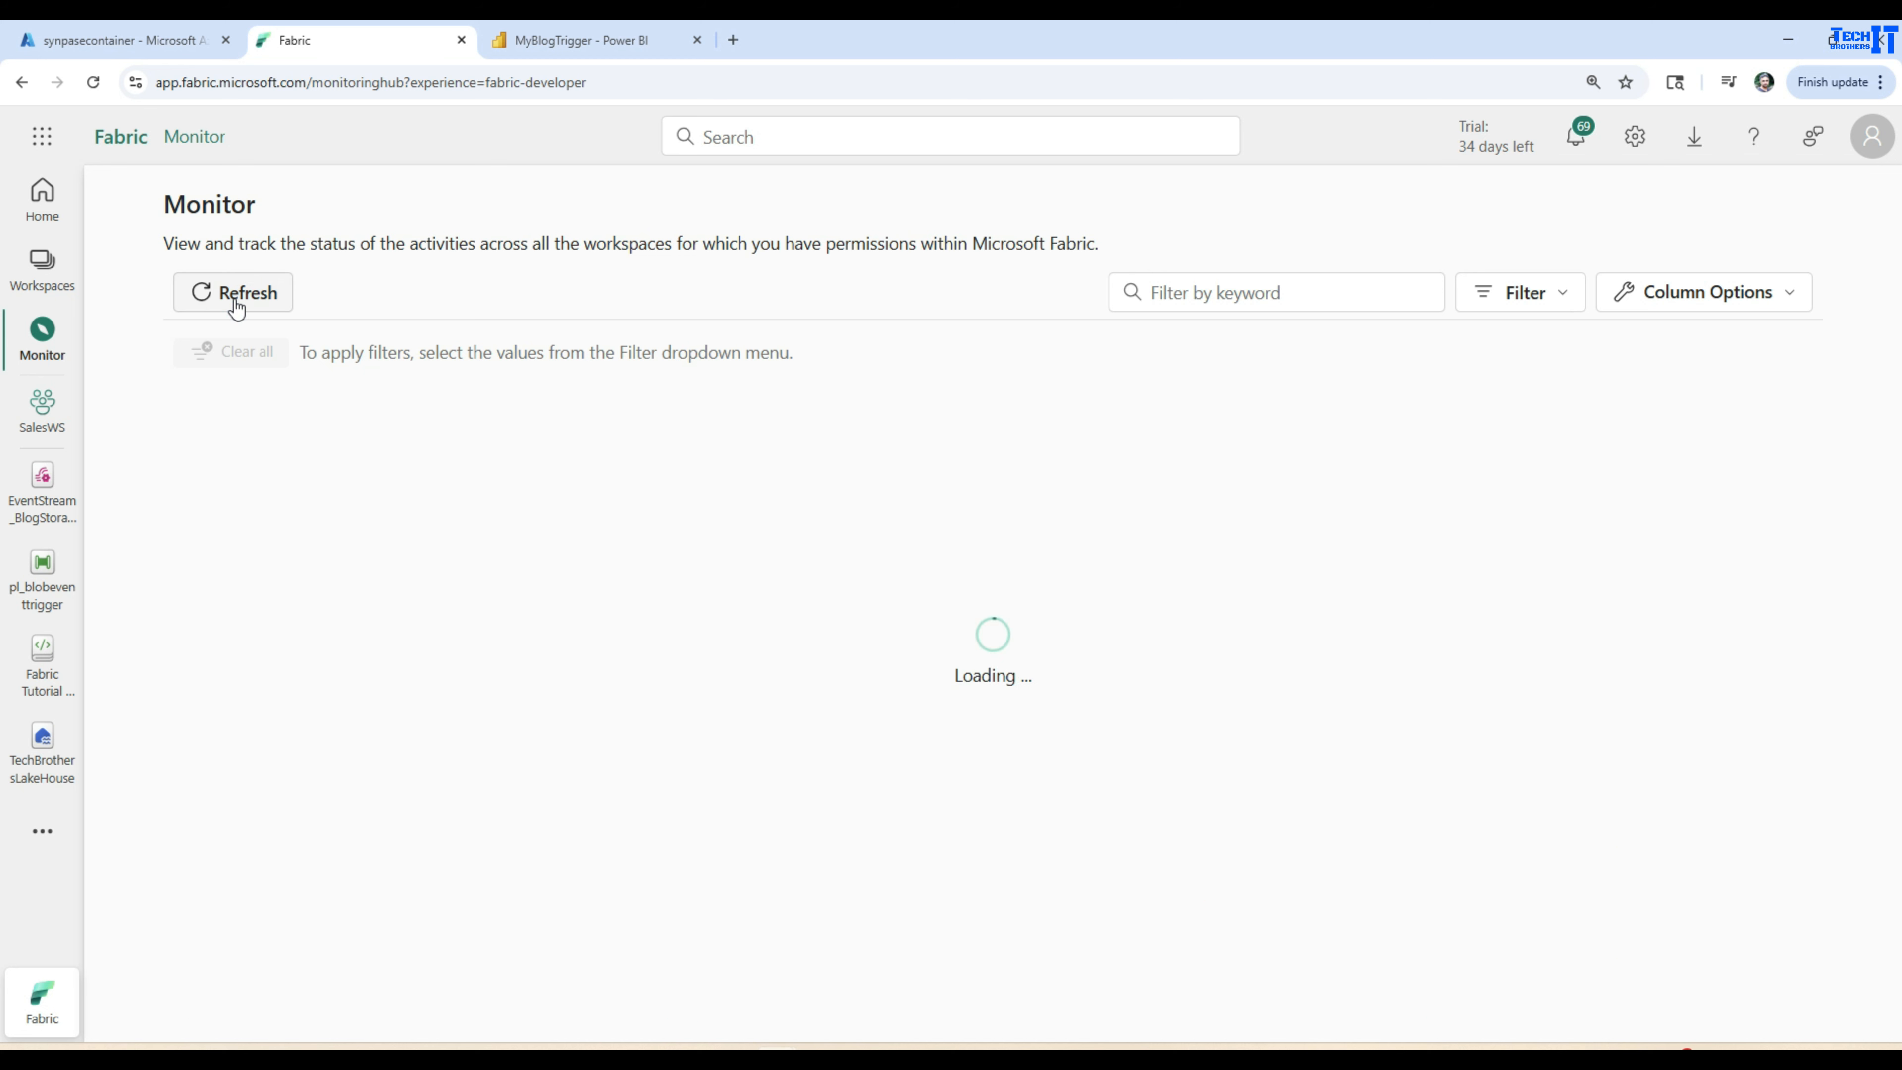
{"action": "left_click", "coordinate": [238, 307]}
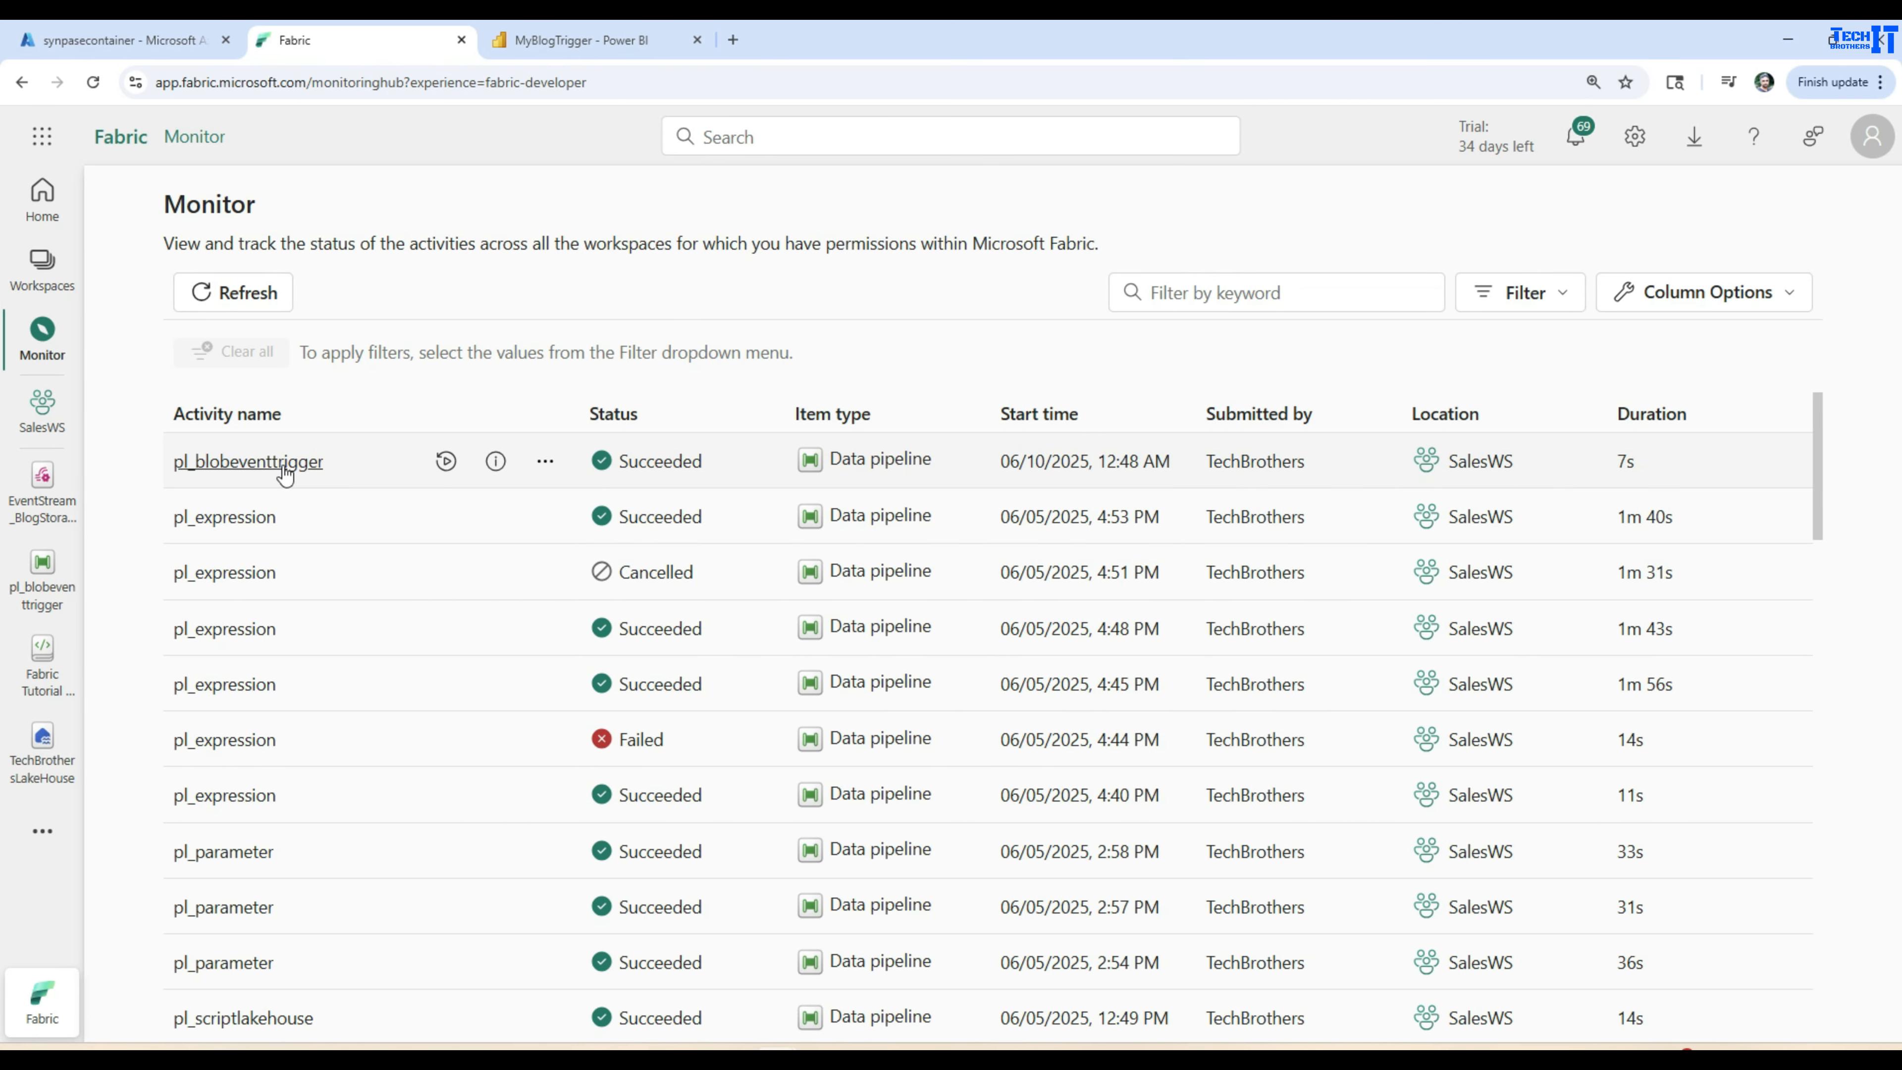
Refresh the Monitor activity list, switch to MyBlogTrigger, and inspect the activation point on the techbrotherssynapsestg alert chart.
{"action": "left_click", "coordinate": [271, 300]}
{"action": "left_click", "coordinate": [558, 40]}
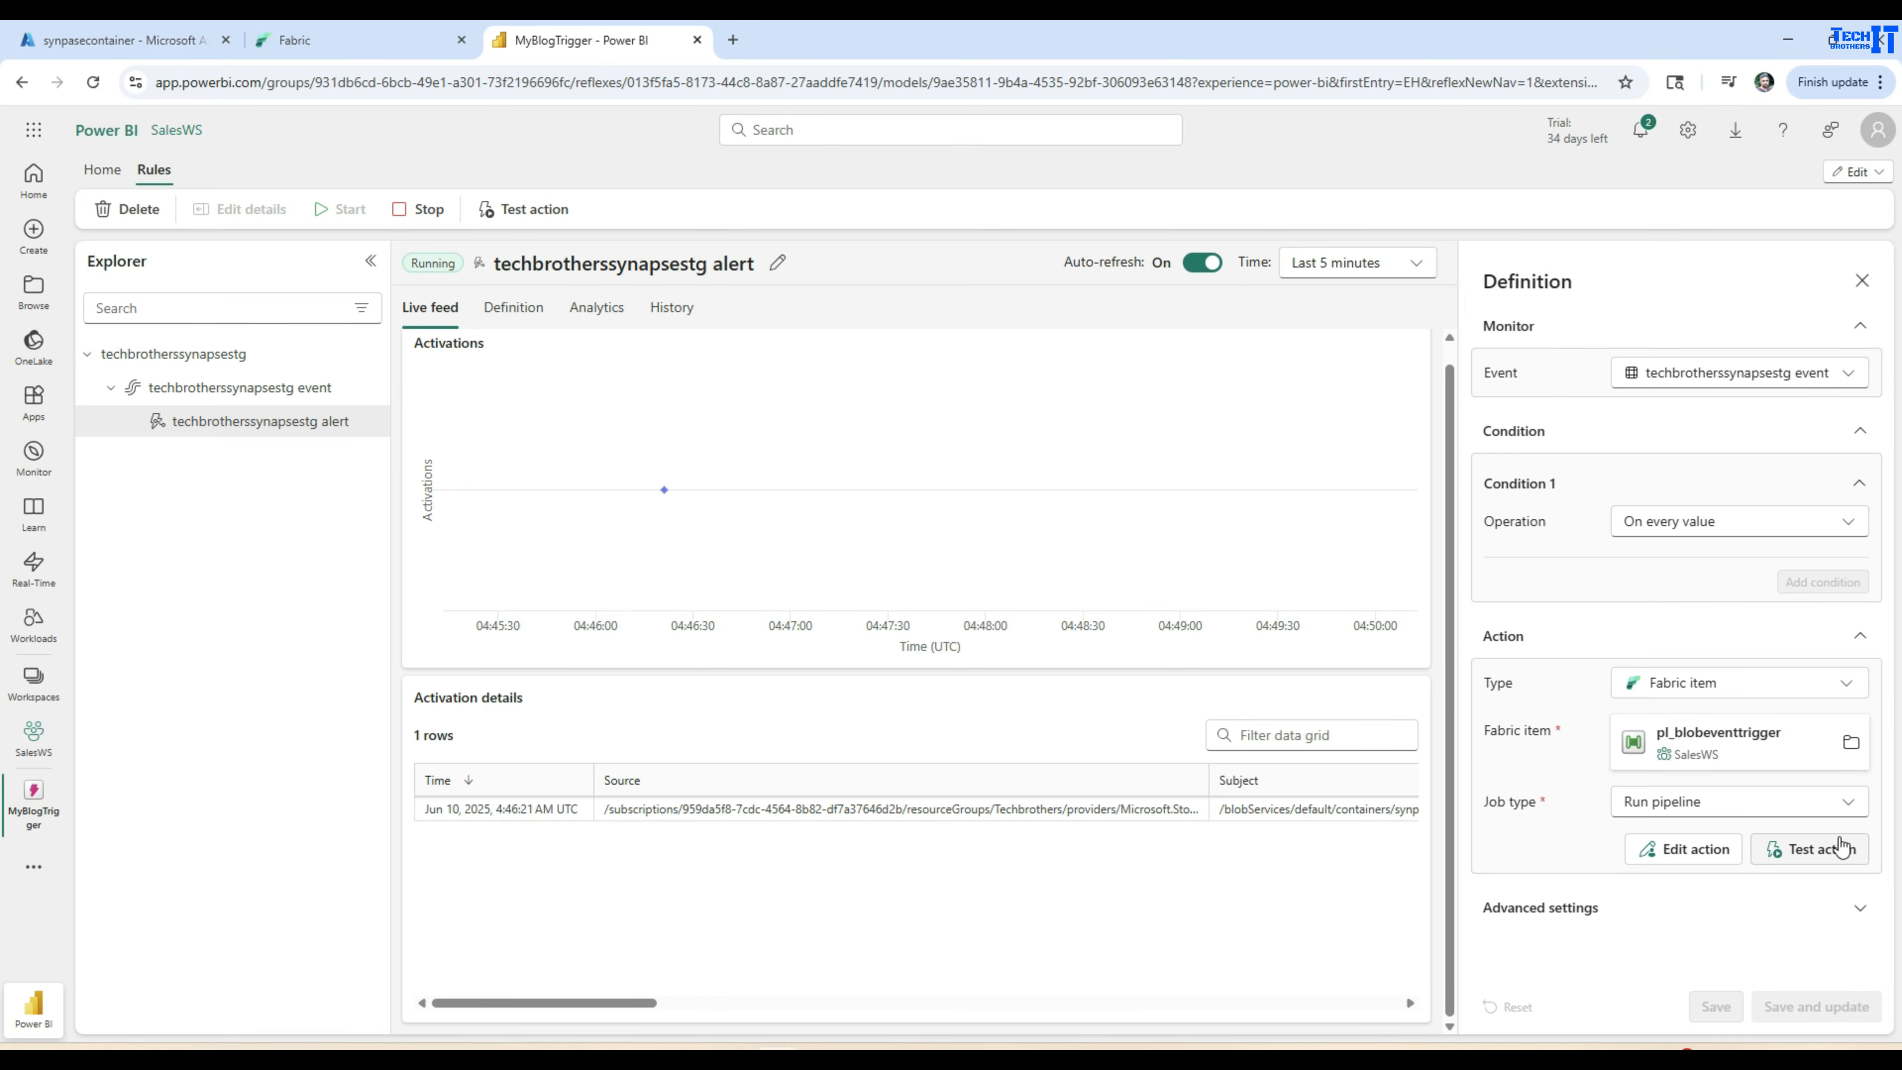
{"action": "mouse_move", "coordinate": [551, 464]}
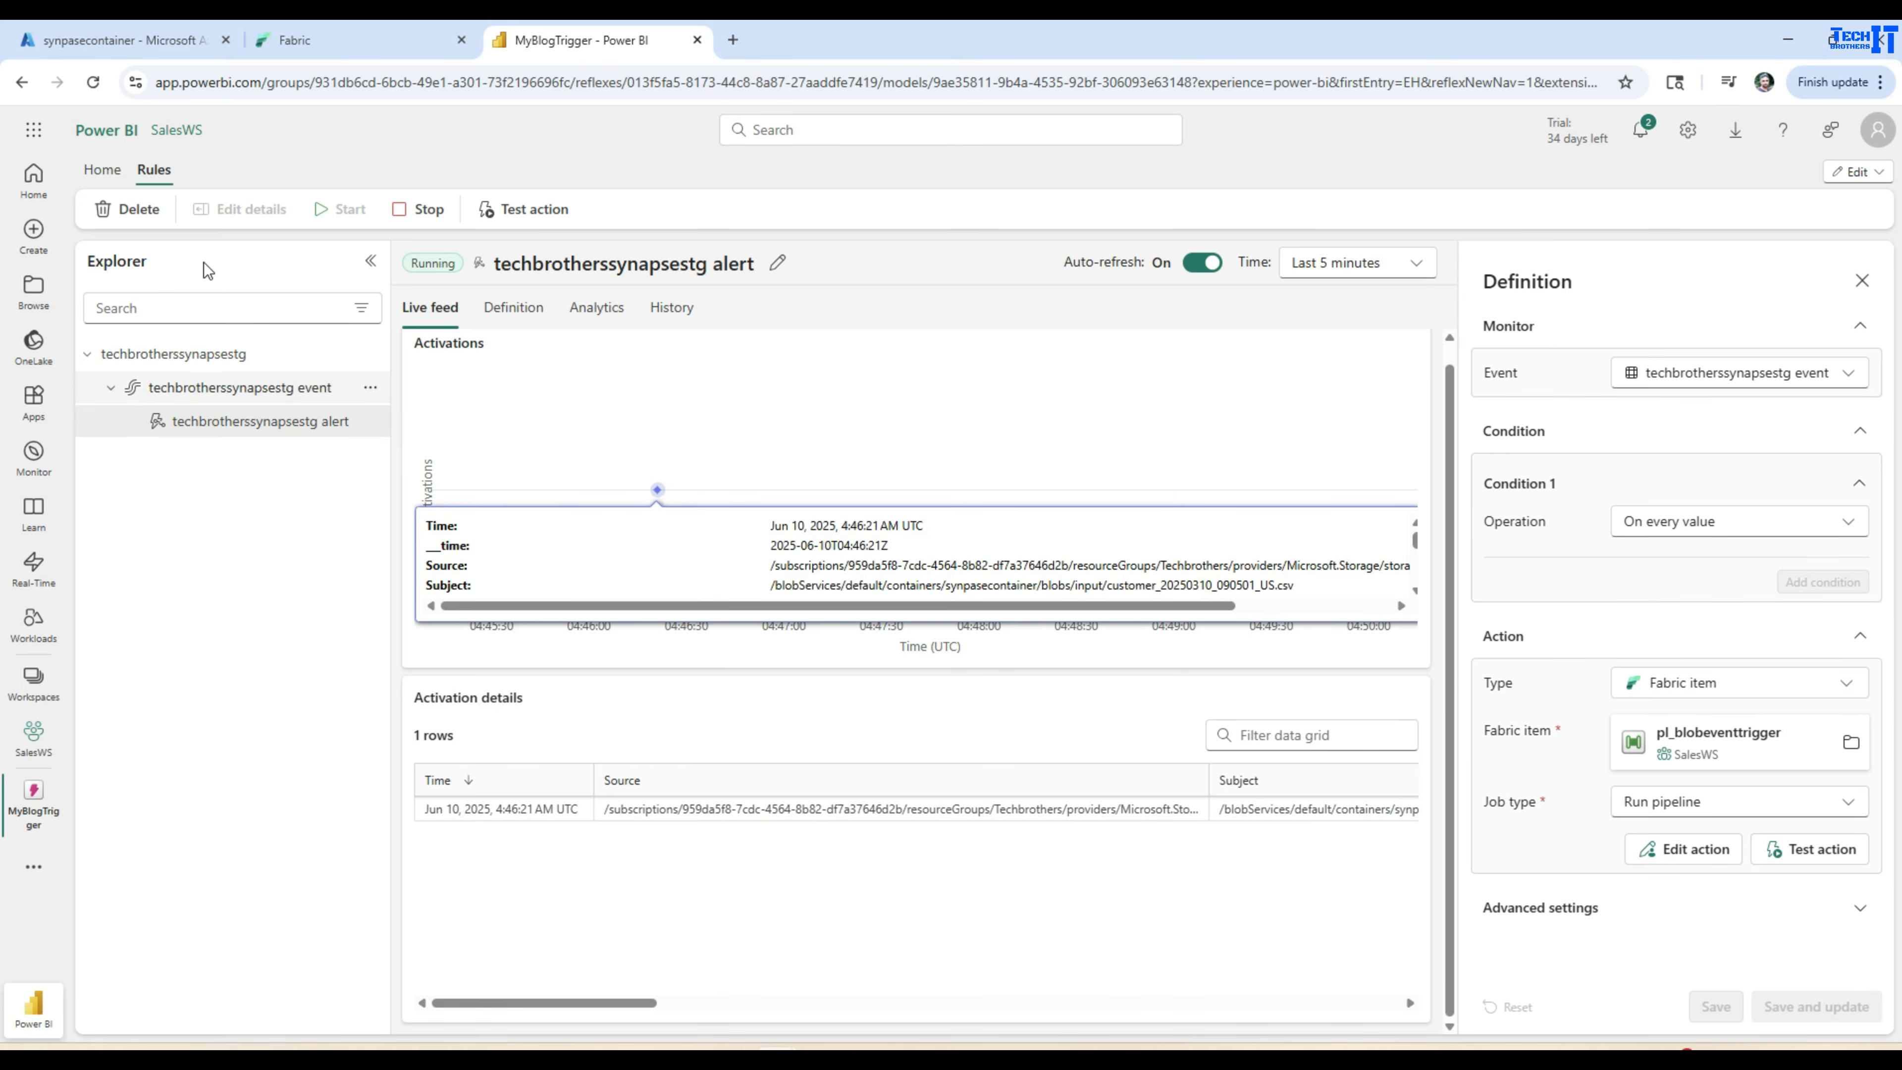
Switch to the Azure portal and delete customer_20250313_173540_Asia.csv and customer_20250313_194510_EMEA.csv from the input folder of synpasecontainer.
{"action": "left_click", "coordinate": [152, 41]}
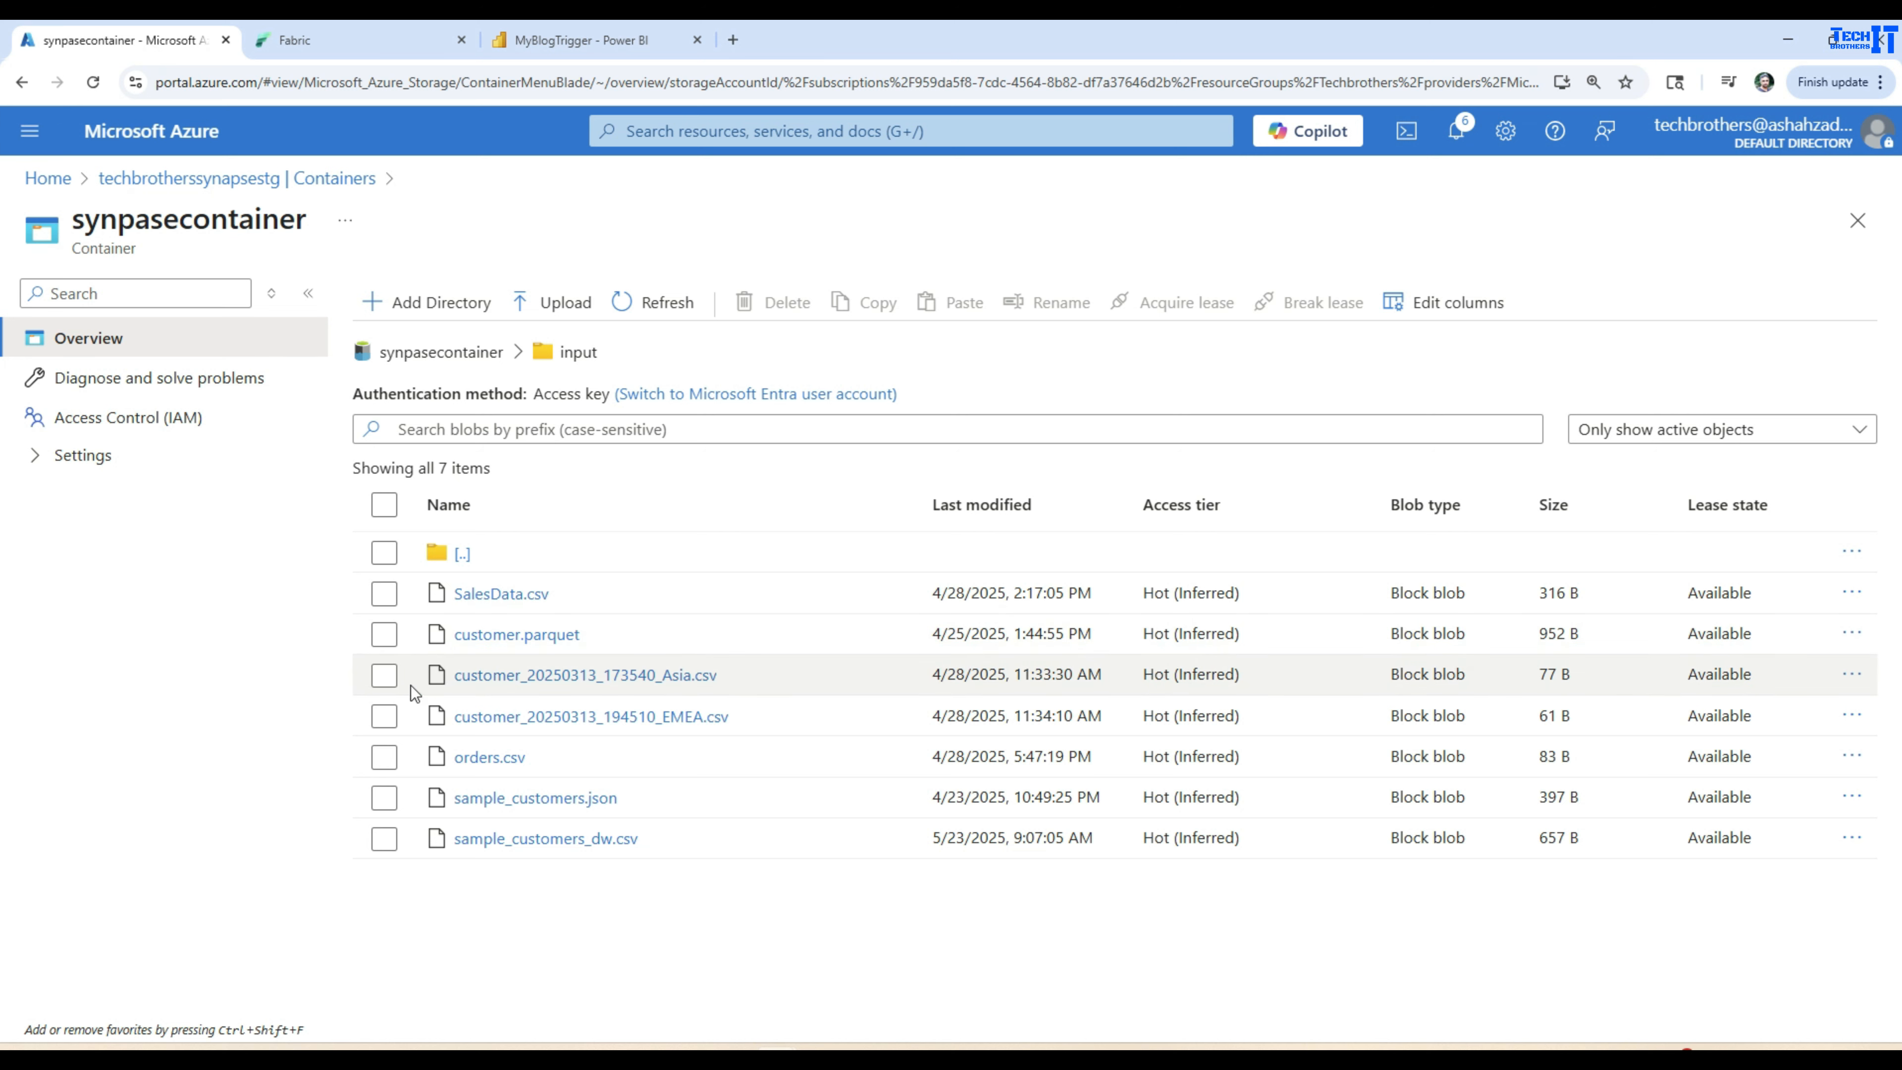
{"action": "left_click", "coordinate": [391, 680]}
{"action": "left_click", "coordinate": [384, 718]}
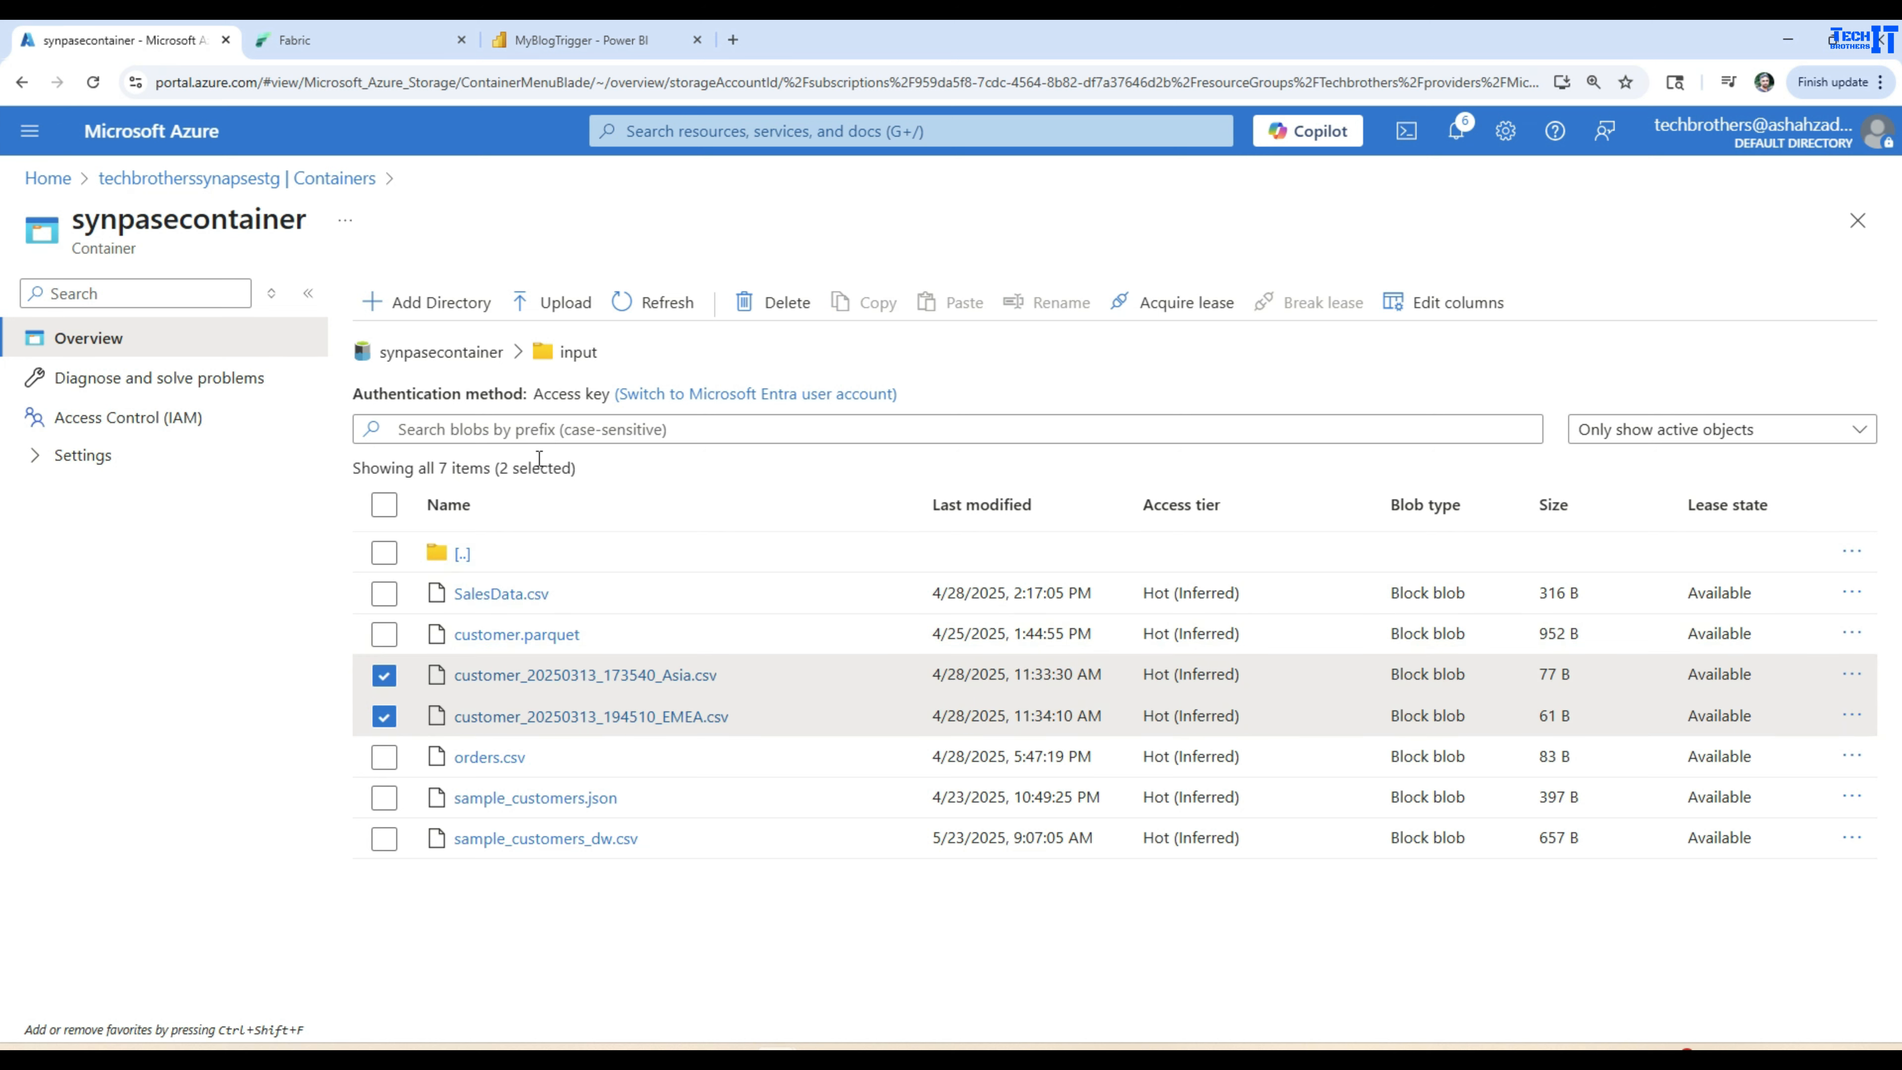
{"action": "left_click", "coordinate": [777, 303]}
{"action": "left_click", "coordinate": [1113, 699]}
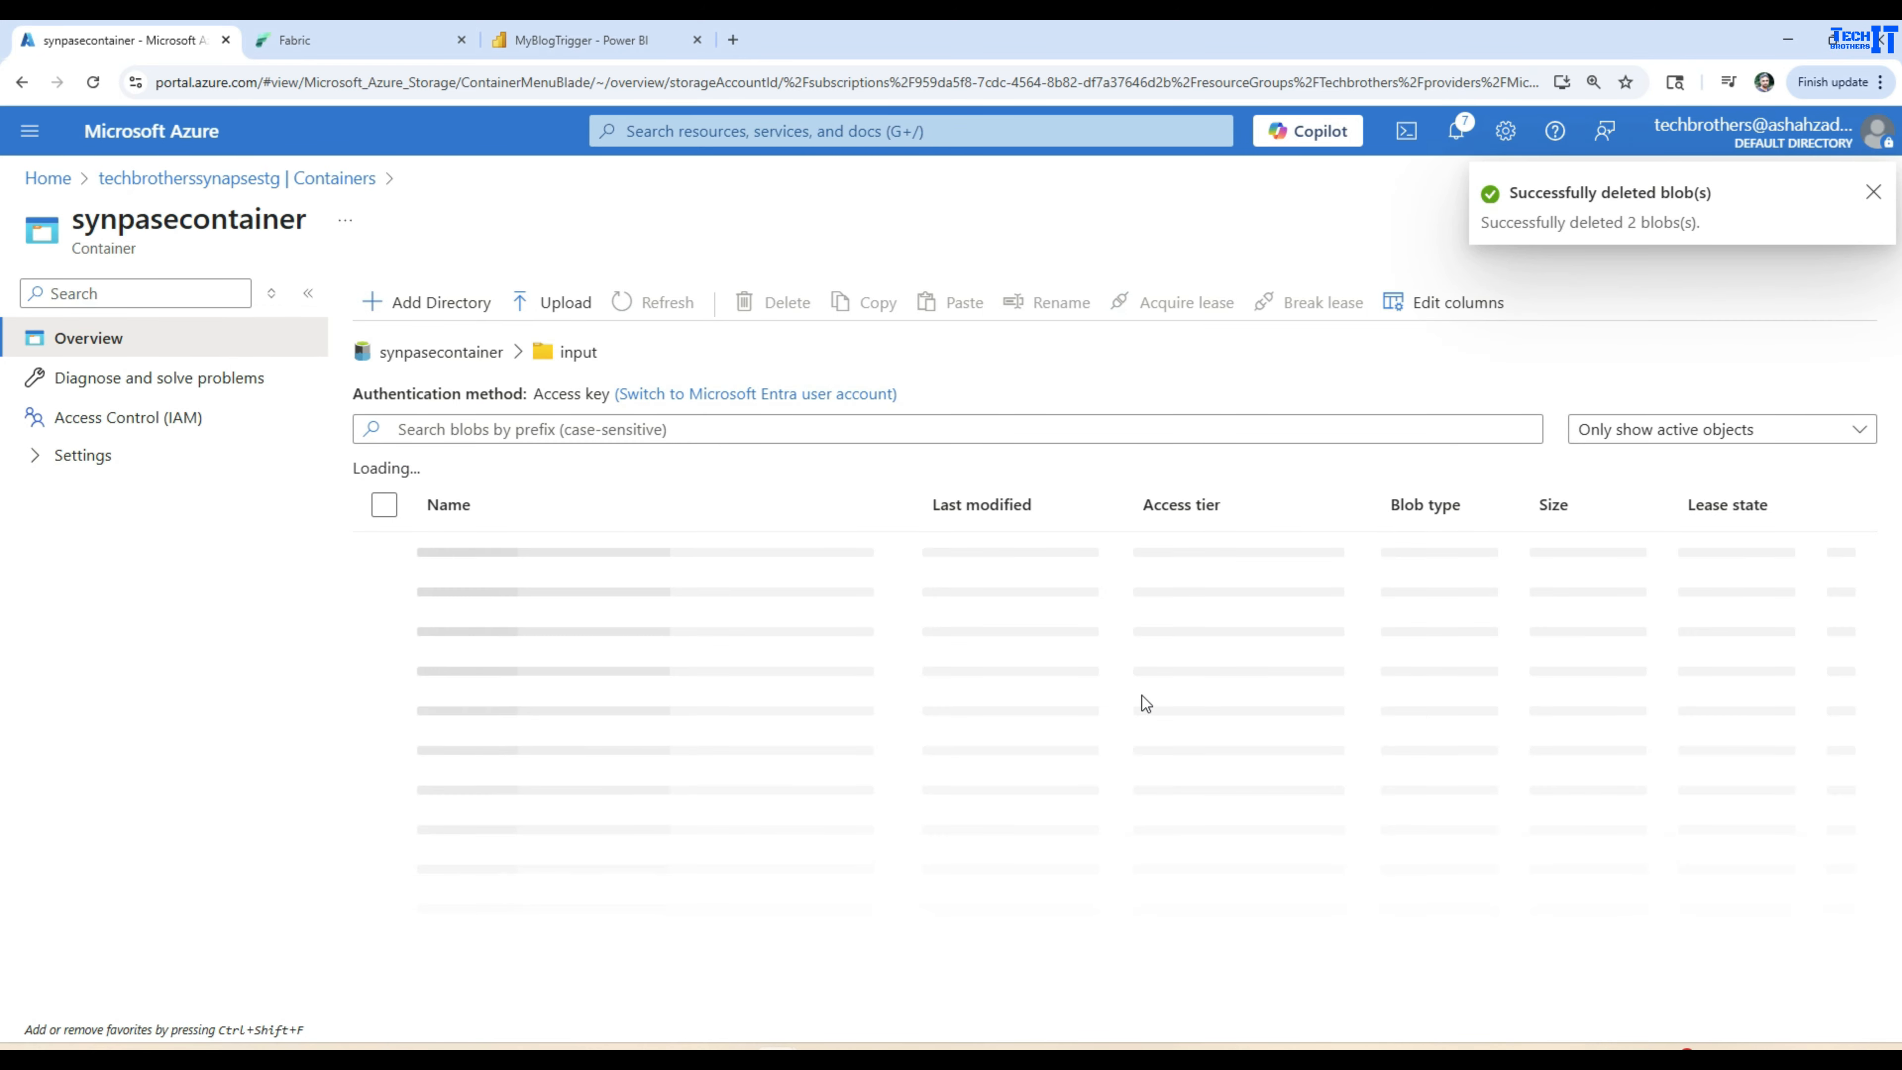
{"action": "left_click", "coordinate": [1869, 193]}
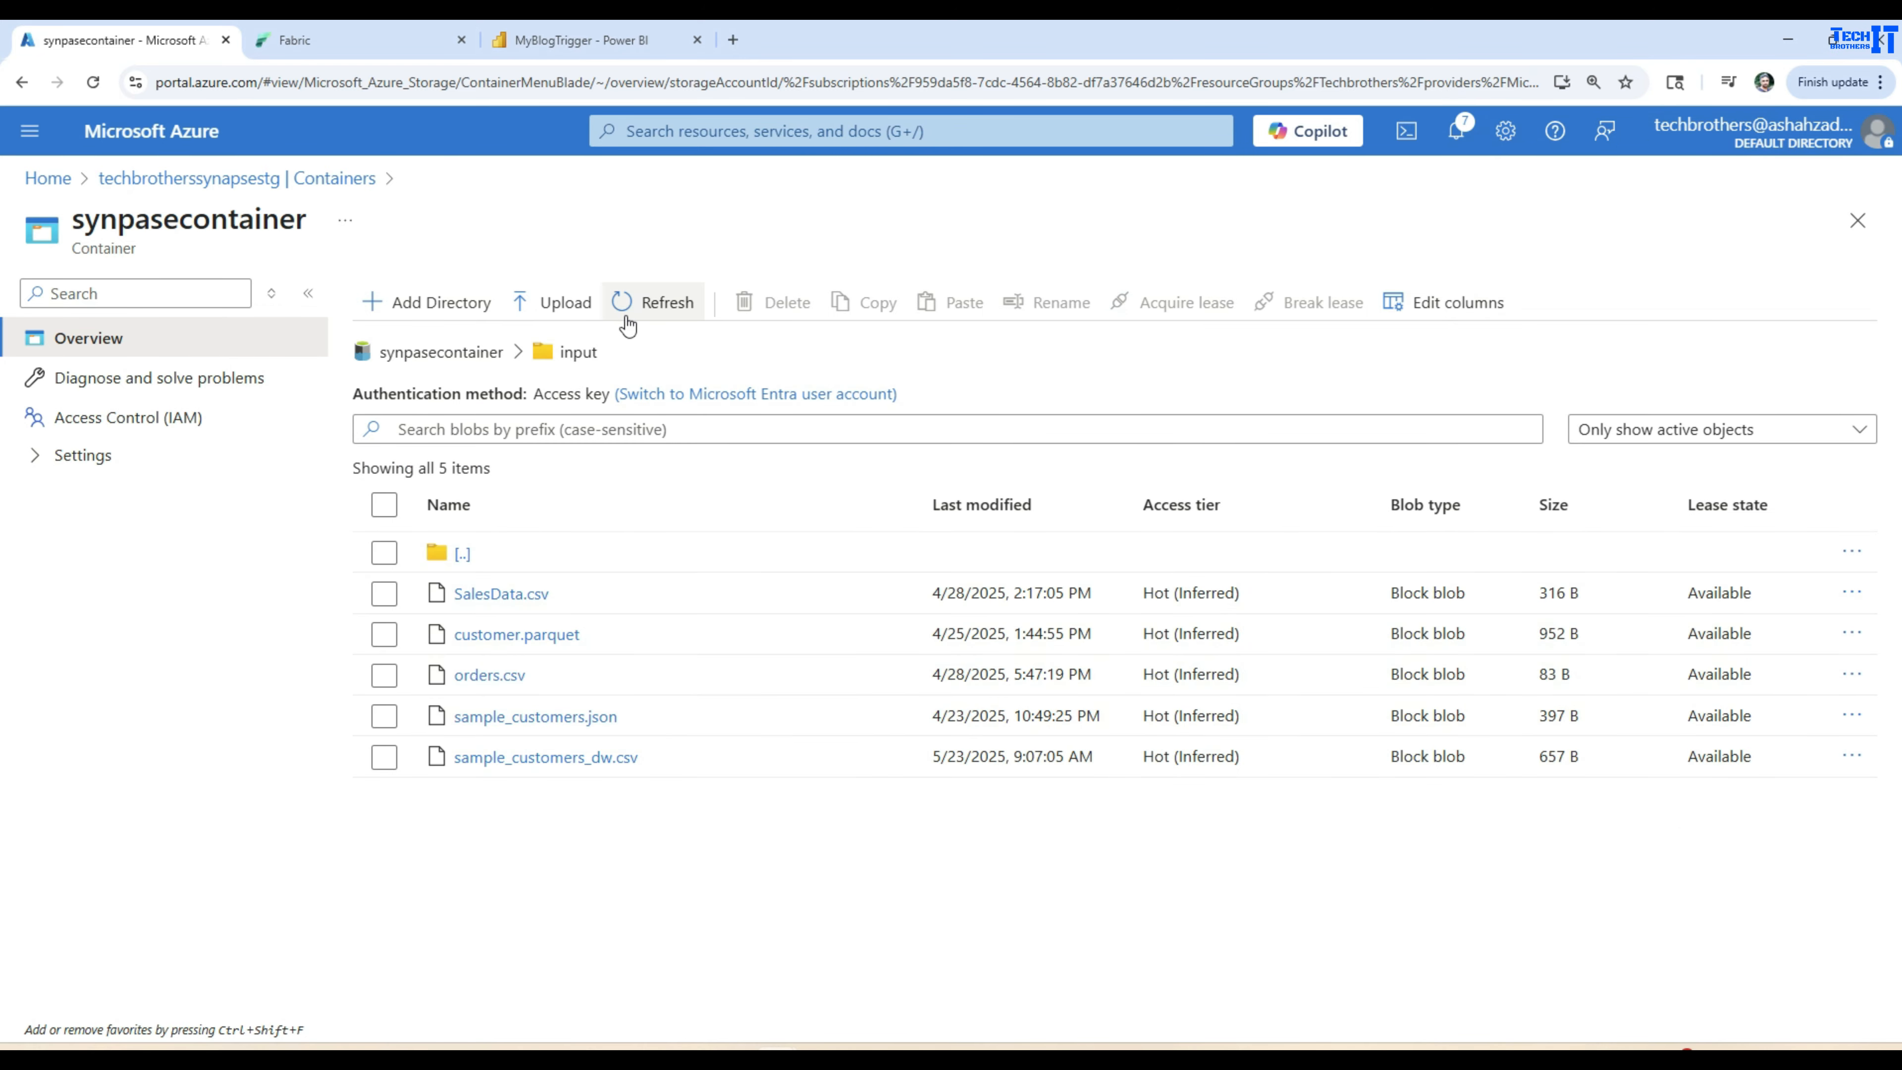
Upload customer_Data_NA_20250531.csv and customer_Data_Europe_20250531.csv from Downloads to the input folder, searching for "customer" to find them.
{"action": "left_click", "coordinate": [557, 302]}
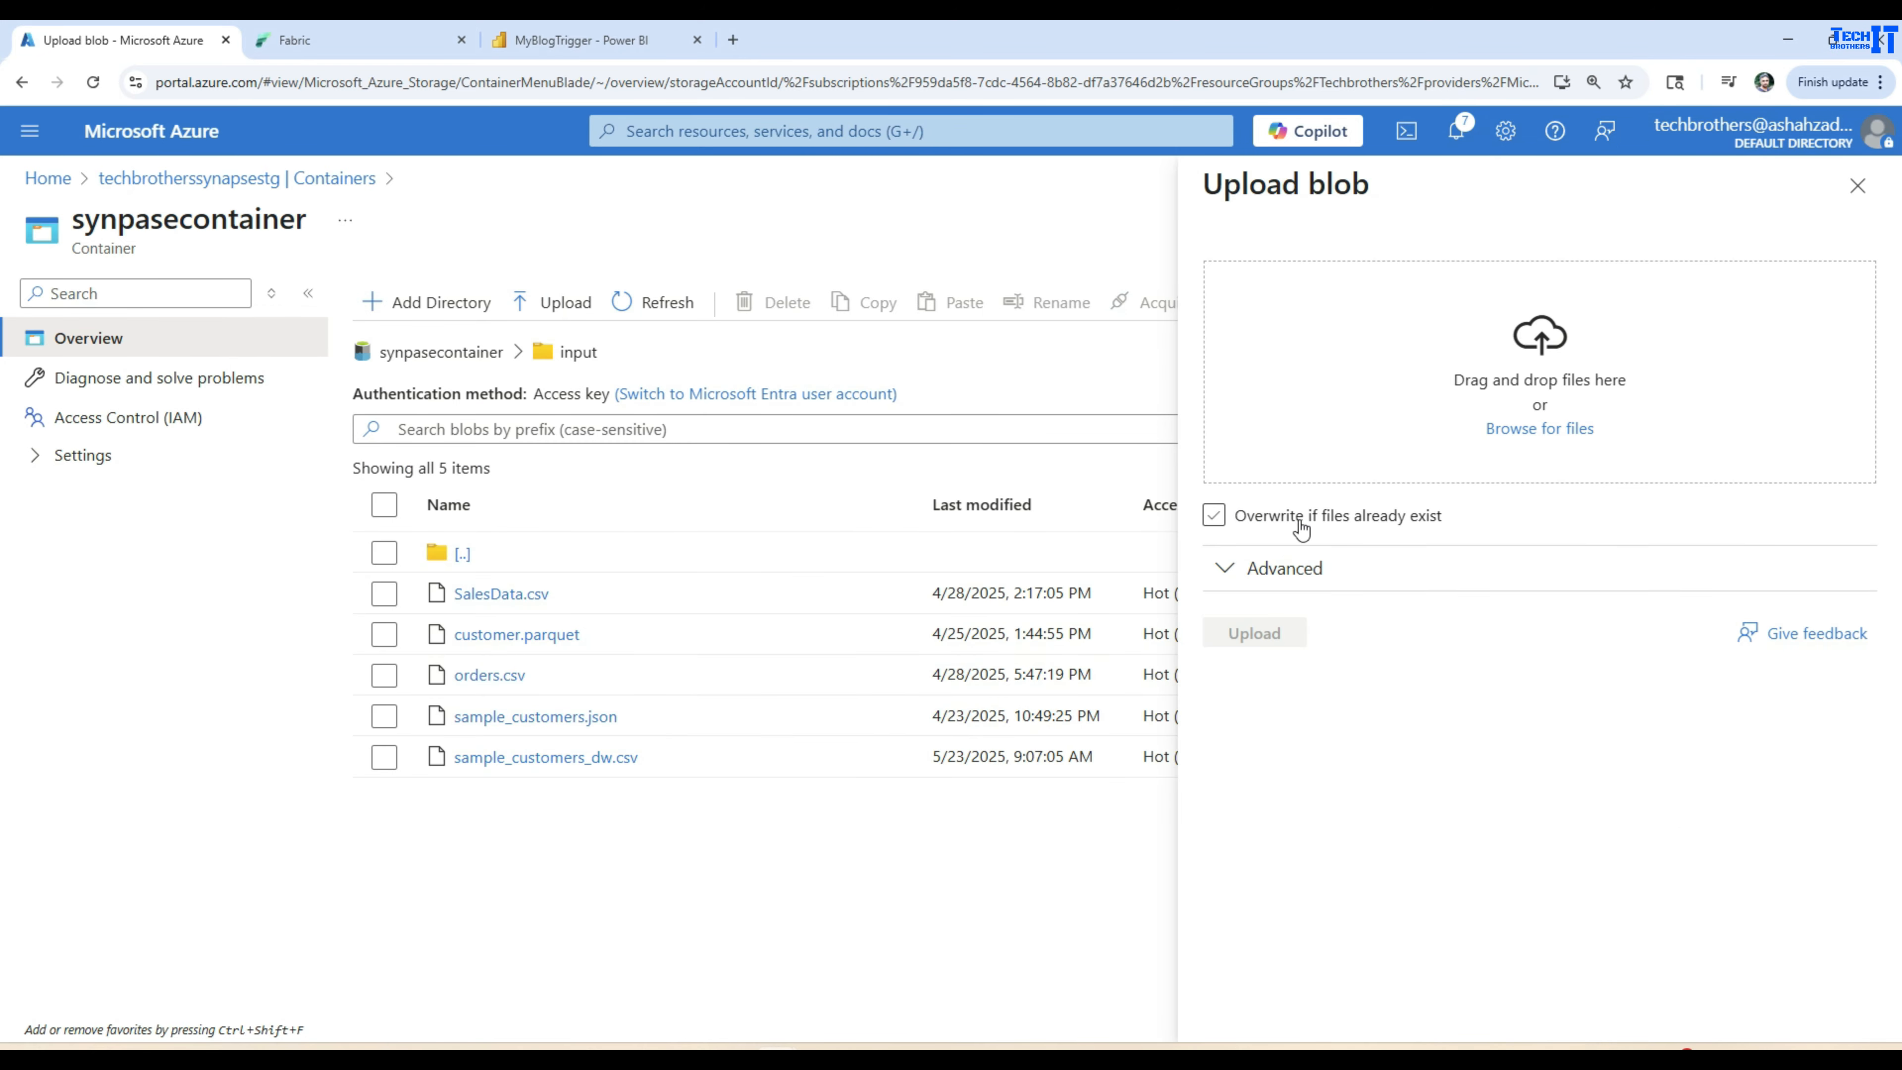
{"action": "left_click", "coordinate": [1558, 434]}
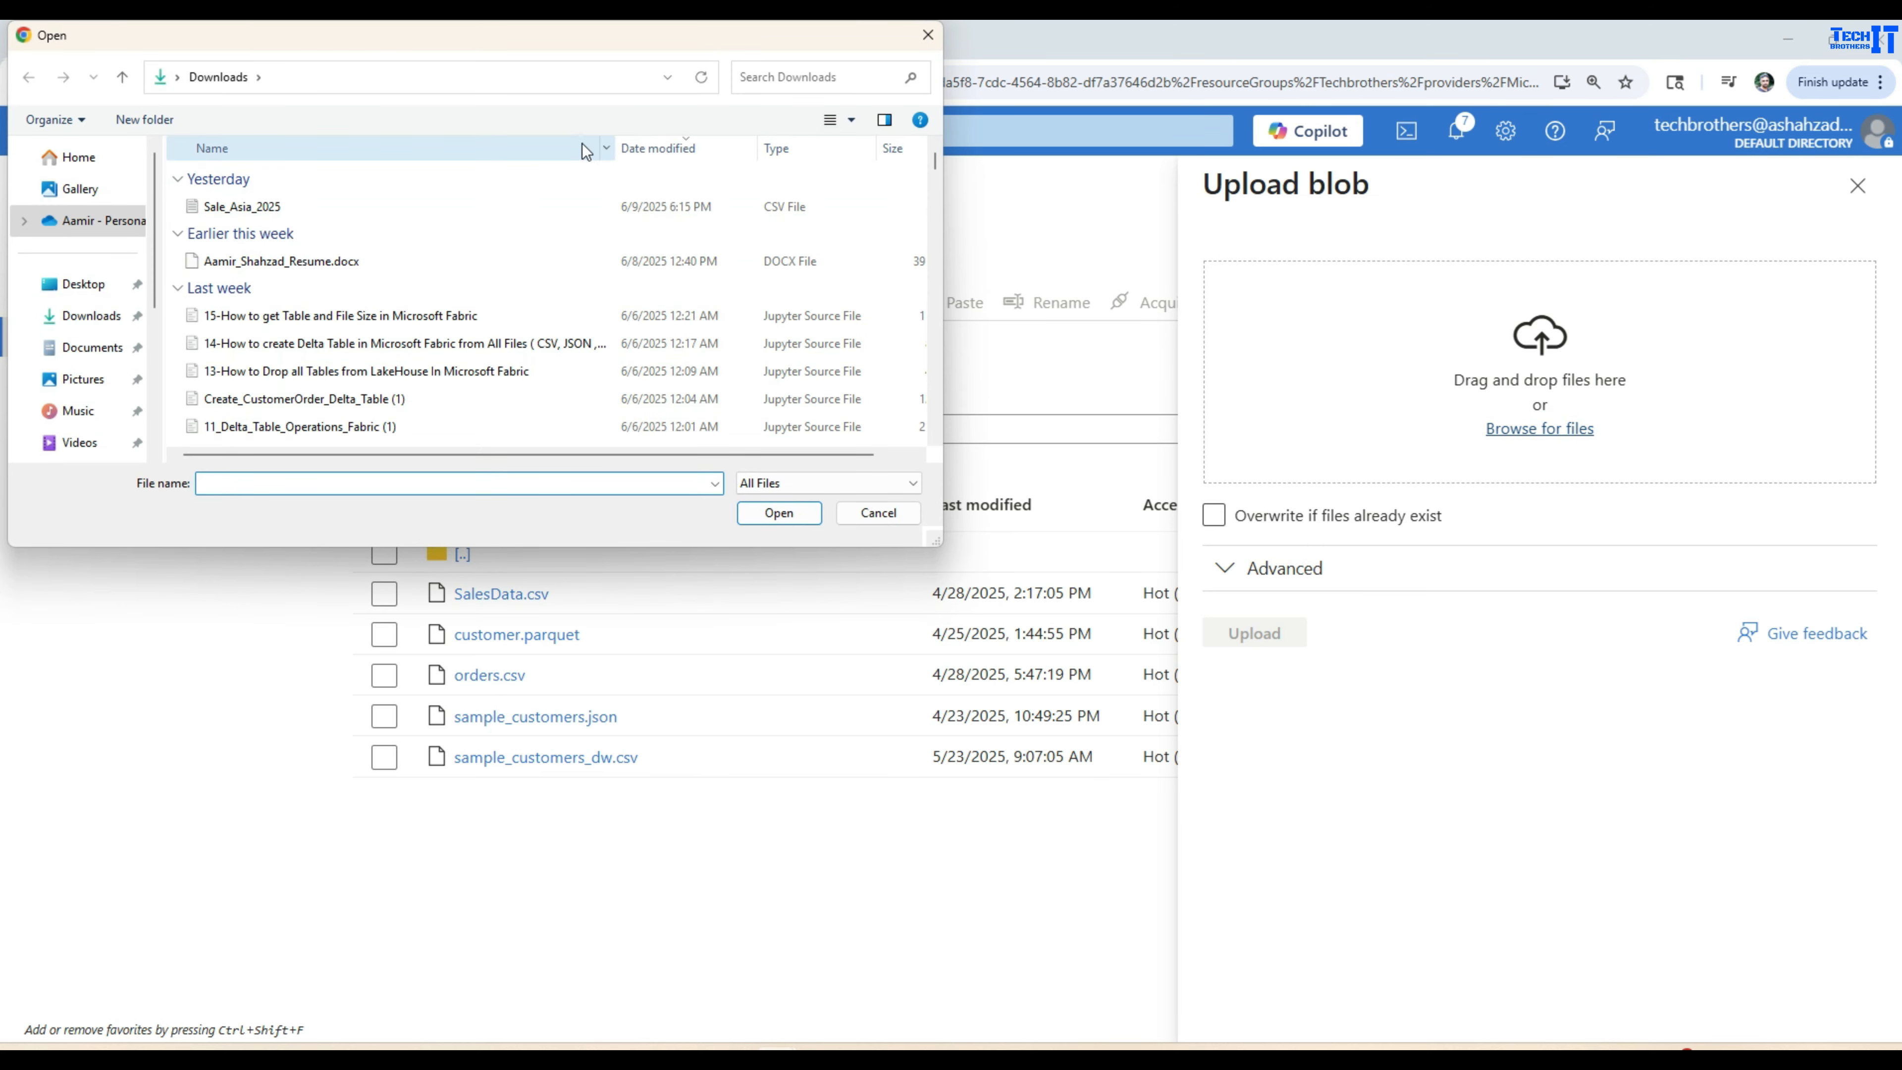
{"action": "left_click", "coordinate": [781, 86]}
{"action": "type", "text": "cus"}
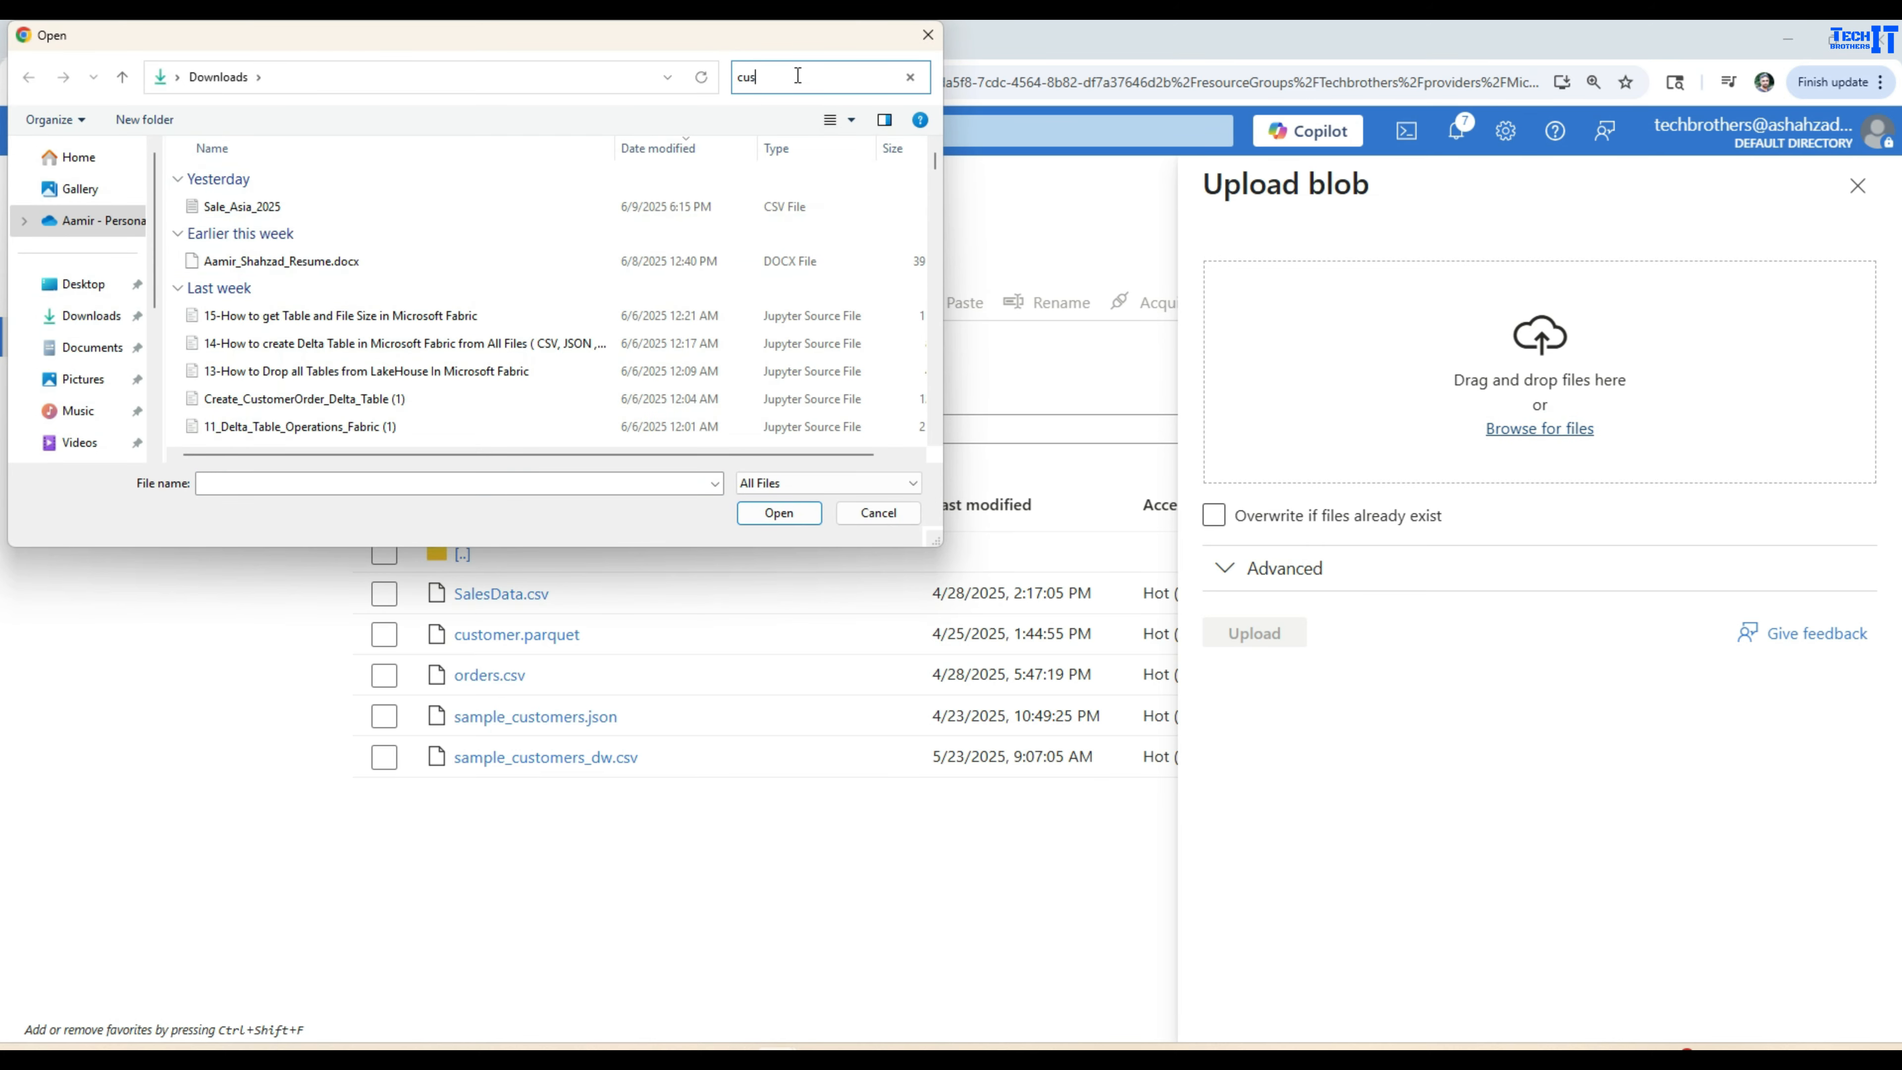
{"action": "type", "text": "tomer"}
{"action": "left_click", "coordinate": [391, 400]}
{"action": "left_click", "coordinate": [383, 426], "text": "ctrl"}
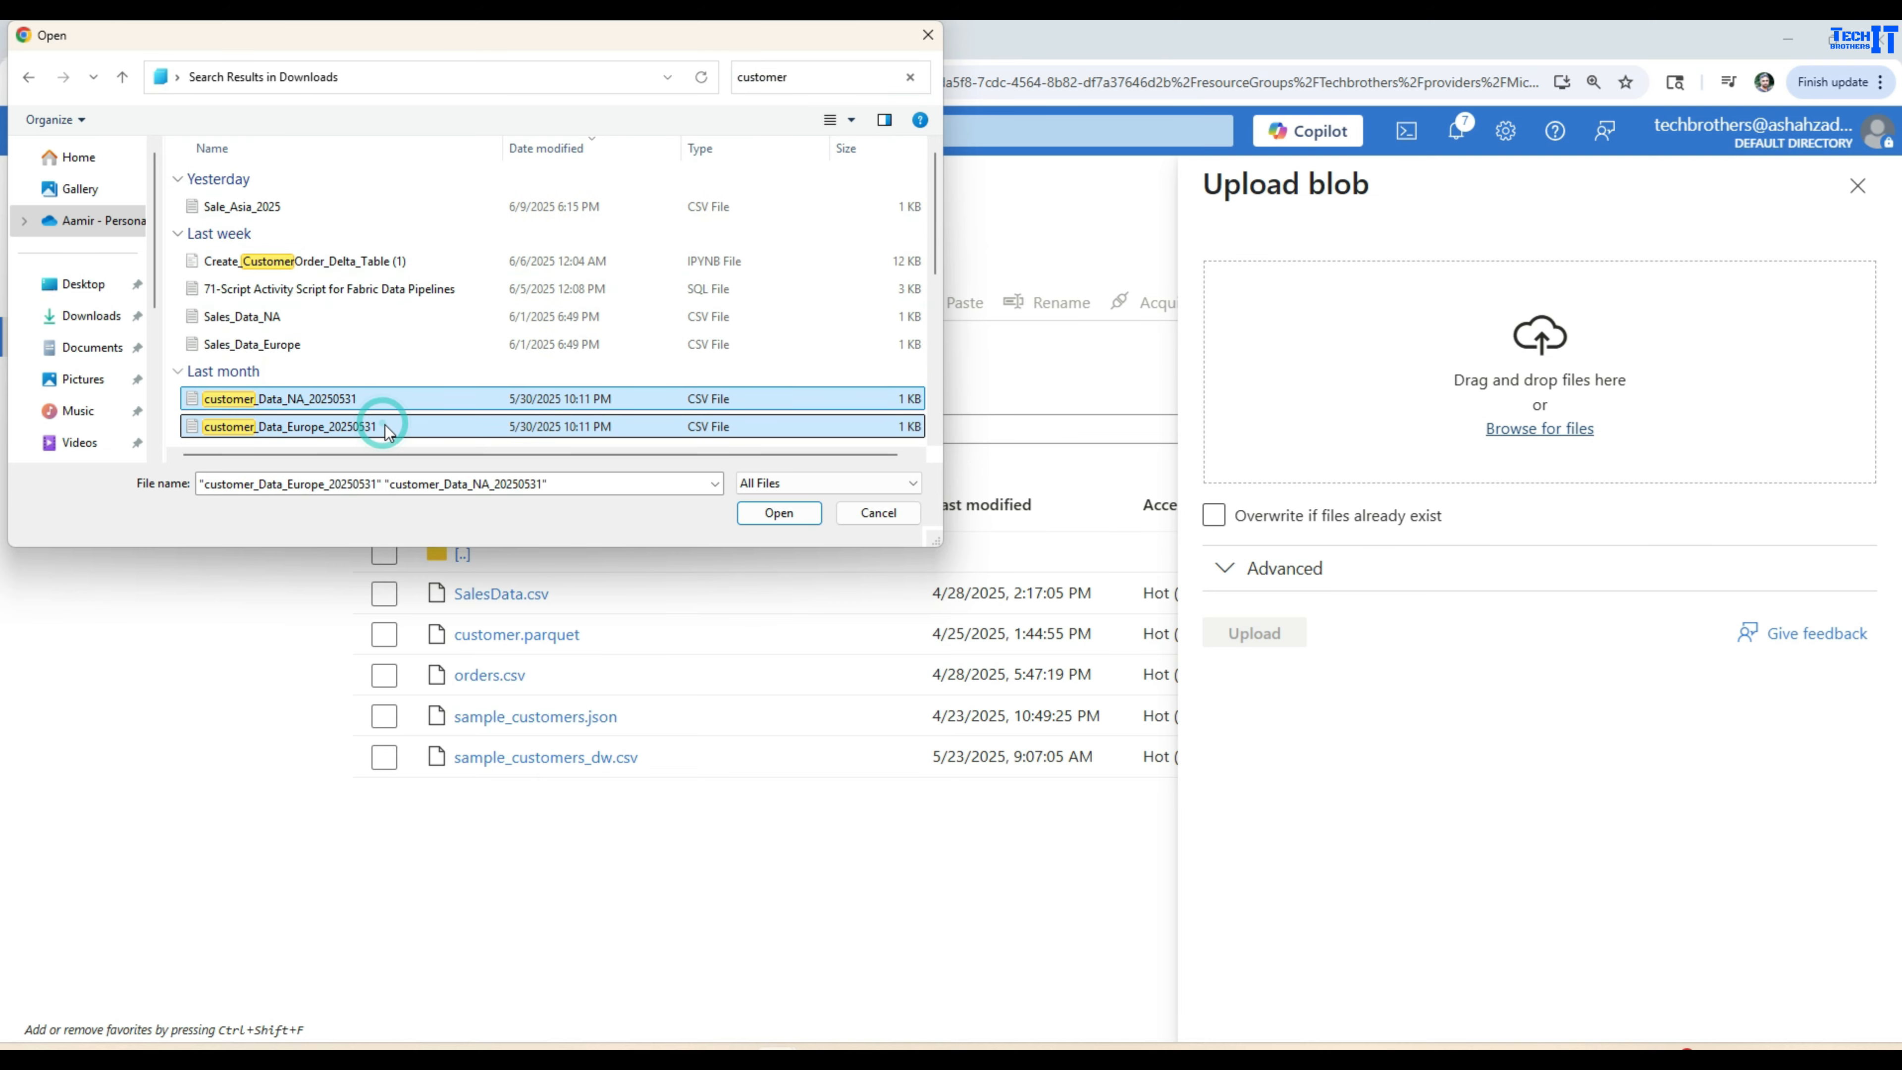
{"action": "left_click", "coordinate": [779, 519]}
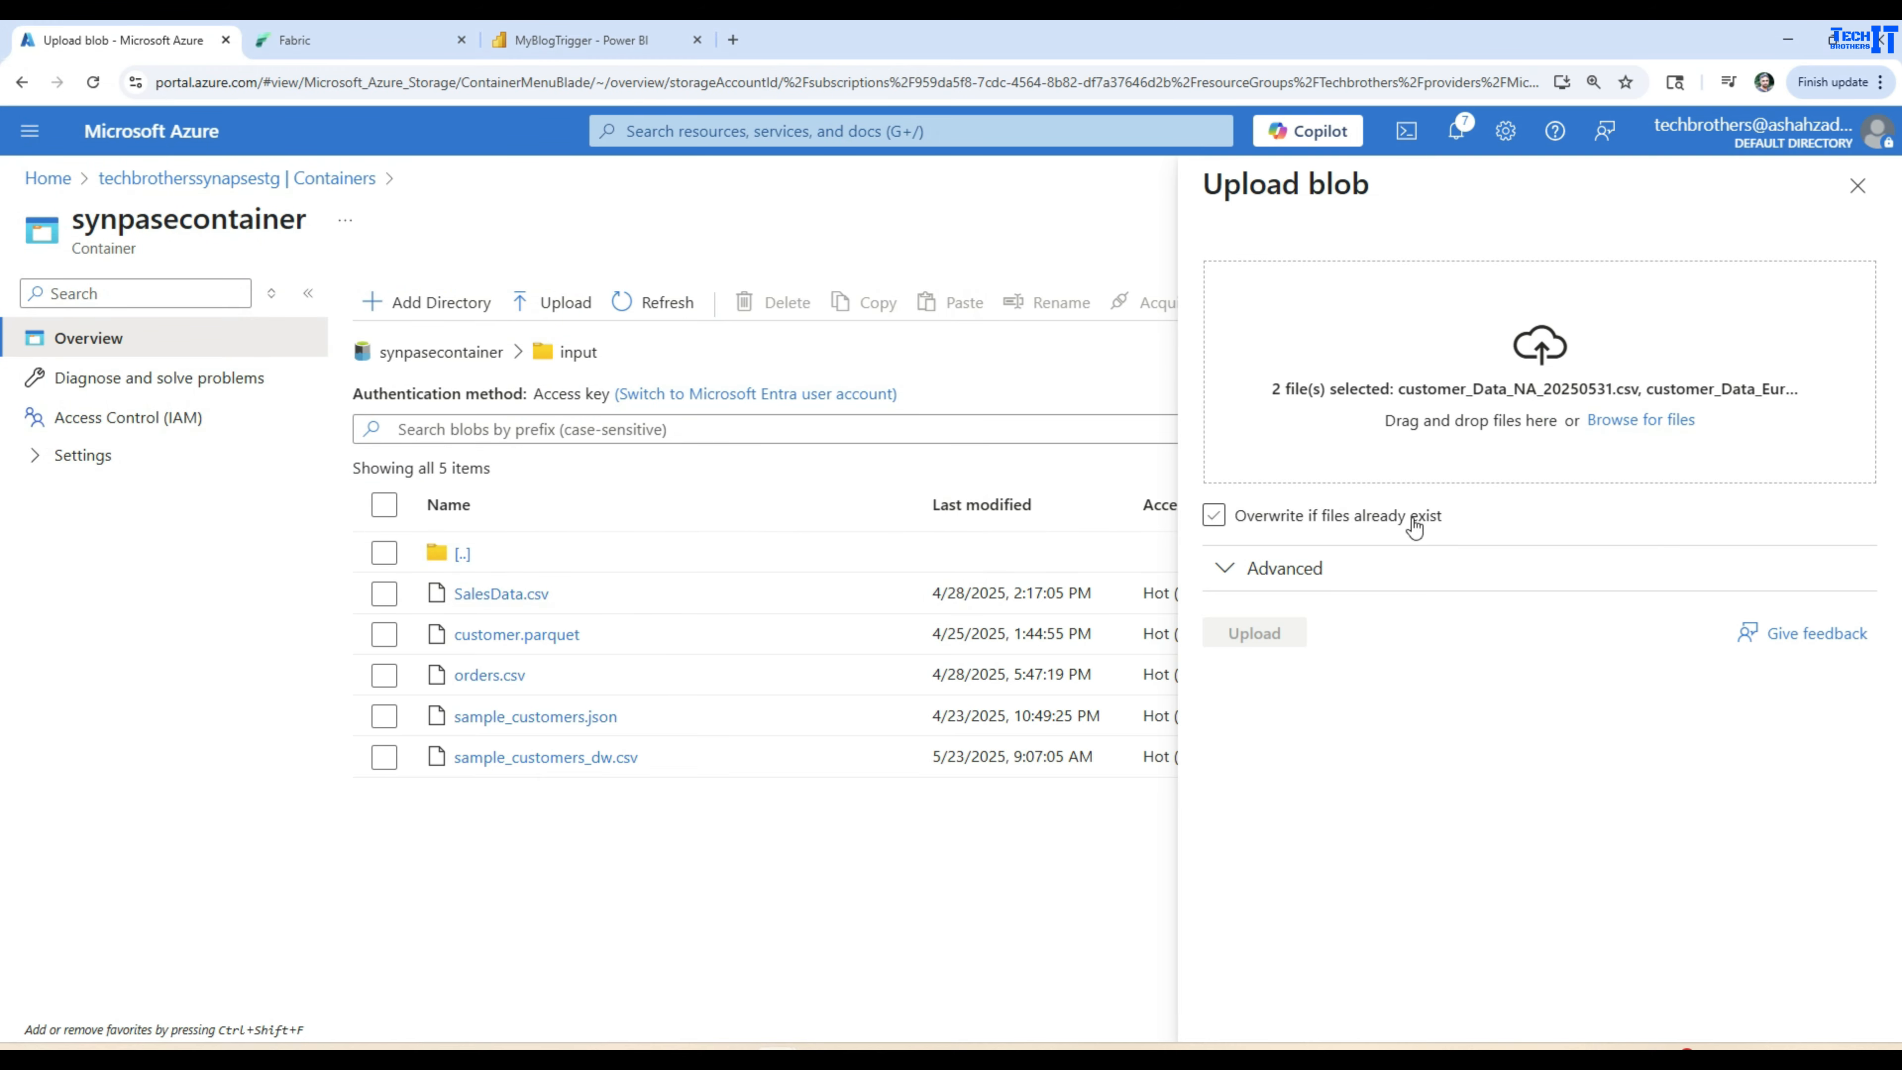
{"action": "left_click", "coordinate": [1259, 635]}
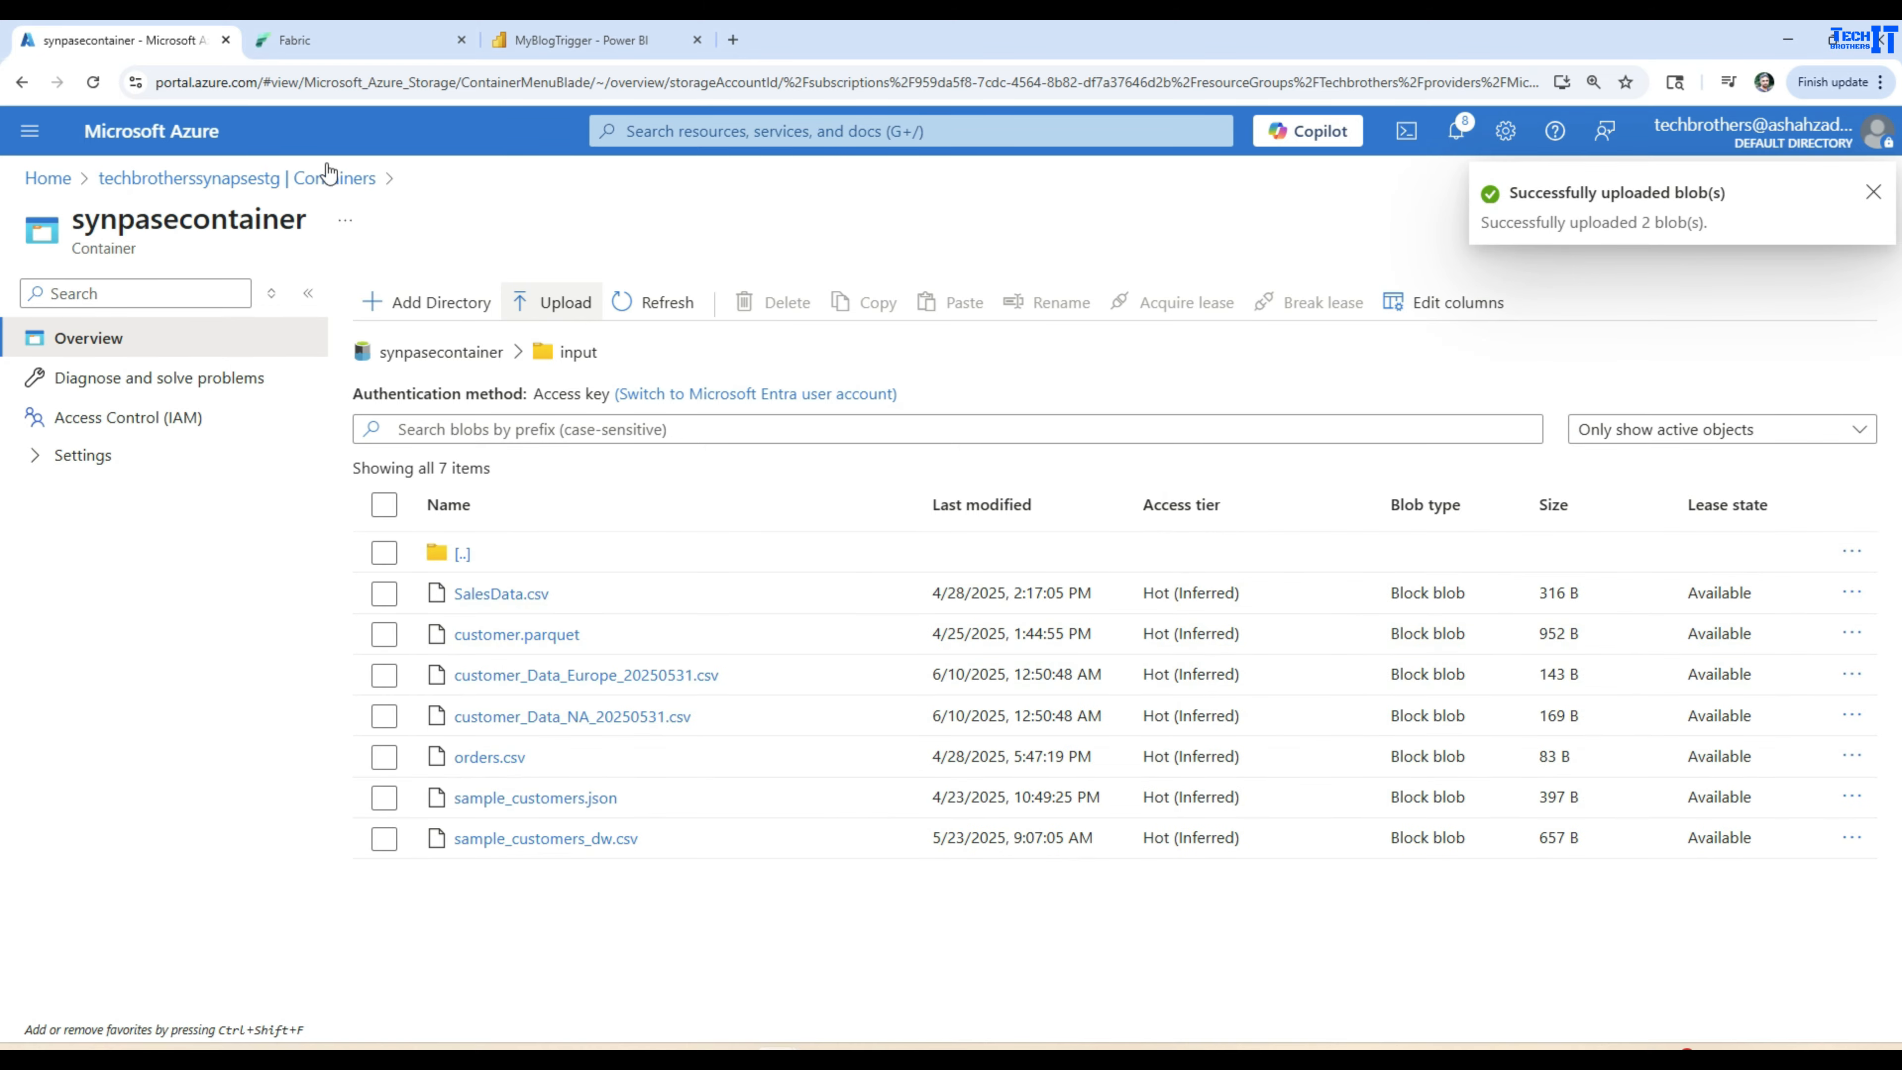
Switch to MyBlogTrigger and examine the techbrotherssynapsestg event's details, comparing the subject, type and blobUrl of the created and deleted blobs.
{"action": "left_click", "coordinate": [558, 39]}
{"action": "mouse_move", "coordinate": [857, 499]}
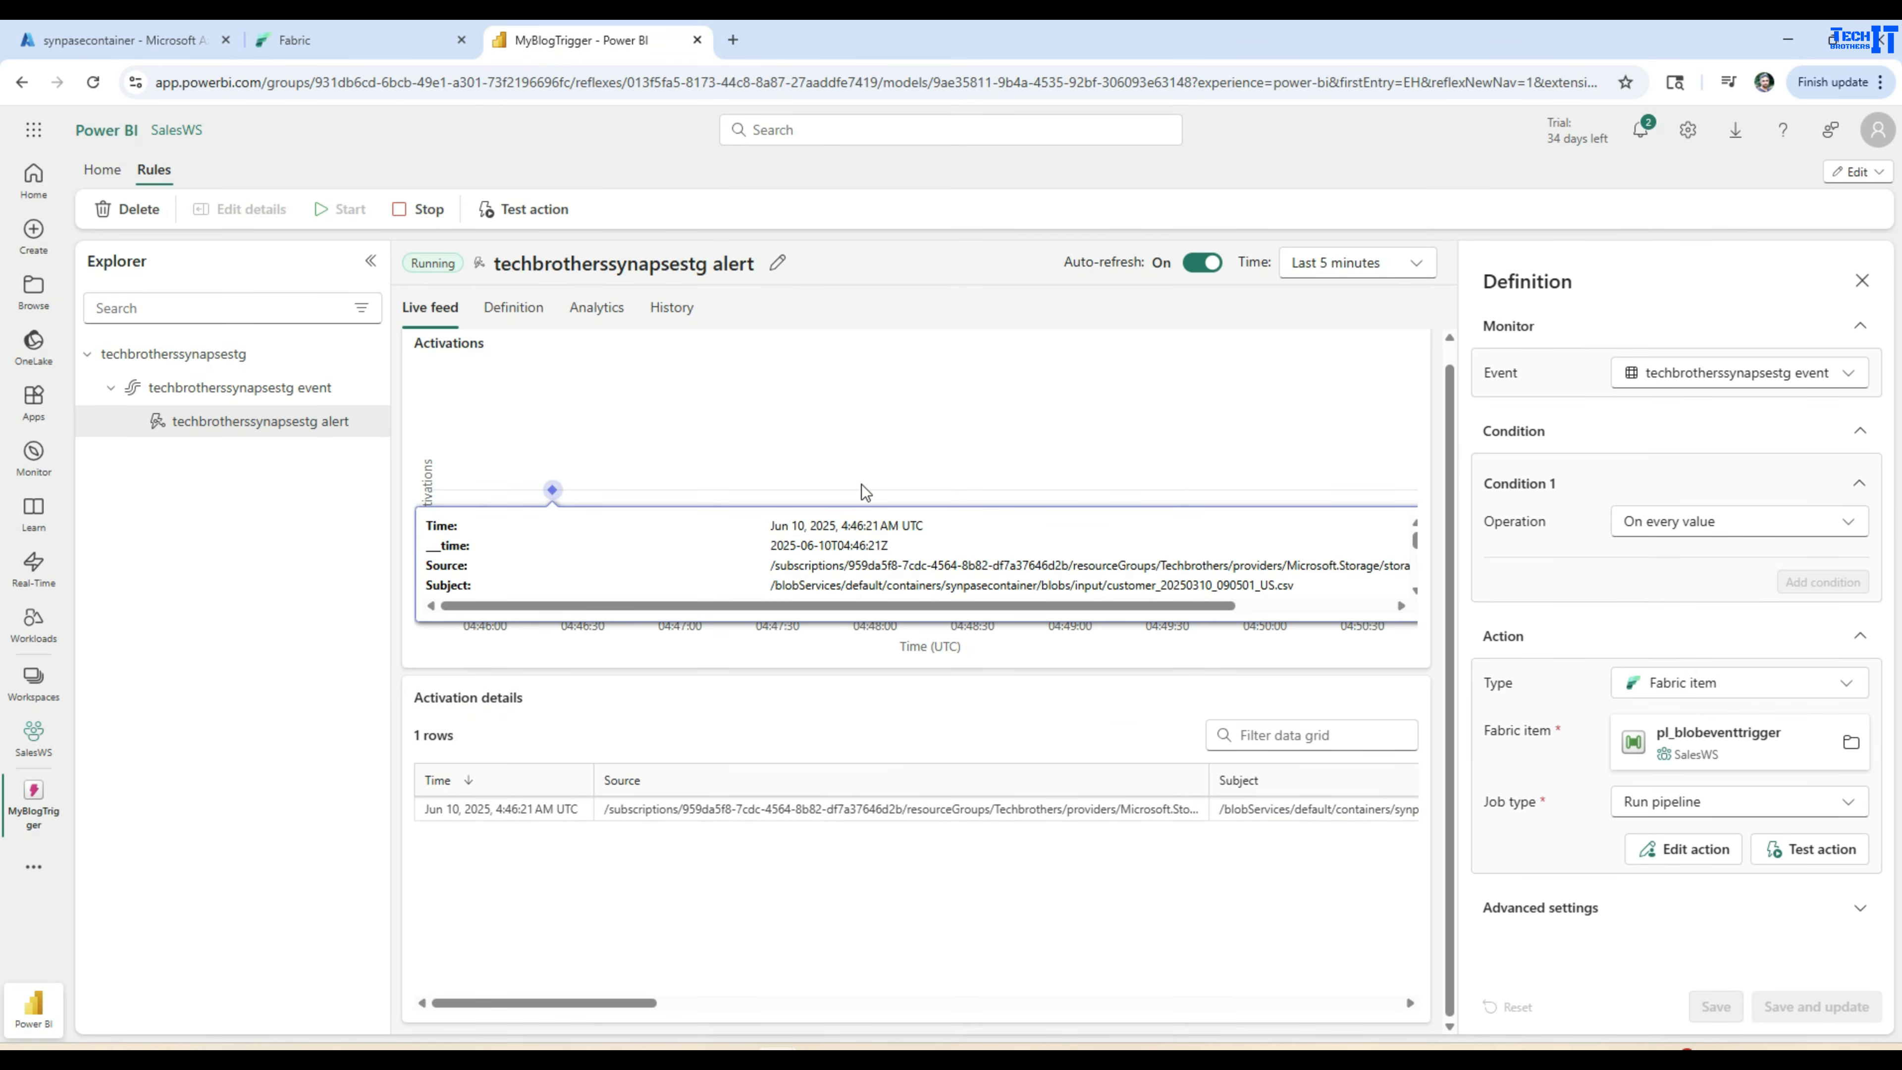
{"action": "left_click", "coordinate": [293, 391]}
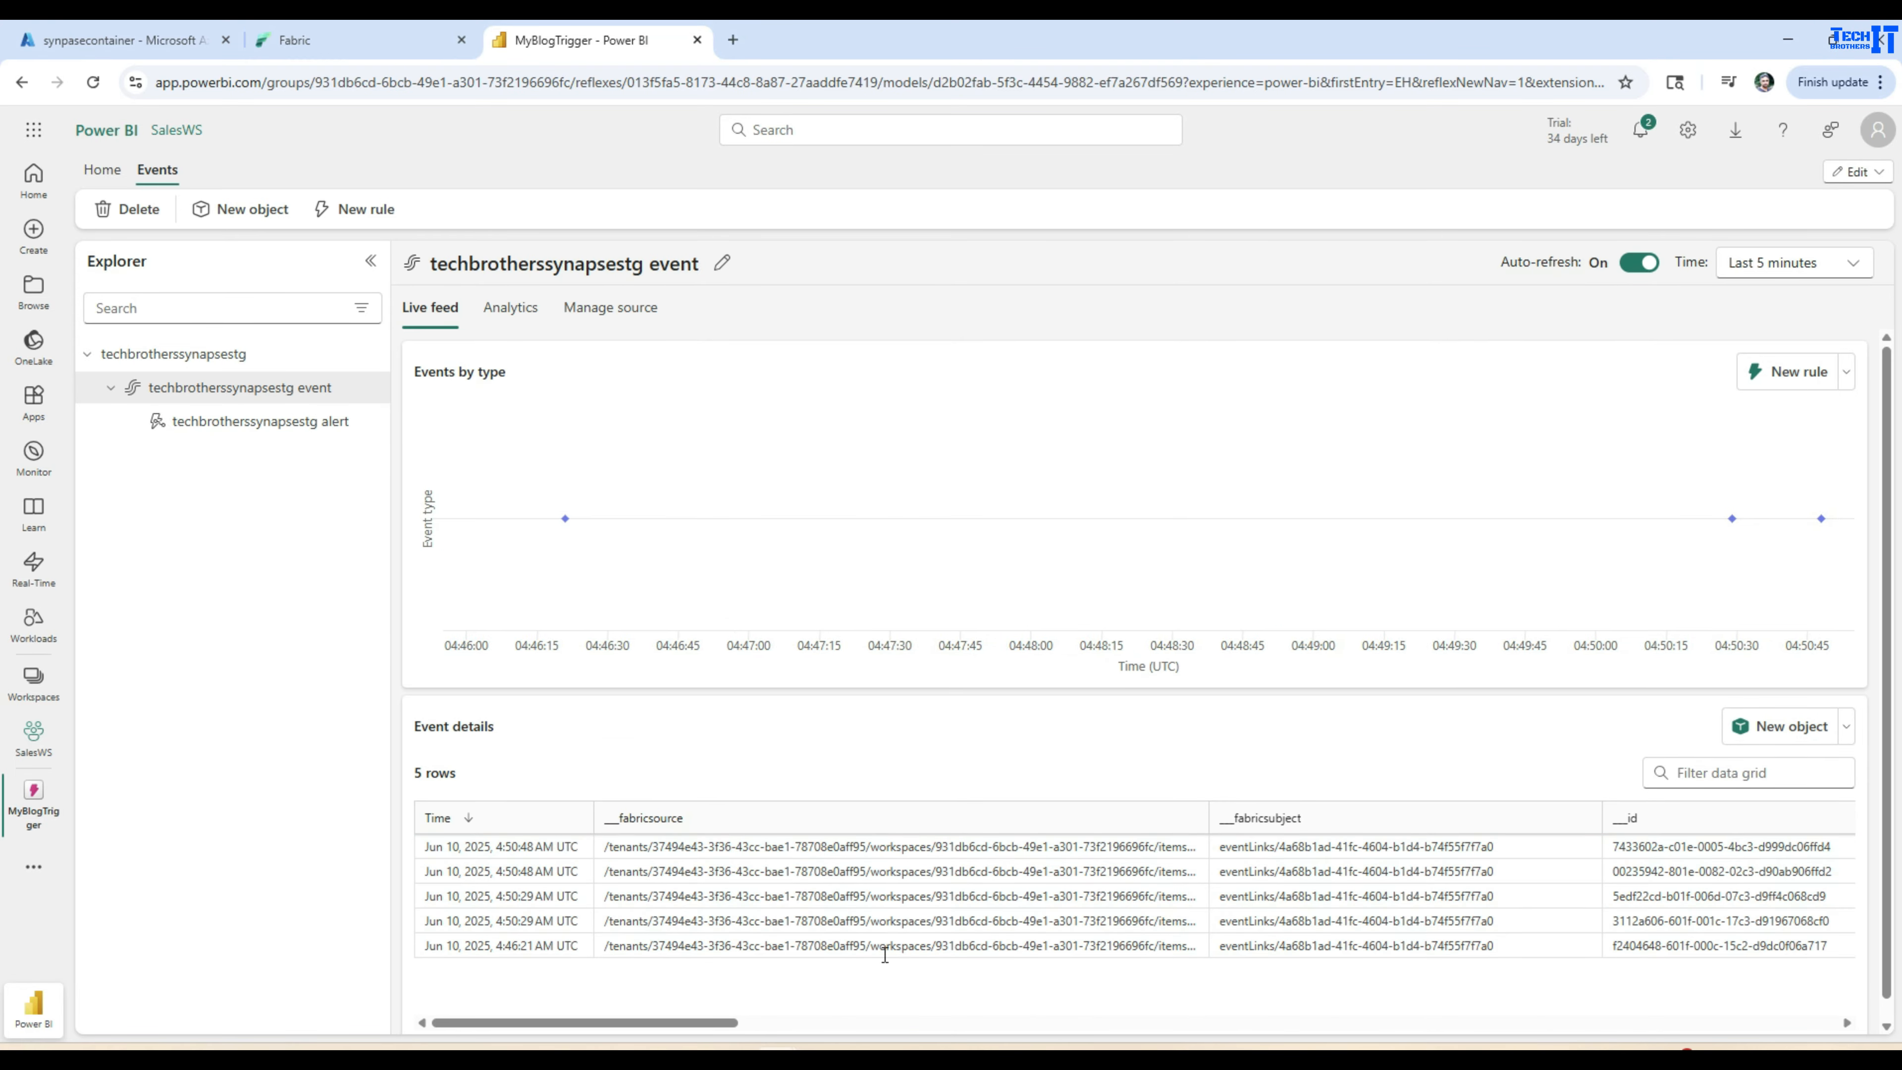
{"action": "left_click_drag", "start_coordinate": [696, 1026], "coordinate": [1133, 1045]}
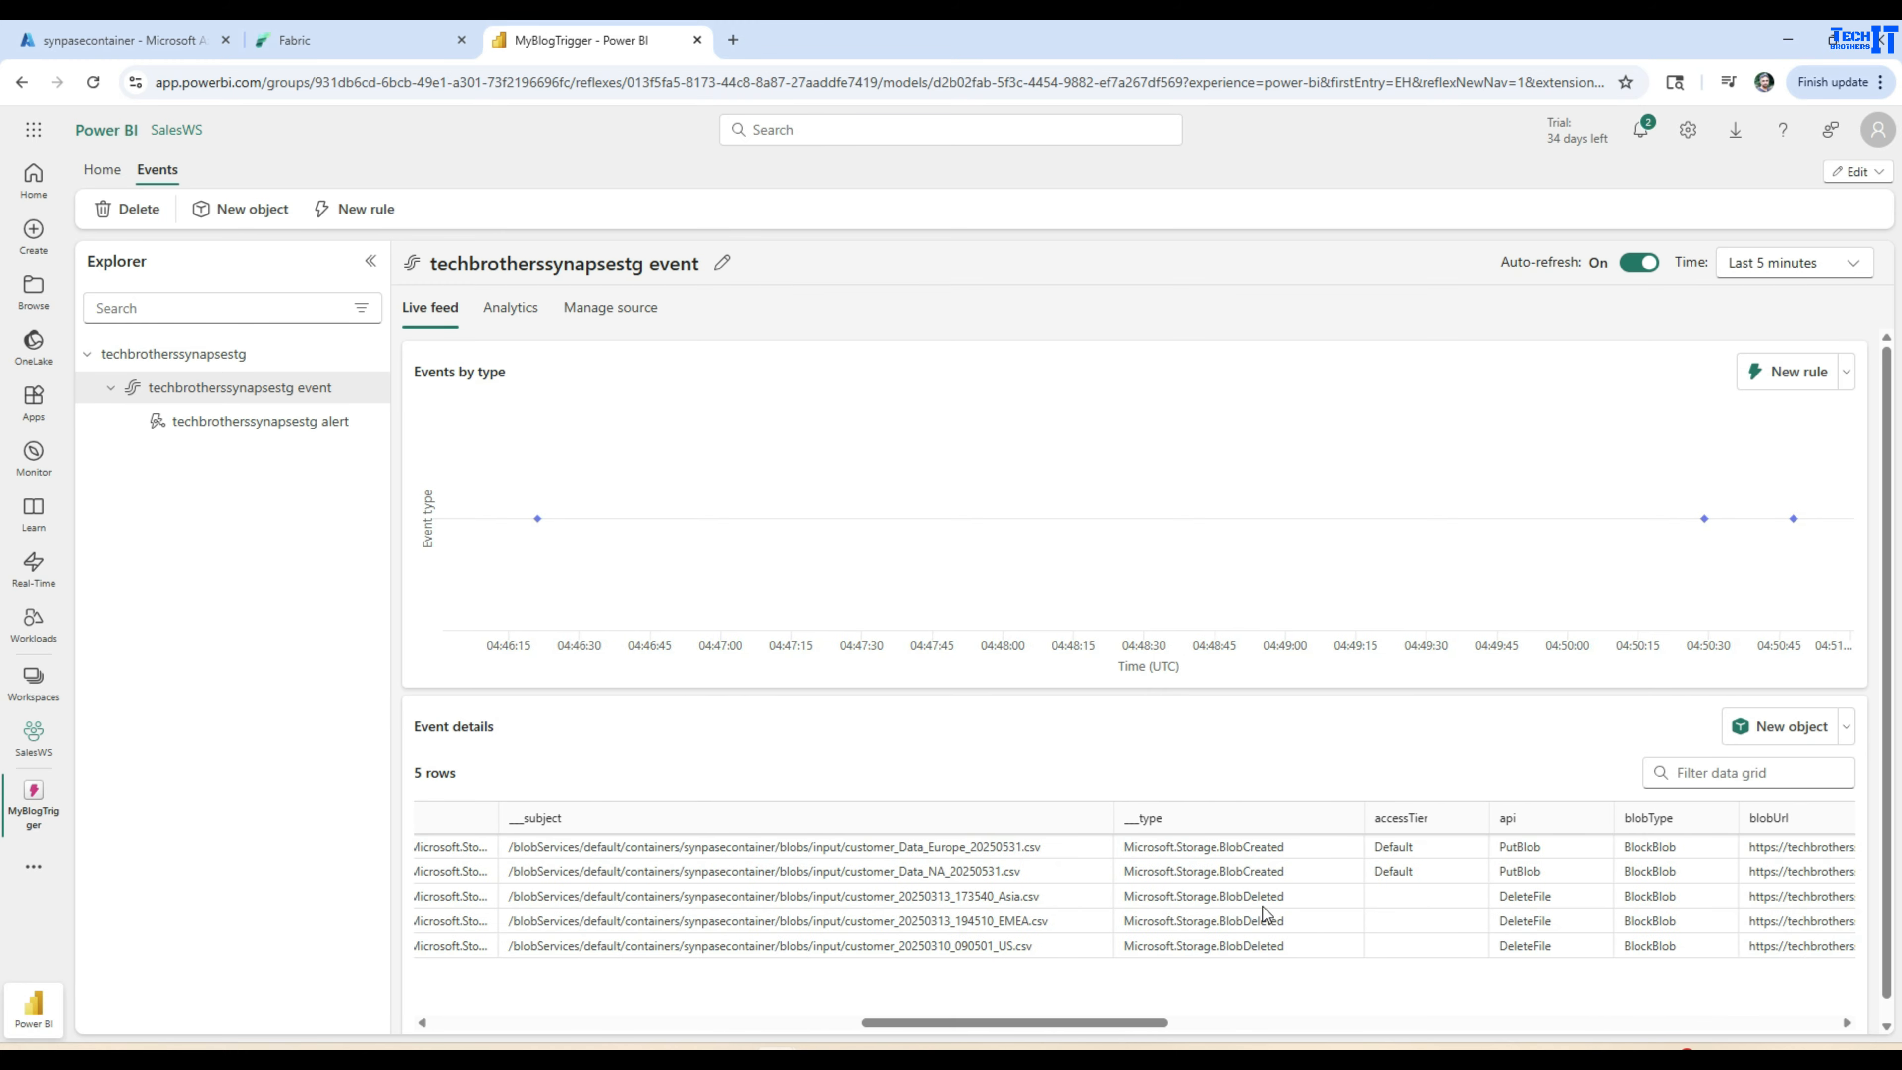
{"action": "left_click_drag", "start_coordinate": [1285, 872], "coordinate": [1241, 847]}
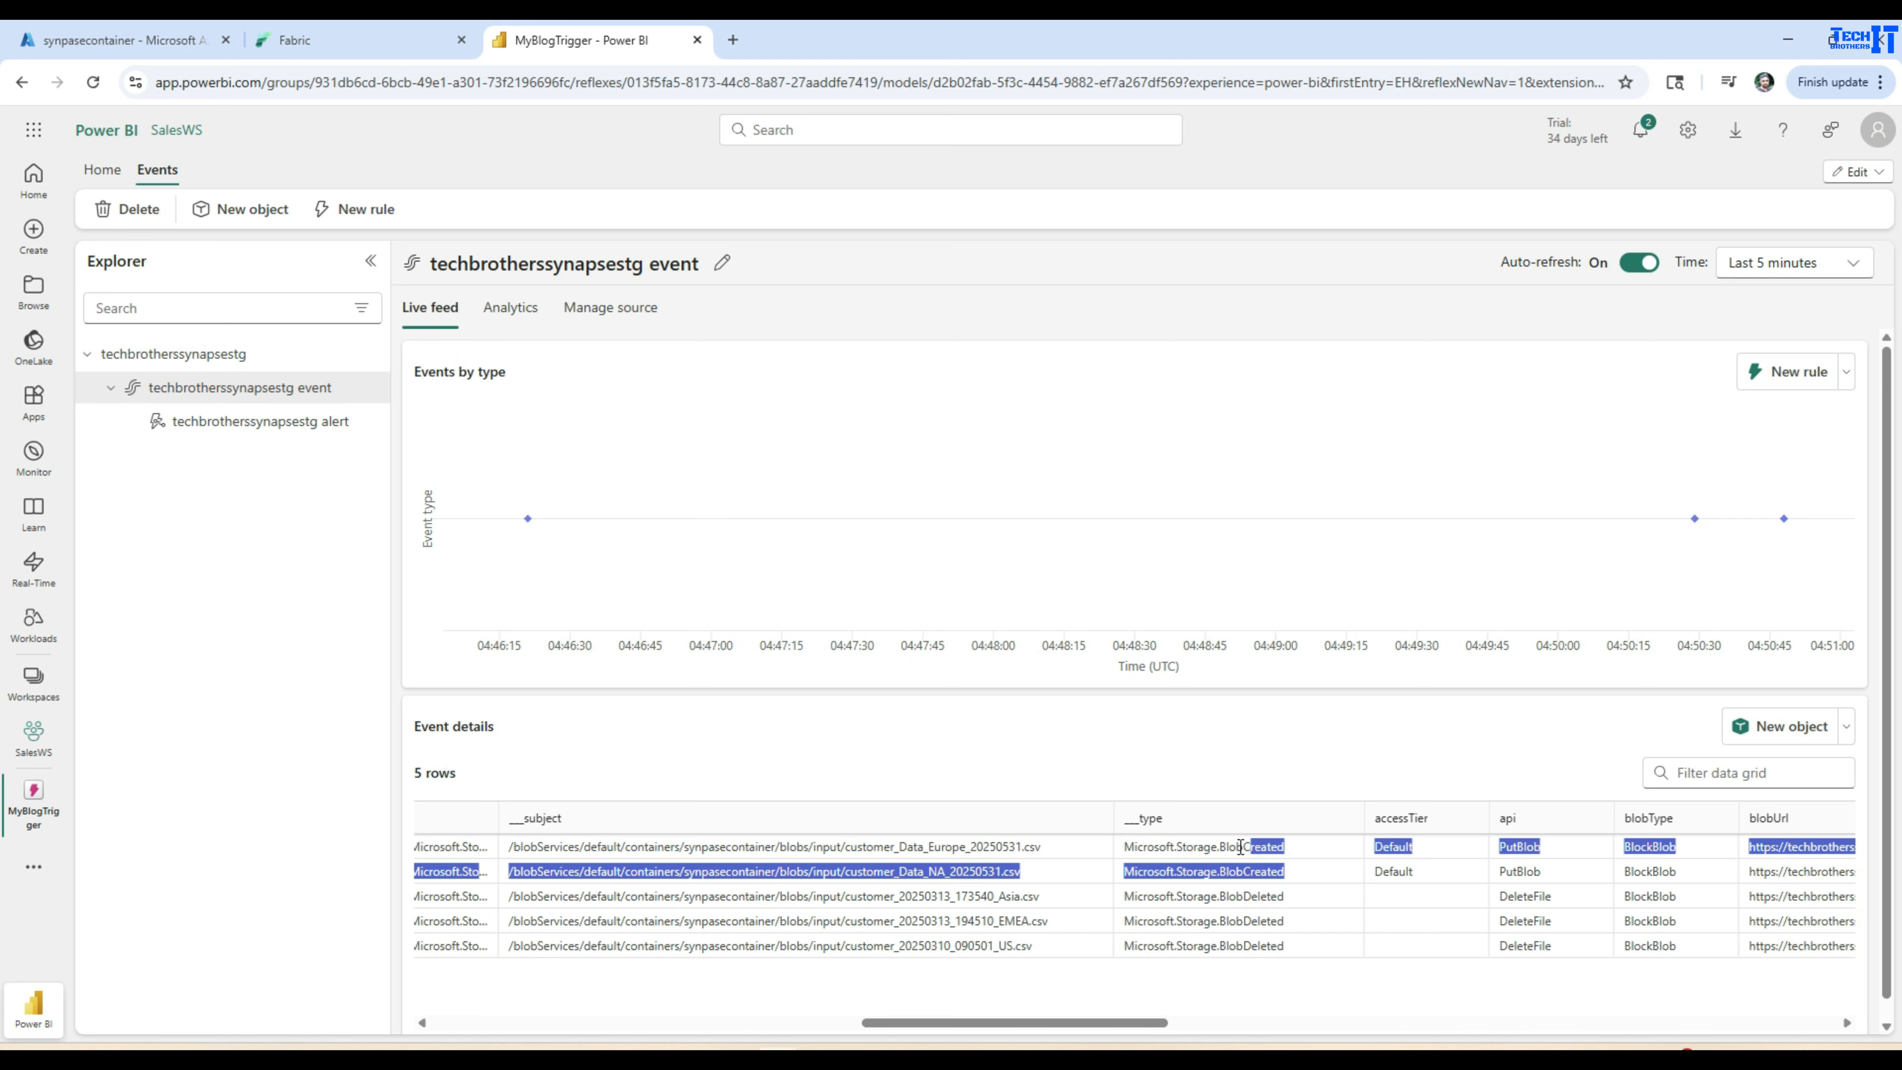
{"action": "left_click_drag", "start_coordinate": [1298, 945], "coordinate": [1120, 898]}
{"action": "left_click_drag", "start_coordinate": [1286, 872], "coordinate": [1126, 854]}
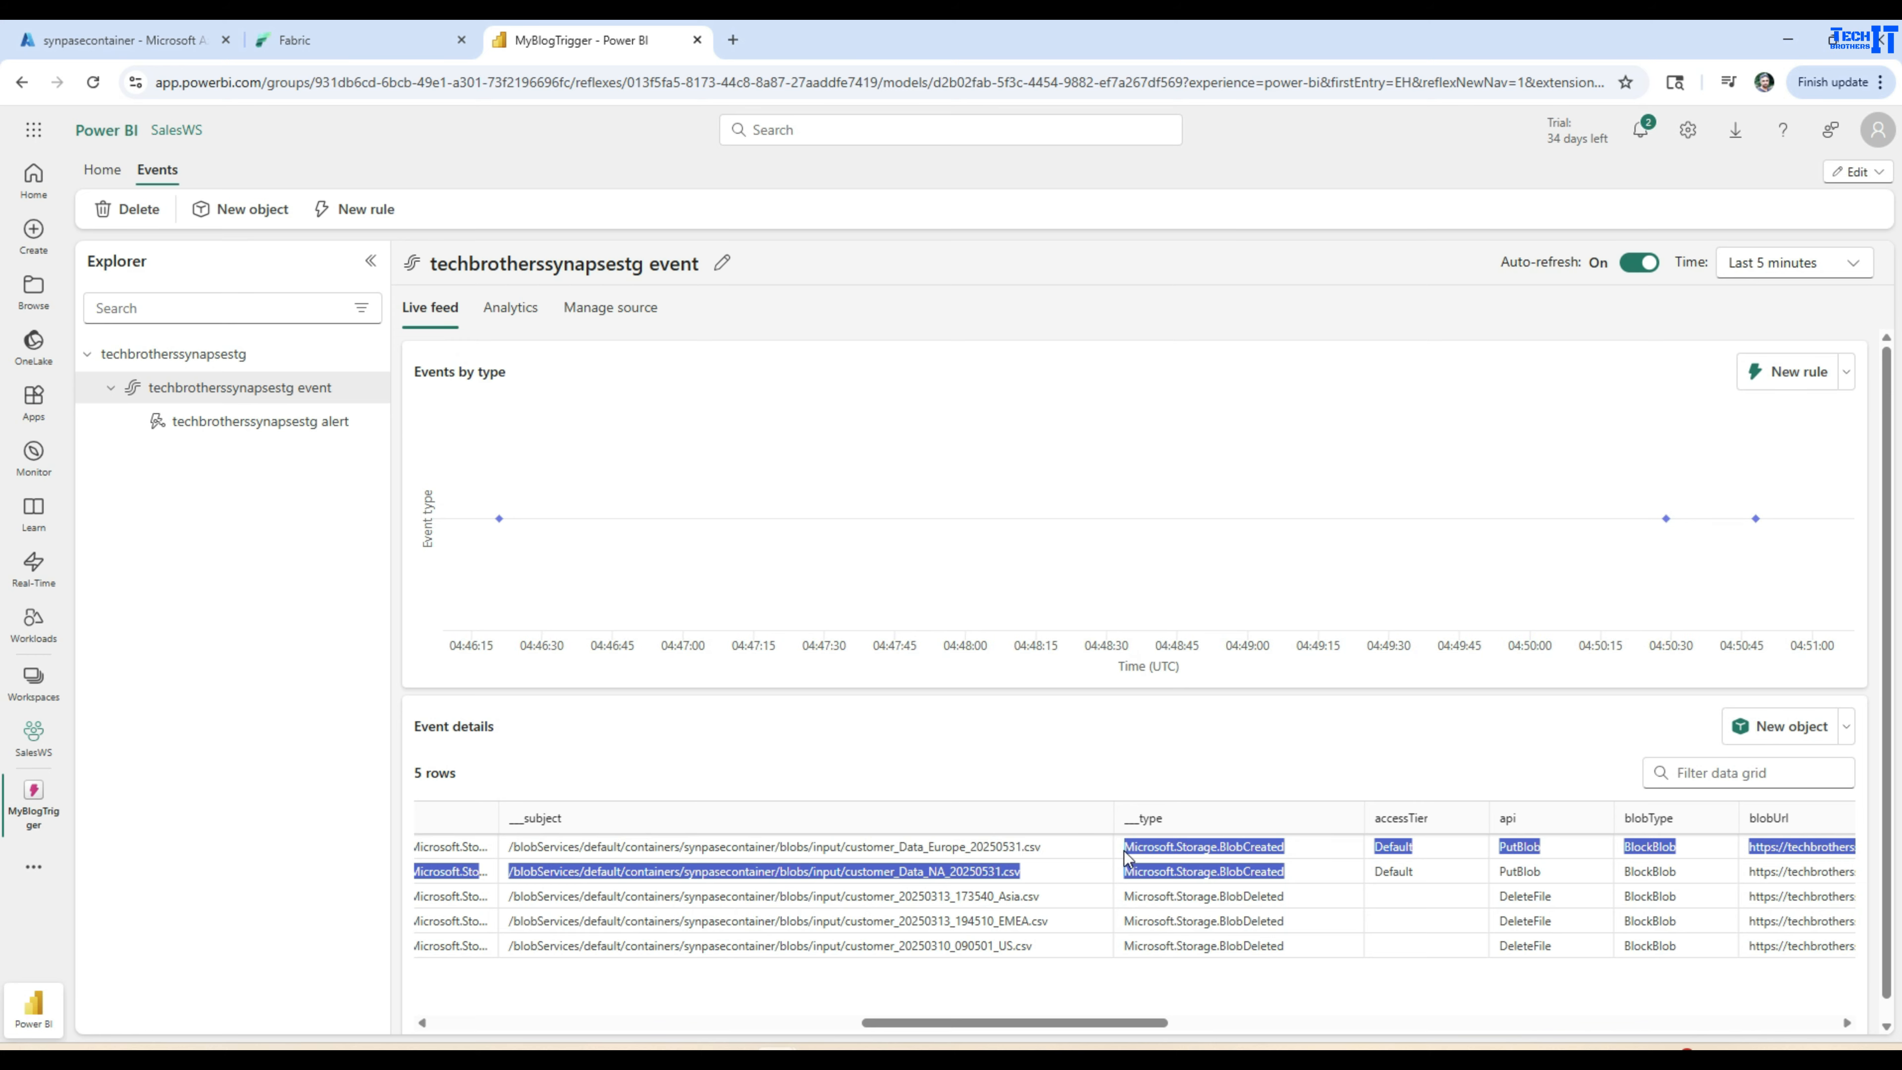
{"action": "left_click", "coordinate": [1112, 1023]}
{"action": "left_click_drag", "start_coordinate": [1111, 1026], "coordinate": [1283, 1023]}
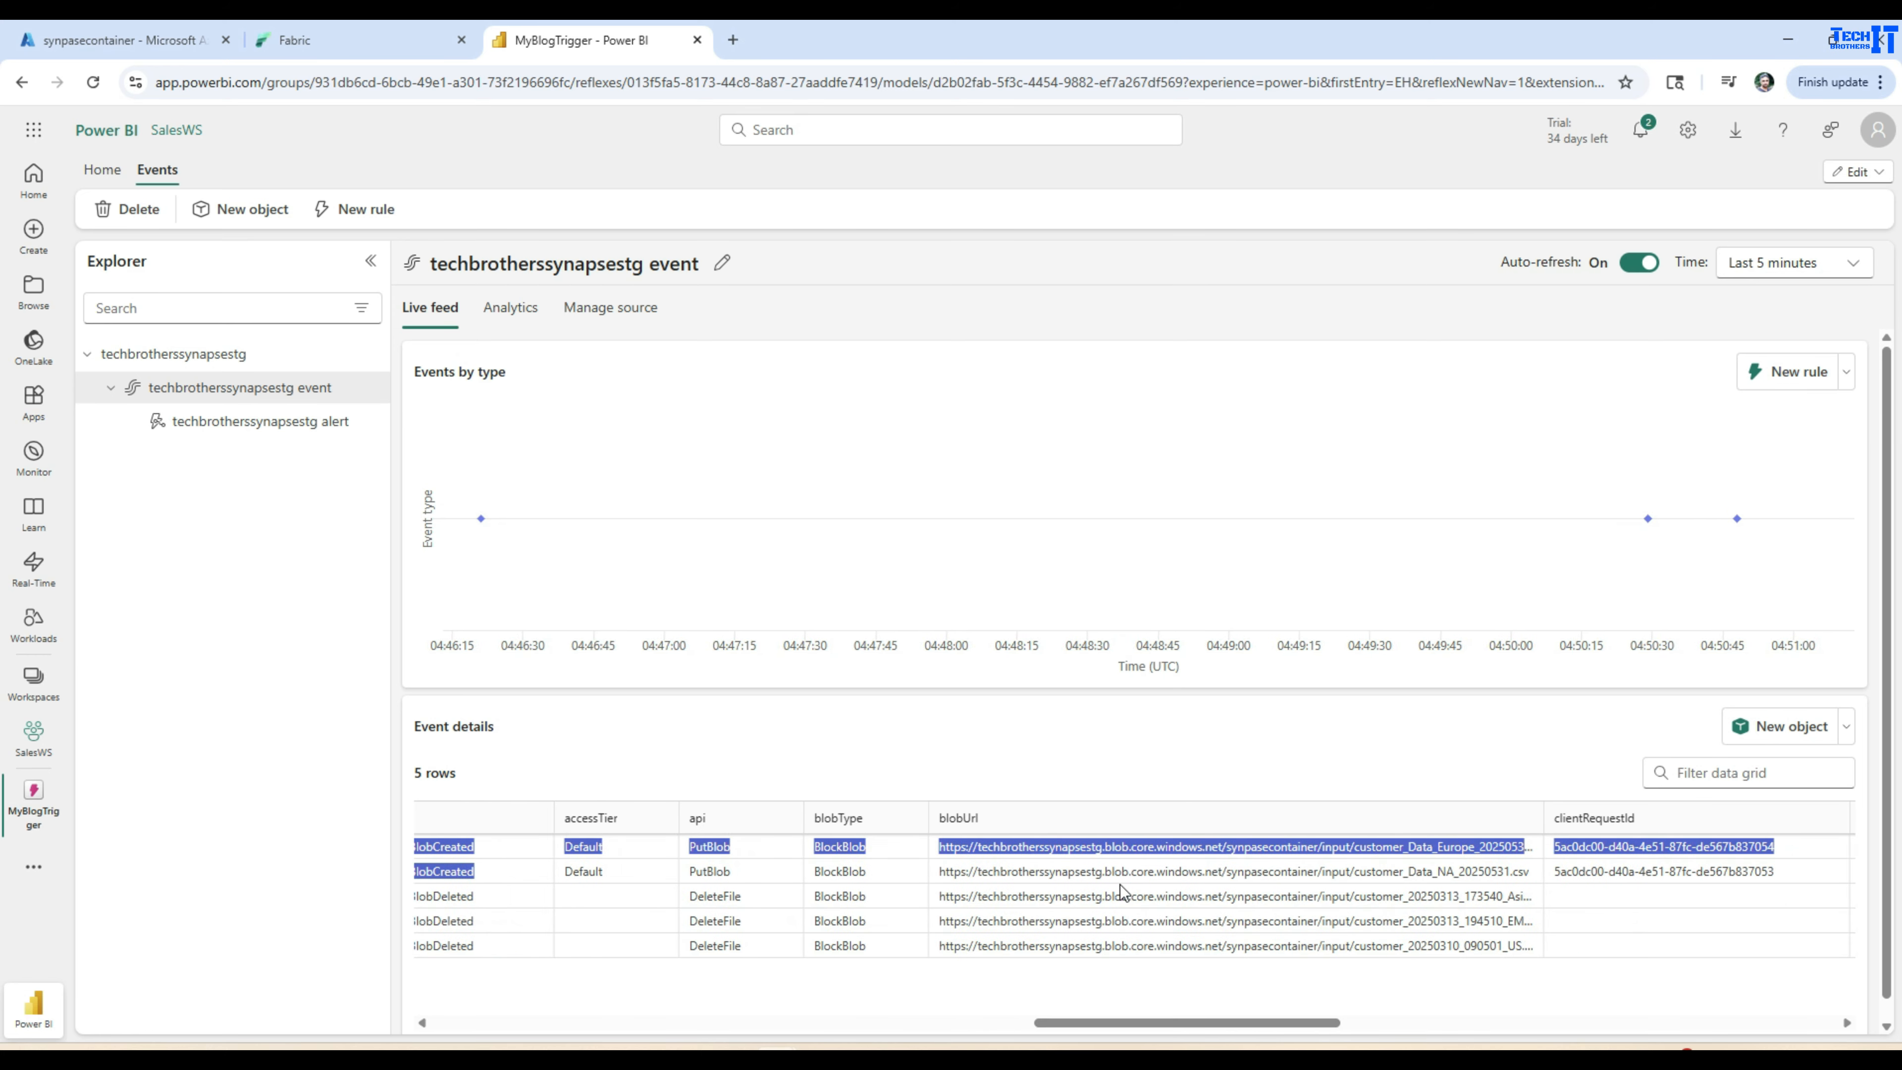
{"action": "mouse_move", "coordinate": [449, 447]}
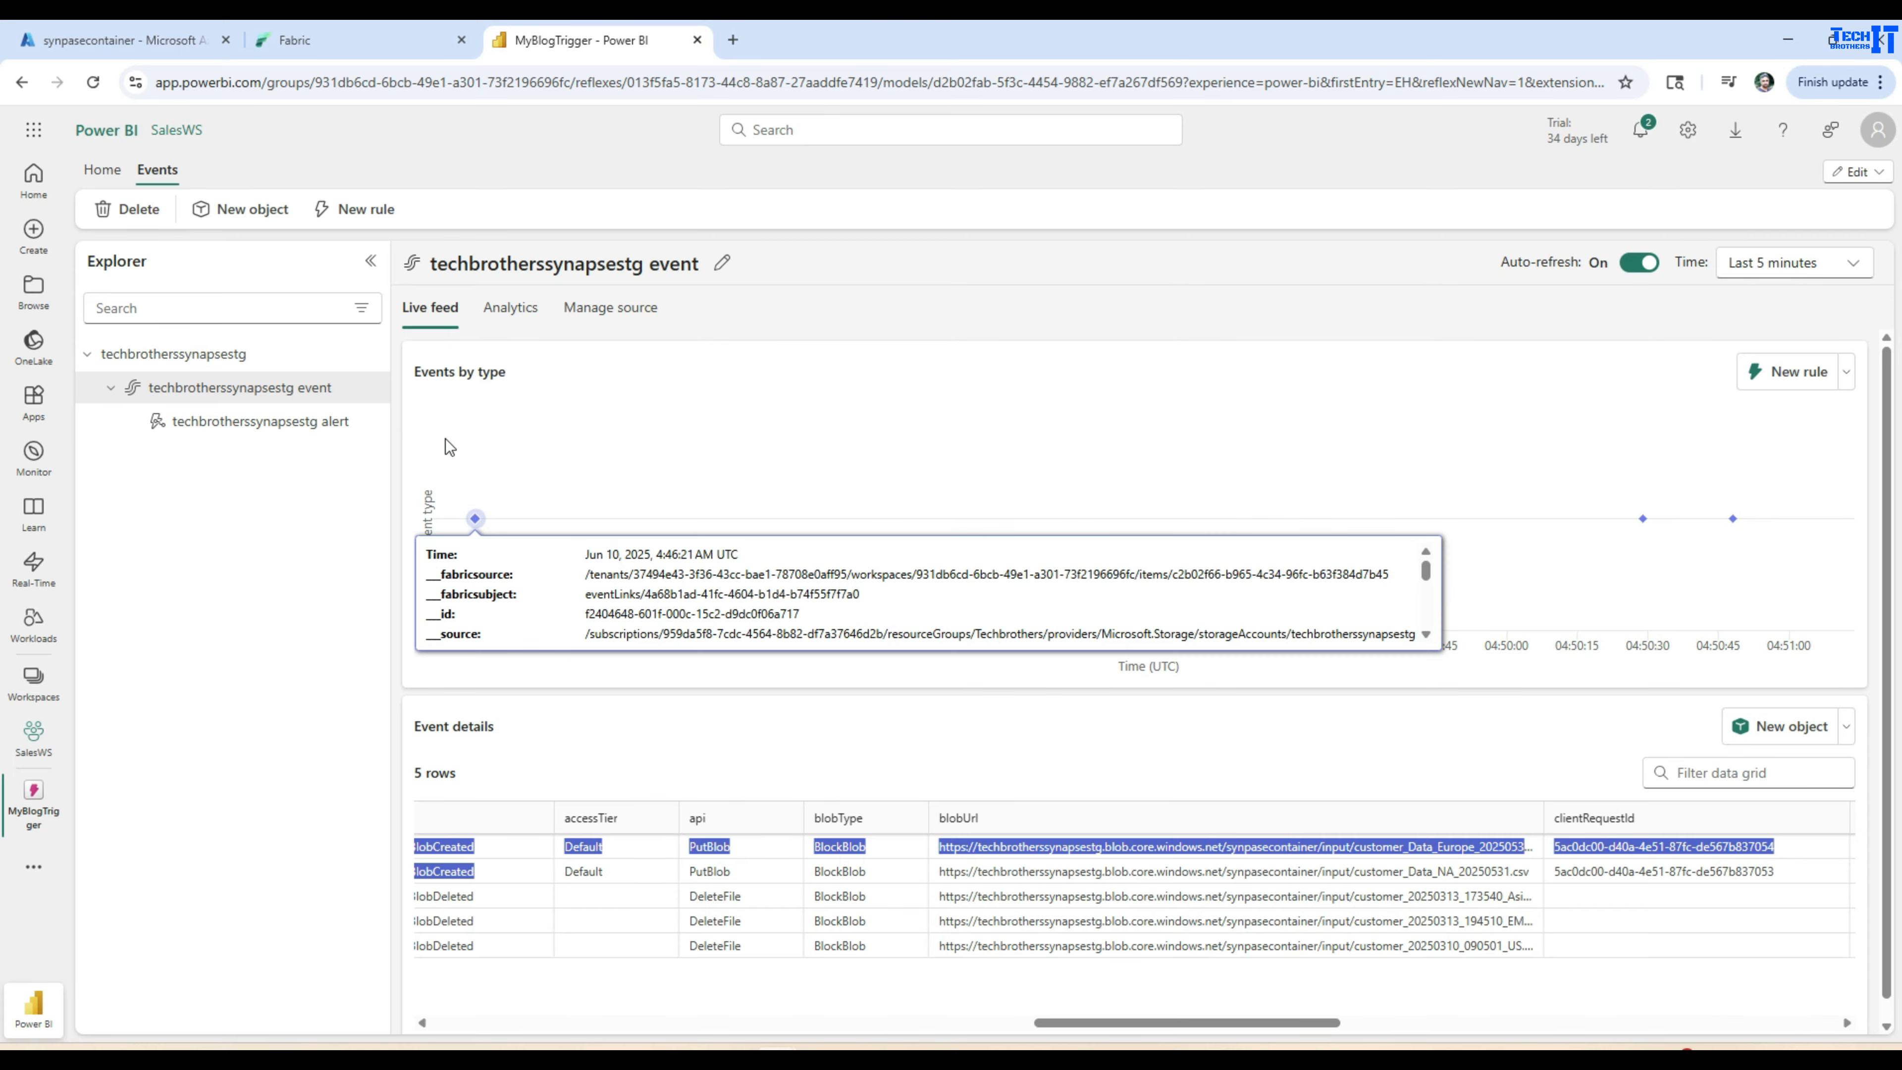
Open the techbrotherssynapsestg alert, close its Definition pane, and examine the type and Fabric item columns in the activation details.
{"action": "left_click", "coordinate": [307, 423]}
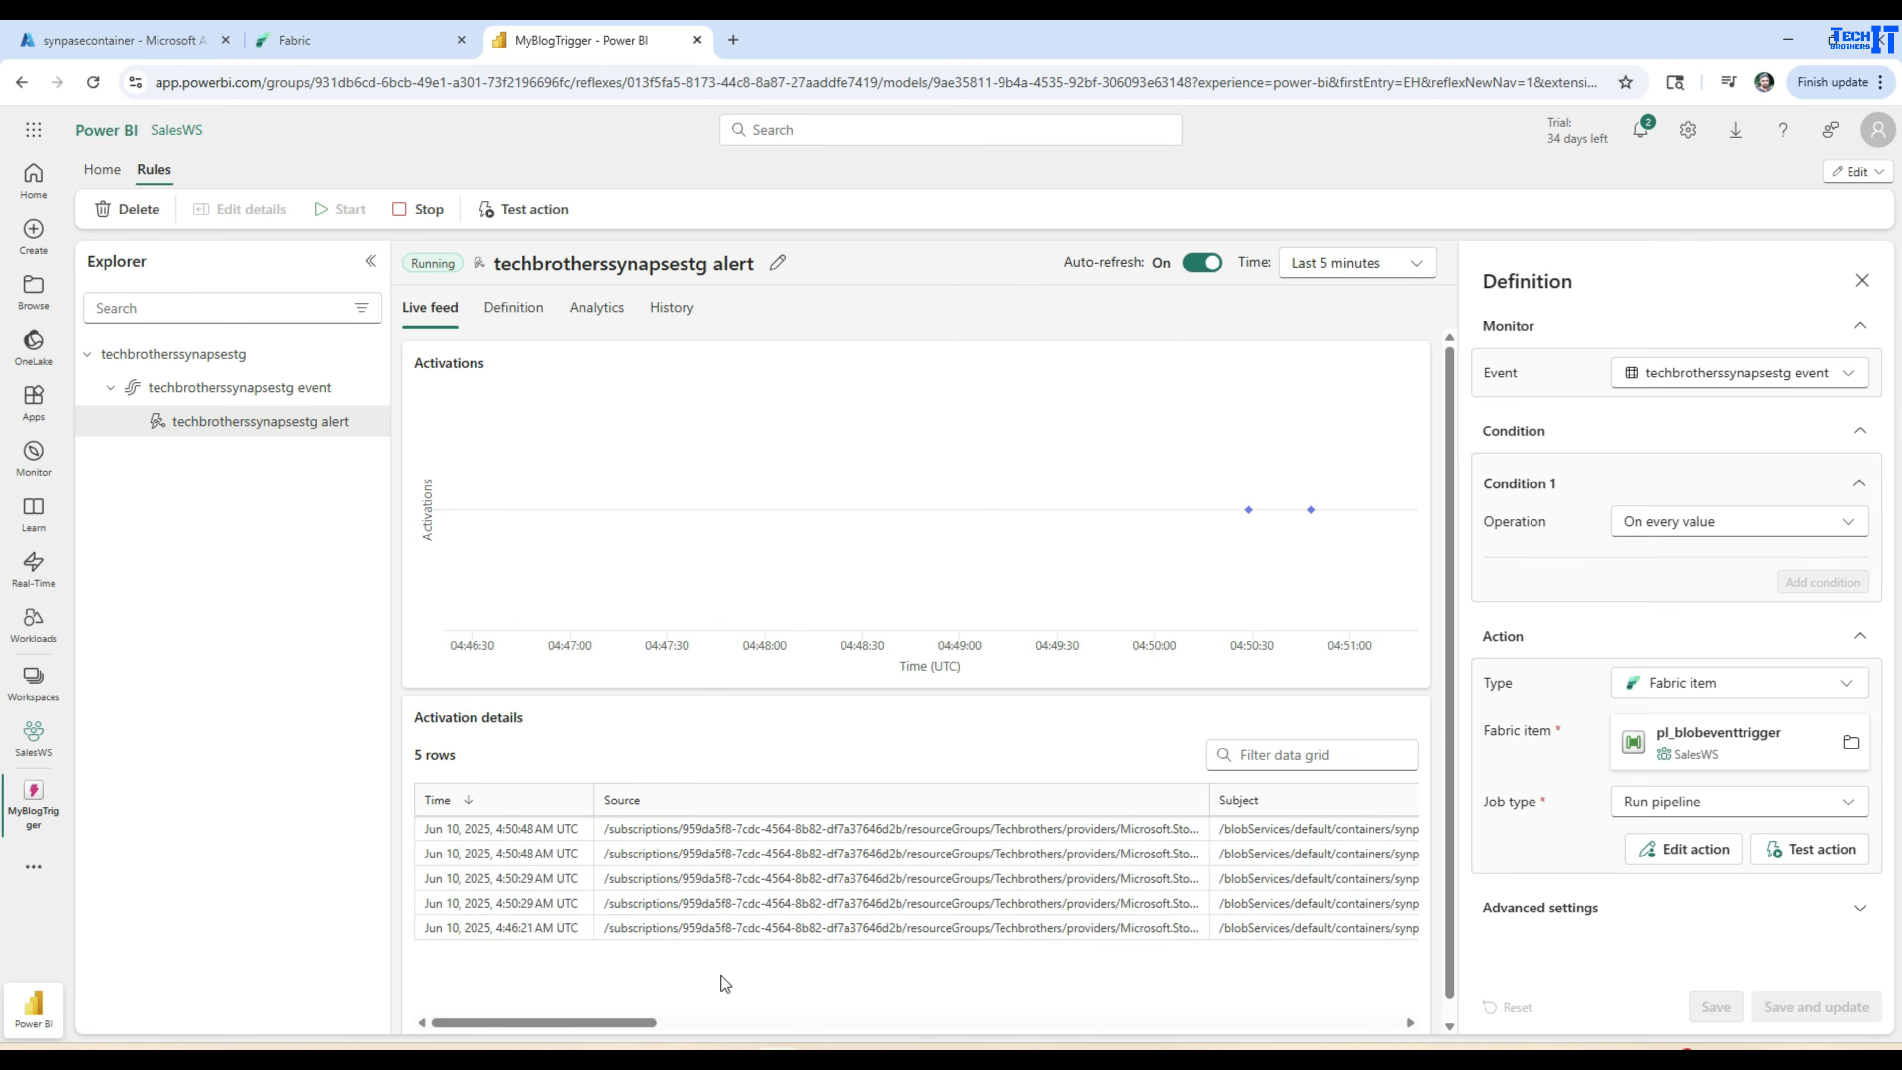
{"action": "left_click", "coordinate": [1861, 280]}
{"action": "left_click_drag", "start_coordinate": [838, 1021], "coordinate": [1146, 1015]}
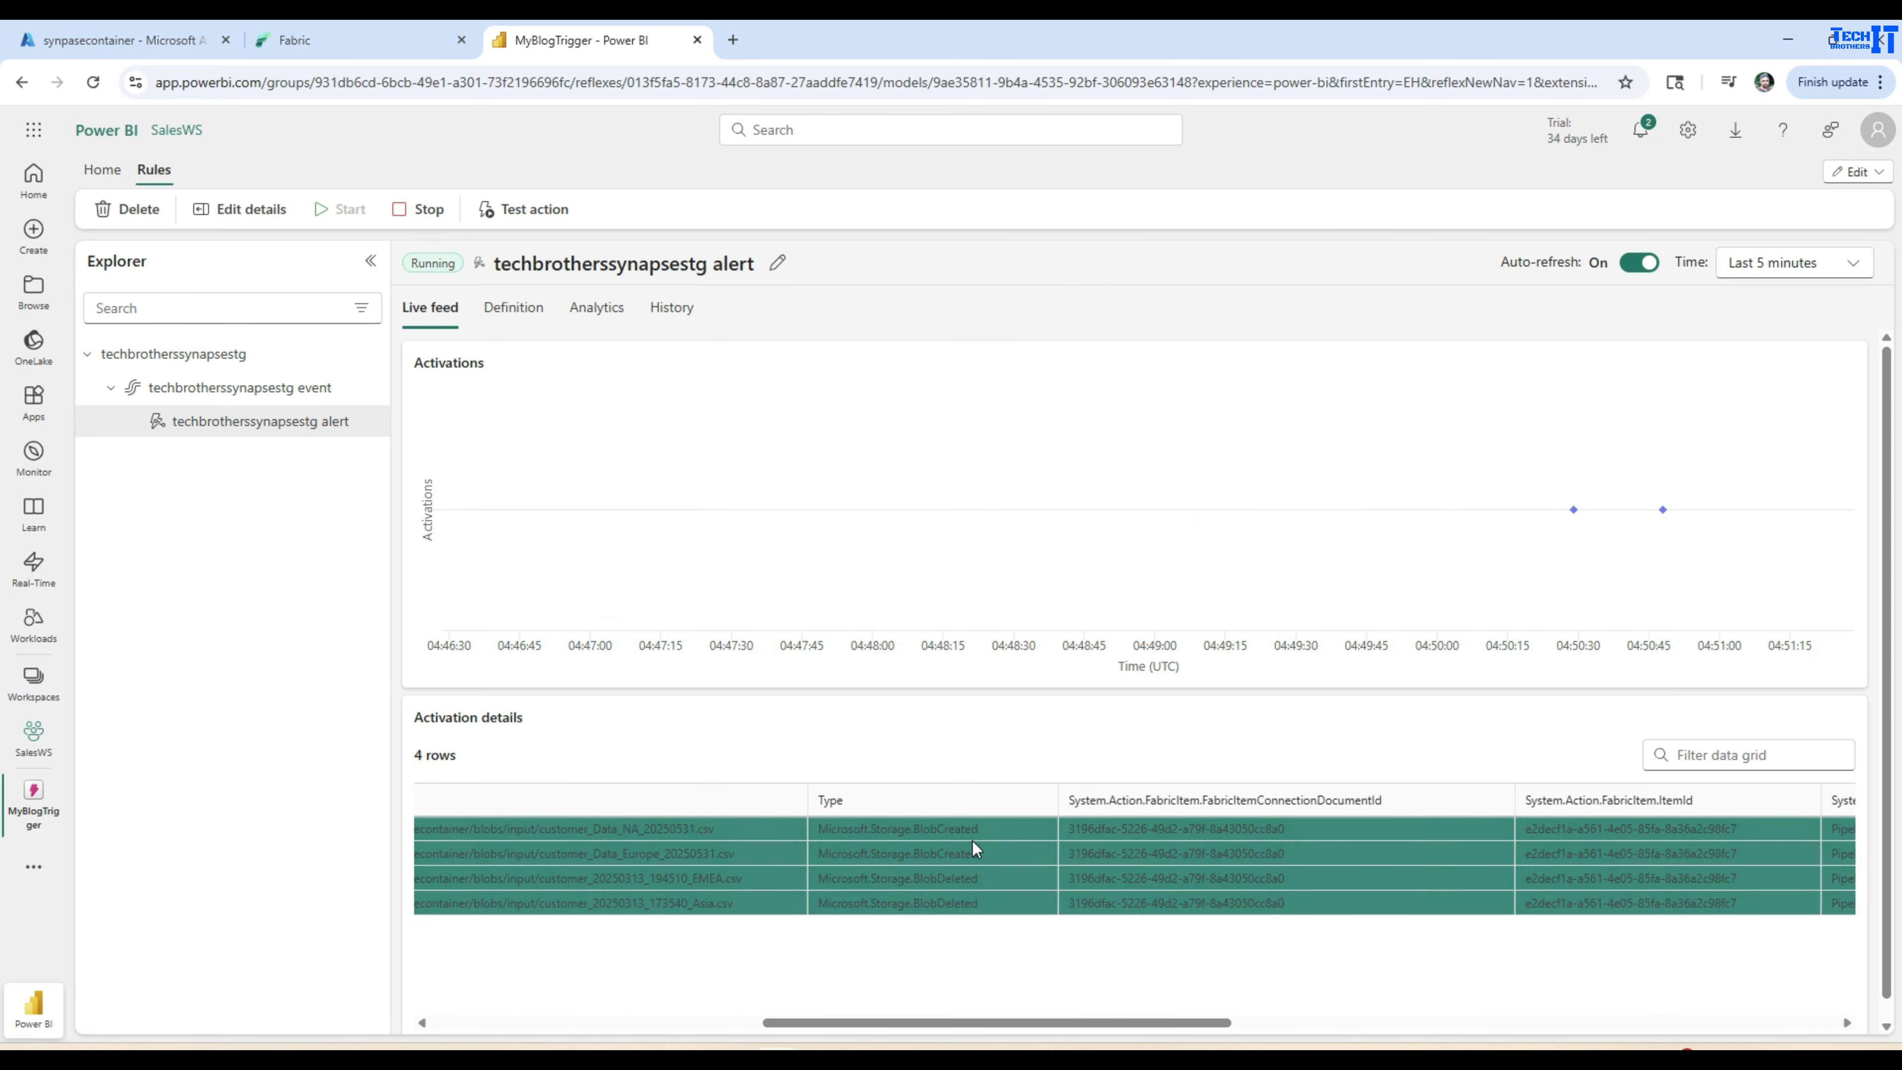
{"action": "left_click_drag", "start_coordinate": [1172, 1023], "coordinate": [1510, 1033]}
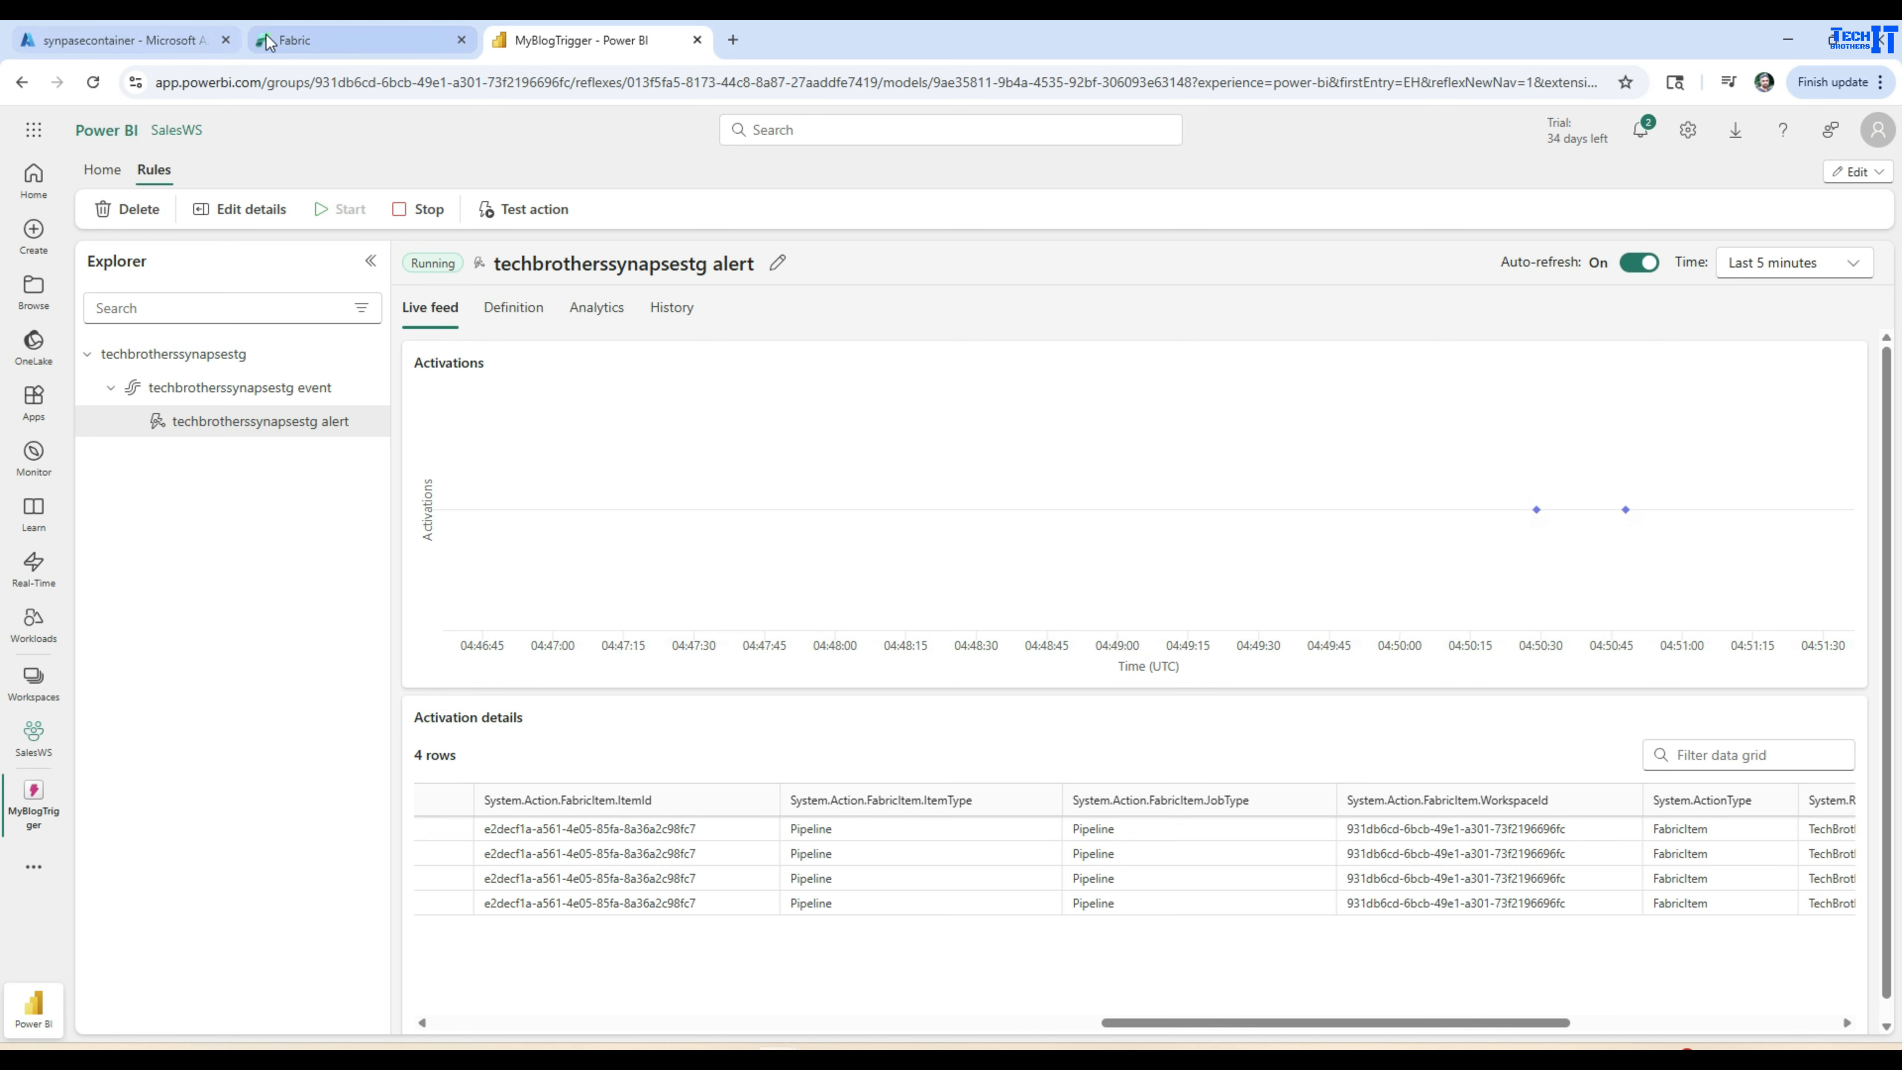
Switch to Fabric's Monitor and refresh the activity list and the page repeatedly to look for new pl_blobeventtrigger runs.
{"action": "left_click", "coordinate": [355, 41]}
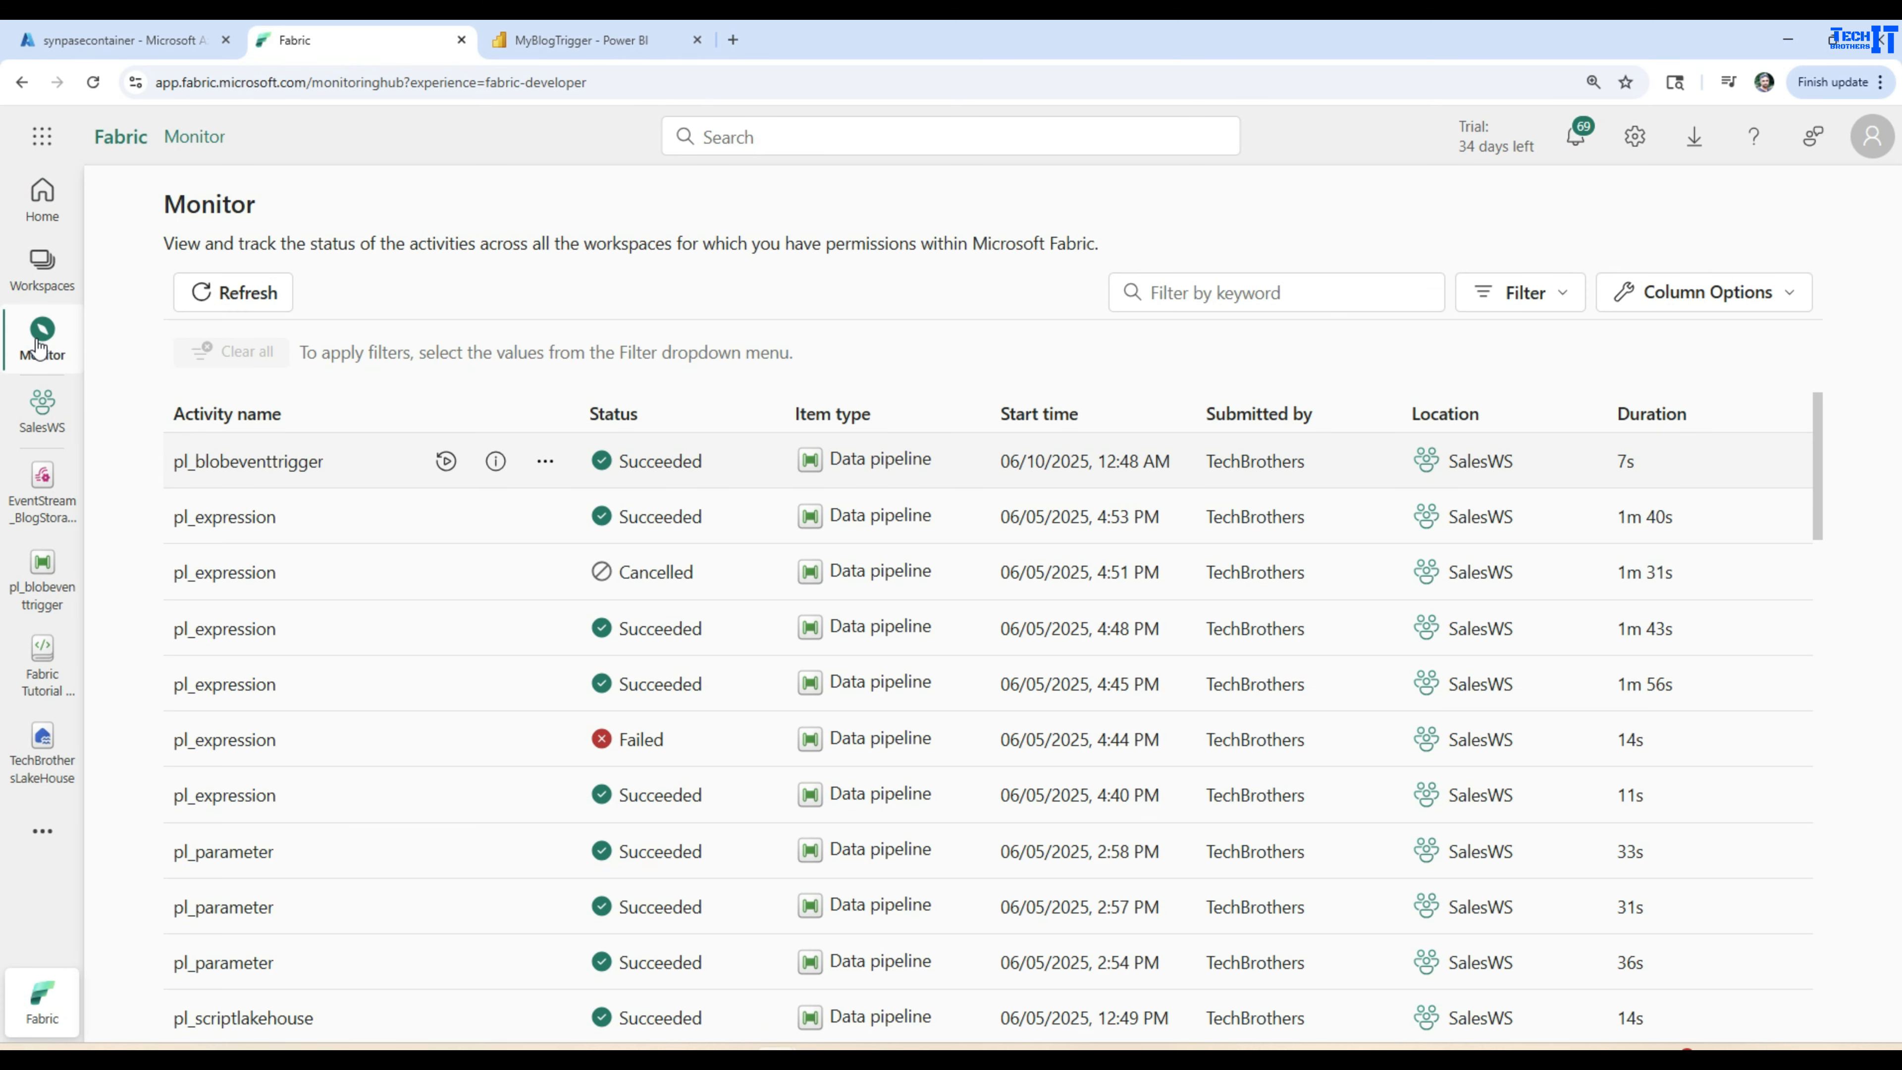
{"action": "left_click", "coordinate": [231, 294]}
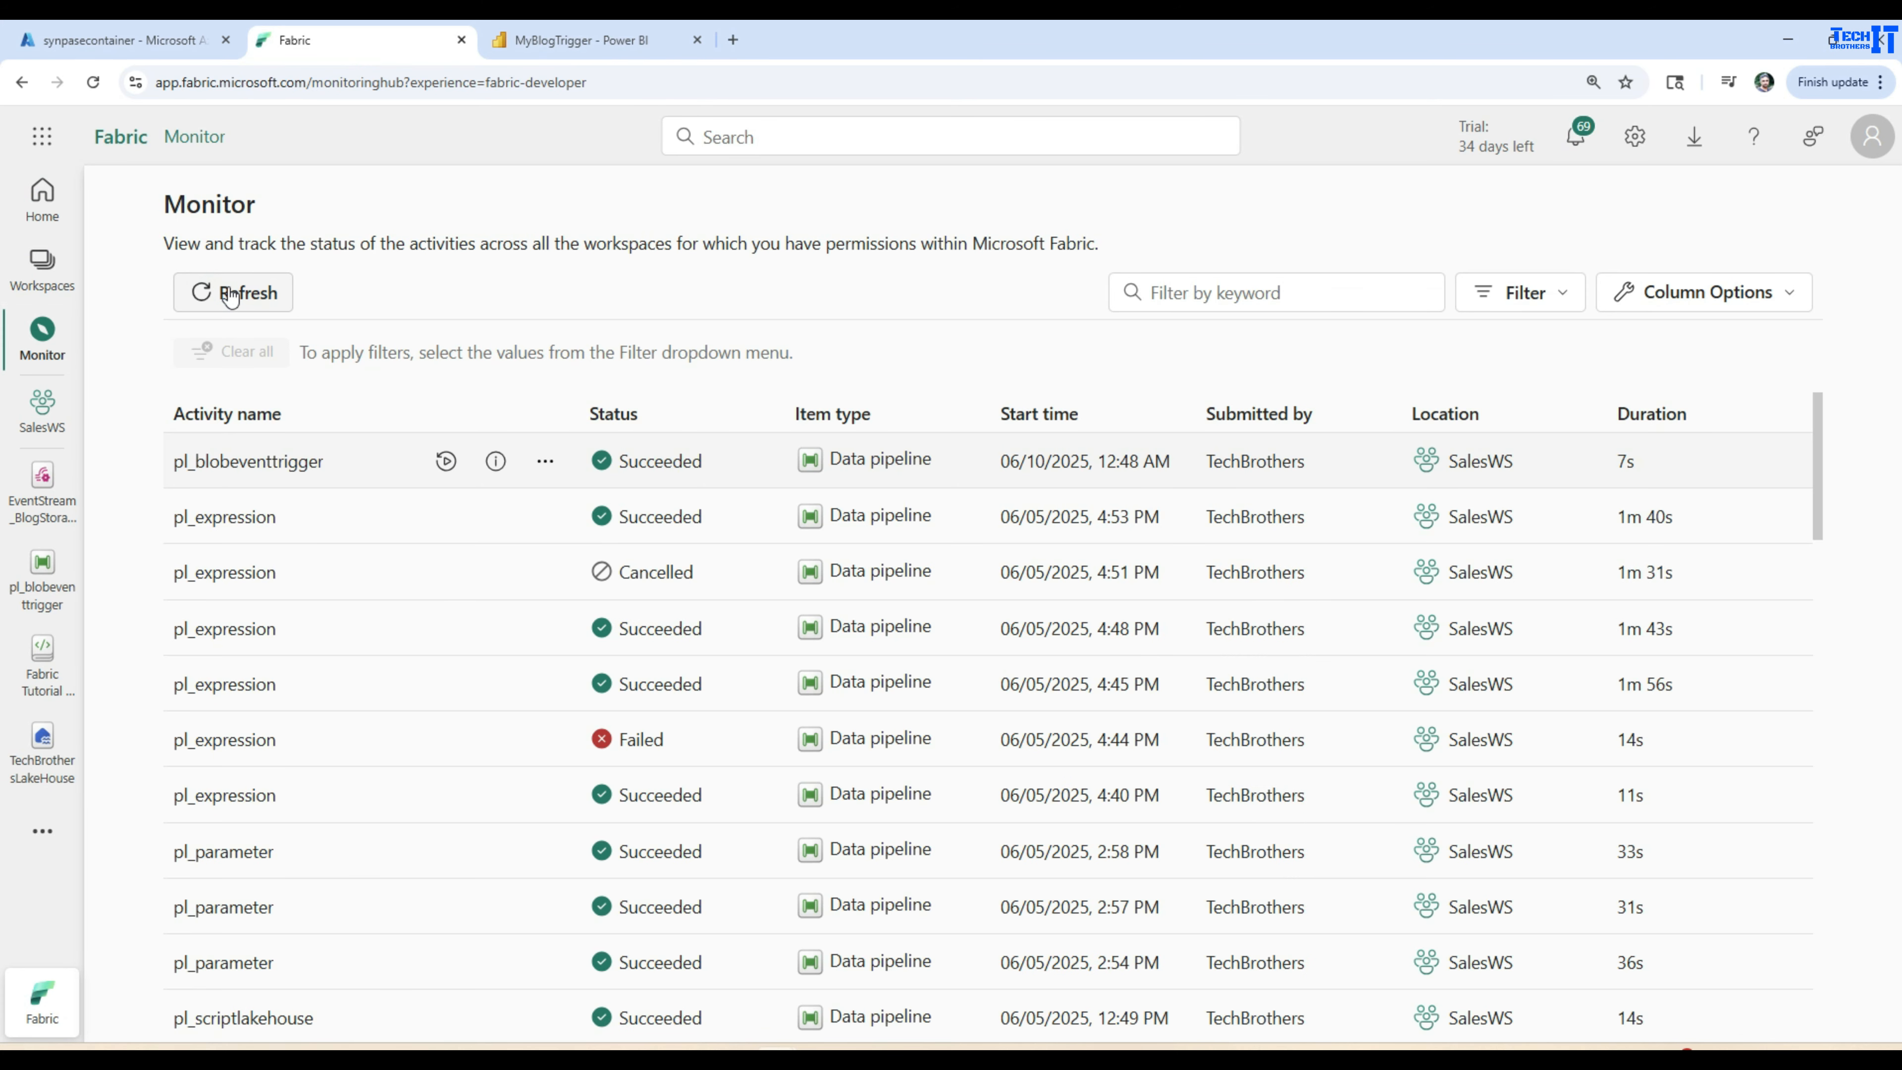
{"action": "left_click", "coordinate": [249, 294]}
{"action": "left_click", "coordinate": [250, 295]}
{"action": "left_click", "coordinate": [250, 294]}
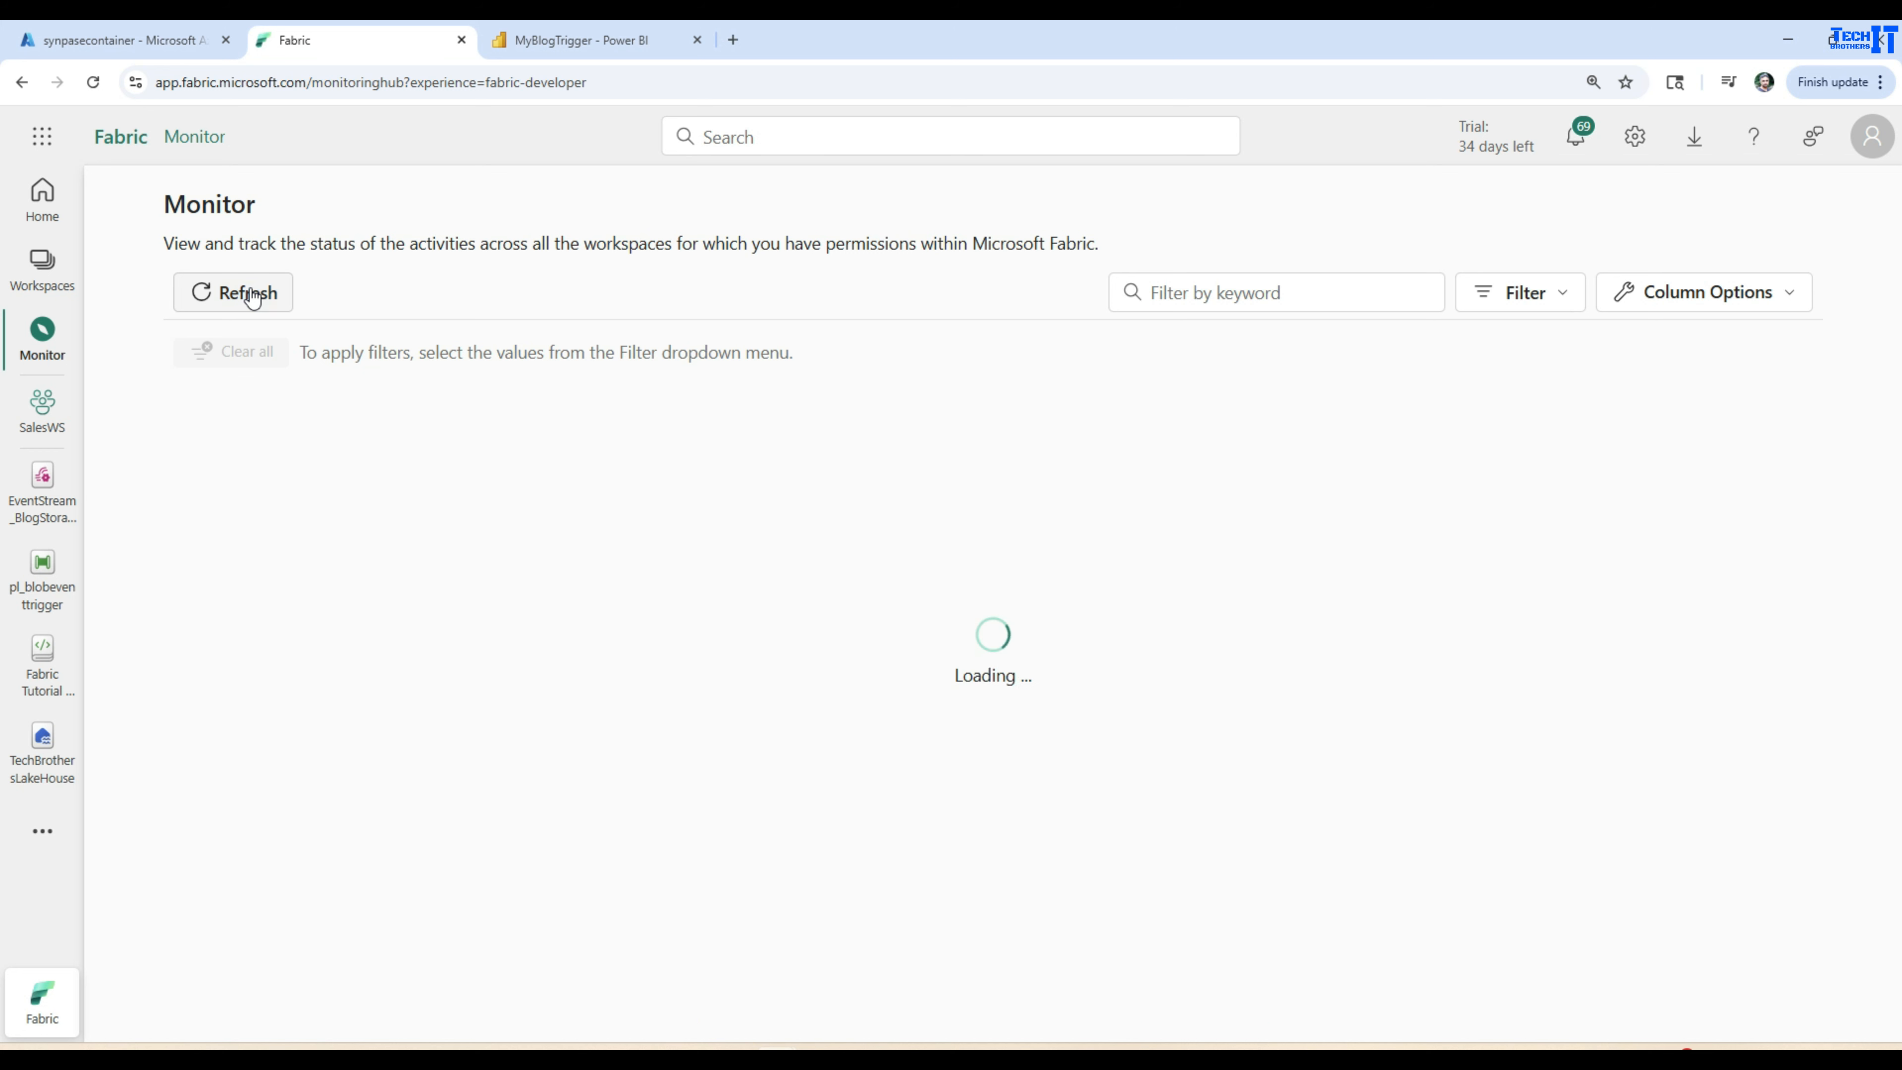
{"action": "left_click", "coordinate": [251, 294]}
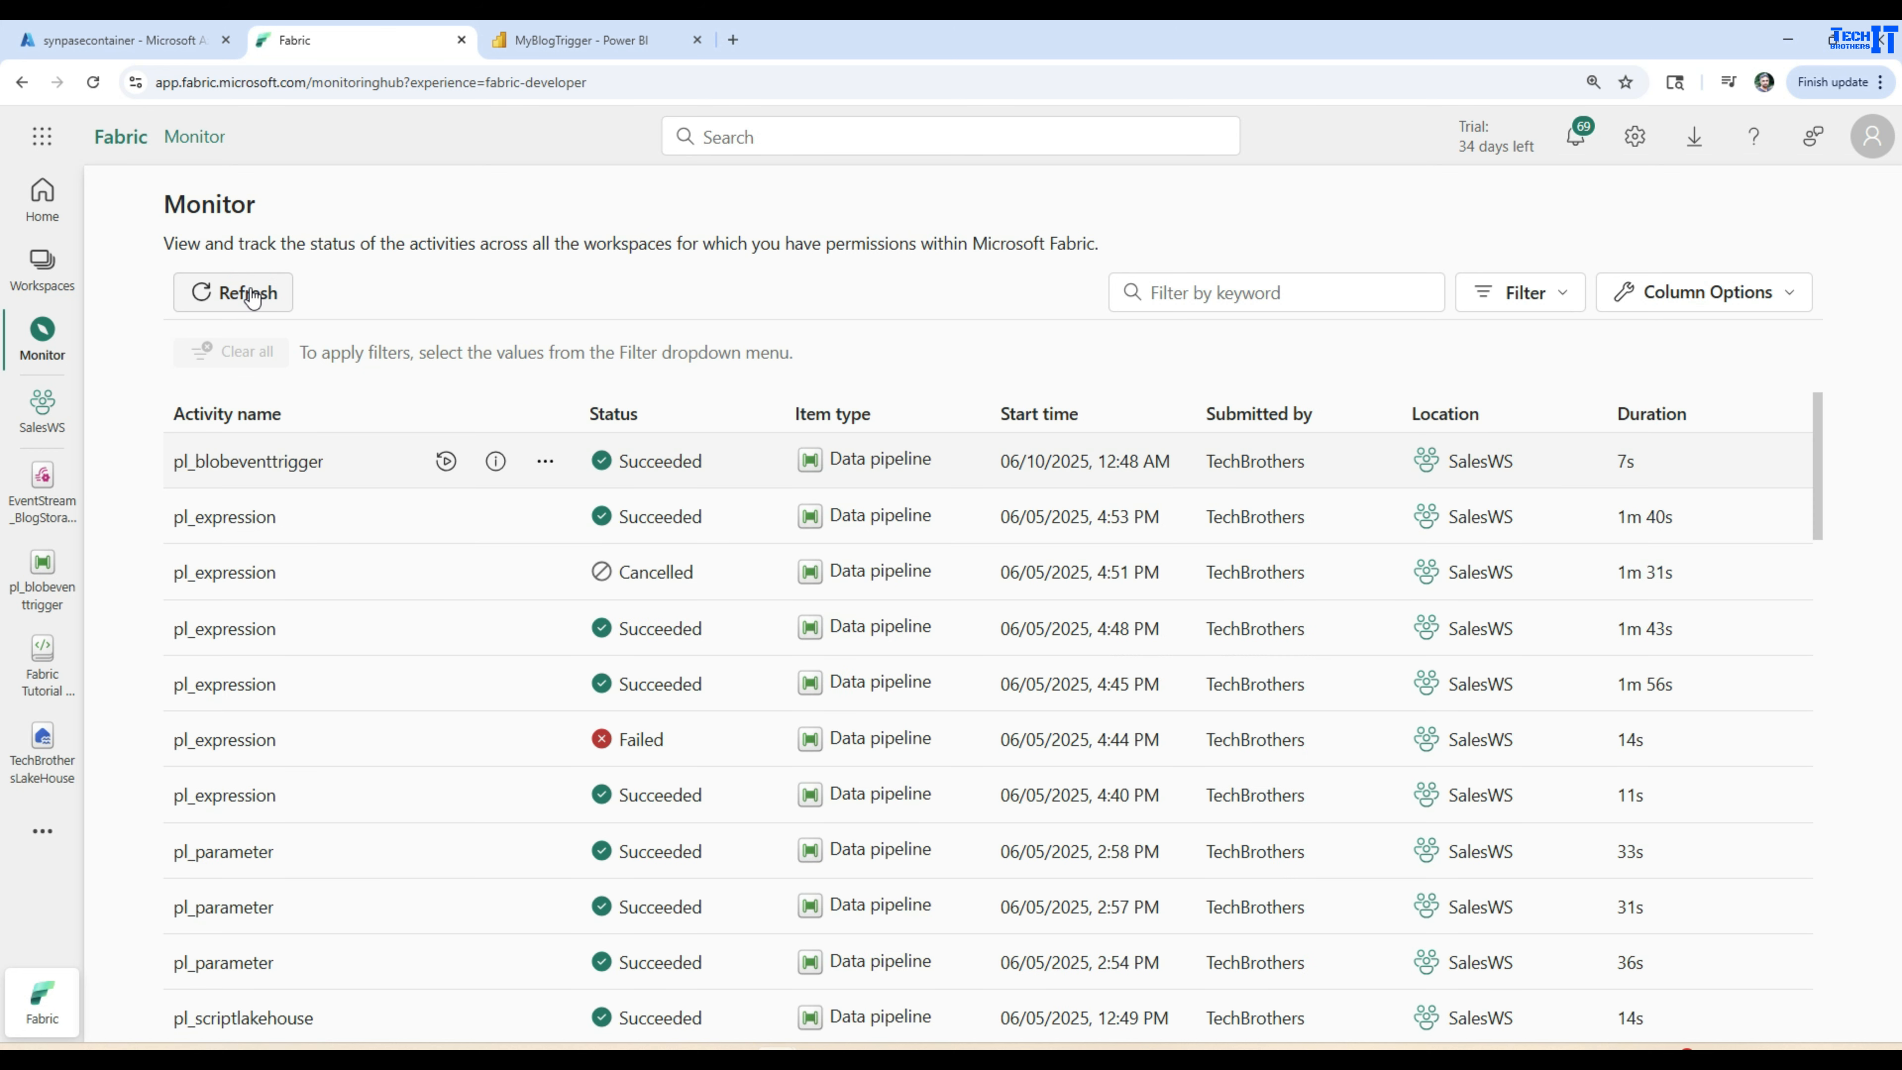
{"action": "left_click", "coordinate": [250, 294]}
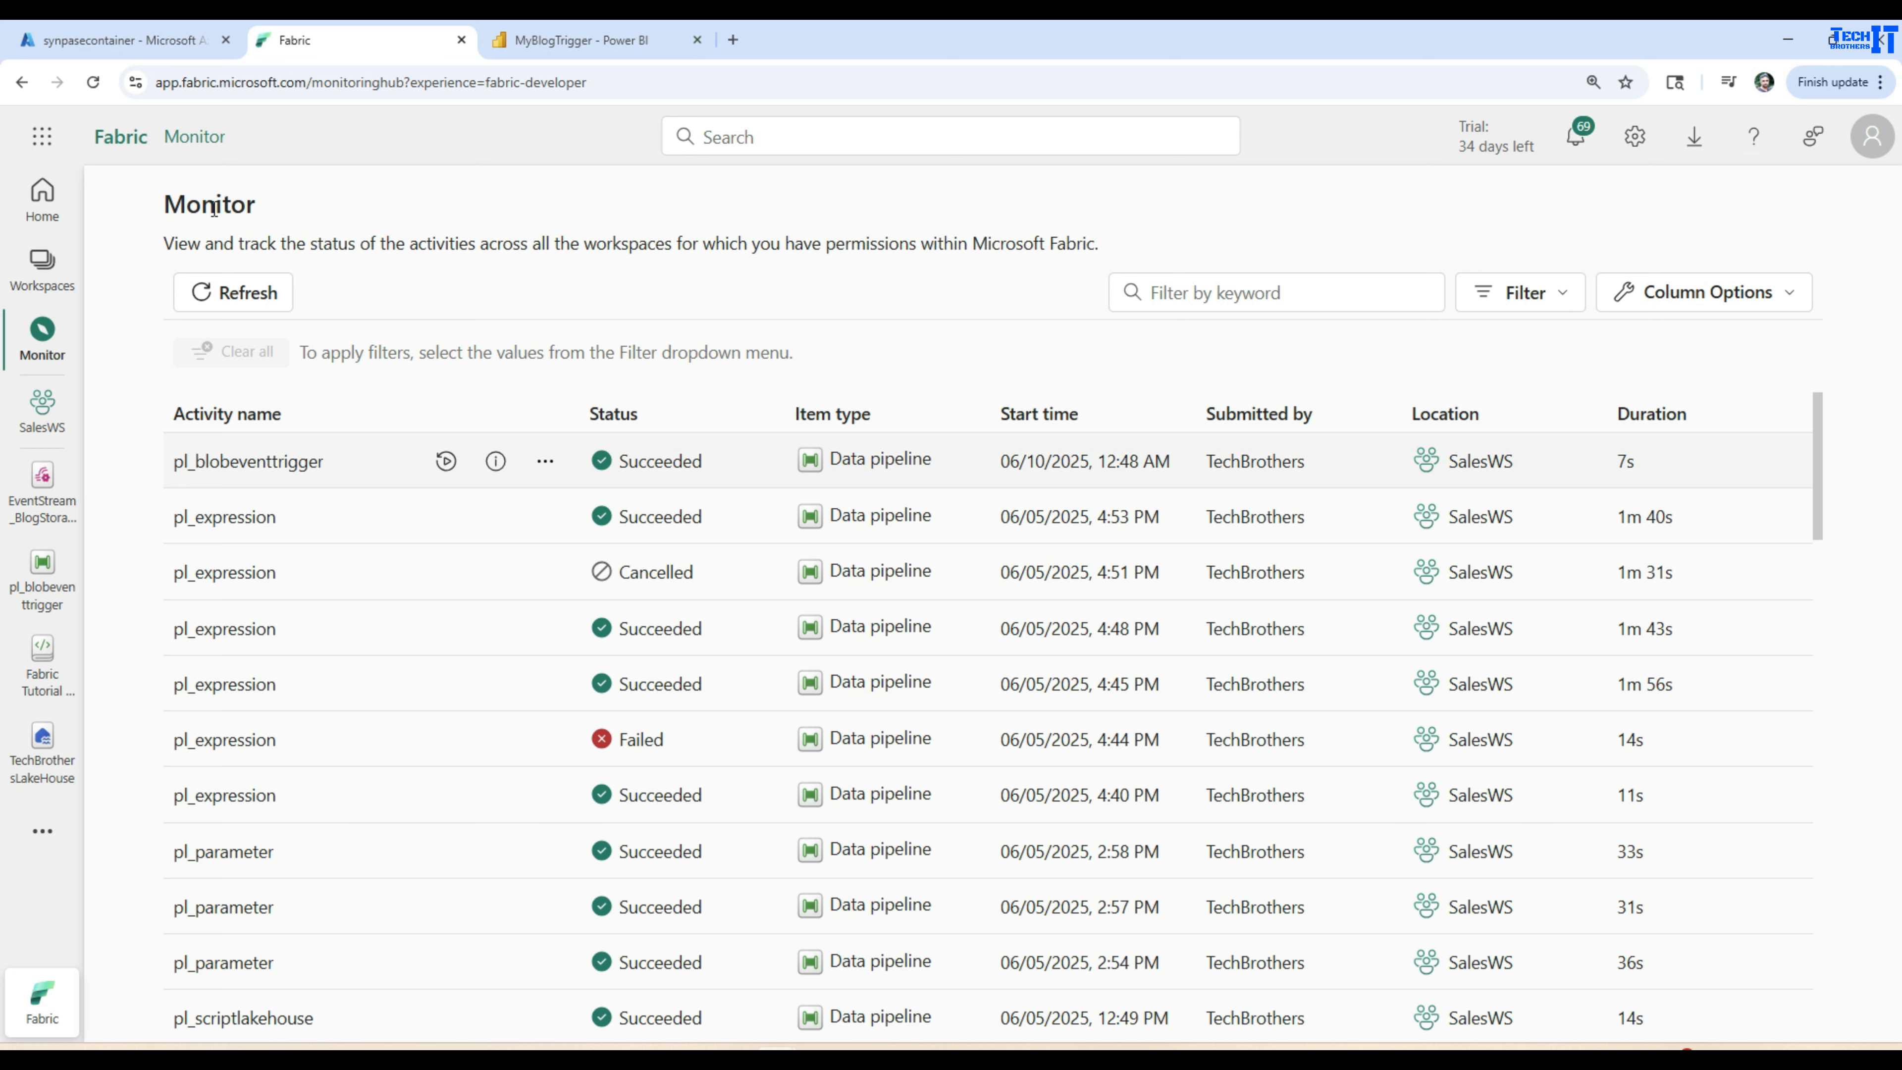
{"action": "left_click", "coordinate": [266, 298]}
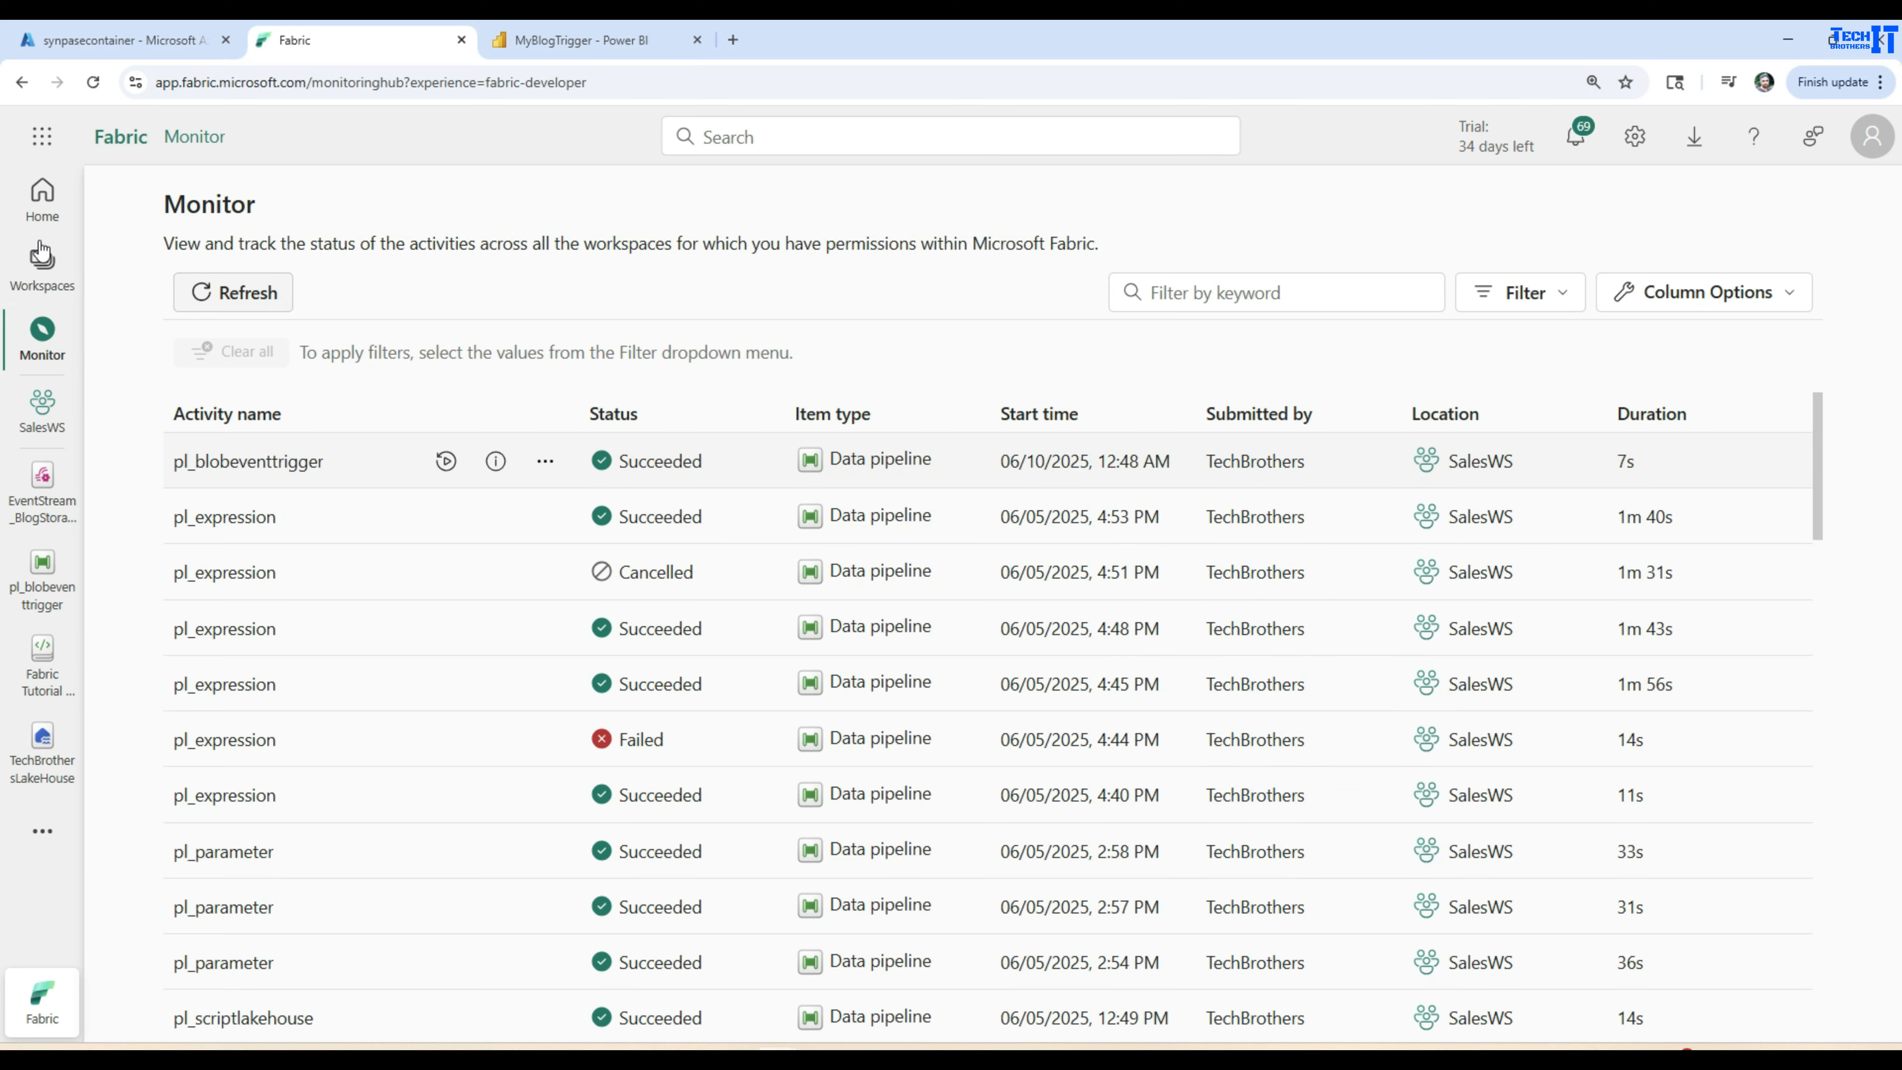
{"action": "key", "text": "F5"}
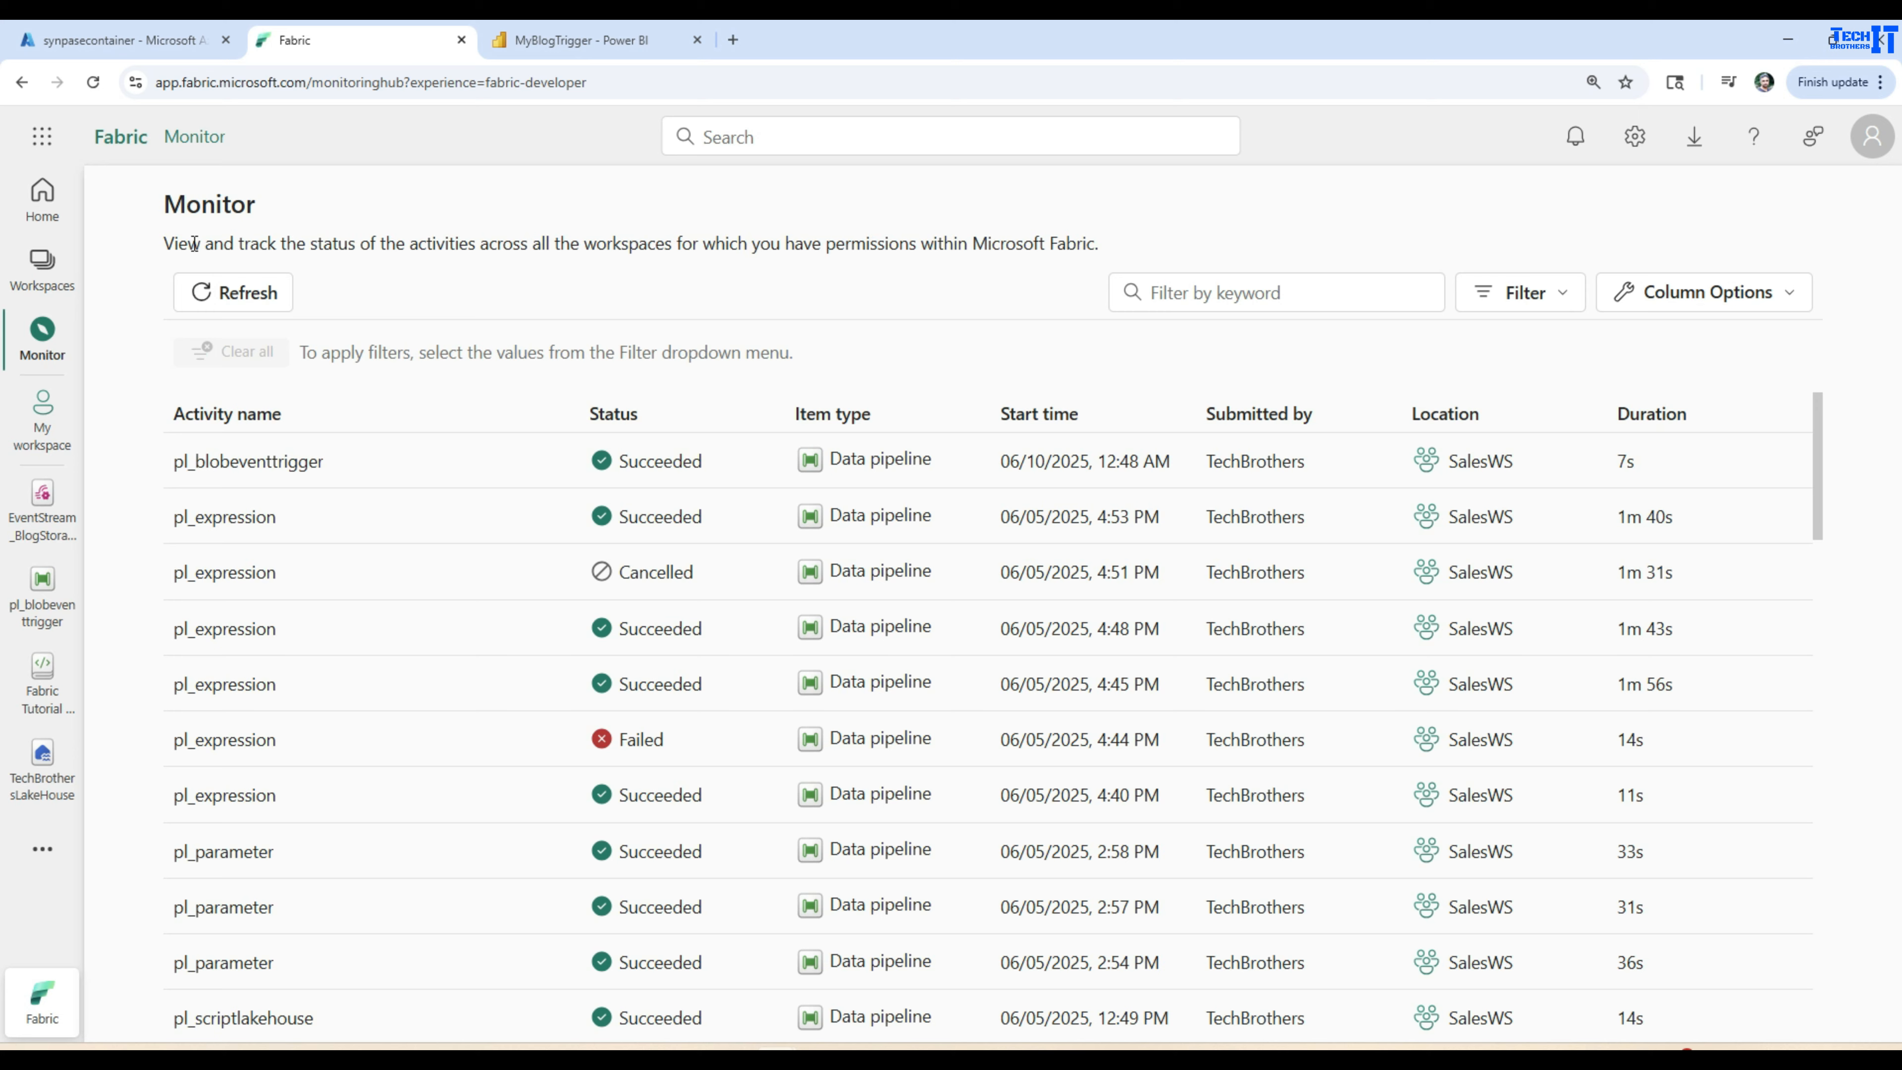
{"action": "left_click", "coordinate": [243, 307]}
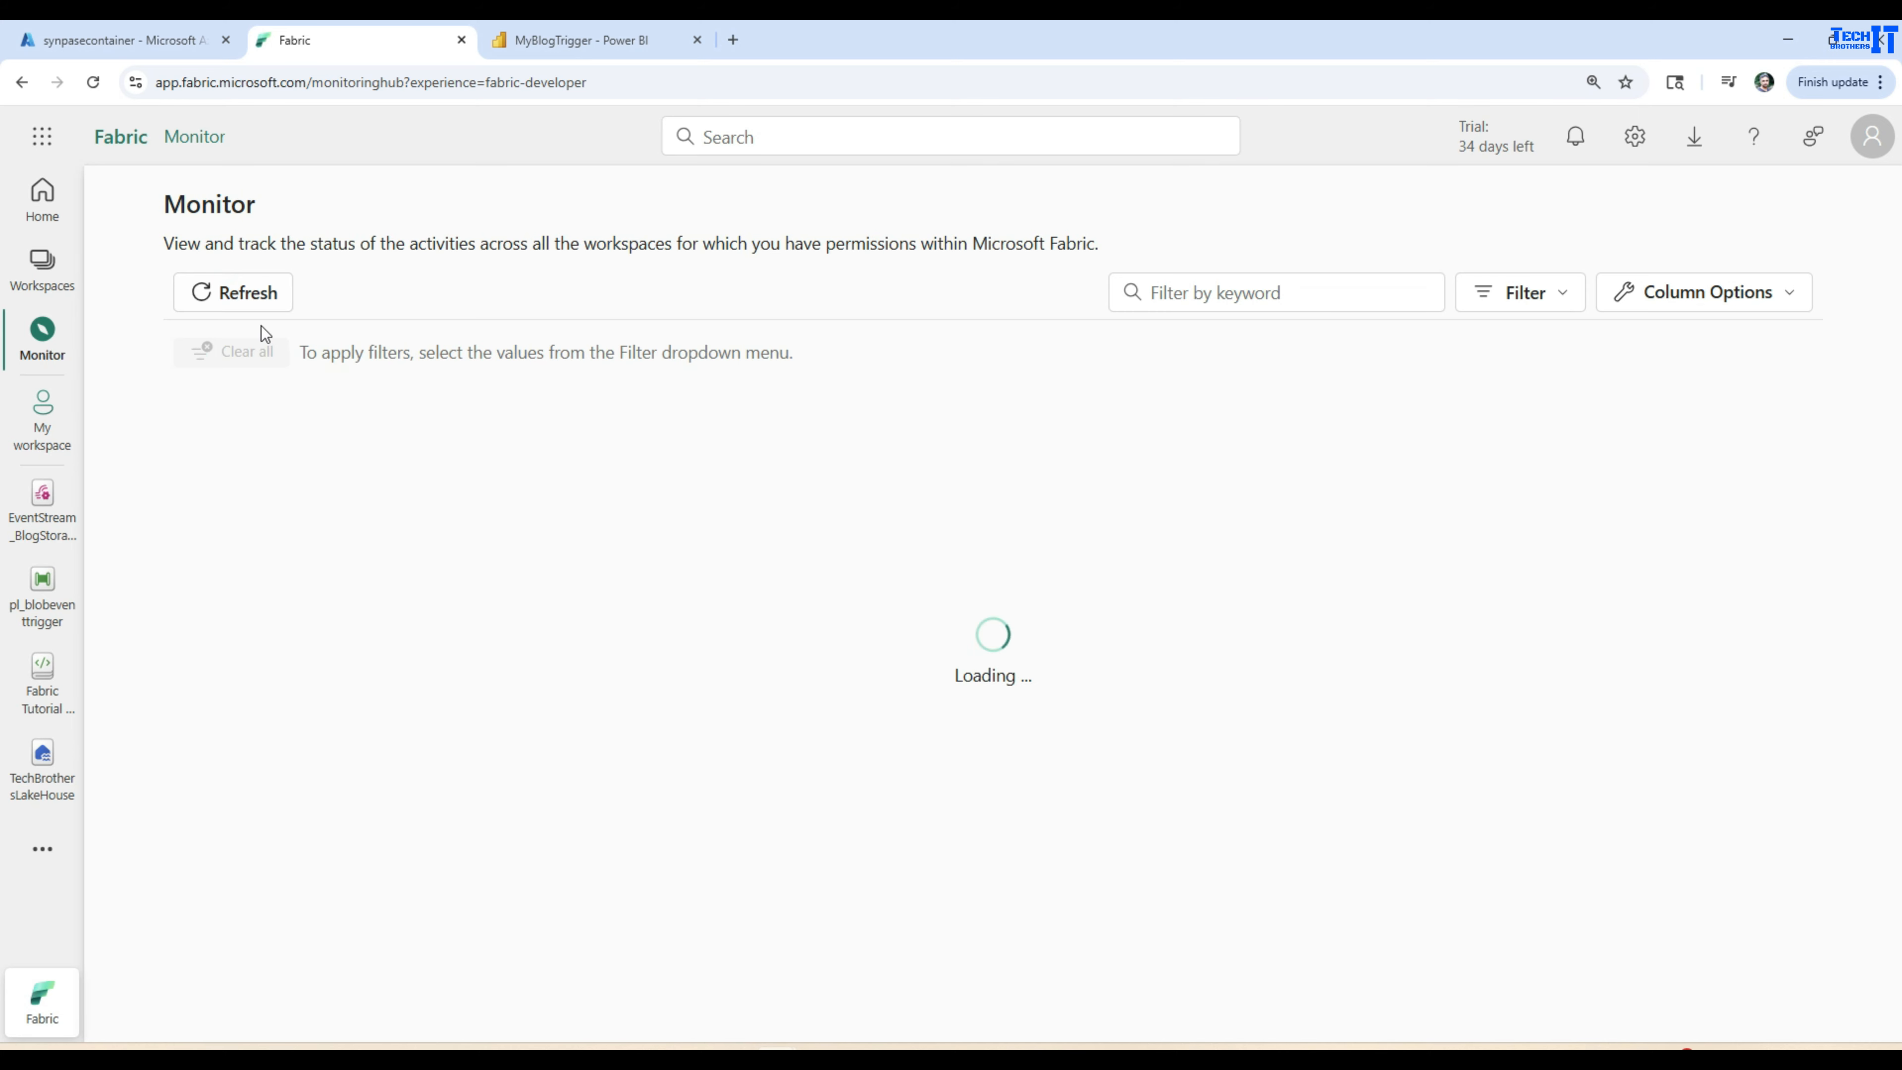
Return to MyBlogTrigger, check the alert's activations, and open the techbrotherssynapsestg event's live feed.
{"action": "left_click", "coordinate": [545, 45]}
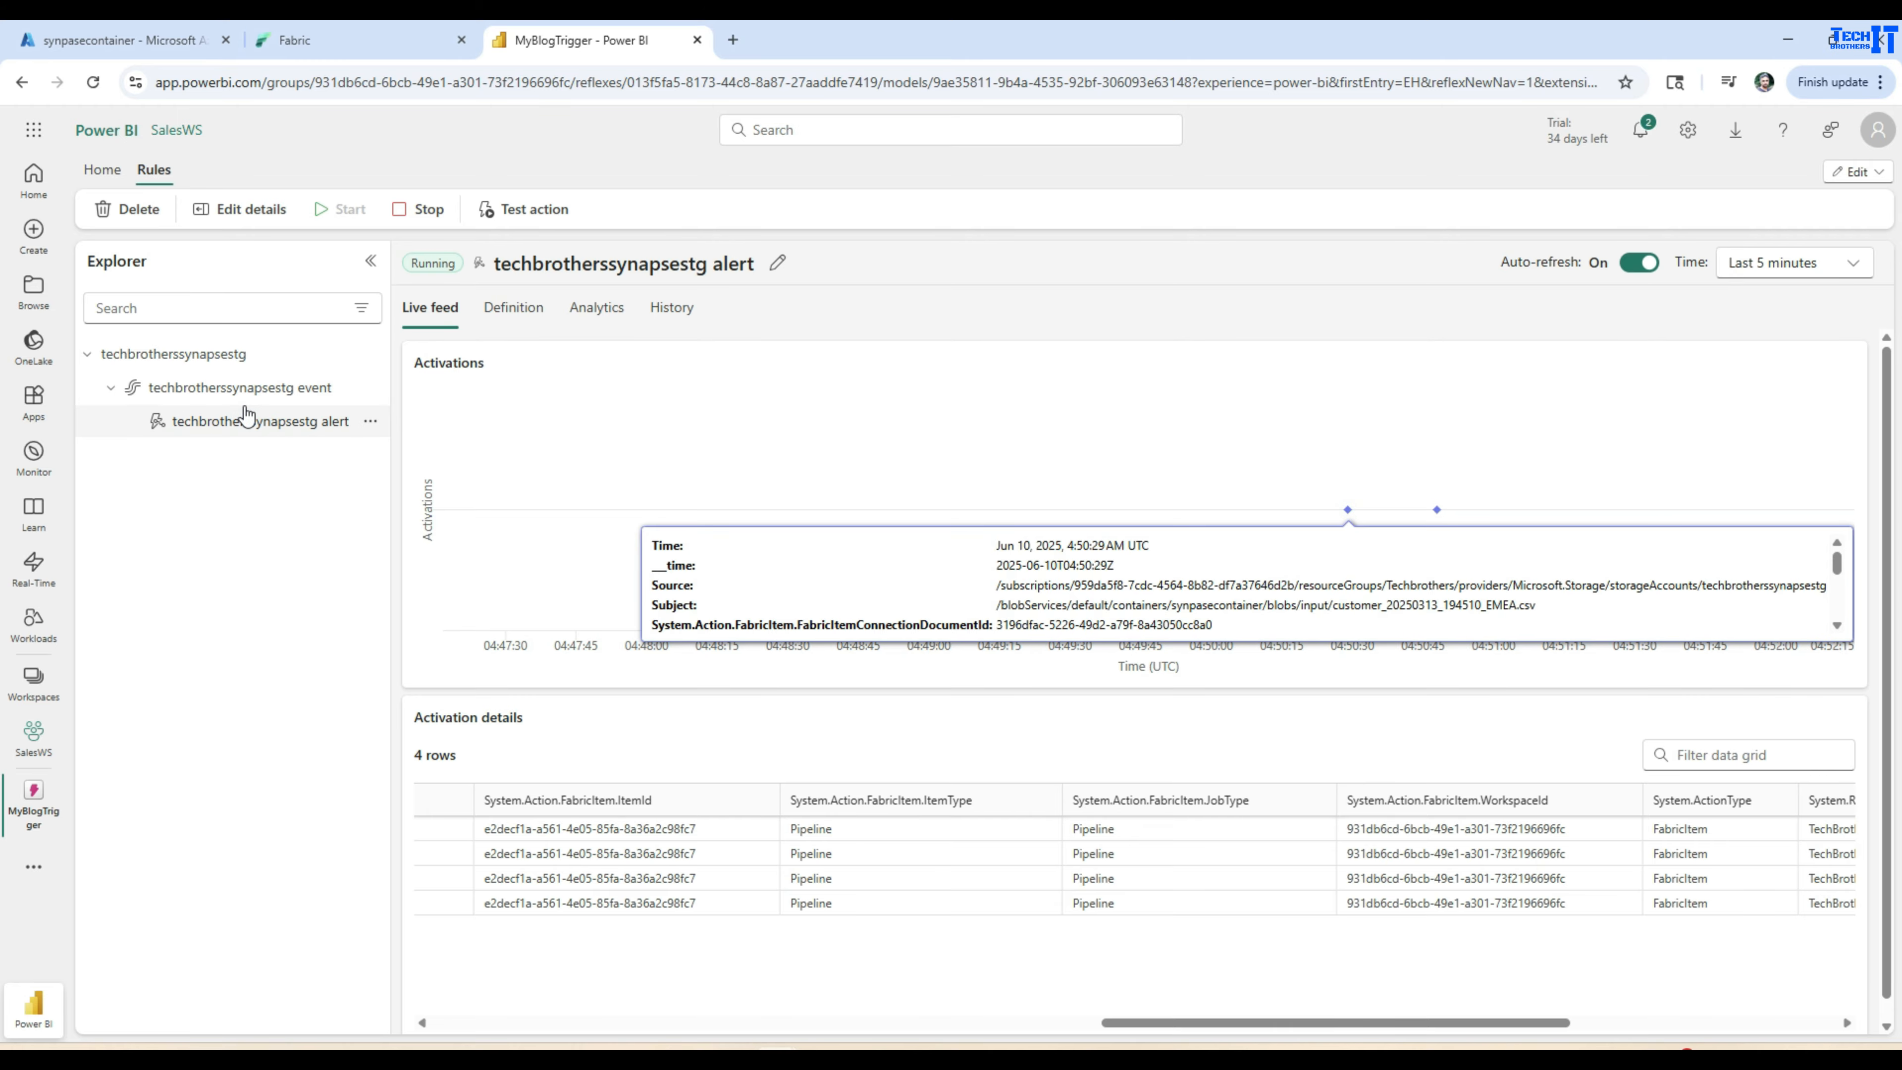
{"action": "left_click", "coordinate": [266, 388]}
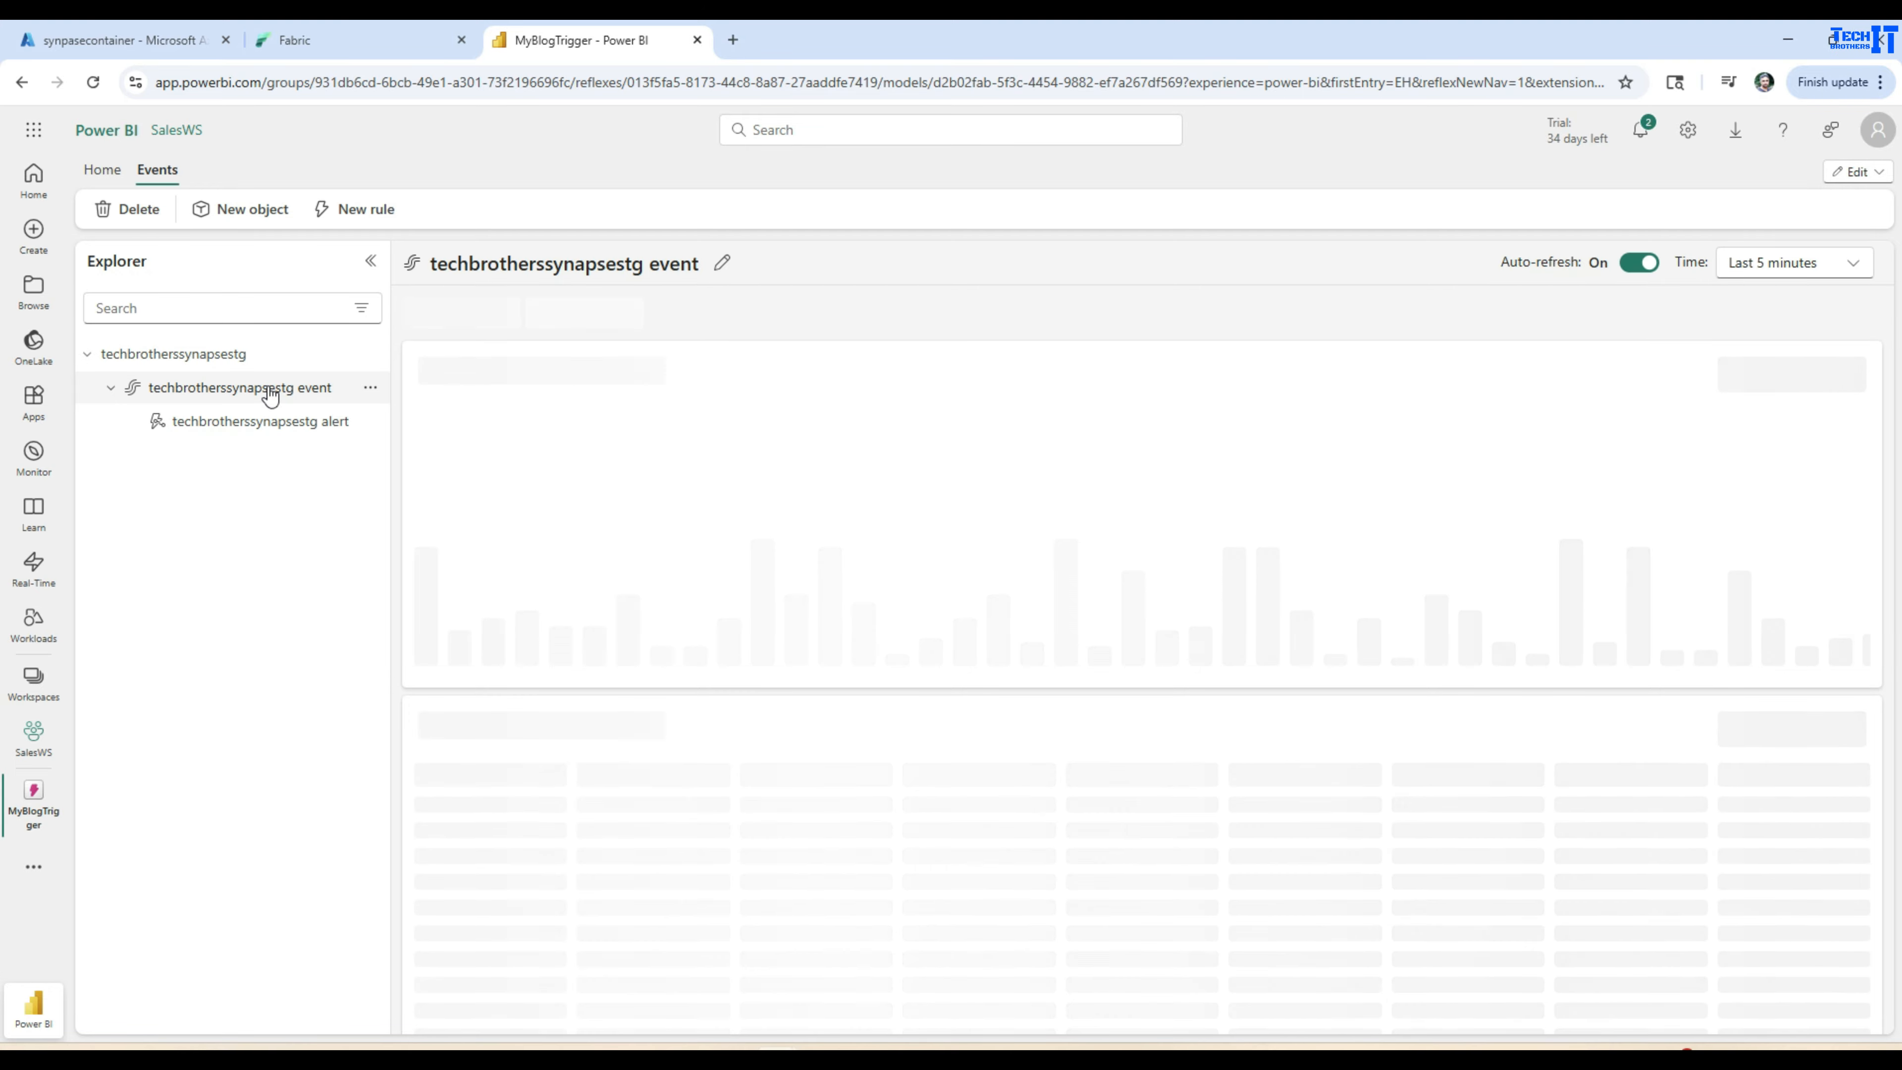
Switch to the Azure portal, delete SalesData.csv from synpasecontainer's input folder, and dismiss the notification.
{"action": "left_click", "coordinate": [146, 42]}
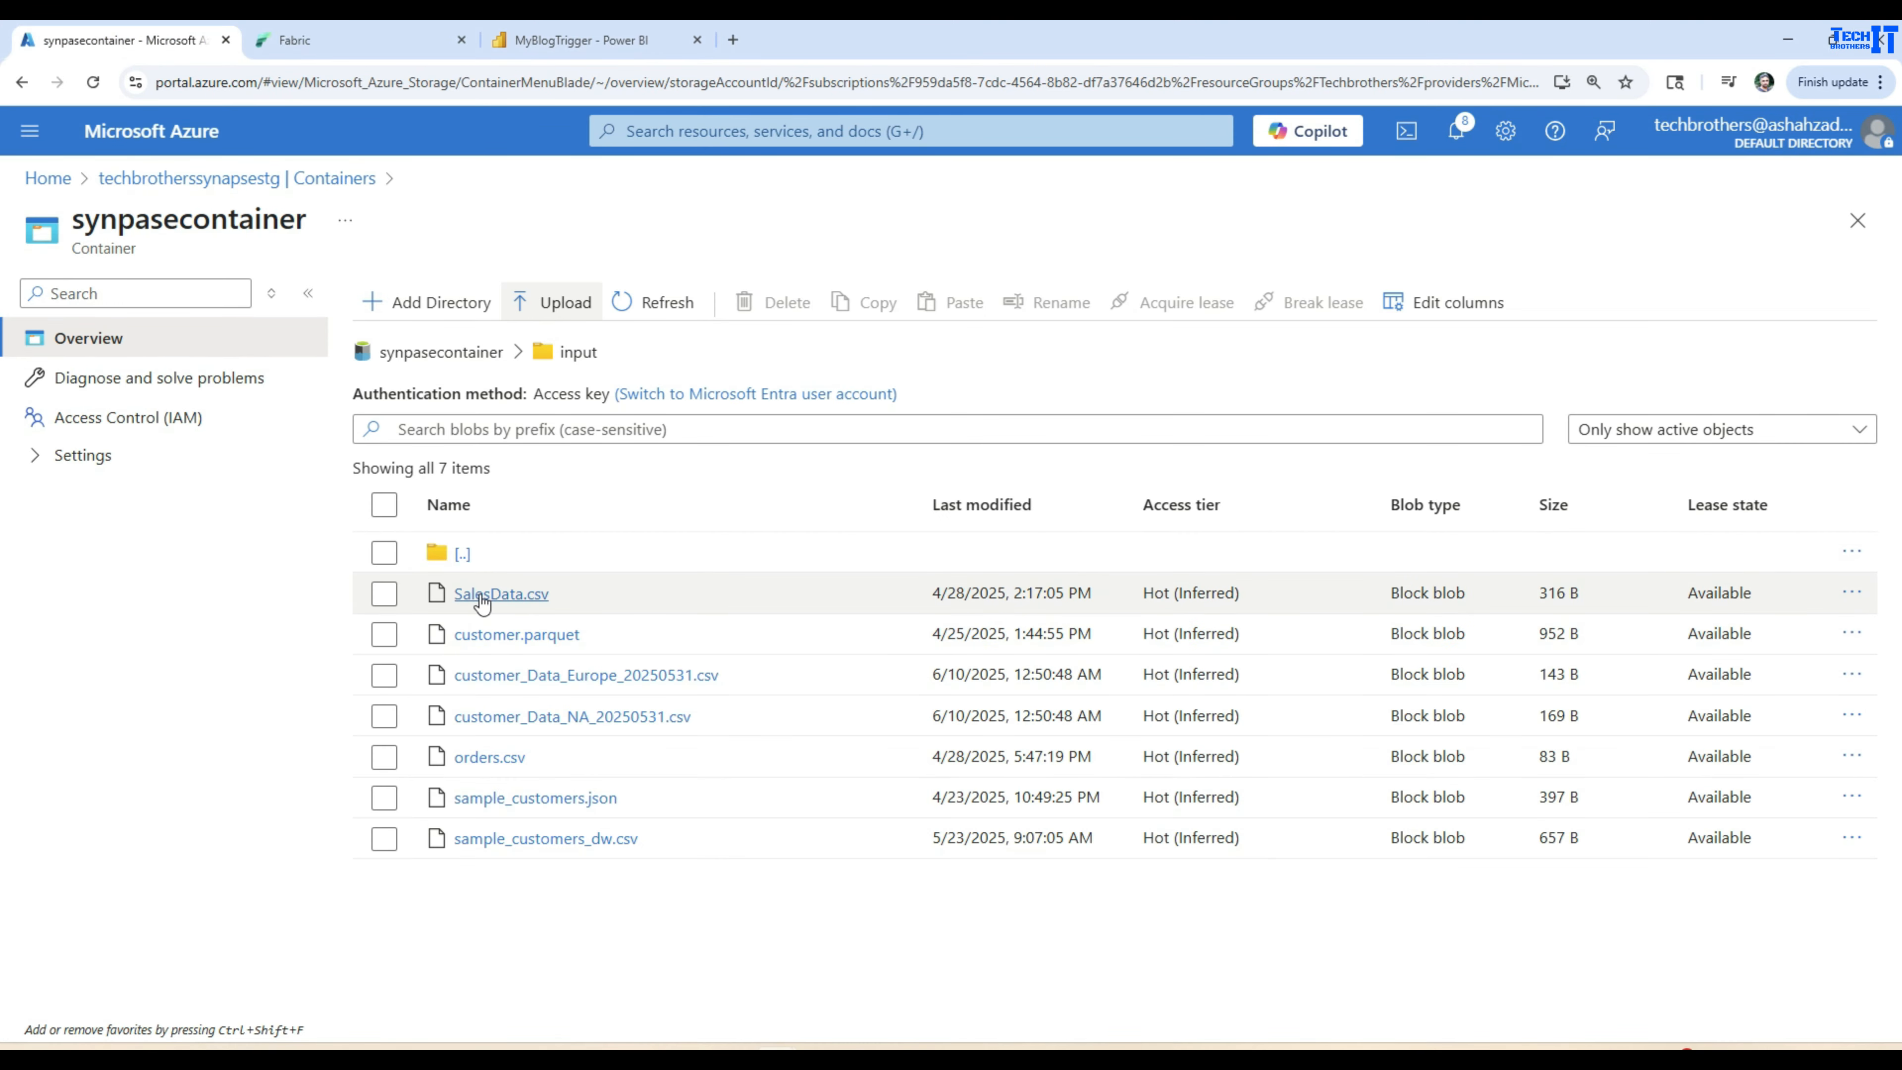
{"action": "left_click", "coordinate": [389, 596]}
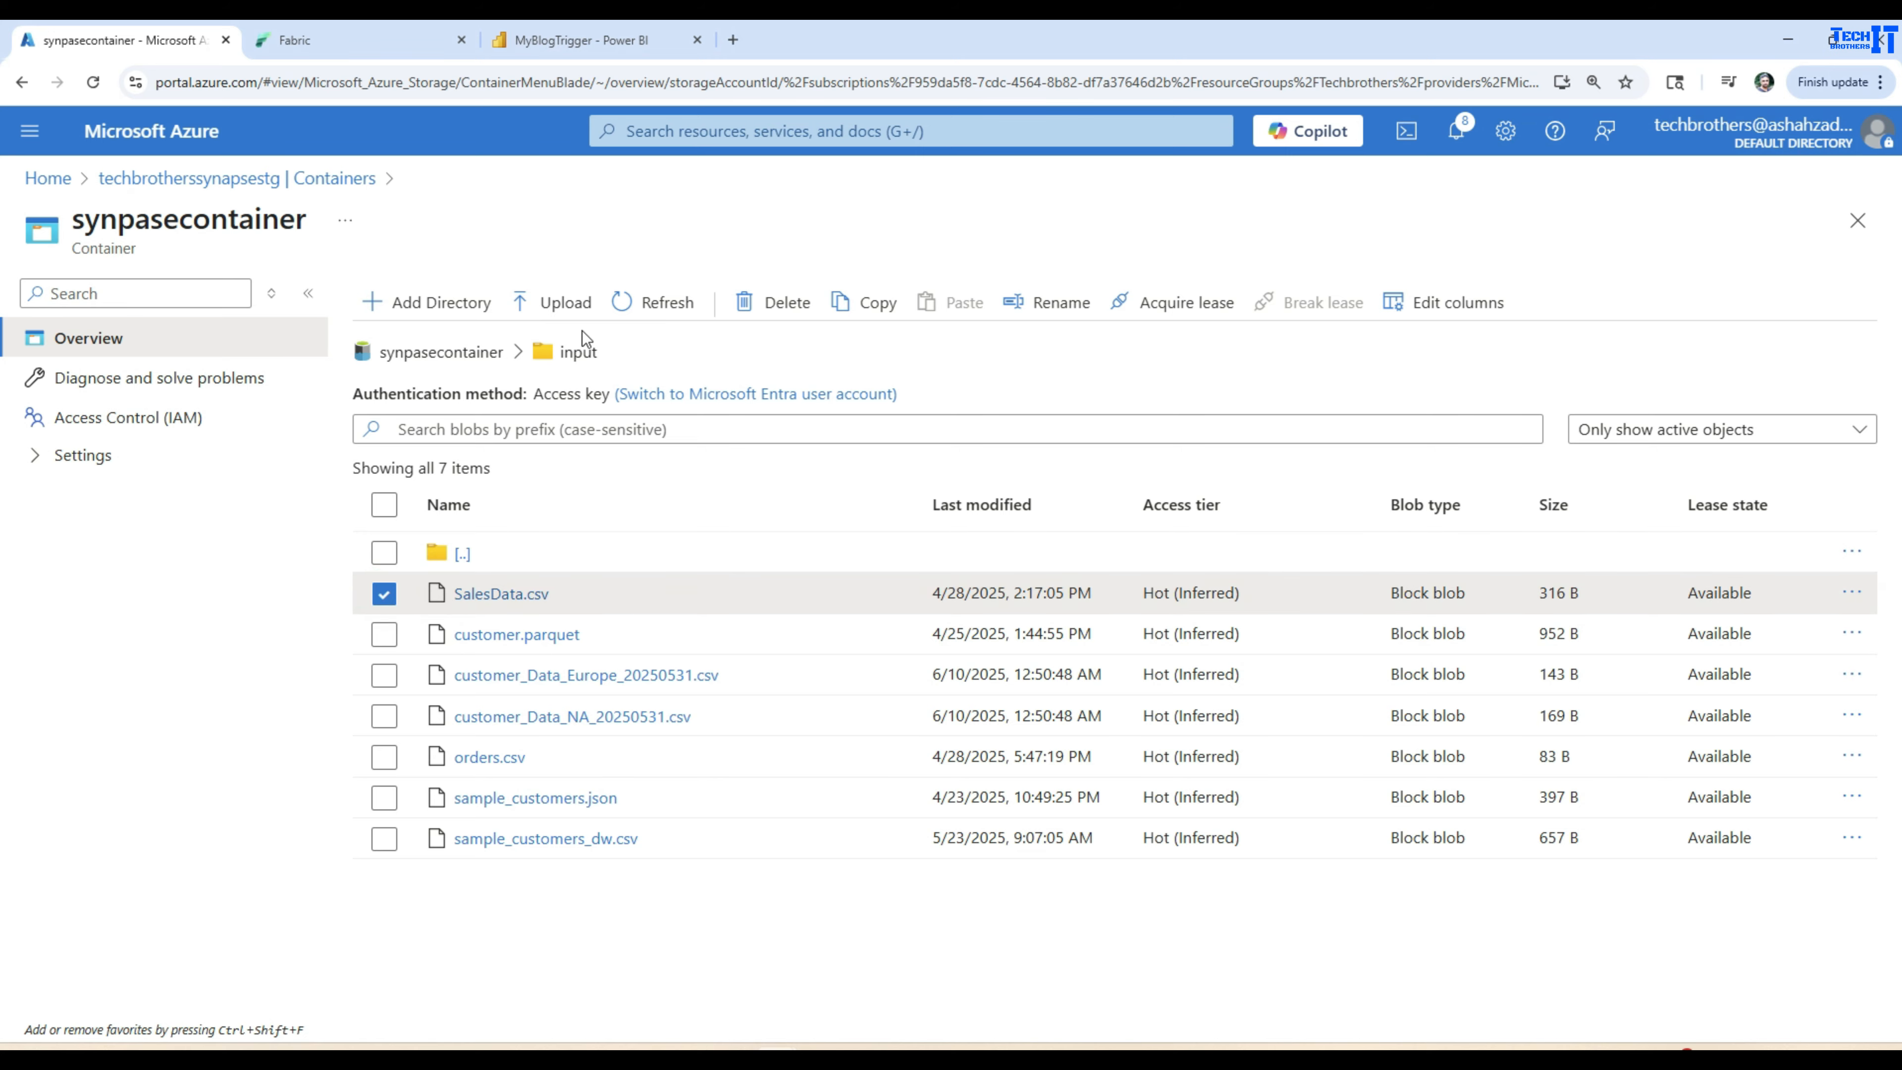
{"action": "left_click", "coordinate": [752, 304]}
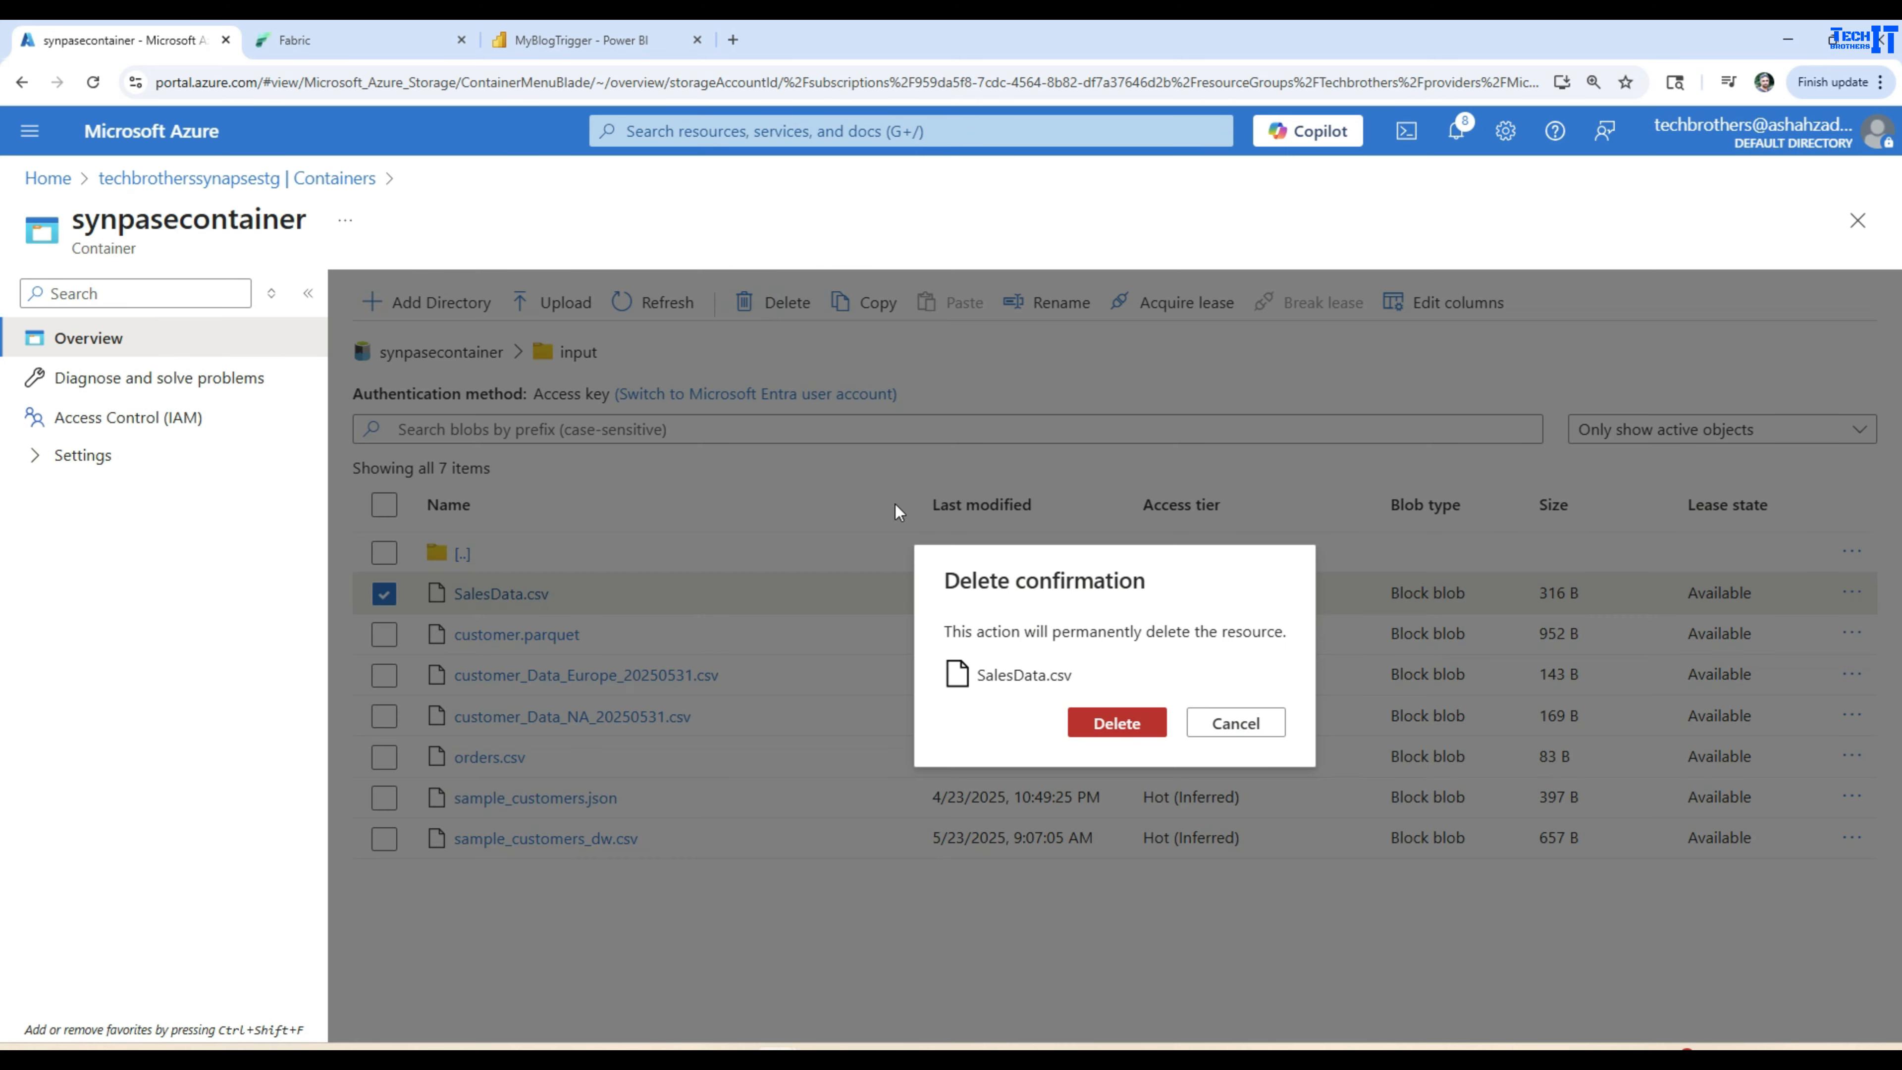
{"action": "left_click", "coordinate": [1116, 723]}
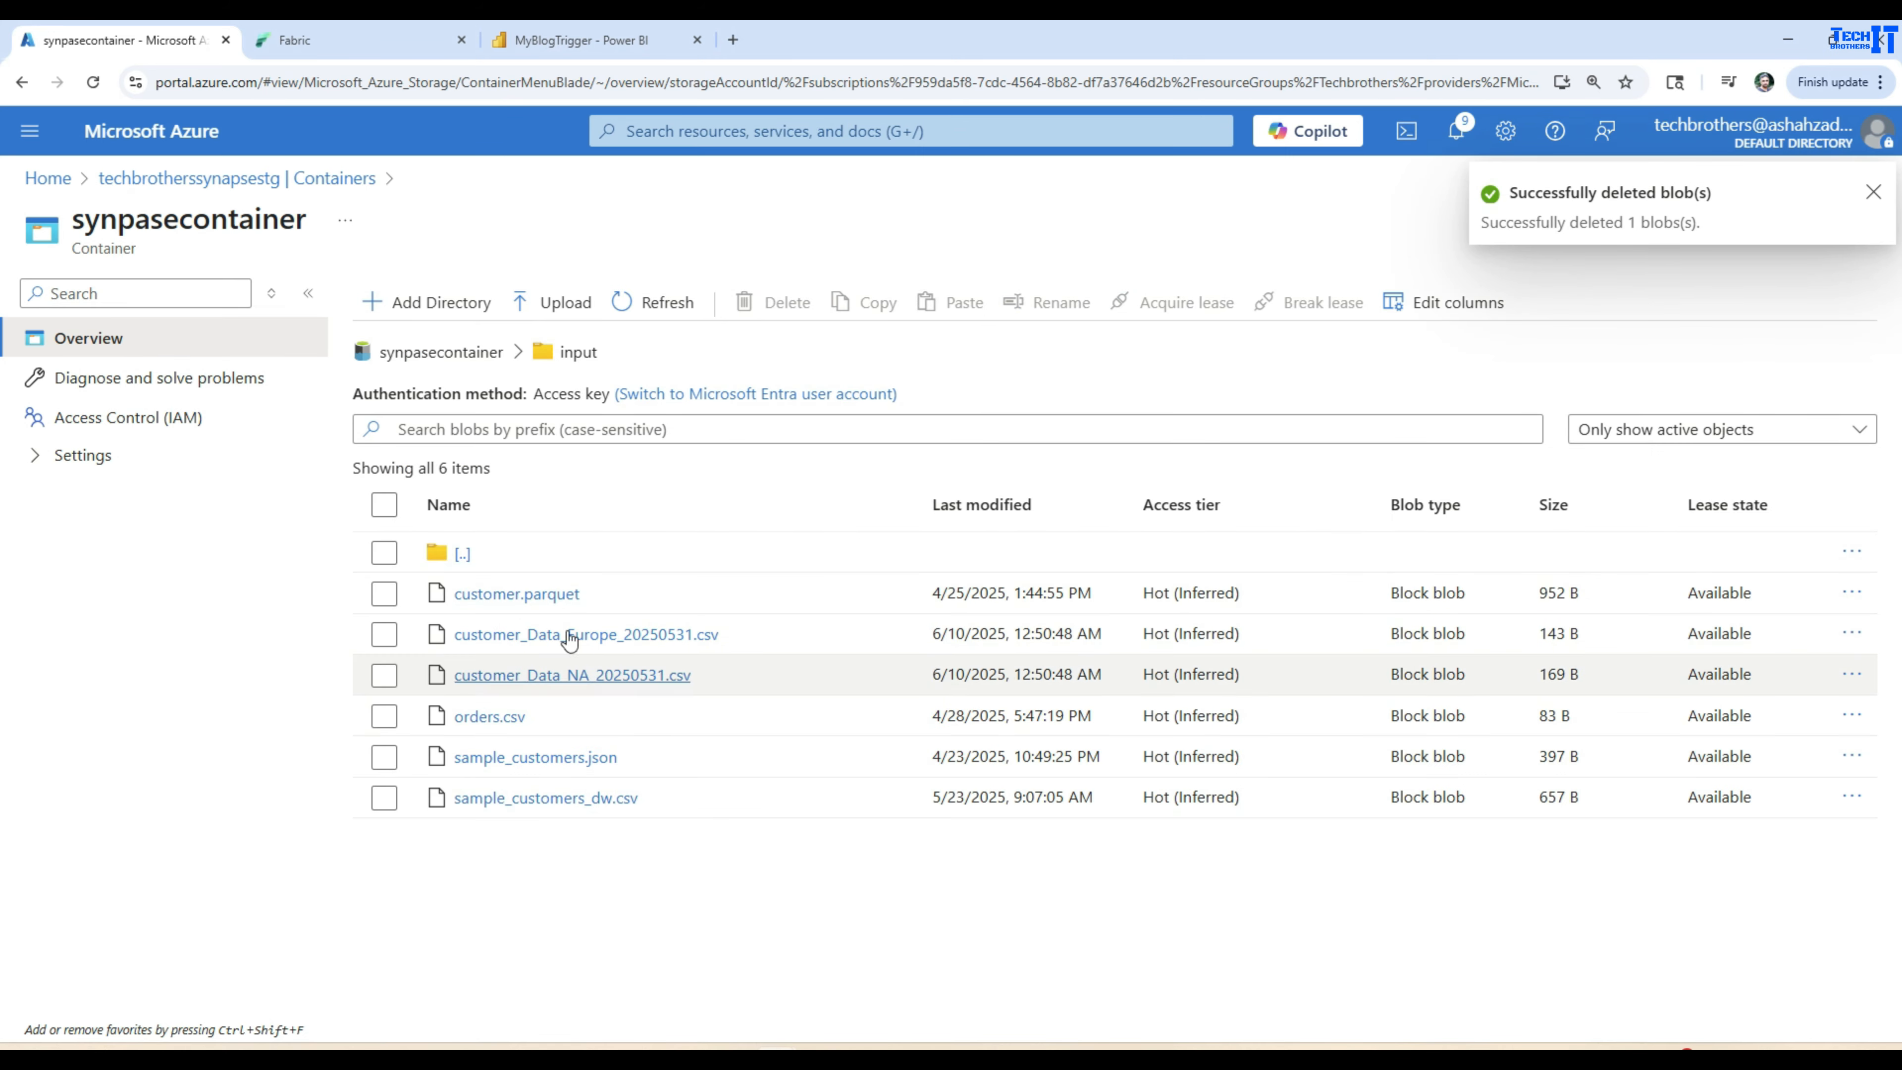
{"action": "left_click", "coordinate": [1874, 195]}
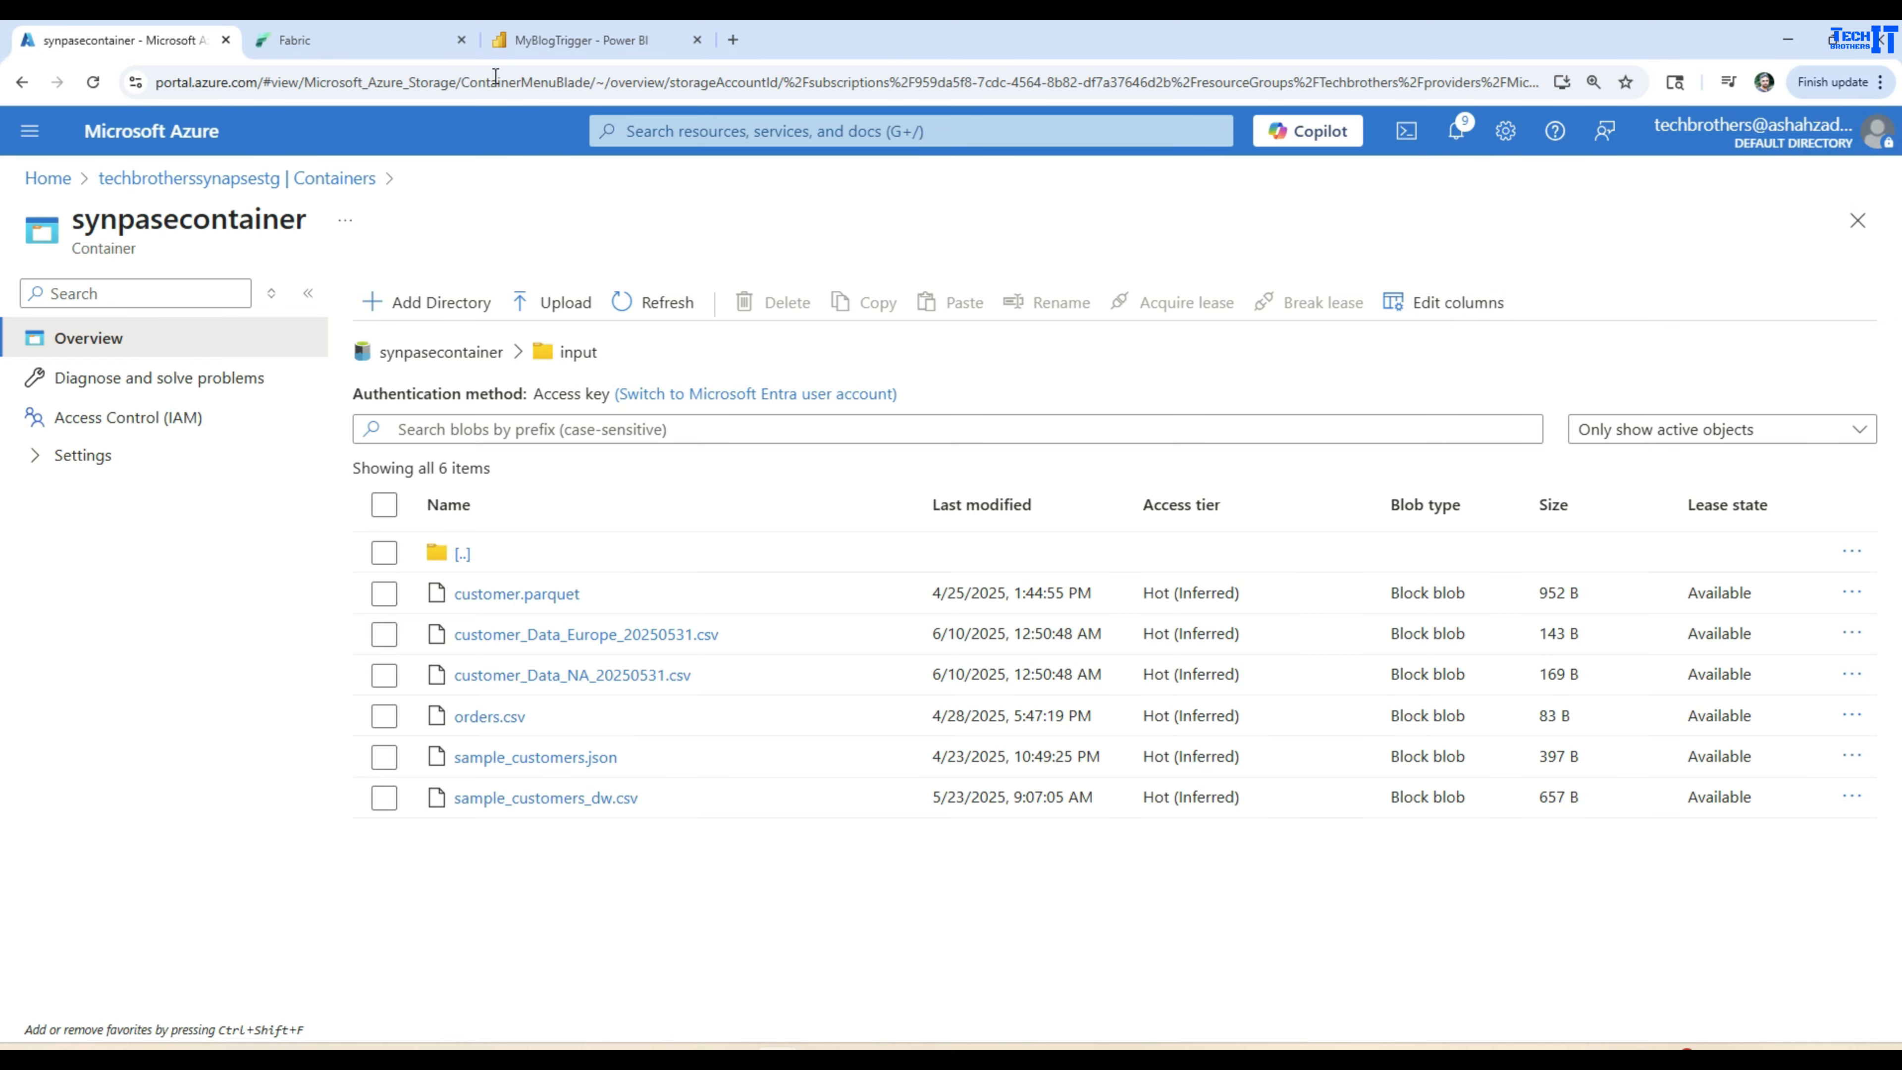
Switch to MyBlogTrigger and examine the techbrotherssynapsestg event's live feed over the last 2 minutes and the last 5 minutes.
{"action": "left_click", "coordinate": [569, 40]}
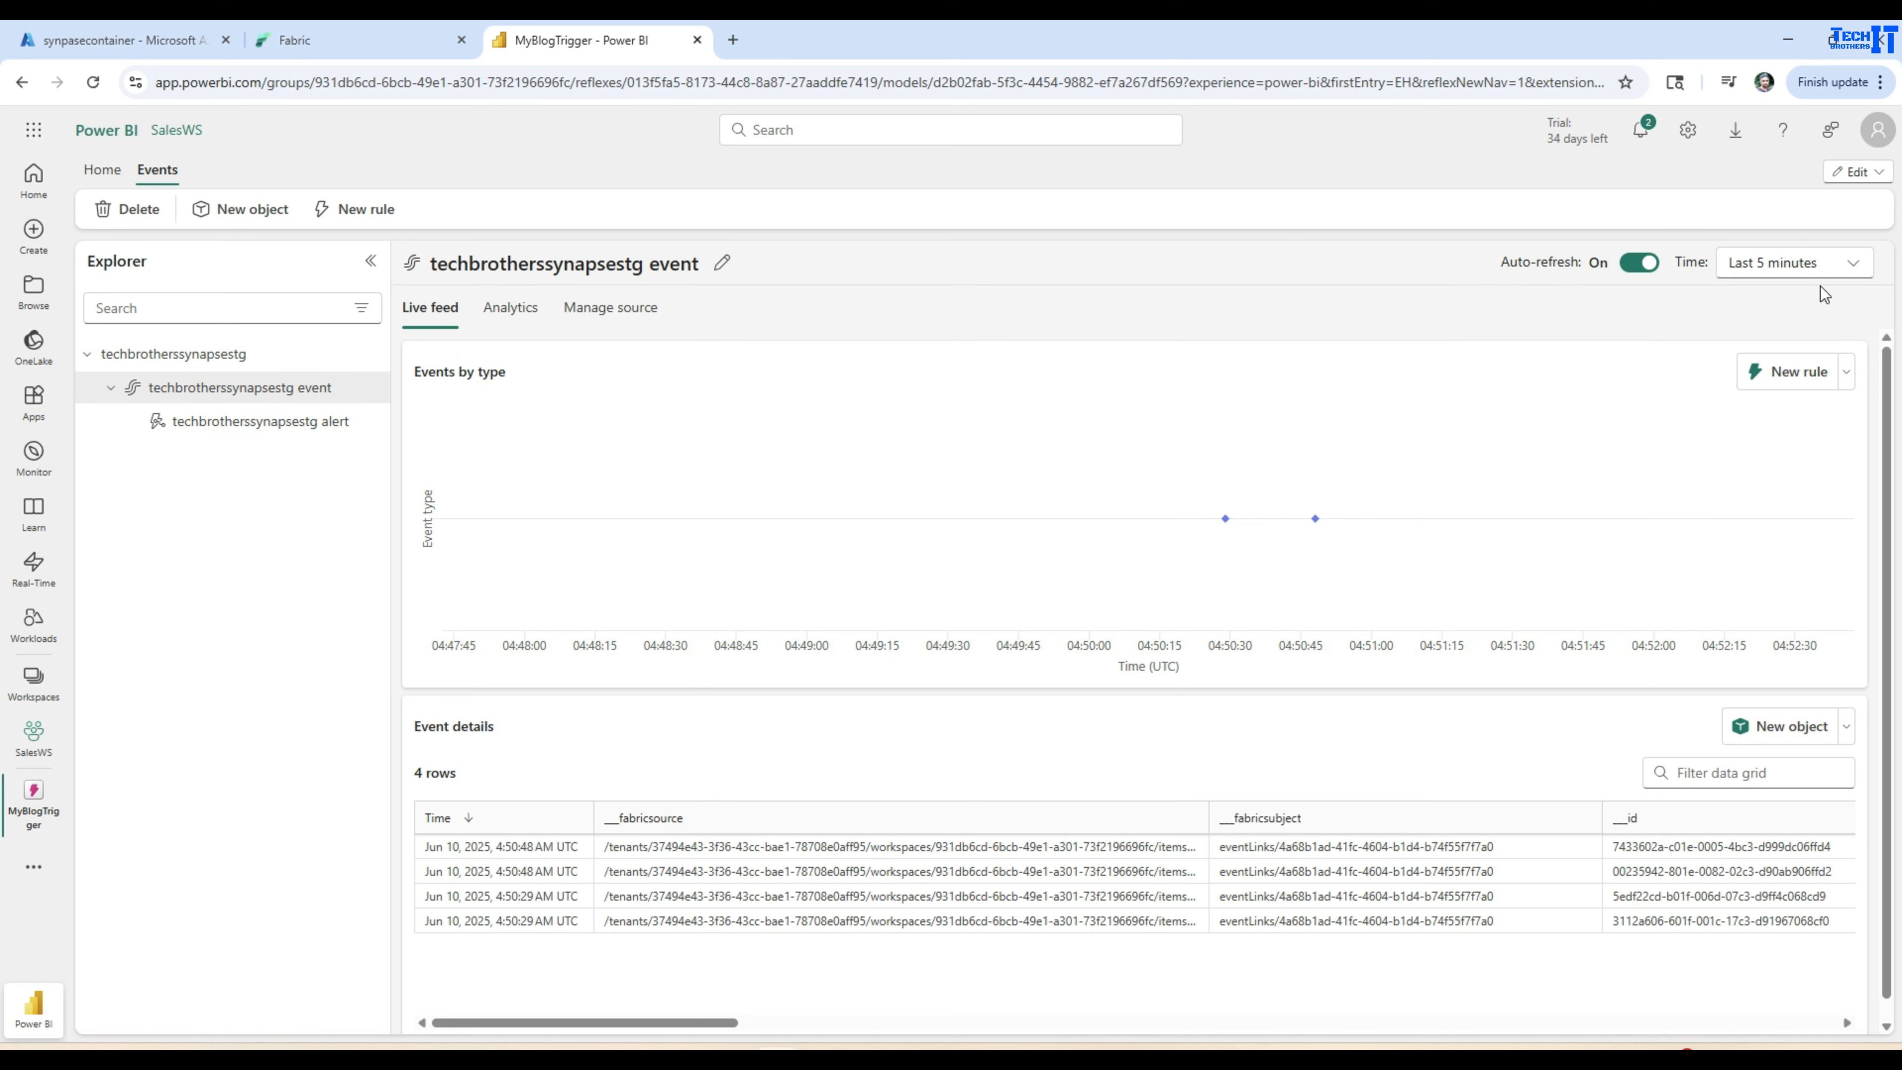
{"action": "left_click", "coordinate": [1820, 264]}
{"action": "left_click", "coordinate": [1798, 307]}
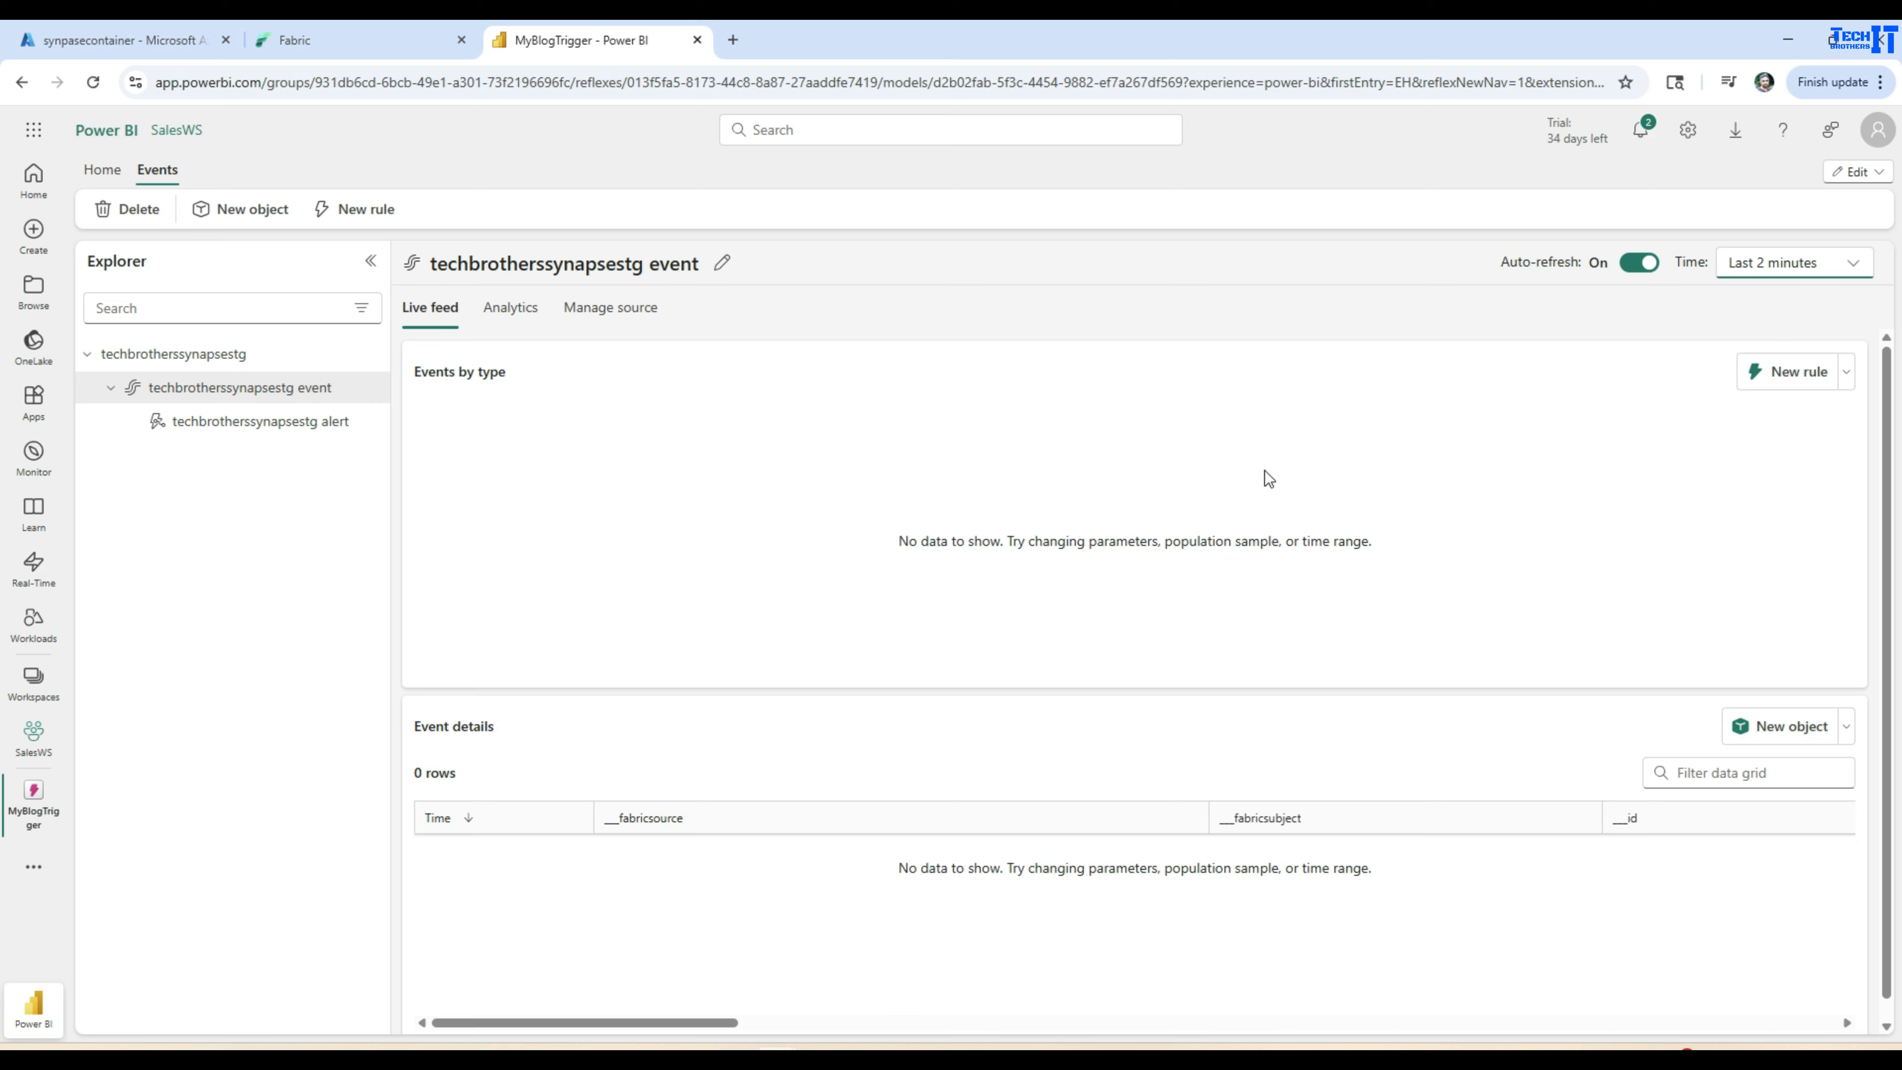
{"action": "left_click", "coordinate": [1833, 260]}
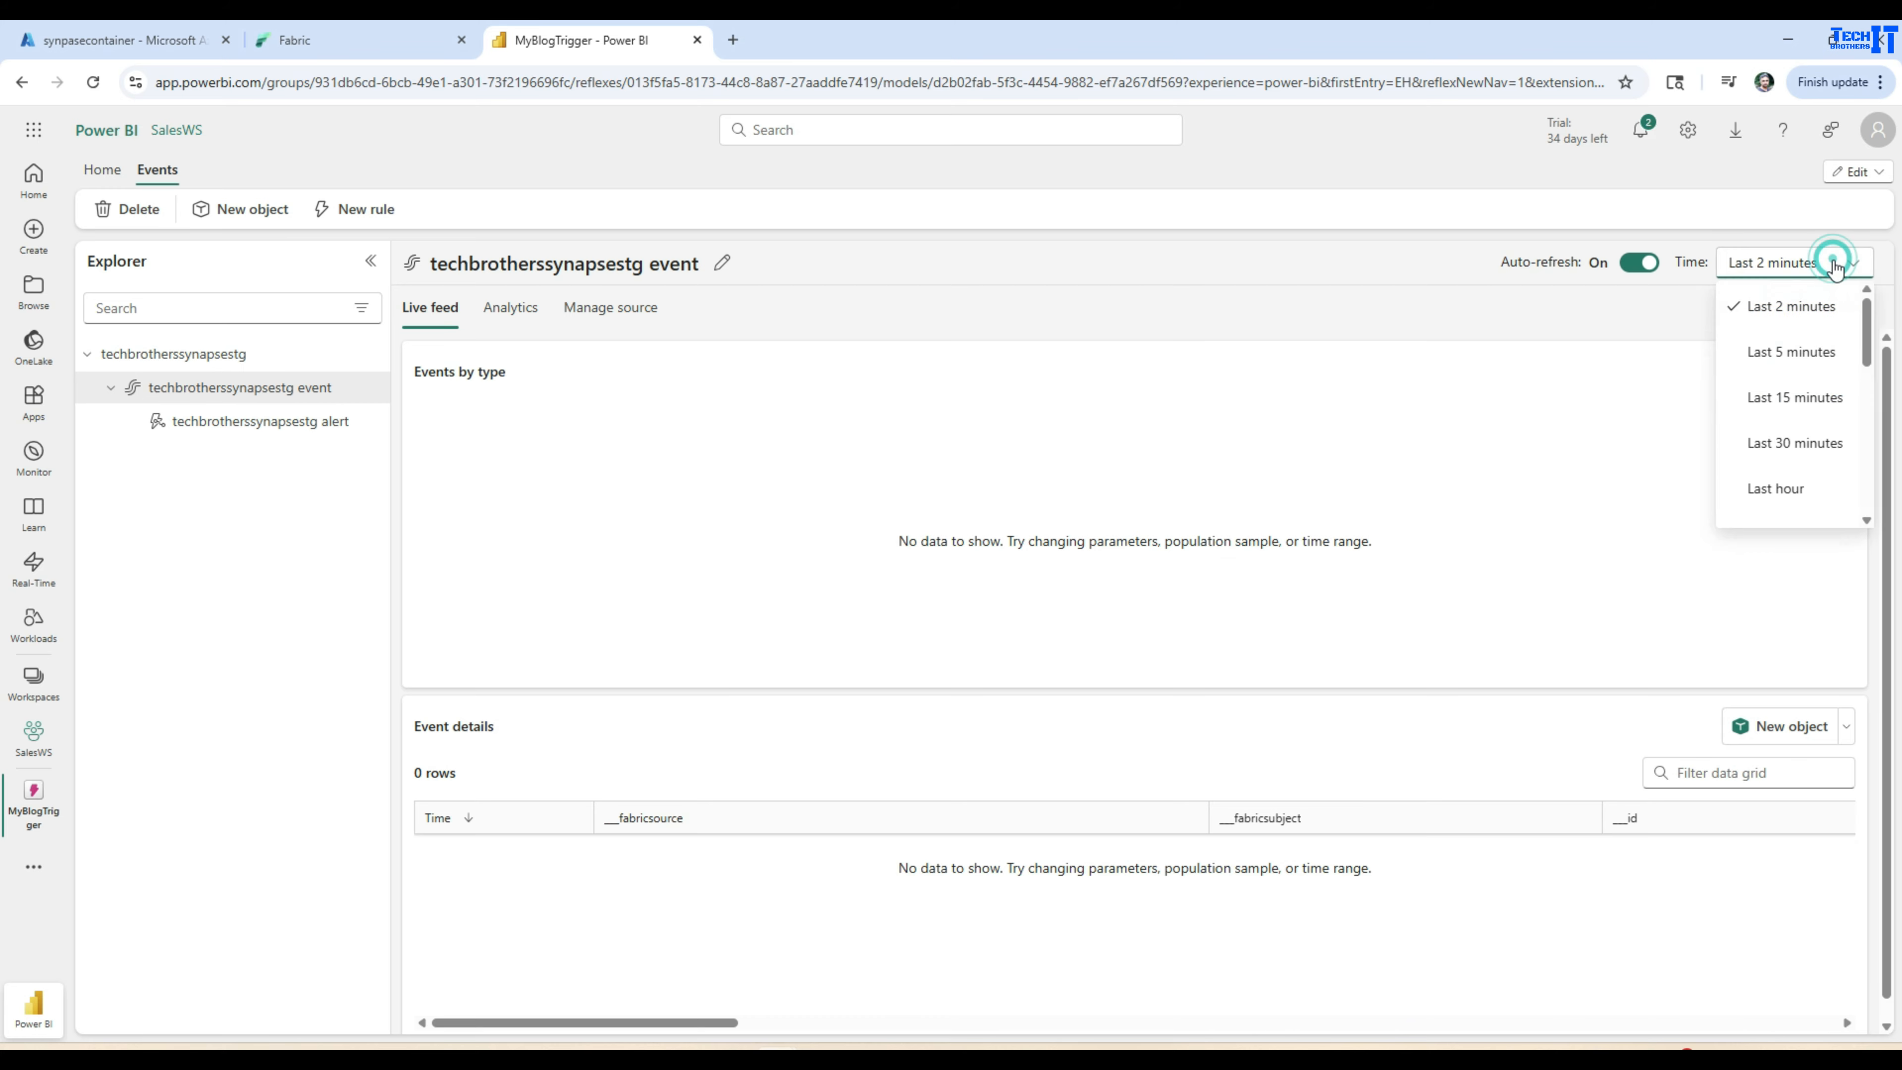
{"action": "left_click", "coordinate": [1795, 352]}
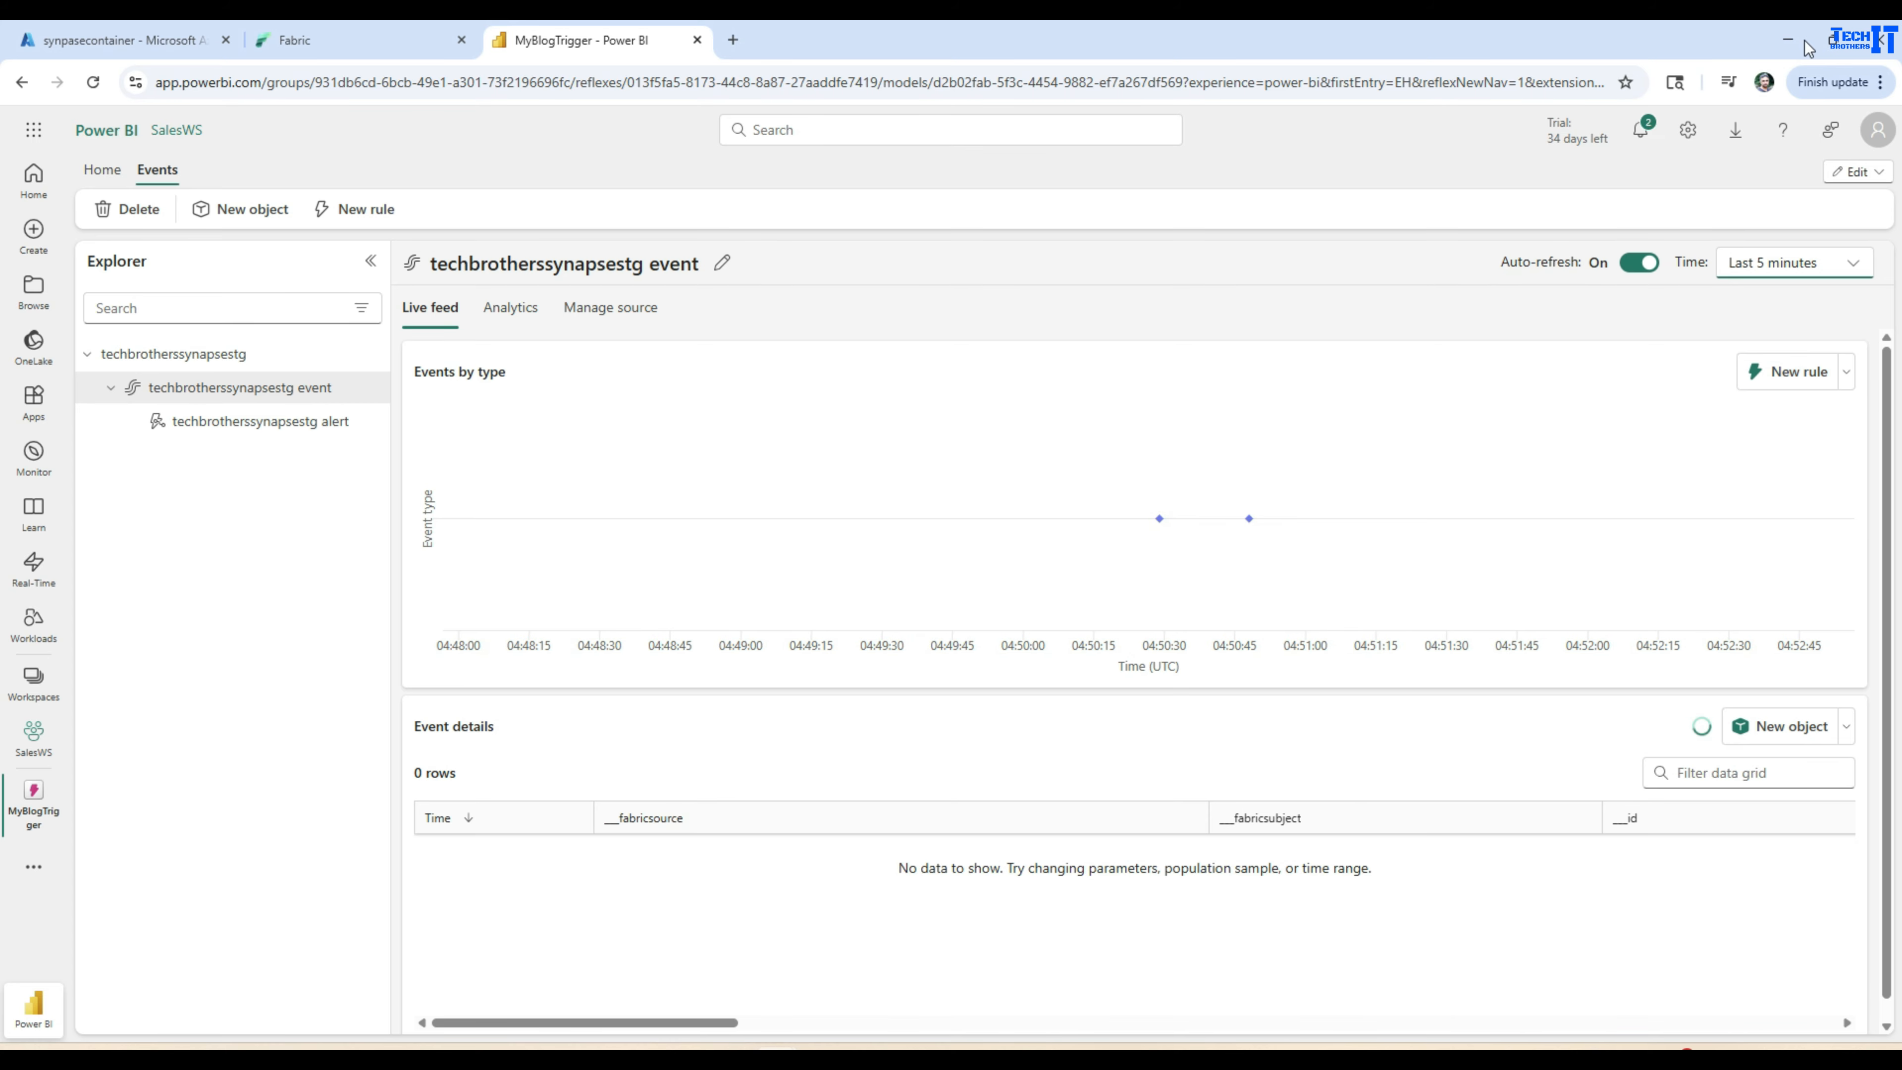
{"action": "mouse_move", "coordinate": [1114, 446]}
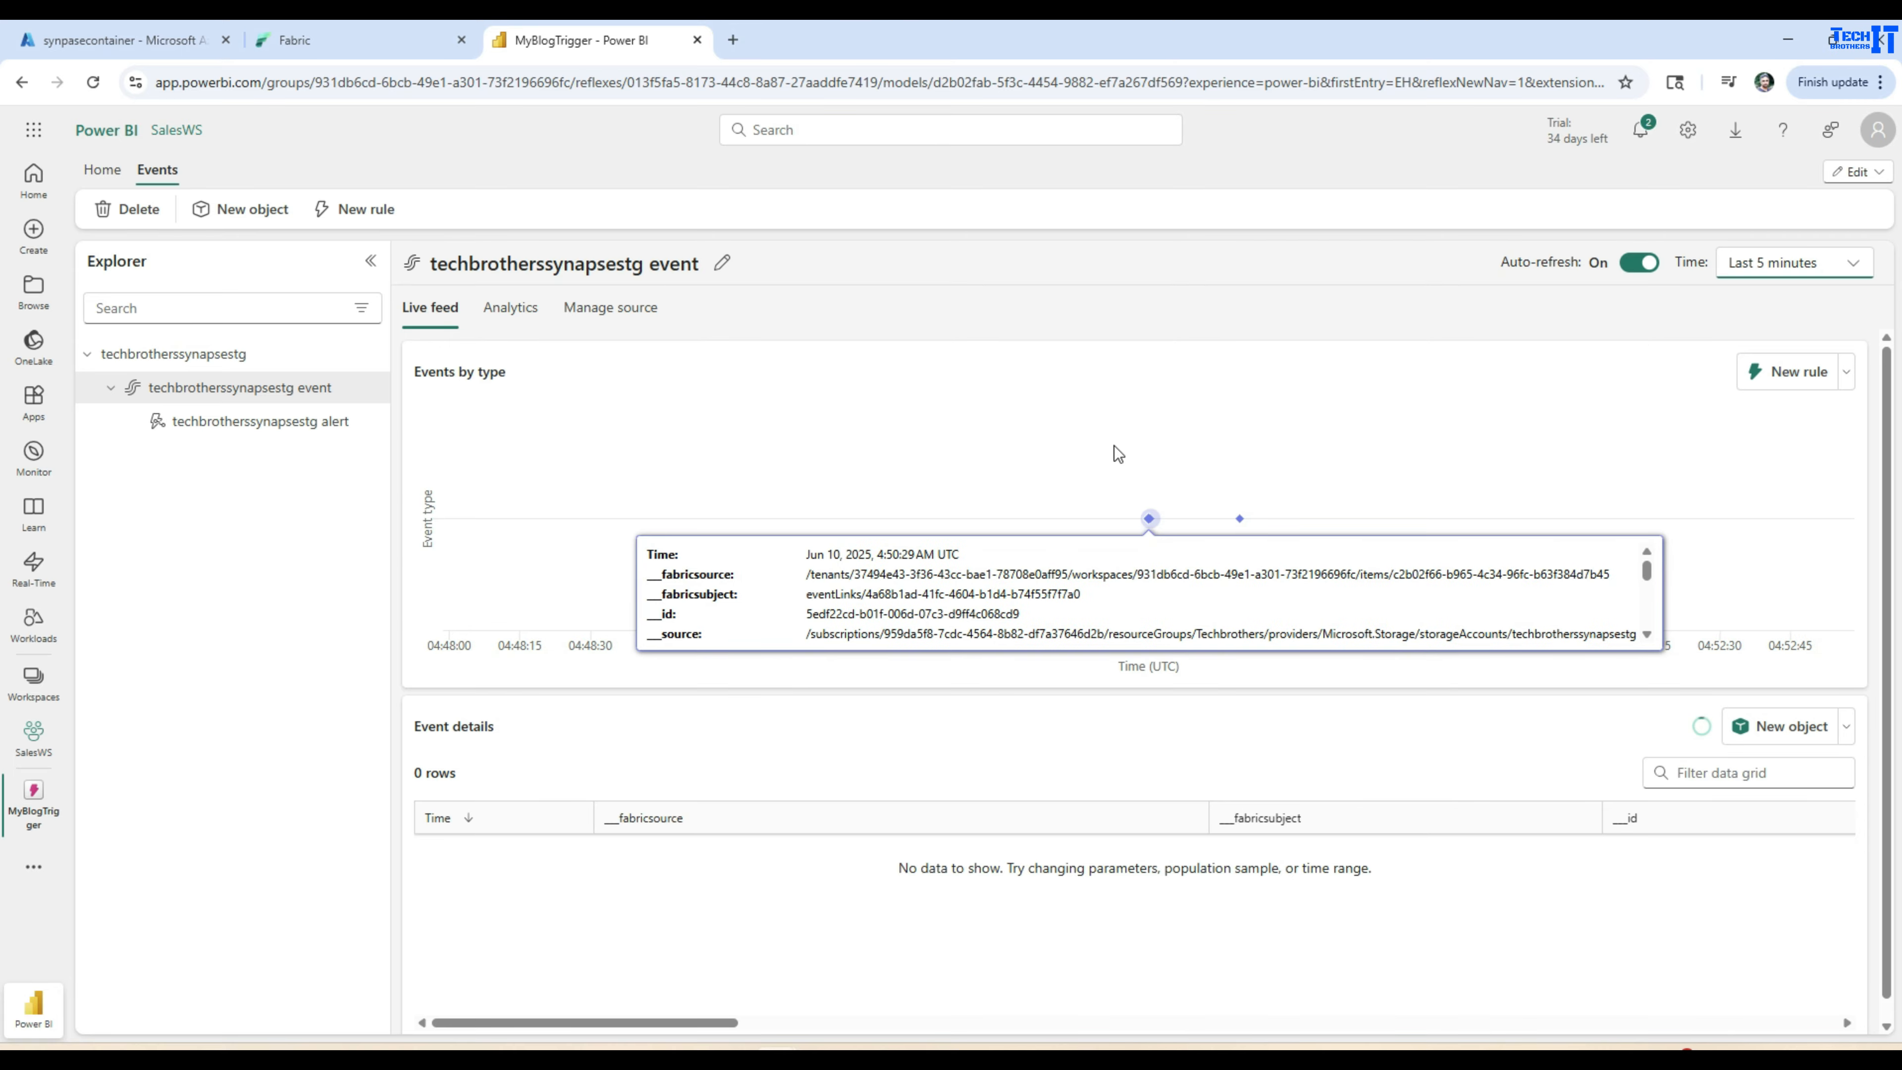
Show the techbrotherssynapsestg alert's activations for the last 15 minutes, refreshing Fabric's Monitor list while they load.
{"action": "left_click", "coordinate": [267, 421]}
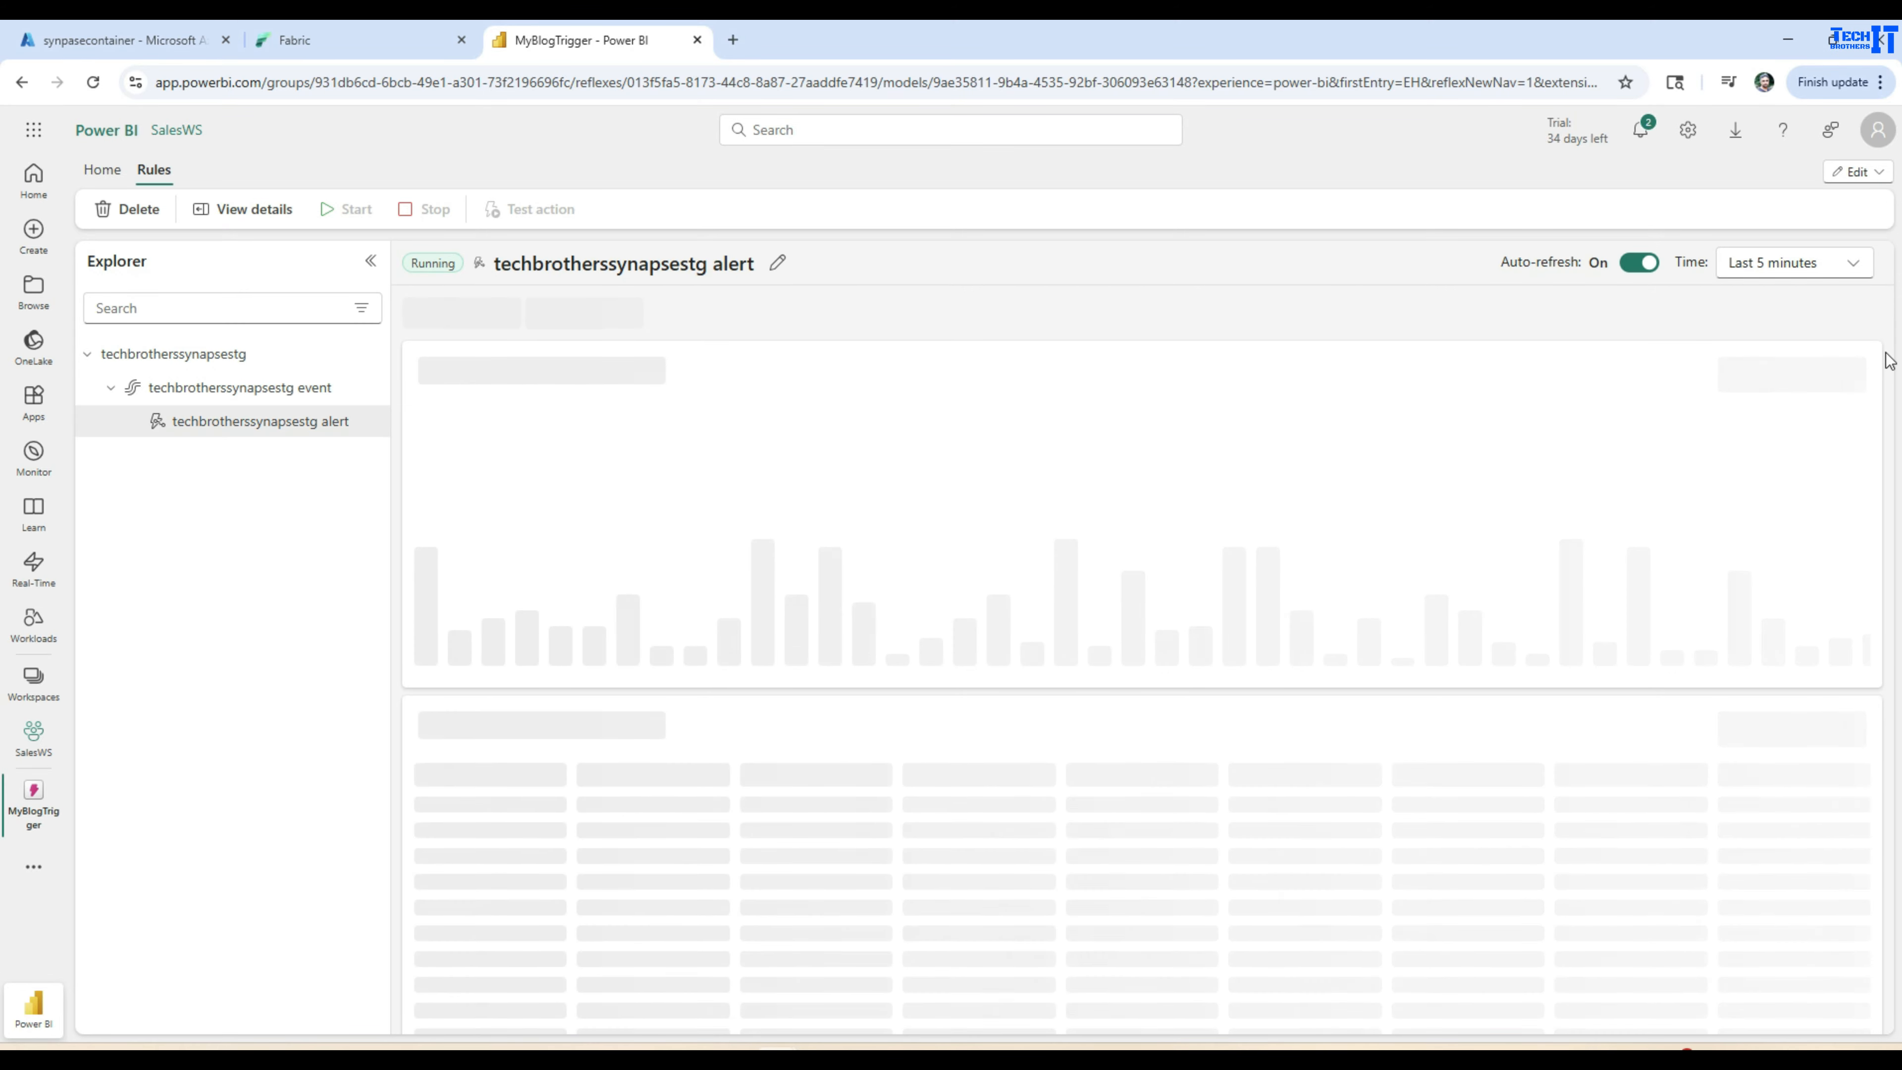
{"action": "left_click", "coordinate": [1765, 277]}
{"action": "left_click", "coordinate": [1788, 397]}
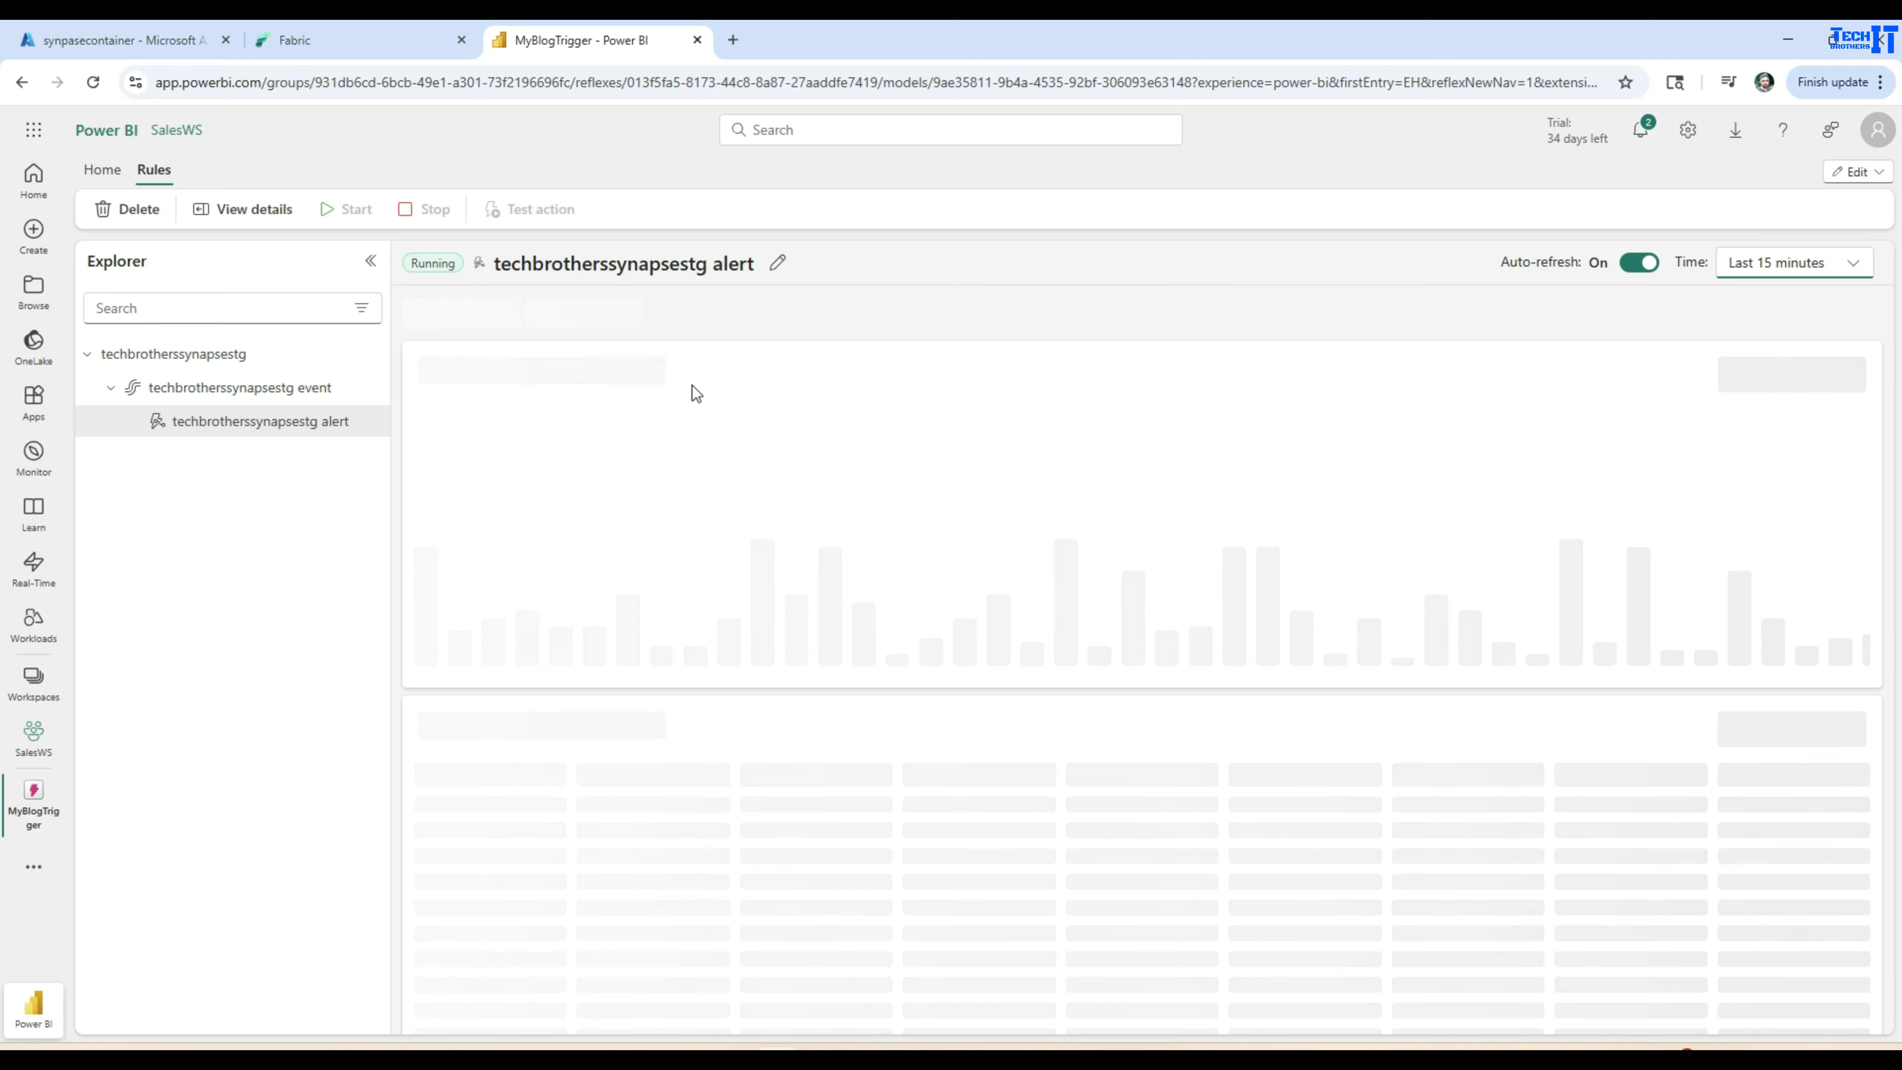
{"action": "left_click", "coordinate": [326, 41]}
{"action": "left_click", "coordinate": [244, 292]}
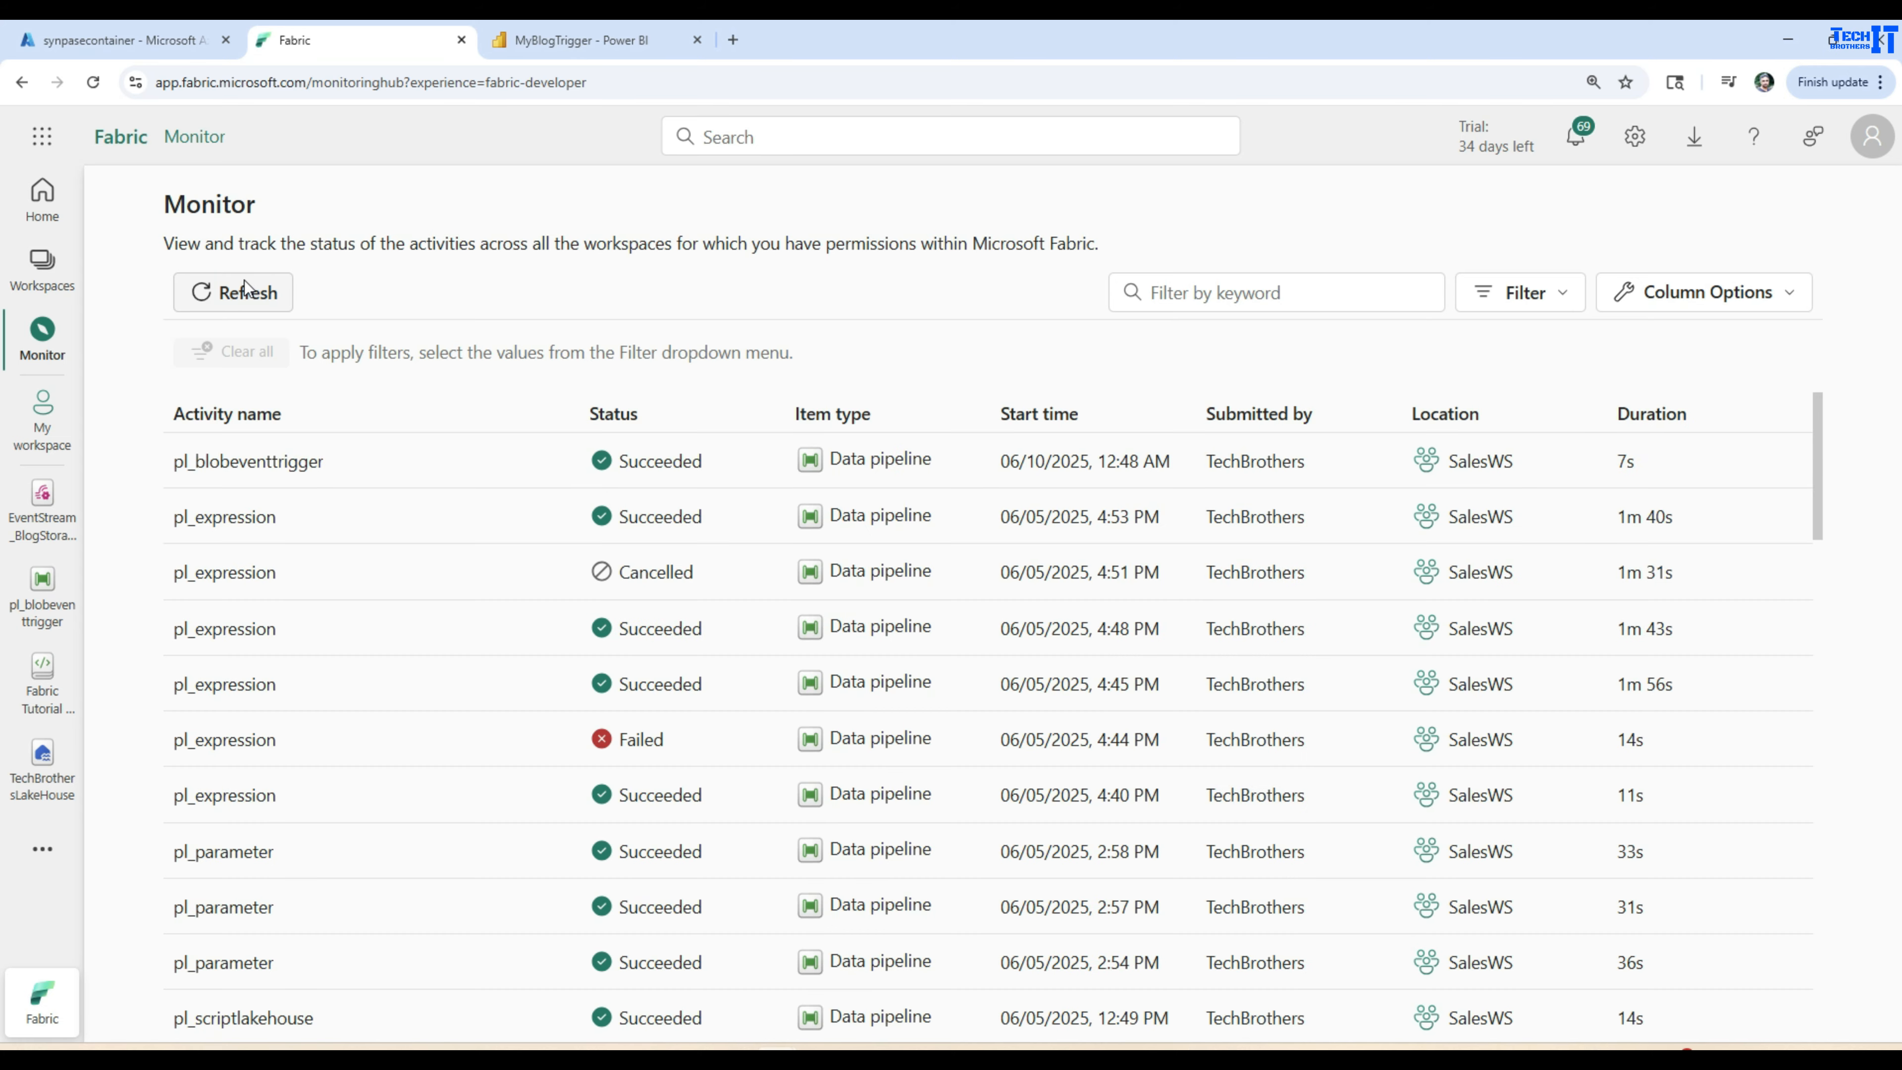
{"action": "key", "text": "ctrl+Tab"}
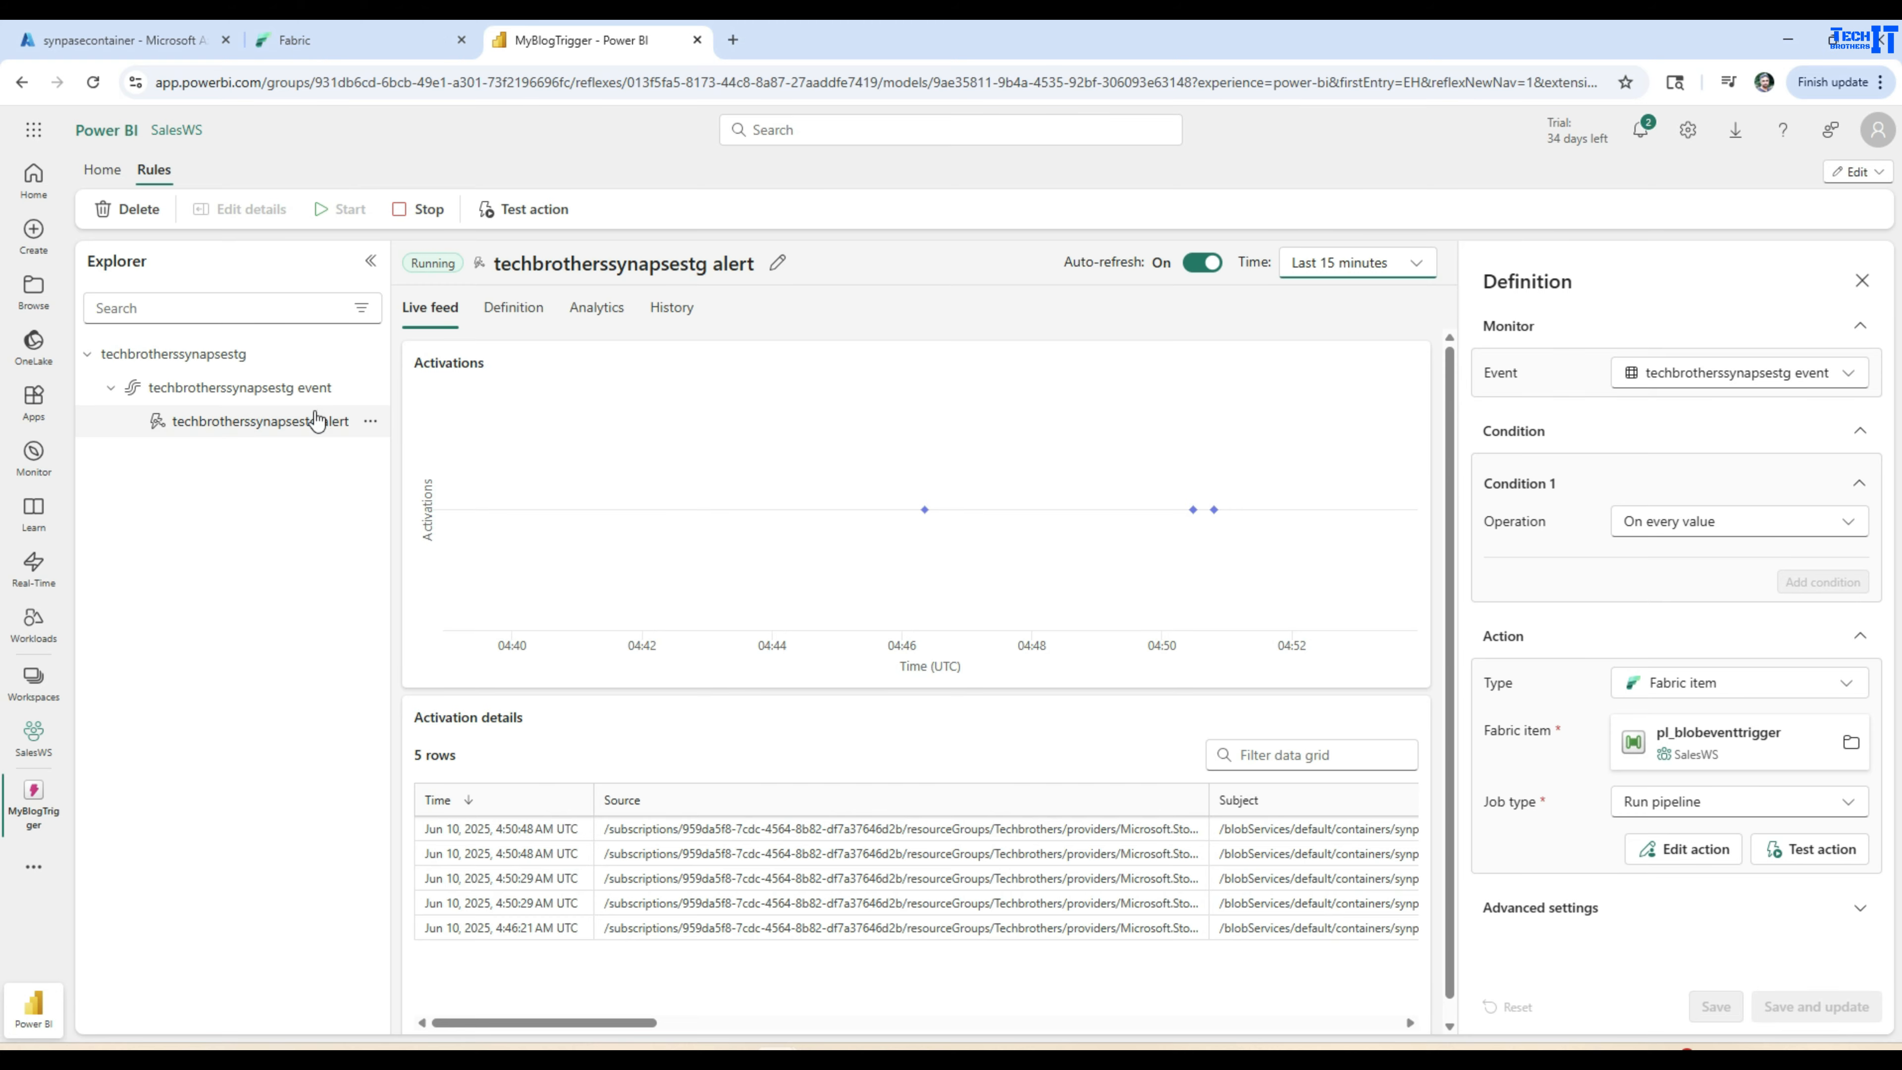
Switch to Fabric's Monitor, refresh the activity list repeatedly, and look through it for new pl_blobeventtrigger runs.
{"action": "left_click", "coordinate": [329, 41]}
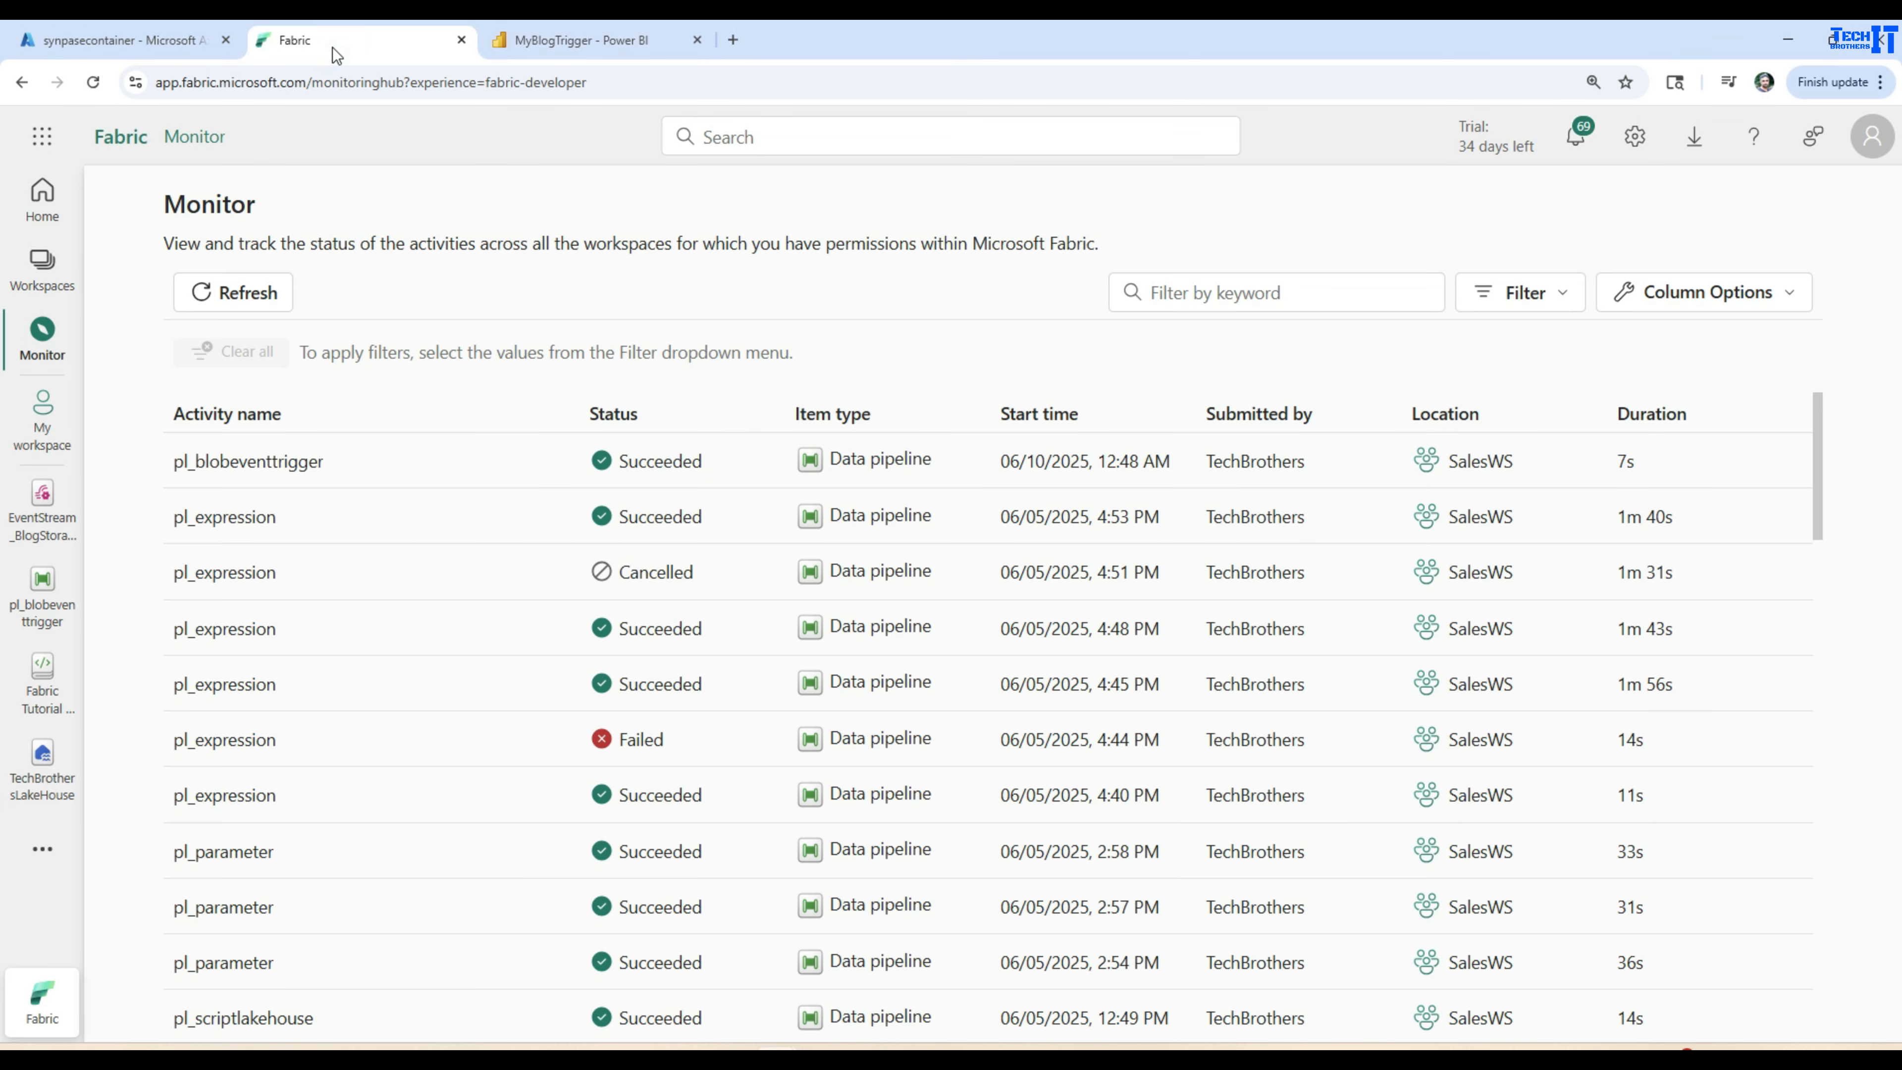
{"action": "left_click", "coordinate": [216, 297]}
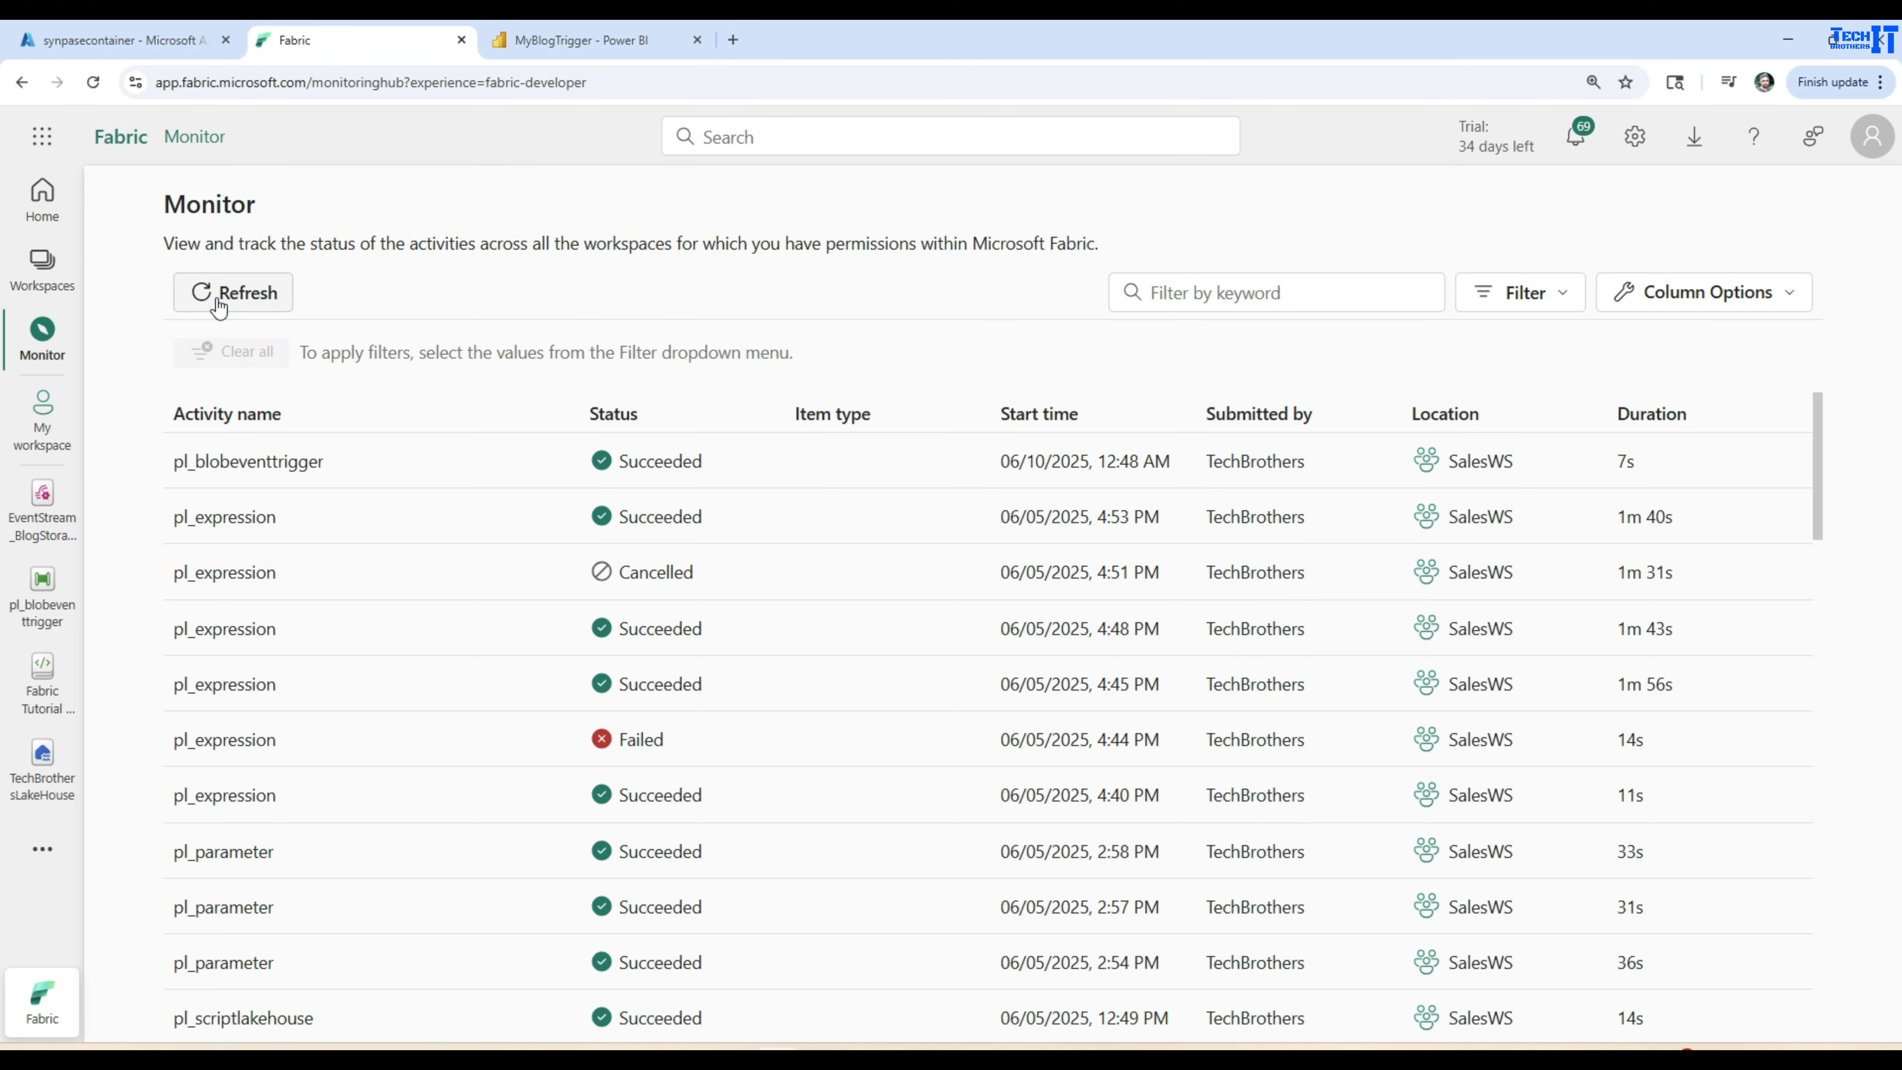
{"action": "left_click", "coordinate": [251, 300]}
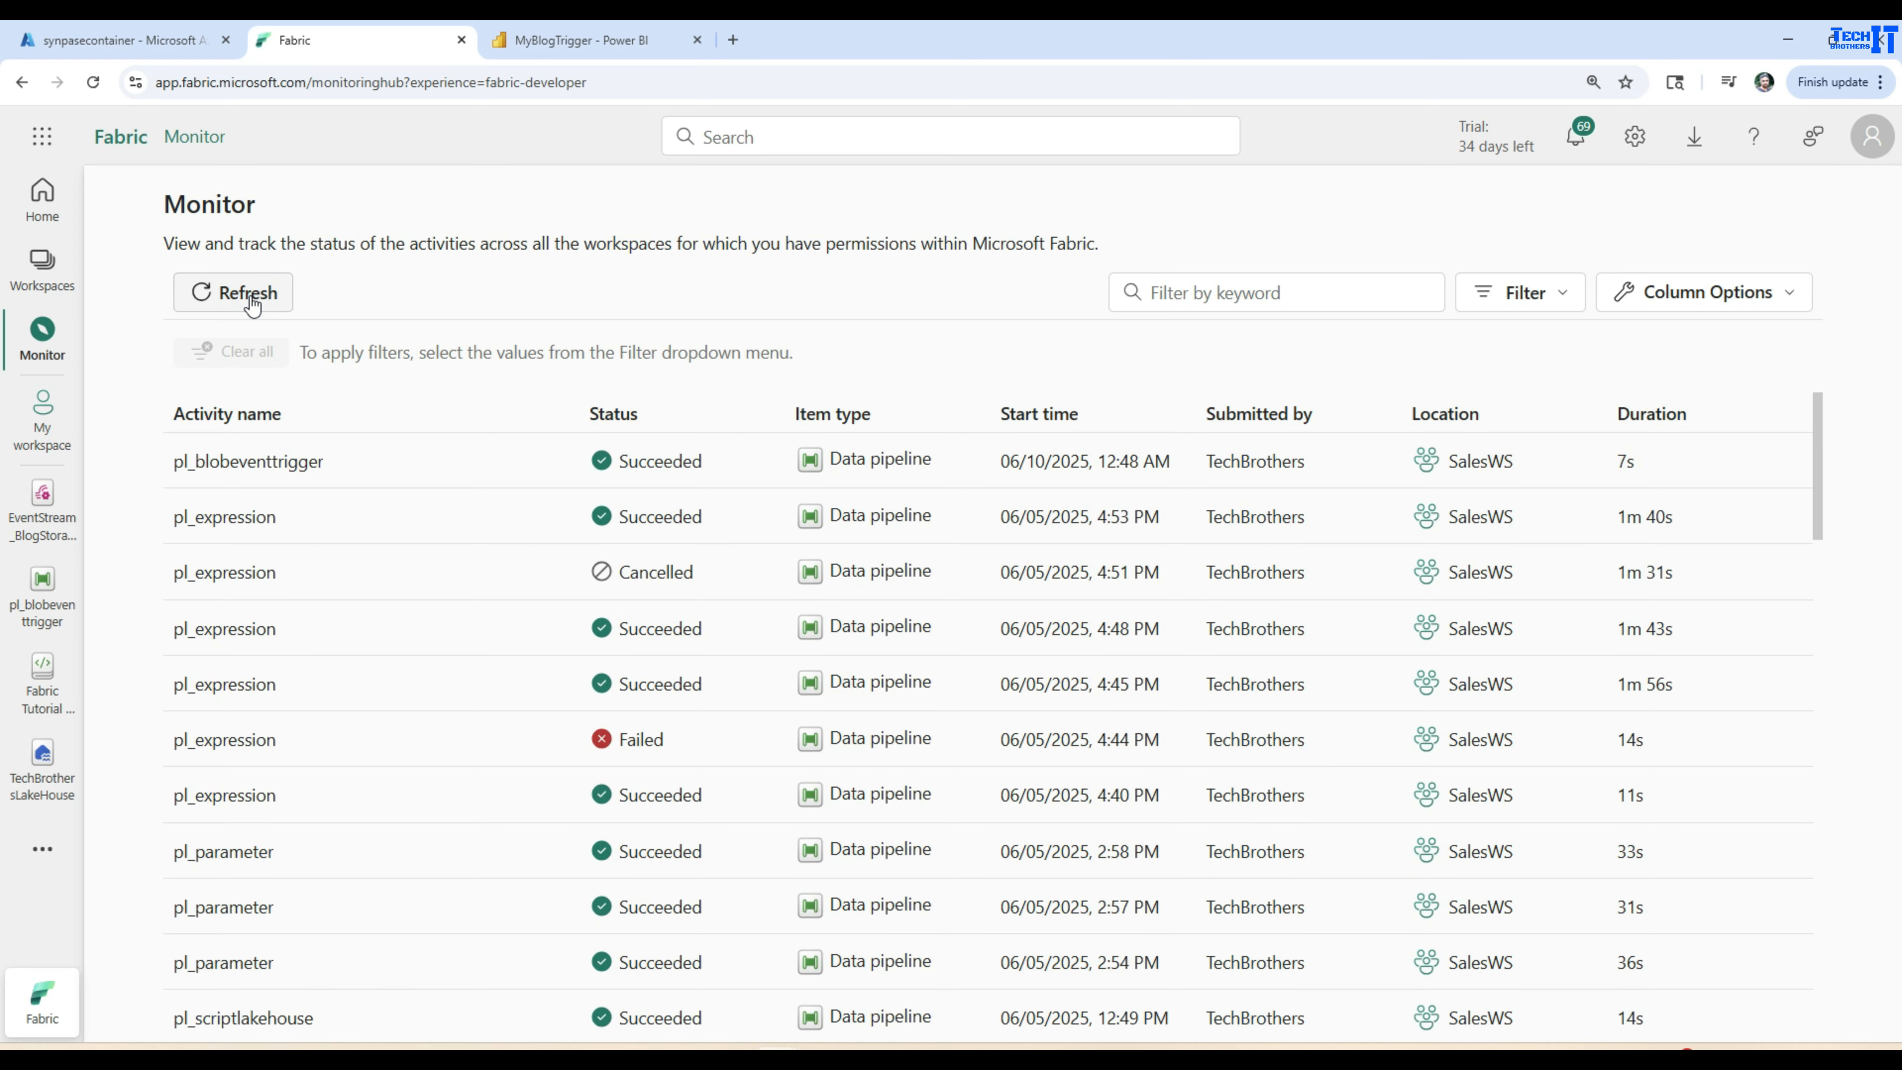
{"action": "left_click", "coordinate": [252, 302]}
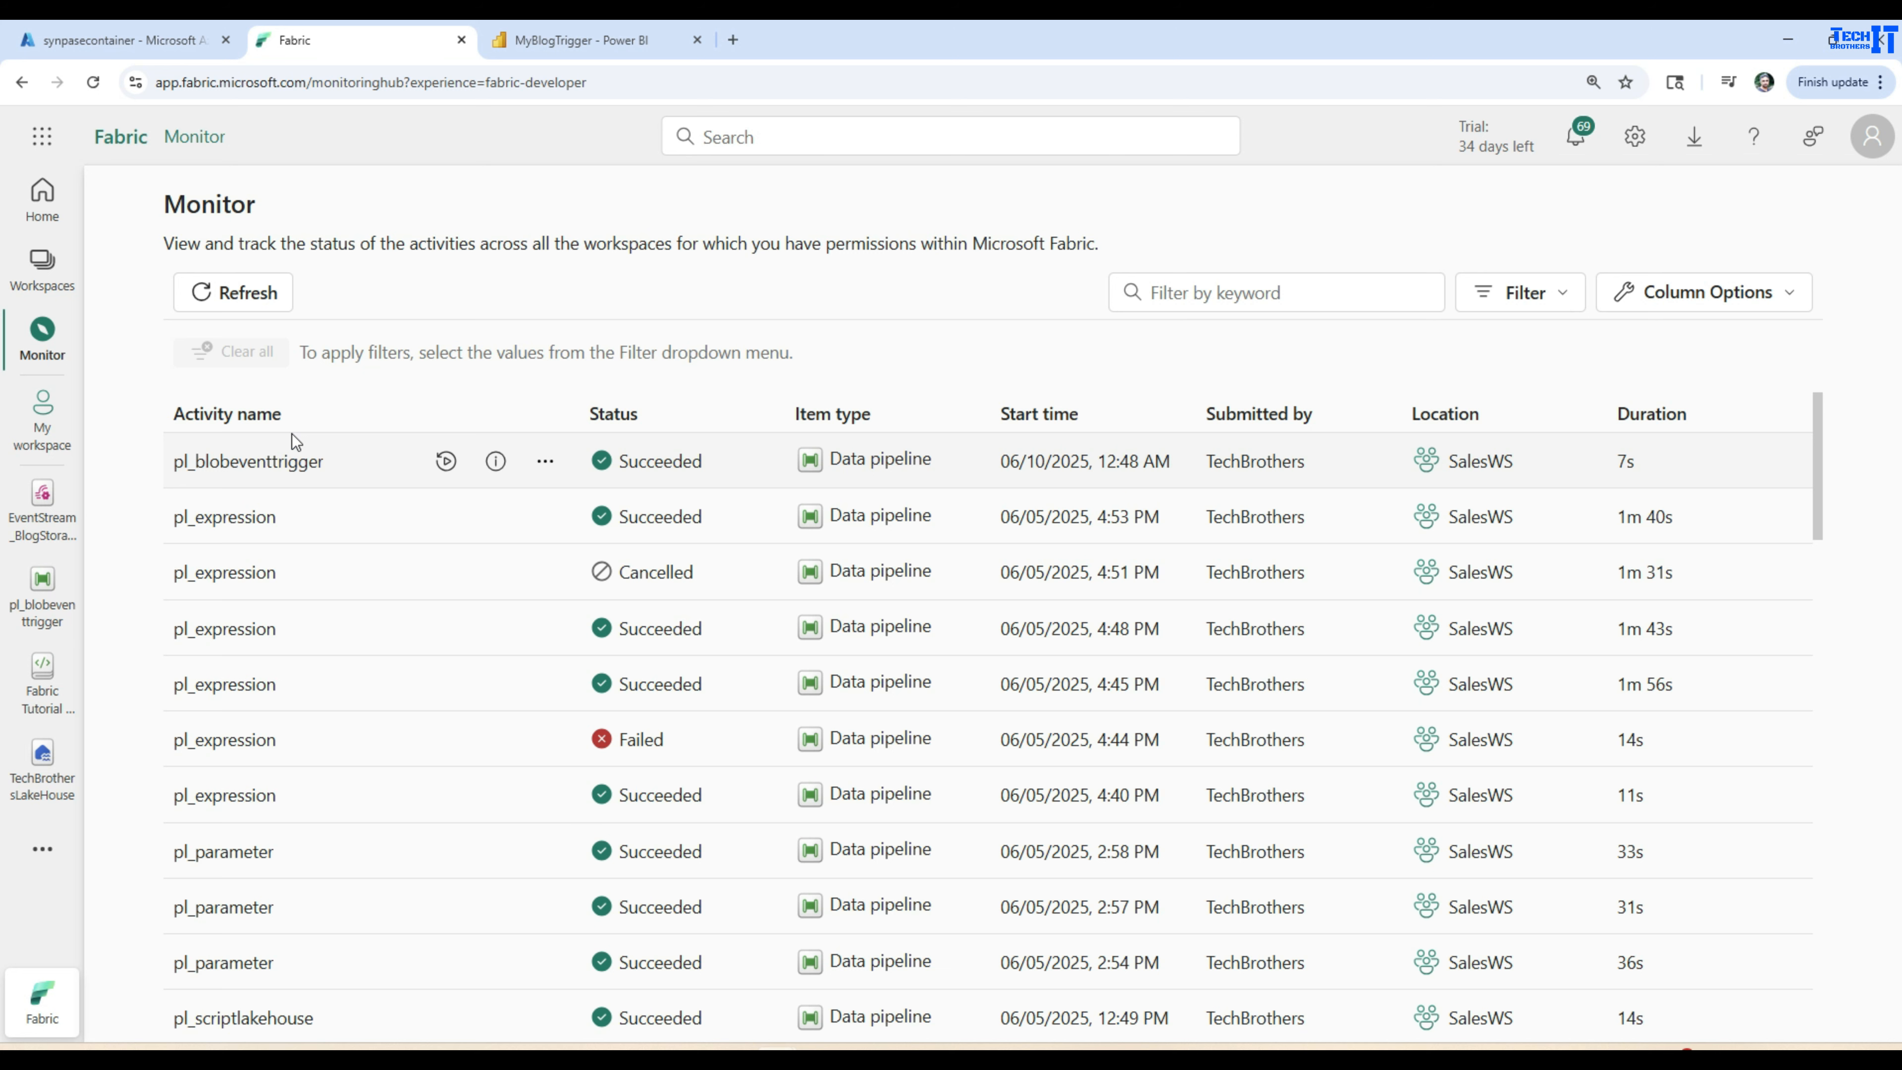
{"action": "scroll", "coordinate": [1150, 716], "scroll_direction": "down", "scroll_amount": 3}
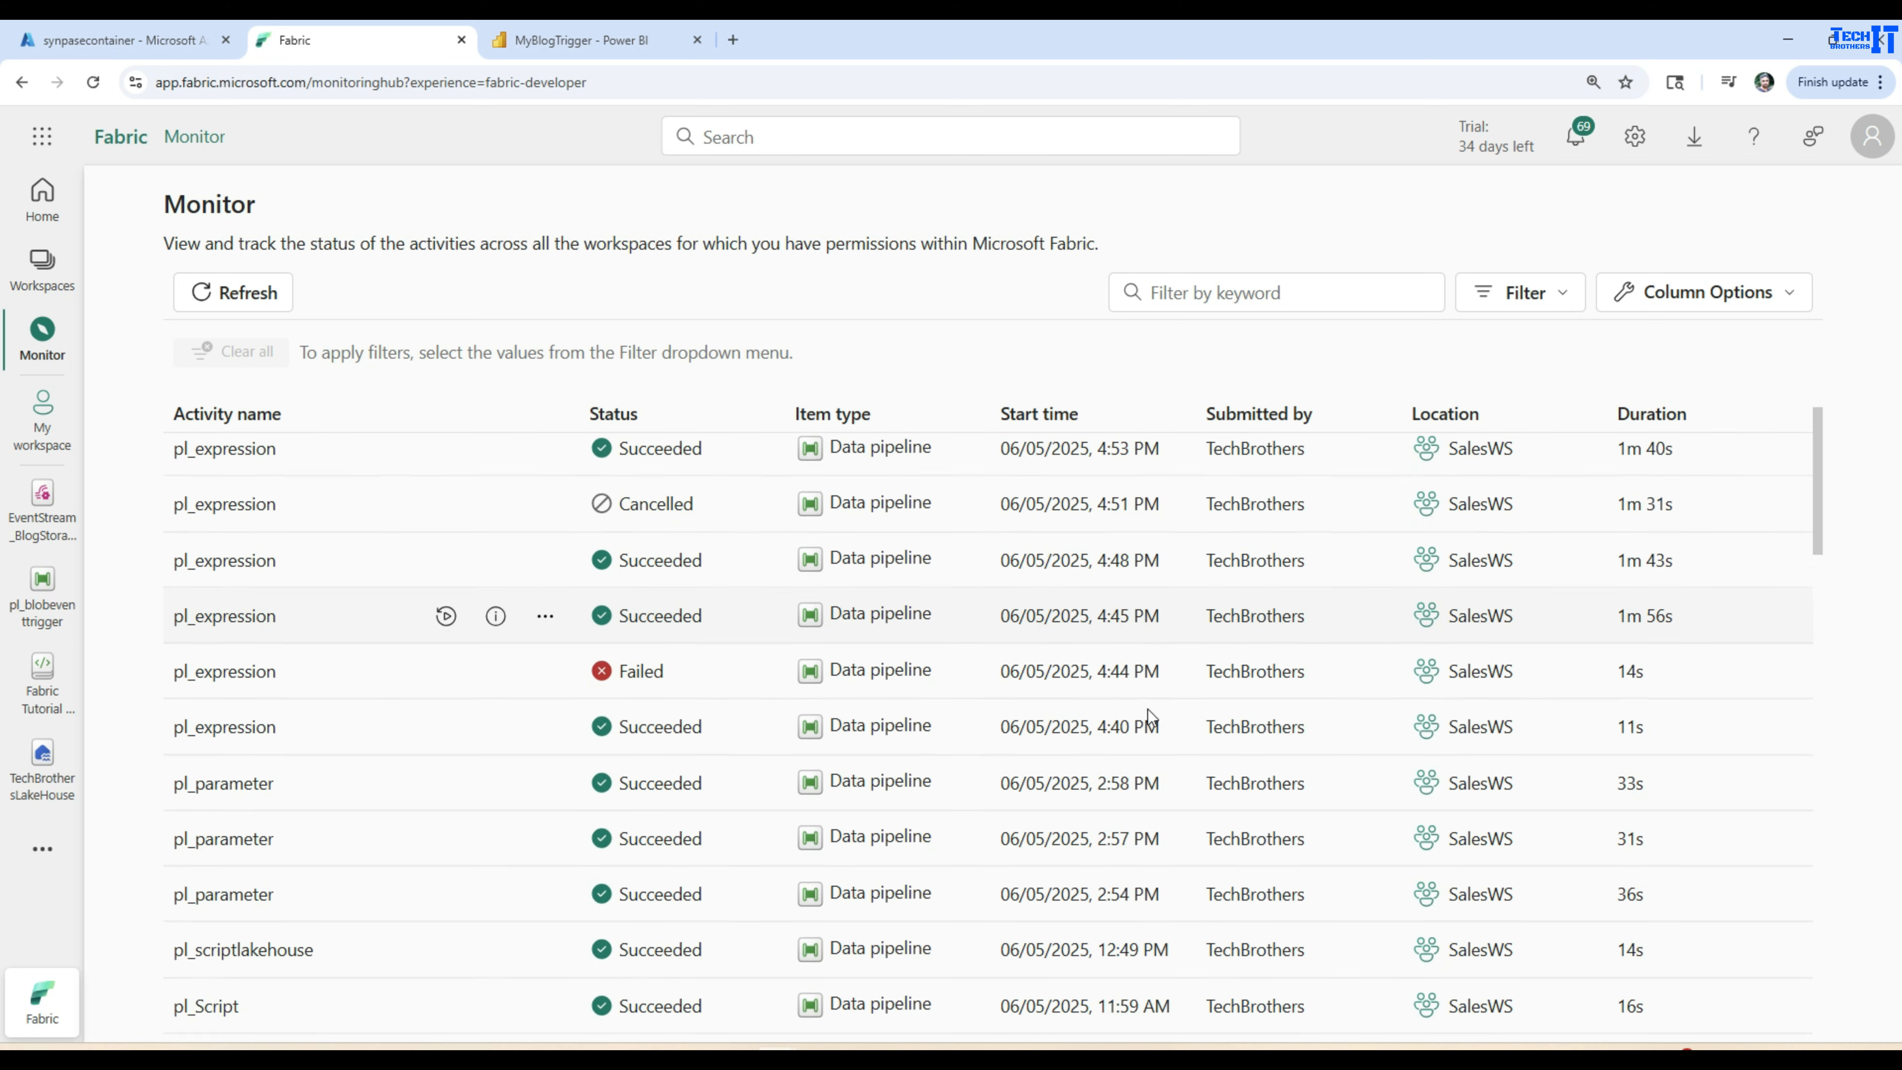
{"action": "scroll", "coordinate": [1151, 716], "scroll_direction": "up", "scroll_amount": 3}
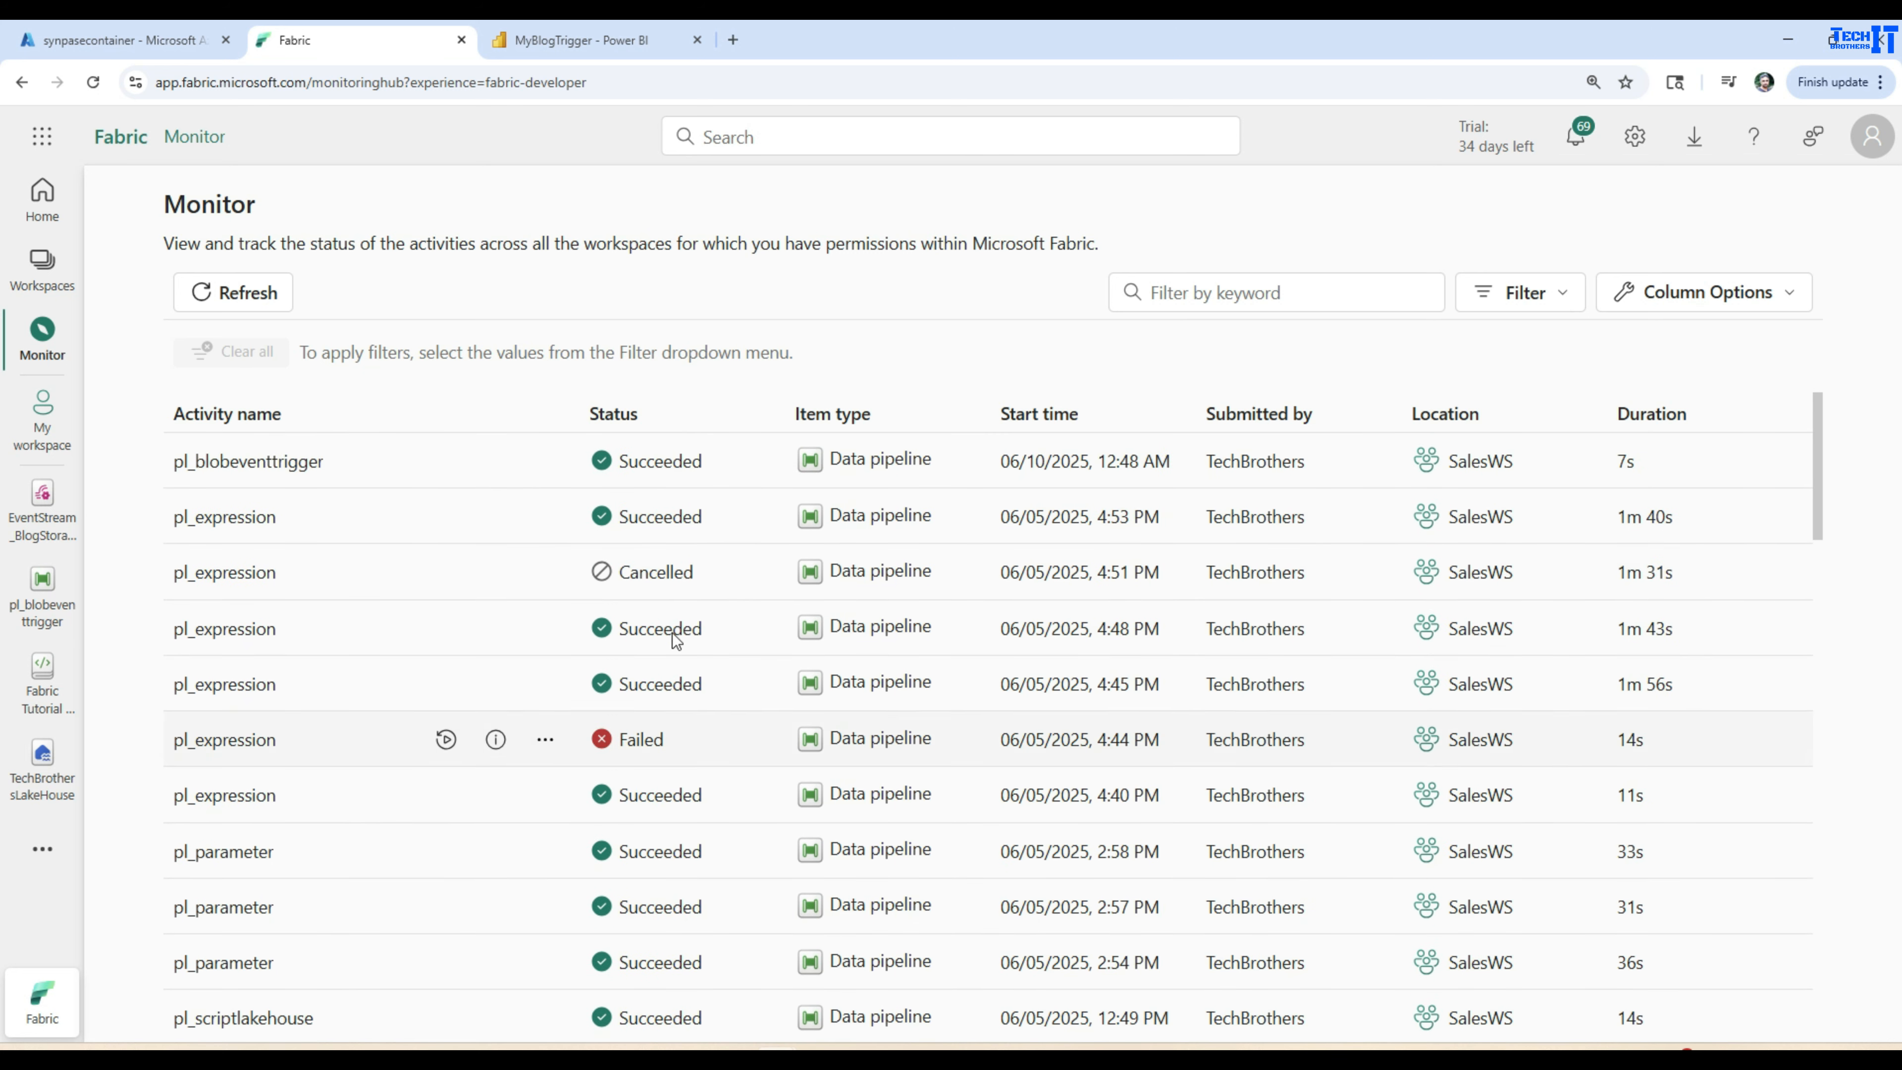
{"action": "left_click", "coordinate": [268, 295]}
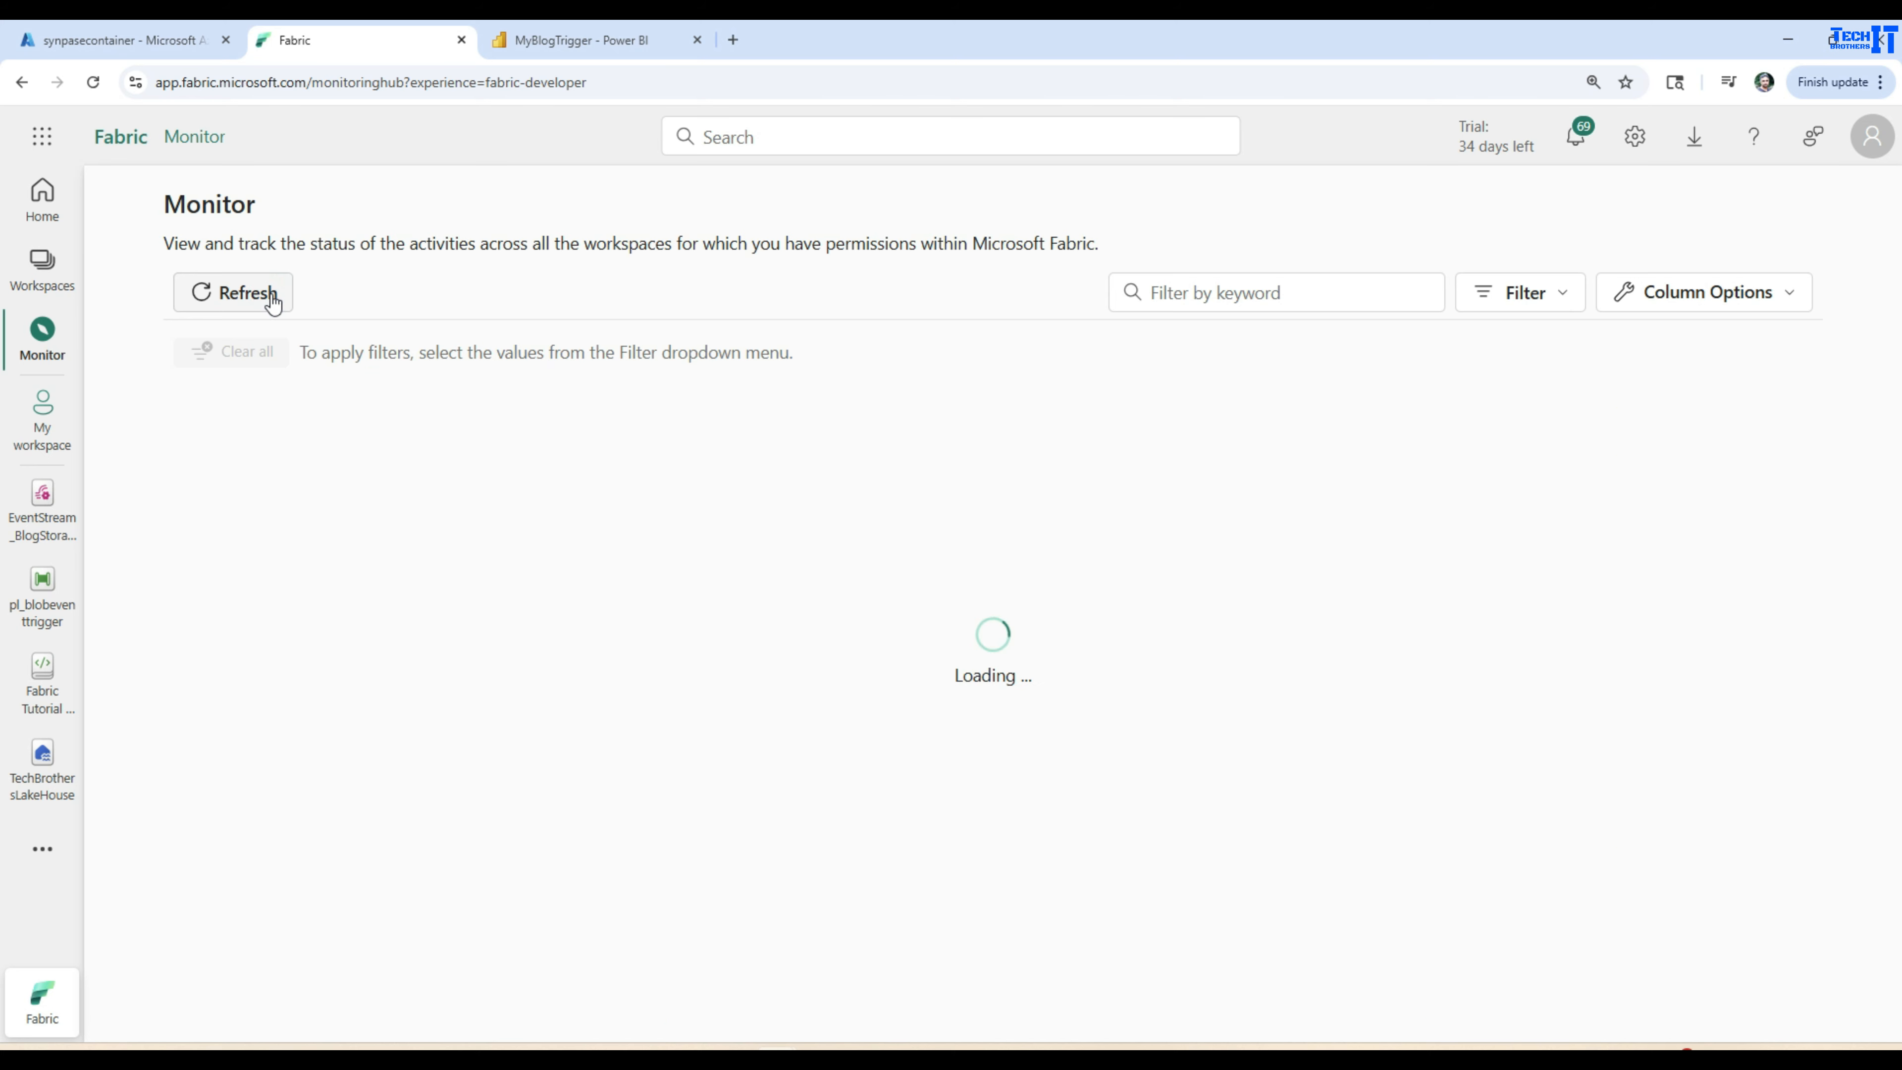
{"action": "left_click", "coordinate": [271, 295]}
{"action": "left_click", "coordinate": [271, 296]}
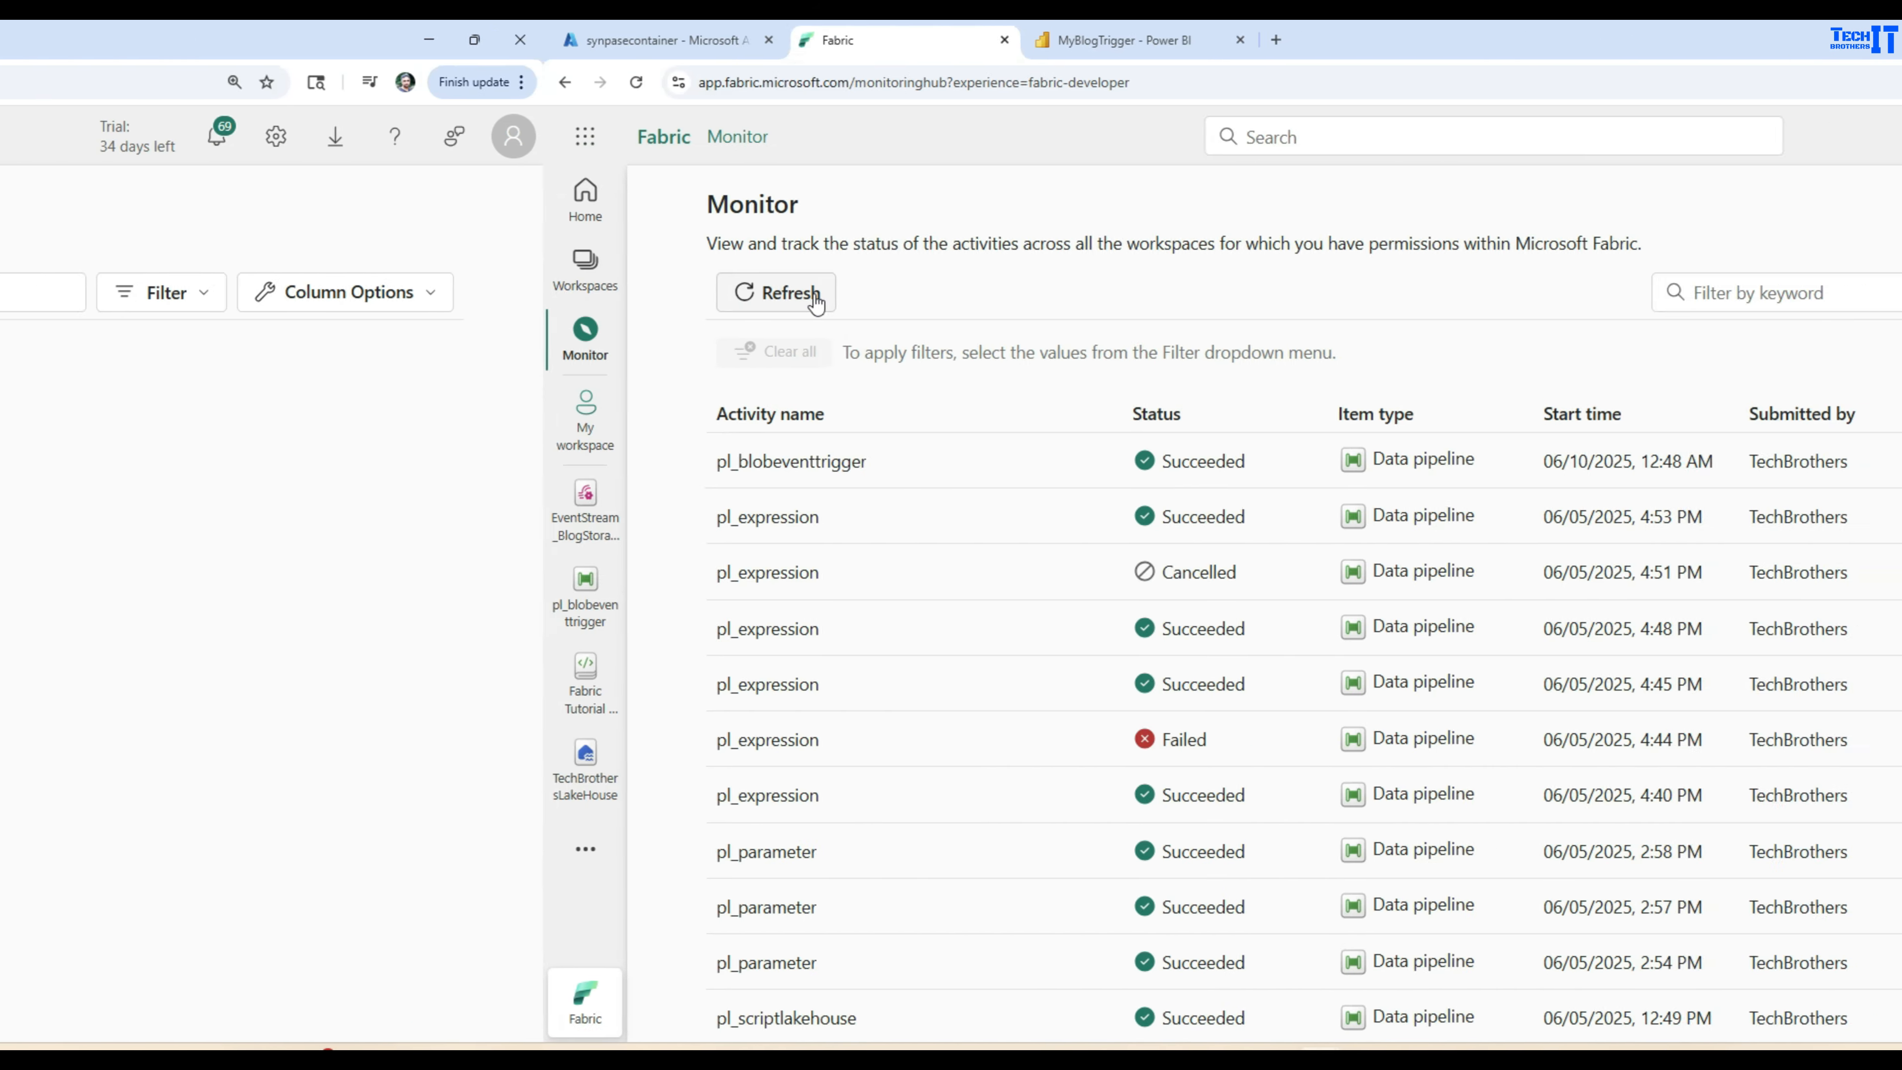
{"action": "left_click", "coordinate": [815, 296]}
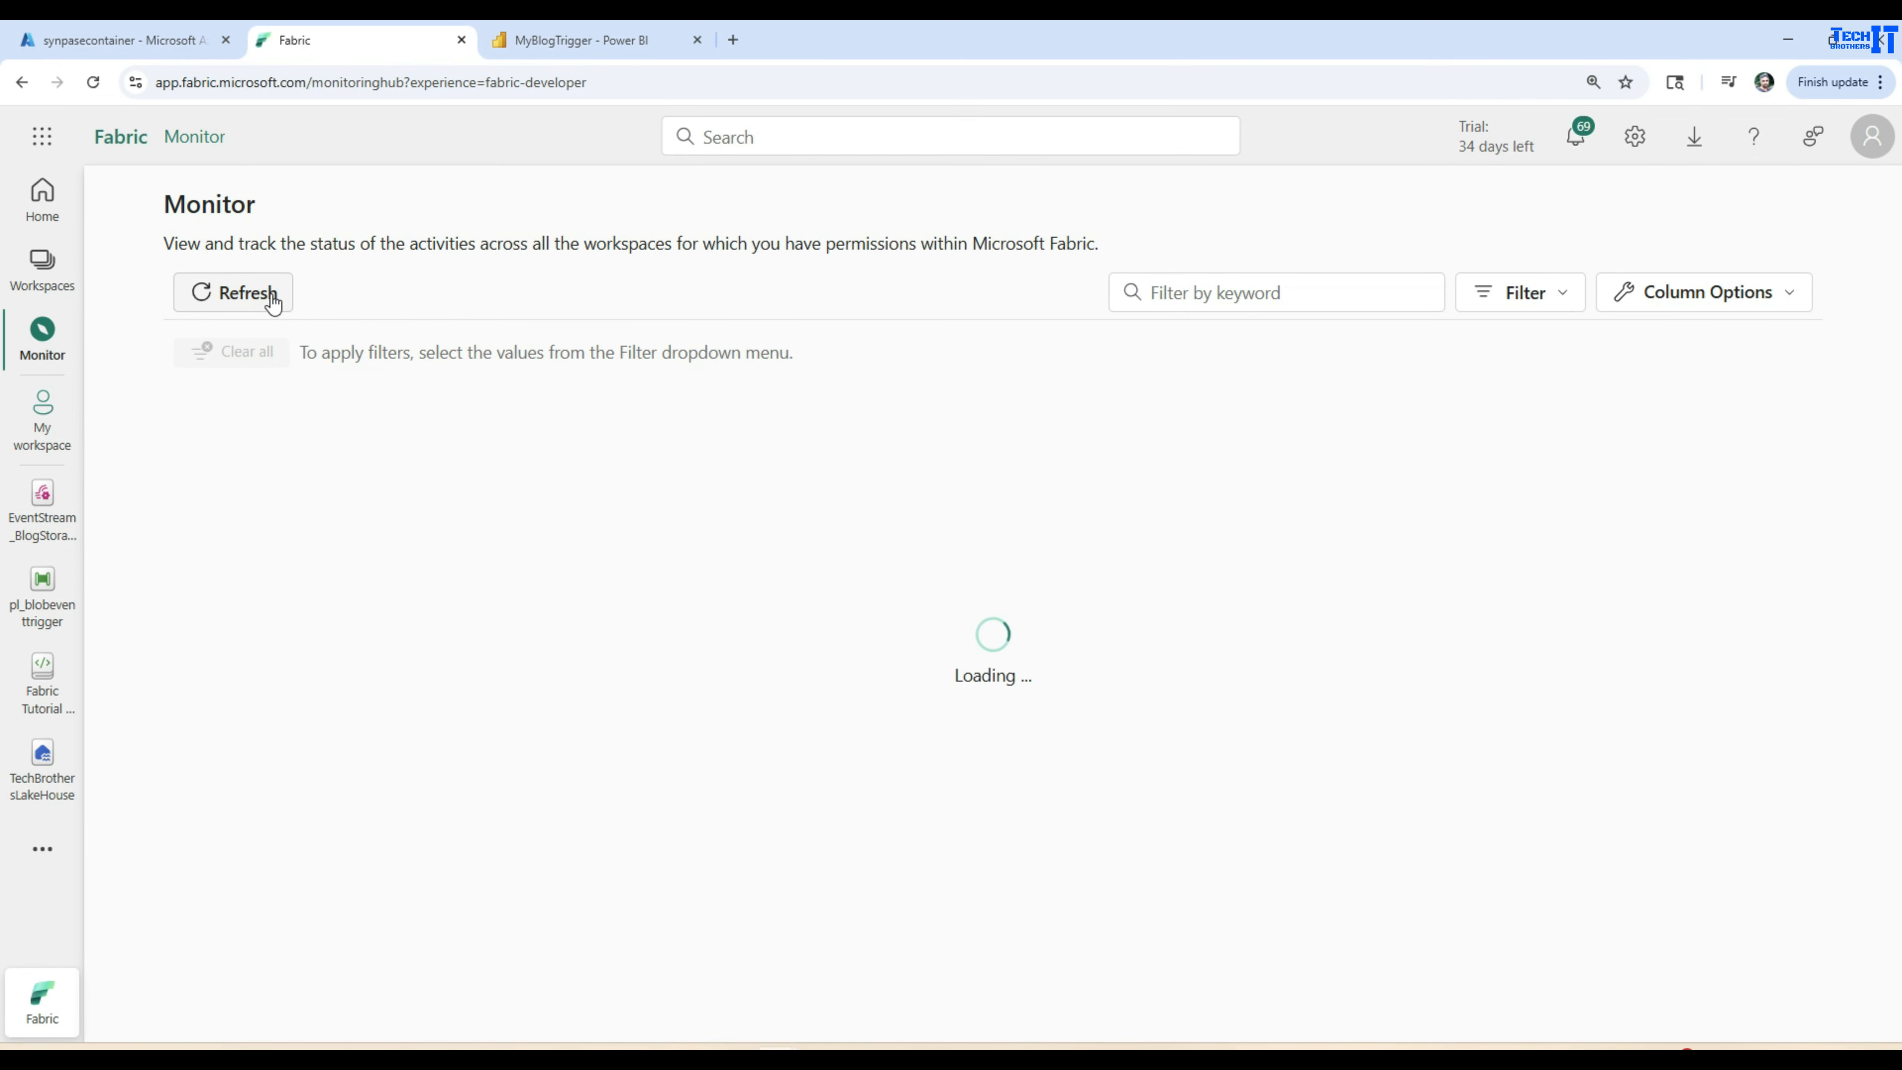
{"action": "left_click", "coordinate": [272, 297]}
Send a test action from the techbrotherssynapsestg alert in MyBlogTrigger, and refresh Fabric's Monitor to look for the resulting pipeline run.
{"action": "left_click", "coordinate": [554, 40]}
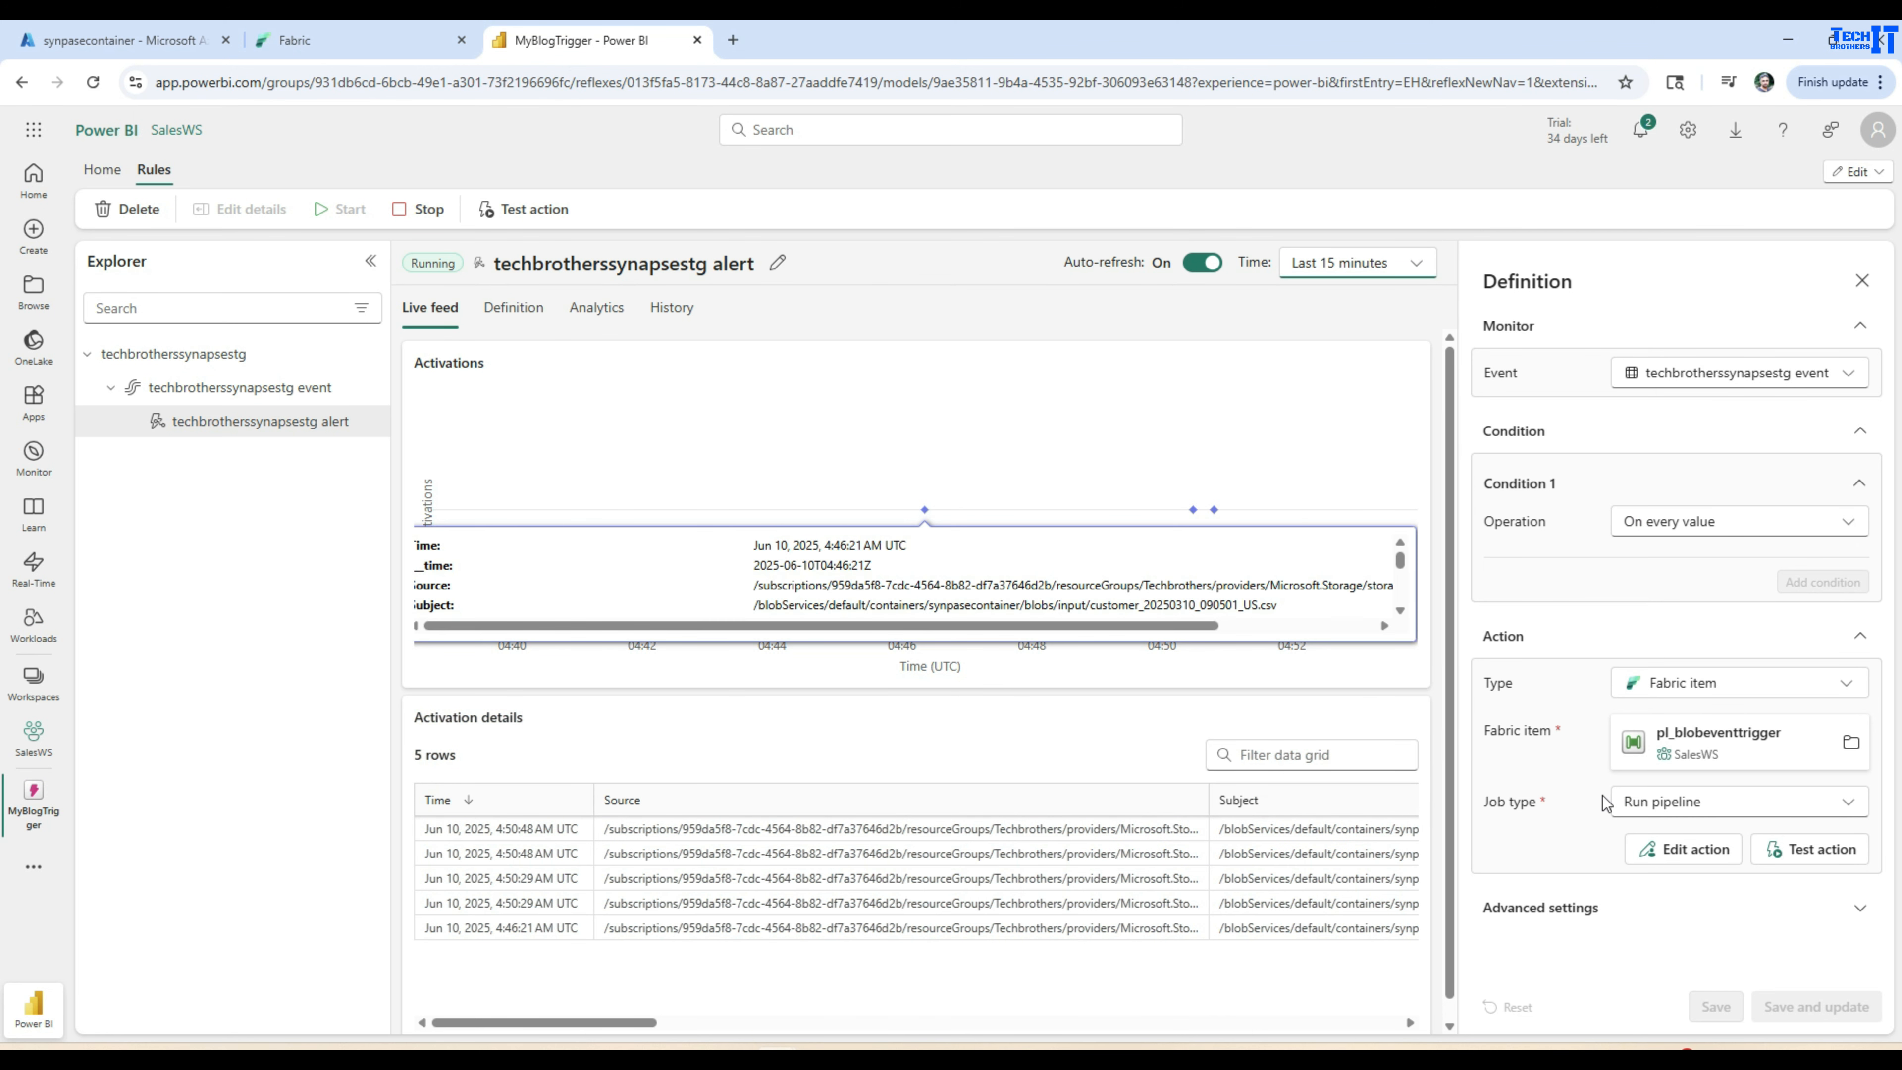
{"action": "left_click", "coordinate": [1815, 848]}
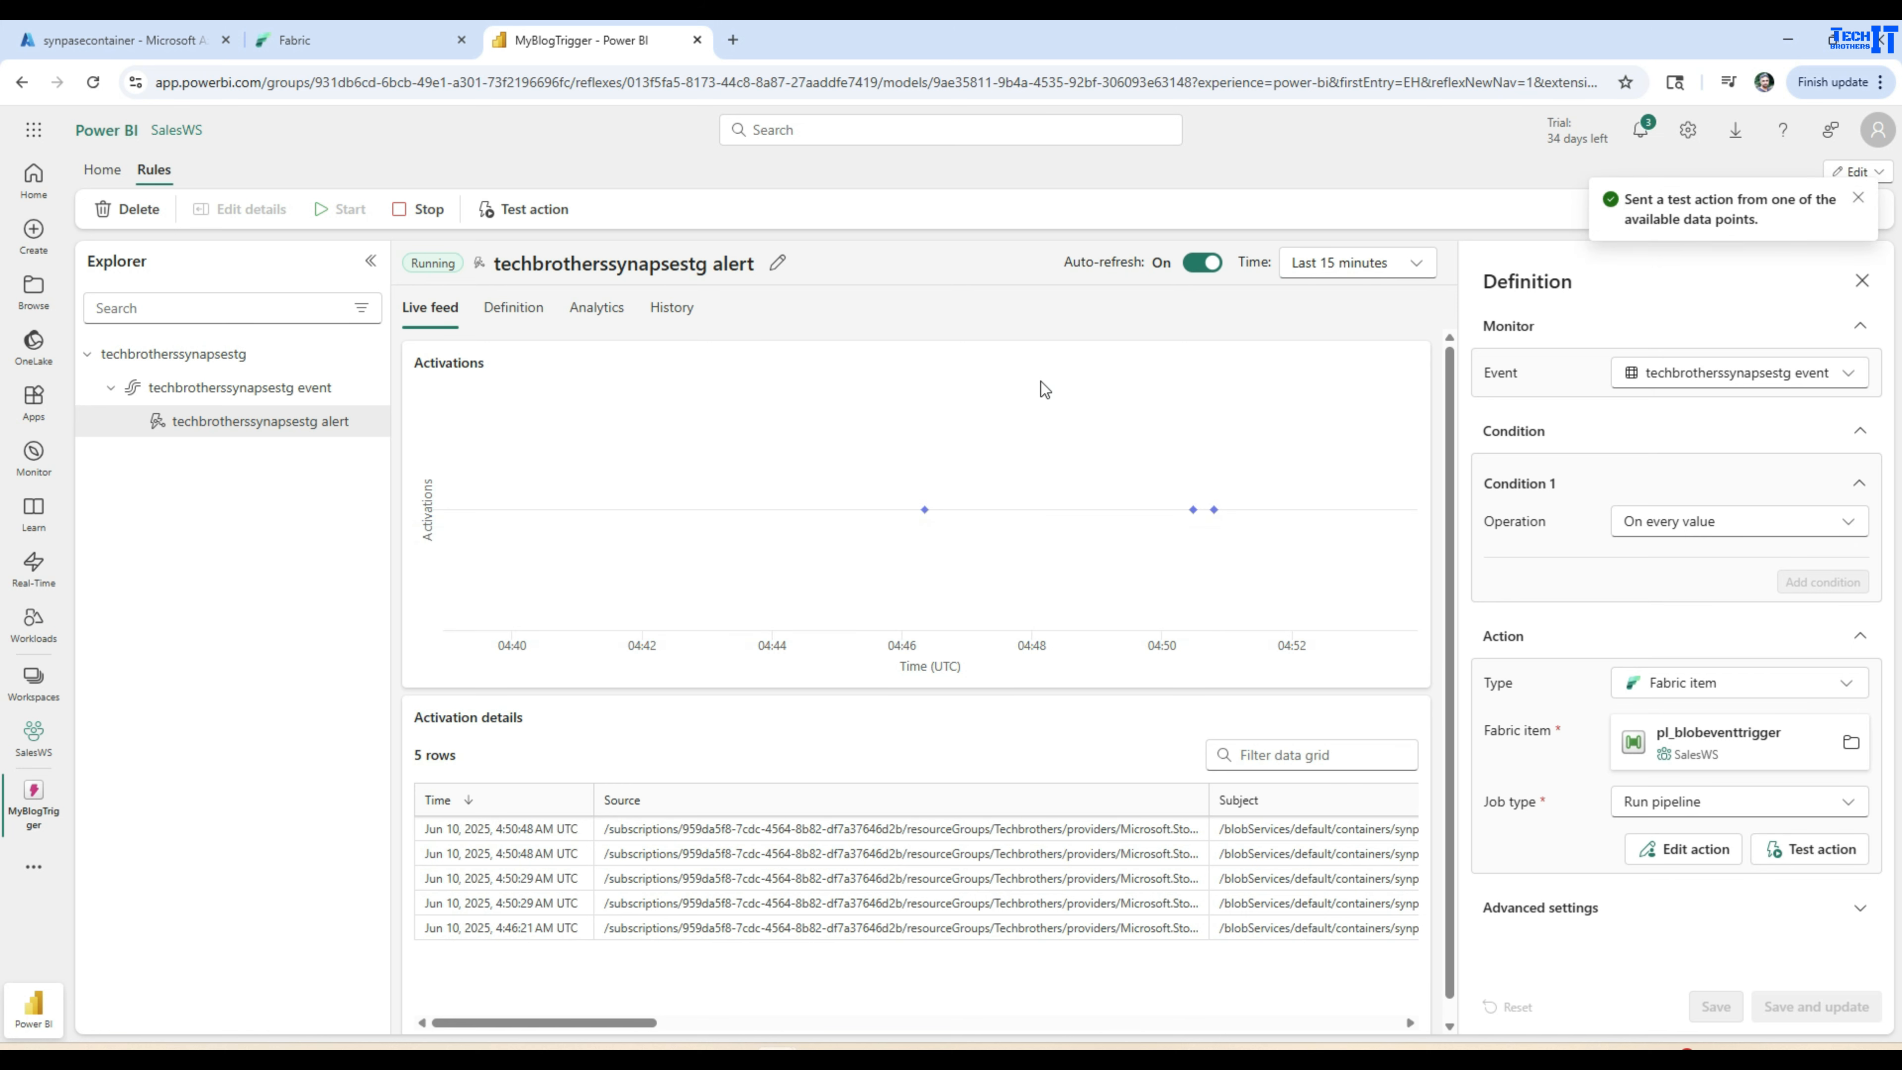
{"action": "left_click", "coordinate": [288, 39]}
{"action": "left_click", "coordinate": [229, 289]}
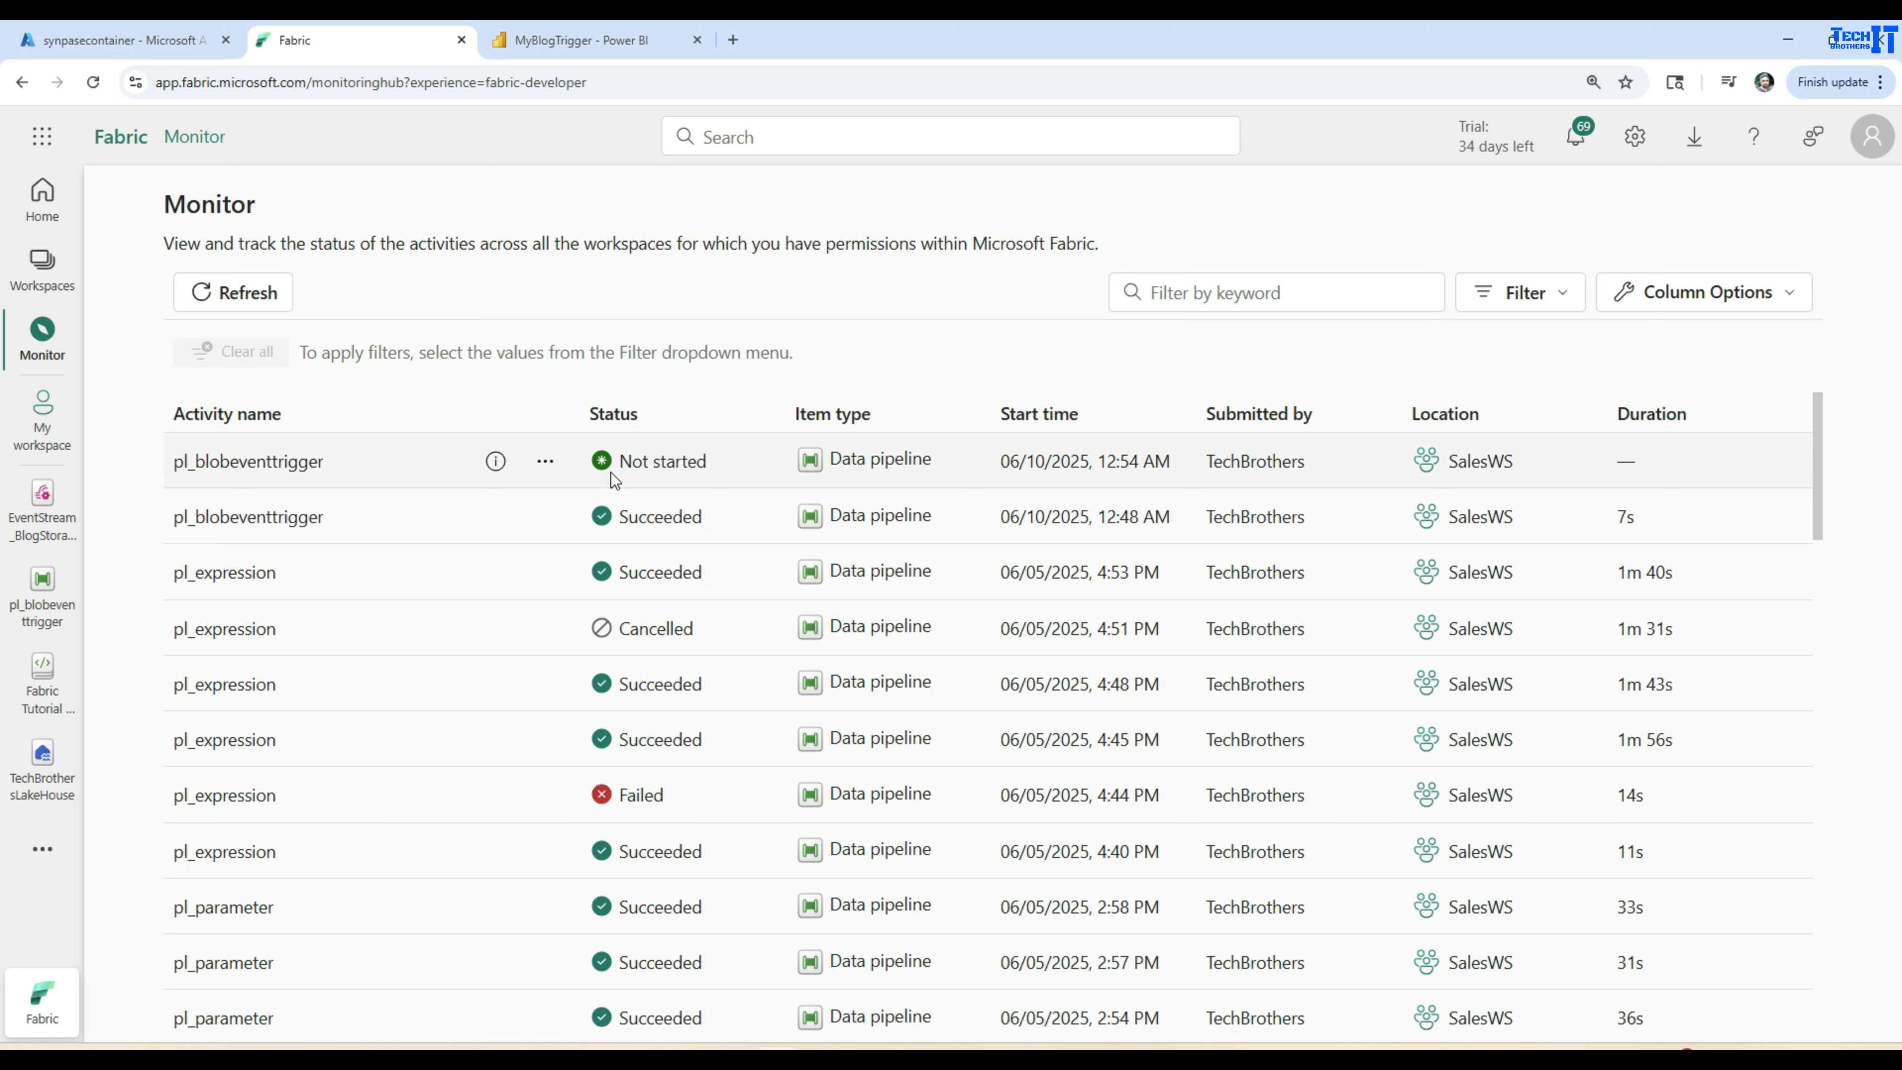
Refresh the Monitor activity list repeatedly to follow the status of the newest pl_blobeventtrigger run.
{"action": "left_click", "coordinate": [240, 292]}
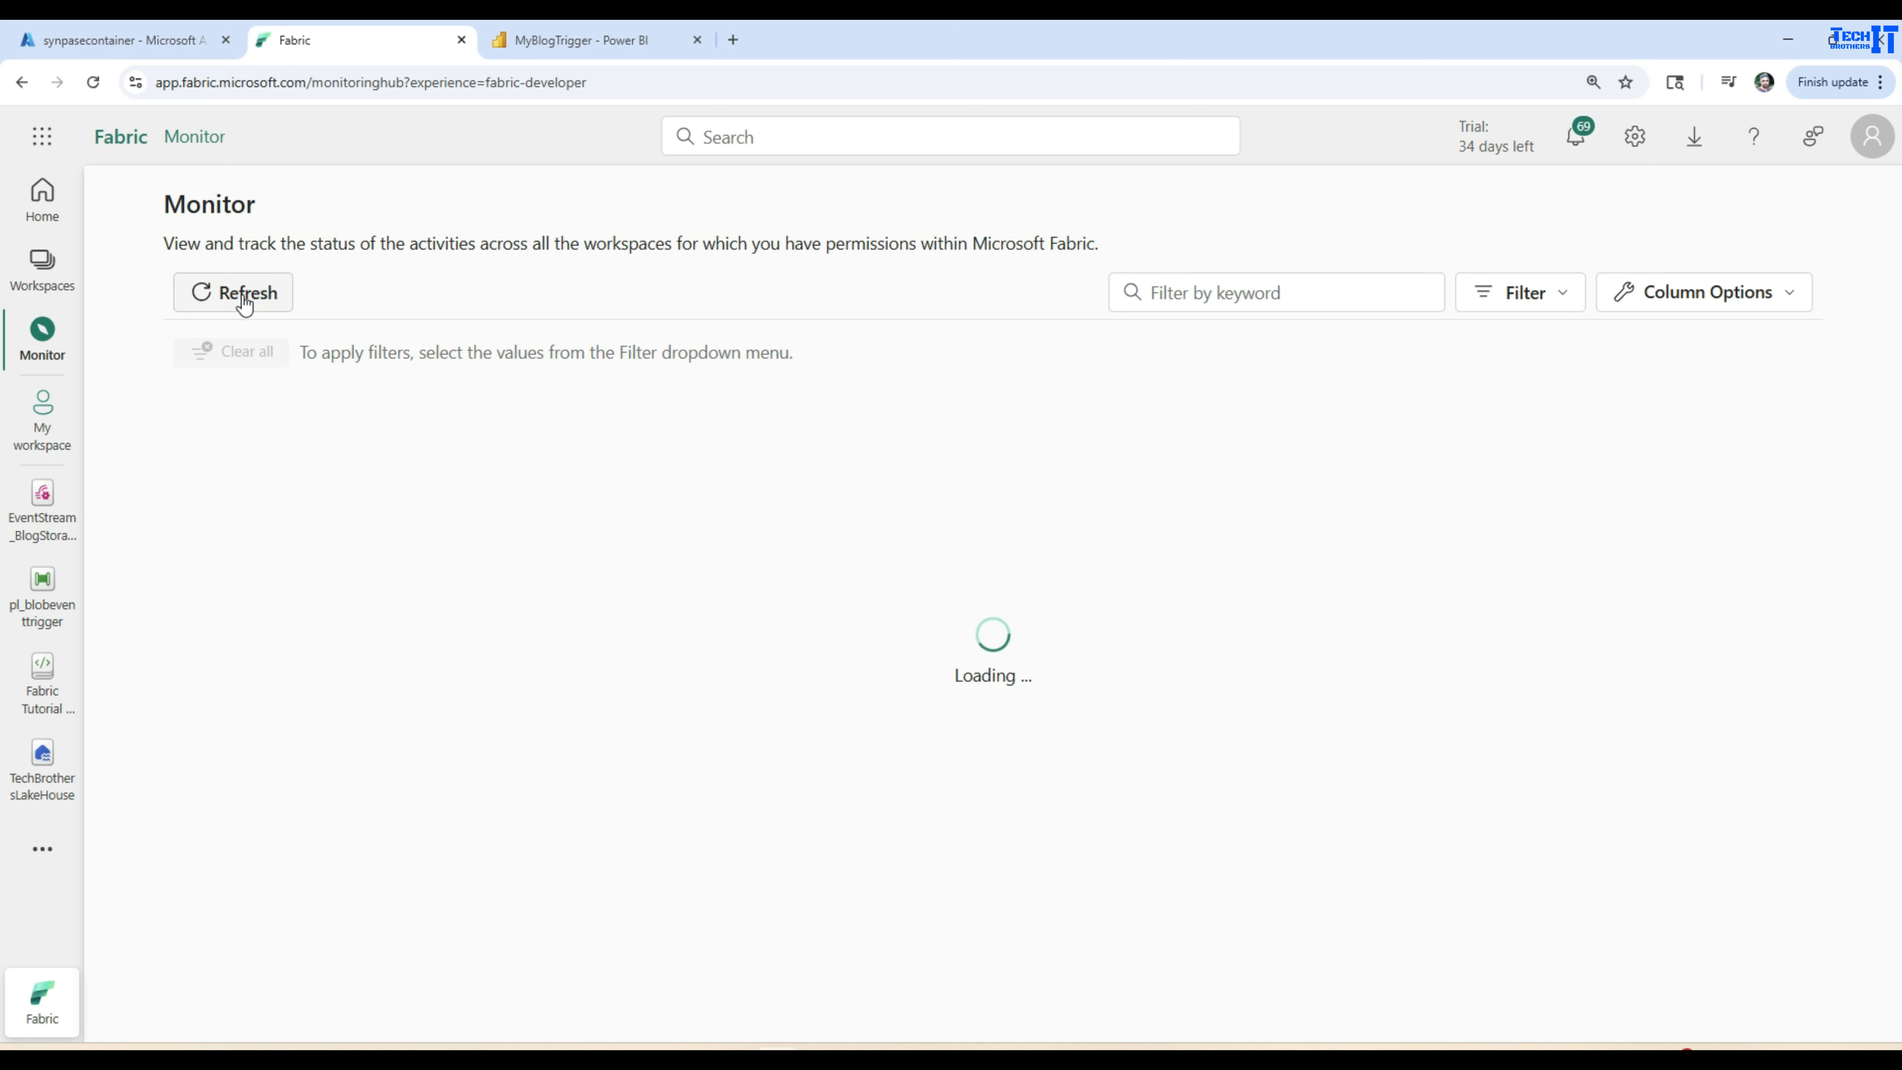
{"action": "left_click", "coordinate": [243, 297]}
{"action": "left_click", "coordinate": [244, 296]}
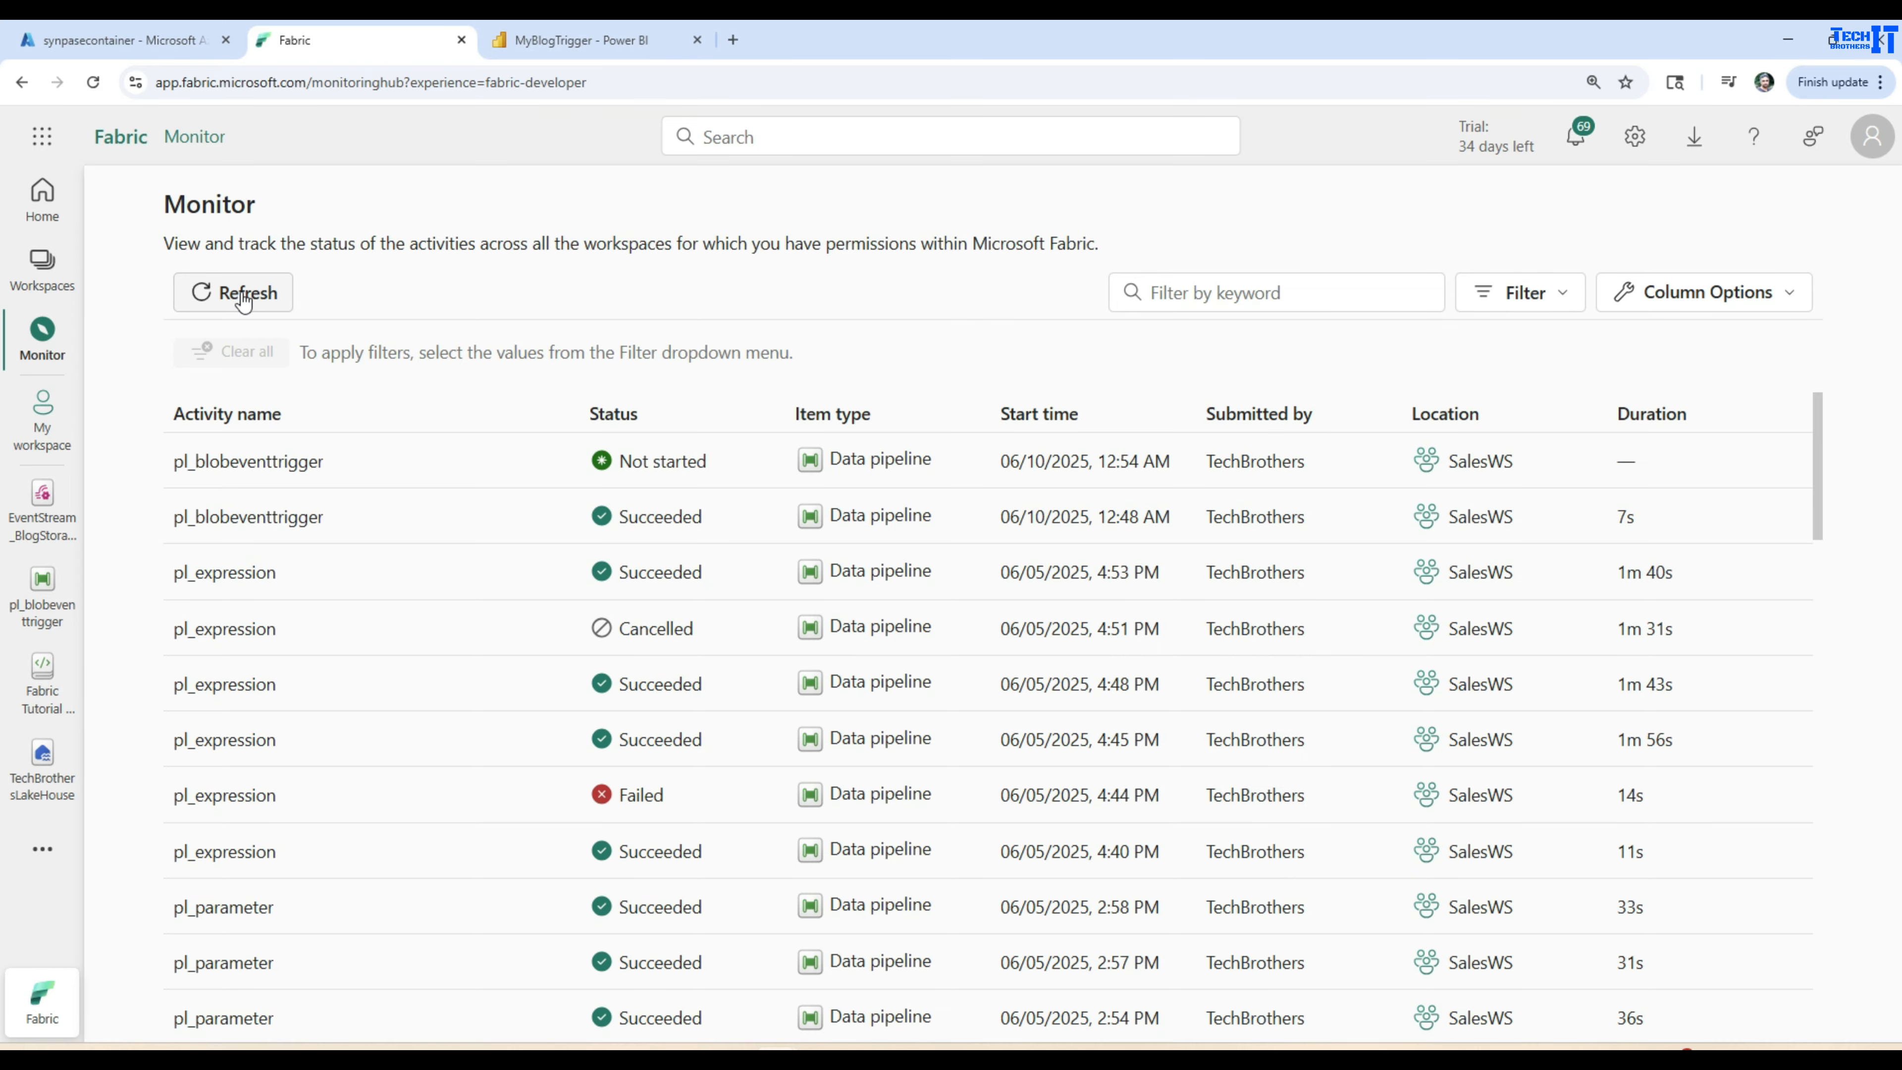
{"action": "left_click", "coordinate": [243, 297]}
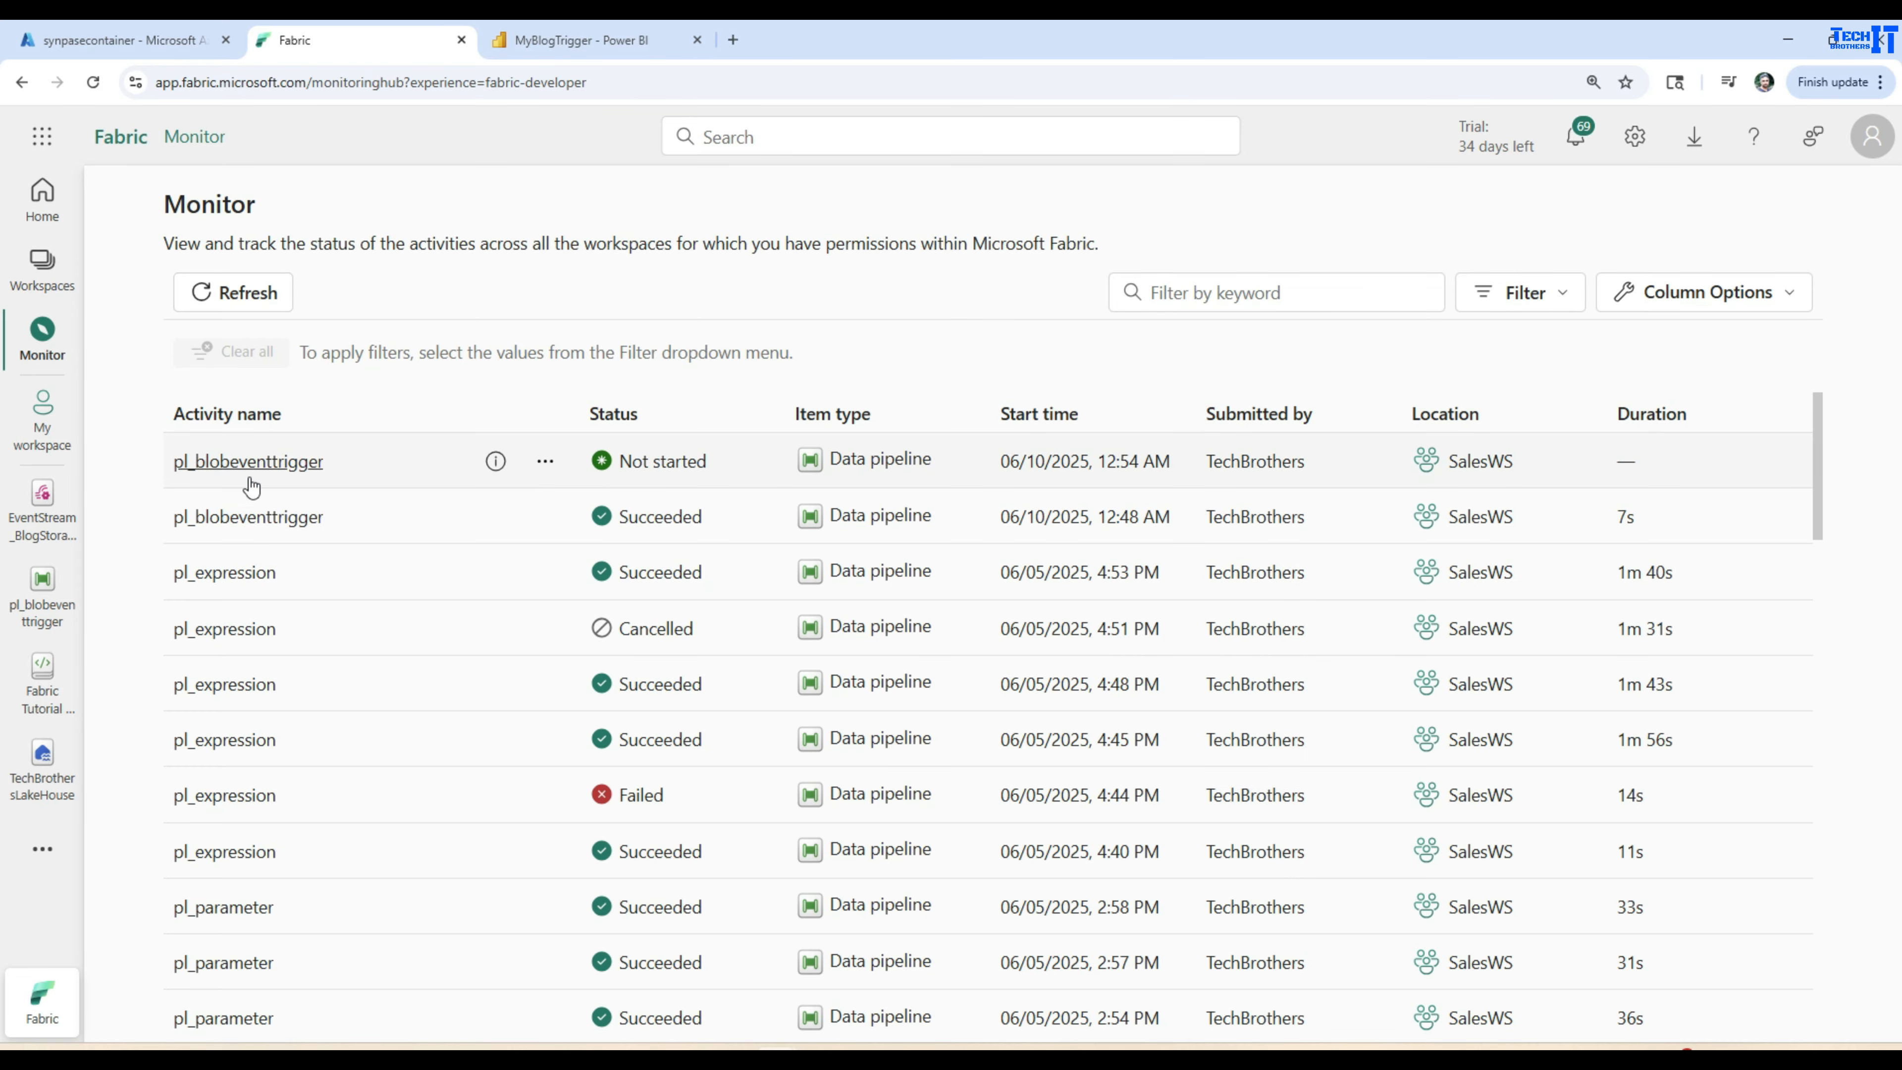
{"action": "left_click", "coordinate": [268, 297]}
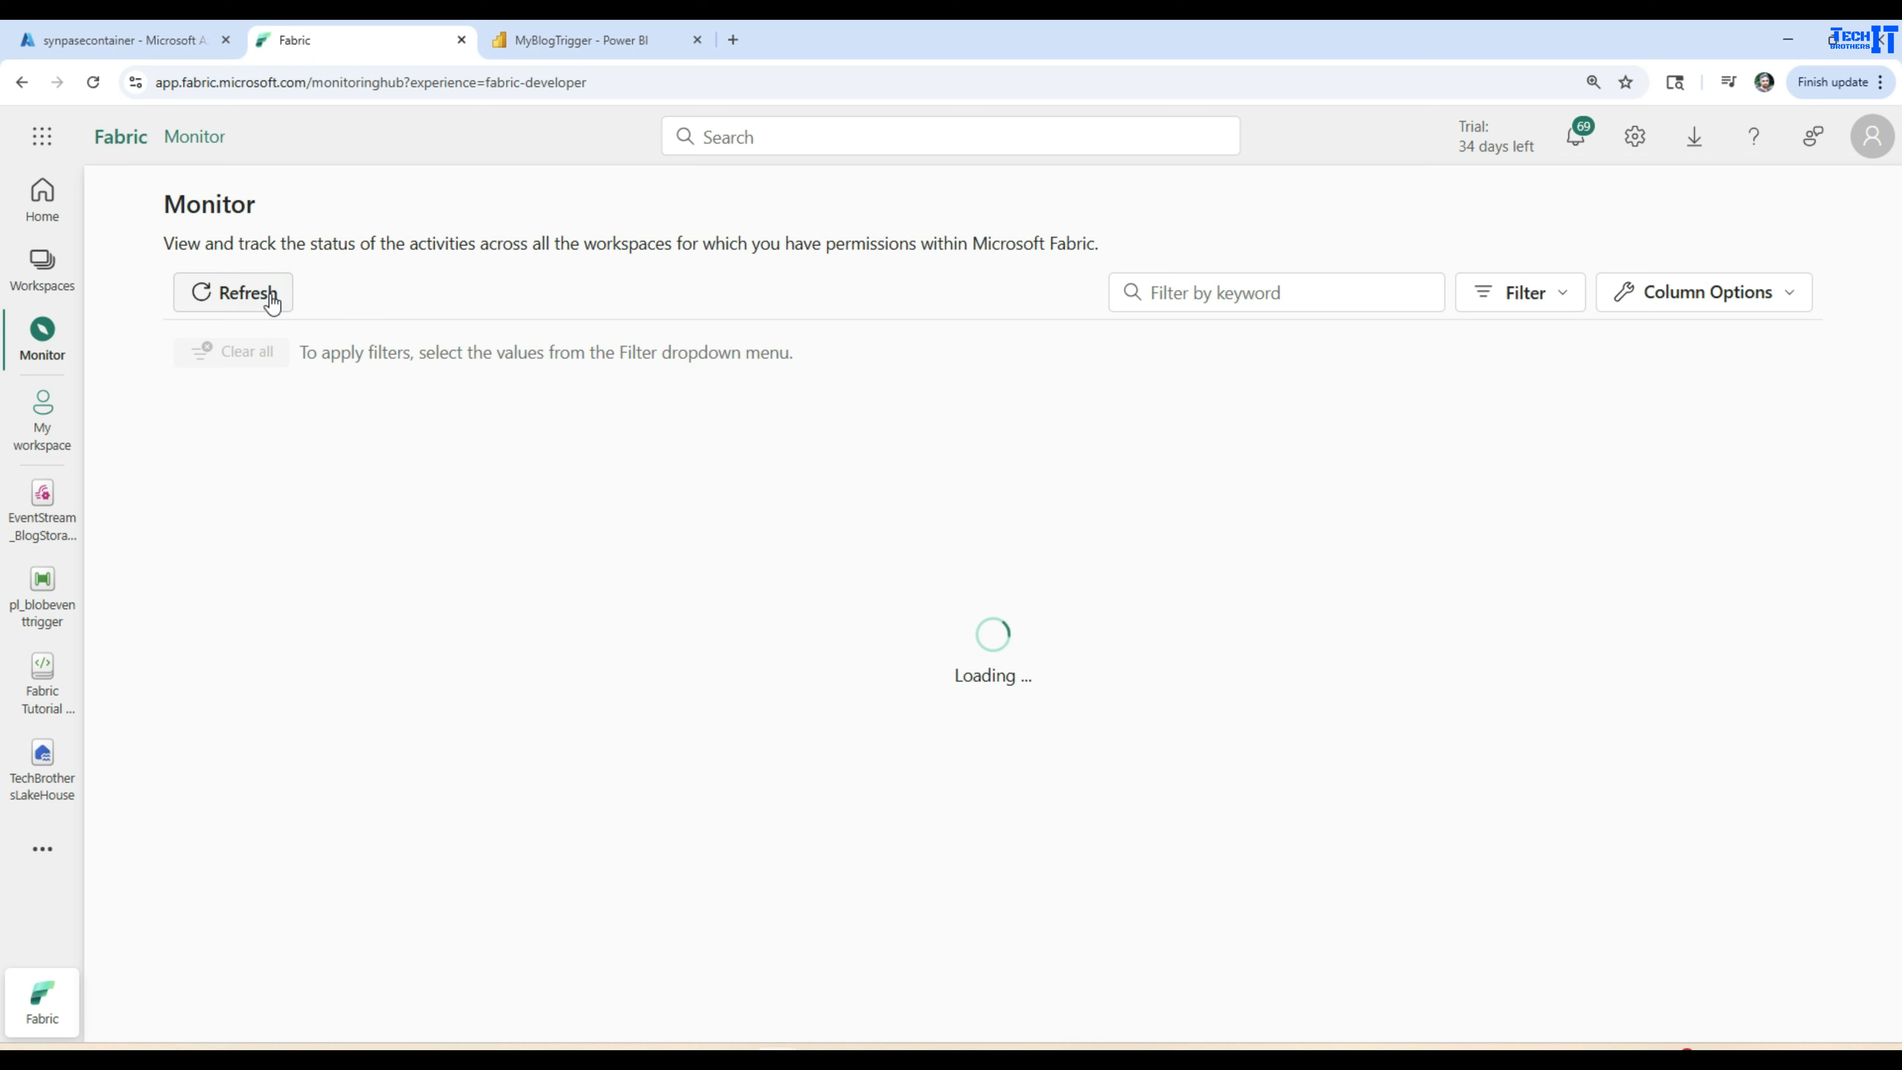
Examine the data and time columns in EventStream_BlogStorage's data preview, and return to Monitor to recheck the newest pl_blobeventtrigger run.
{"action": "left_click", "coordinate": [42, 506]}
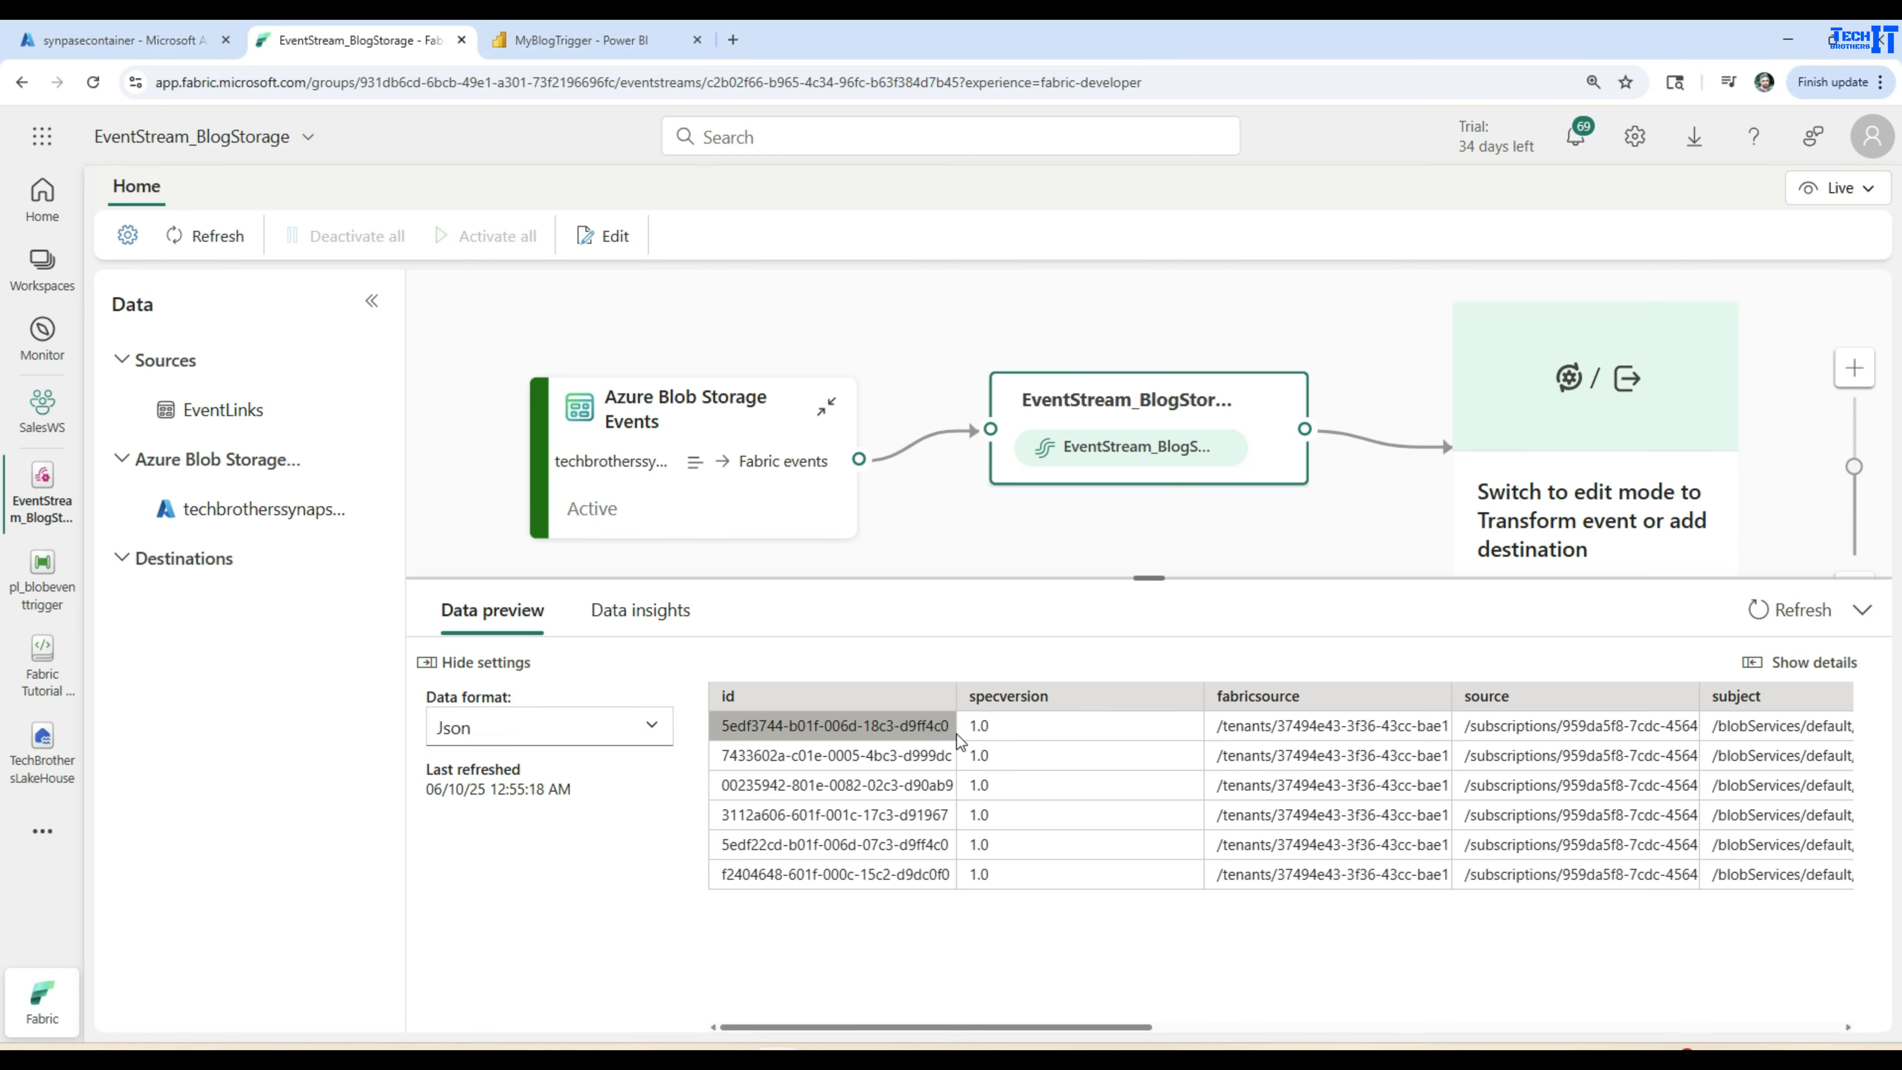
{"action": "left_click_drag", "start_coordinate": [966, 1027], "coordinate": [1659, 1028]}
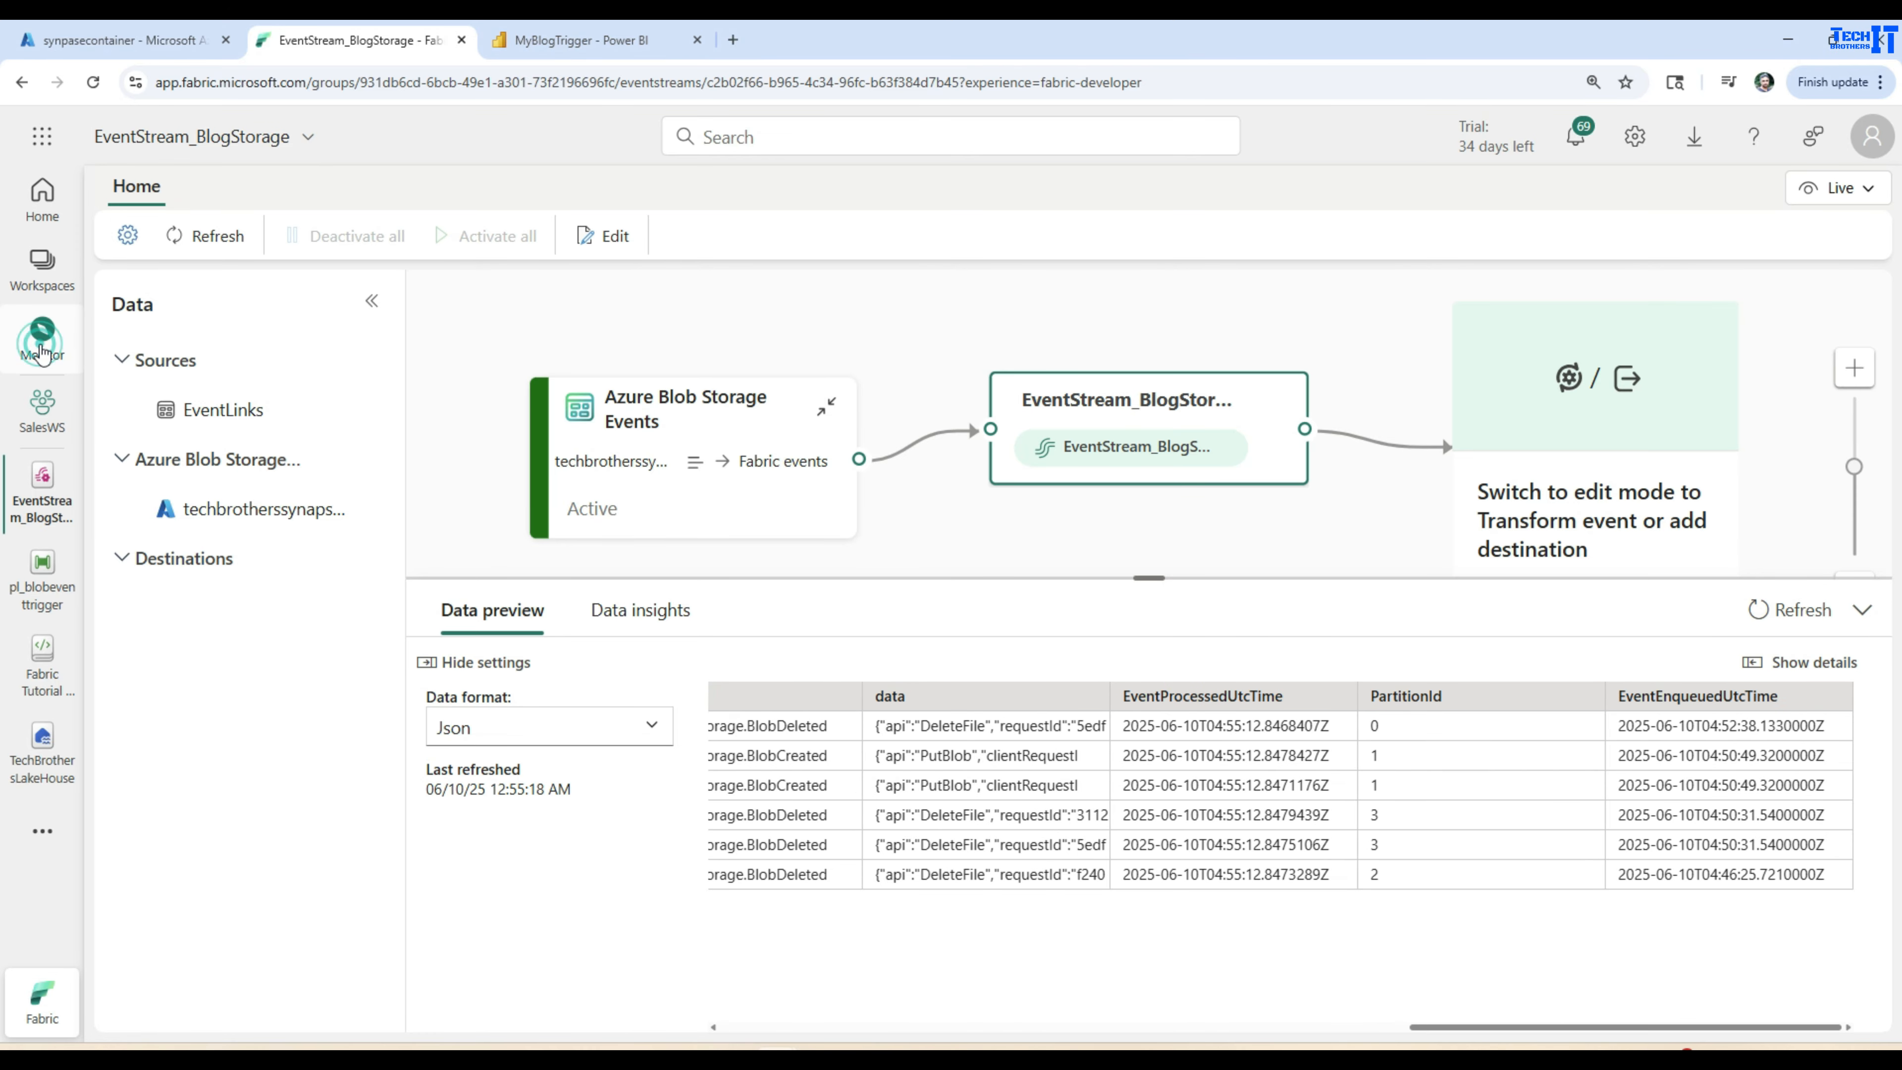
{"action": "left_click", "coordinate": [43, 346]}
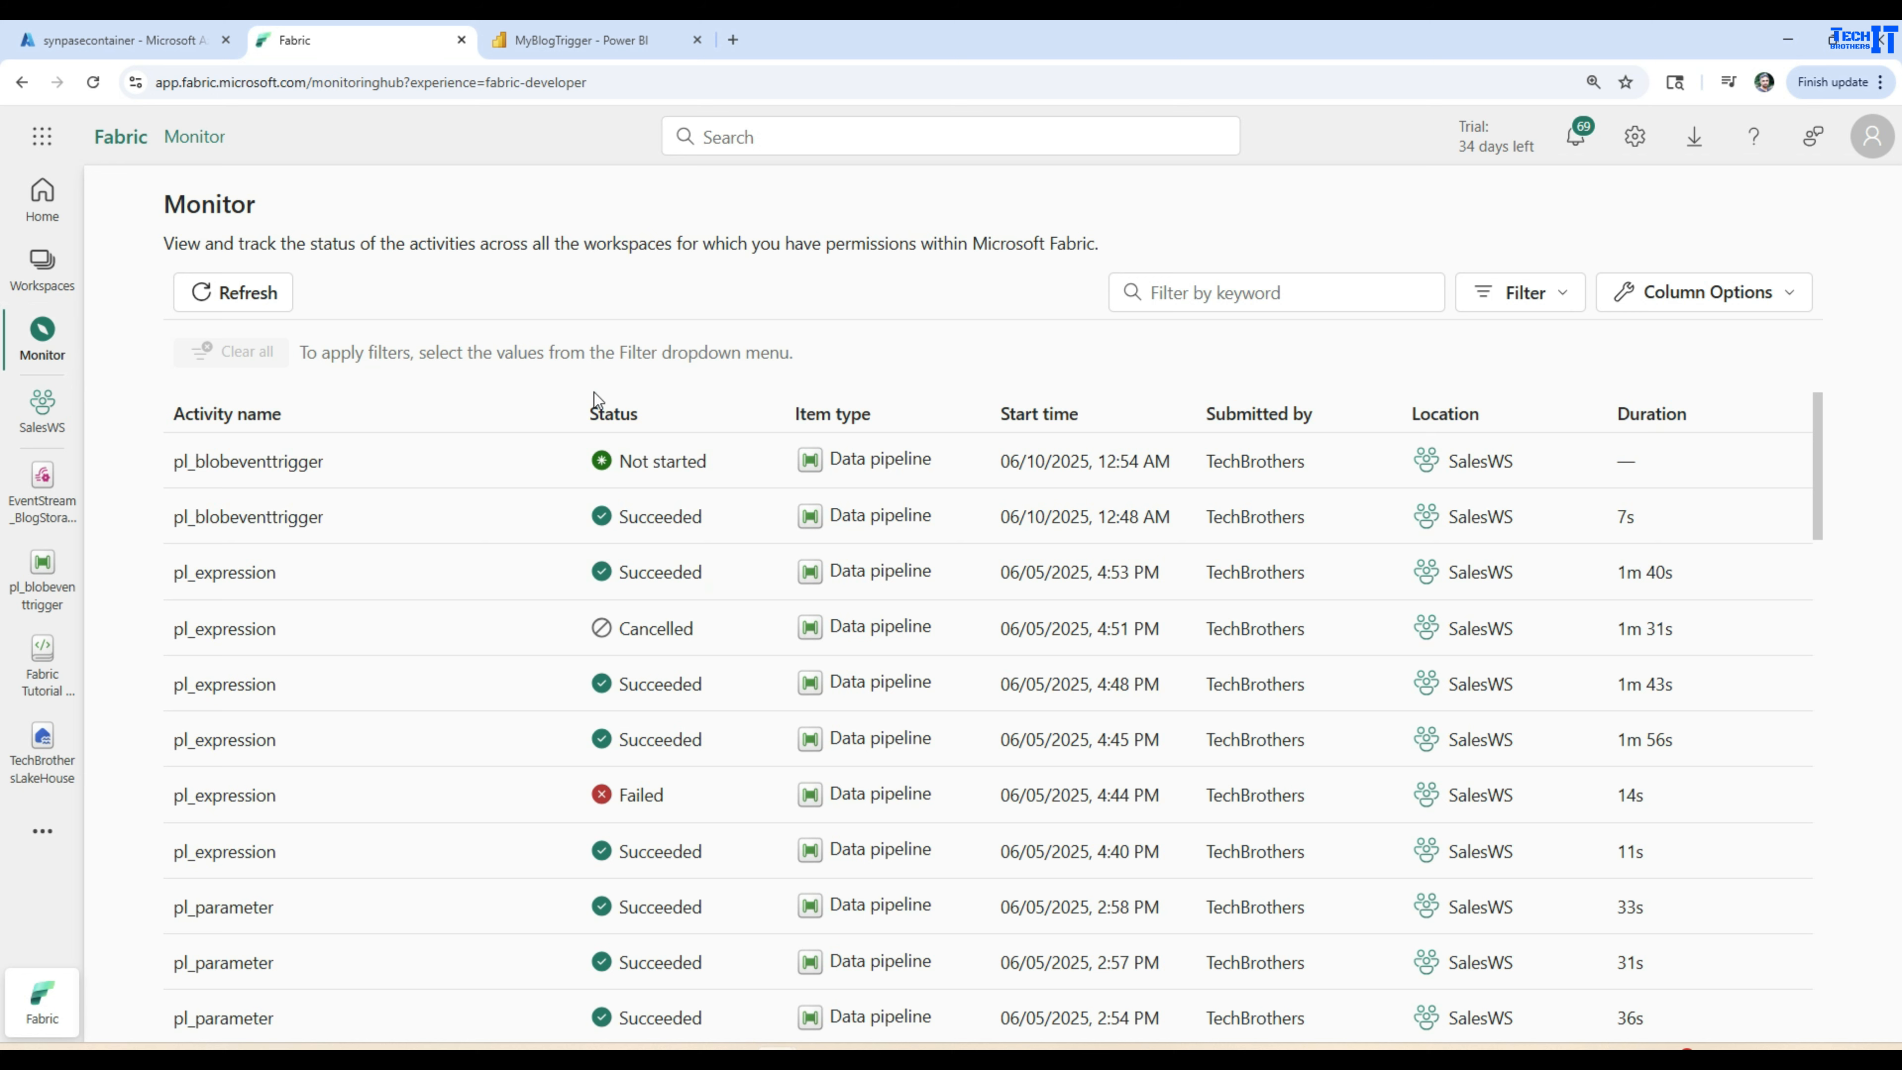
{"action": "left_click", "coordinate": [215, 290]}
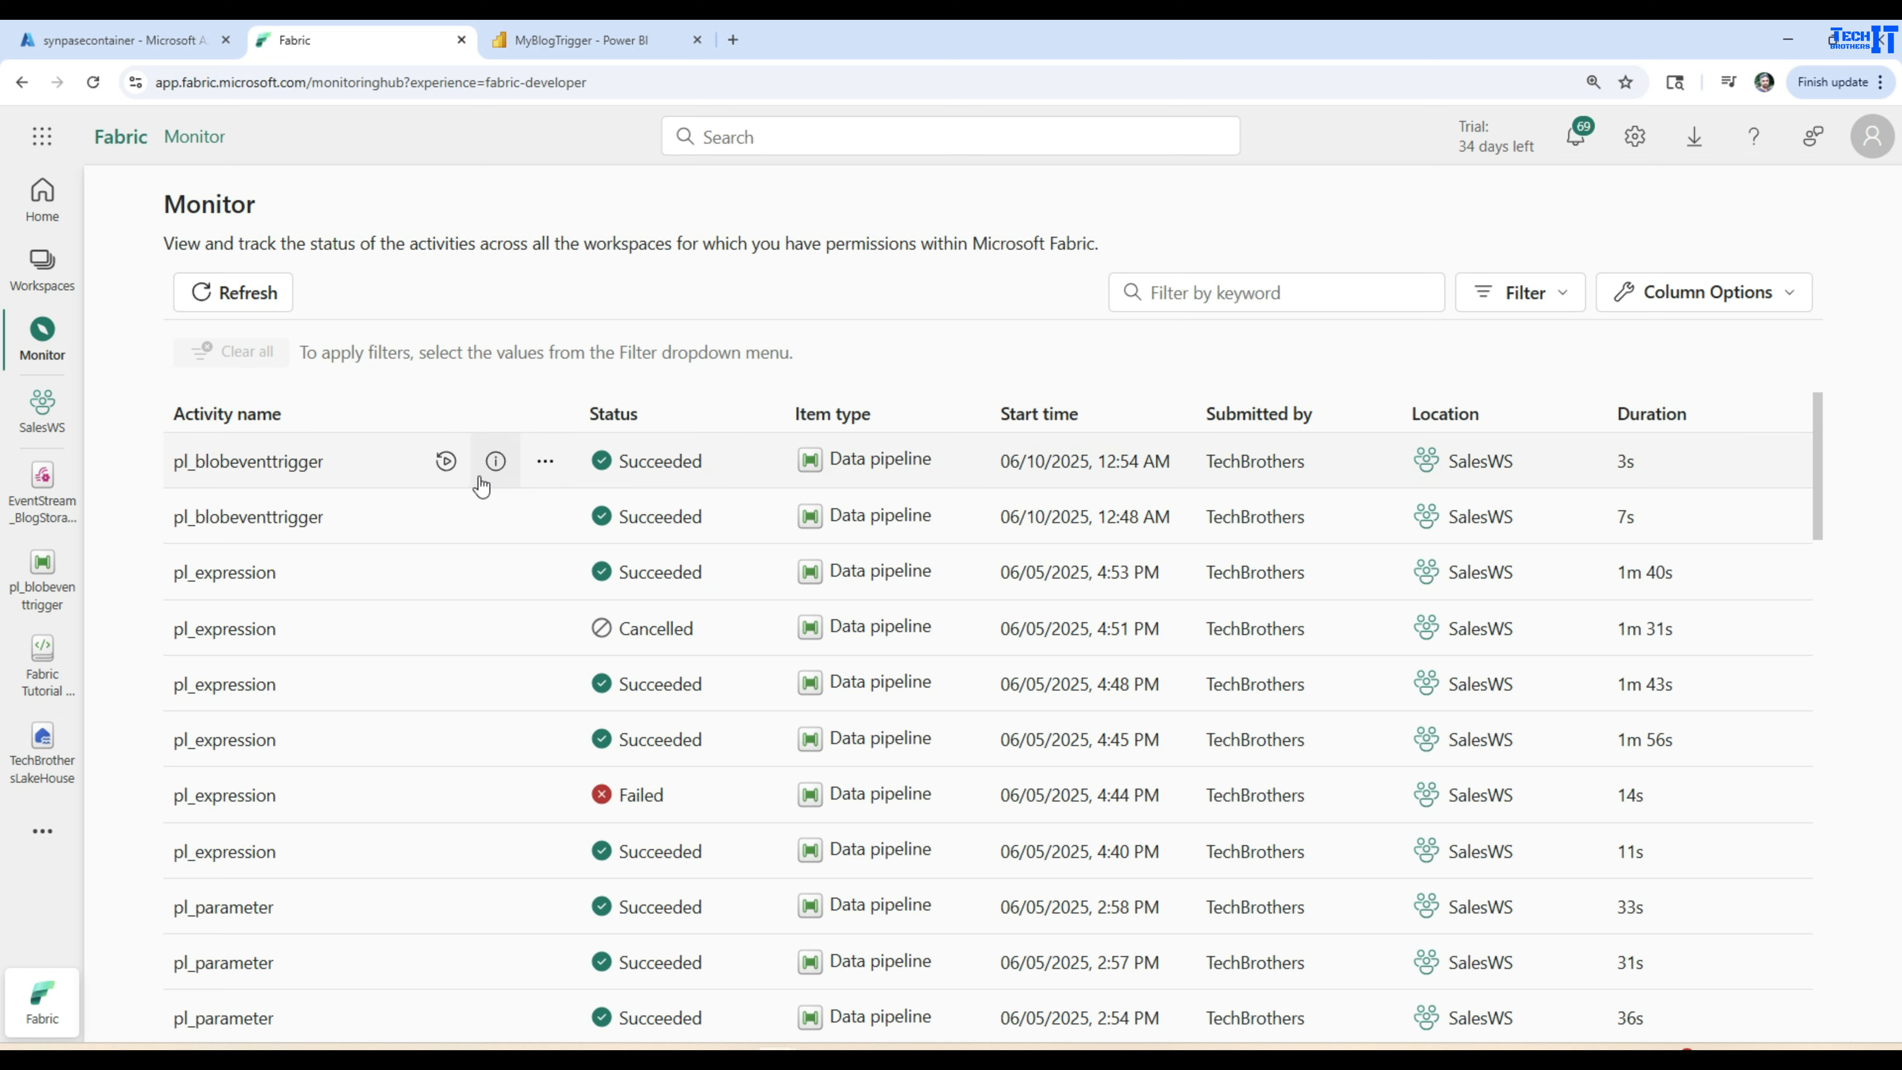
{"action": "left_click", "coordinate": [269, 310]}
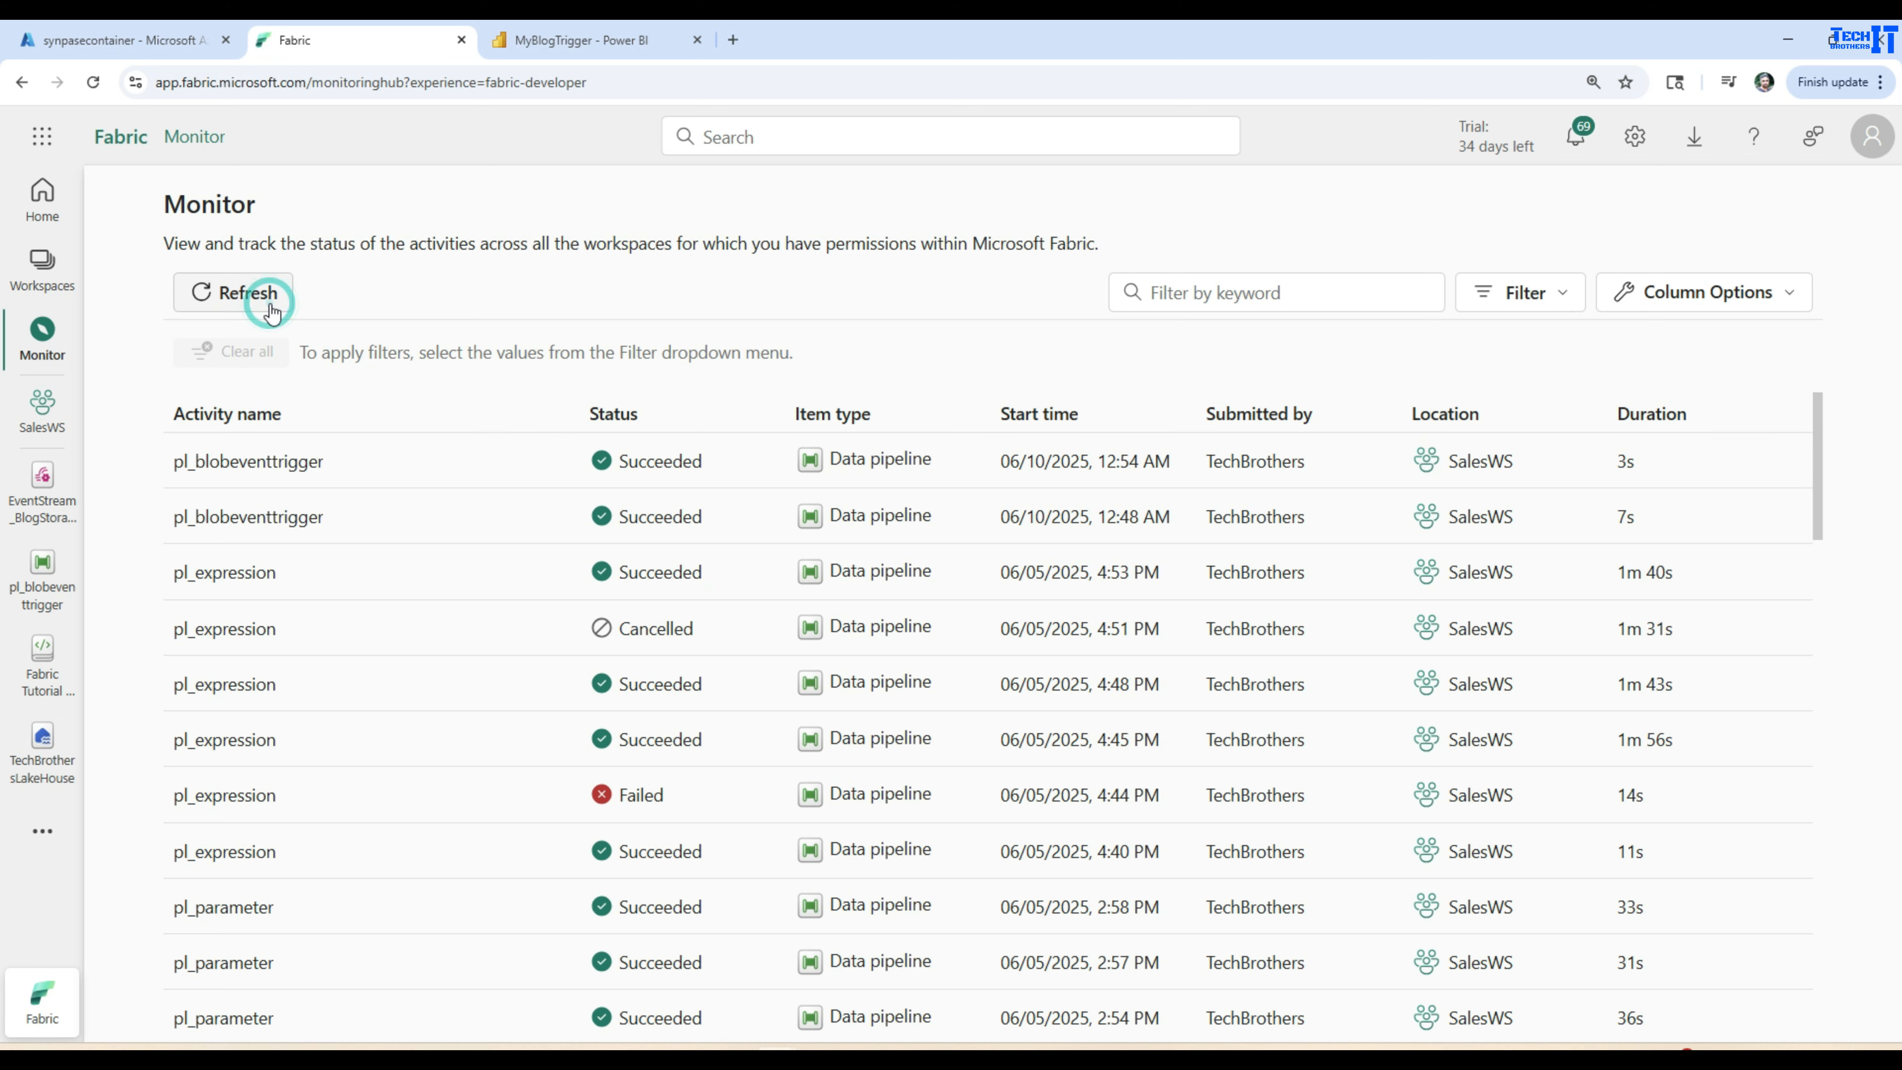
Refresh the Monitor activity list, and check the live feeds of the techbrotherssynapsestg event and alert in MyBlogTrigger.
{"action": "left_click", "coordinate": [271, 312]}
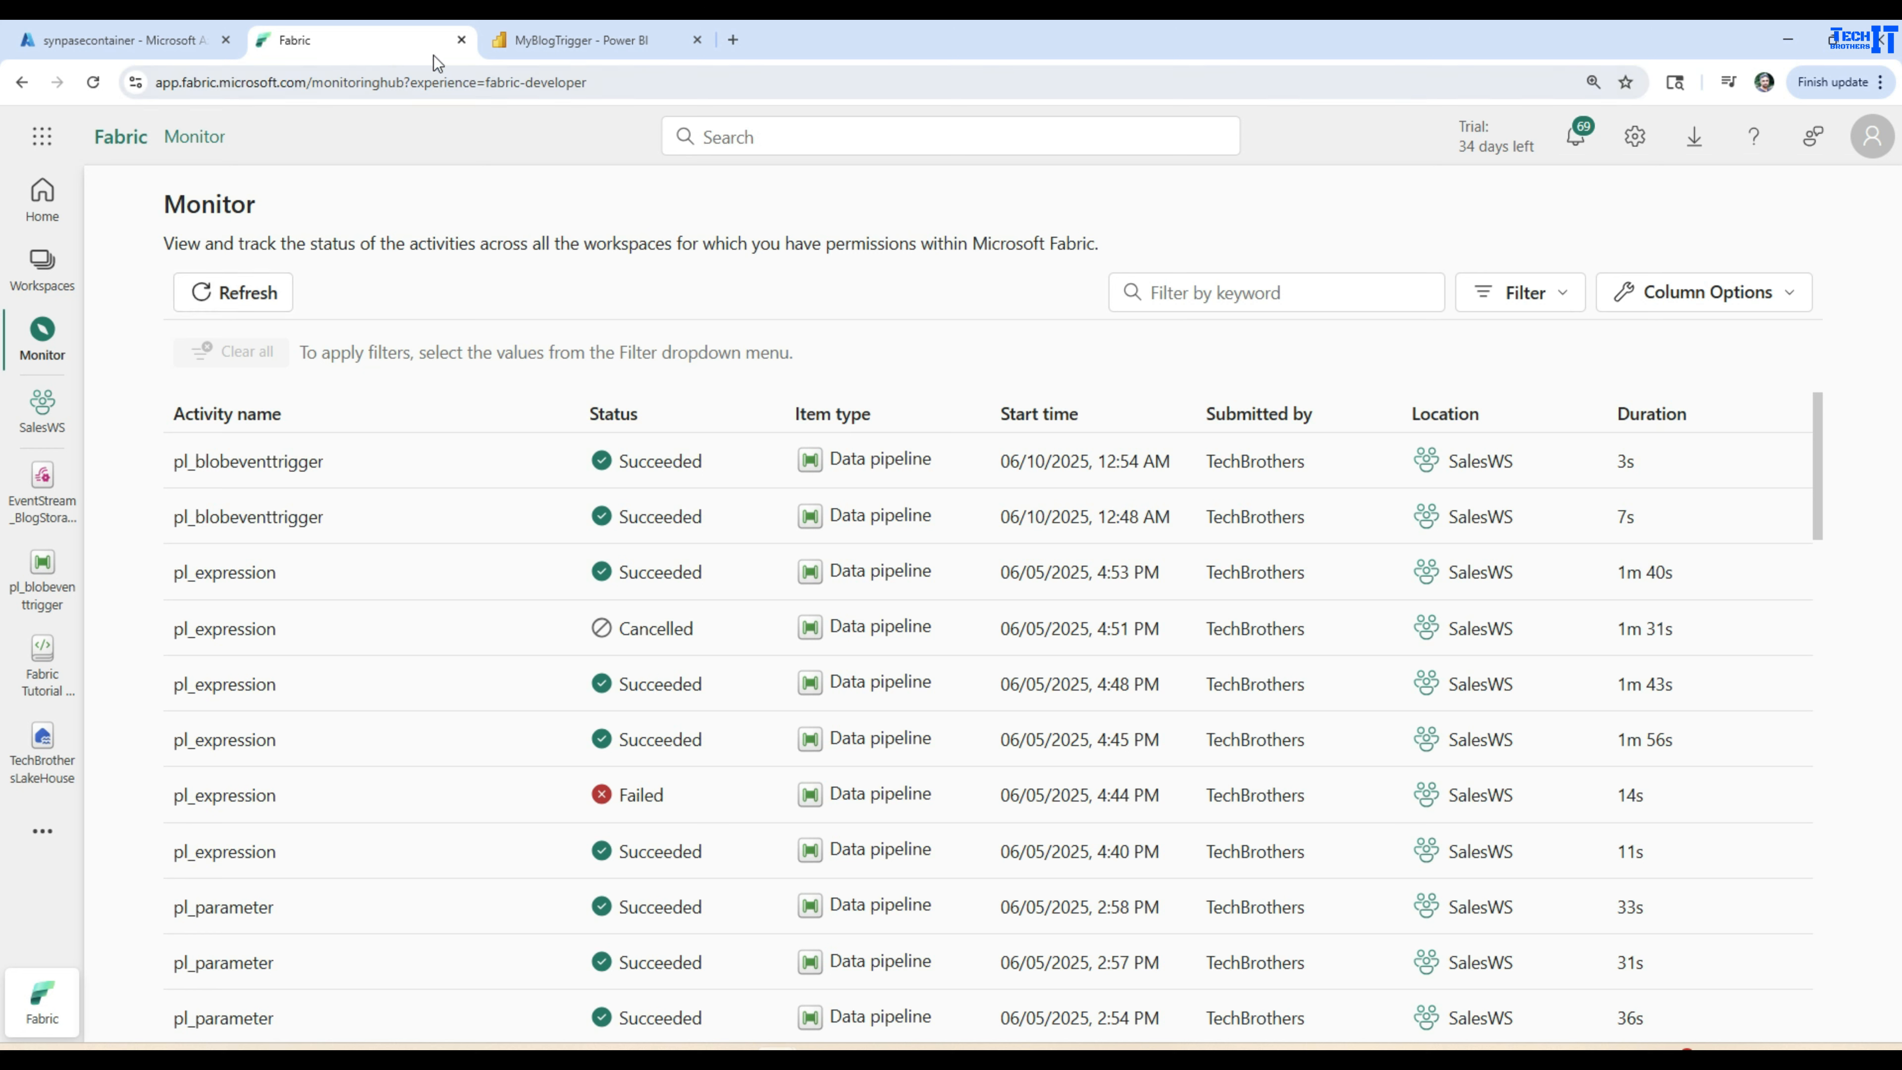
{"action": "left_click", "coordinate": [544, 43]}
{"action": "left_click", "coordinate": [236, 392]}
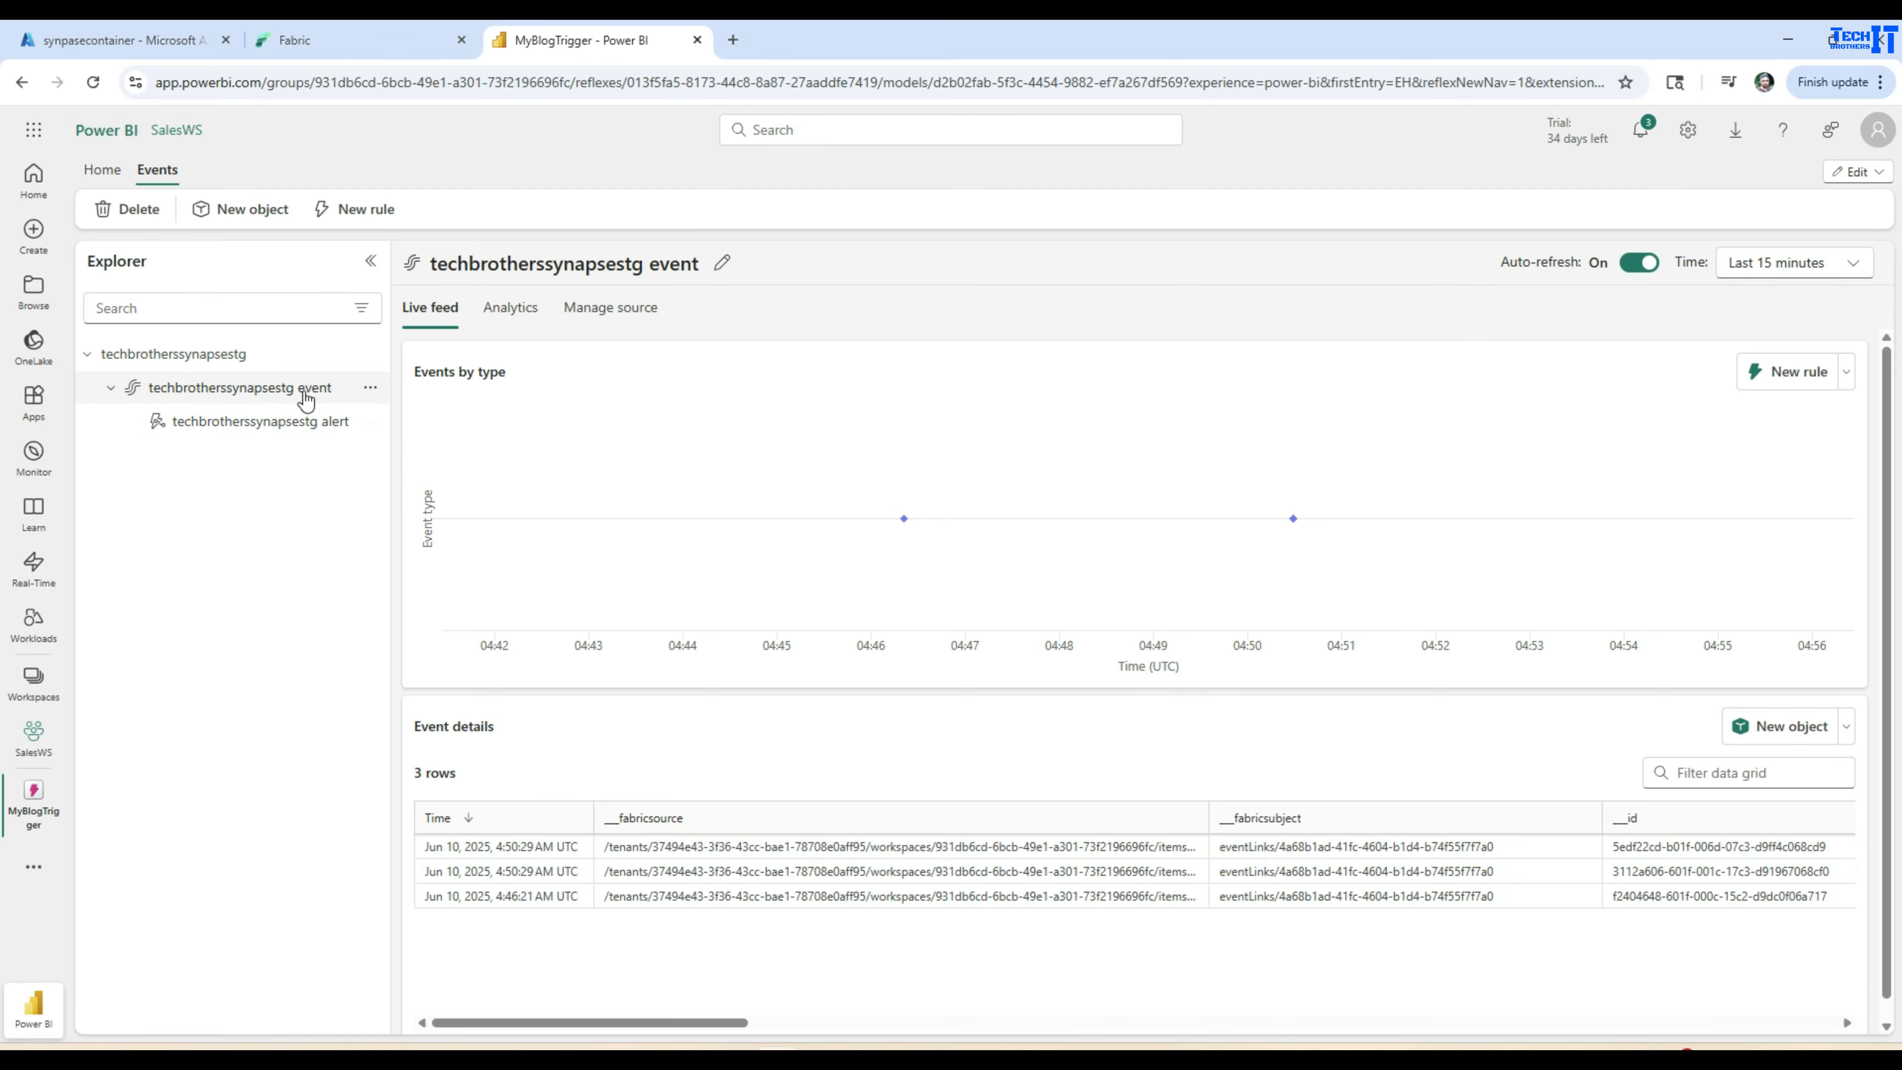
{"action": "left_click", "coordinate": [311, 439]}
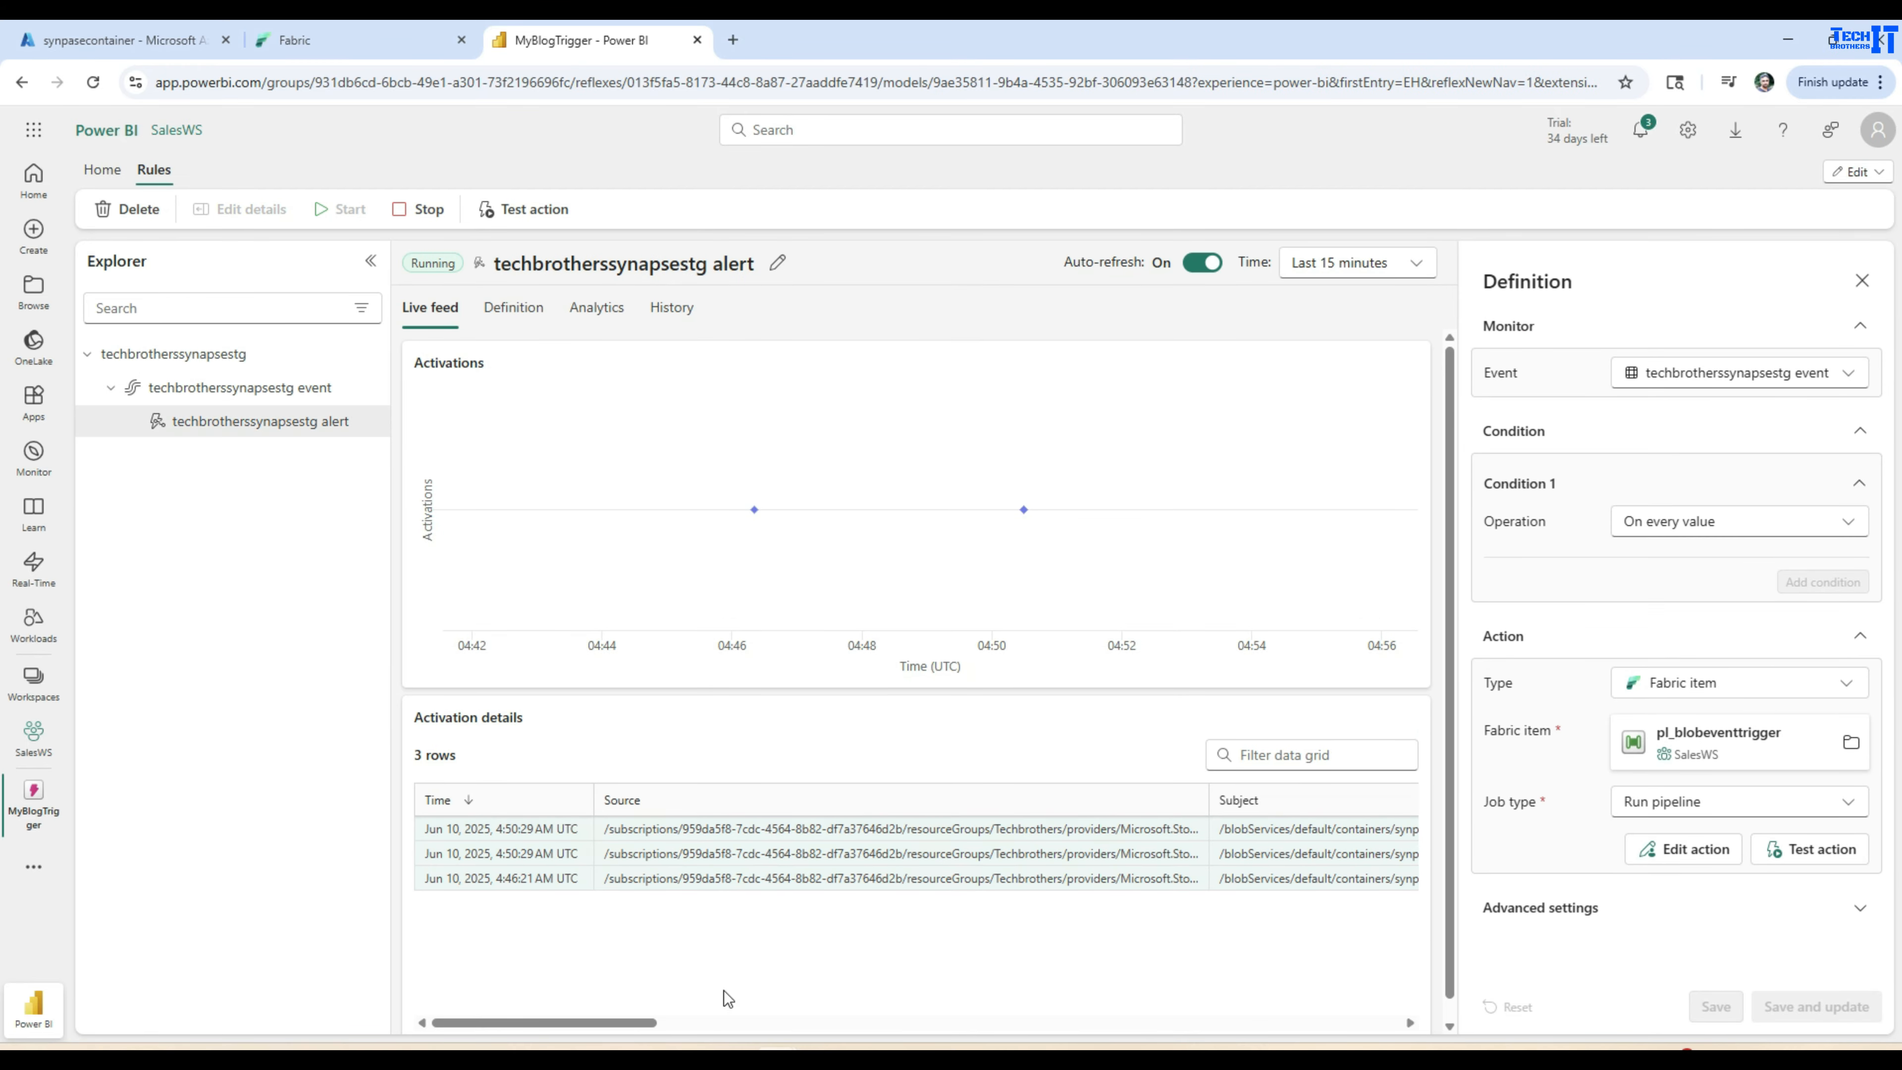
{"action": "left_click_drag", "start_coordinate": [637, 1022], "coordinate": [590, 1017]}
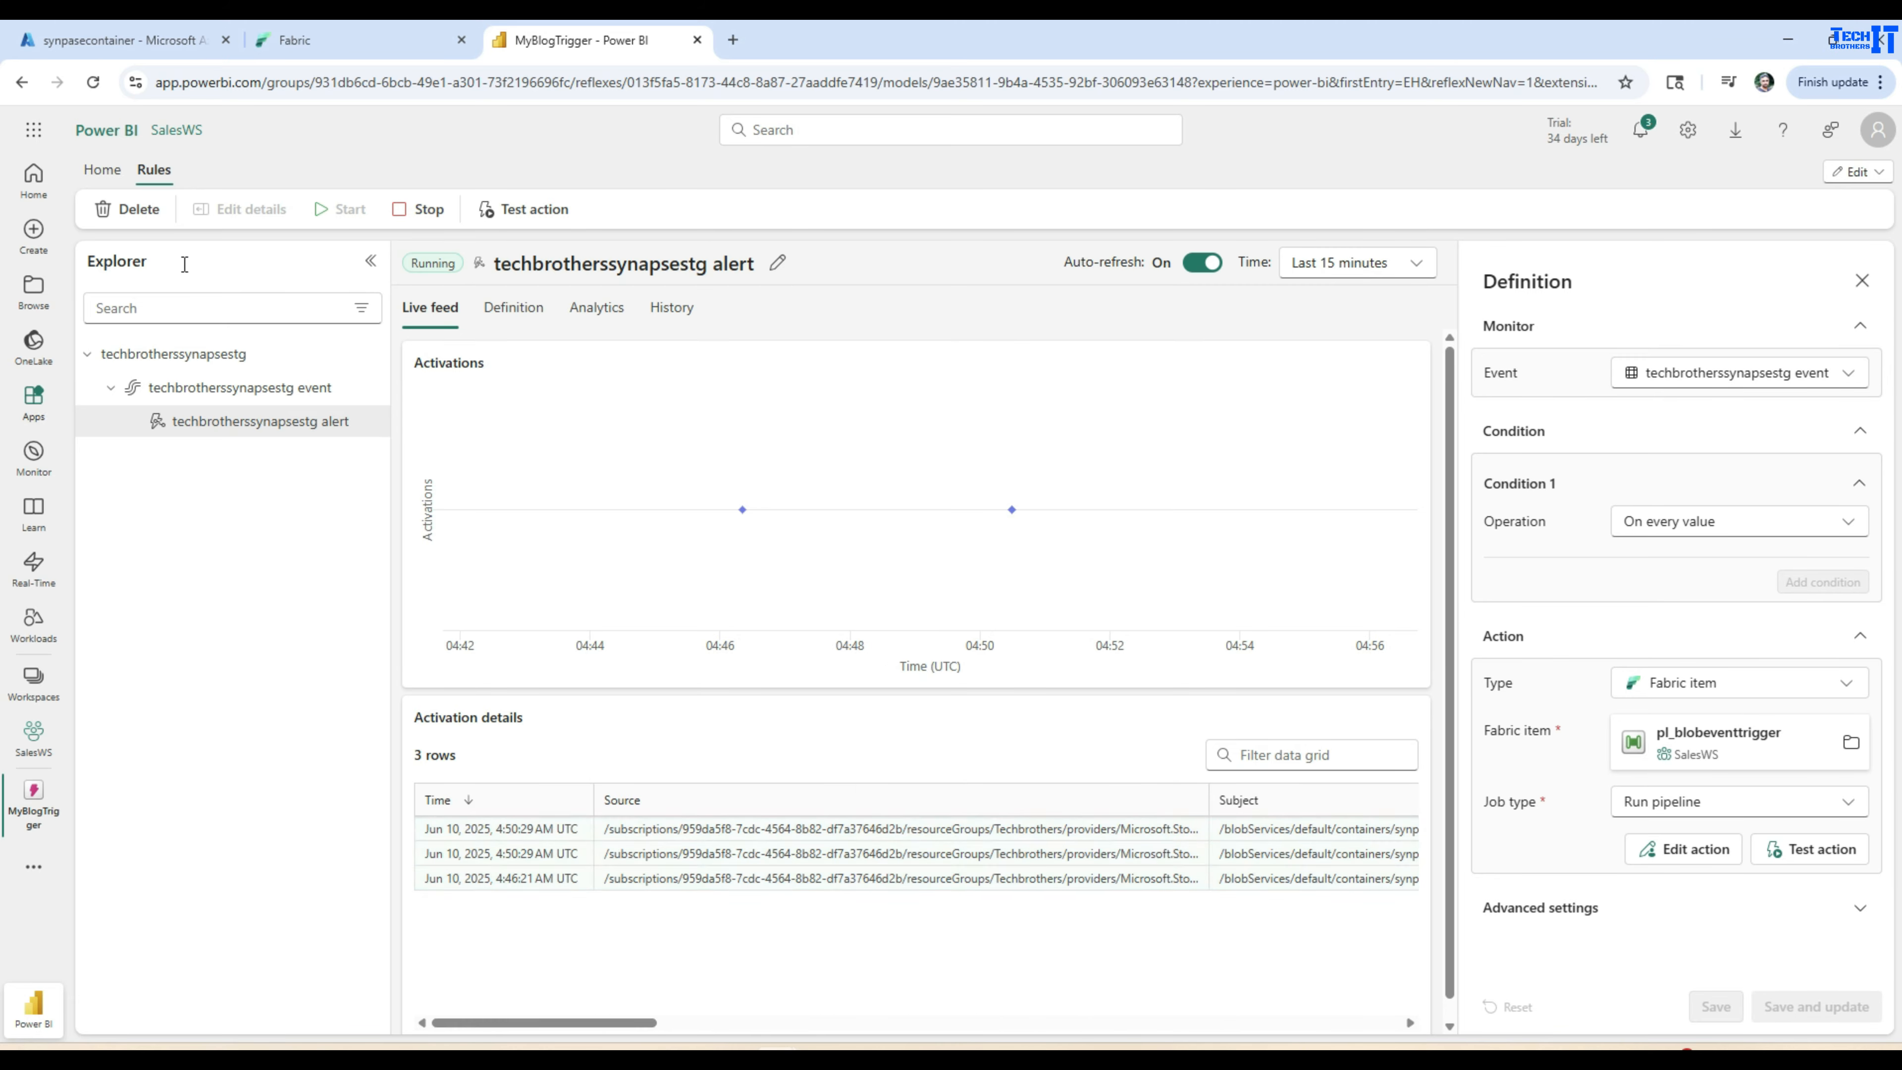
Refresh Fabric's Monitor again, and examine the incoming event rows in EventStream_BlogStorage's data preview.
{"action": "left_click", "coordinate": [380, 40]}
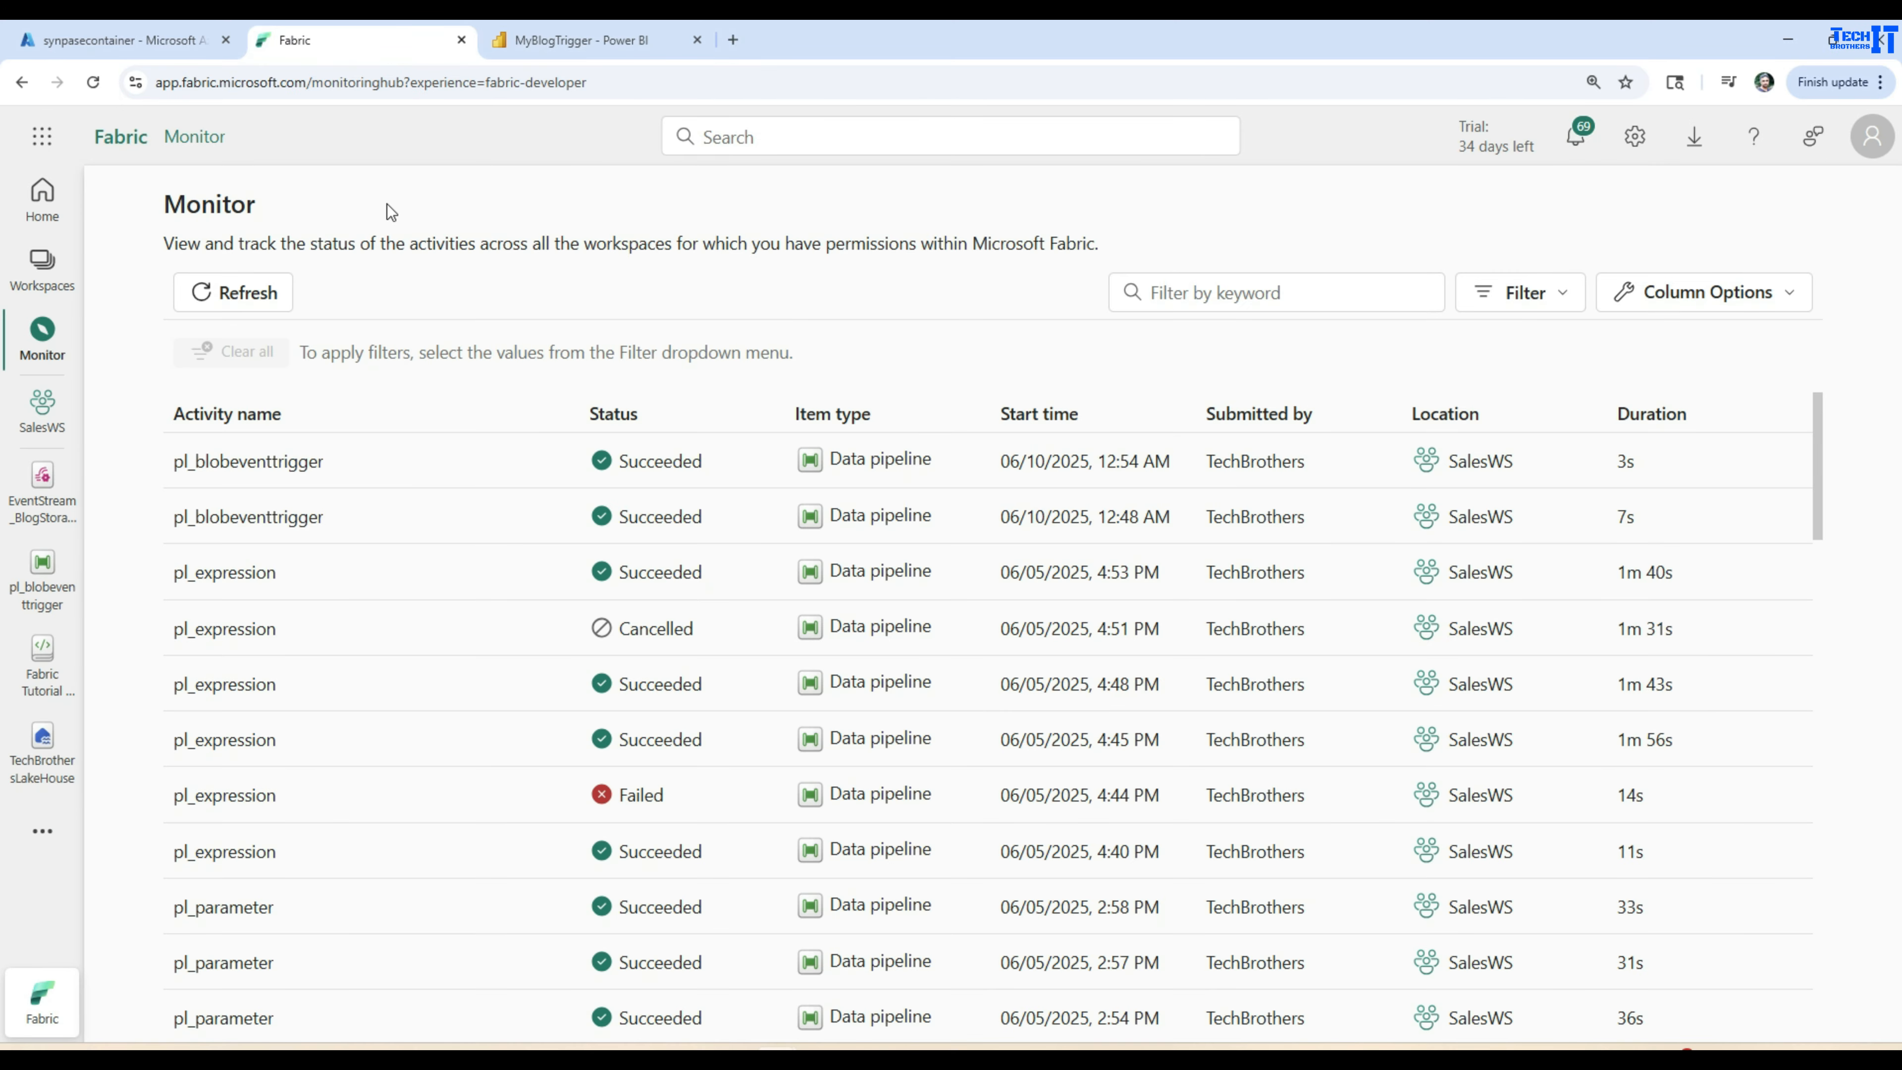
{"action": "left_click", "coordinate": [241, 294]}
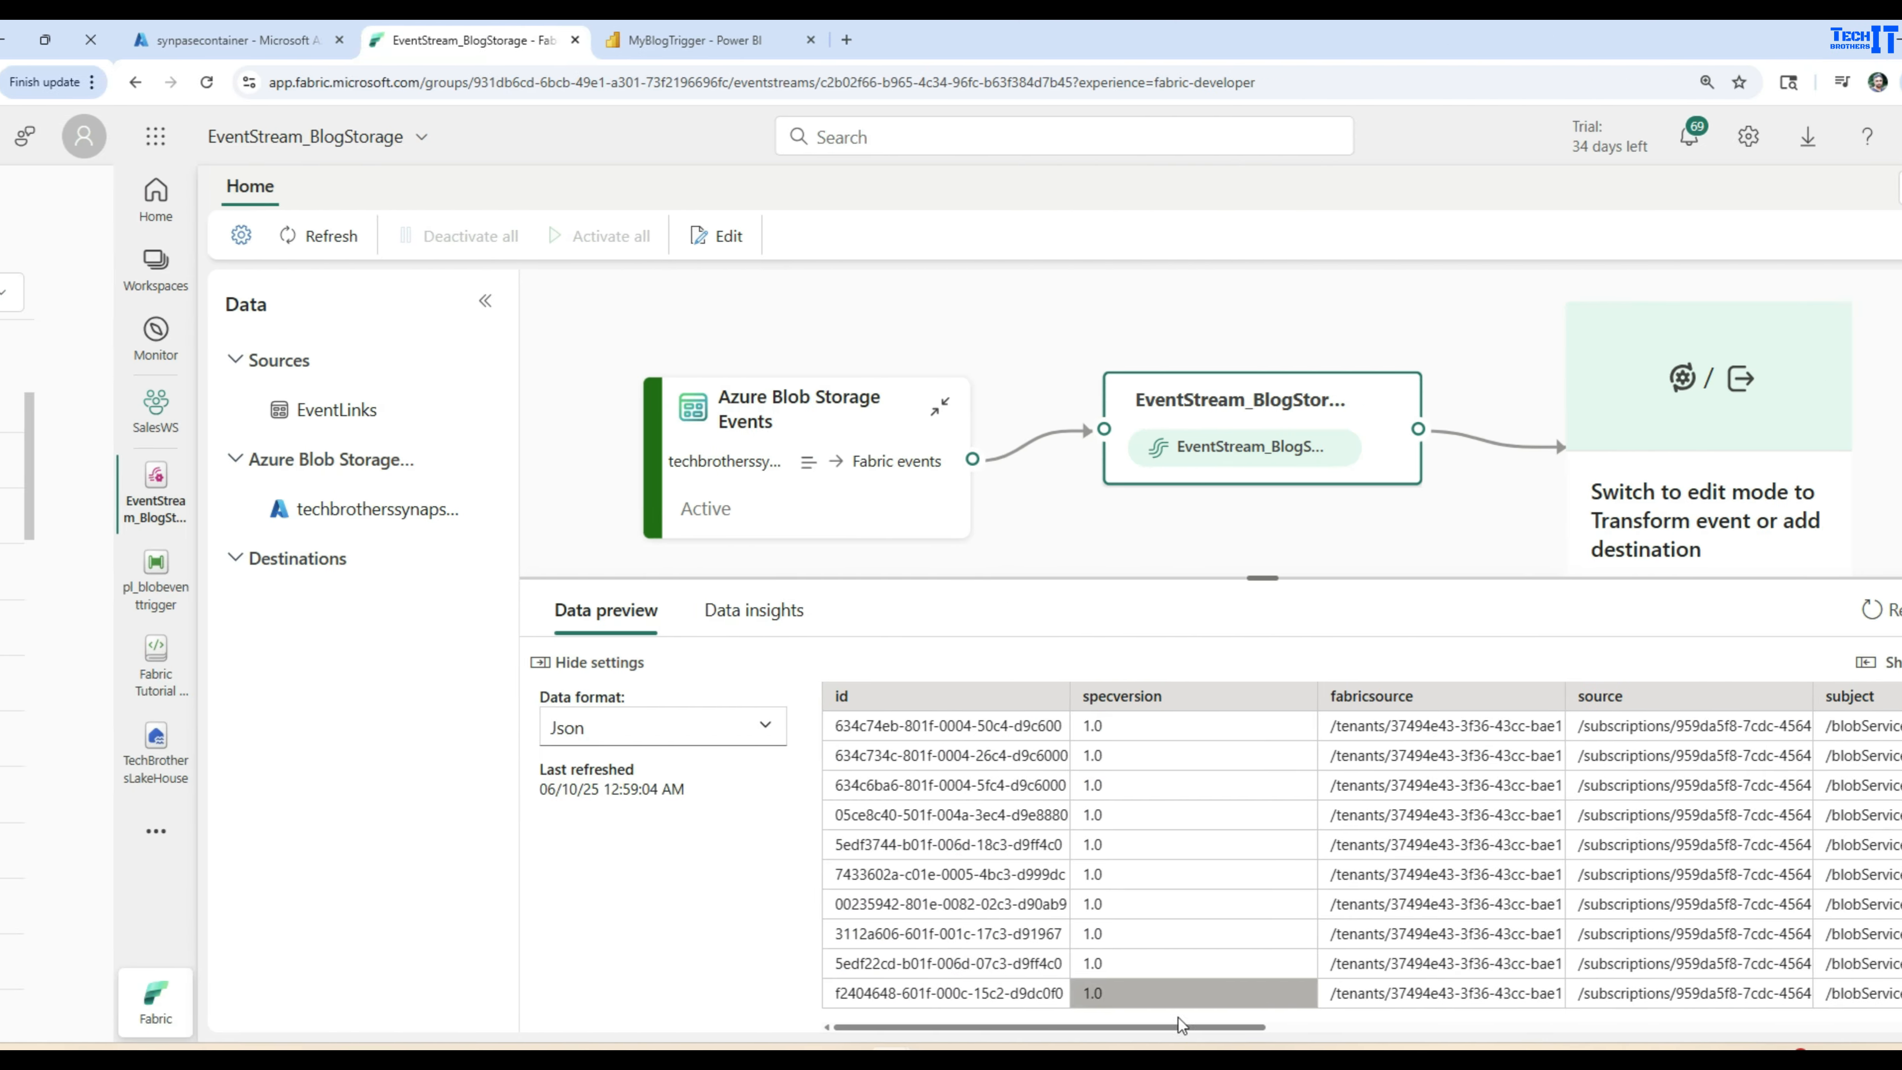
{"action": "mouse_move", "coordinate": [1002, 1028]}
{"action": "left_mouse_down"}
{"action": "mouse_move", "coordinate": [1403, 1031]}
{"action": "mouse_move", "coordinate": [1008, 1028]}
{"action": "left_mouse_up"}
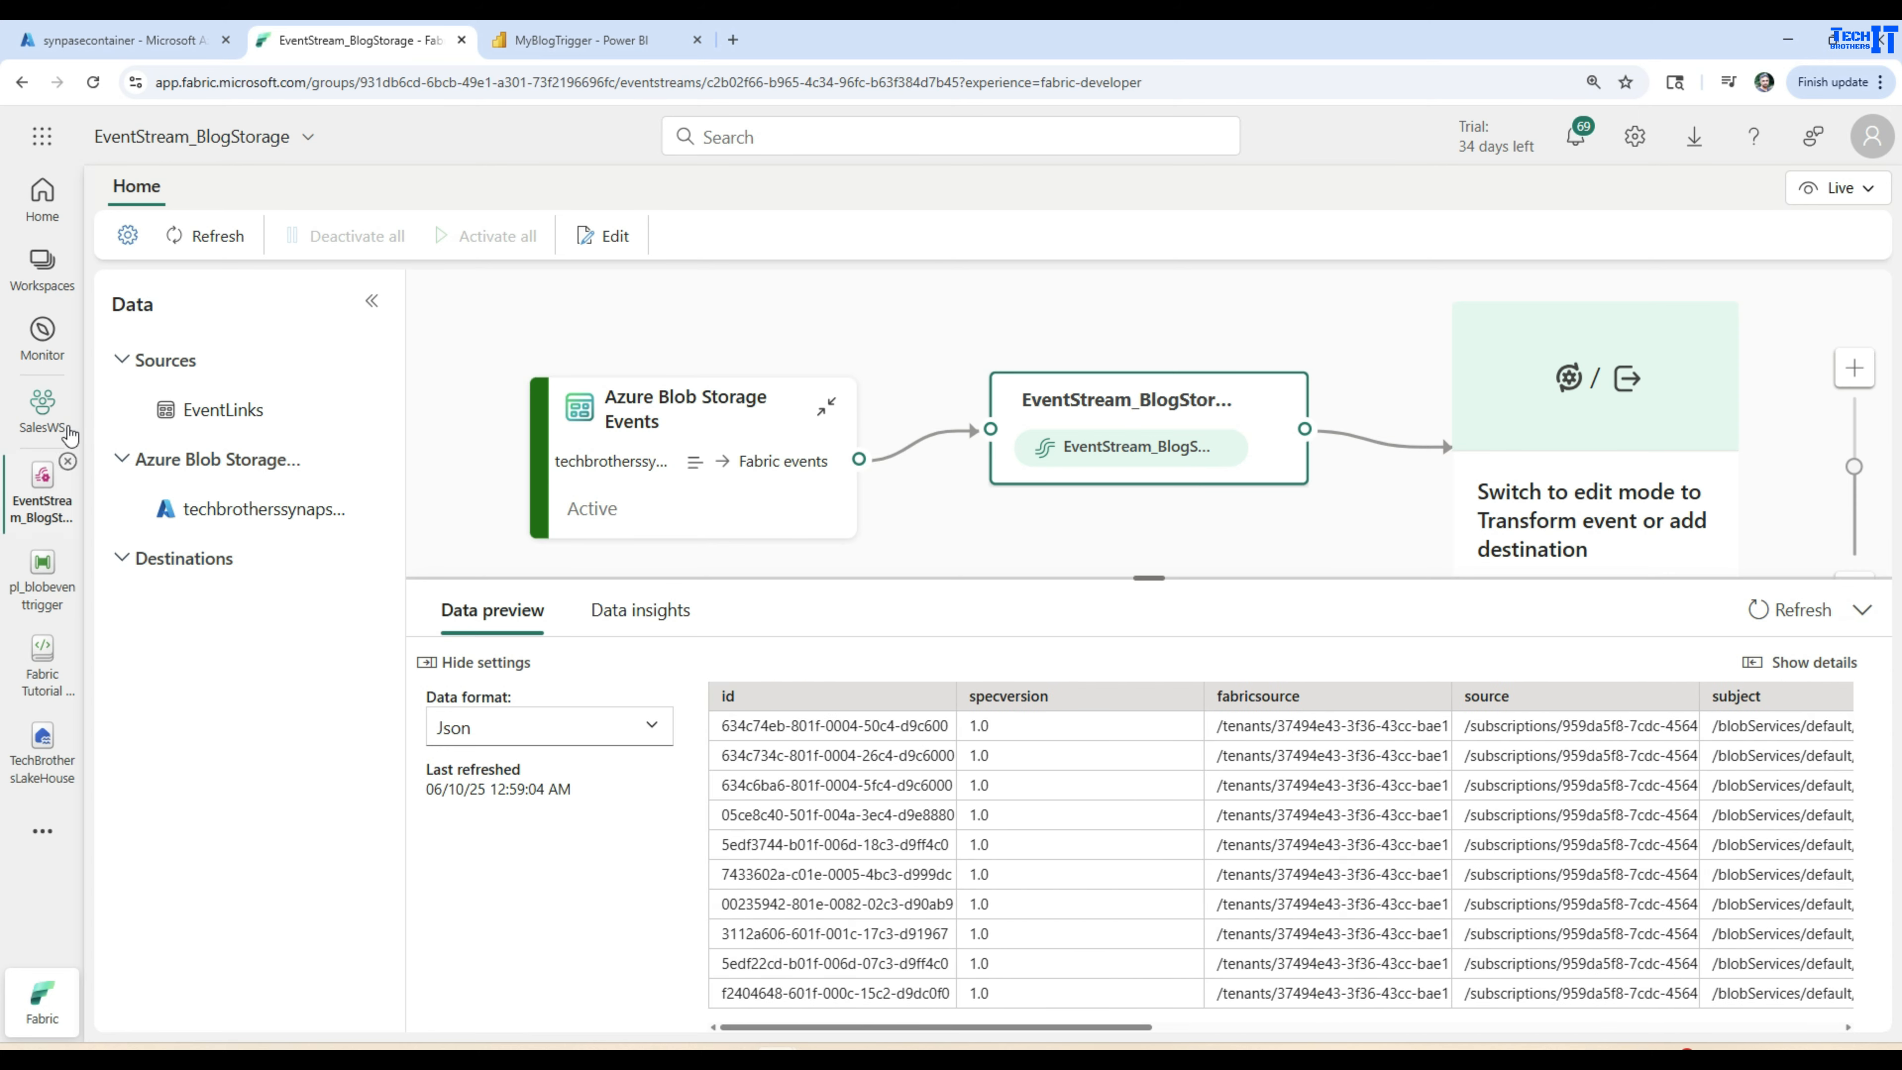
Reload MyBlogTrigger, and review the event details and the alert's activation details for the last 30 minutes.
{"action": "left_click", "coordinate": [599, 41]}
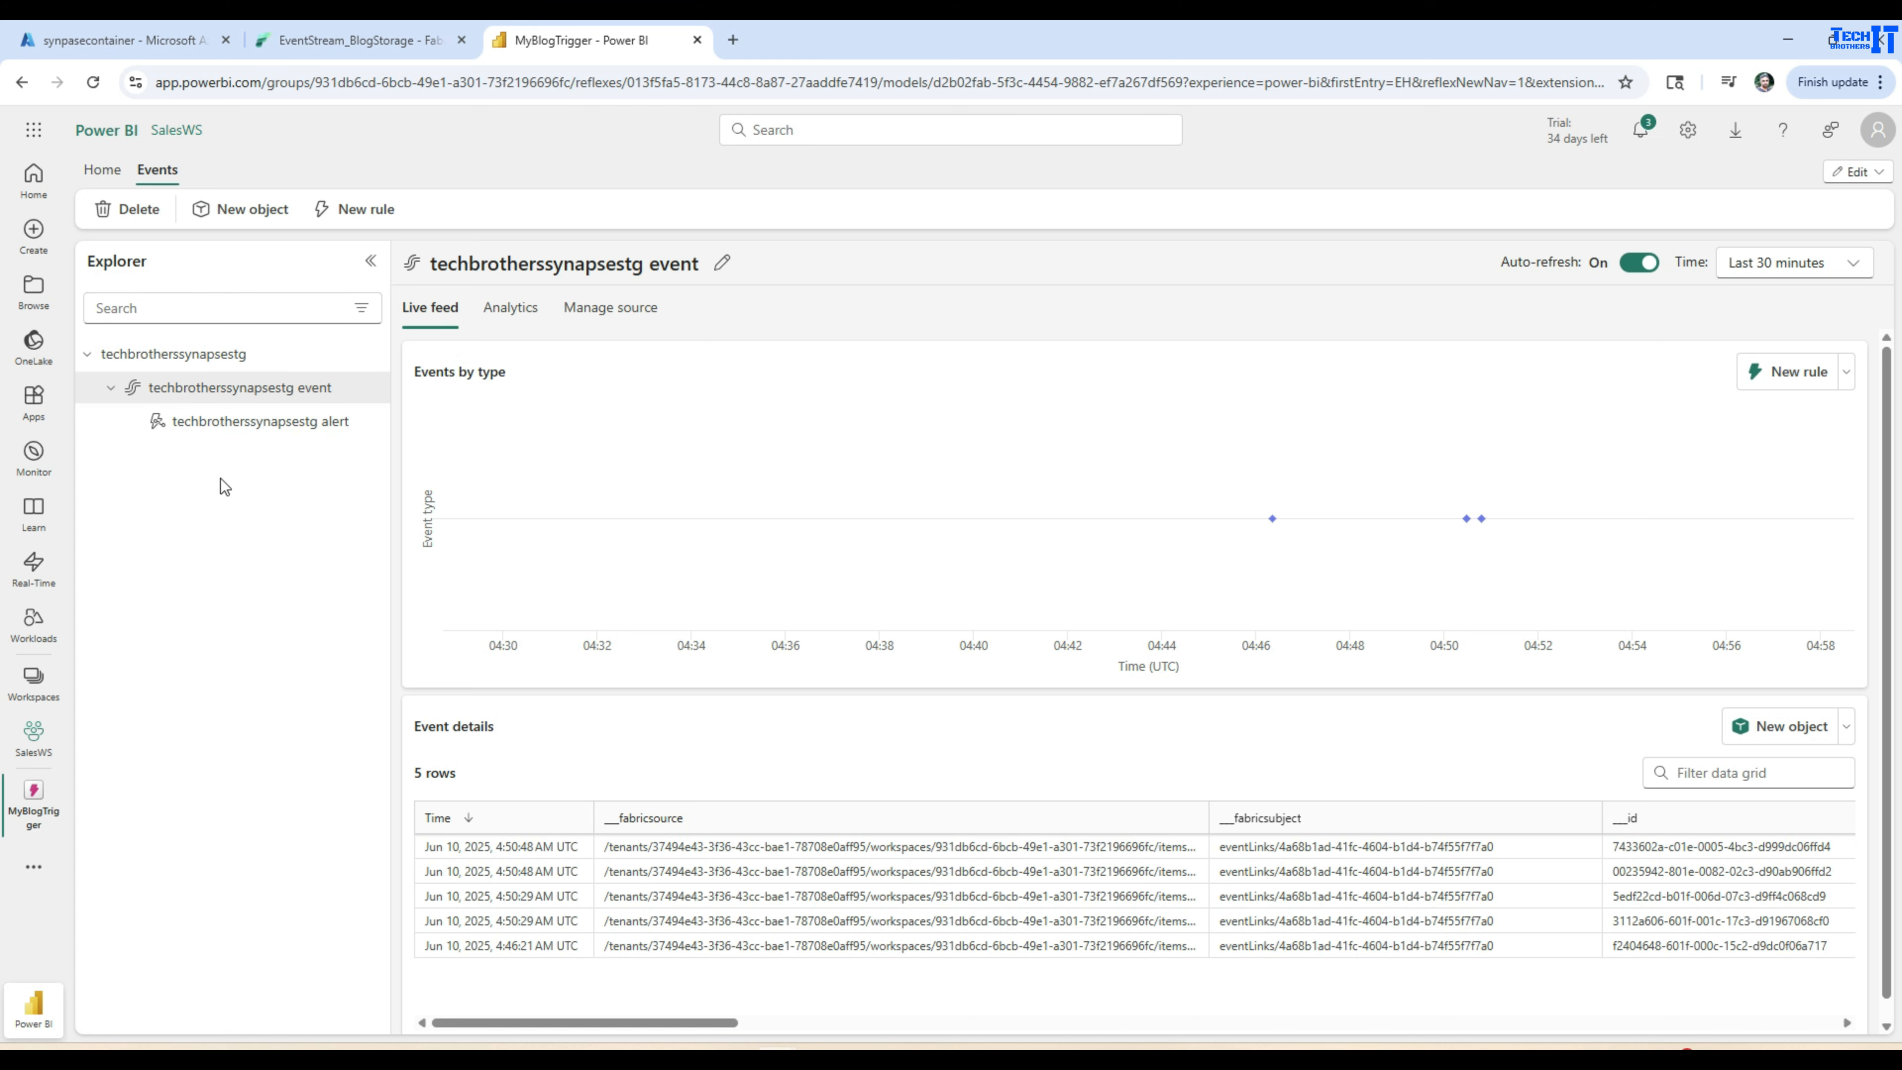
{"action": "left_click", "coordinate": [92, 84]}
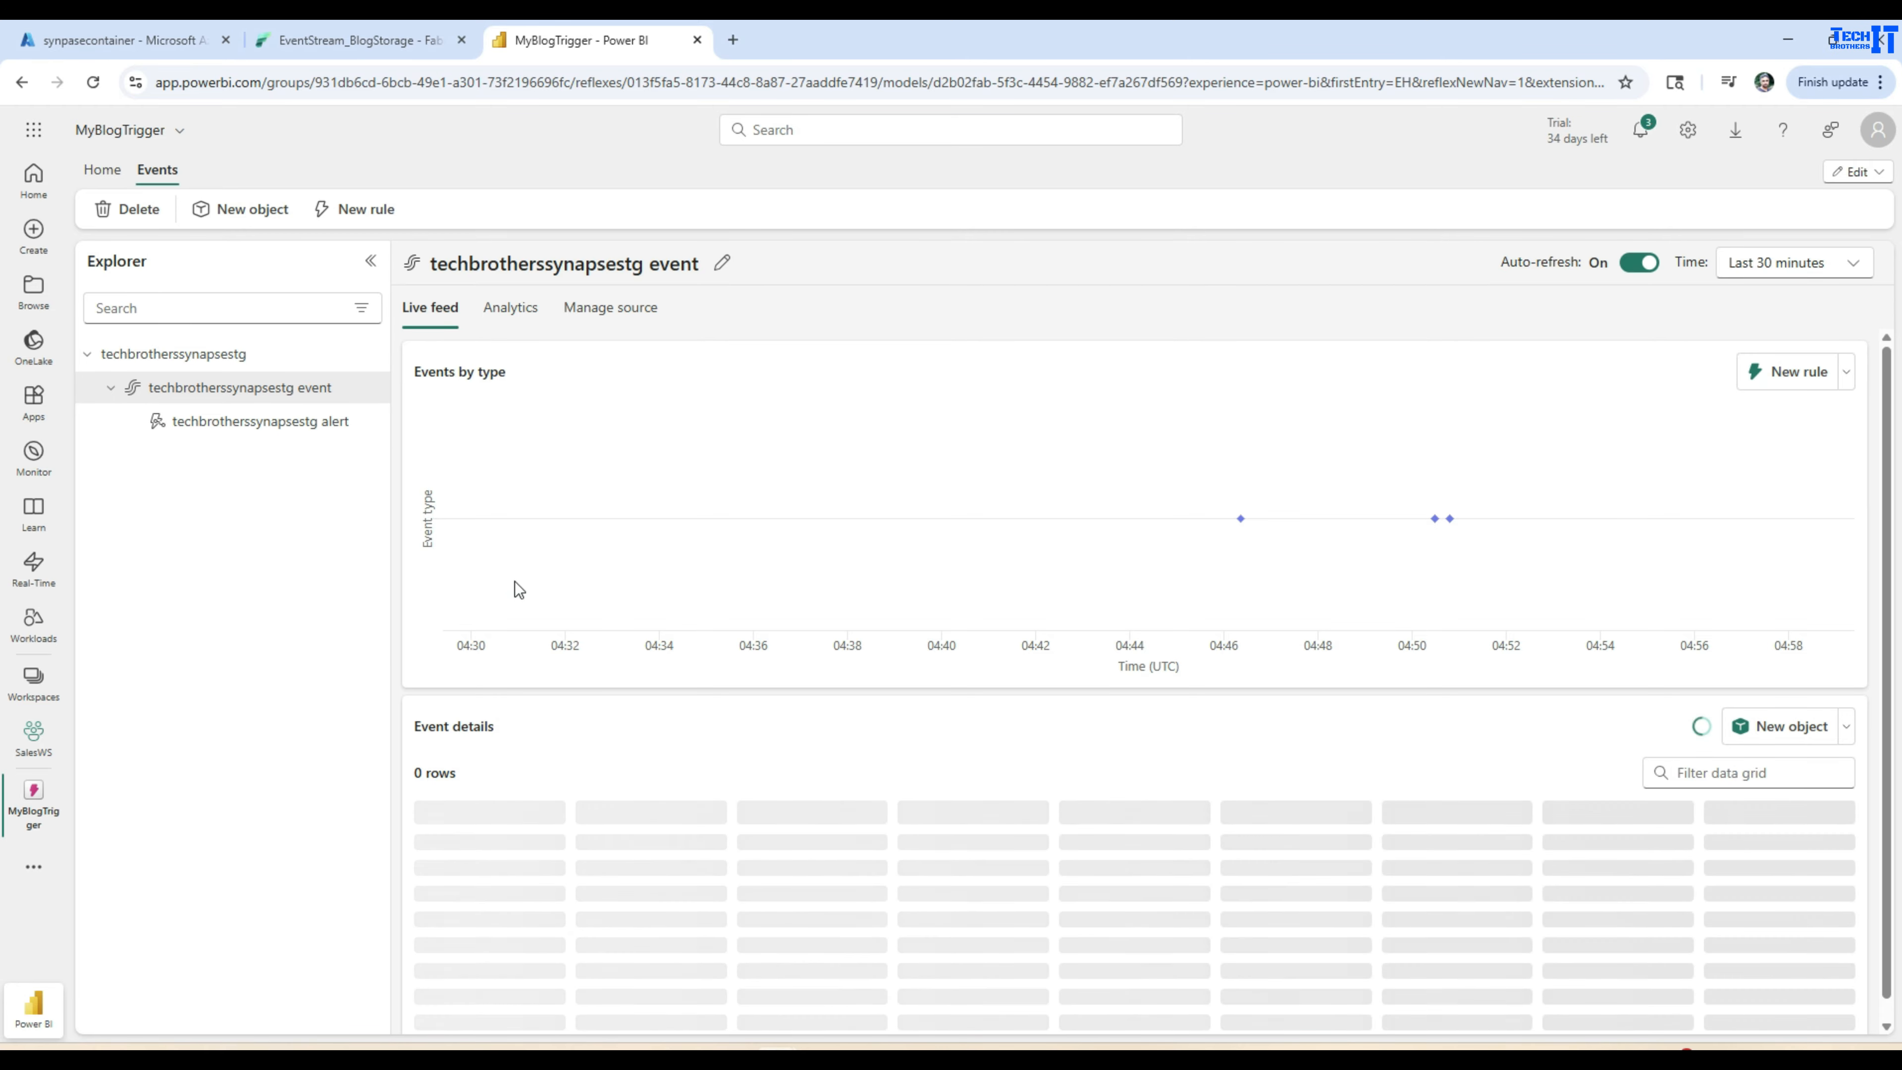
{"action": "left_click", "coordinate": [290, 424]}
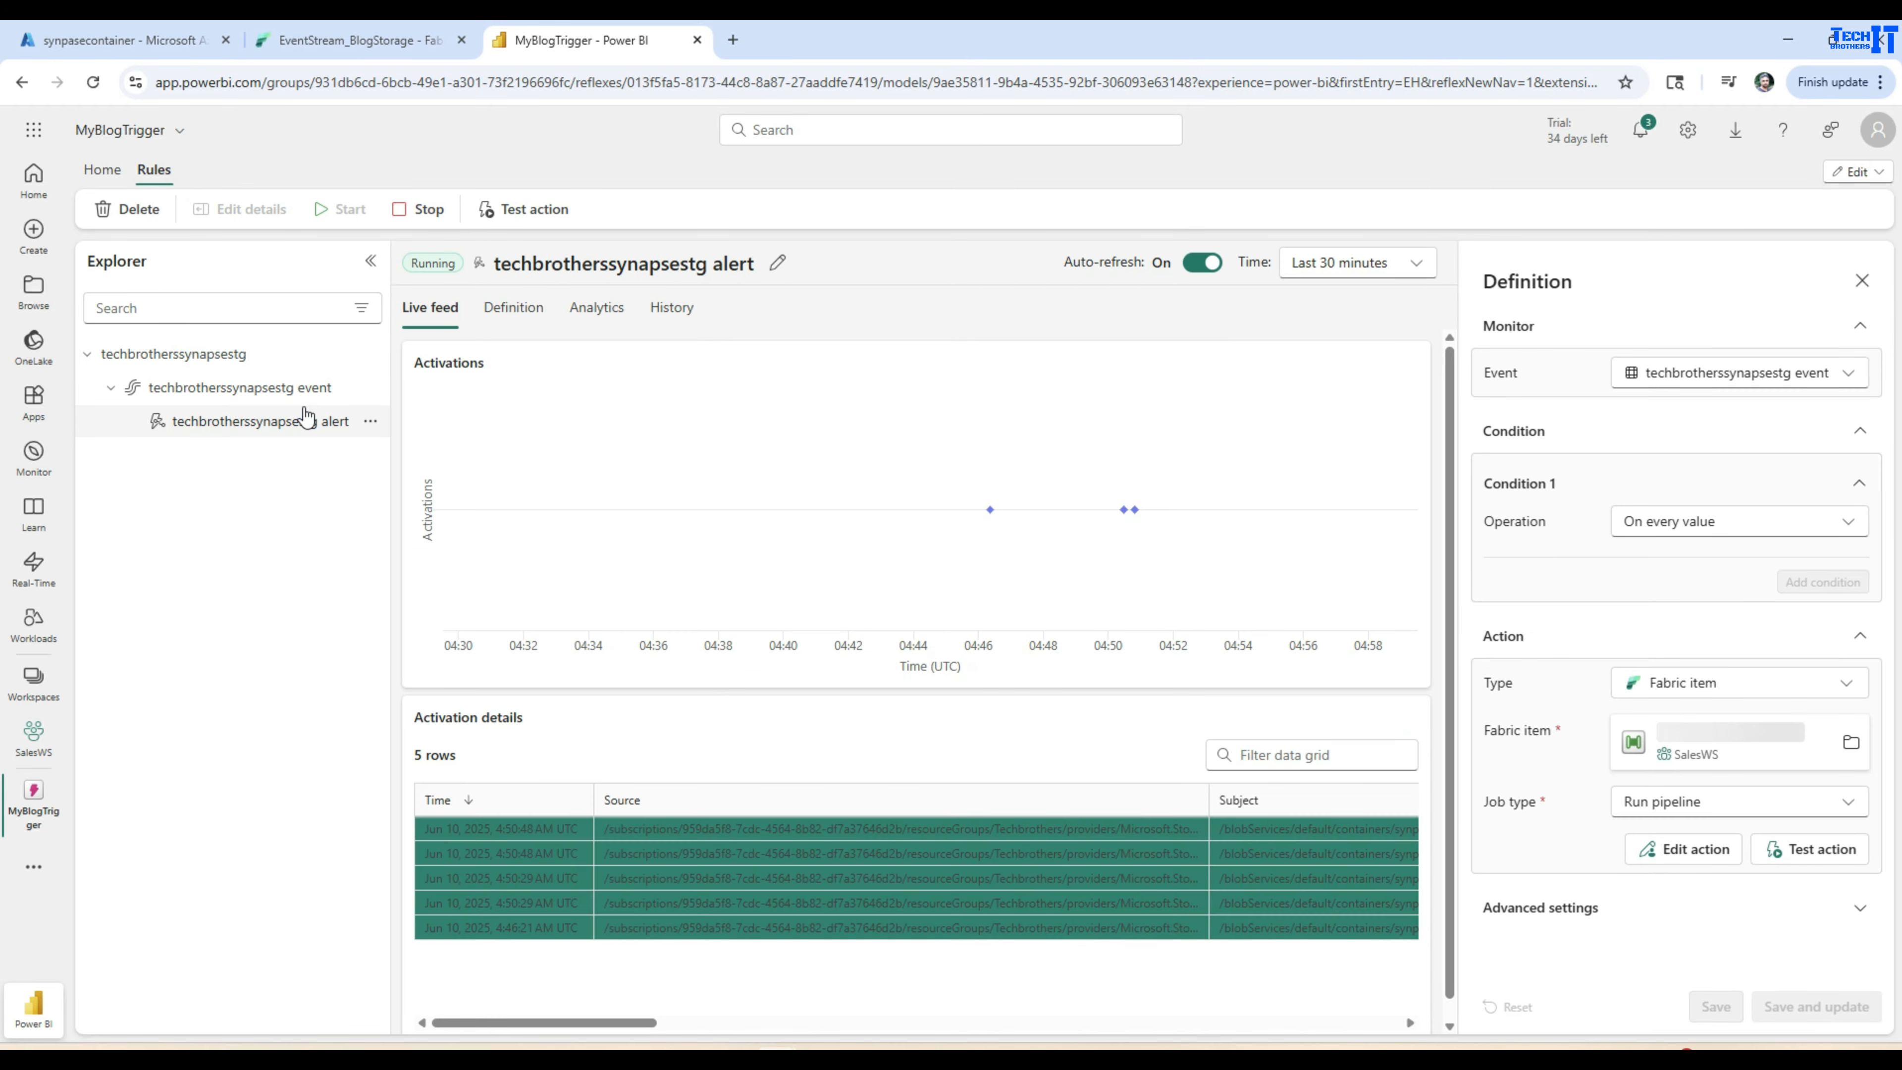
Return to Fabric's Monitor, examine the newest pl_blobeventtrigger runs, and refresh the list to recheck their statuses.
{"action": "left_click", "coordinate": [360, 40]}
{"action": "left_click", "coordinate": [42, 338]}
{"action": "left_click_drag", "start_coordinate": [1670, 686], "coordinate": [142, 463]}
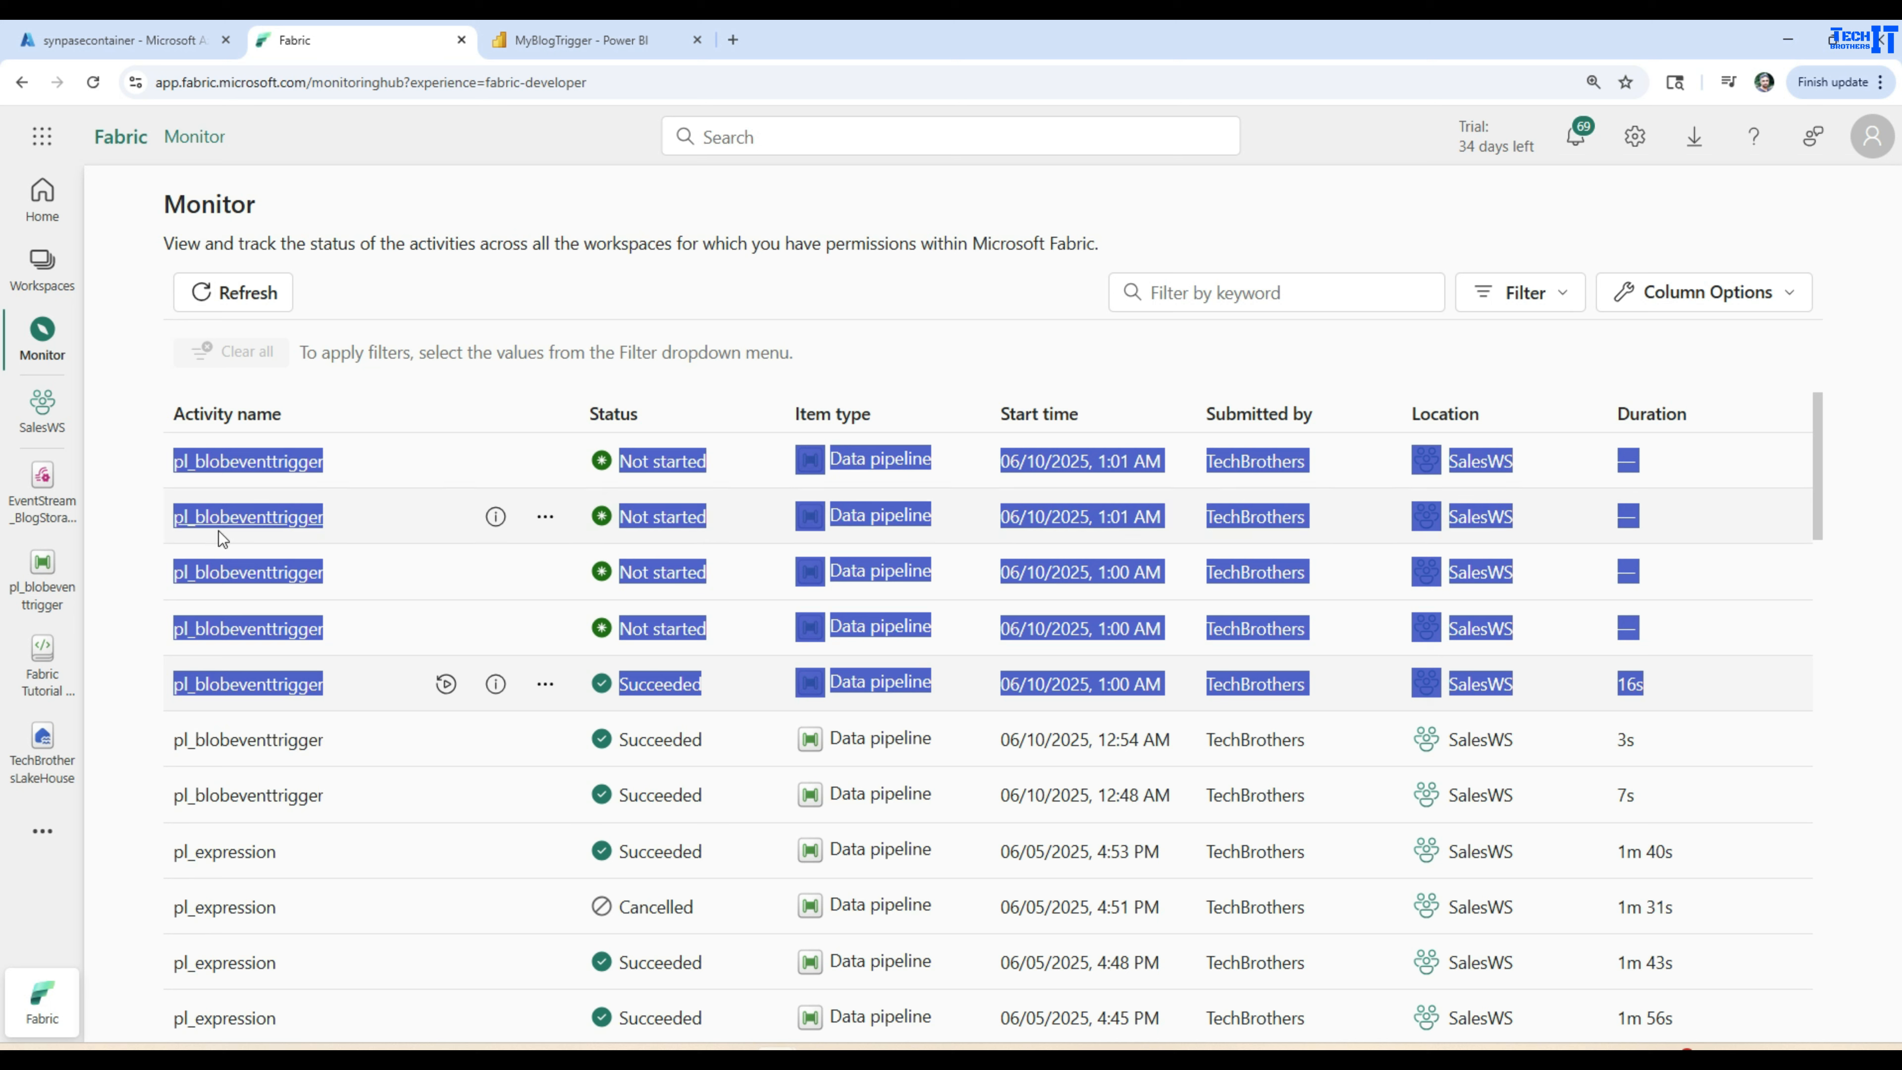
{"action": "left_click", "coordinate": [152, 623]}
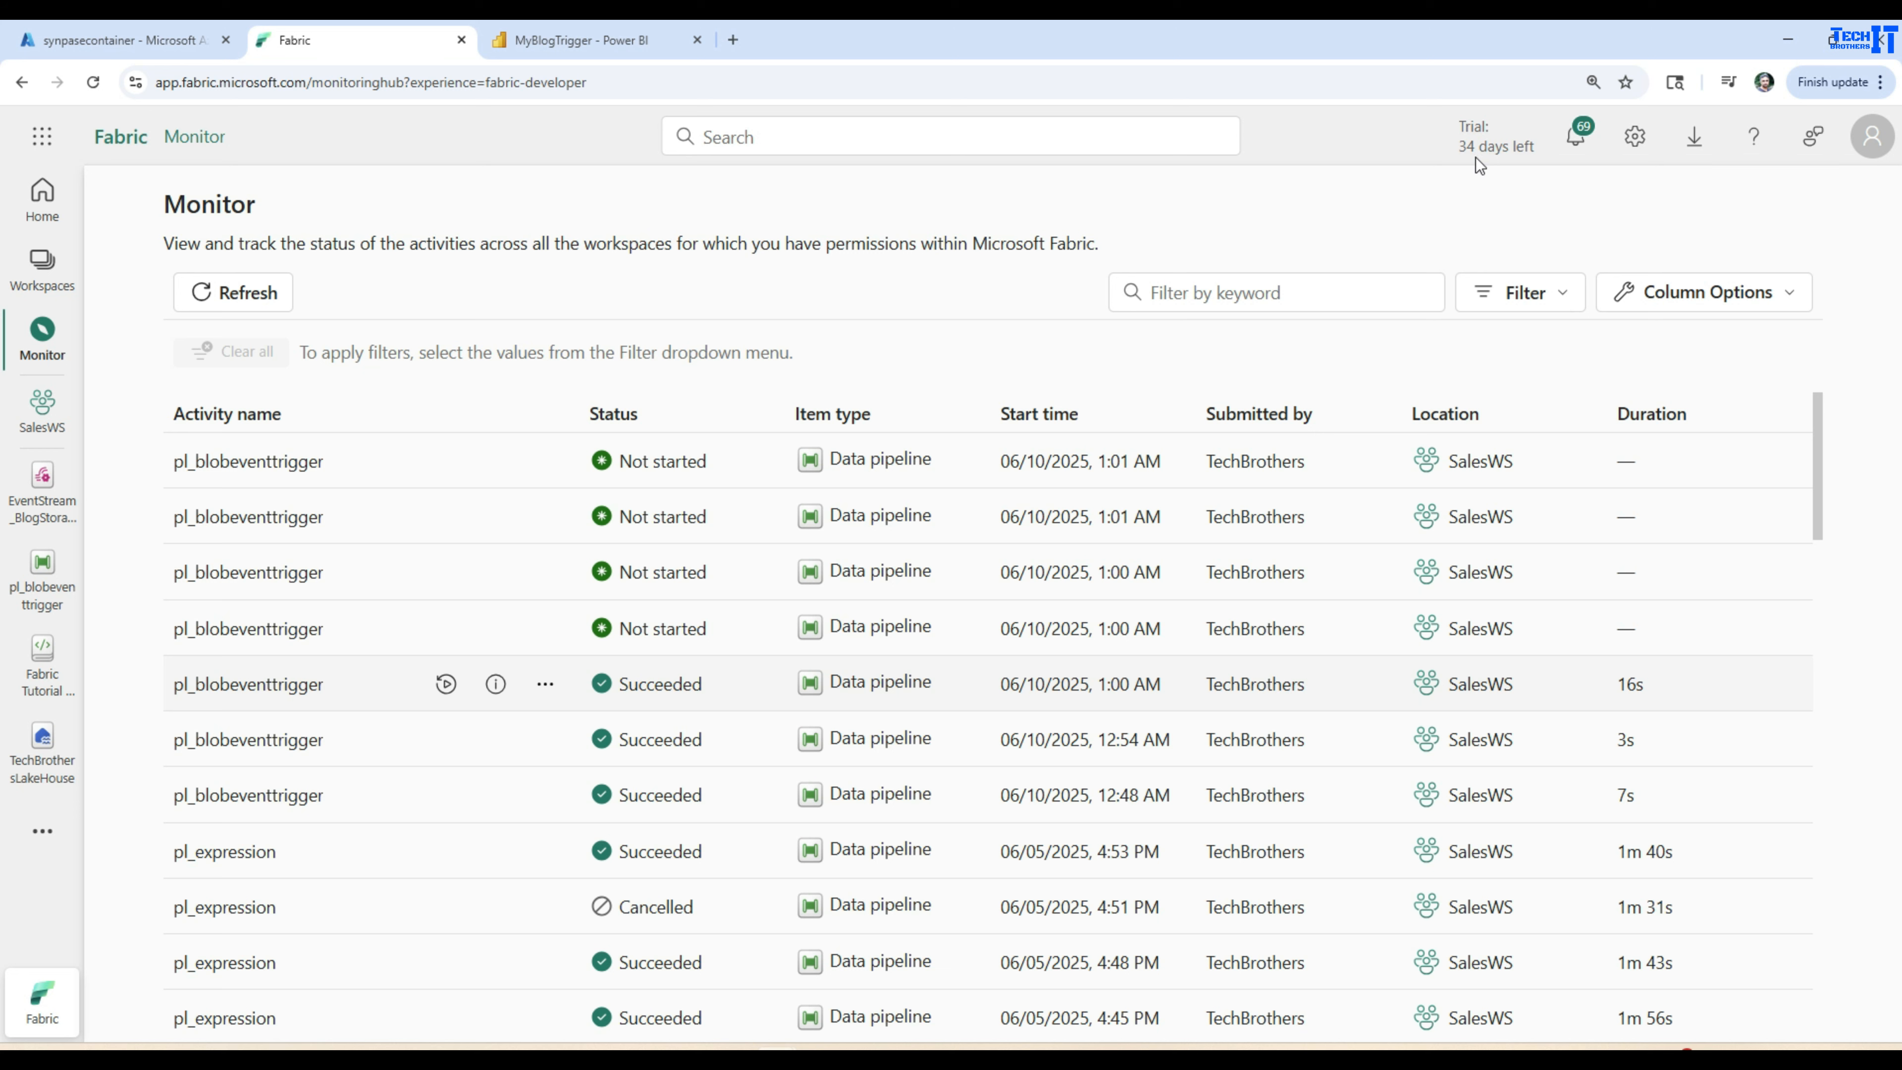
{"action": "left_click", "coordinate": [257, 301]}
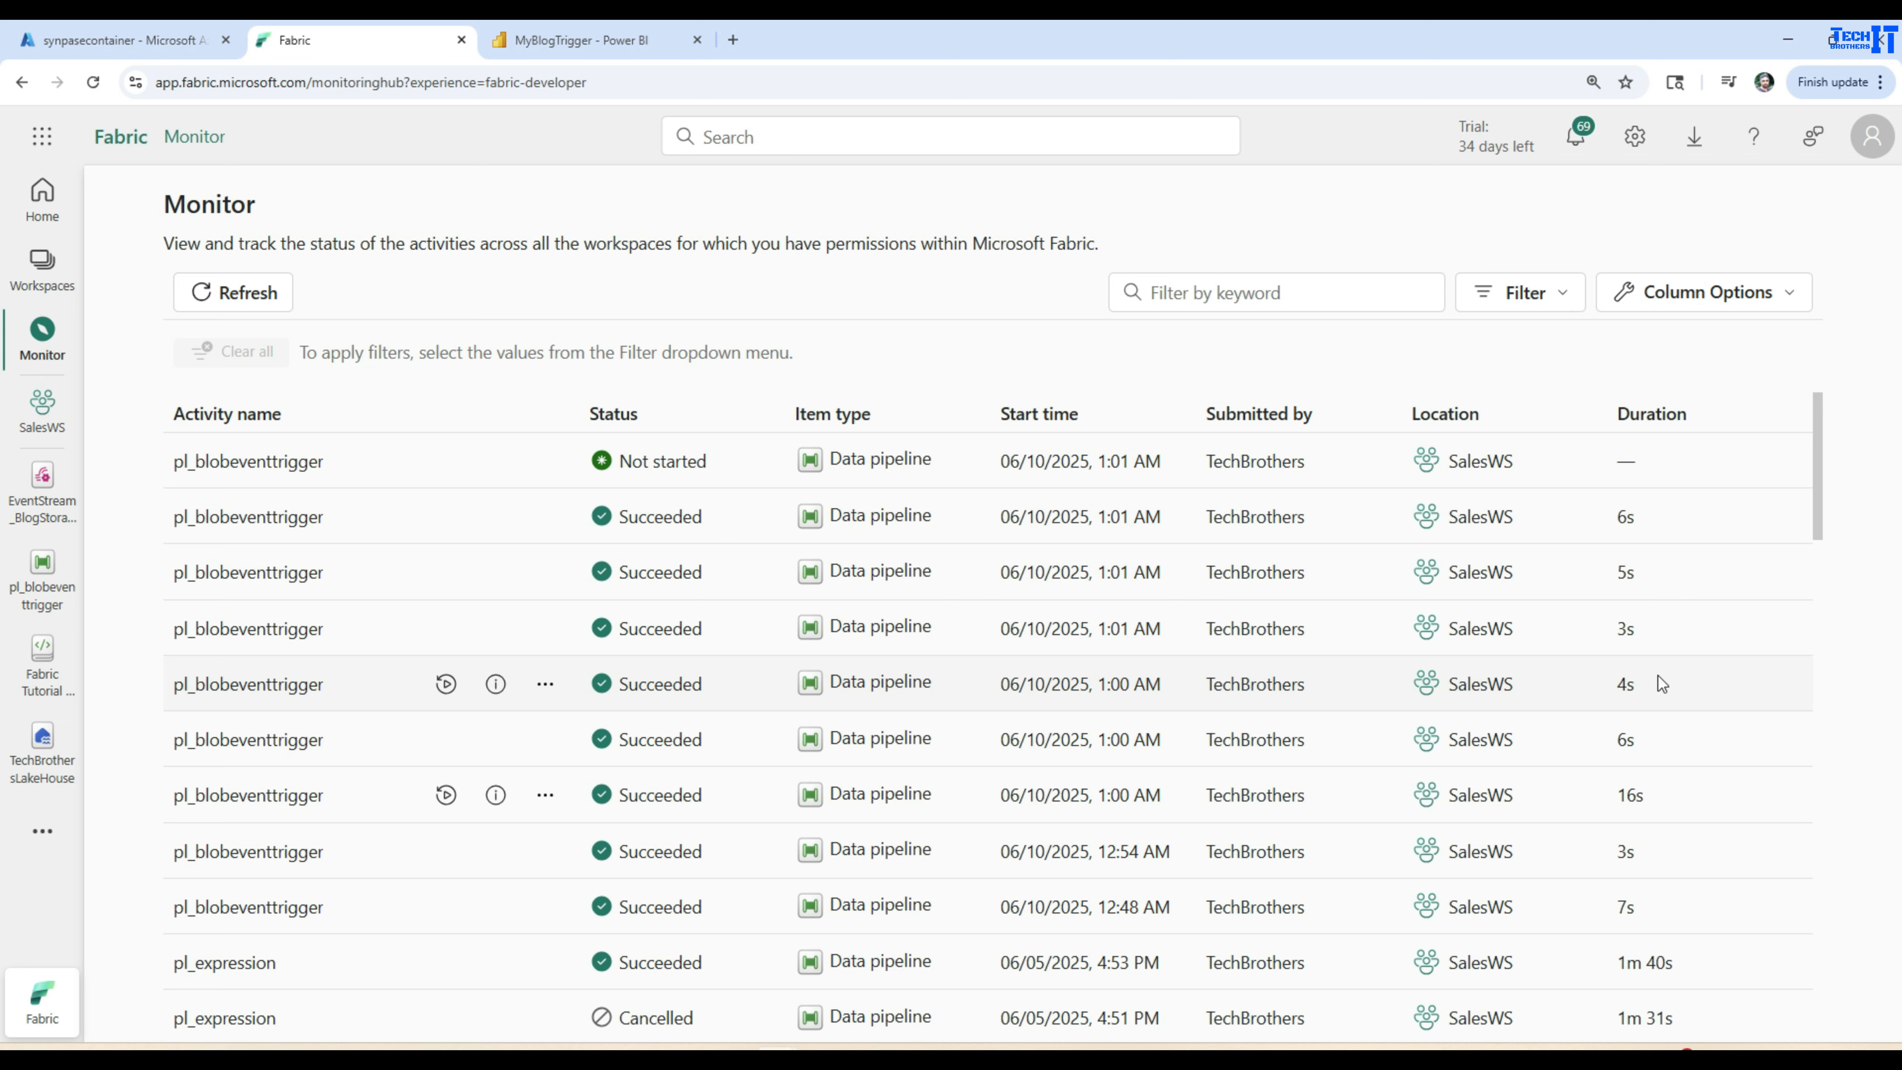
{"action": "left_click_drag", "start_coordinate": [1657, 675], "coordinate": [163, 529]}
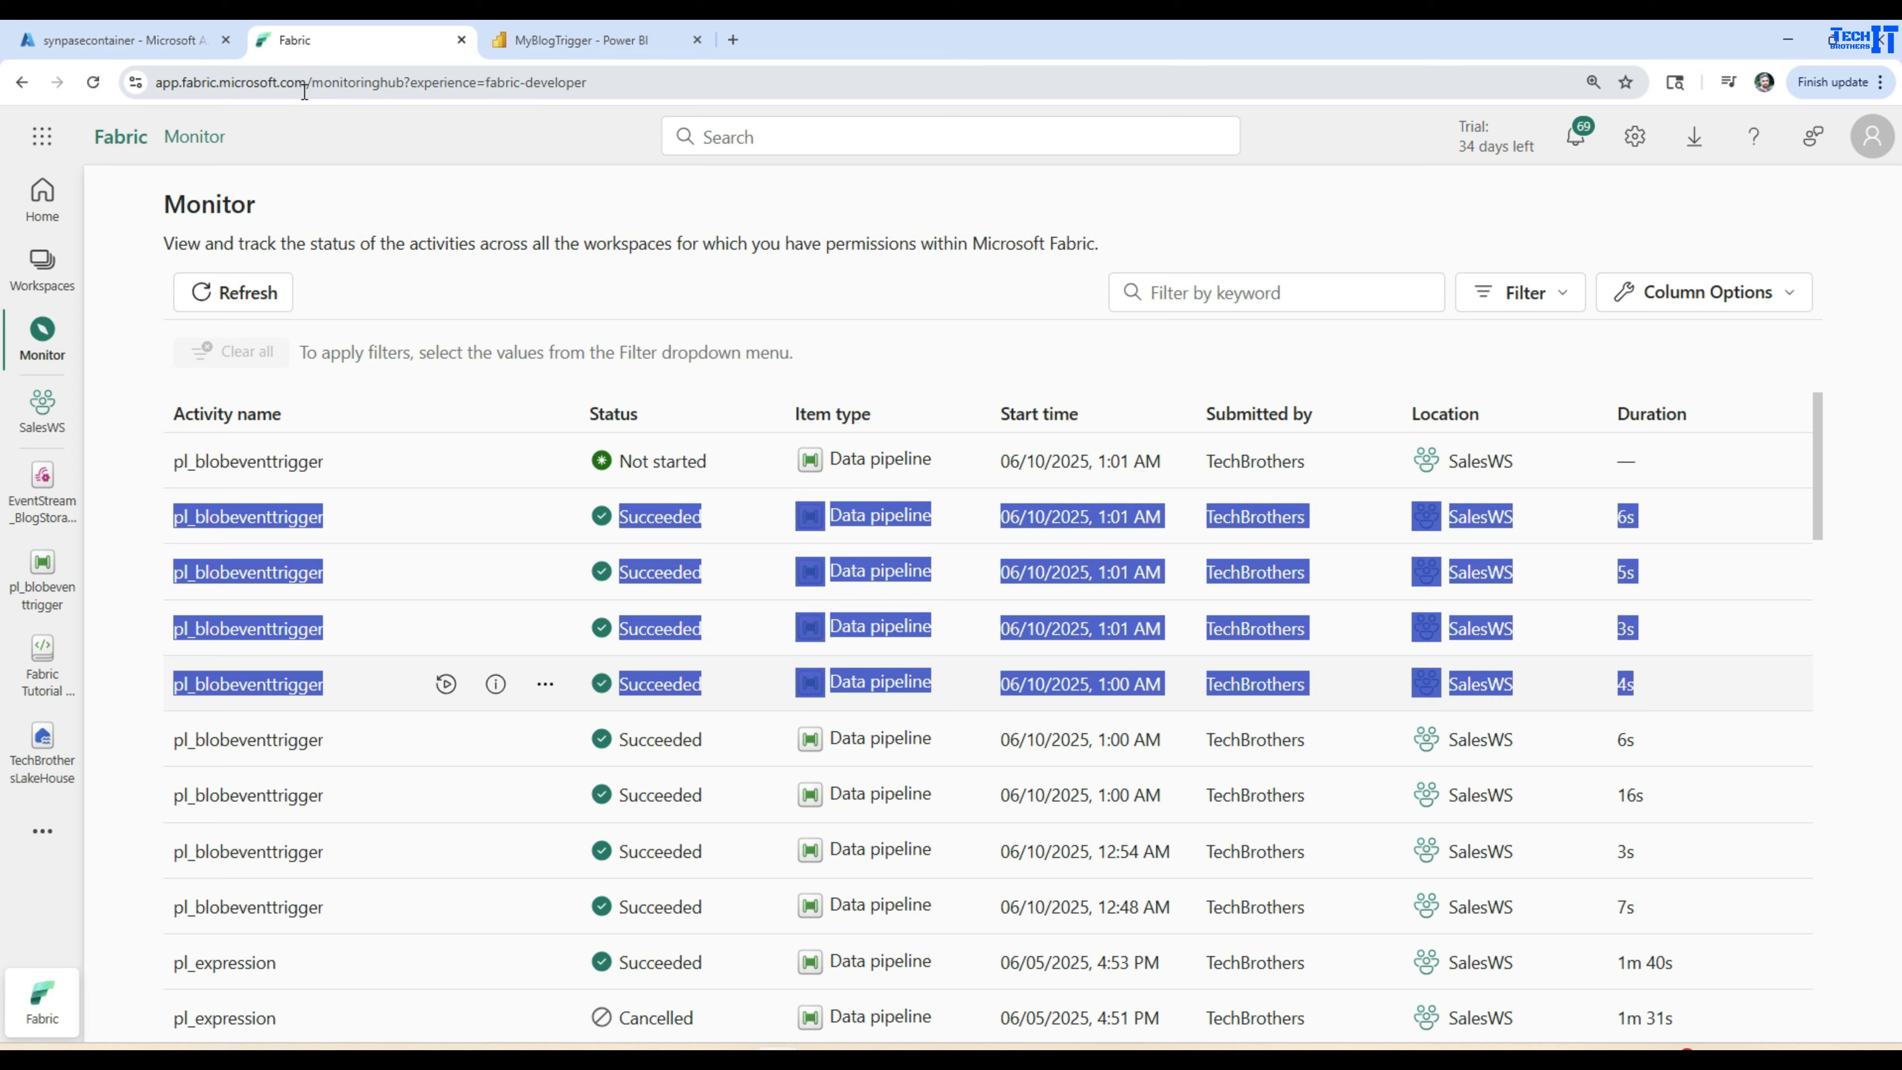
Compare the row count of the techbrotherssynapsestg event with that of its alert's activations in MyBlogTrigger.
{"action": "left_click", "coordinate": [552, 42]}
{"action": "left_click", "coordinate": [297, 391]}
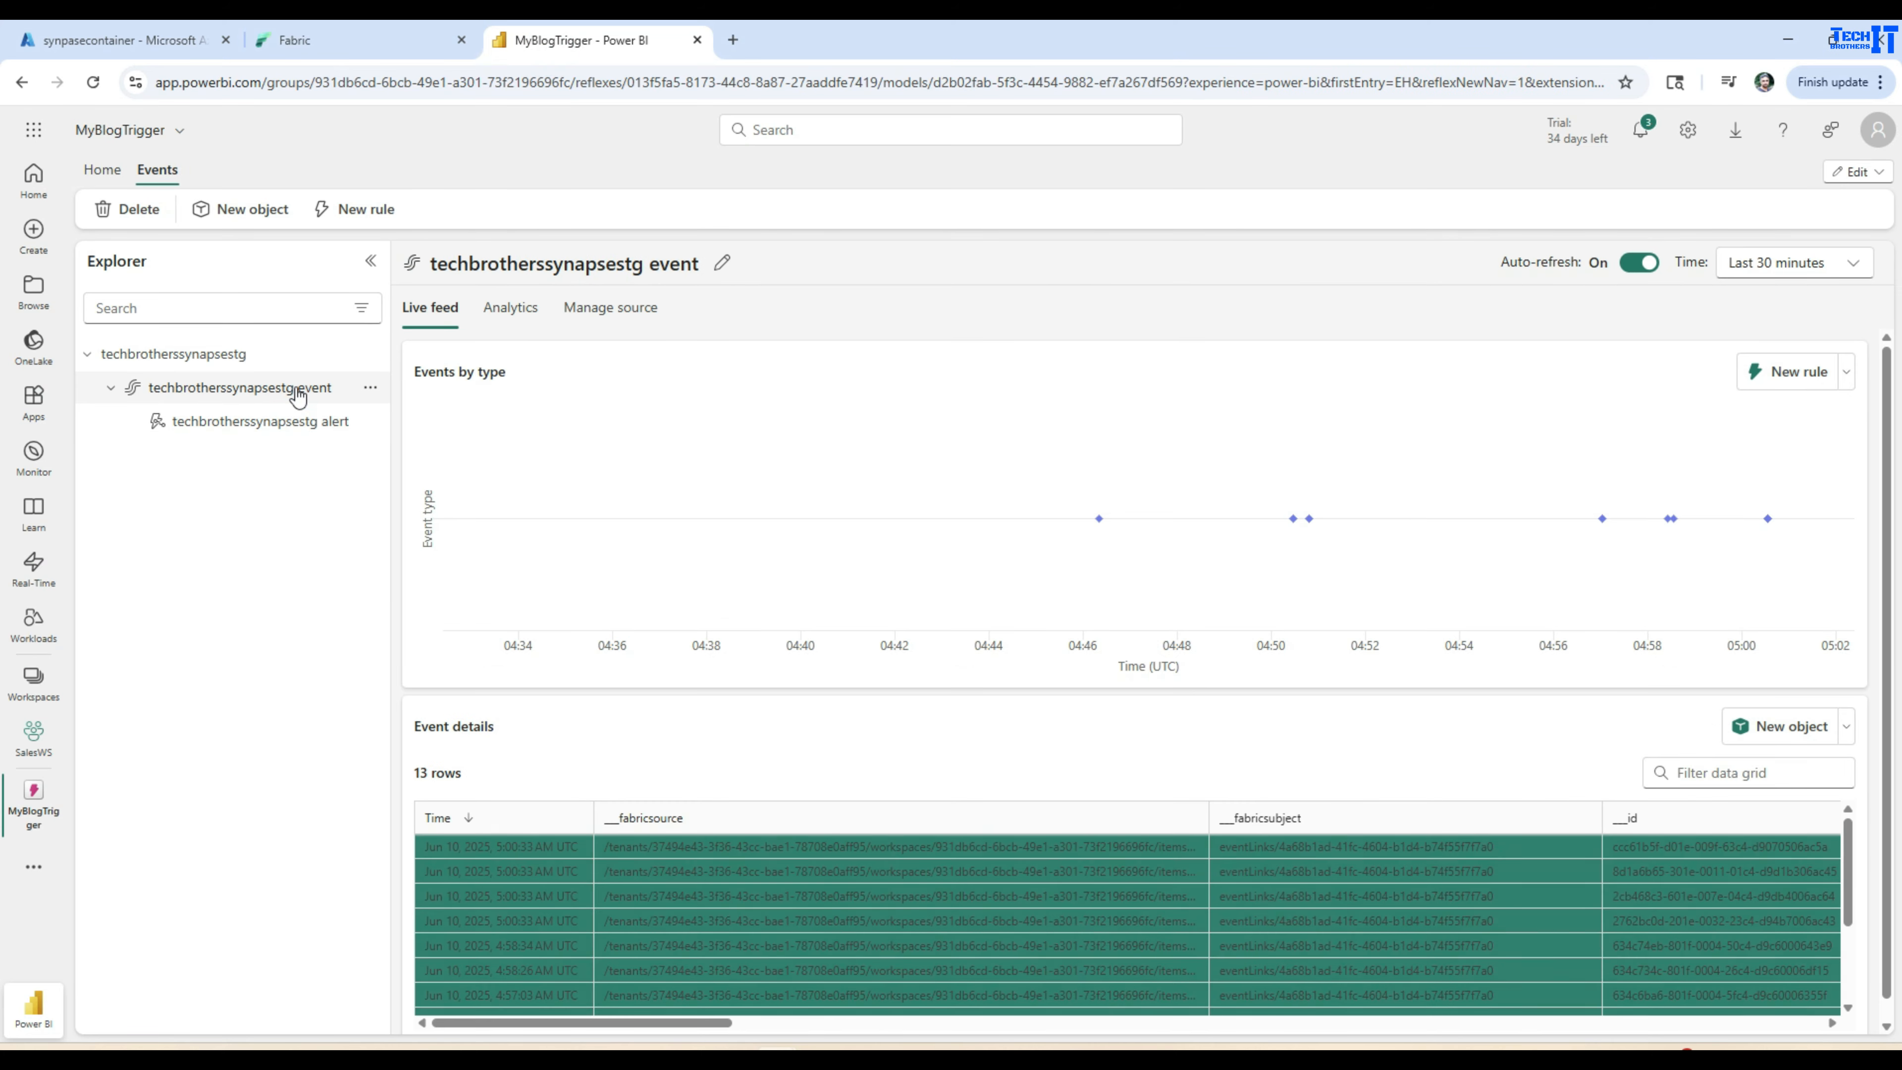
{"action": "left_click_drag", "start_coordinate": [479, 775], "coordinate": [414, 776]}
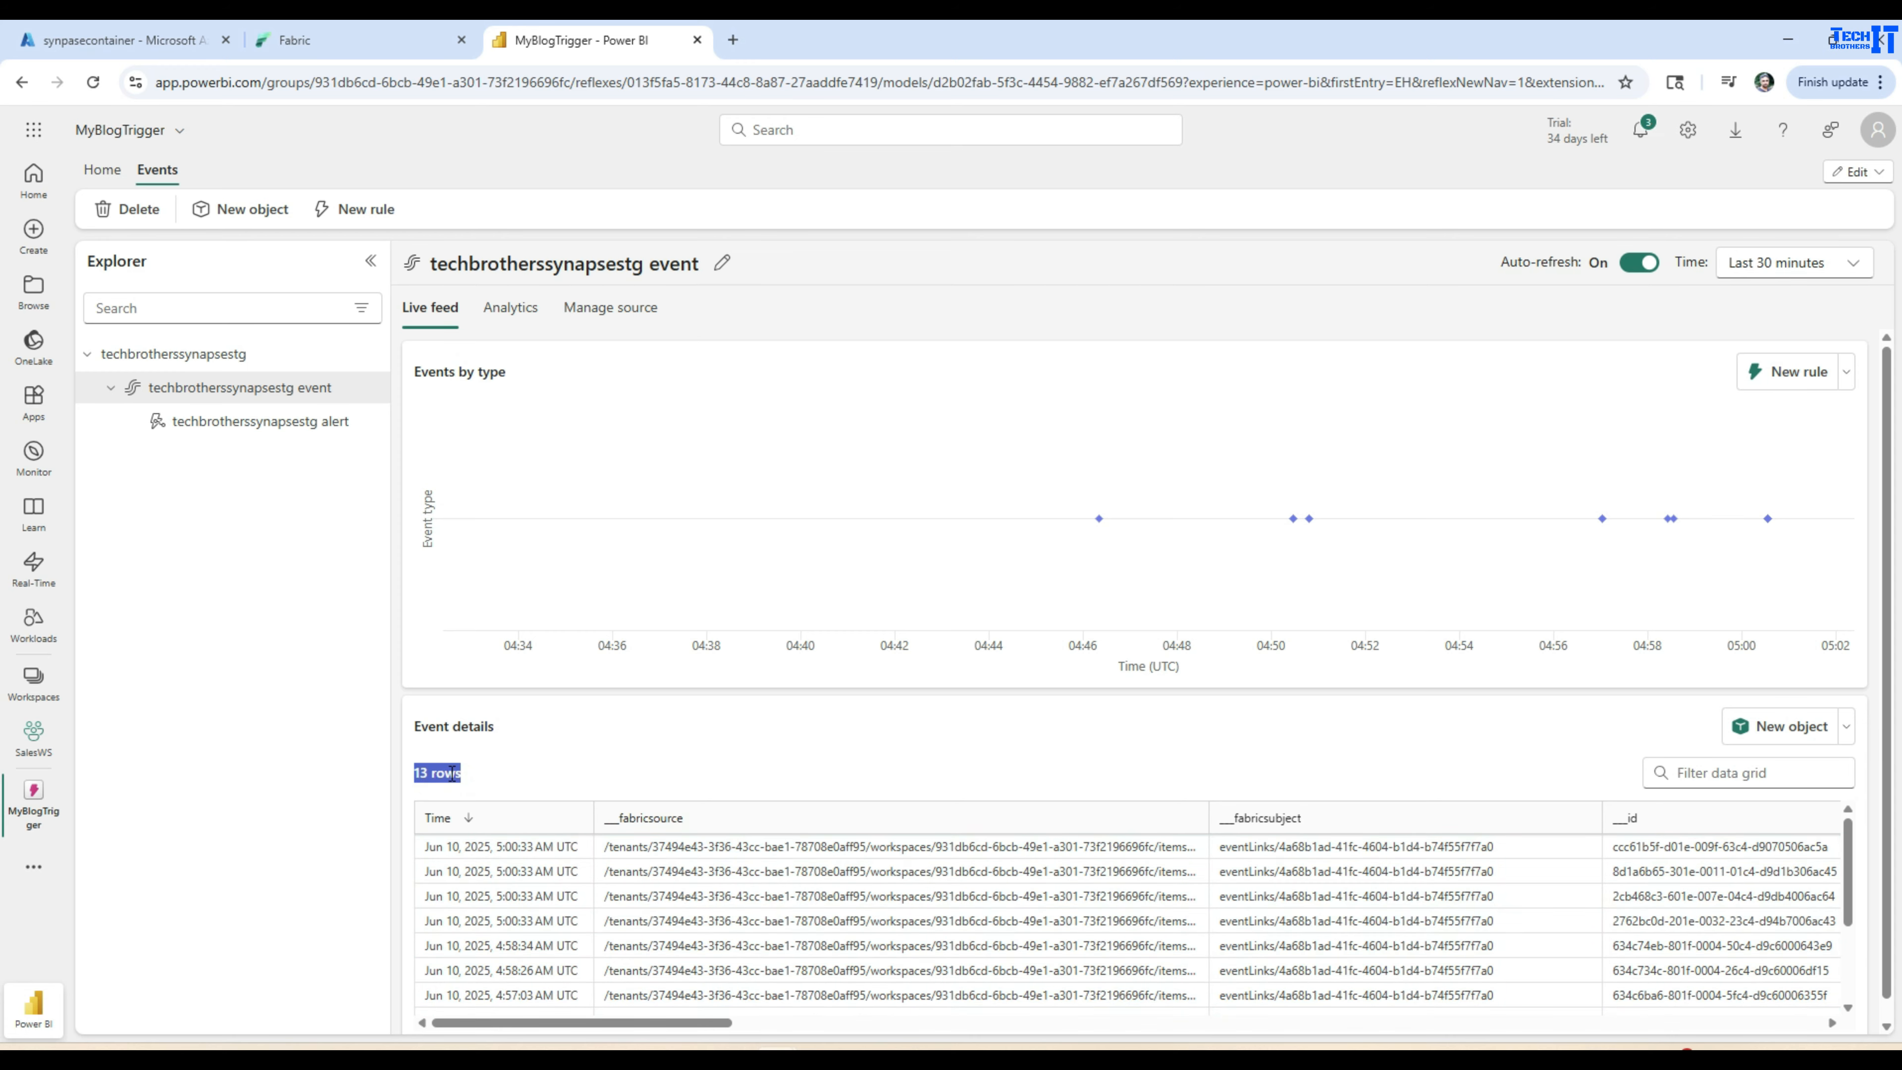
{"action": "left_click", "coordinate": [297, 421]}
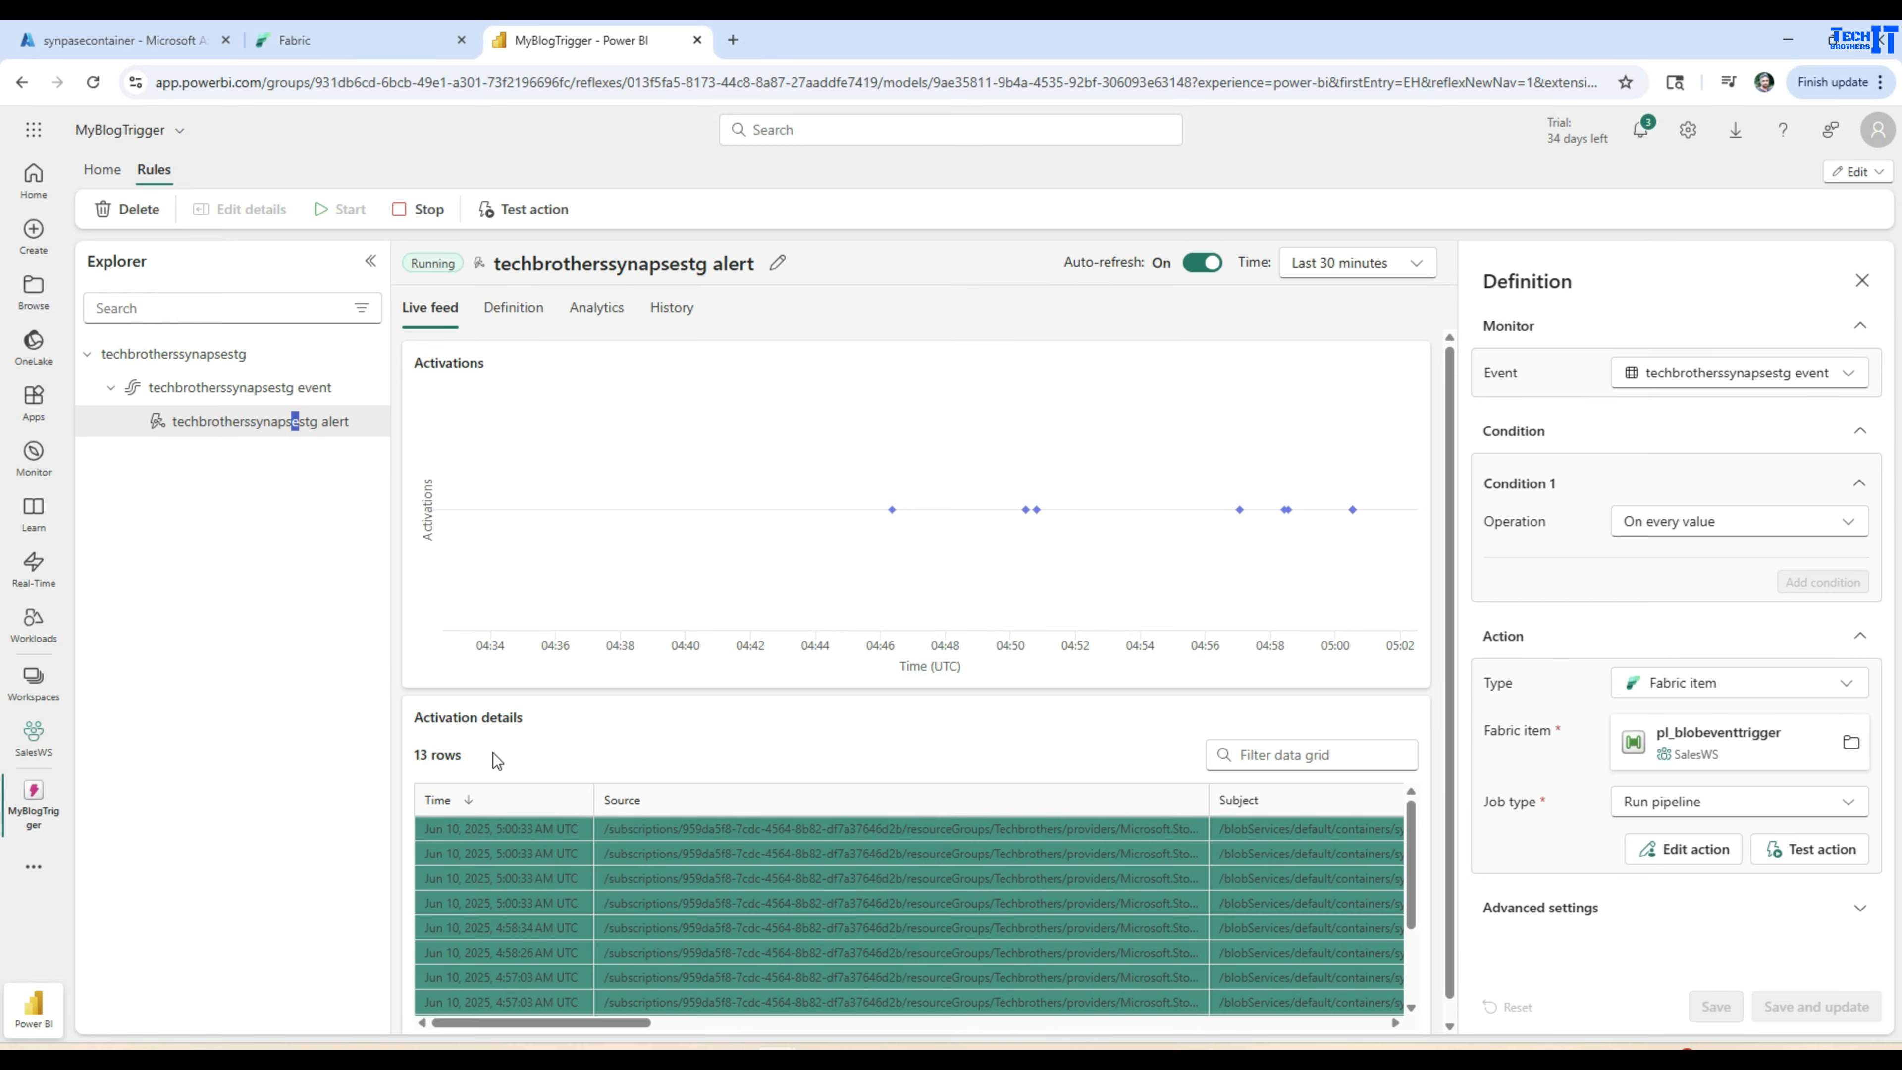
{"action": "left_click_drag", "start_coordinate": [494, 753], "coordinate": [414, 757]}
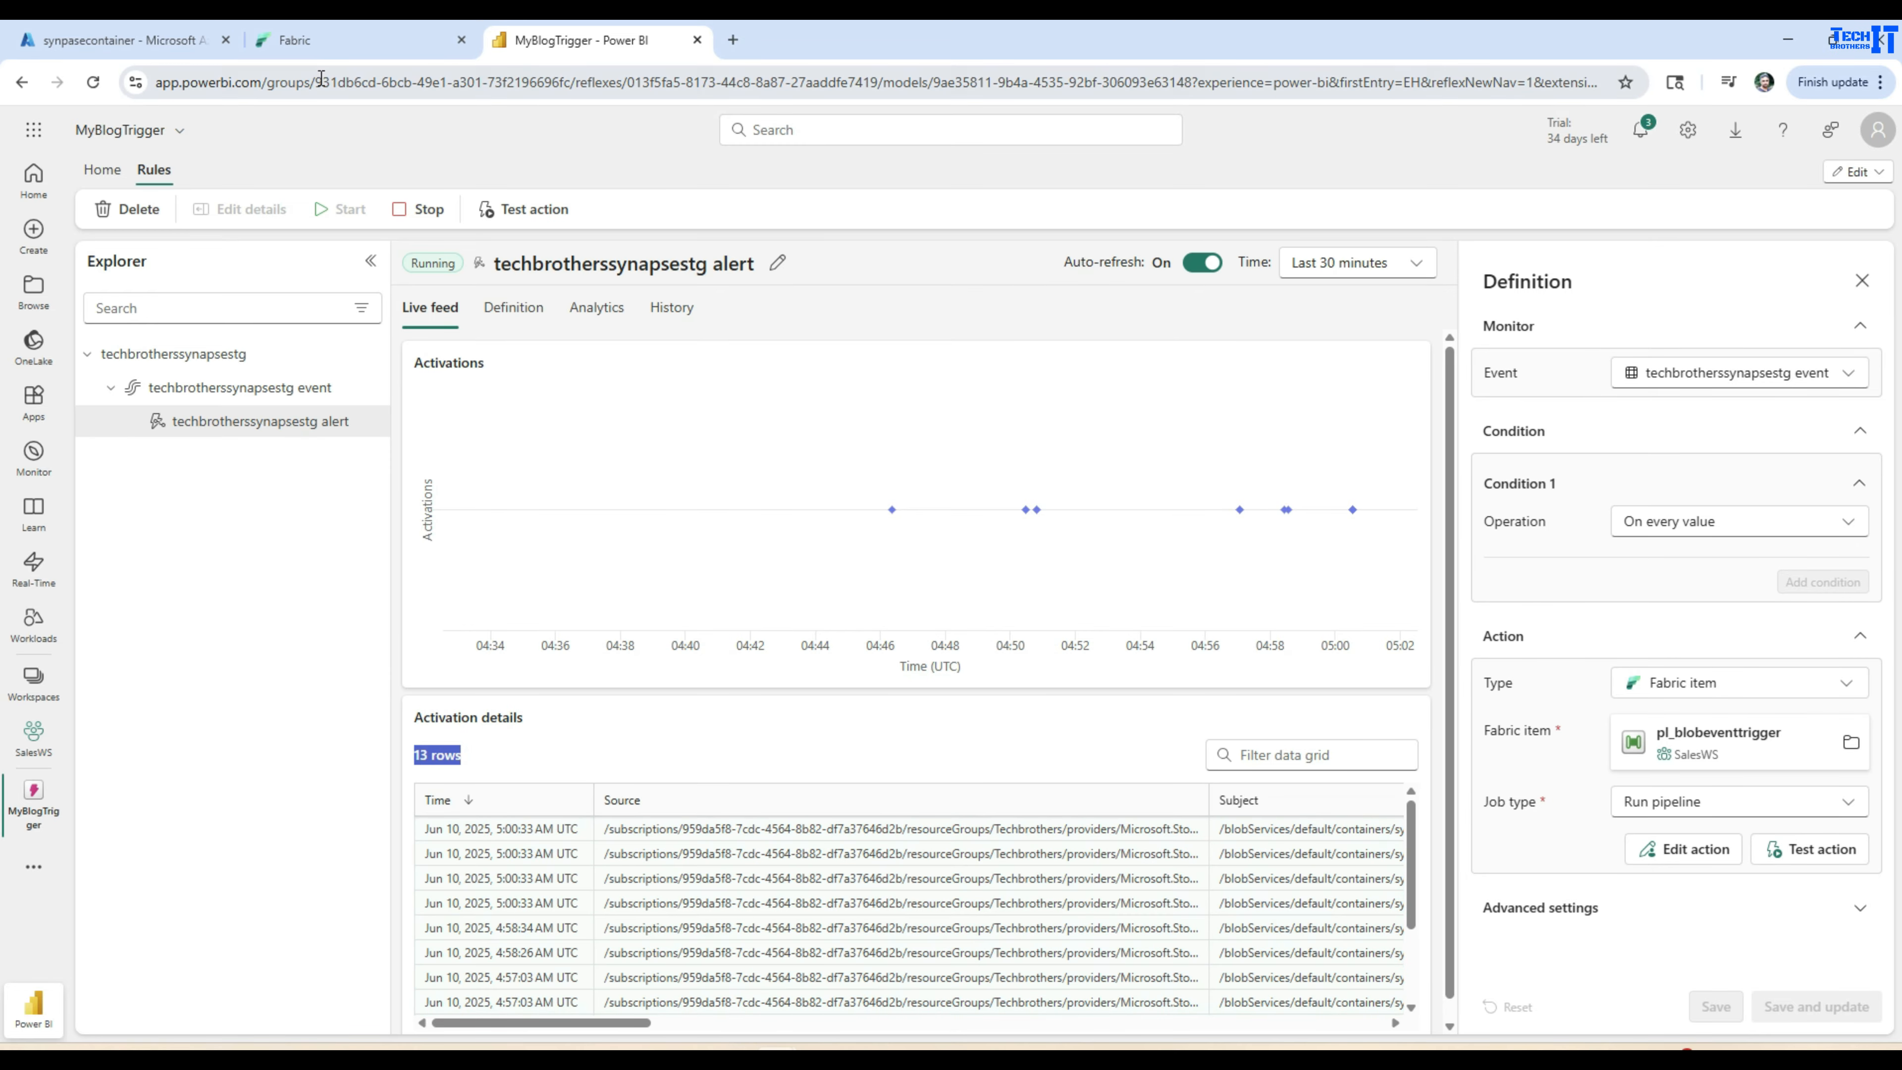
Switch back to Fabric's Monitor, and refresh the activity list to compare the pipeline runs with the activations.
{"action": "left_click", "coordinate": [318, 46]}
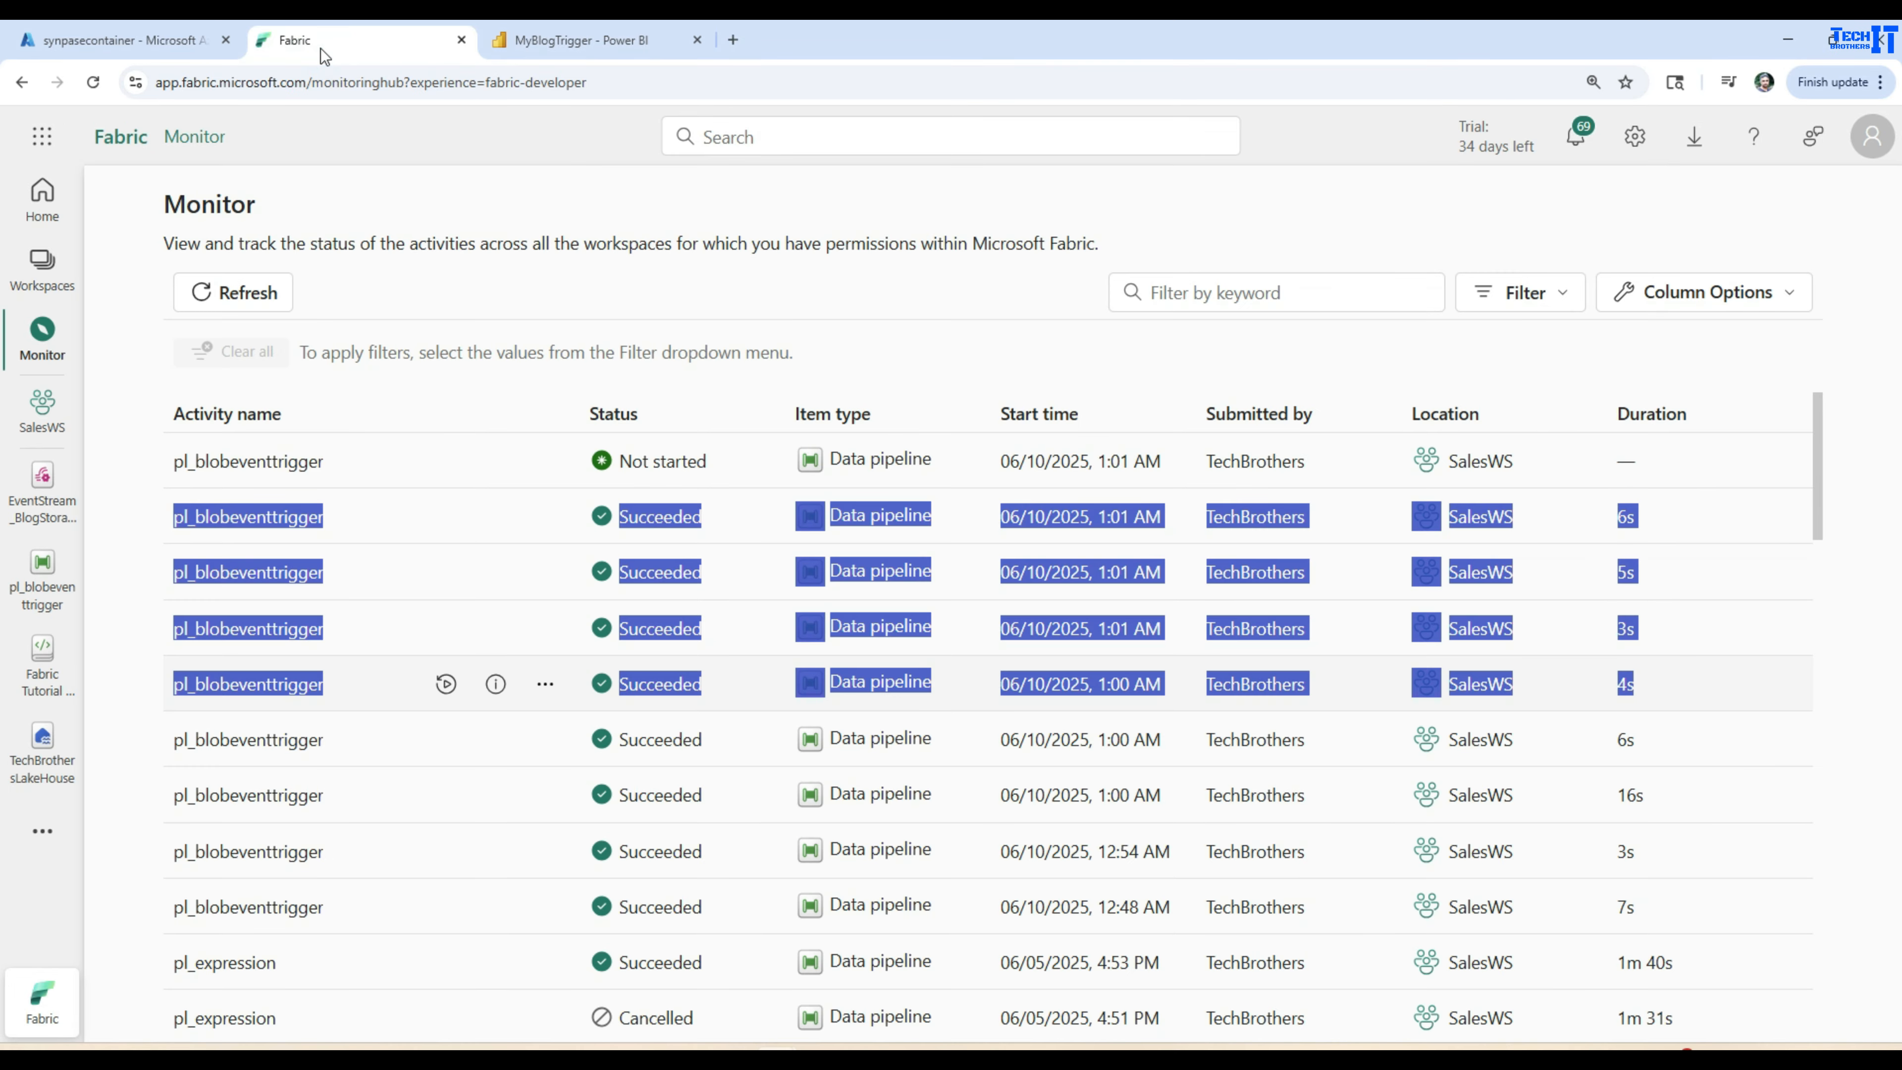
{"action": "left_click", "coordinate": [110, 507]}
{"action": "left_click", "coordinate": [268, 296]}
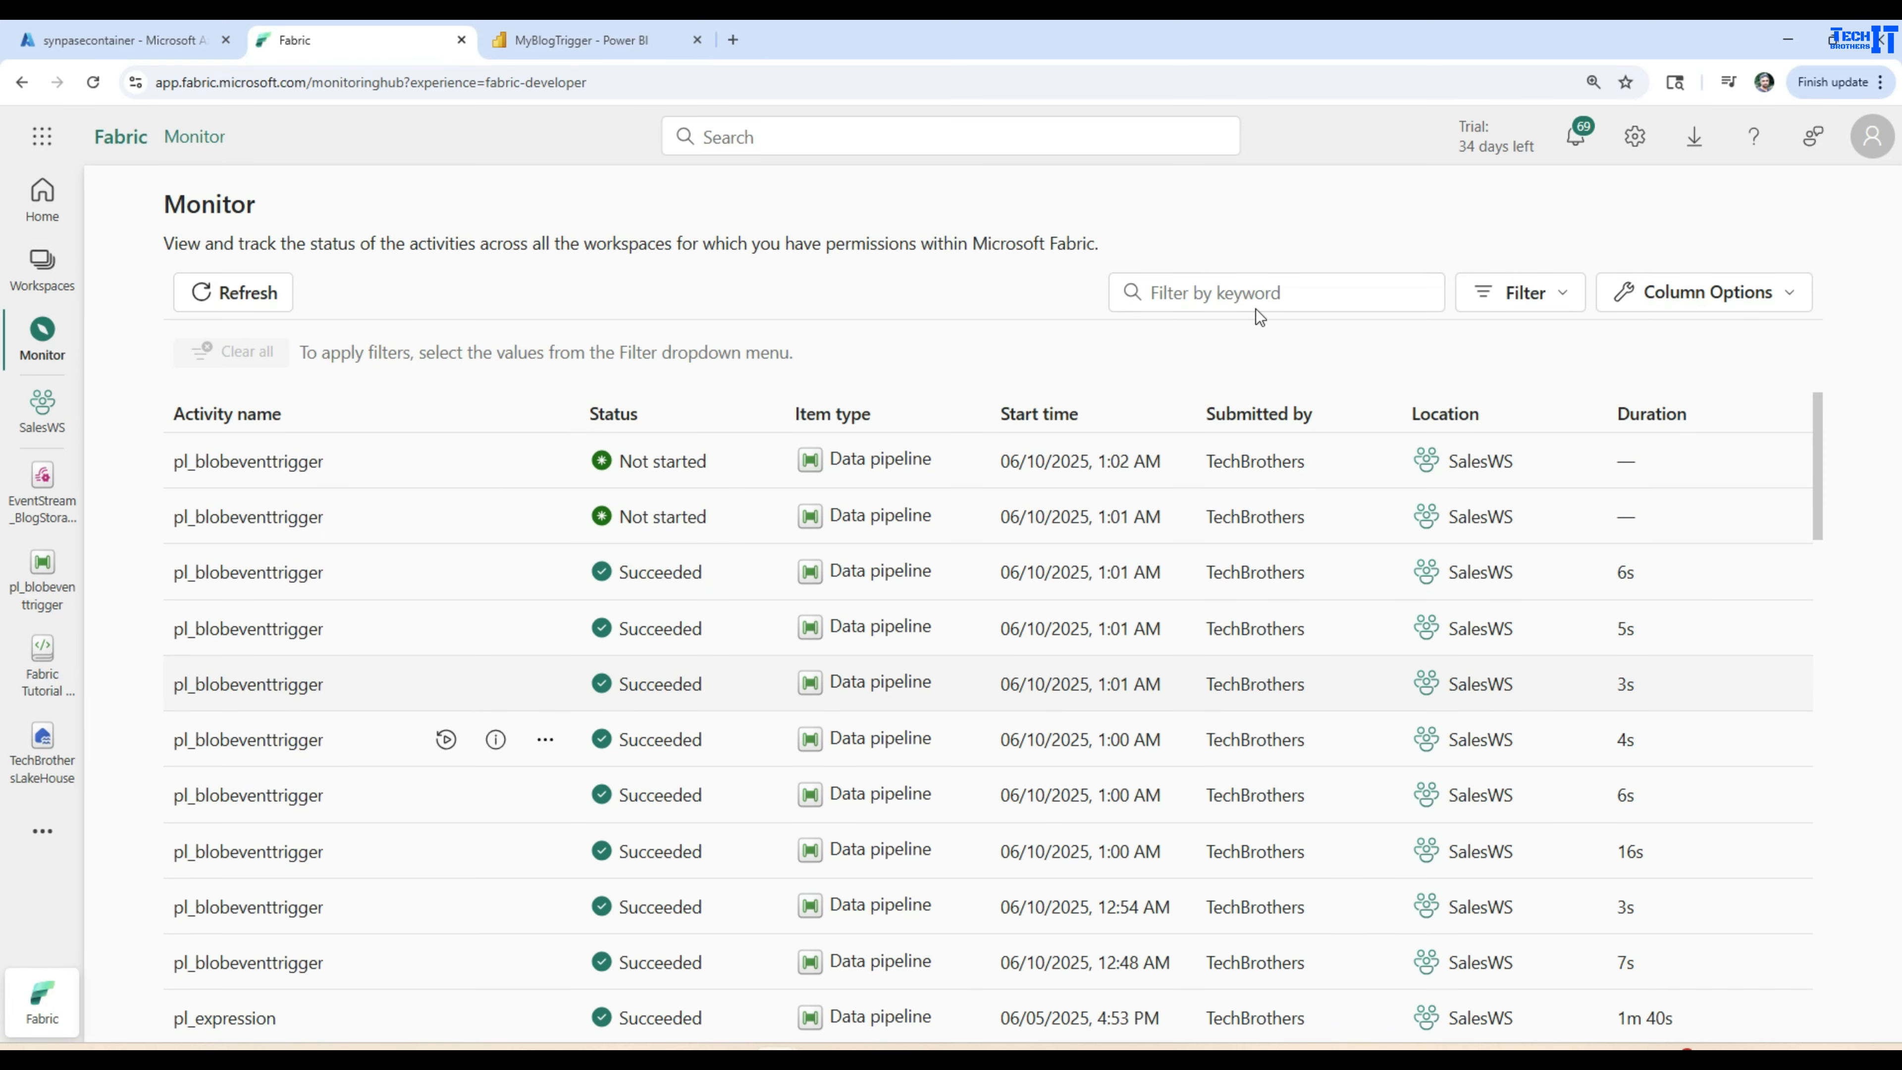
Copy the pipeline name from the newest run, and filter the Monitor list by the keyword pl_blobeventtrigger.
{"action": "left_click", "coordinate": [343, 463]}
{"action": "left_click_drag", "start_coordinate": [344, 463], "coordinate": [200, 465]}
{"action": "right_click", "coordinate": [217, 461]}
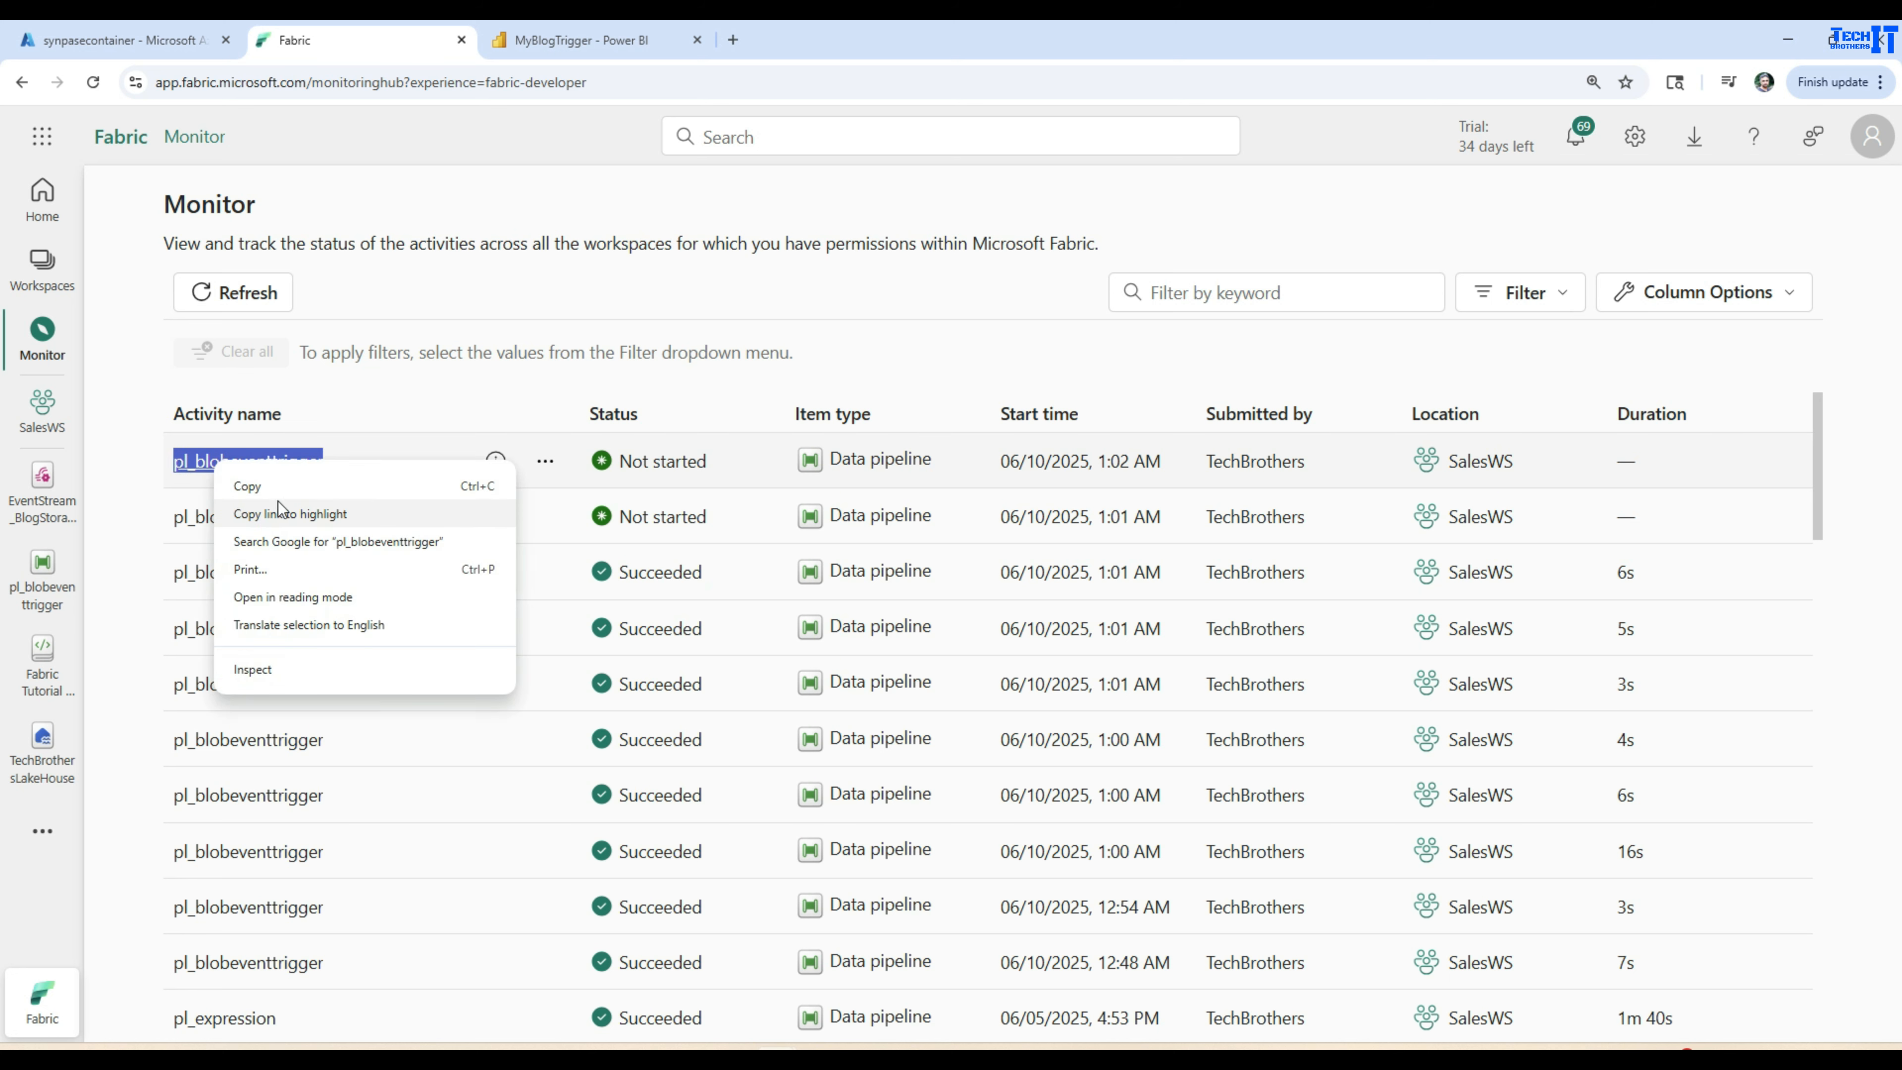
{"action": "left_click", "coordinate": [274, 487]}
{"action": "left_click", "coordinate": [1370, 292]}
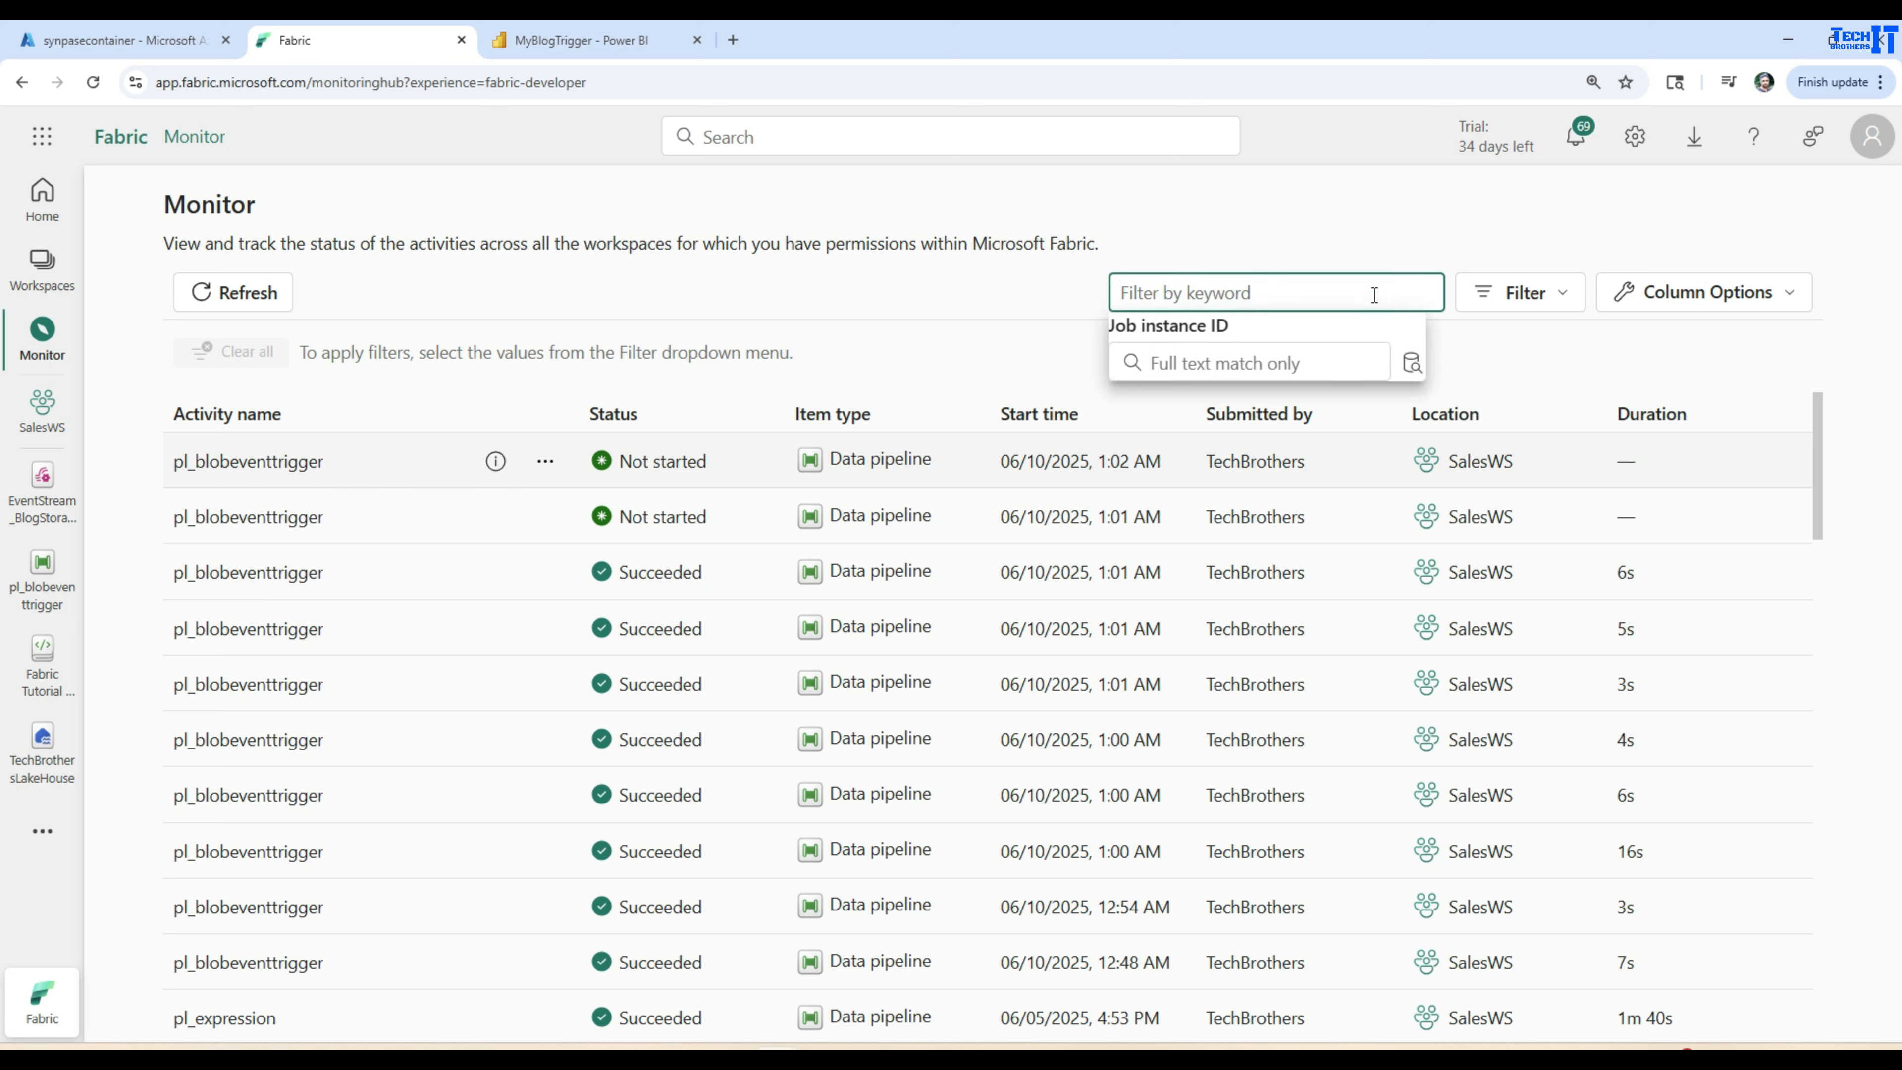
{"action": "key", "text": "ctrl+v"}
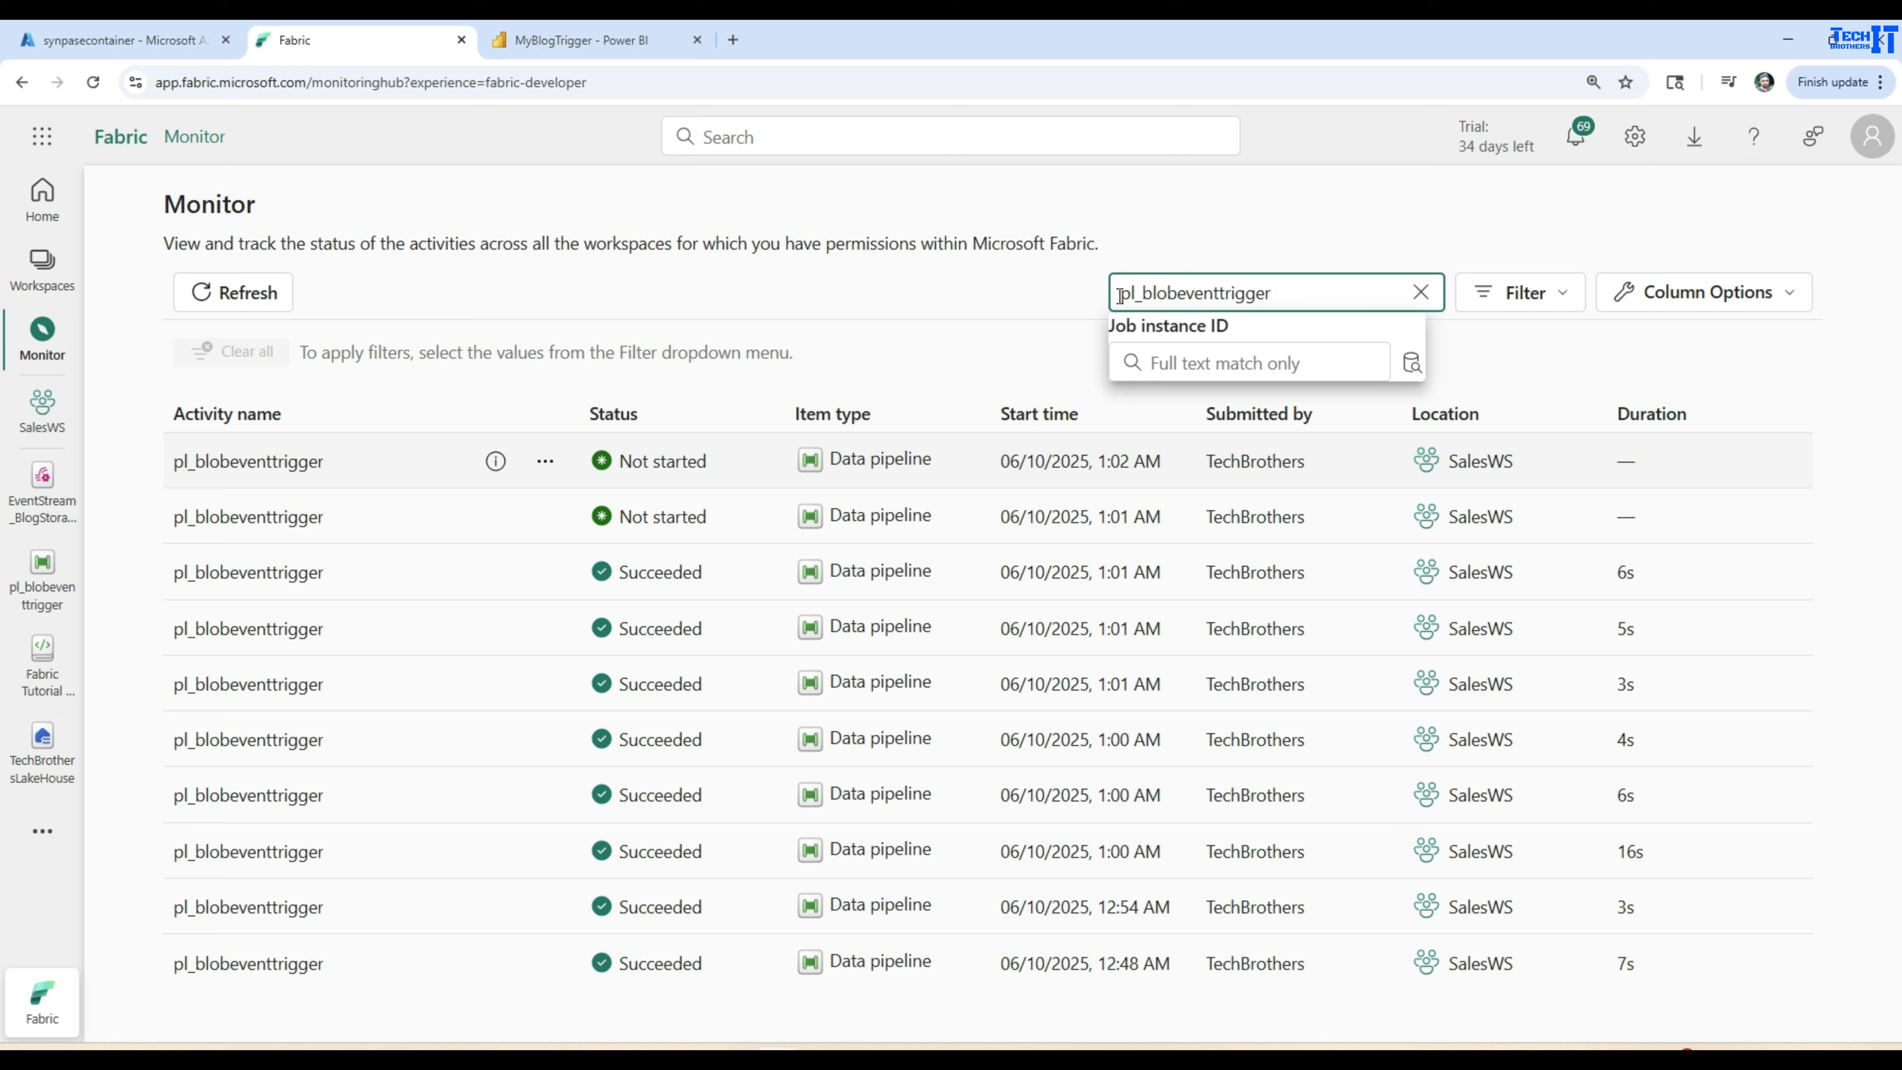
{"action": "left_click", "coordinate": [1068, 302]}
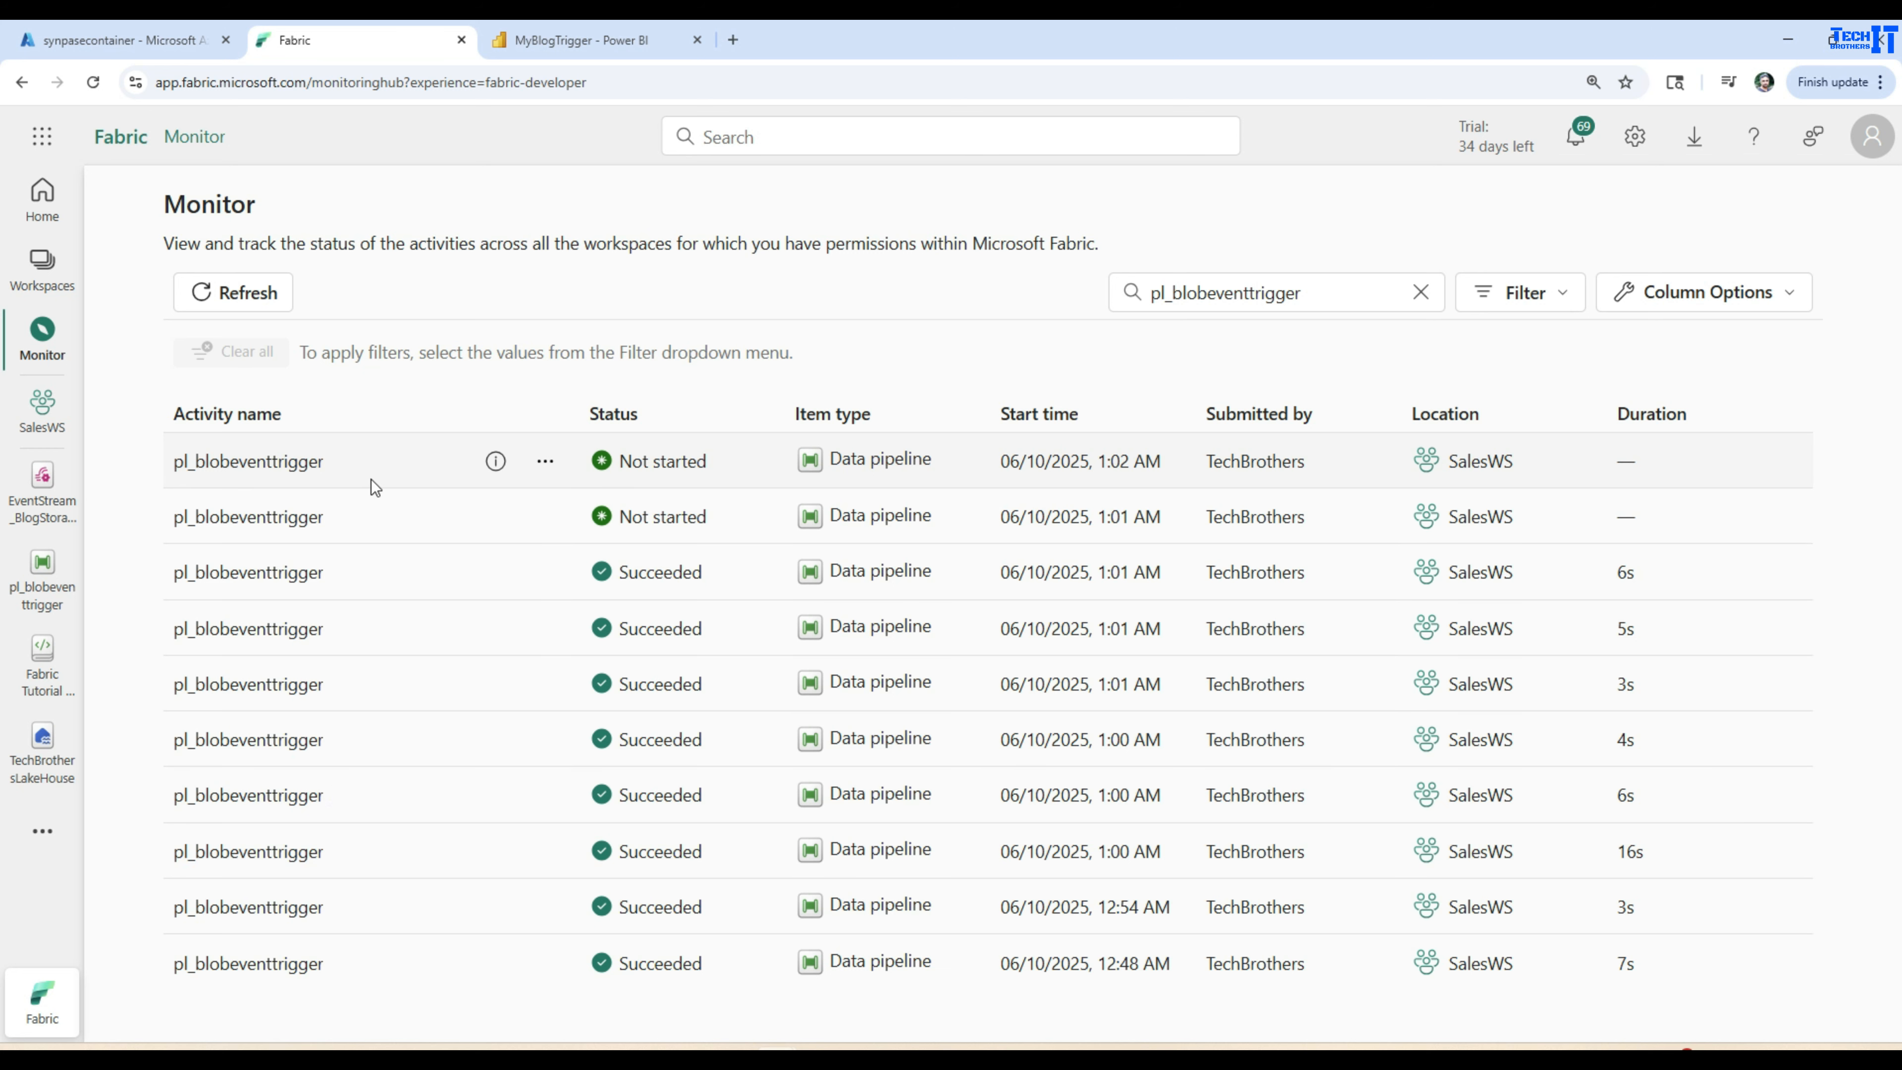
Refresh the Monitor activity list, look through its older runs, and reapply the keyword filter pl_blobeventtrigger.
{"action": "left_click", "coordinate": [277, 309]}
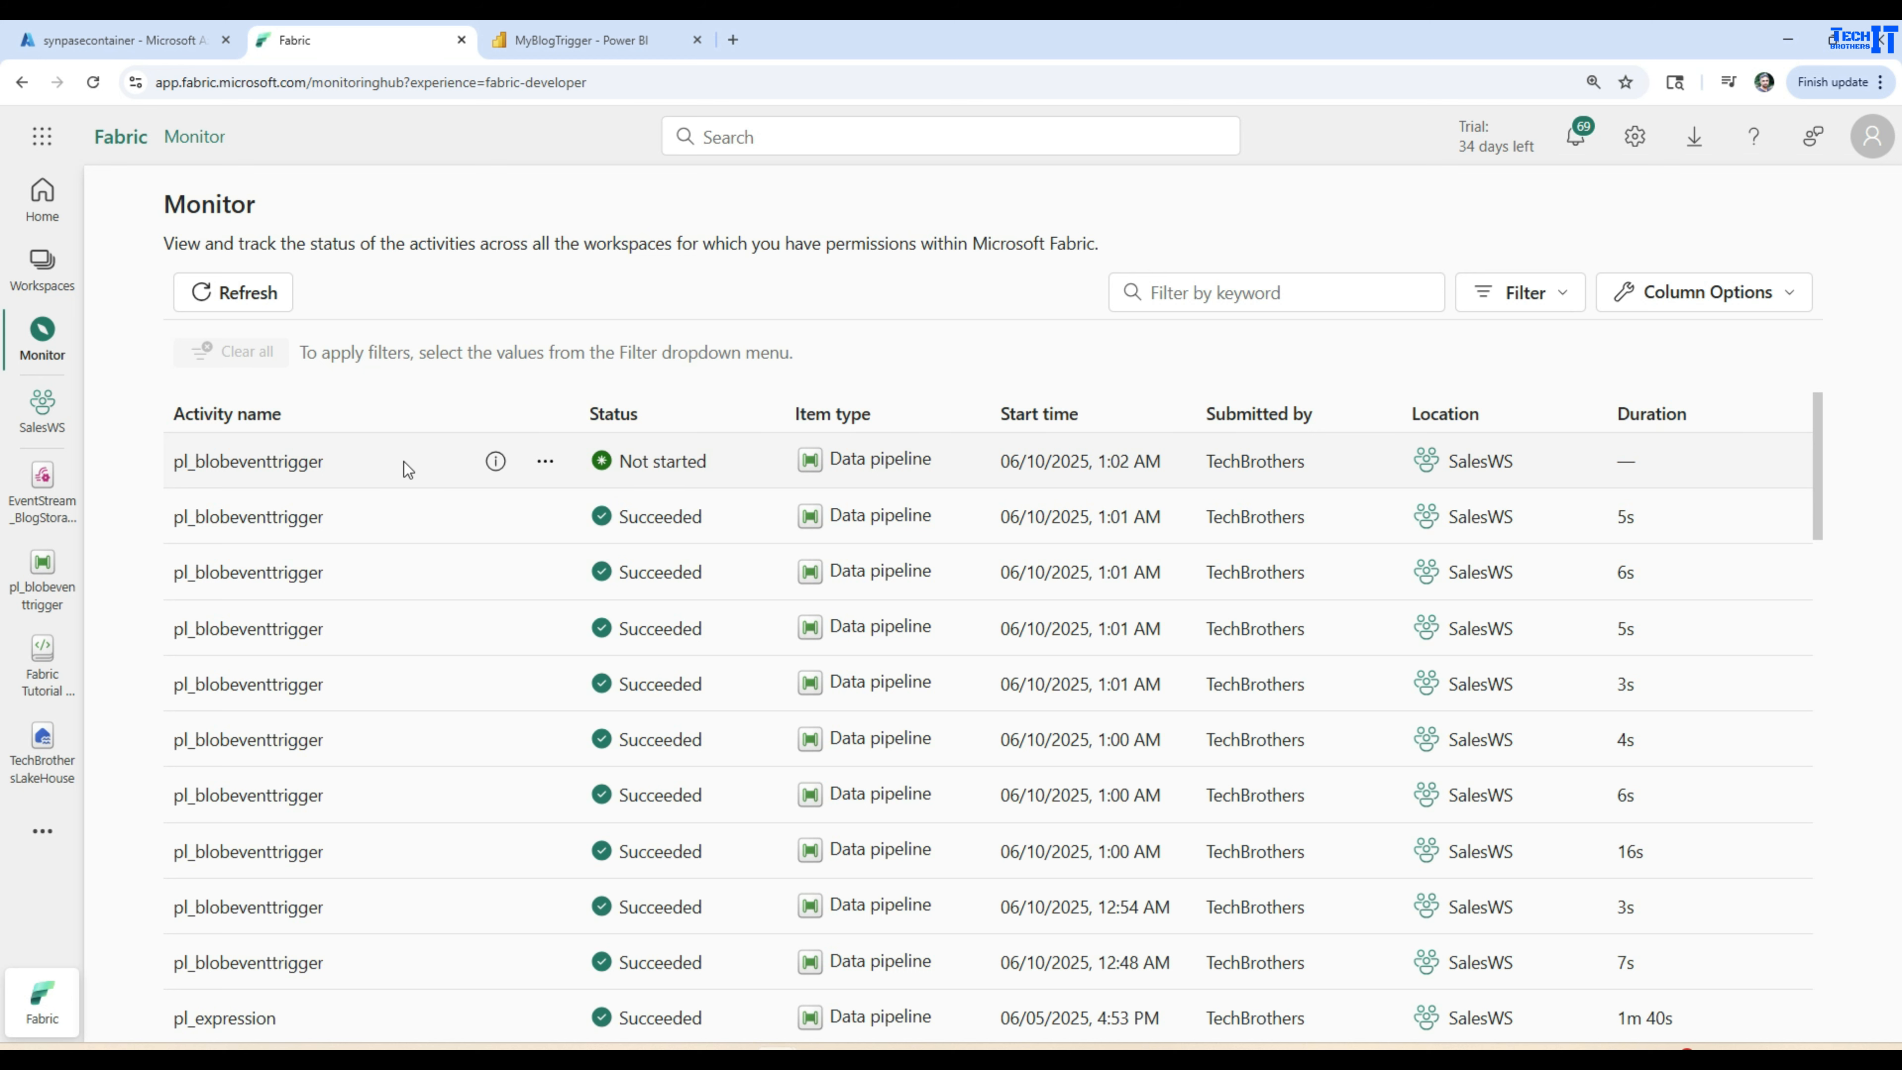
{"action": "scroll", "coordinate": [676, 597], "scroll_direction": "down", "scroll_amount": 3}
{"action": "scroll", "coordinate": [682, 603], "scroll_direction": "down", "scroll_amount": 3}
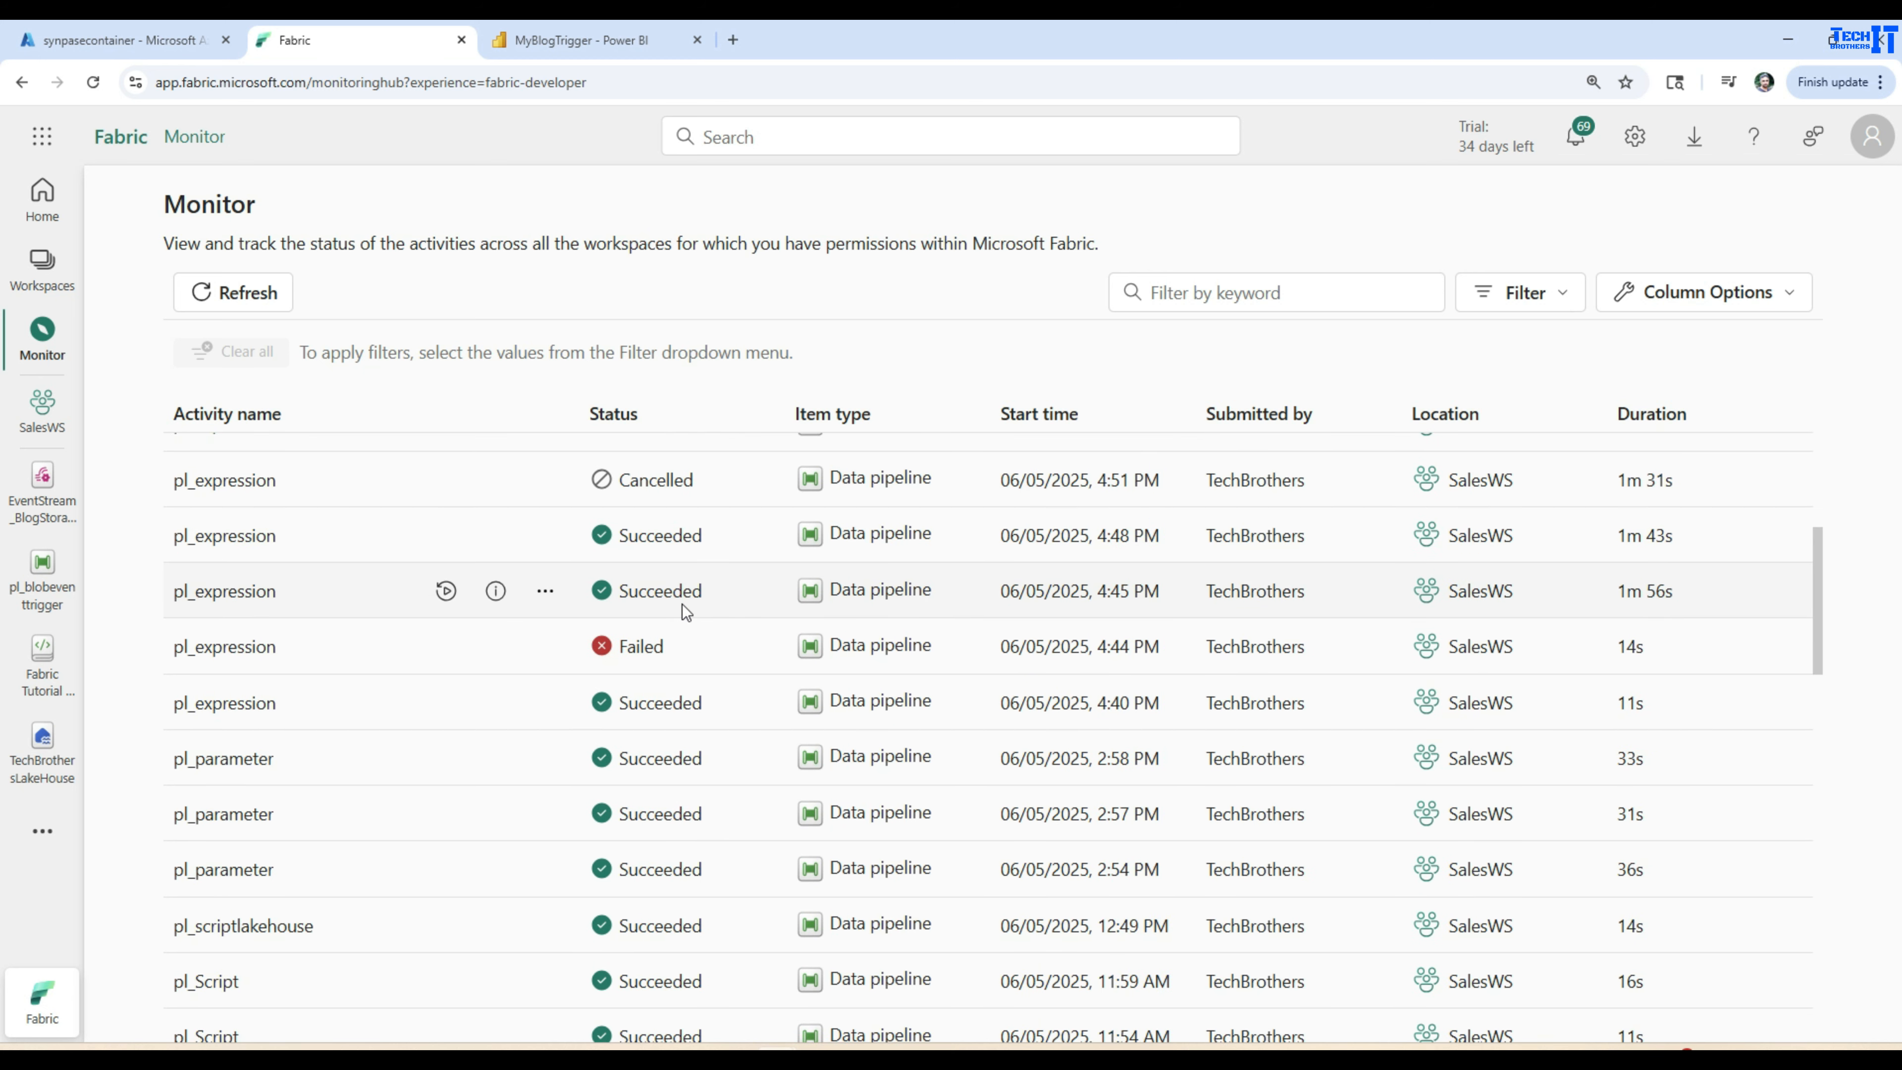
{"action": "scroll", "coordinate": [682, 603], "scroll_direction": "up", "scroll_amount": 6}
{"action": "left_click", "coordinate": [1232, 294]}
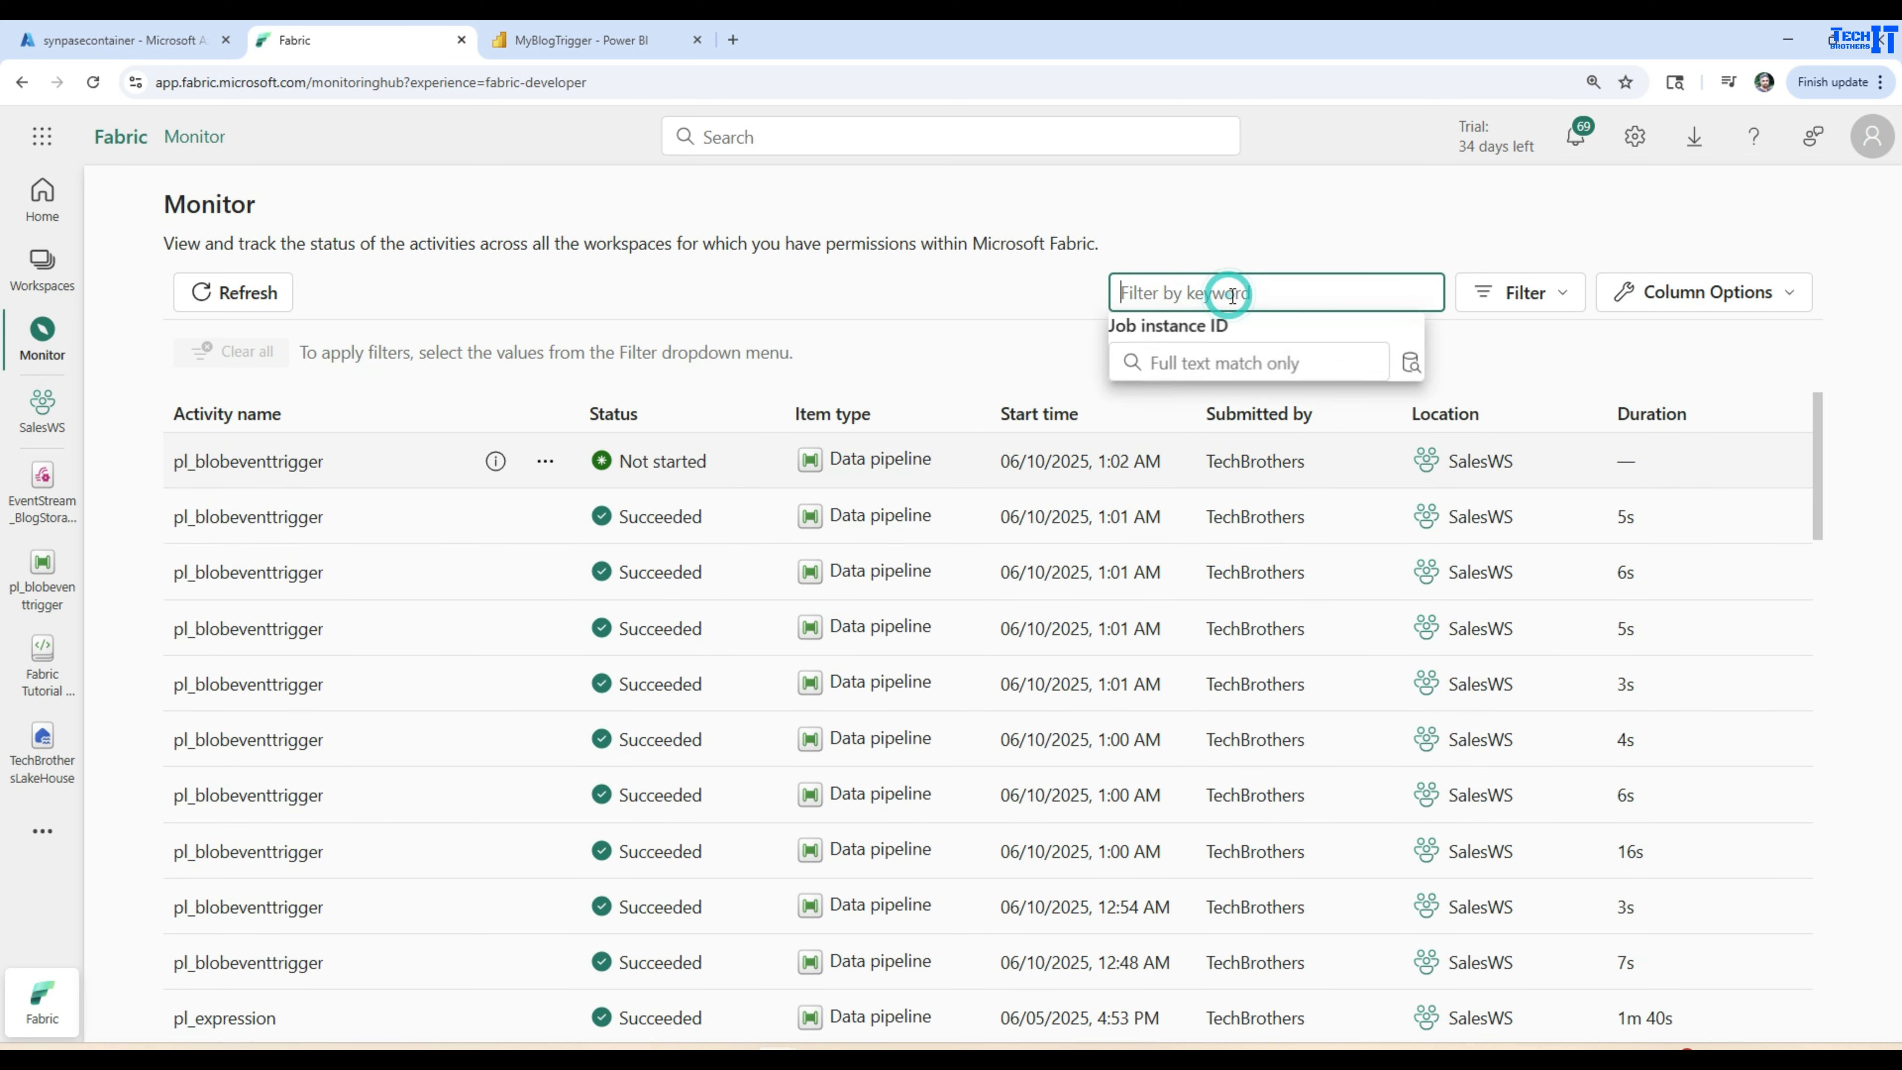
{"action": "key", "text": "ctrl+v"}
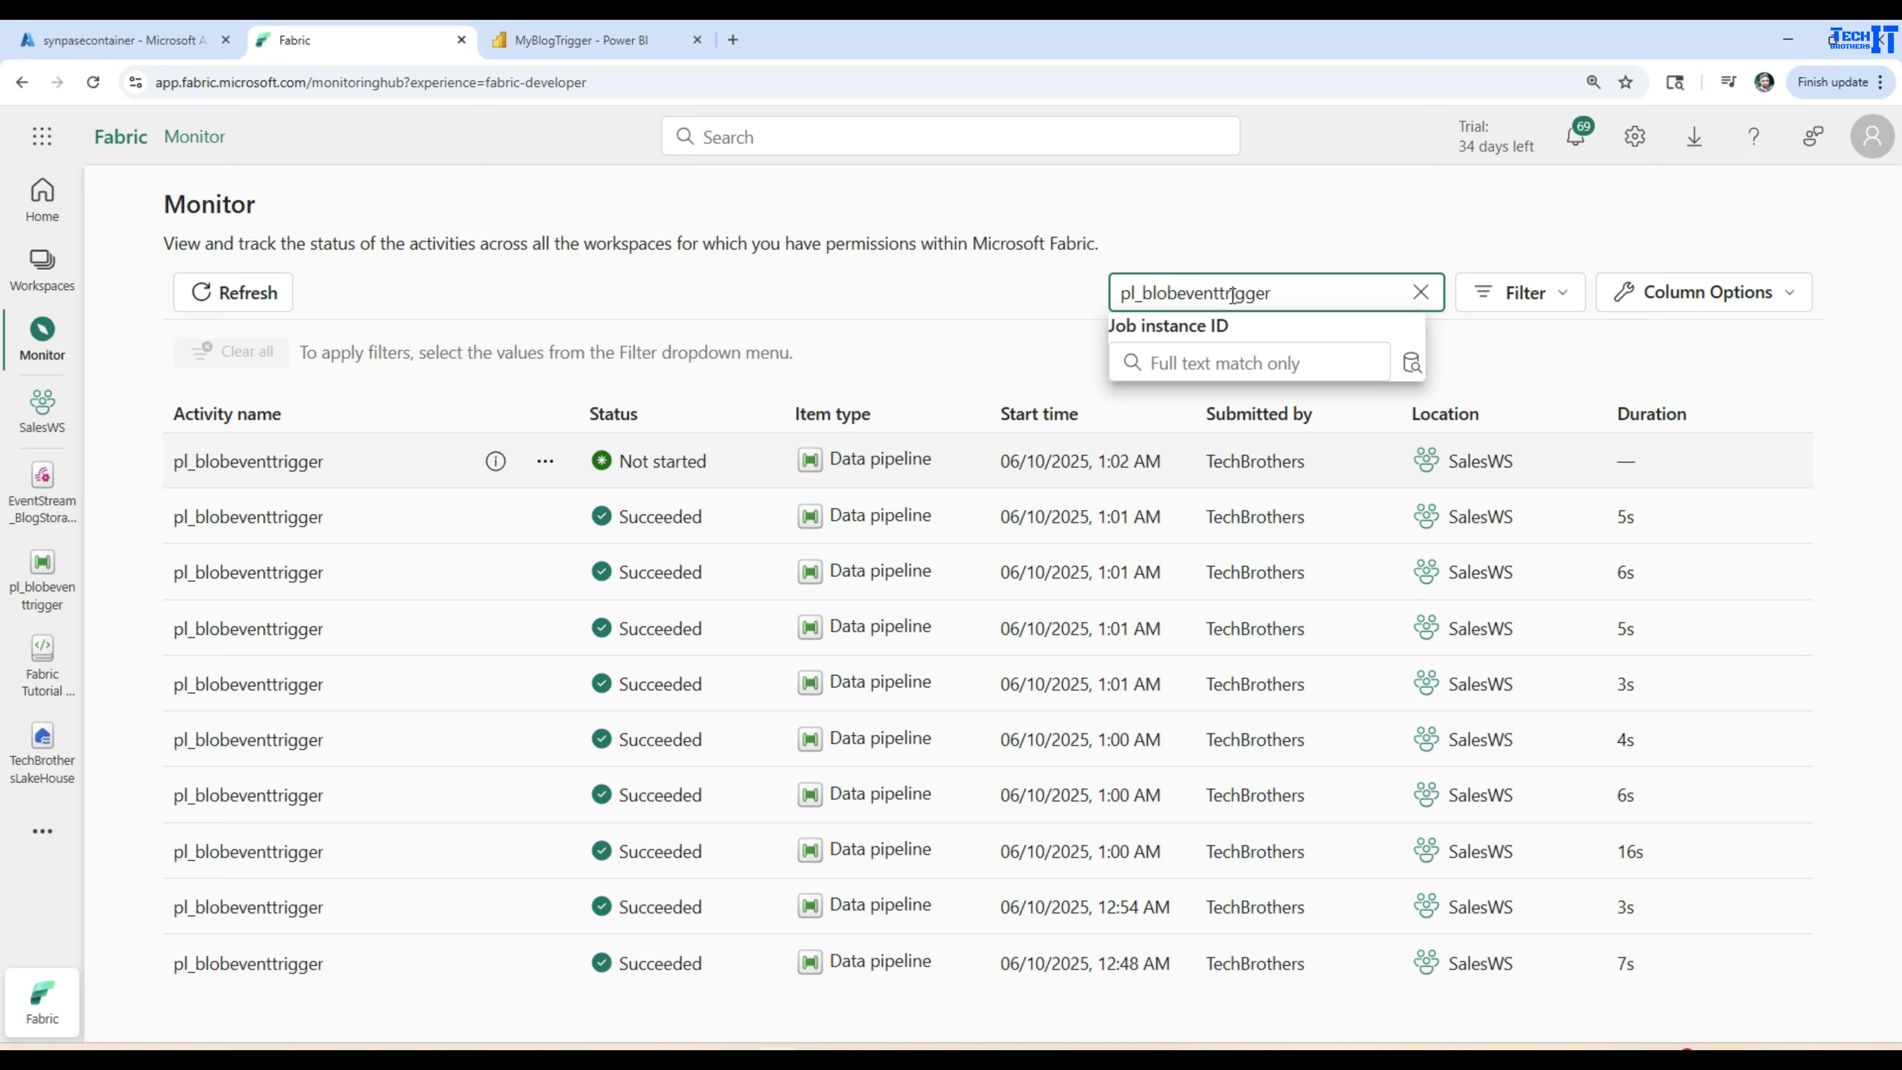
{"action": "left_click", "coordinate": [964, 374]}
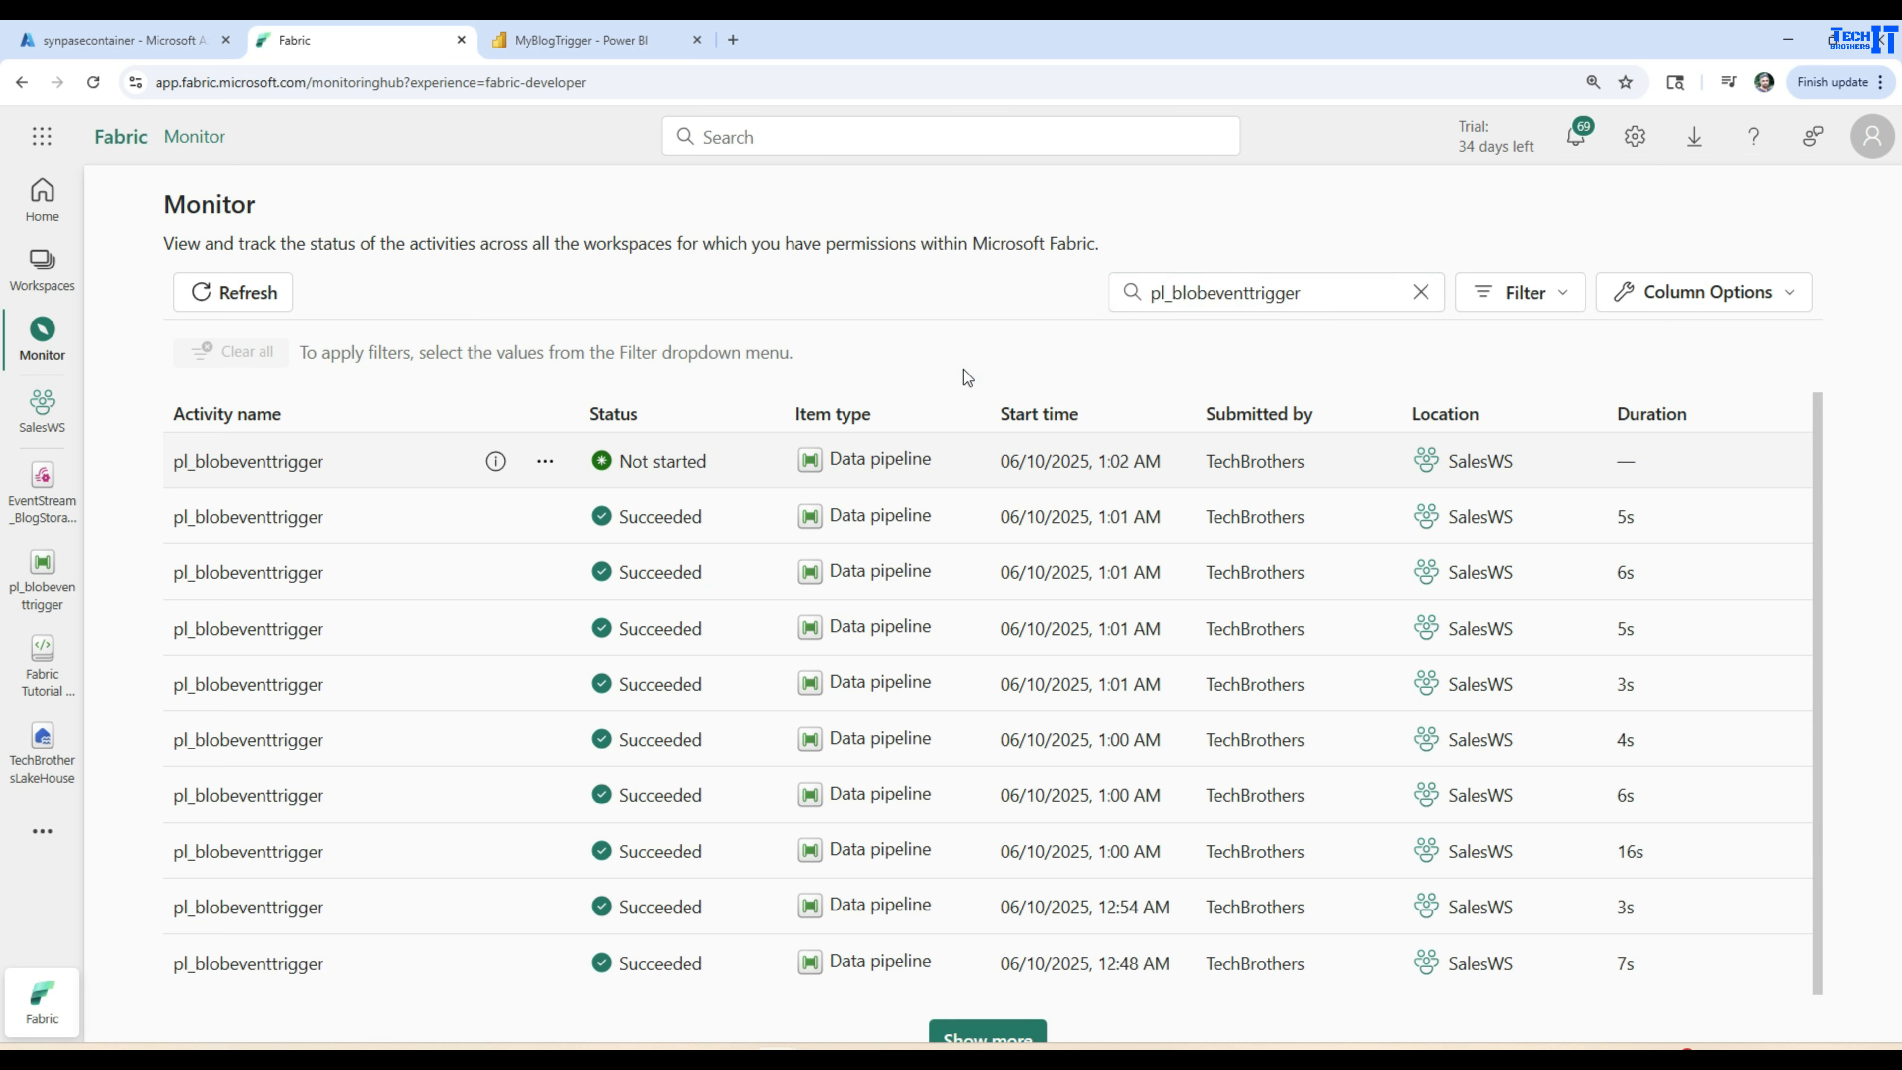